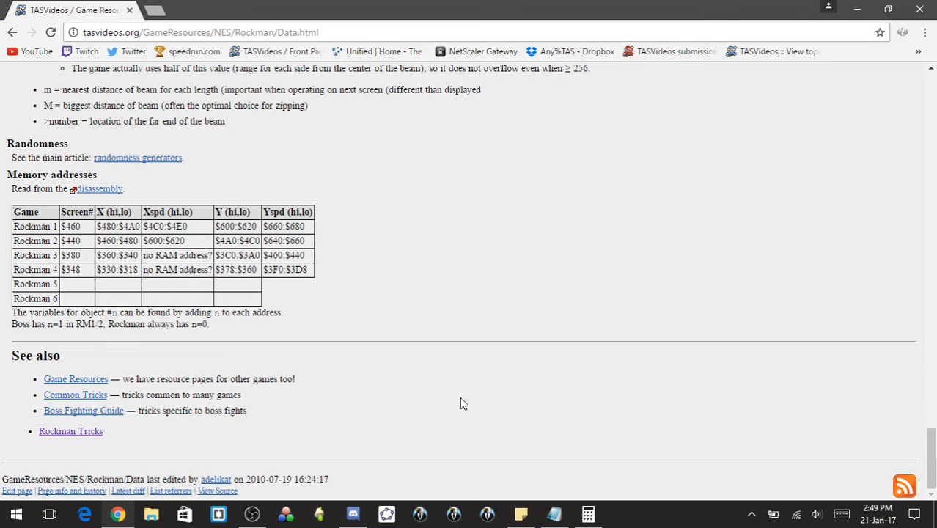
- Switch to BizHawk and load the Mega Man ROM from the recently used ROMs
left_click(454, 514)
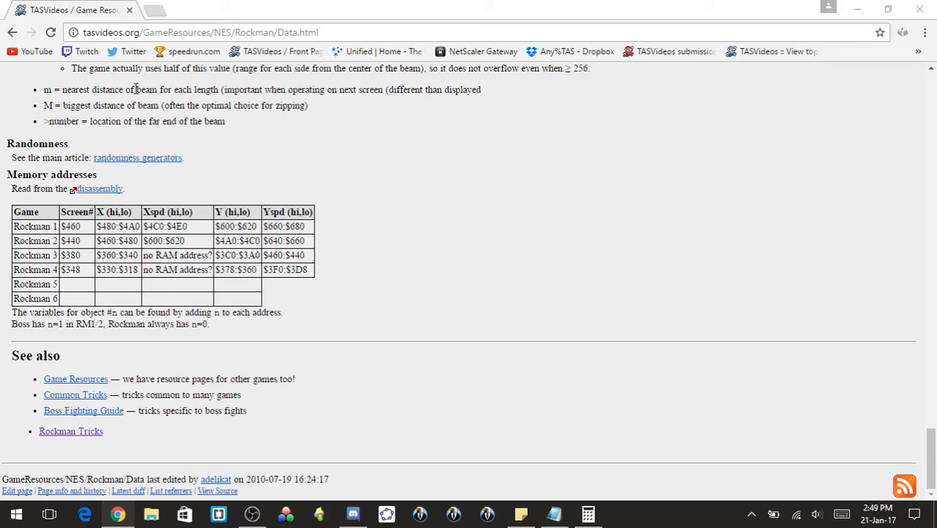
left_click(61, 95)
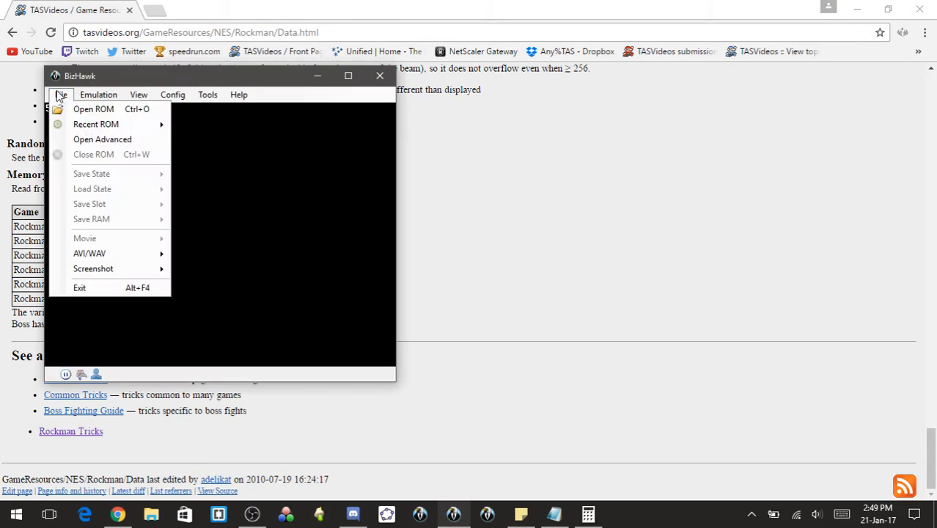
mouse_move(132, 125)
left_click(191, 127)
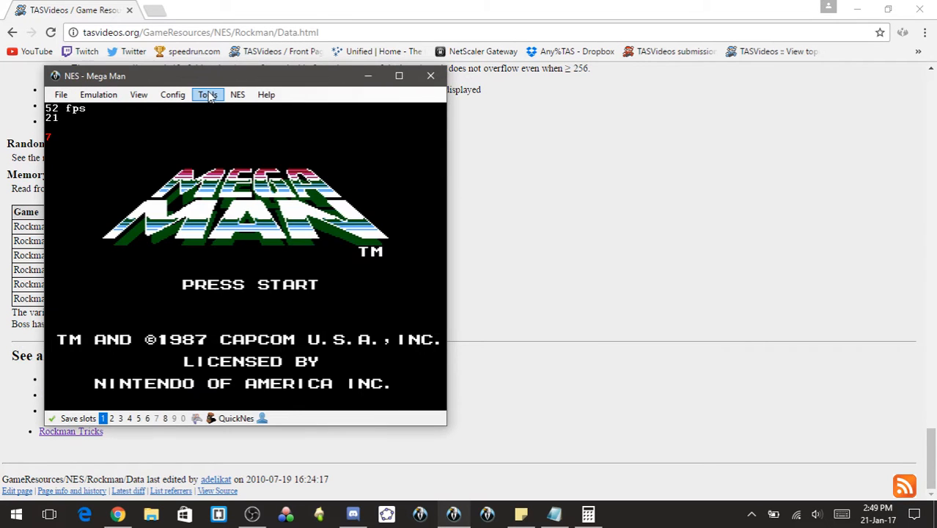
- Open the Hex Editor for the NES RAM and select the byte at address 0x0046
left_click(205, 97)
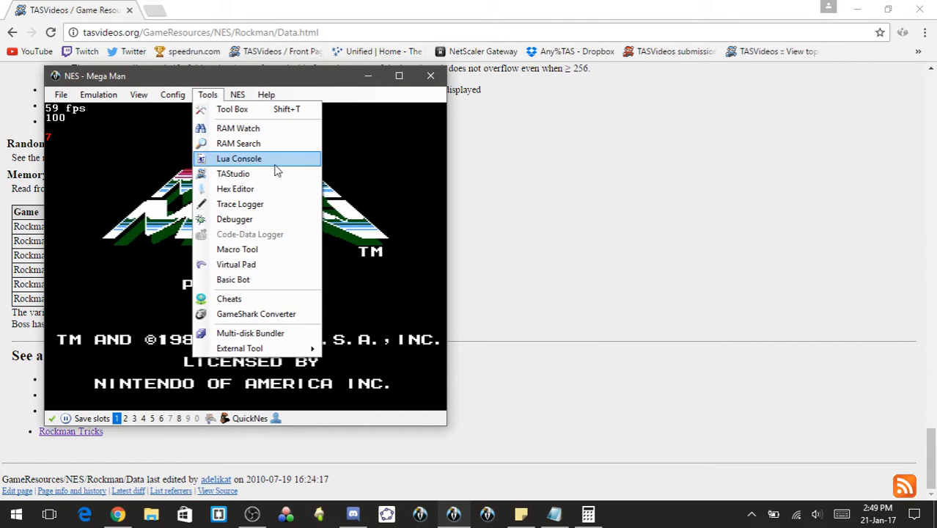
left_click(274, 190)
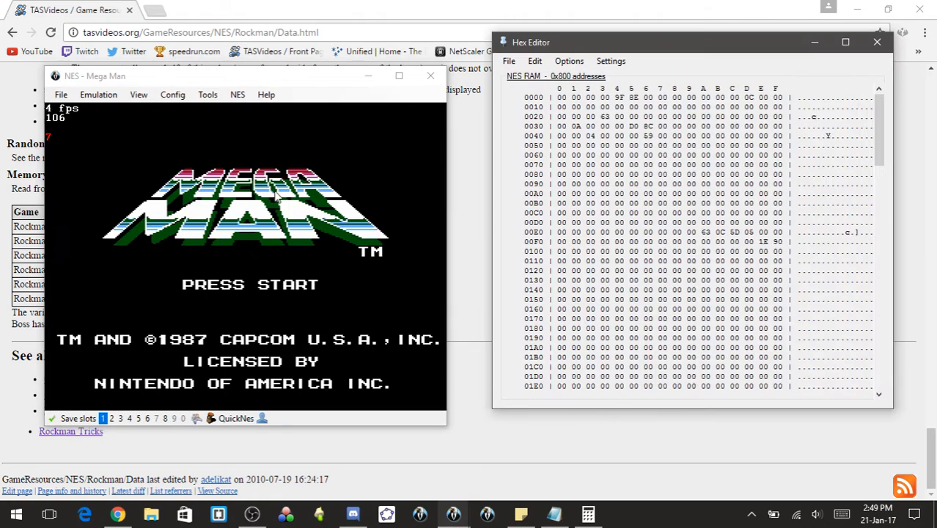
scroll(704, 174, "down", 6)
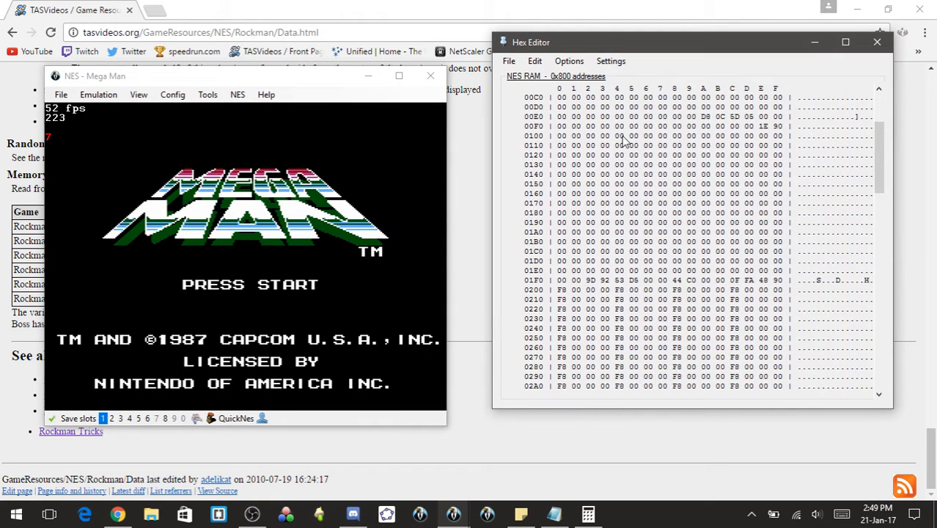
left_click_drag(884, 156, 862, 120)
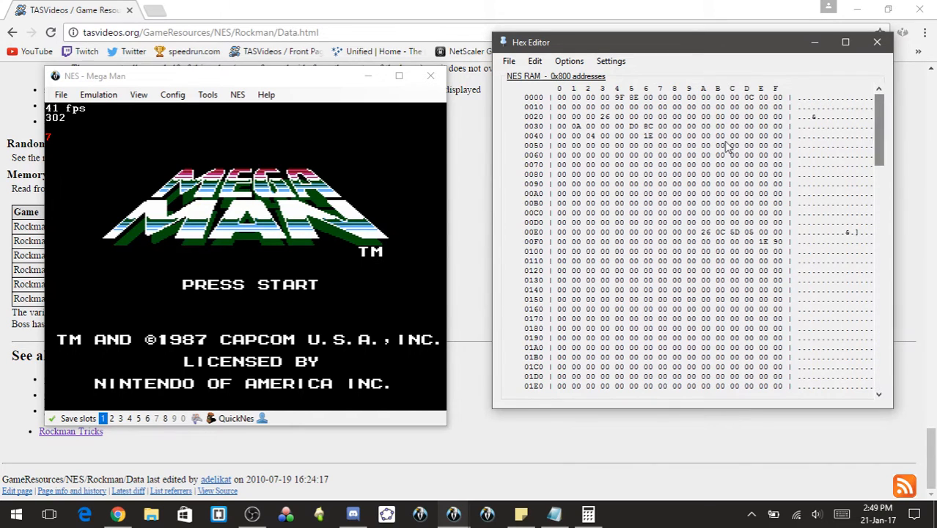
left_click(677, 137)
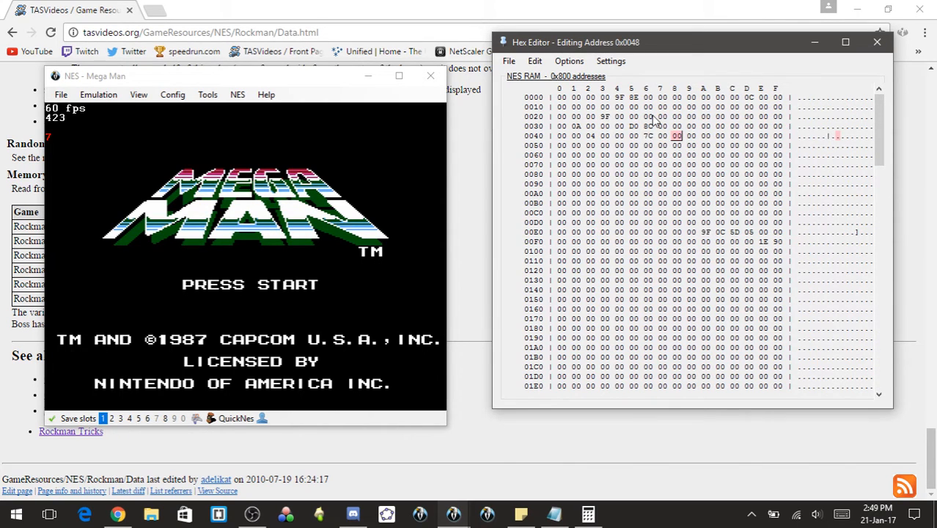
- Load the Mega Man savestate in slot 1 and bring the Hex Editor into focus
left_click(343, 209)
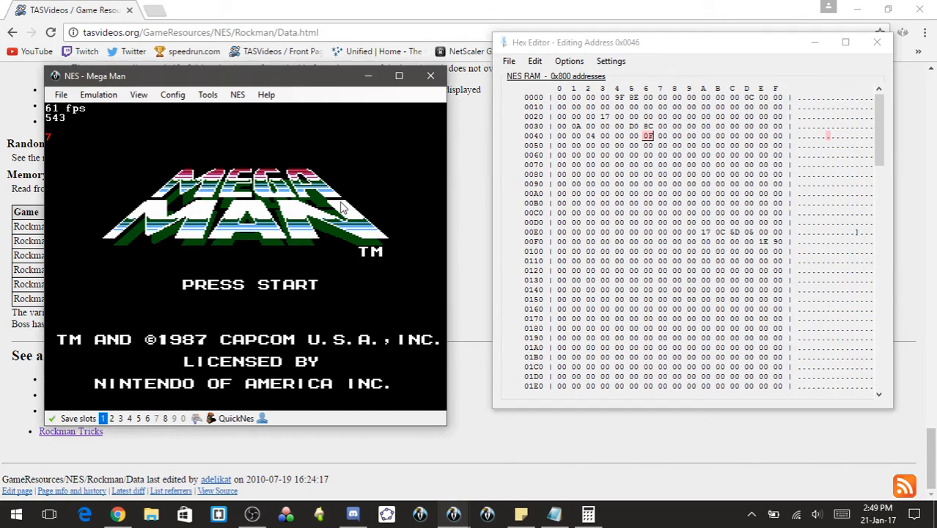
key("F1")
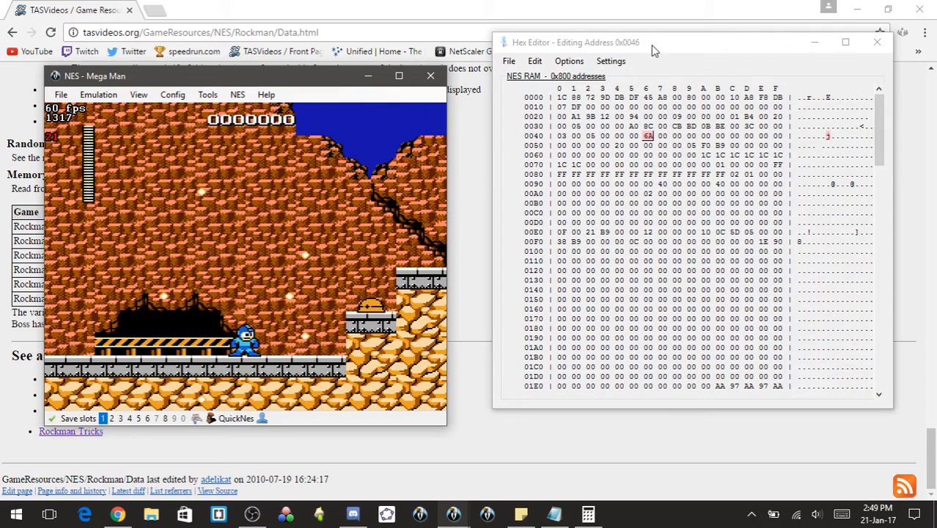
left_click(616, 45)
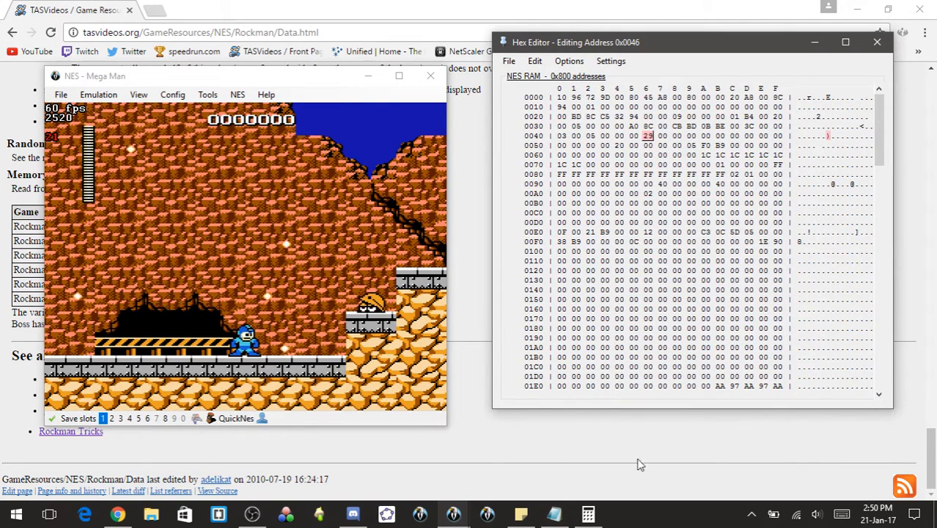
- Switch to Notepad and highlight the 255 / FF row at the end of the decimal-to-hex table
left_click(553, 514)
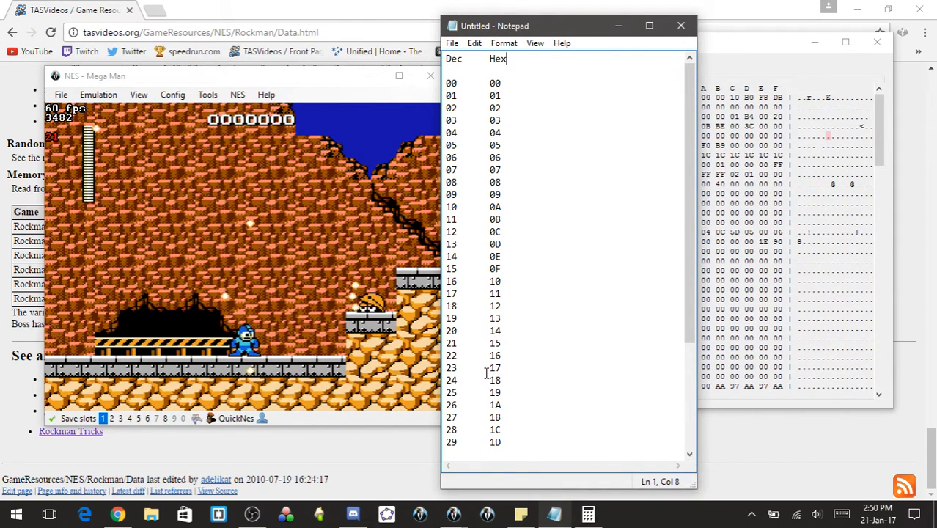
scroll(483, 372, "down", 4)
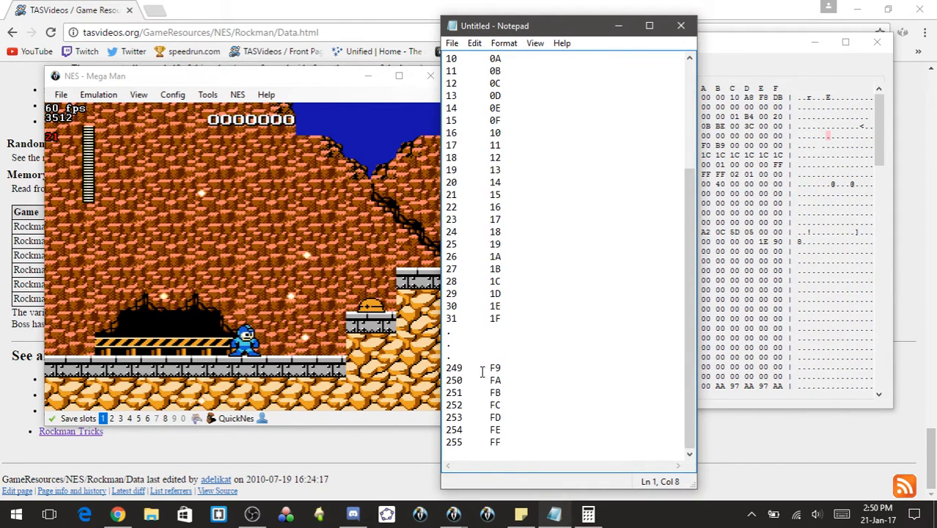
left_click(491, 443)
left_click(503, 442)
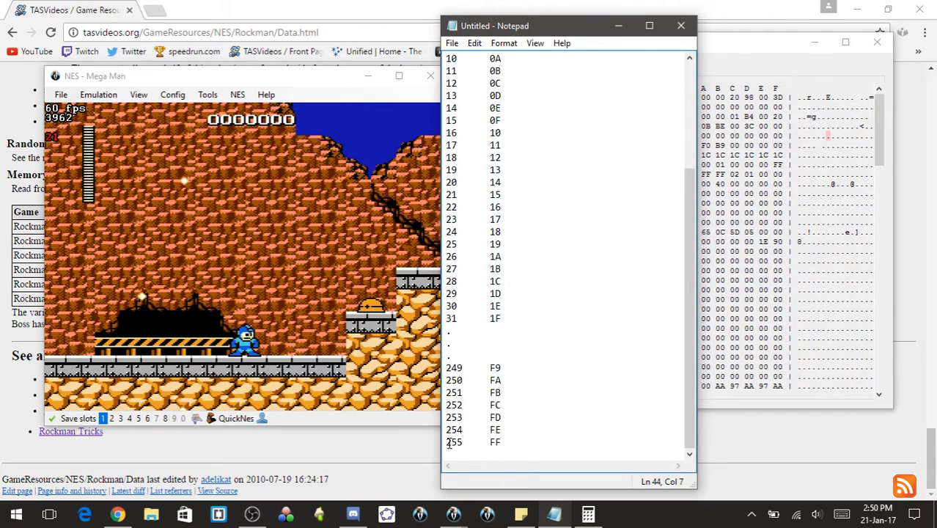
left_click_drag(493, 438, 509, 439)
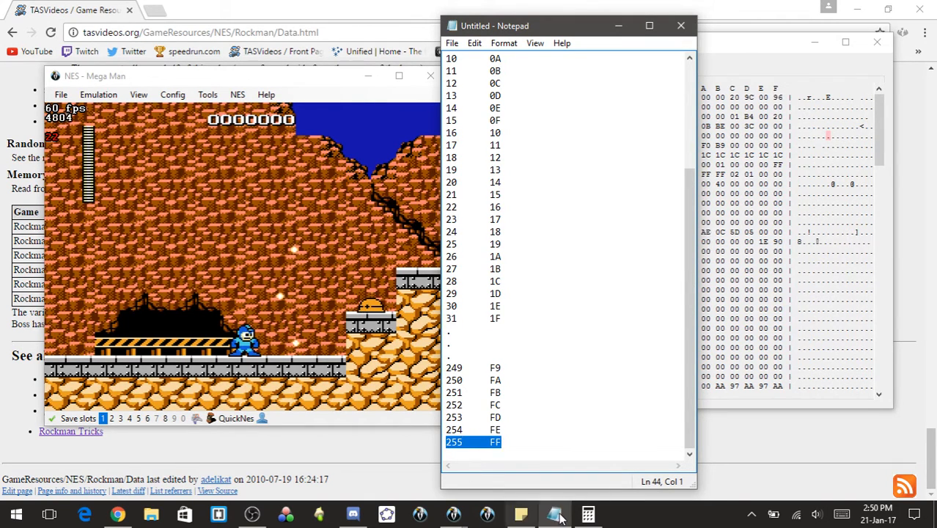
- Convert hex BD to decimal in the Programmer Calculator, and minimize both Calculator and Notepad
left_click(588, 514)
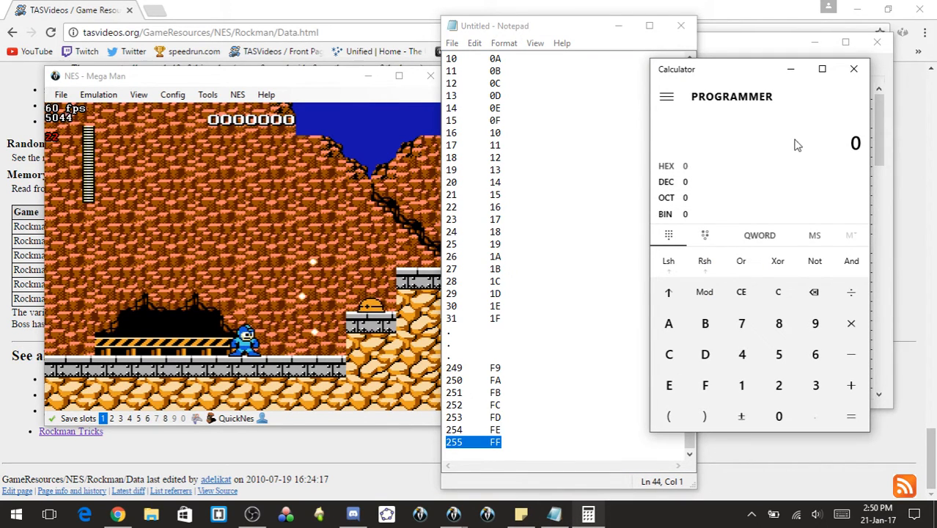
left_click(705, 323)
left_click(705, 355)
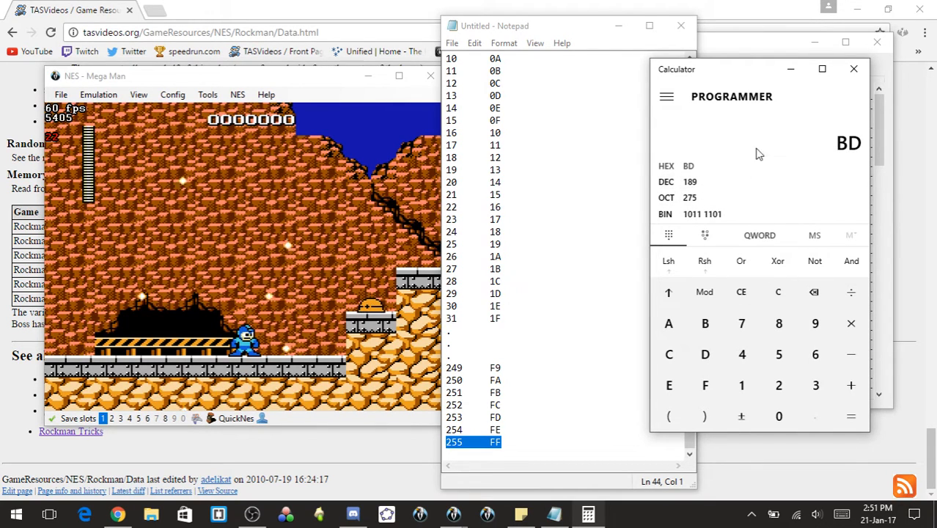
left_click(790, 69)
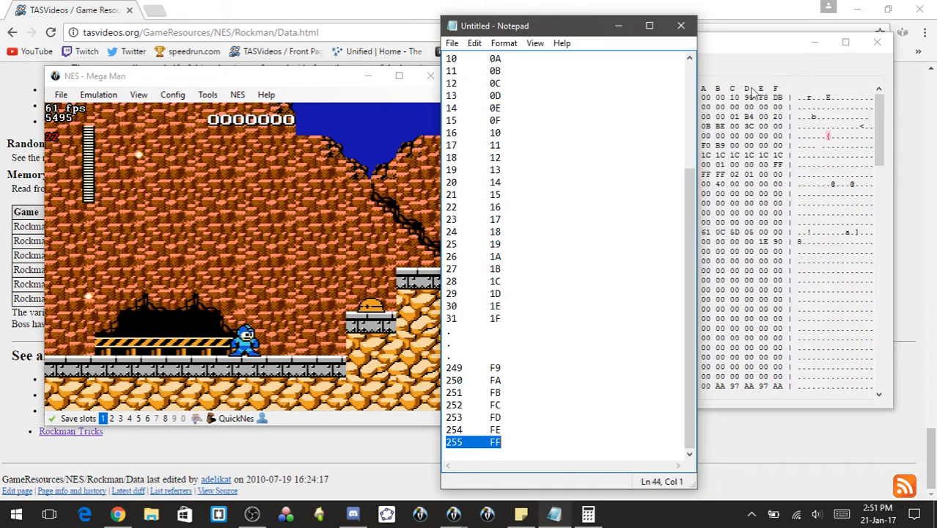
left_click(617, 27)
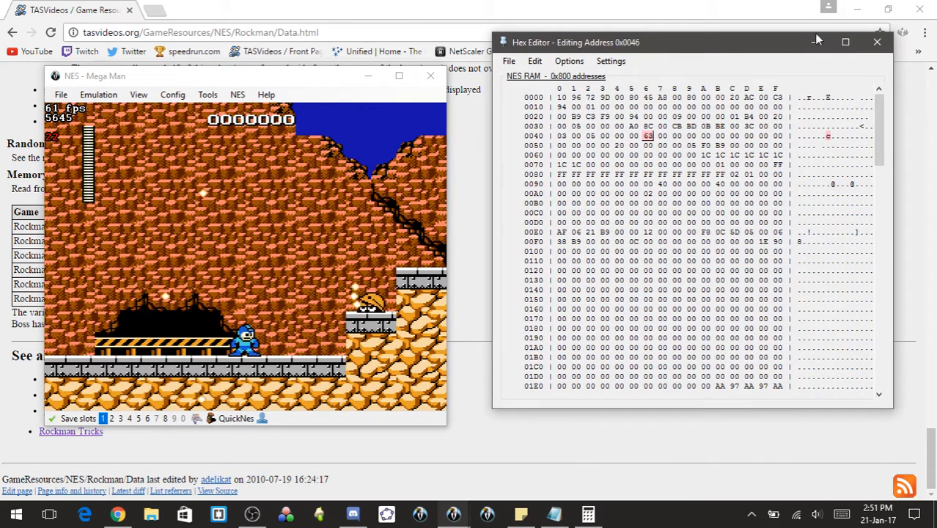
- Look through the NES RAM bytes down to address 0590 and close the Hex Editor
scroll(650, 184, "down", 5)
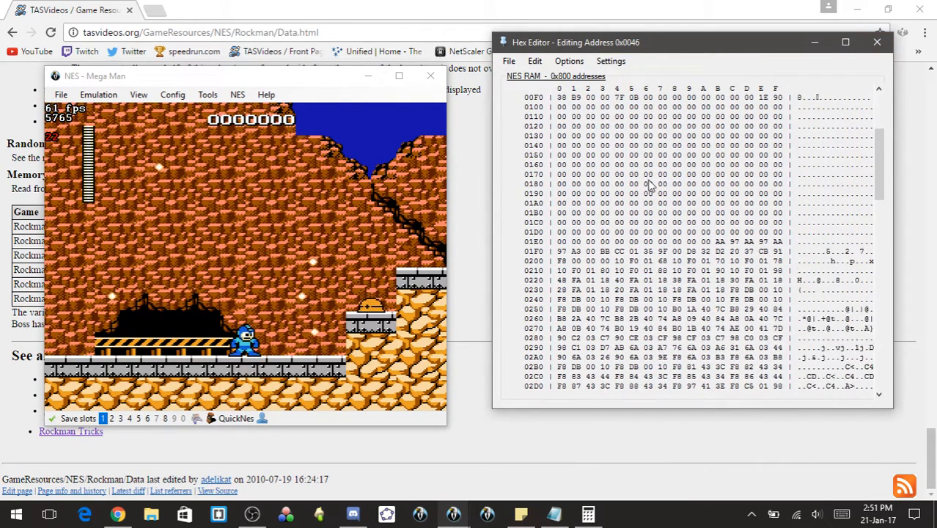
scroll(653, 191, "down", 4)
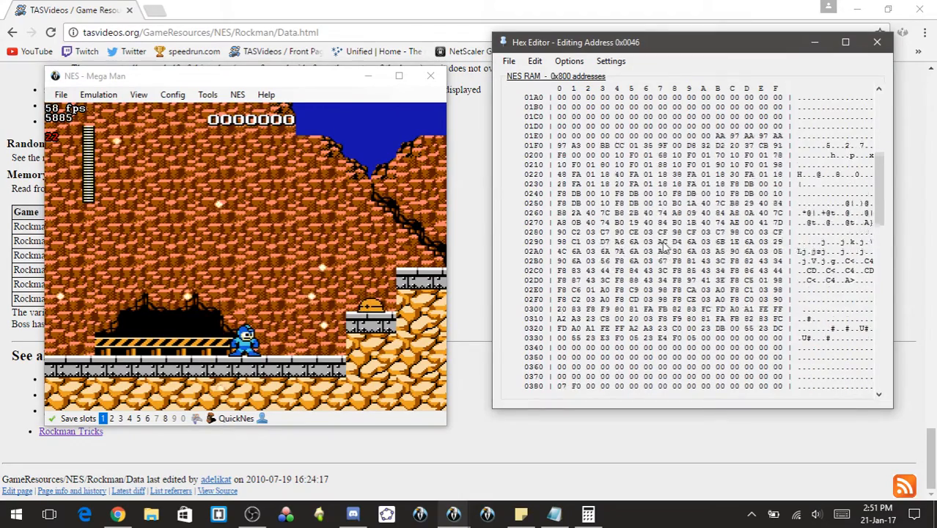
scroll(665, 248, "down", 10)
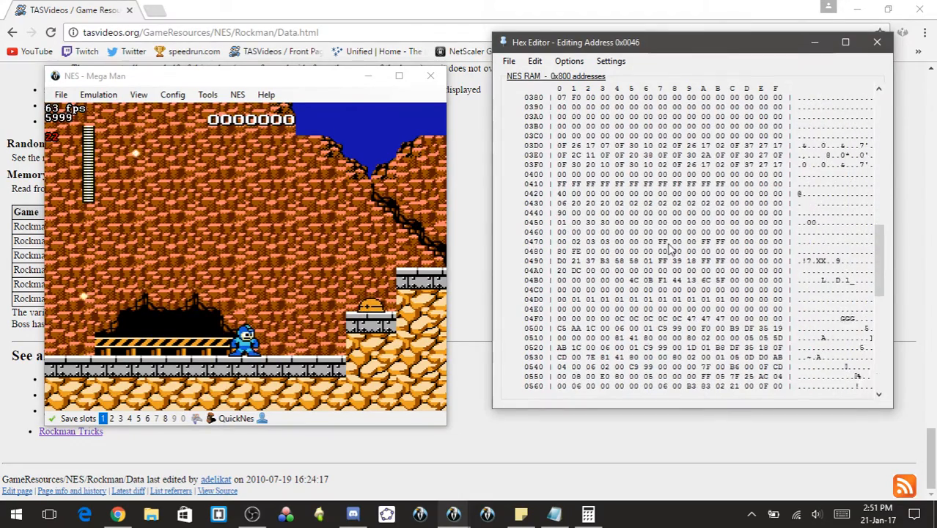
scroll(668, 249, "down", 1)
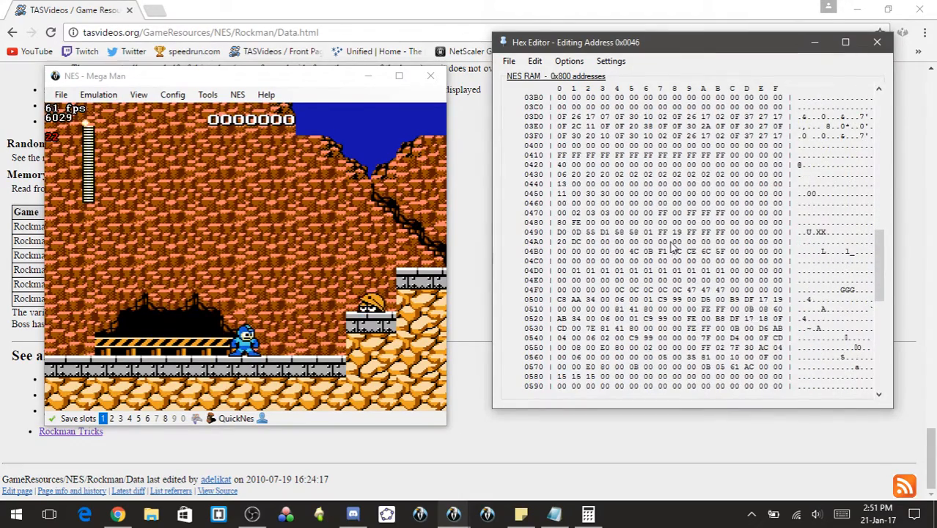
left_click(878, 44)
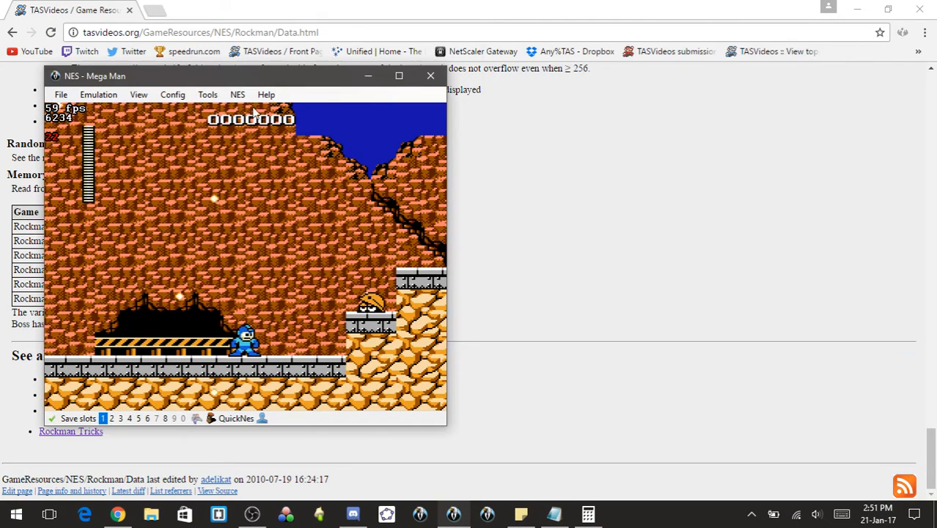
- Open RAM Search for the running game and start a new search over all addresses
left_click(205, 95)
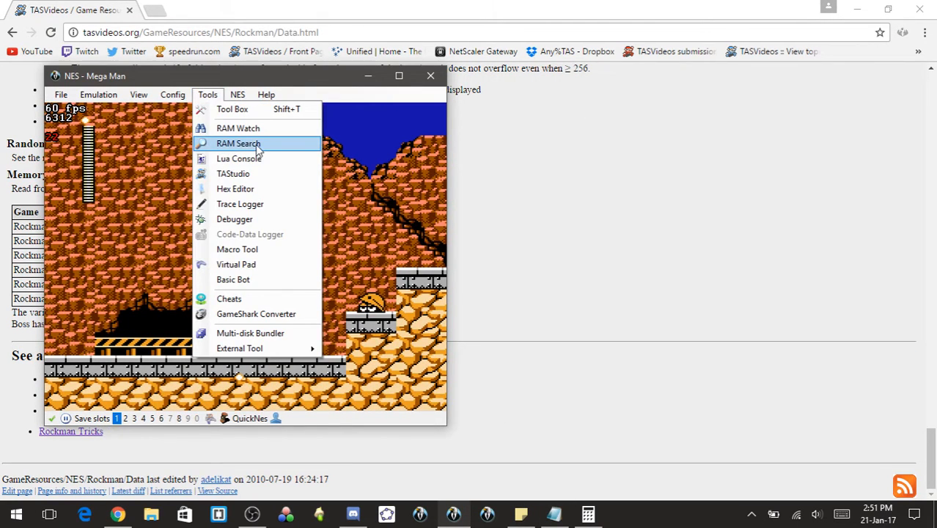
left_click(255, 144)
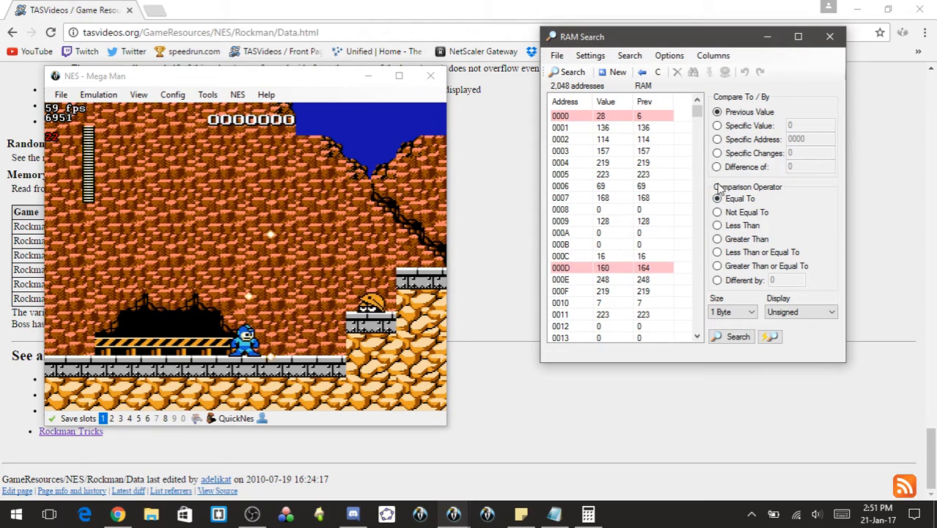
left_click(338, 235)
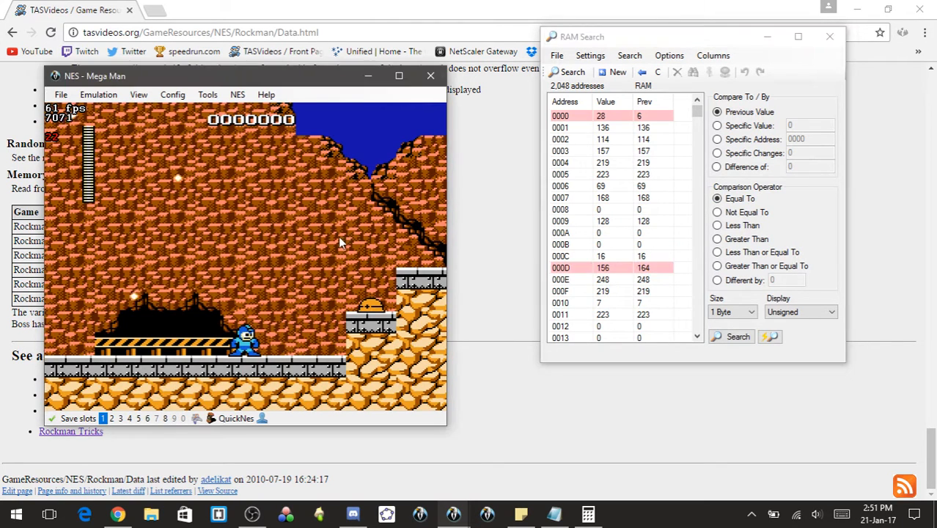
left_click(603, 76)
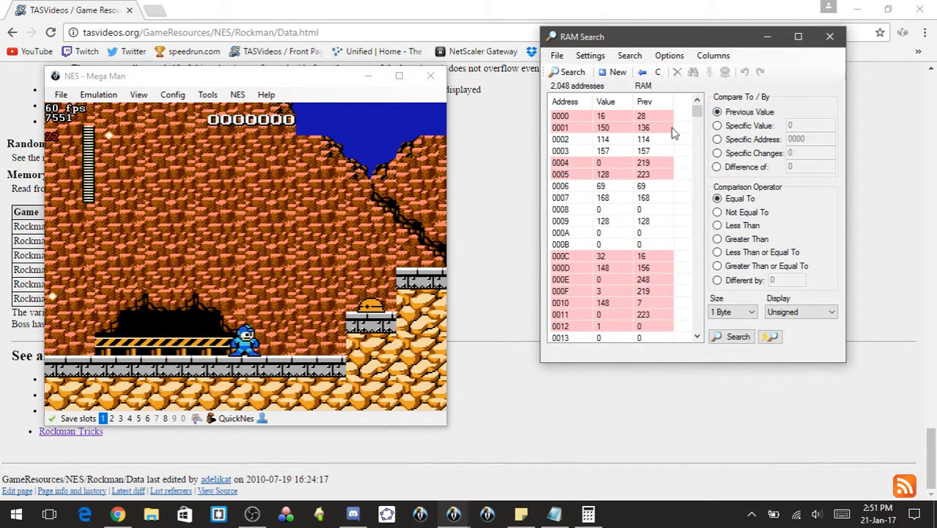
- Reopen the Hex Editor and minimize it so that RAM Search is in view
left_click(208, 95)
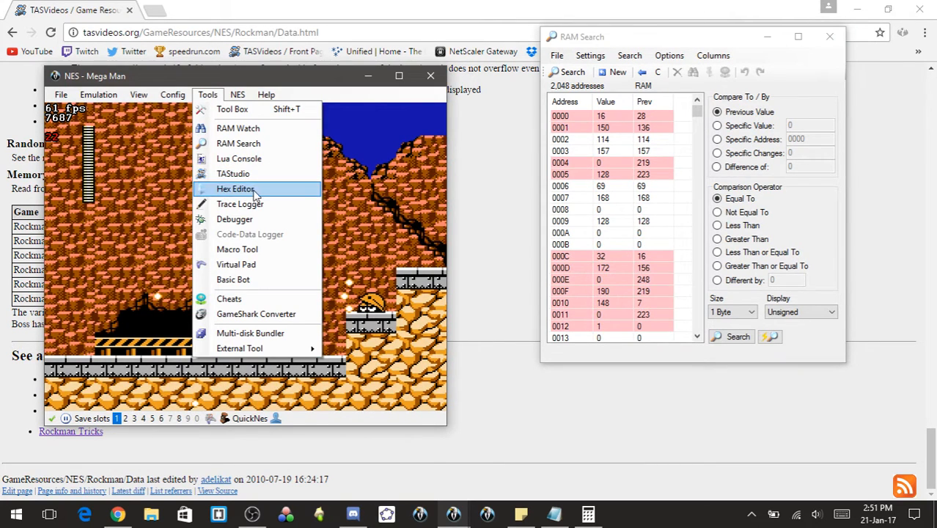
left_click(239, 189)
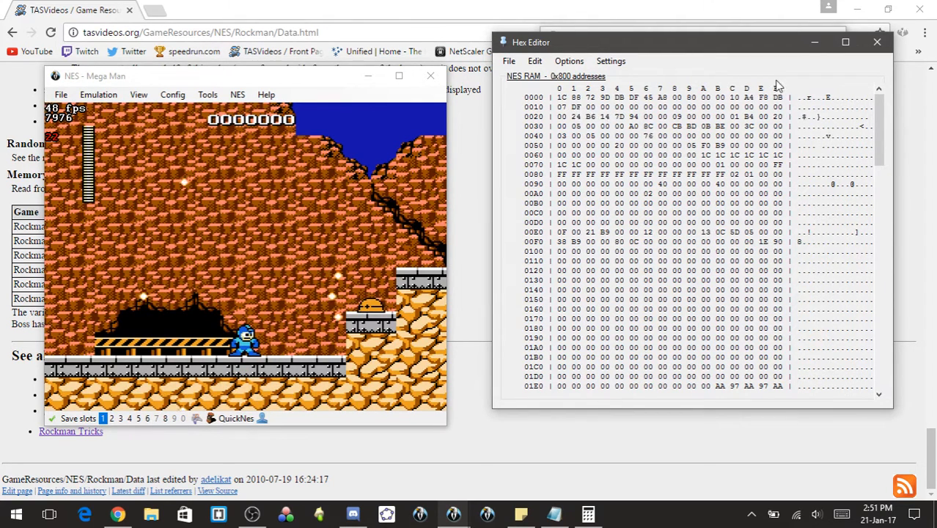
left_click(814, 42)
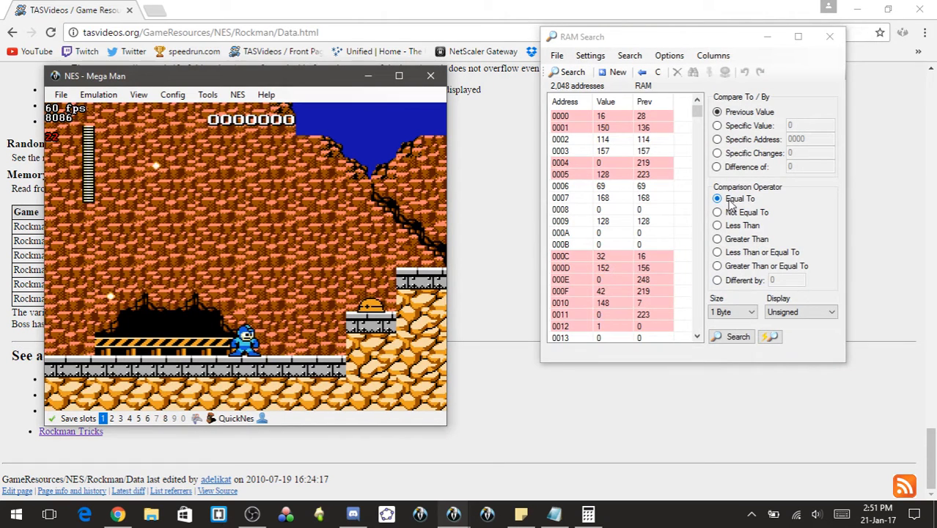
- Filter the RAM addresses twice for values equal to the previous value, and bring the Hex Editor back to the front
left_click(567, 71)
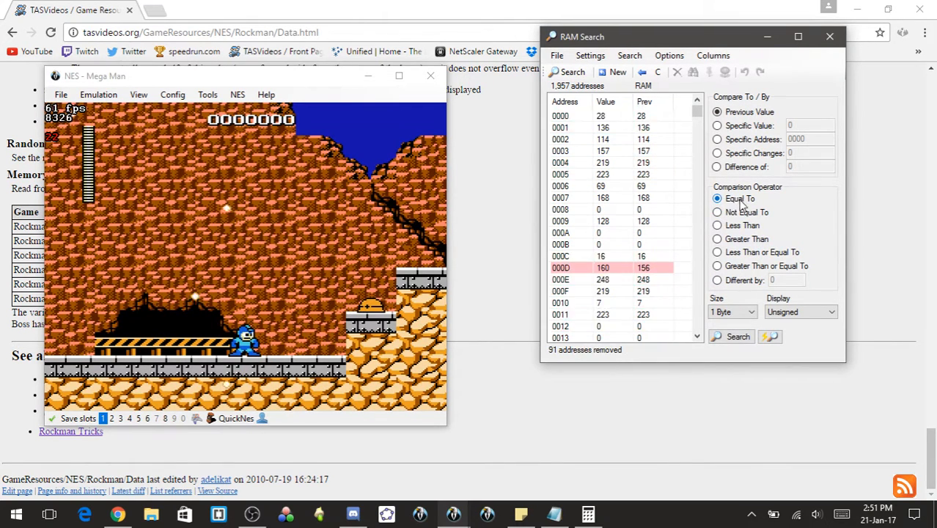
left_click(567, 71)
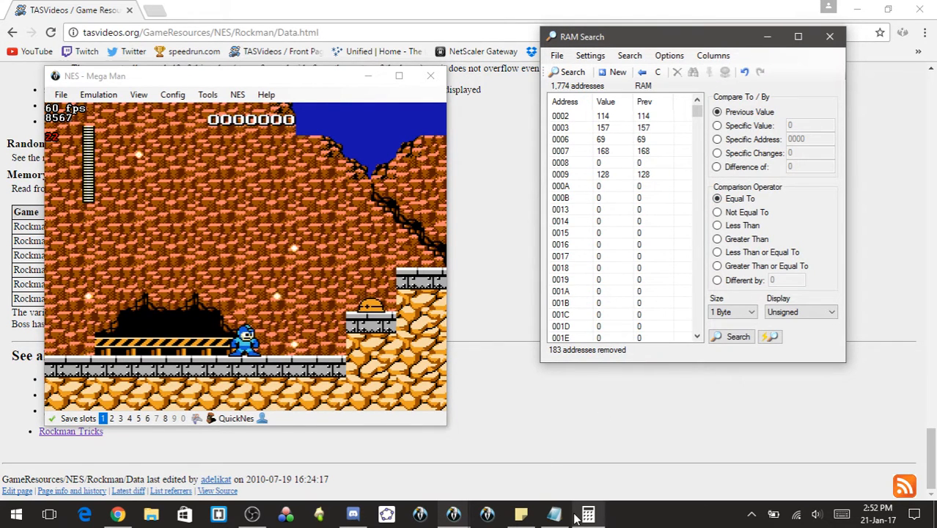
mouse_move(453, 514)
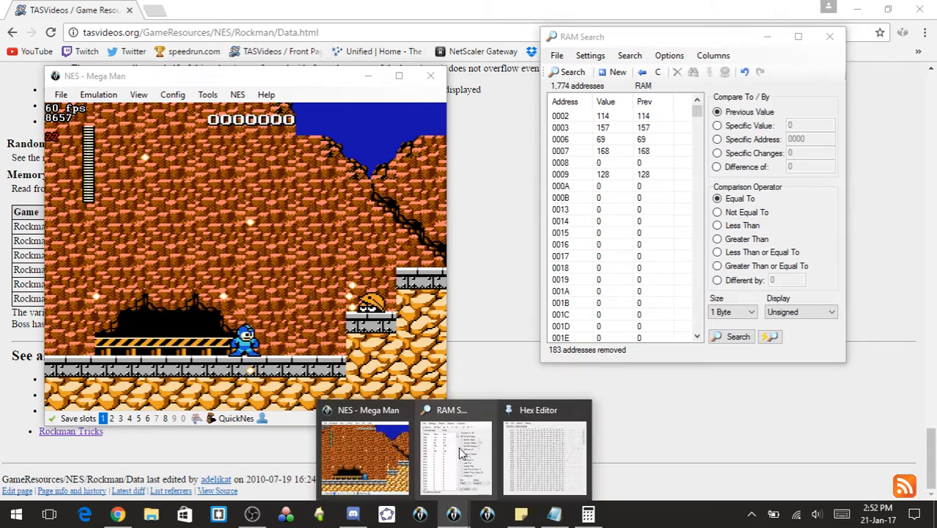
left_click(514, 450)
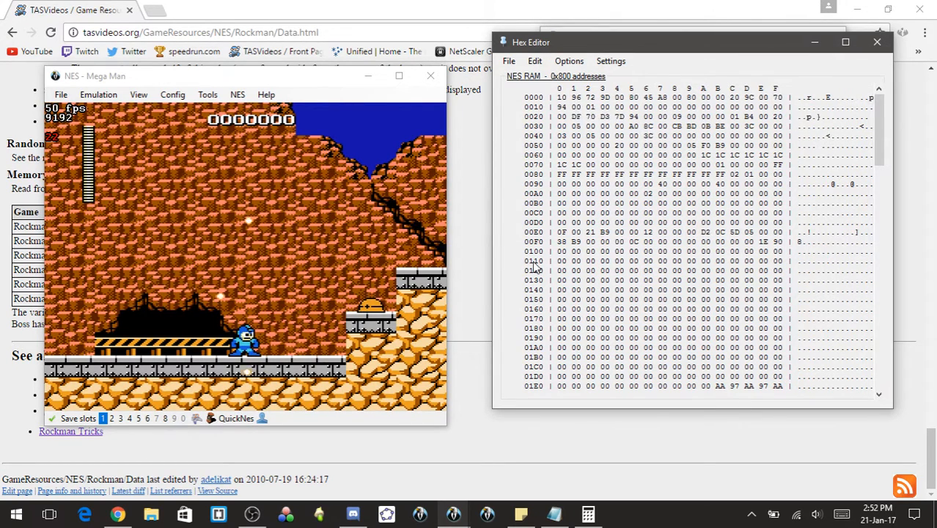
- Minimize the Hex Editor and run auto-search for values equal to the previous value while Mega Man stands still, stopping it when done
left_click(814, 40)
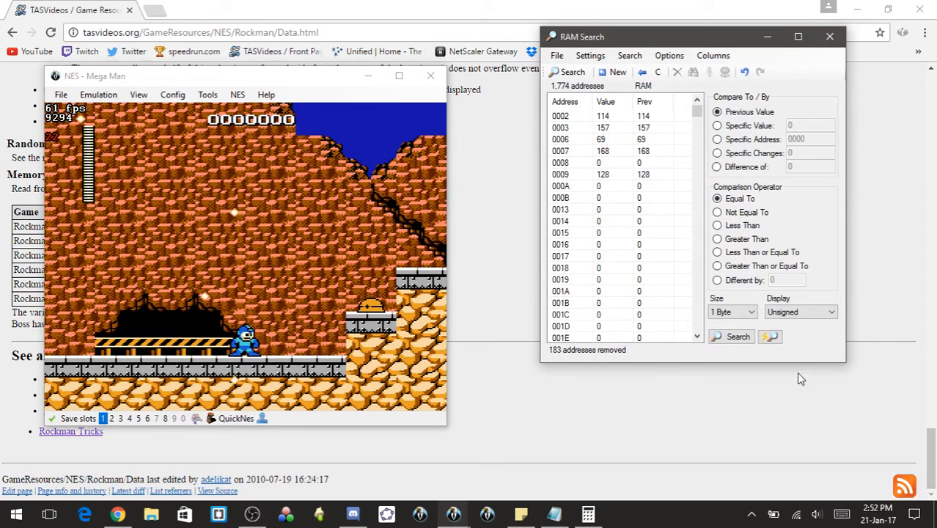
left_click(773, 339)
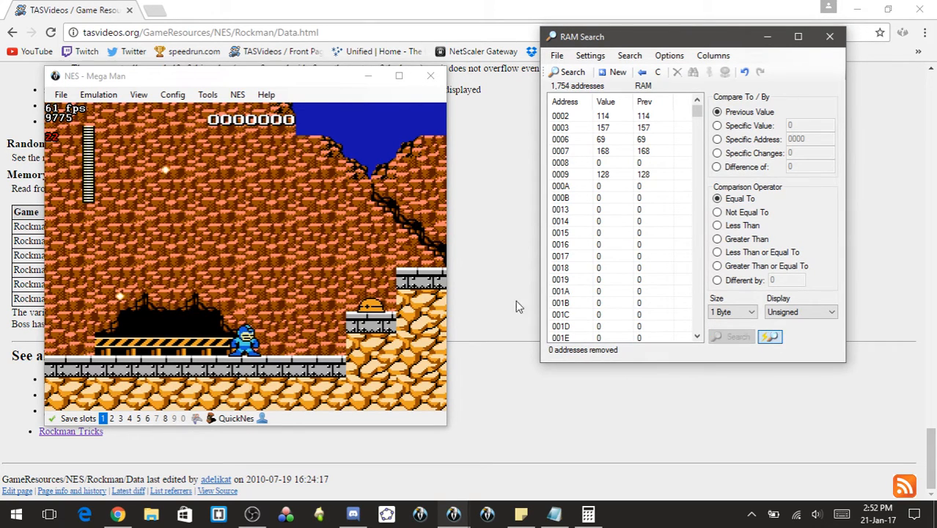
left_click(157, 278)
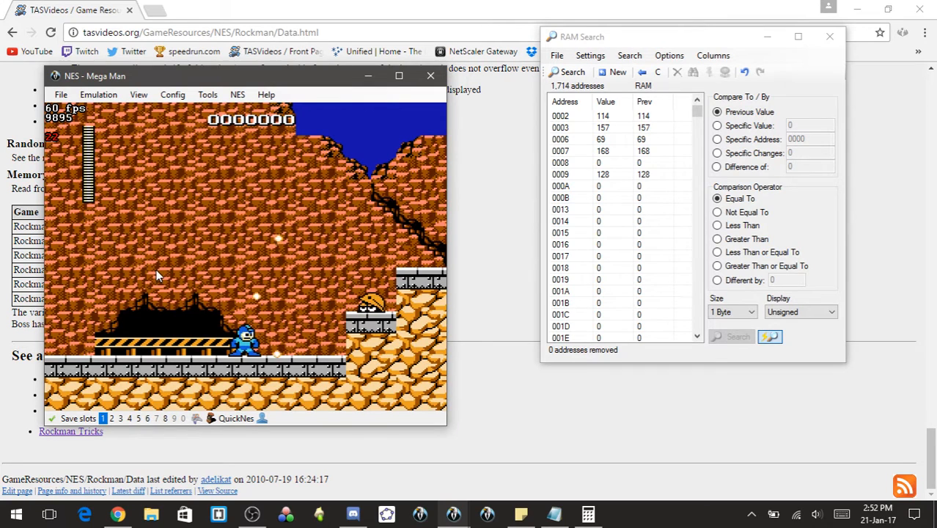
key("f")
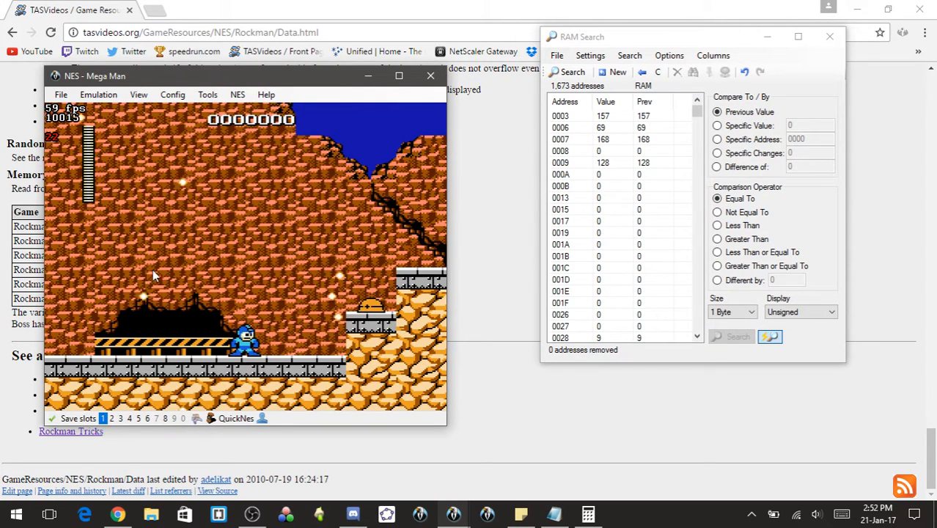
left_click(769, 339)
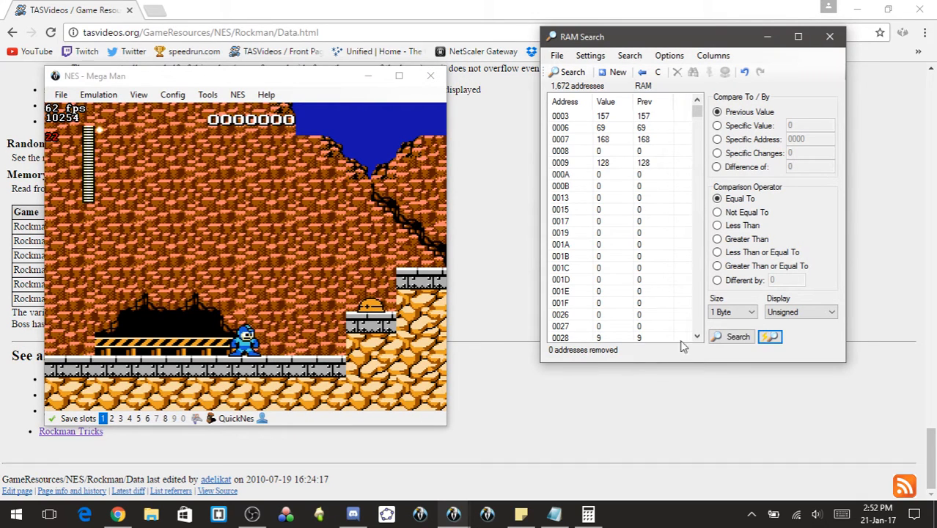
- Move Mega Man left and filter the addresses for values not equal to the previous value, glancing at the Hex Editor before searching
left_click(633, 188)
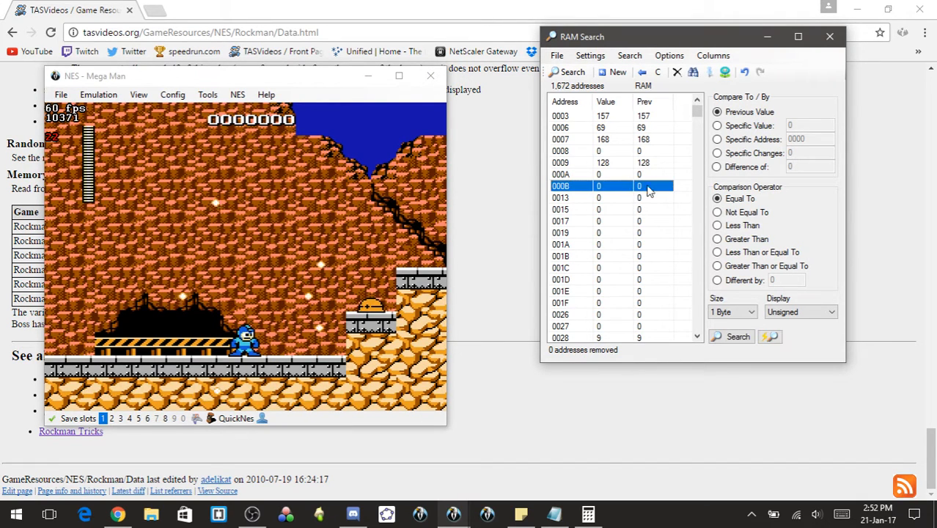
left_click(144, 253)
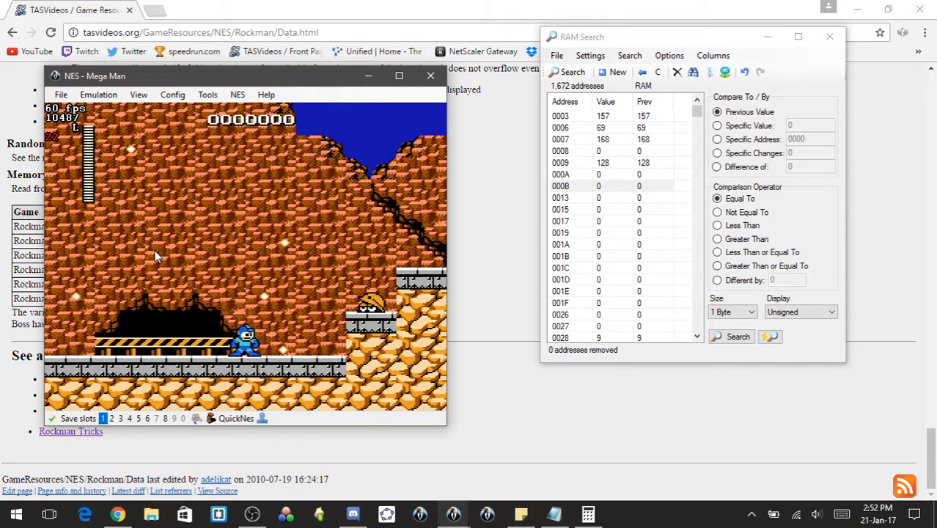
key("Left")
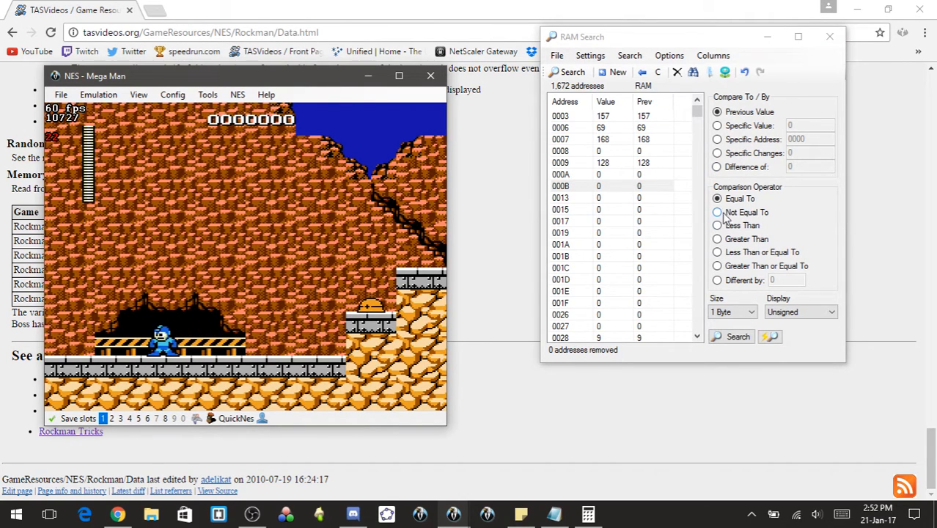
left_click(722, 212)
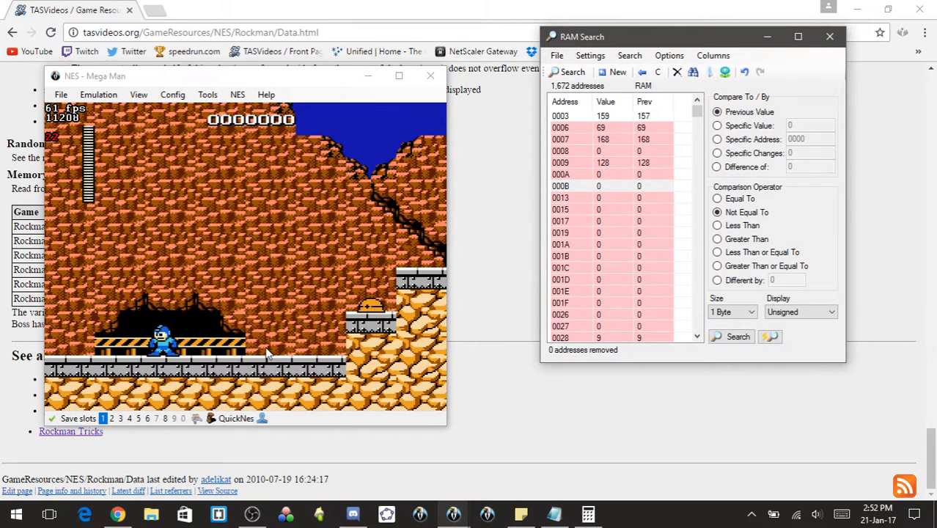
mouse_move(453, 513)
left_click(522, 475)
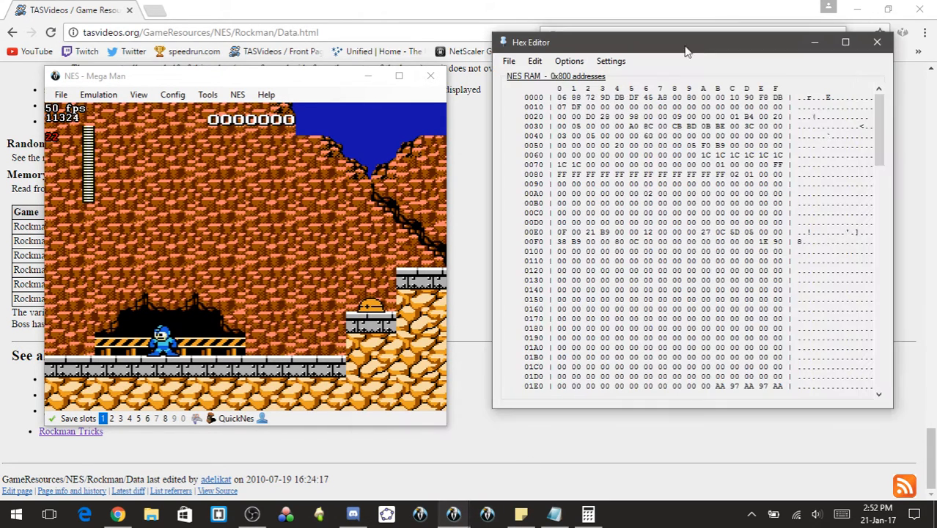
left_click(814, 41)
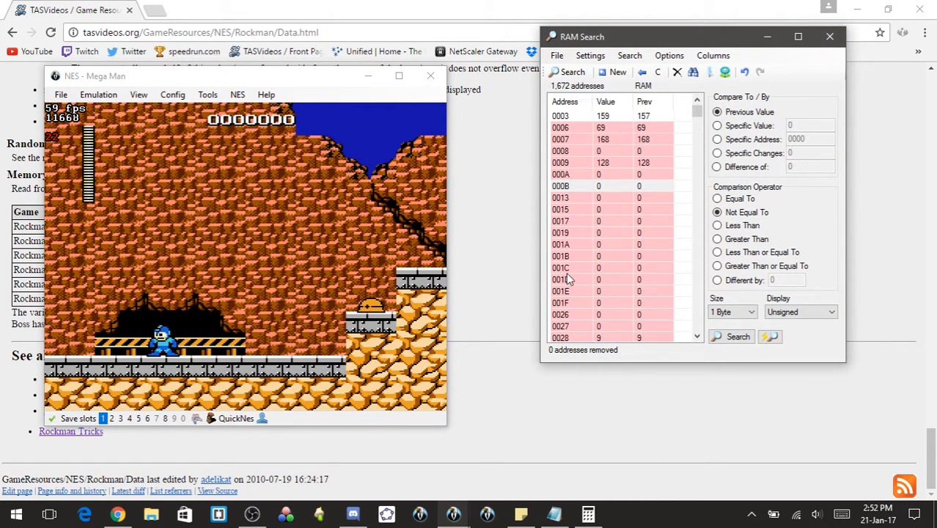
left_click(572, 72)
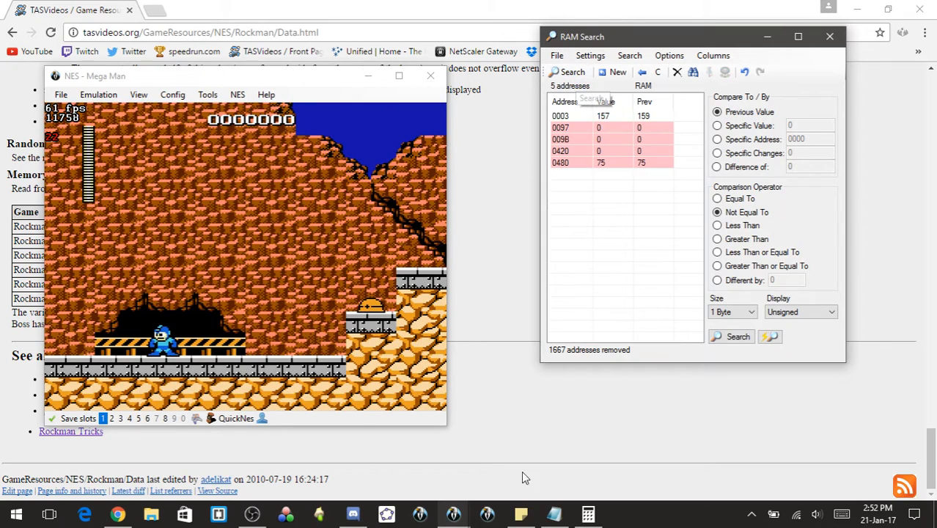
- Eliminate address 0003 from the RAM Search results
left_click(399, 230)
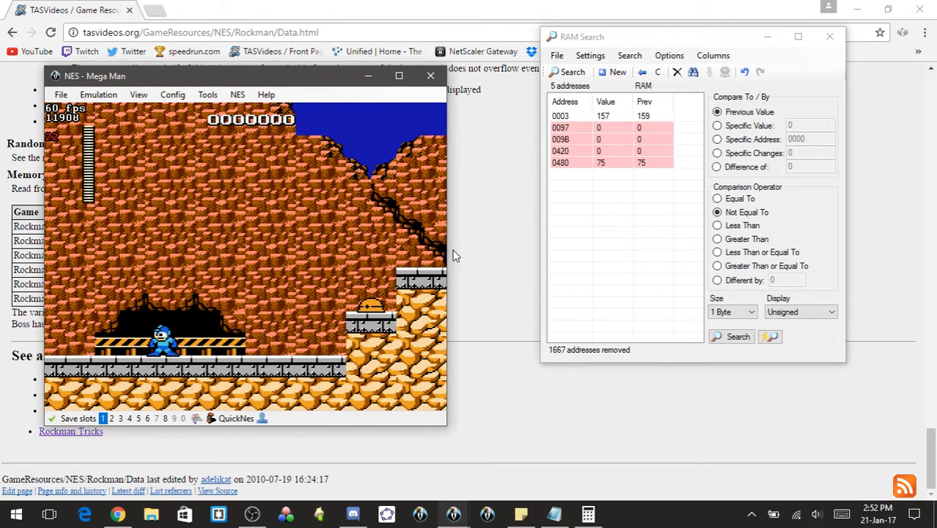
left_click(625, 119)
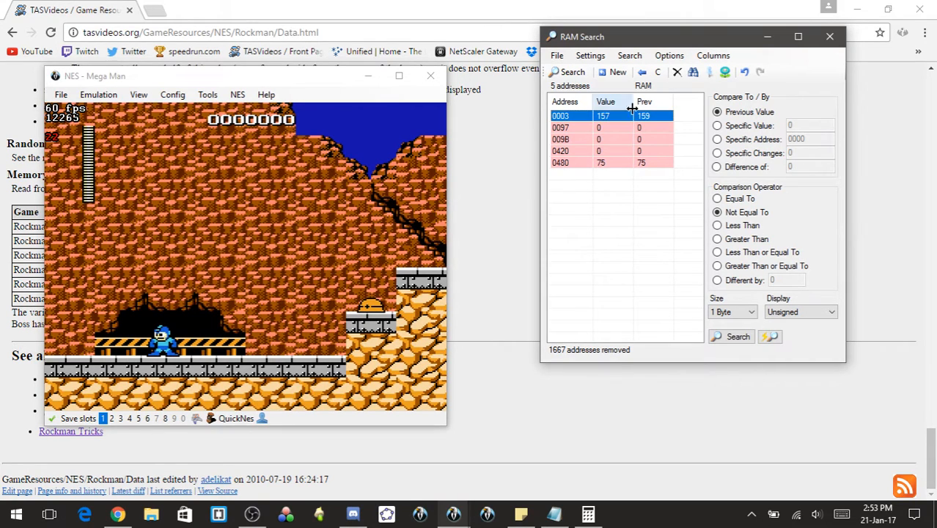
left_click(676, 76)
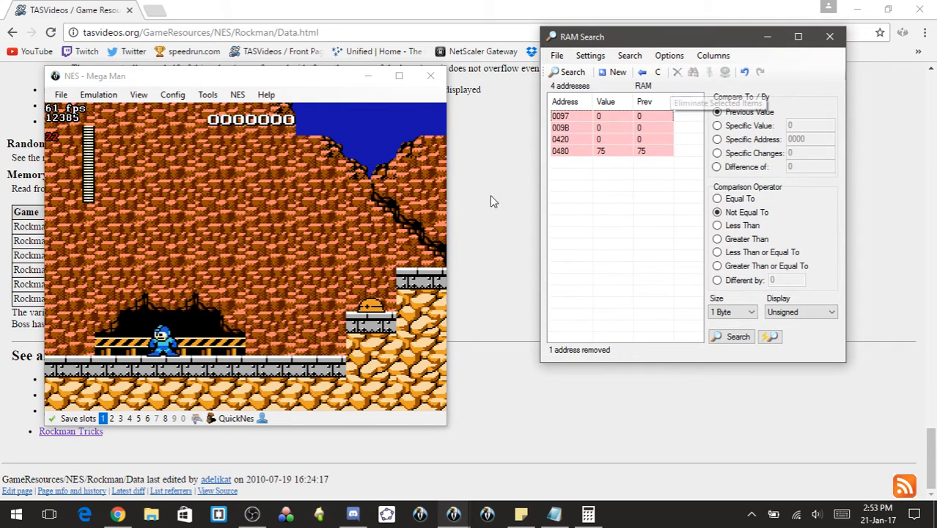
- Walk Mega Man left and slightly back right to watch the remaining addresses, and highlight 0097, 009B and 0420
left_click(341, 231)
key("Left")
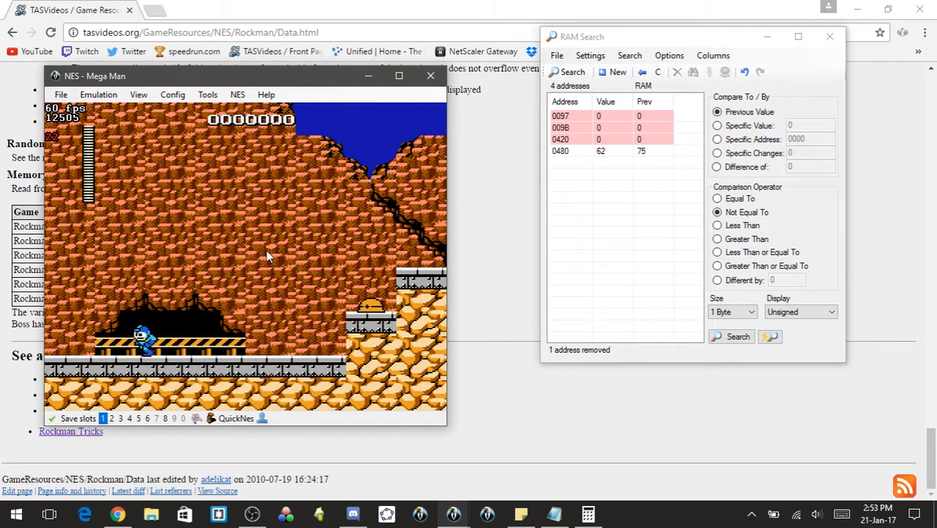
key("Left")
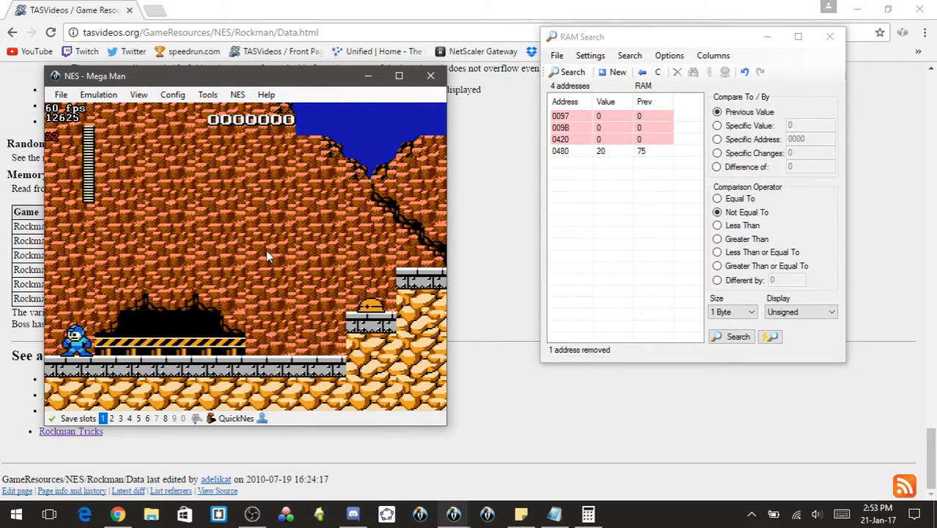
key("Right")
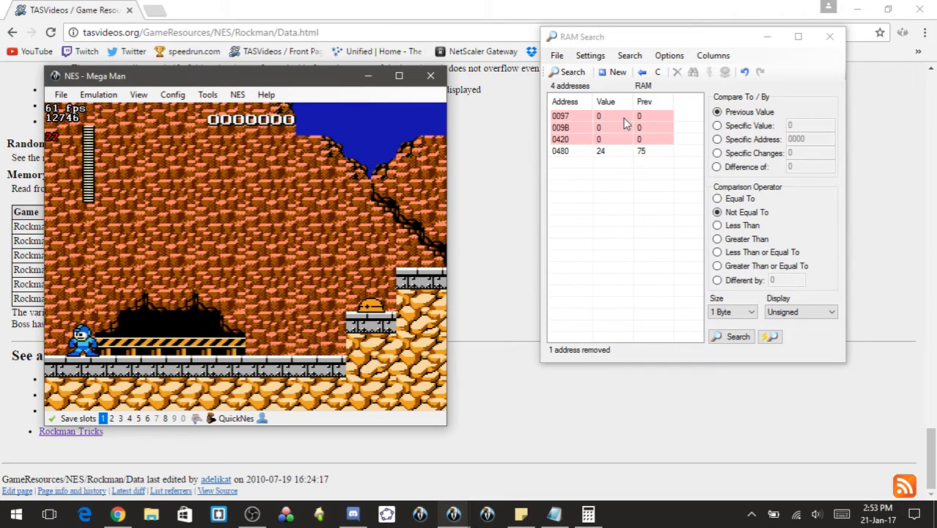
left_click(621, 118)
key("shift+Down")
key("shift+Down")
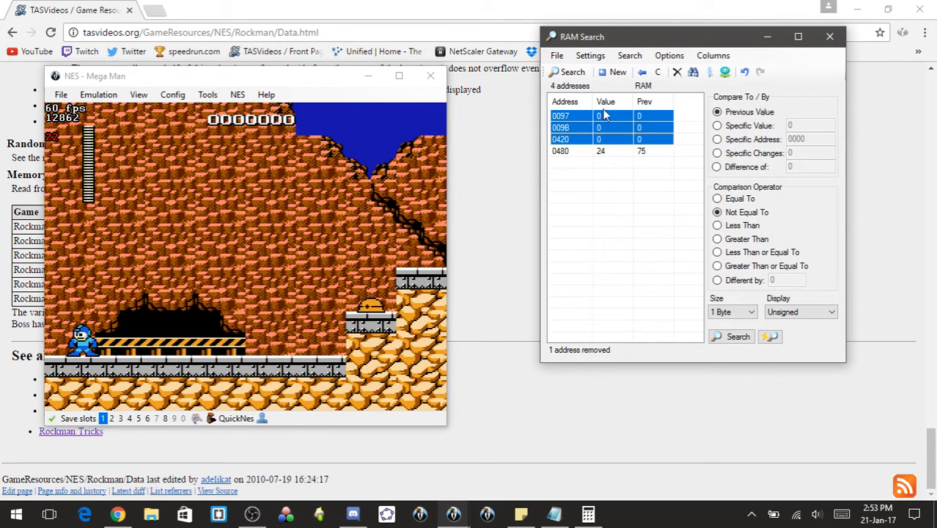
- Walk Mega Man back and forth to compare how the values of 0097, 009B, 0420 and 0480 respond to his movement
left_click(272, 342)
key("Right")
key("Left")
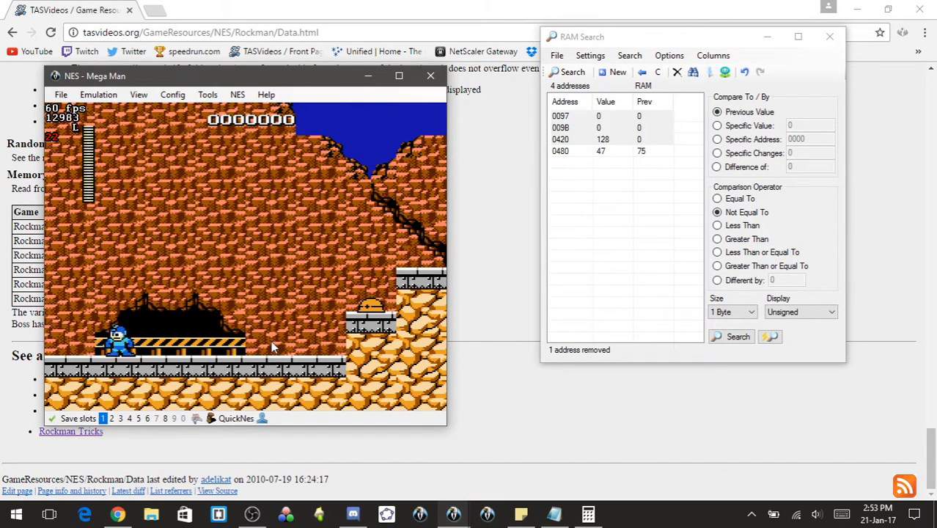
key("Right")
key("Right")
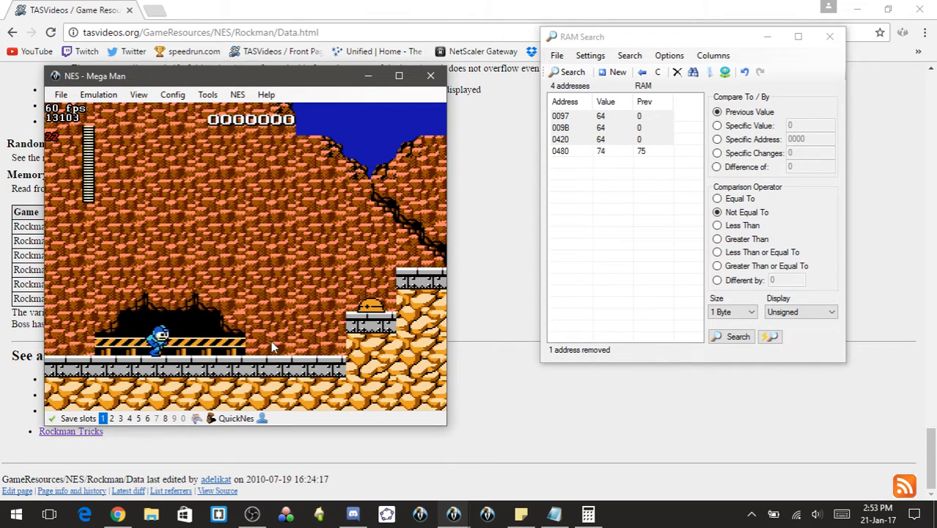
key("Left")
key("Right")
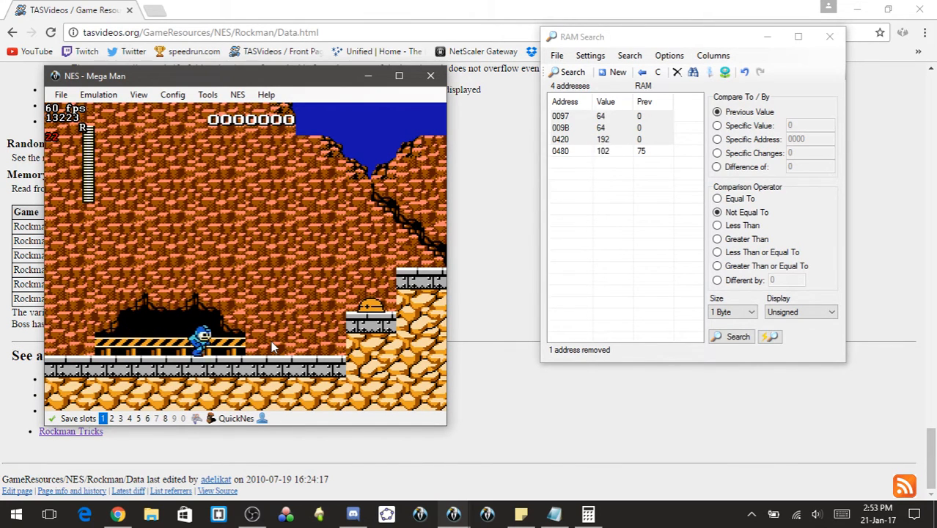
key("Left")
key("Right")
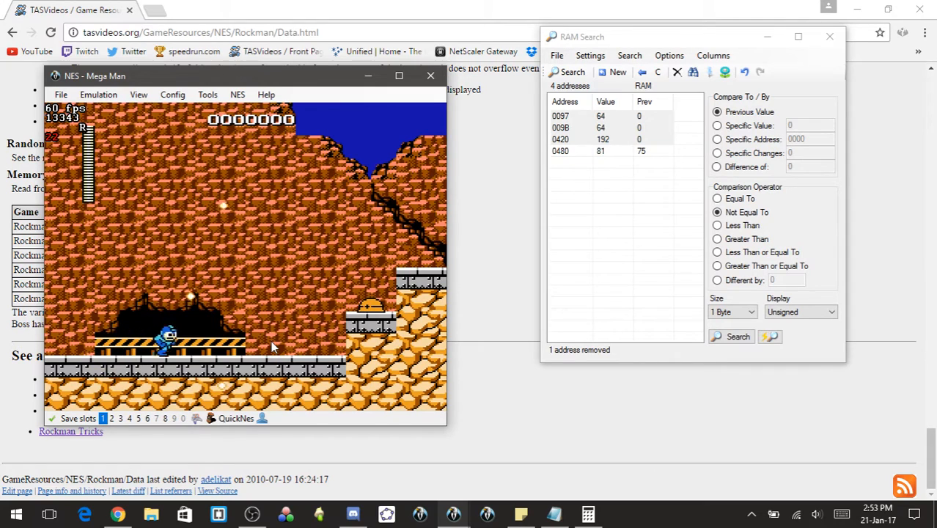
key("Left")
key("Right")
key("Left")
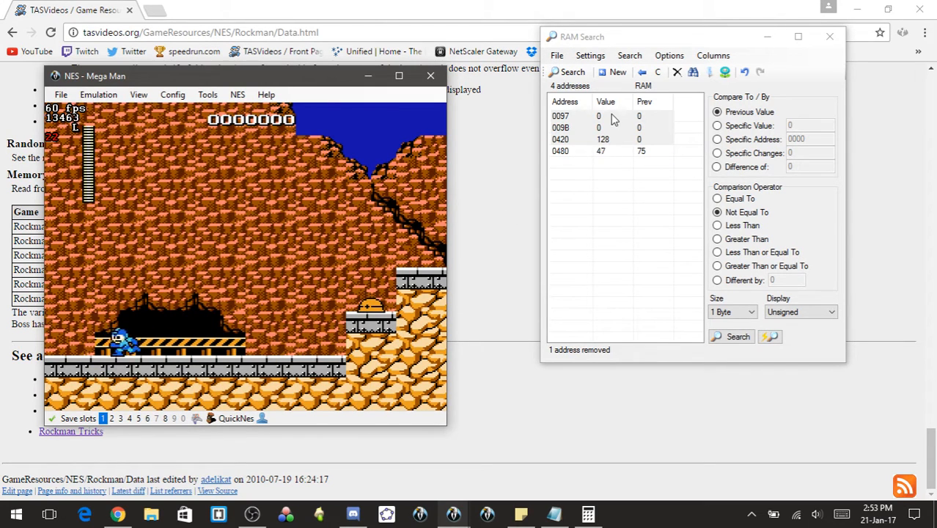
key("Right")
key("Left")
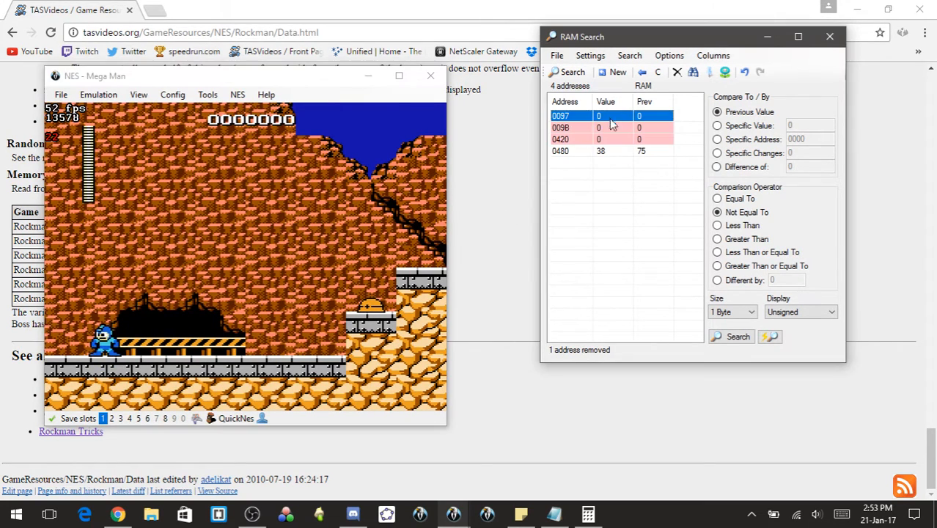
- Eliminate addresses 0097, 009B and 0420 from the RAM Search results
left_click(610, 115)
key("shift+Down")
key("shift+Down")
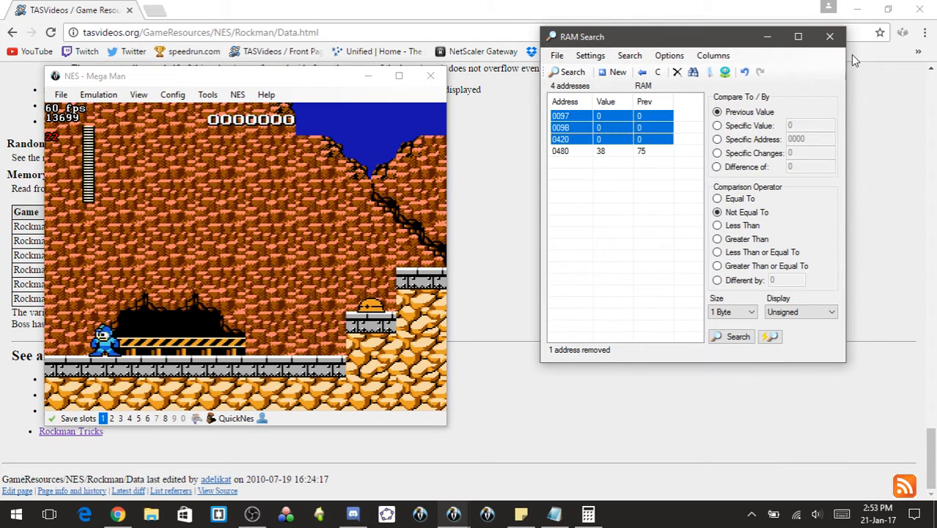
left_click(677, 72)
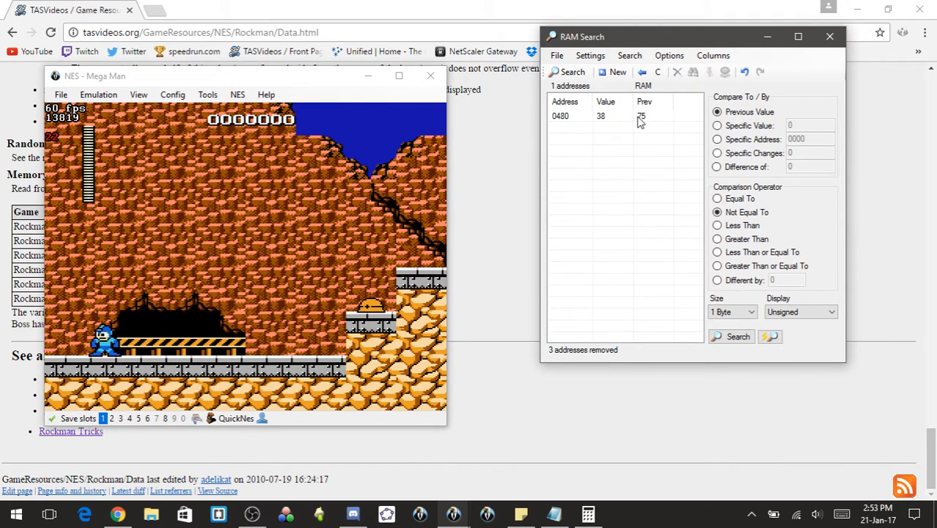
- Add address 0480 from the search results to RAM Watch
left_click(639, 118)
right_click(639, 121)
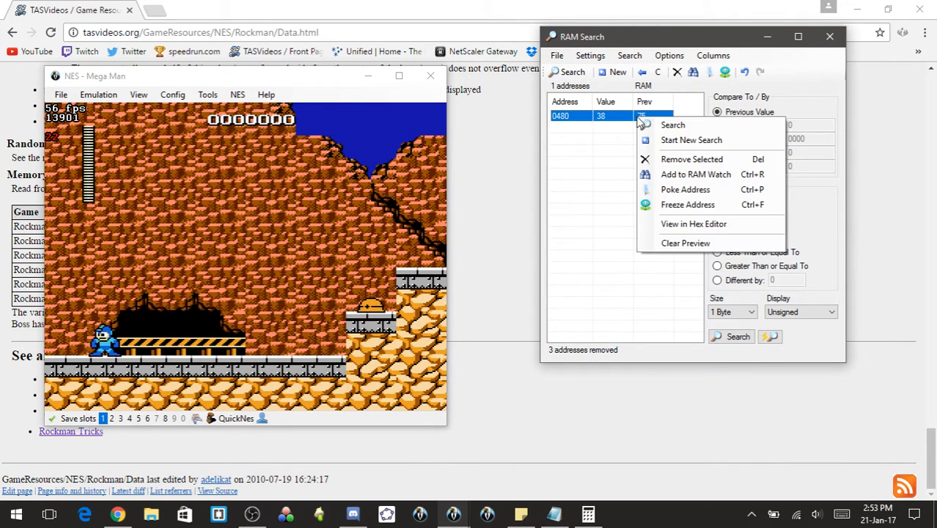
left_click(653, 176)
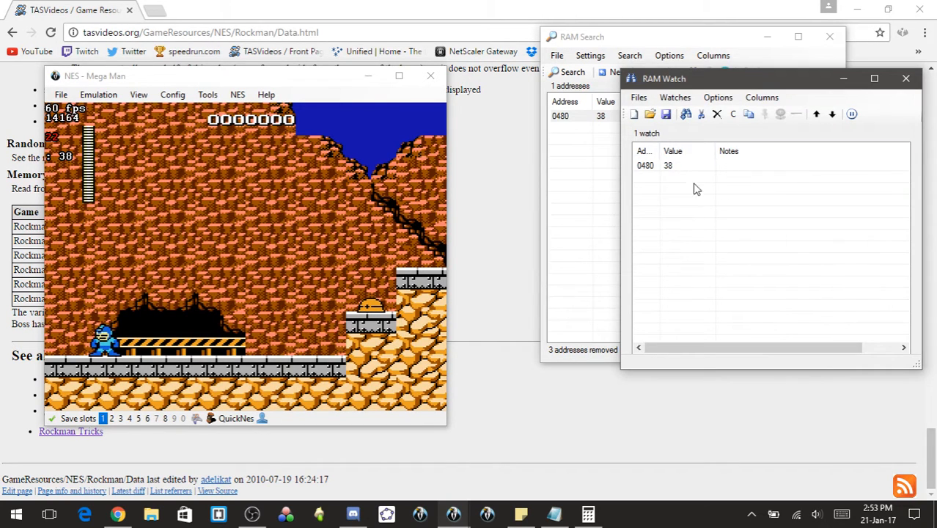
- Select the 0480 watch, bring the Hex Editor forward to view the RAM bytes, and minimize it again
left_click(667, 167)
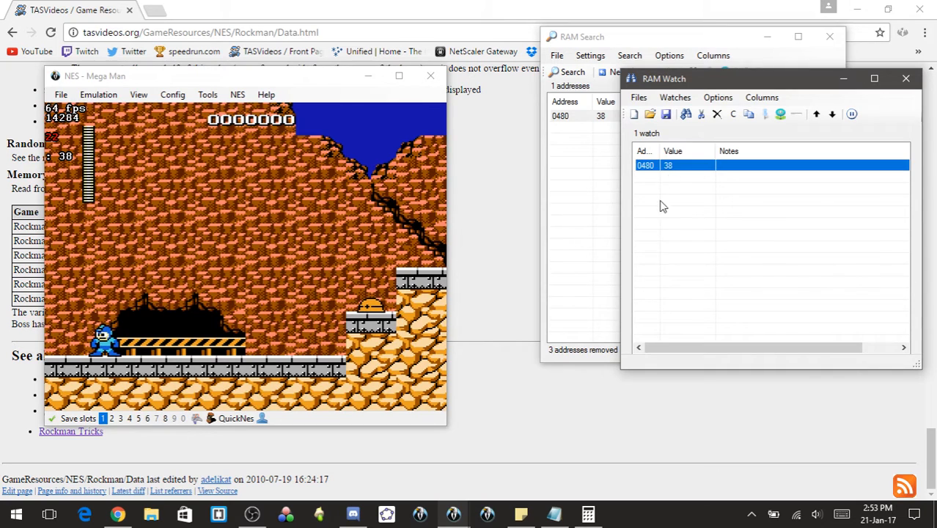
left_click(453, 513)
left_click(527, 441)
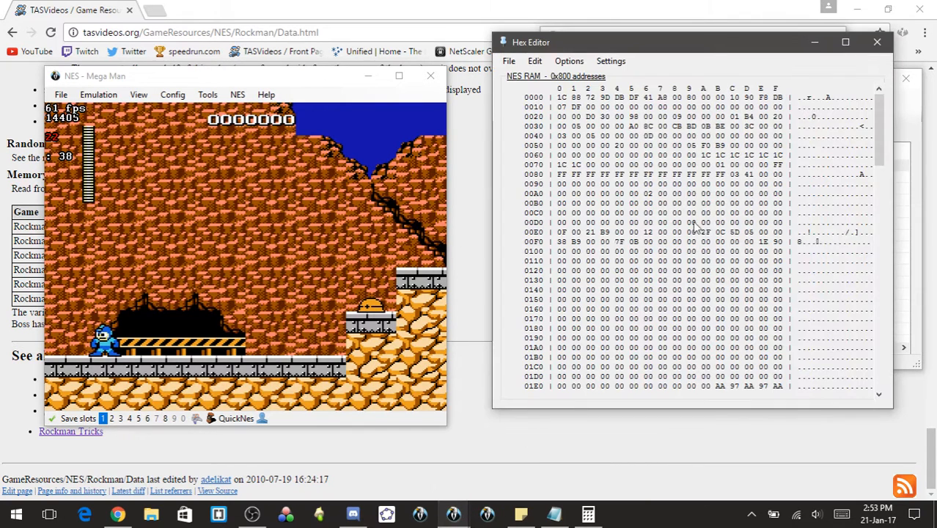
left_click(814, 41)
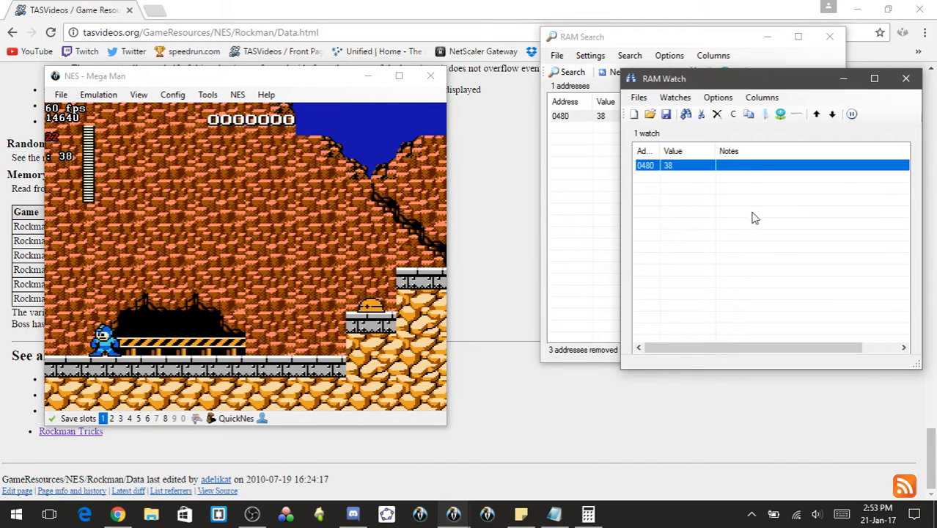
- Edit the 0480 watch and set its notes to "Megaman X"
double_click(729, 170)
key("Tab")
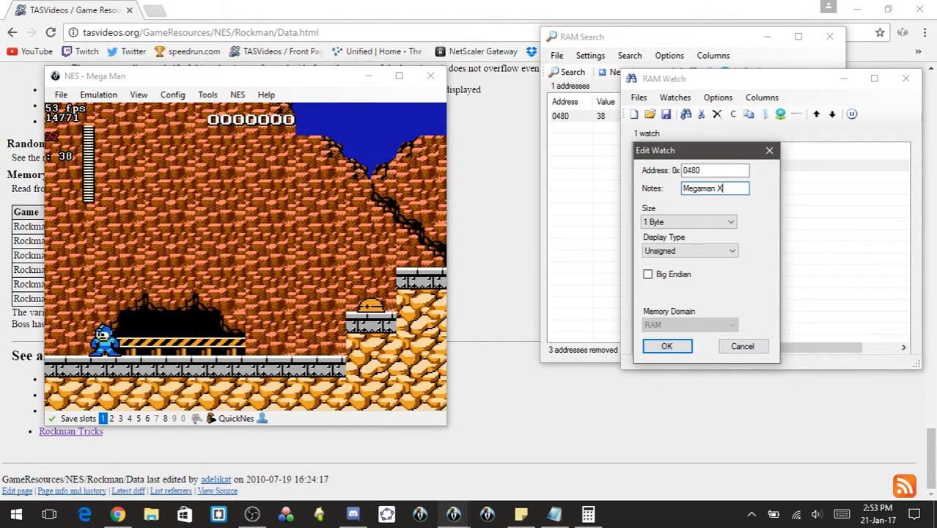
key("Return")
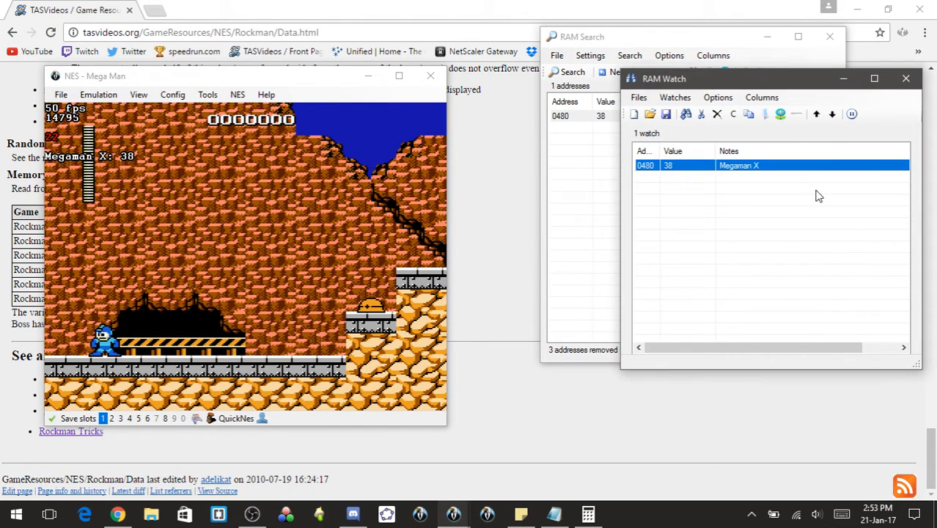
- Freeze the Megaman X address 0480 in RAM Watch and return to the game
right_click(711, 170)
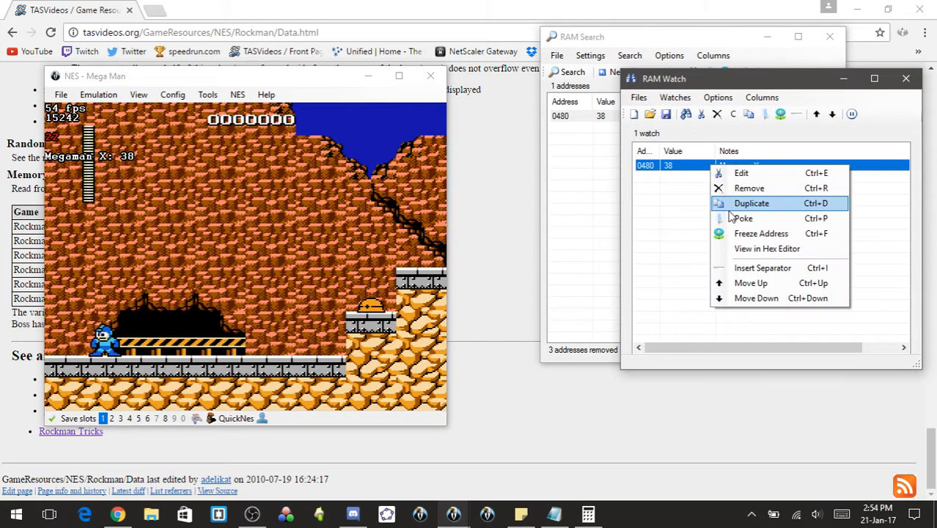
left_click(733, 232)
left_click(357, 236)
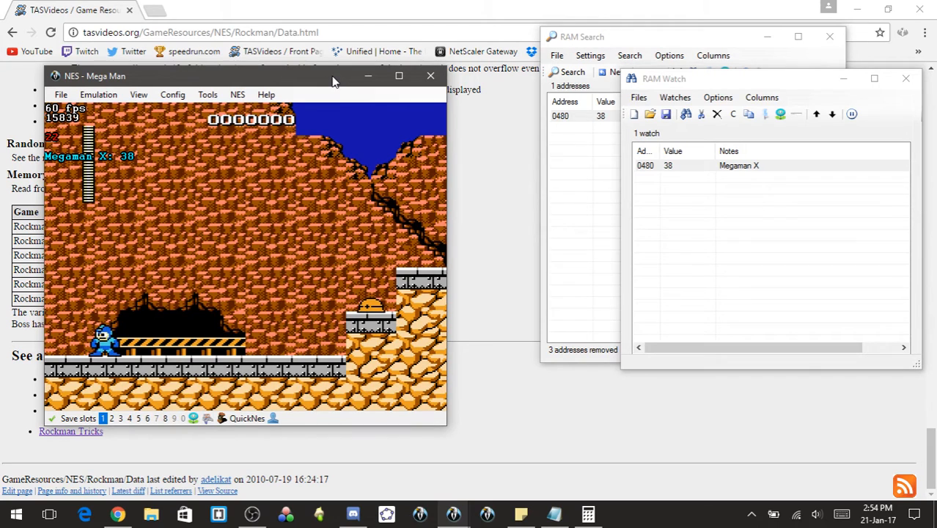
- Walk Mega Man left and right and make him jump to test the frozen X position
key("Right")
key("Left")
key("Right")
key("Left")
key("Right")
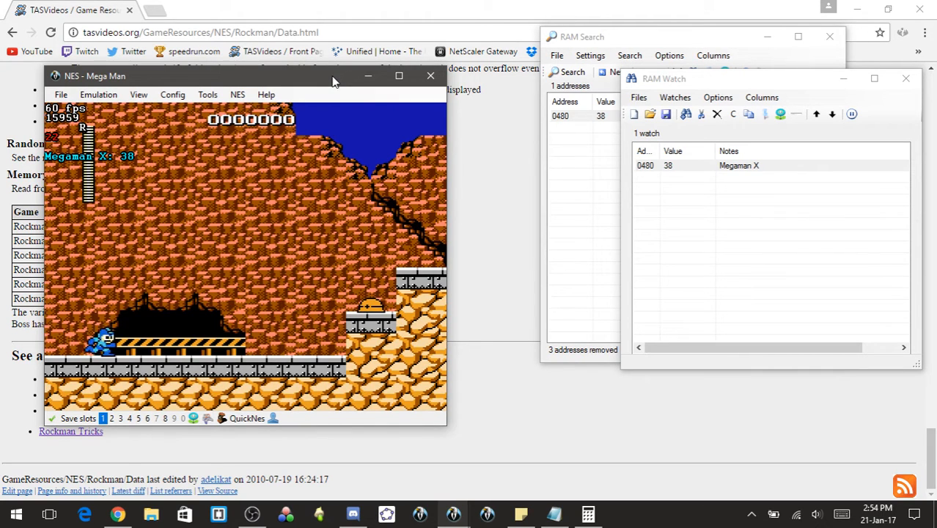
key("x")
key("x")
key("x")
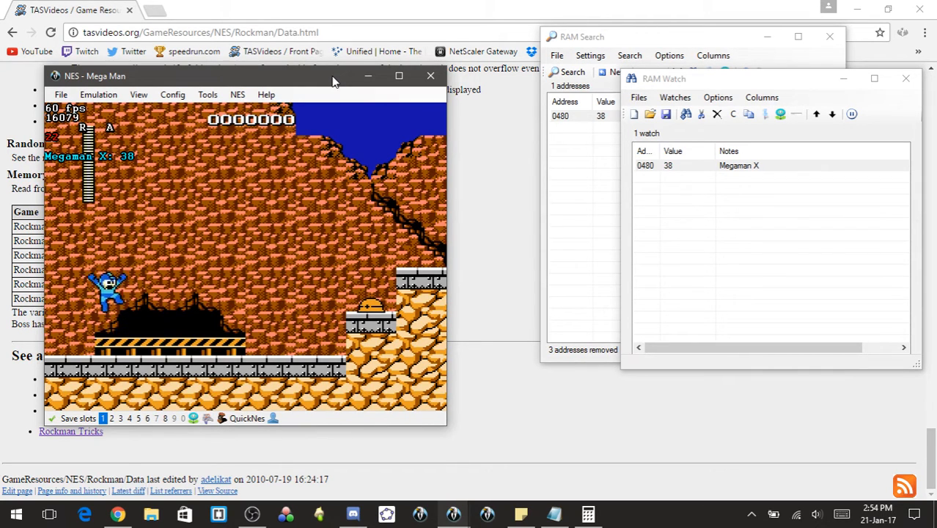
key("Left")
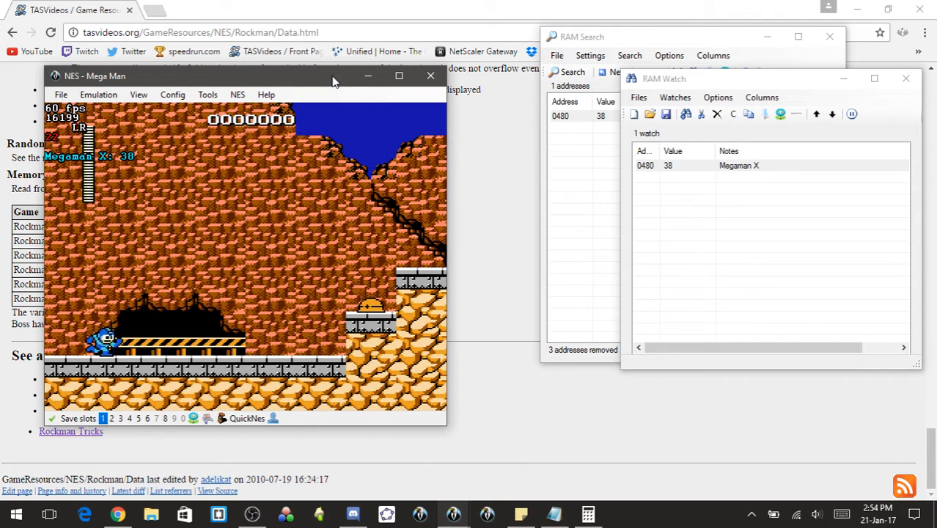
- Unfreeze the Megaman X address and freeze it again in RAM Watch
right_click(746, 170)
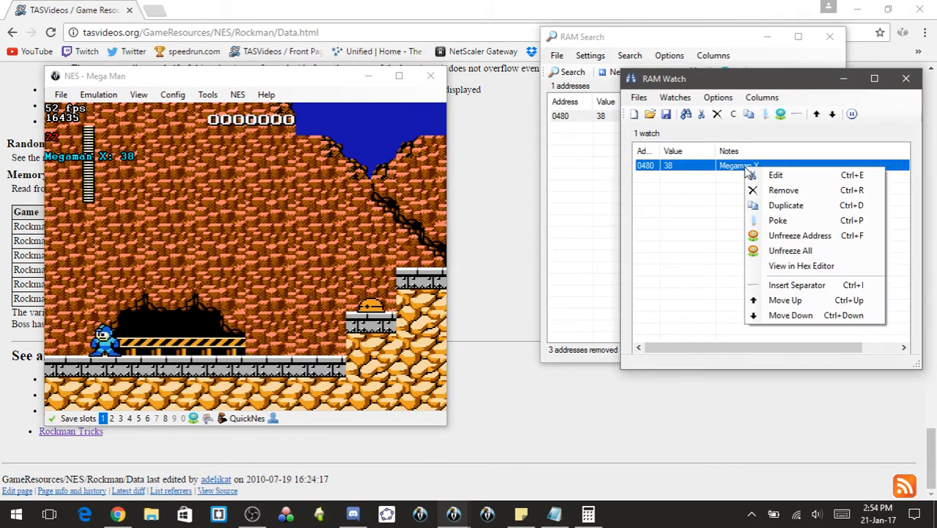
left_click(822, 264)
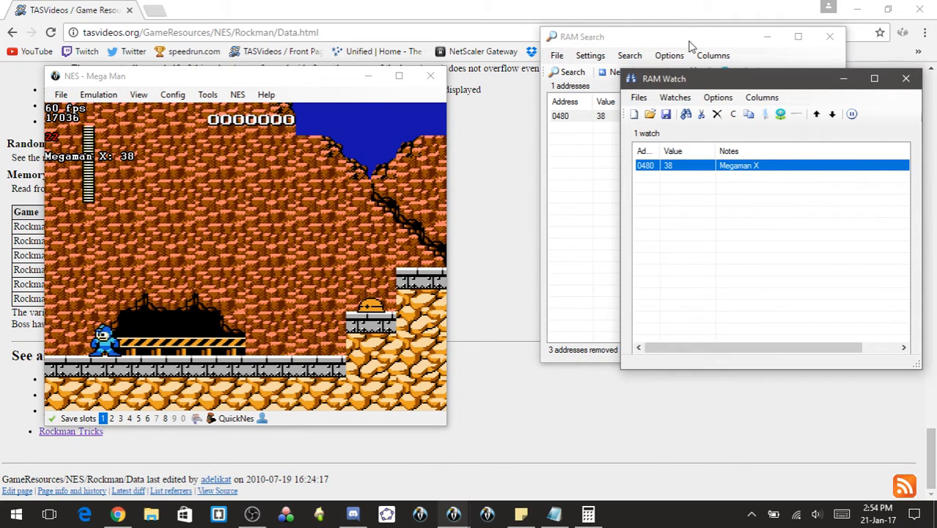
right_click(755, 168)
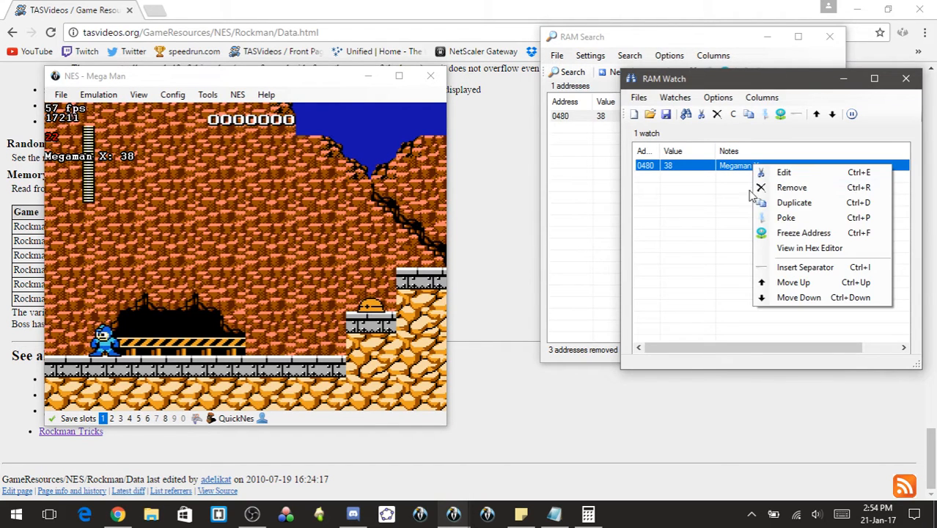
left_click(774, 233)
left_click(308, 164)
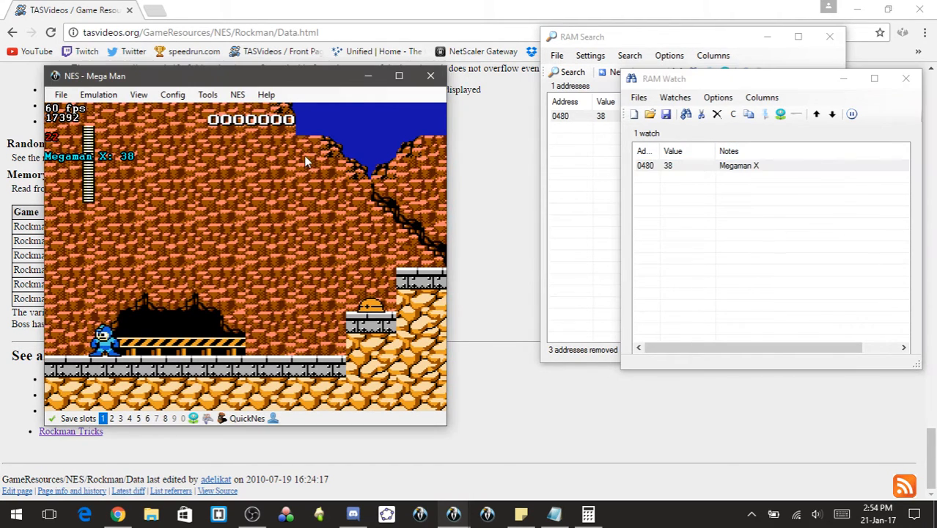
- Walk Mega Man repeatedly left and right and examine the on-screen Megaman X value while address 0480 is frozen
key("Right")
key("Left")
key("Right")
key("Left")
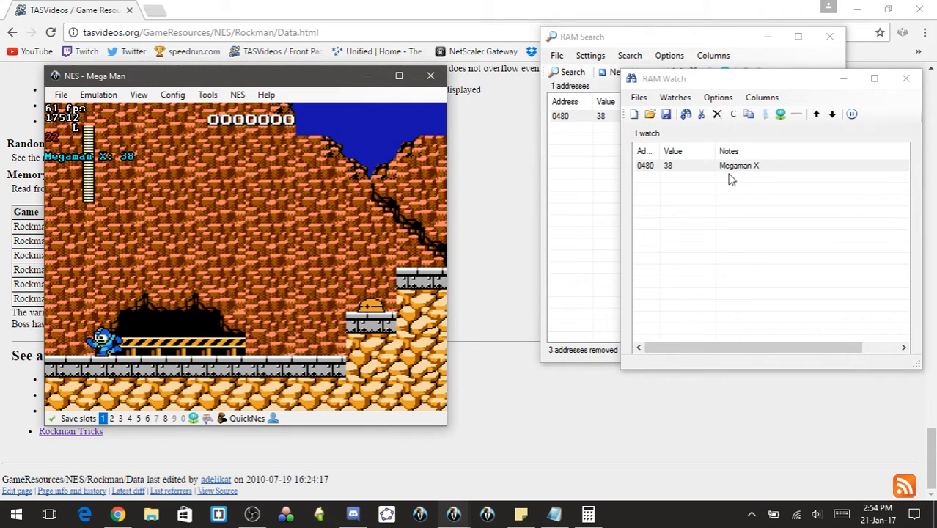
key("Right")
key("Left")
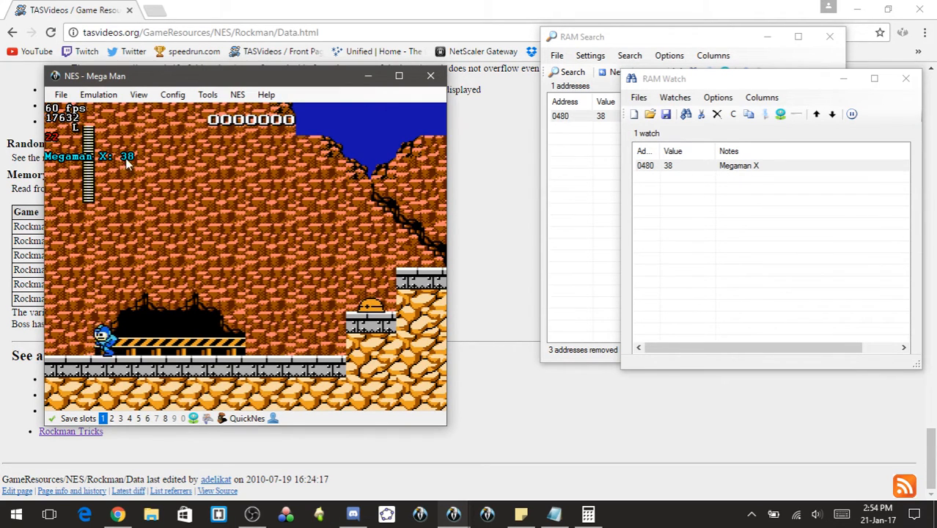
key("Right")
key("Left")
key("Right")
key("Left")
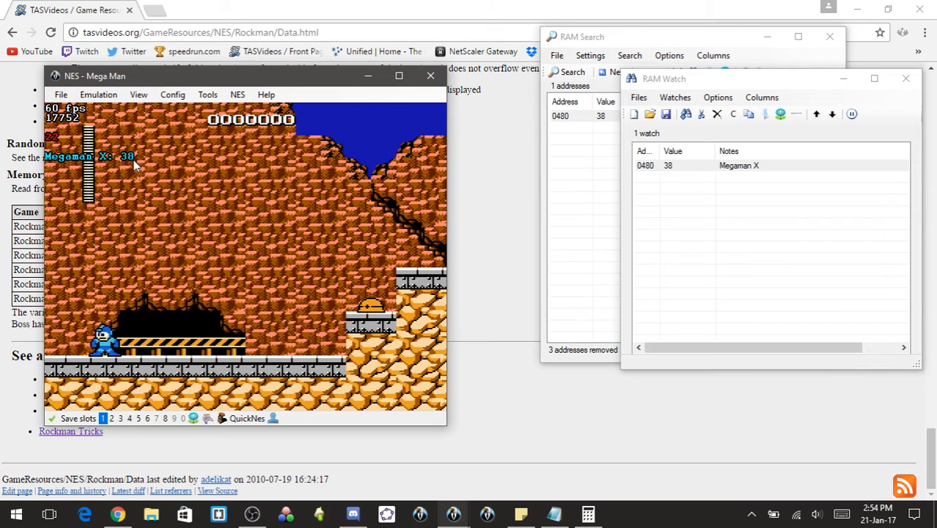
key("Right")
key("Left")
key("Right")
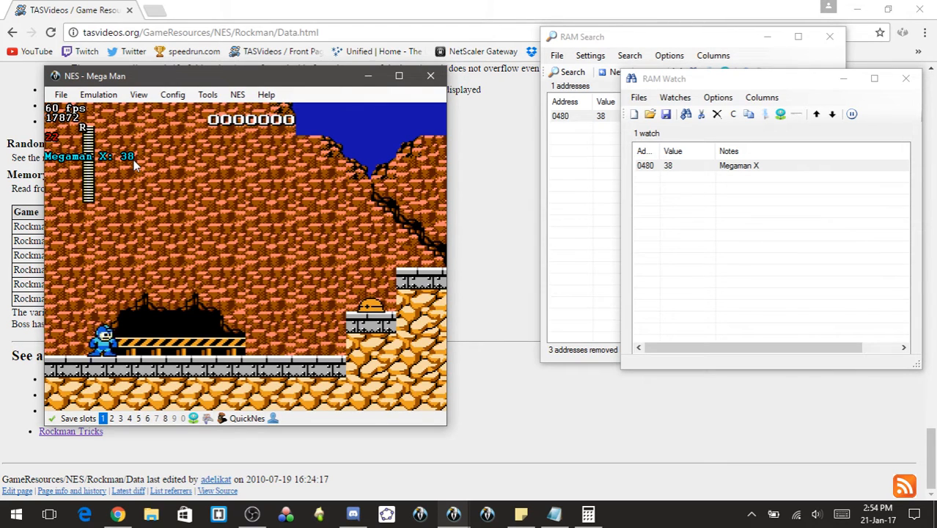
key("Left")
key("Right")
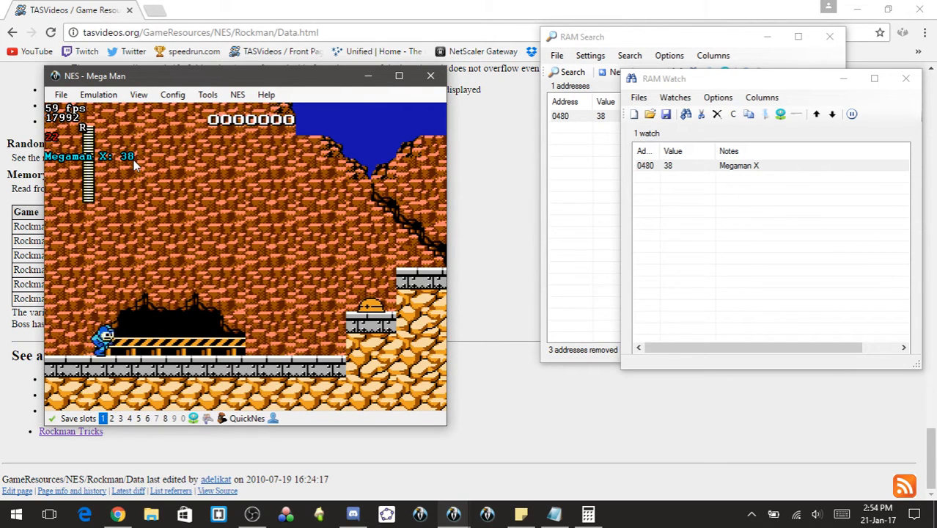
key("Right")
key("Left")
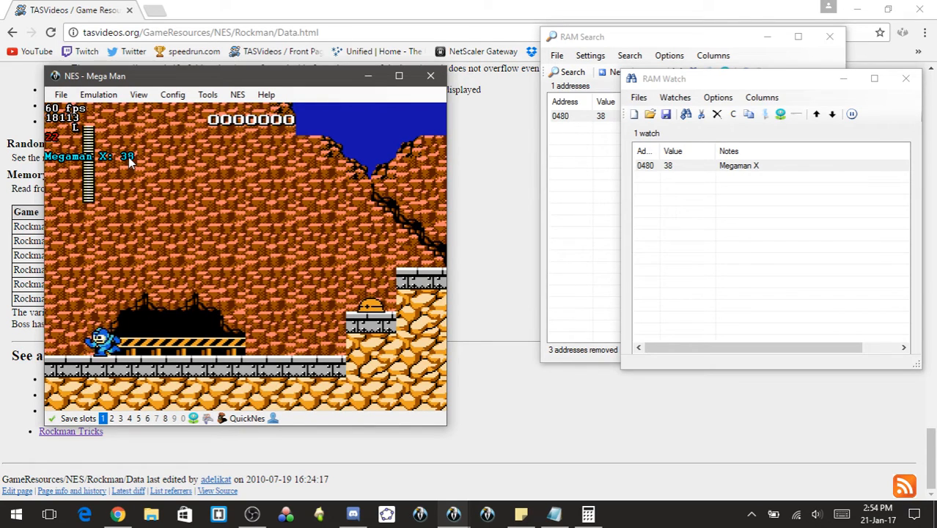
key("Right")
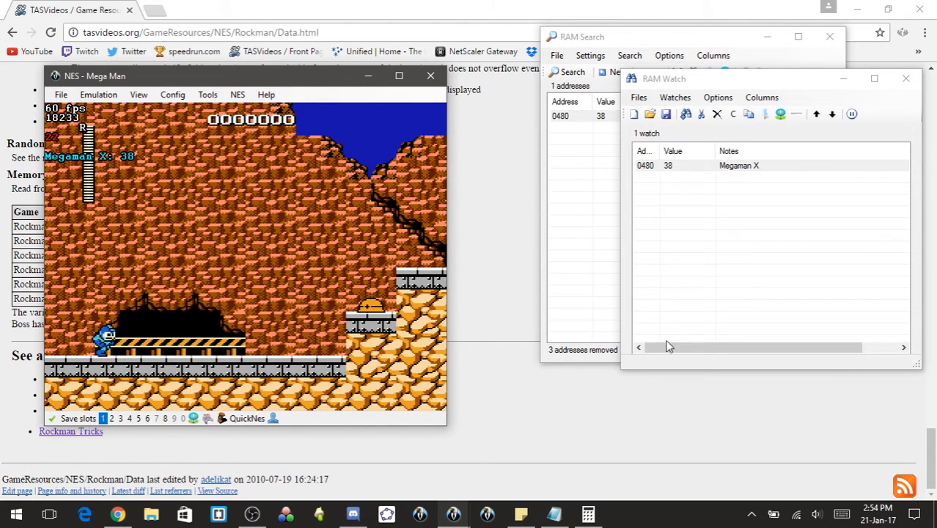
key("Left")
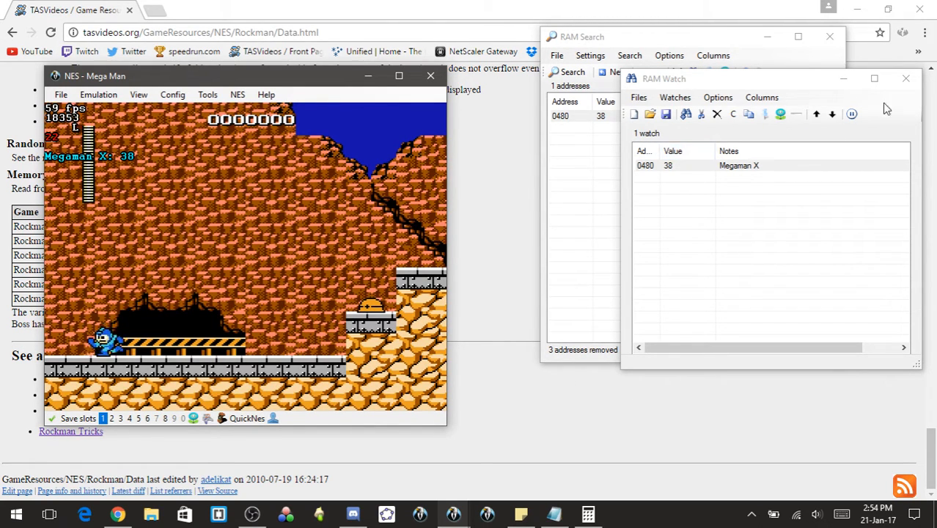
- Unfreeze all addresses and walk Mega Man left and right to check the Megaman X value
right_click(749, 167)
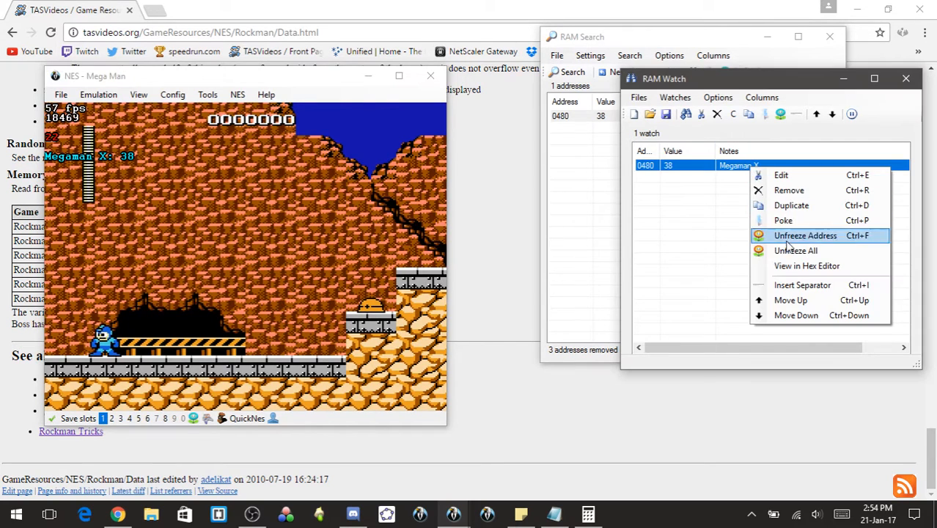
left_click(795, 251)
left_click(180, 209)
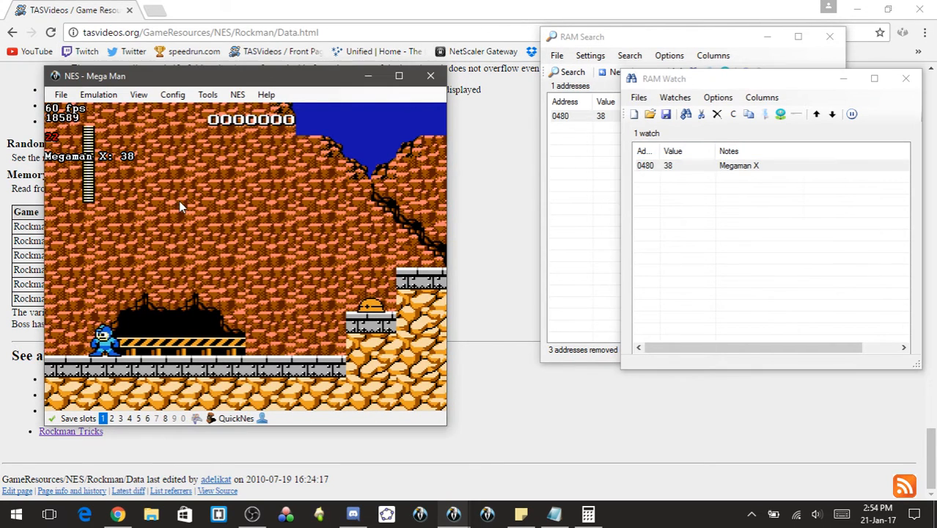
key("Left")
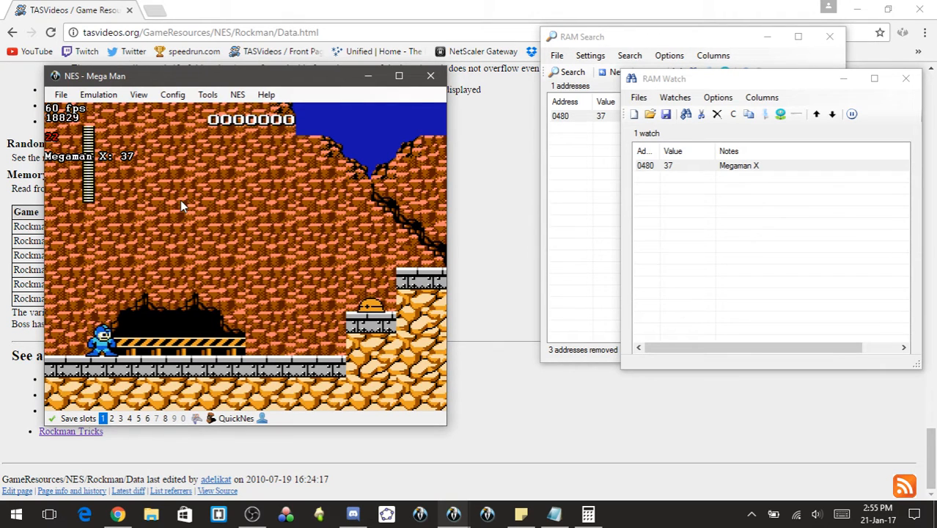
key("Left")
key("Right")
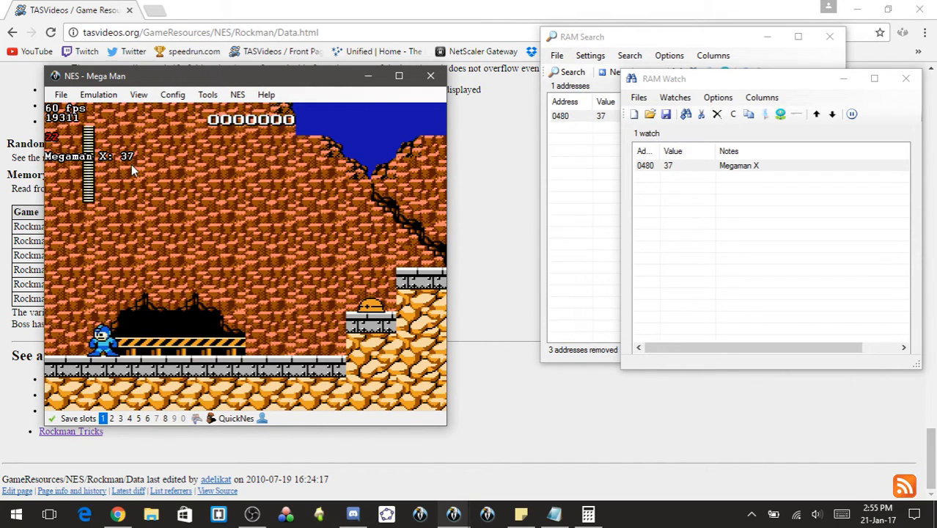
- Bring up RAM Search, set the comparison operator to Equal To and start a new search
left_click(208, 95)
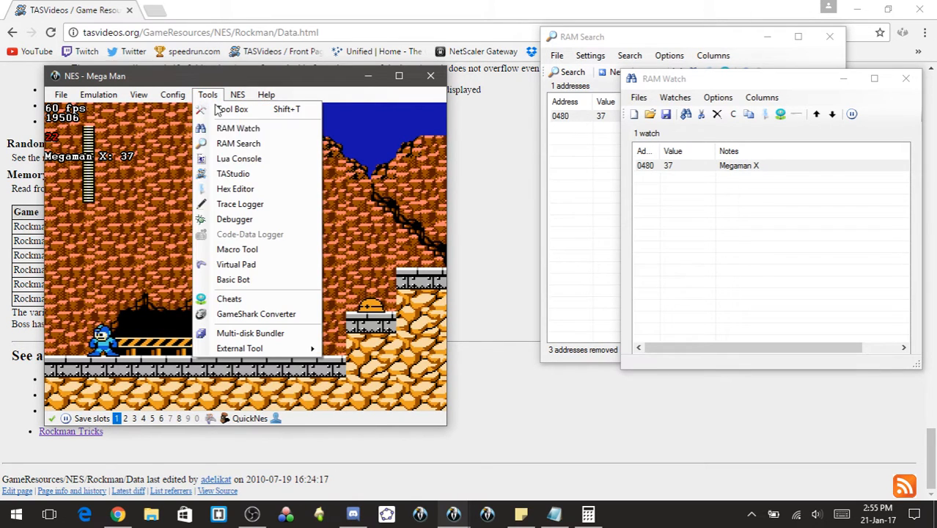
left_click(244, 140)
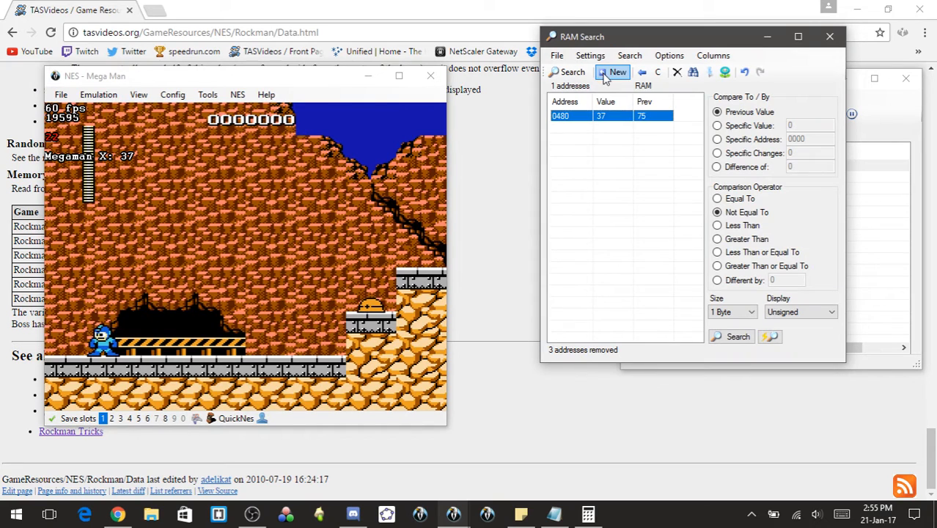
left_click(724, 201)
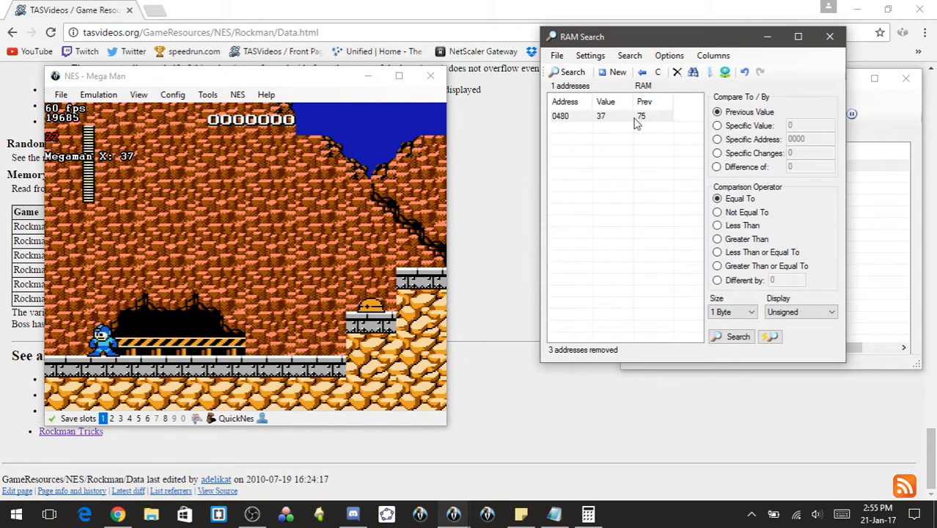
left_click(615, 71)
left_click(367, 197)
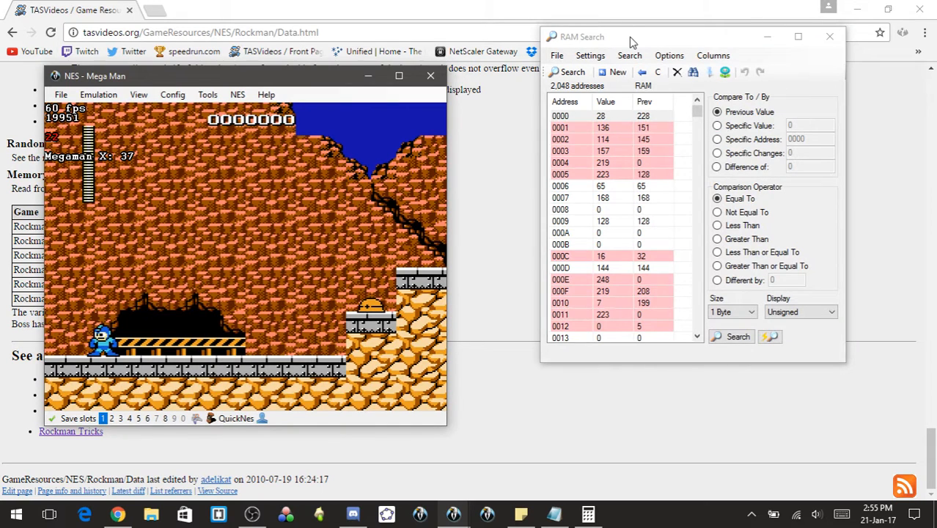
left_click(632, 43)
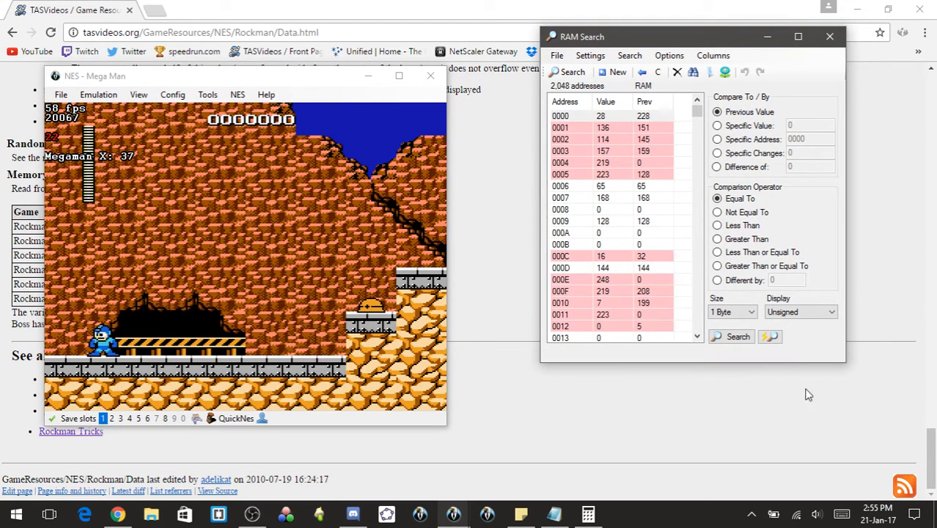
- Auto-search for values equal to the previous ones while Mega Man jumps in place, and switch auto-search off
left_click(772, 339)
left_click(198, 226)
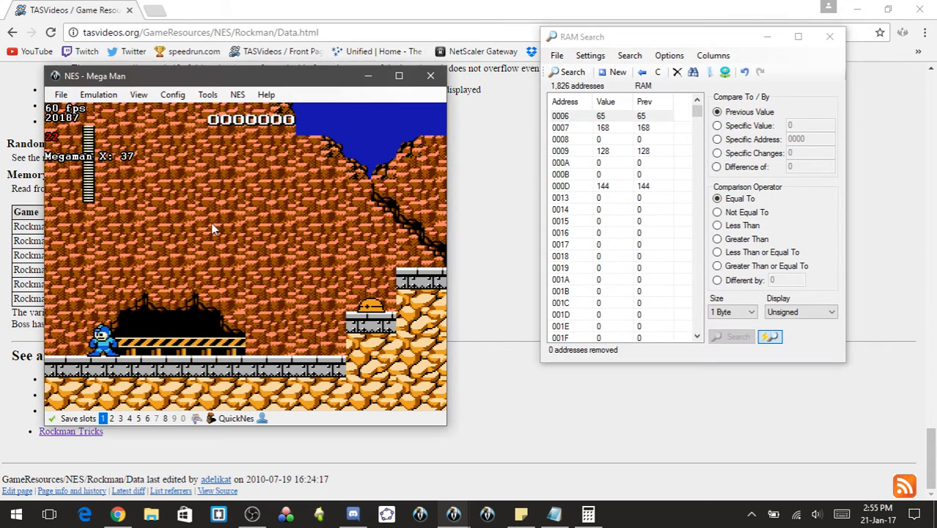
key("x")
key("x")
key("x")
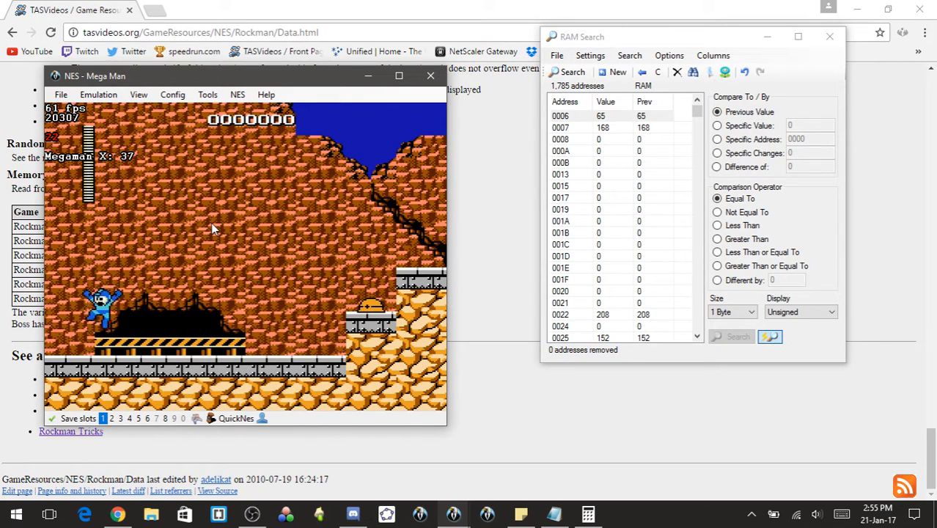
left_click(772, 337)
- Change the comparison operator to Not Equal To and filter the remaining addresses against their previous values
left_click(306, 302)
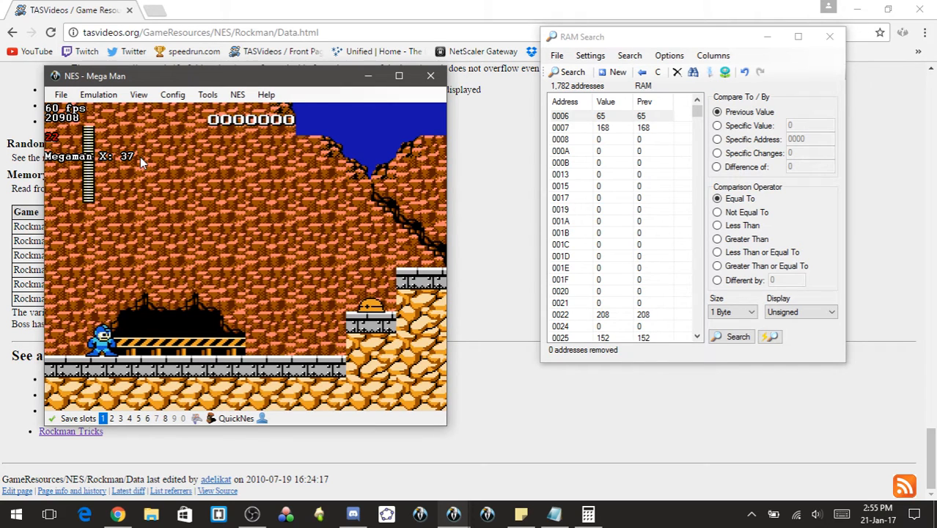
left_click(717, 212)
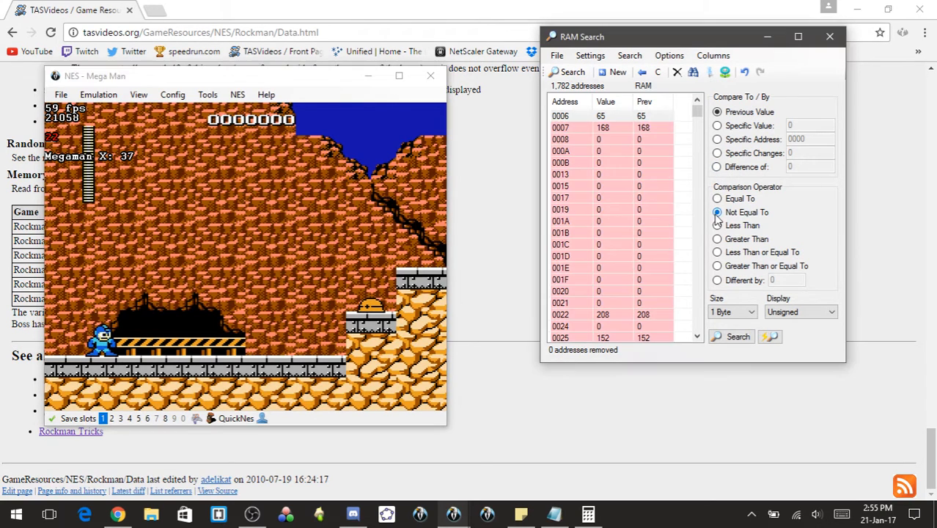
left_click(566, 72)
- Walk Mega Man to compare the remaining candidates and remove addresses 0097, 009B and 0420 from the results
left_click(361, 231)
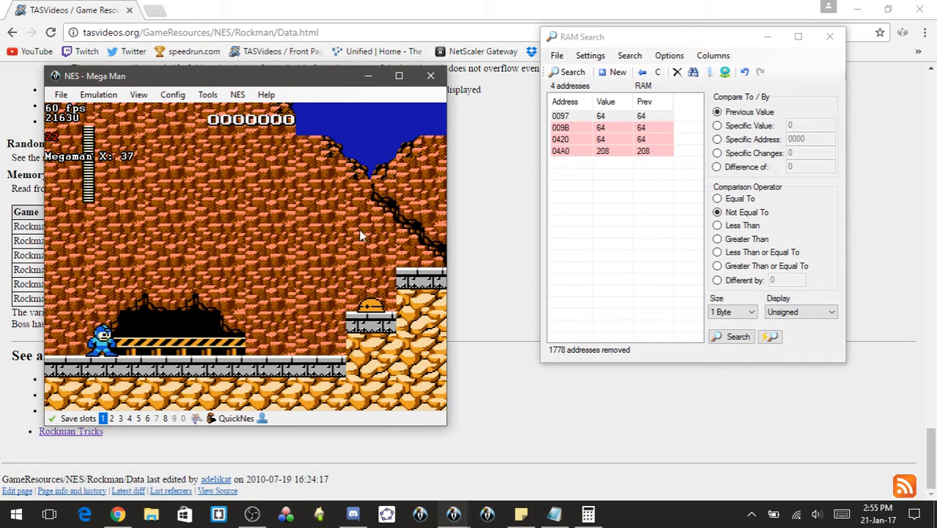
key("Left")
key("Right")
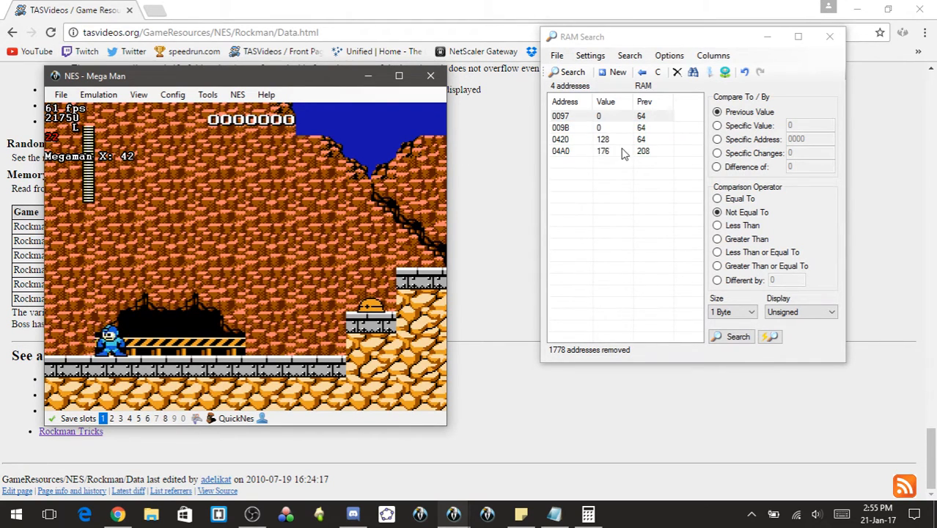
key("Left")
left_click(608, 118)
left_click_drag(607, 117, 607, 140)
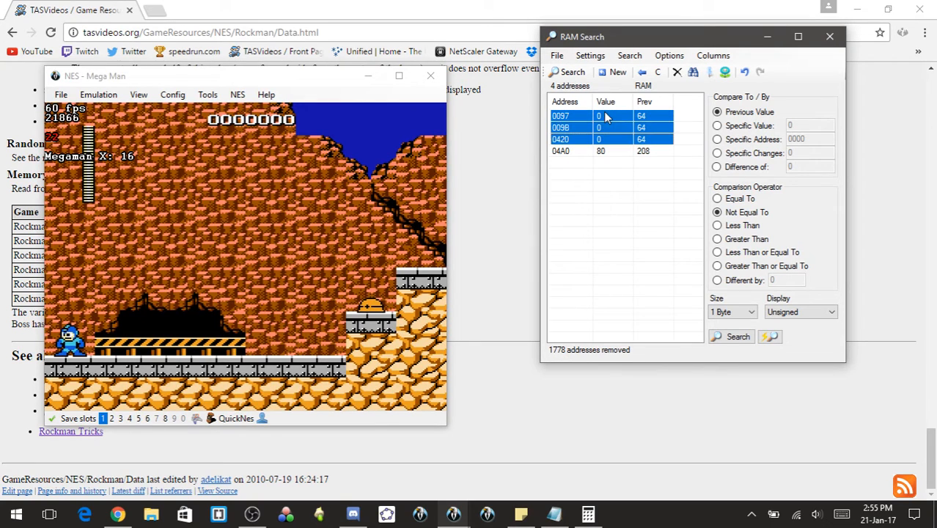
left_click(676, 73)
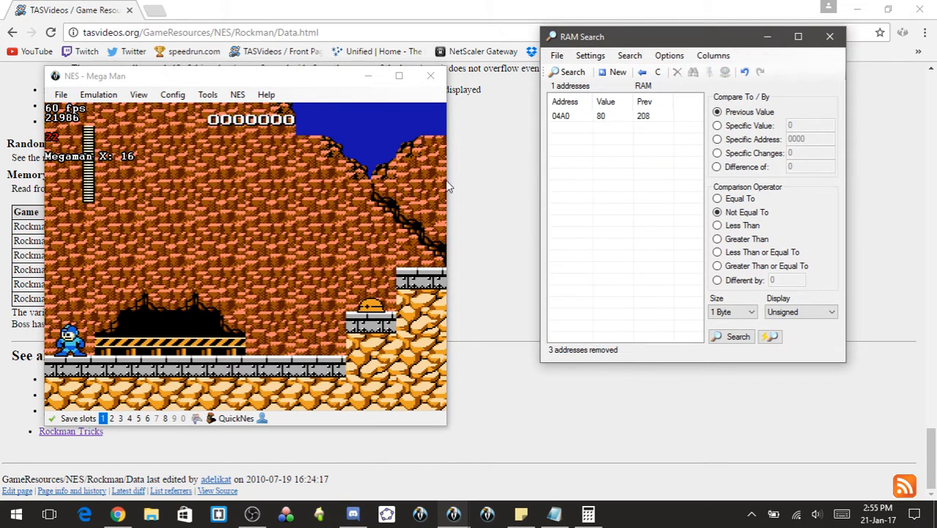
left_click(350, 178)
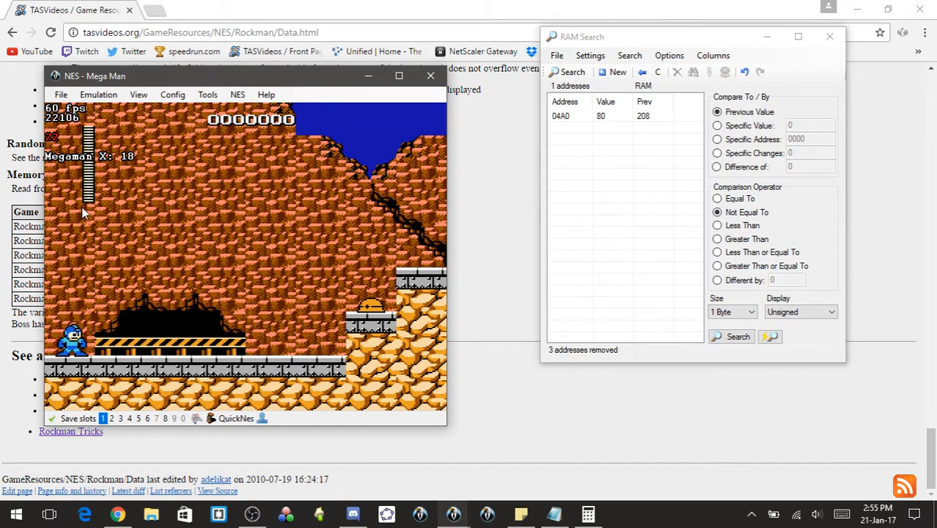
- Walk Mega Man to the right to check how the remaining address 04A0 reacts to movement
key("Right")
key("Right")
key("Right")
key("Right")
key("Right")
key("Right")
key("Right")
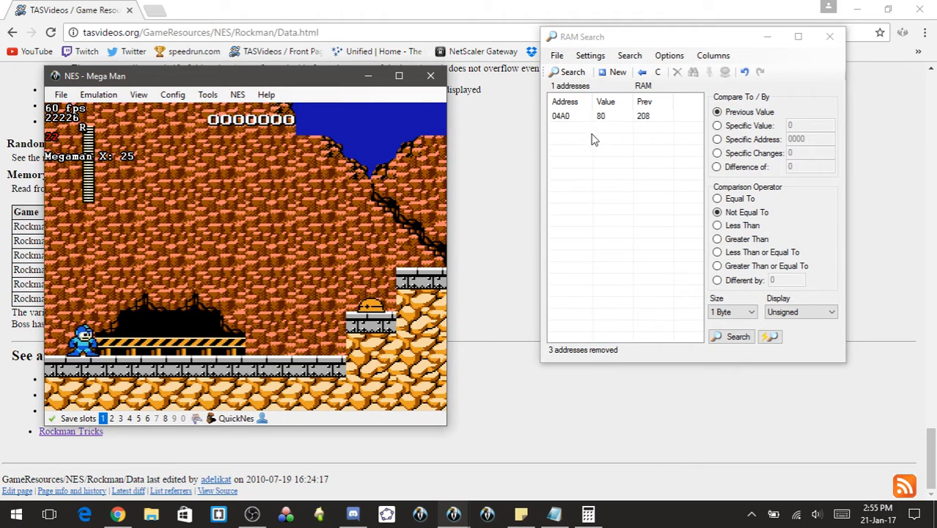
- Add address 04A0 to RAM Watch and label it "Megaman X (Sub)"
right_click(606, 118)
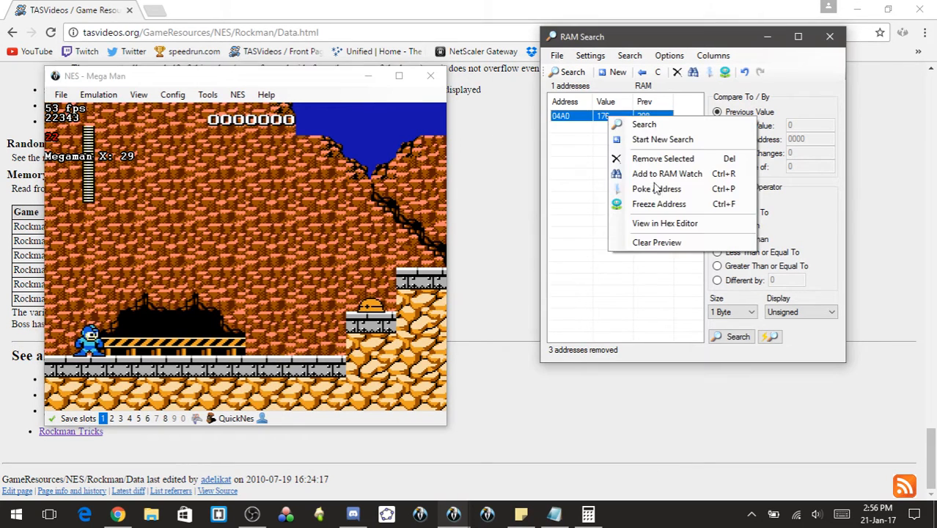
left_click(665, 176)
left_click(453, 513)
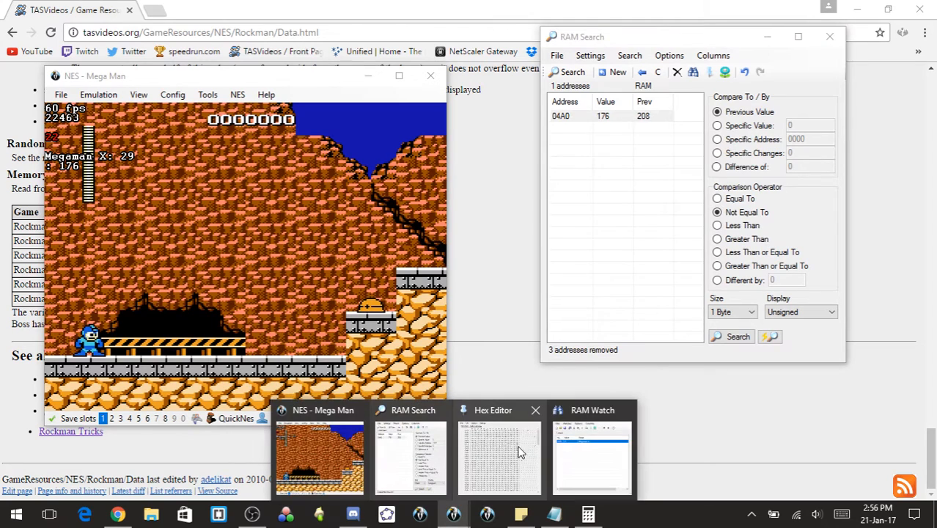
left_click(579, 448)
double_click(722, 181)
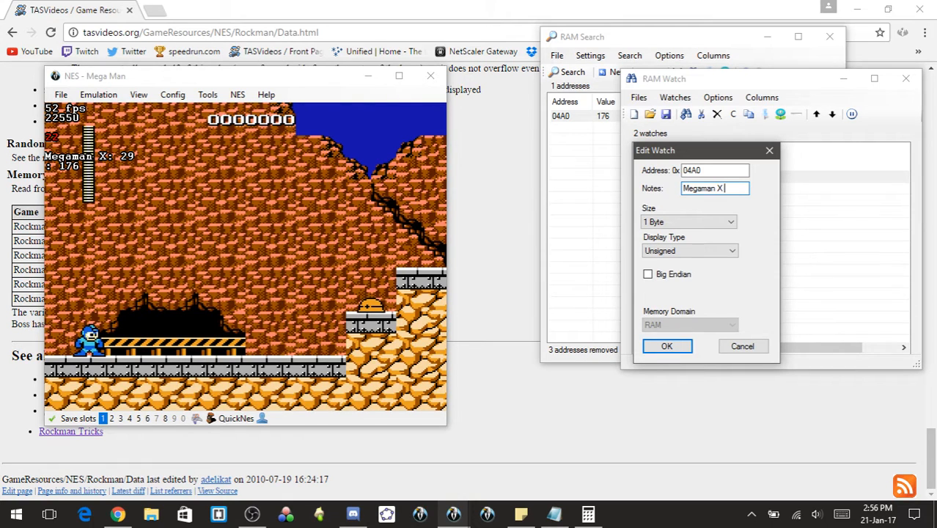
type("Megaman X (Sub)")
key("Return")
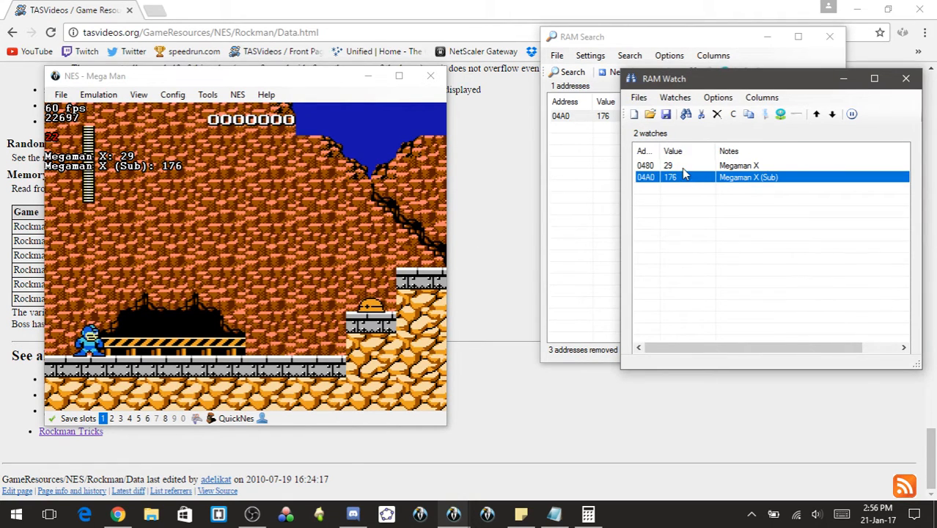
- Compare the Megaman X and Megaman X (Sub) watches in RAM Watch and in the game's on-screen display
key("Up")
key("Down")
left_click(679, 166)
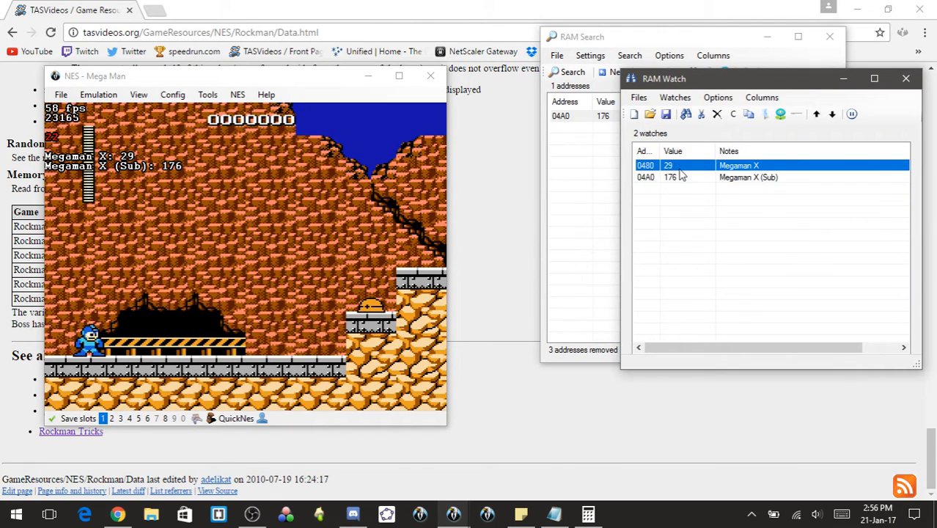
left_click(683, 179)
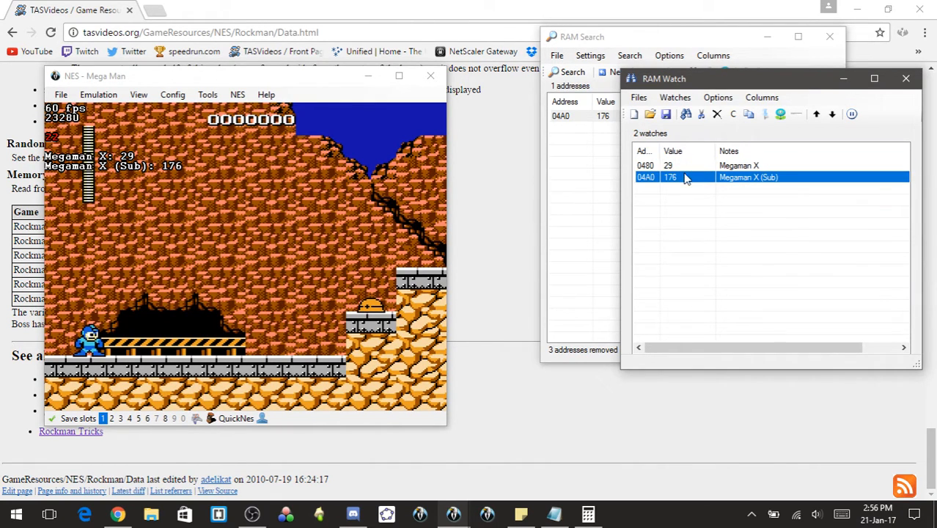
left_click(681, 167)
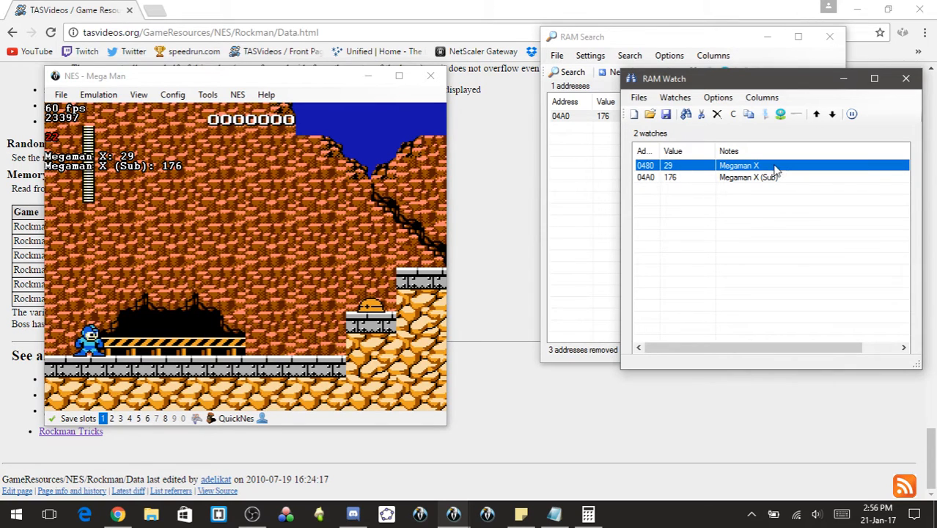
left_click(680, 179)
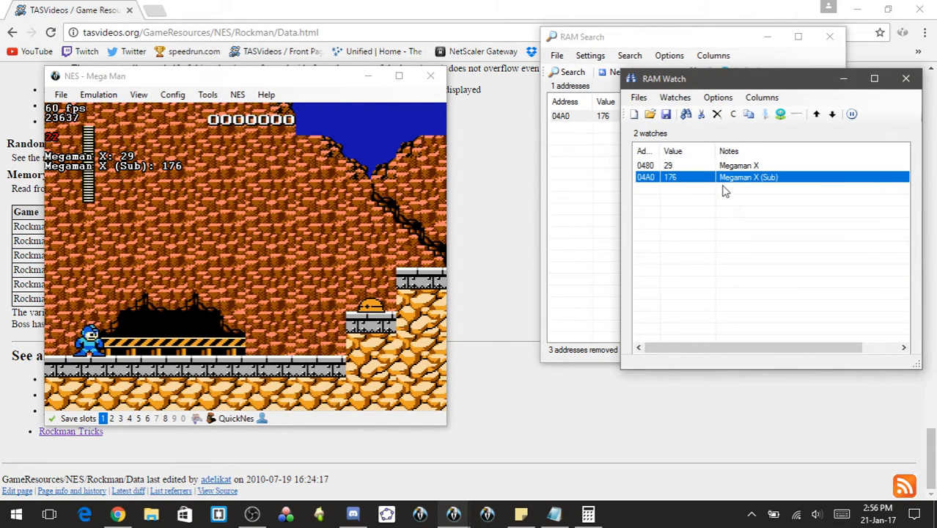
left_click(334, 232)
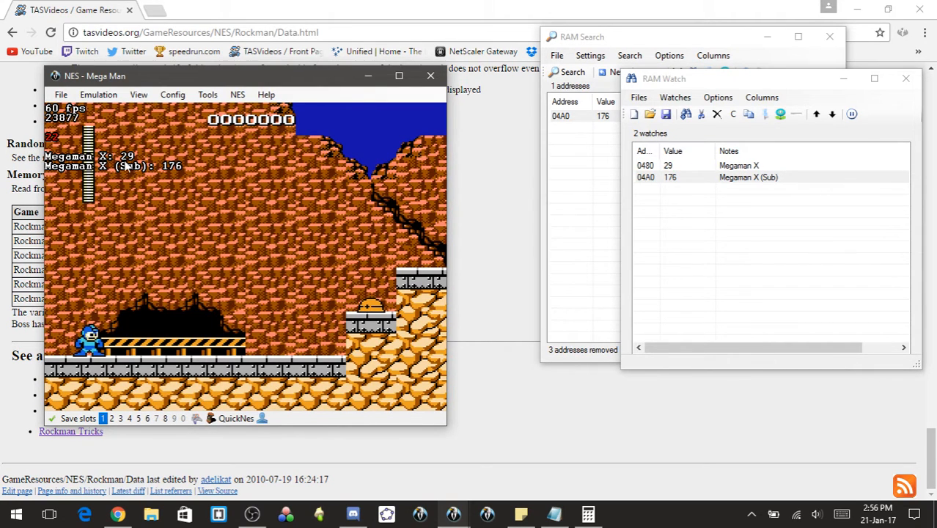
- Turn the on-screen display of the watches off and back on
left_click(718, 97)
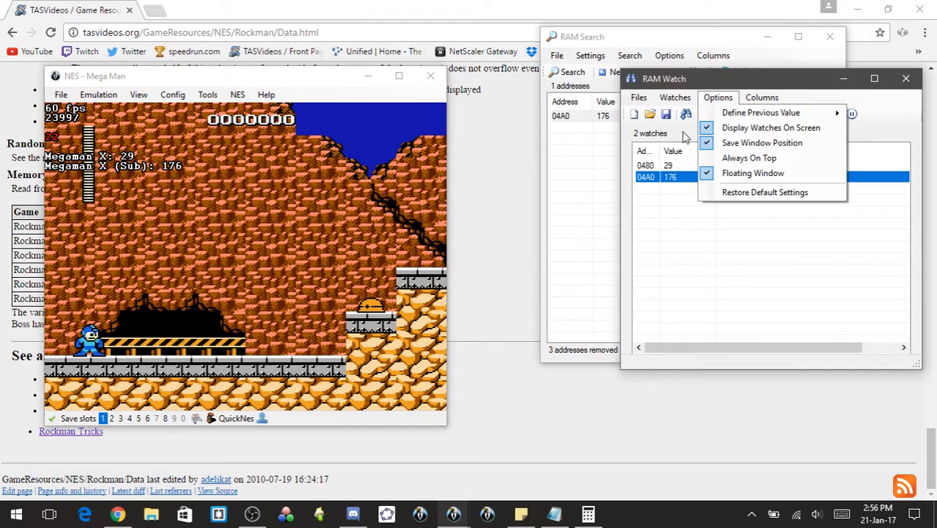
left_click(771, 129)
left_click(718, 97)
left_click(733, 130)
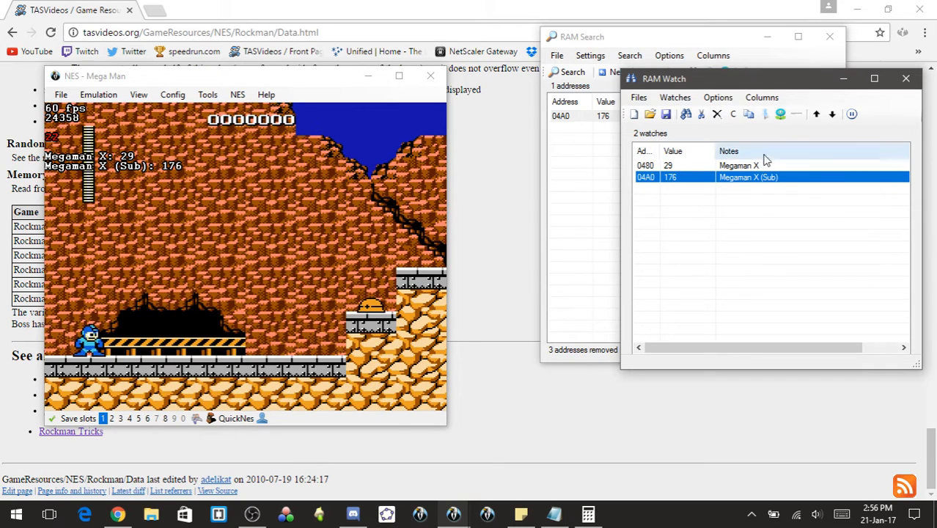
- Minimize the RAM Watch window, restore it and select the Megaman X (Sub) watch again
left_click(845, 79)
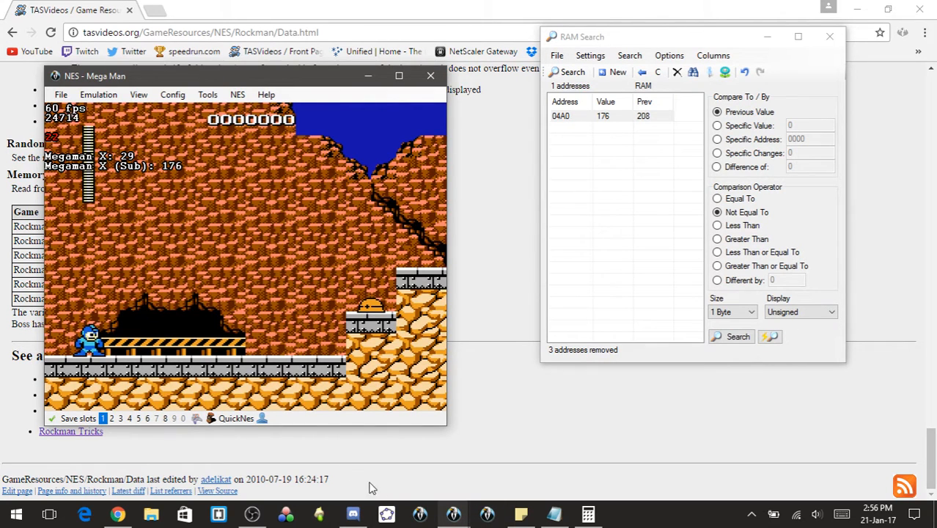
mouse_move(453, 513)
left_click(592, 455)
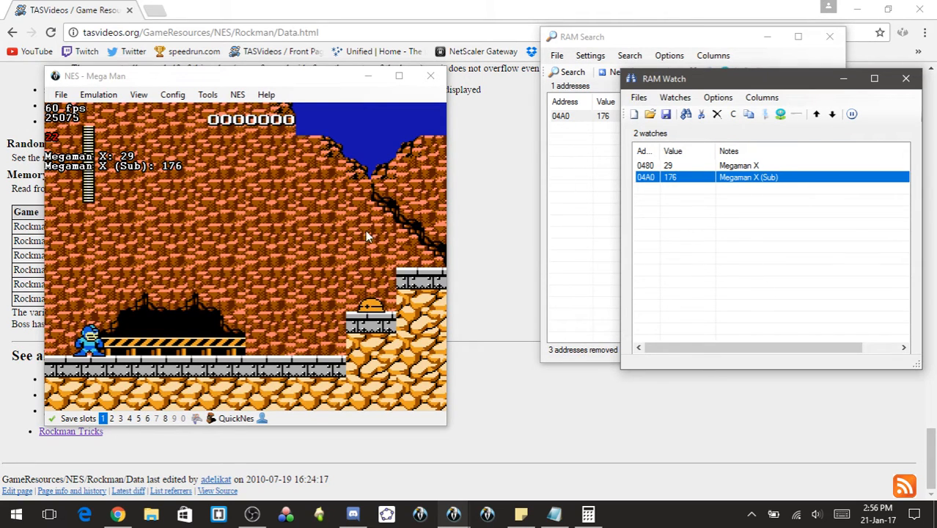
left_click(693, 204)
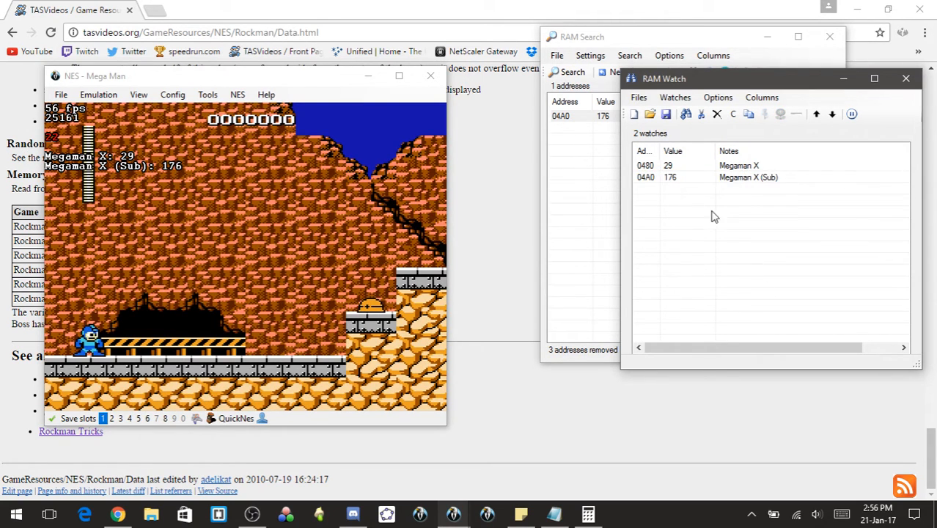
left_click(743, 171)
left_click(747, 177)
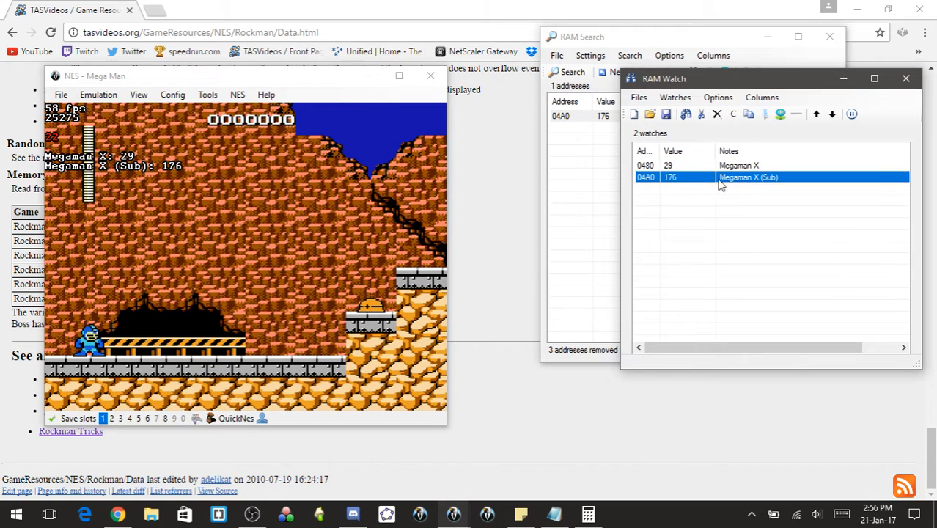
- Move Mega Man back to the left, walk him right frame by frame, and examine how position and subpixel values change together
left_click(273, 297)
key("Left")
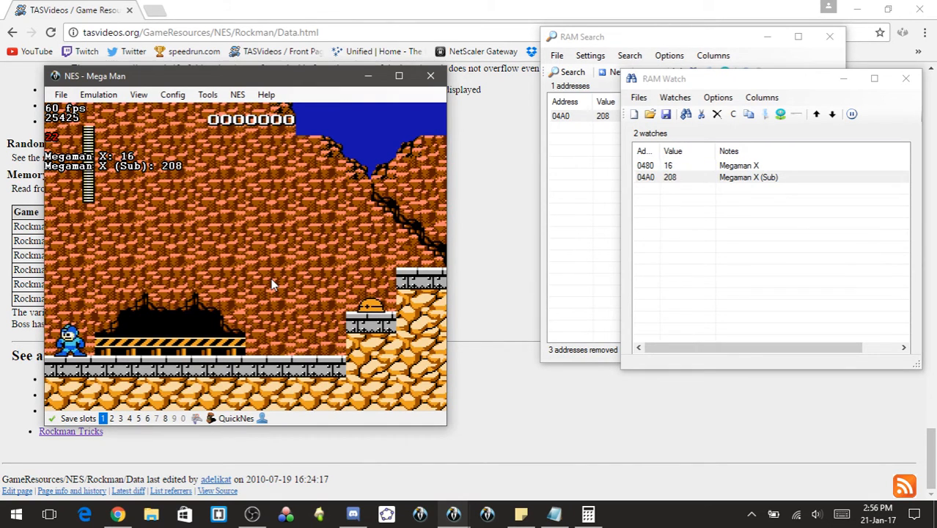
key("Right")
key("f")
key("f")
key("f")
key("f")
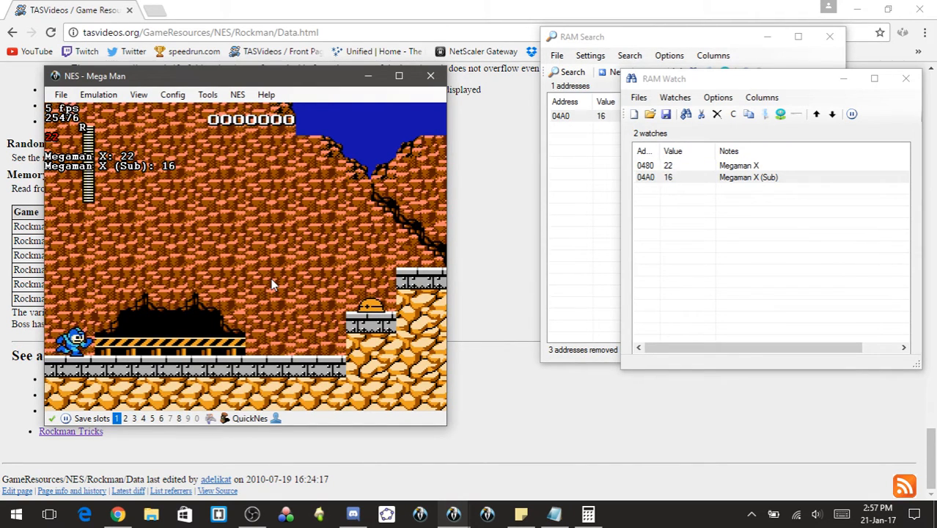
key("f")
key("f")
key("f")
key("f")
key("f")
key("f")
key("f")
key("f")
key("f")
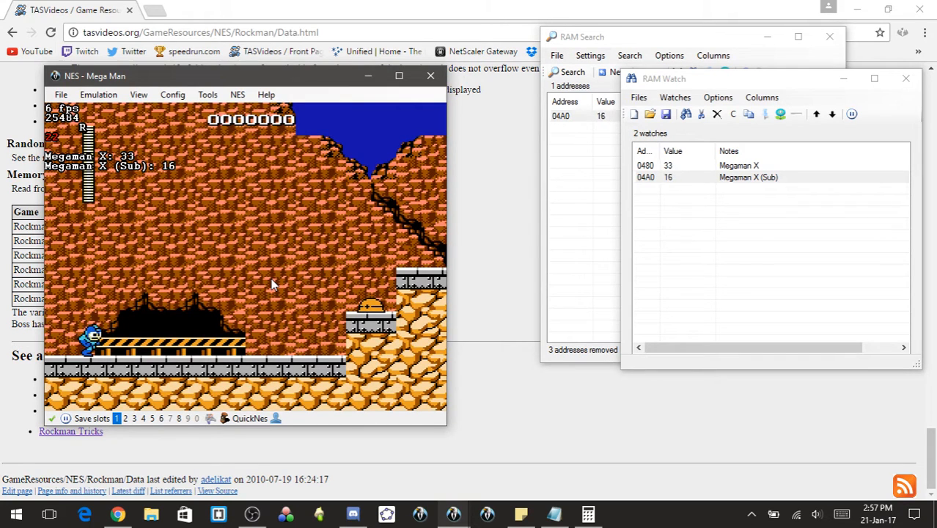
key("f")
key("f")
key("f")
key("f")
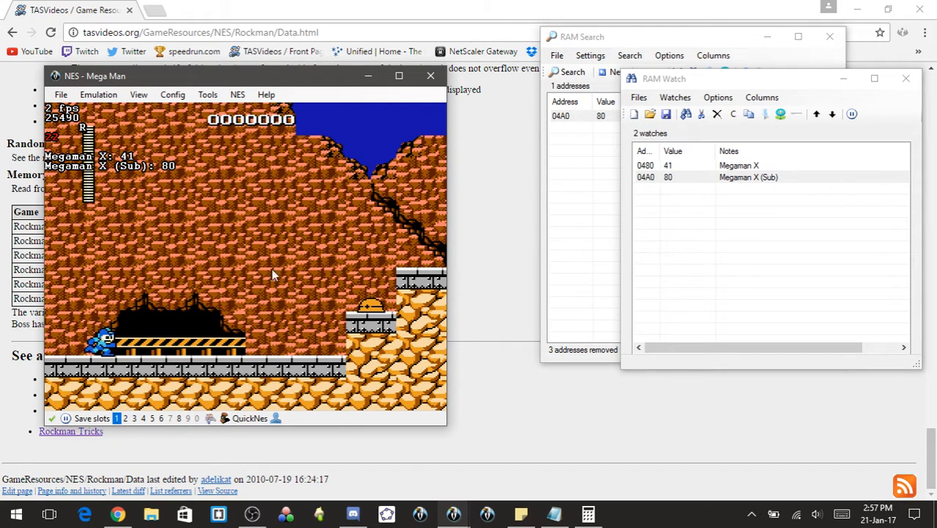
key("f")
key("f")
key("f")
key("f")
key("f")
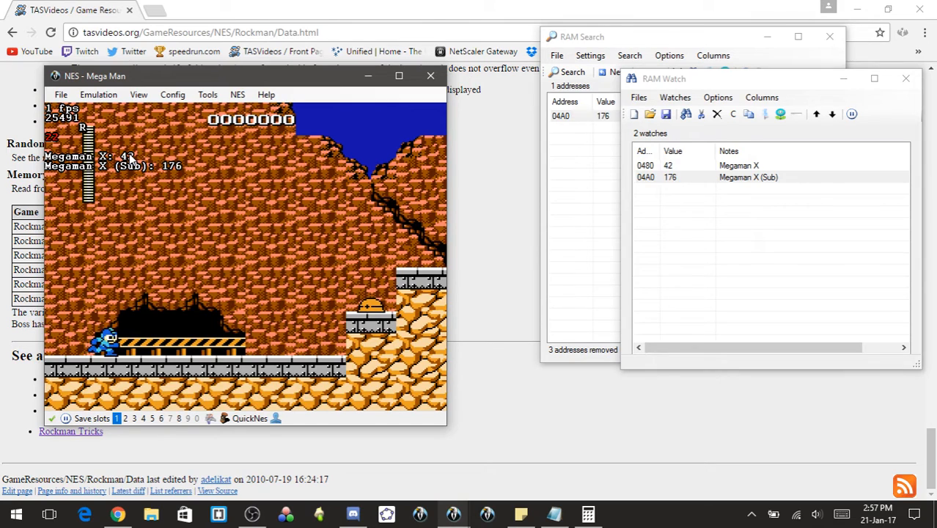
key("f")
key("f")
key("f")
key("f")
key("f")
key("f")
key("f")
key("f")
key("f")
key("f")
key("f")
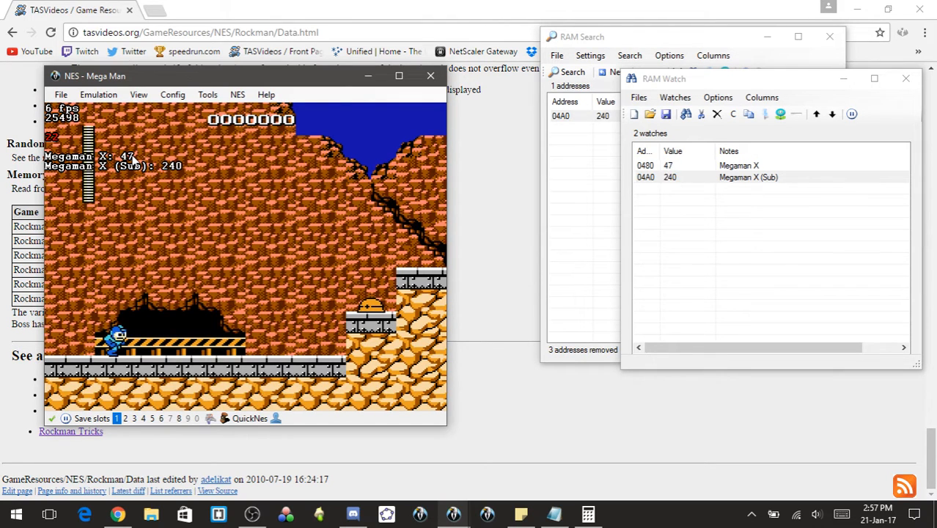
key("f")
key("f")
key("f")
key("f")
key("f")
key("f")
key("f")
key("f")
key("f")
key("f")
key("f")
key("f")
key("f")
key("f")
key("f")
key("f")
key("f")
key("f")
key("f")
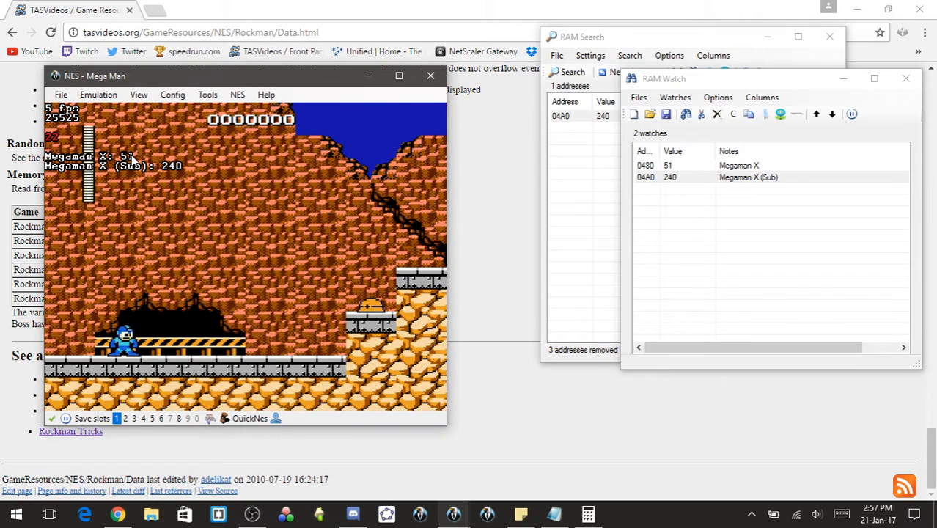
- Nudge Mega Man left frame by frame and examine how the subpixel value changes within one pixel
key("f")
key("f")
key("f")
key("f")
key("f")
key("f")
key("f")
key("f")
key("f")
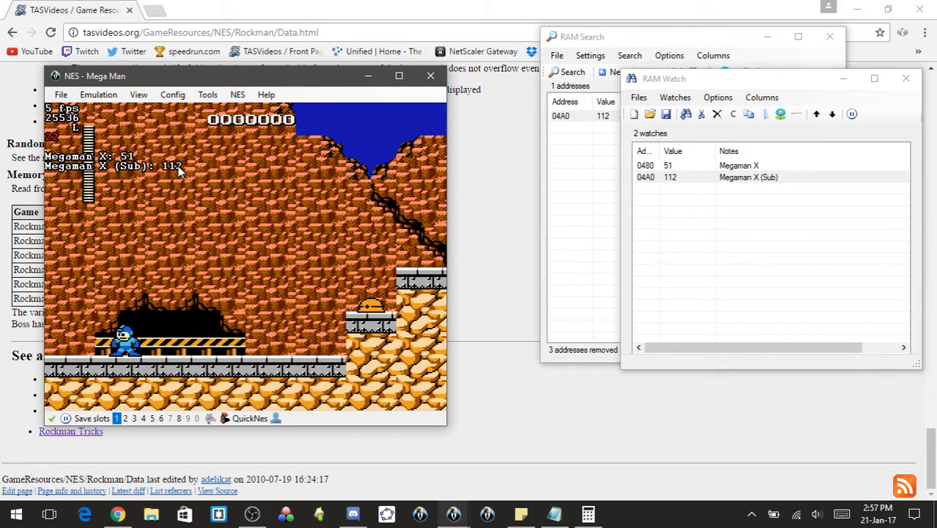
key("f")
key("f")
- Set the display type of the Megaman X watch at address 0480 to Hex
right_click(769, 167)
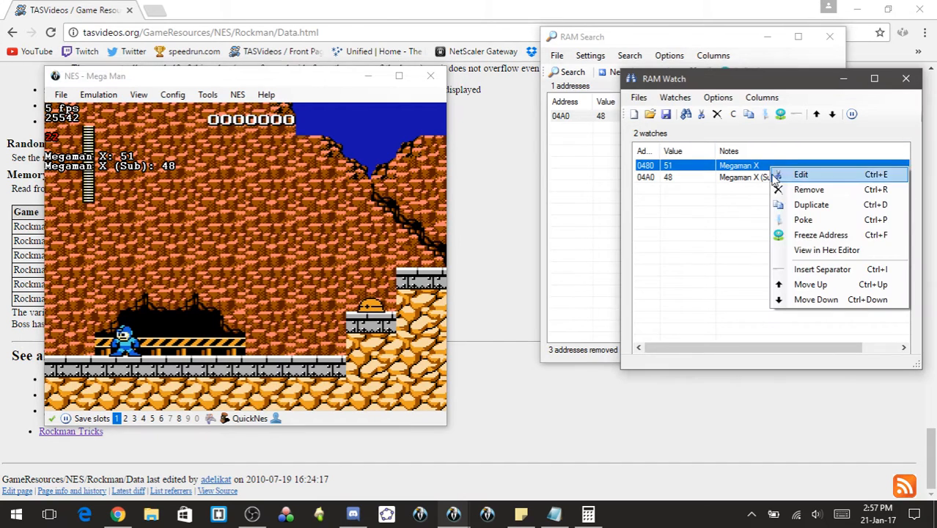
left_click(718, 168)
double_click(717, 168)
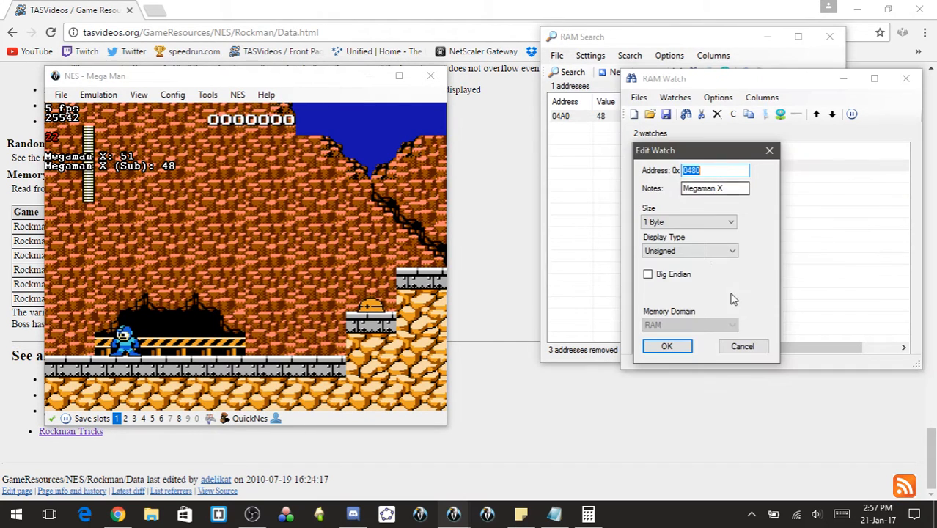
left_click(730, 251)
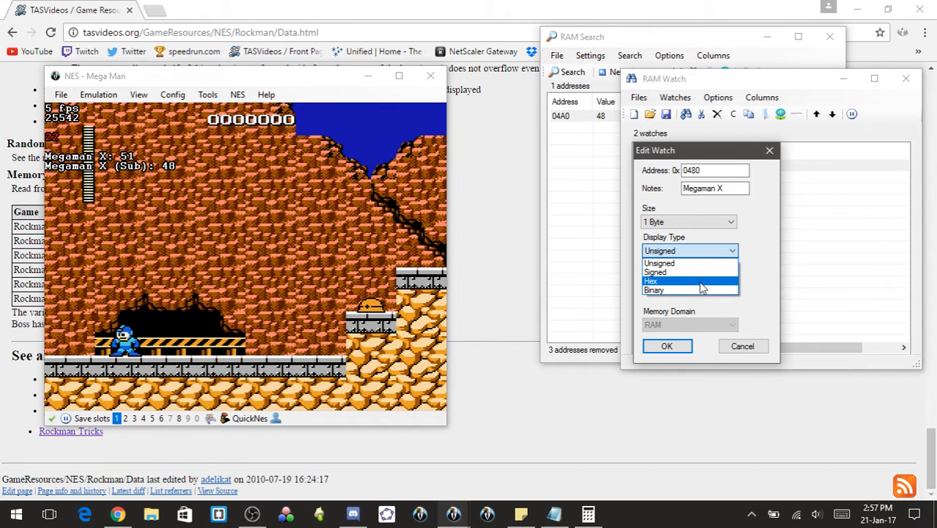
left_click(702, 286)
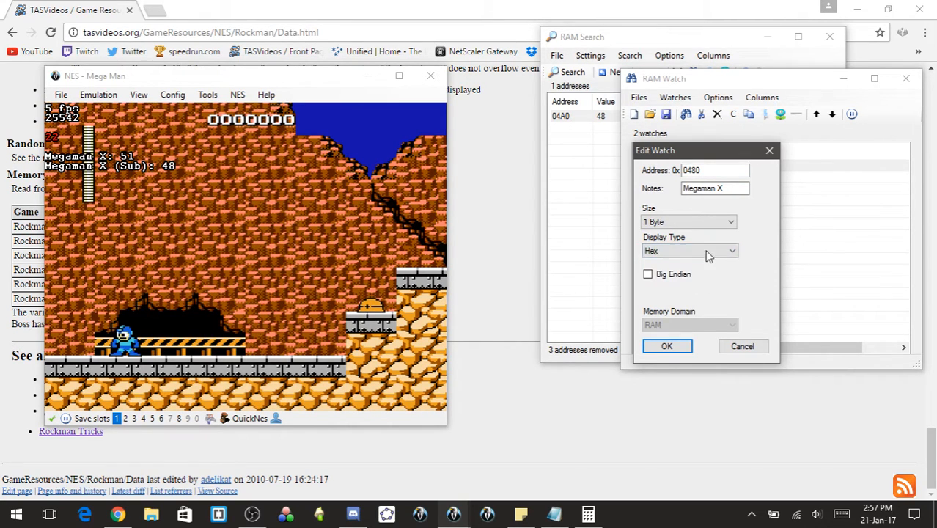
left_click(686, 349)
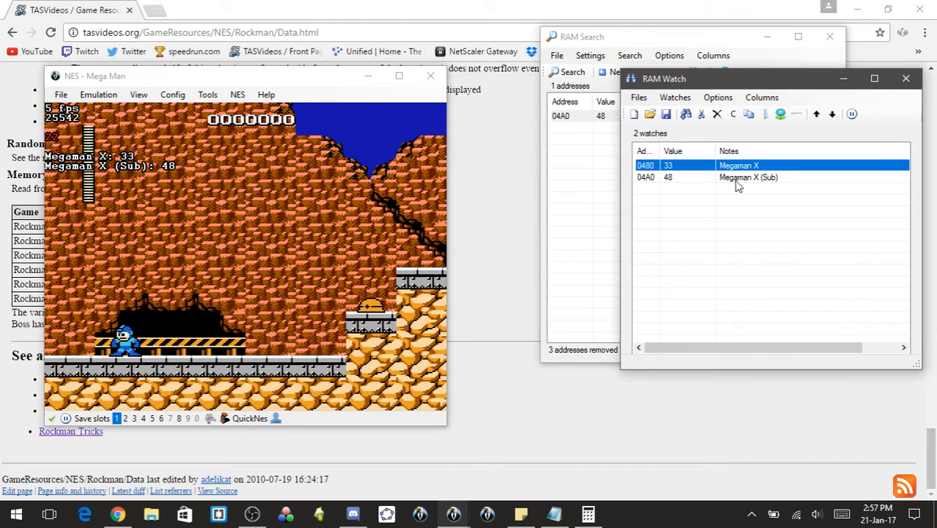
- Set the display type of the Megaman X (Sub) watch at address 04A0 to Hex
double_click(737, 177)
left_click(726, 251)
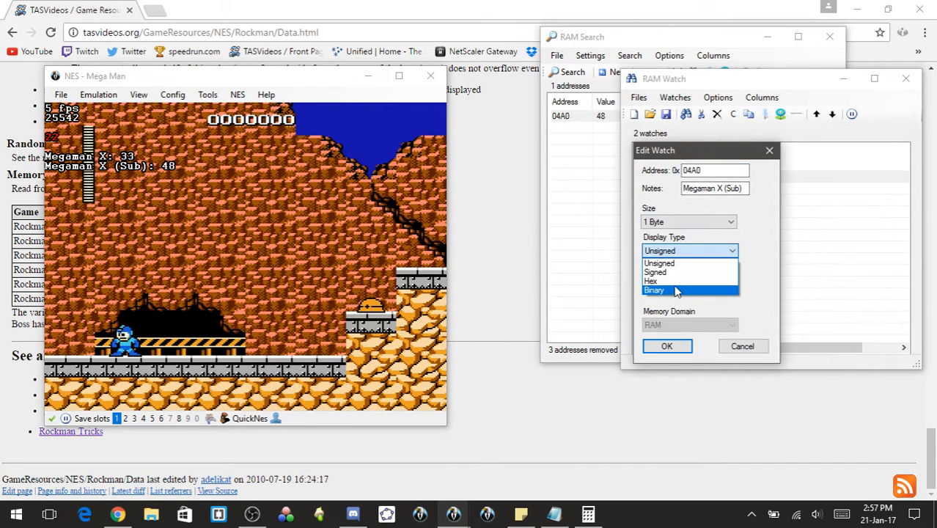
left_click(671, 281)
left_click(667, 347)
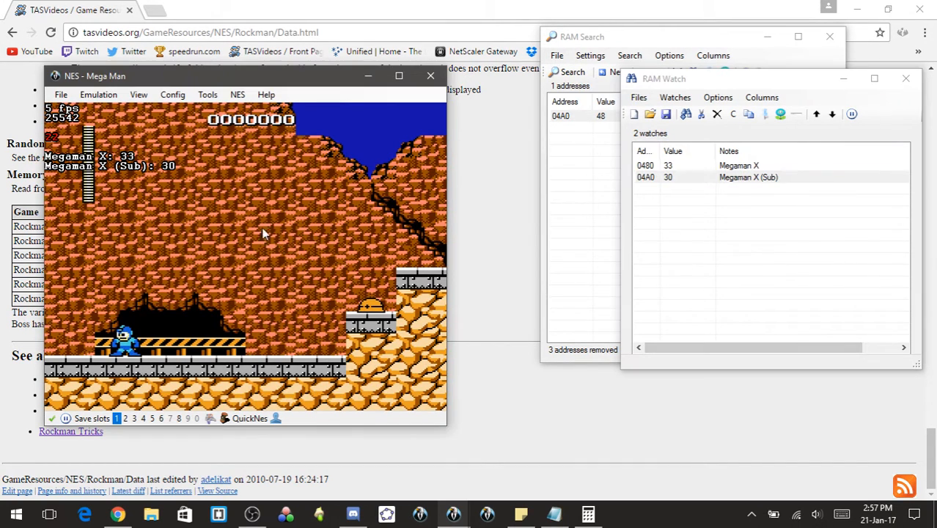
- Walk Mega Man right frame by frame and examine how the hexadecimal position and subpixel values advance
key("f")
key("f")
key("f")
key("f")
key("f")
key("f")
key("f")
key("f")
key("f")
key("f")
key("f")
key("f")
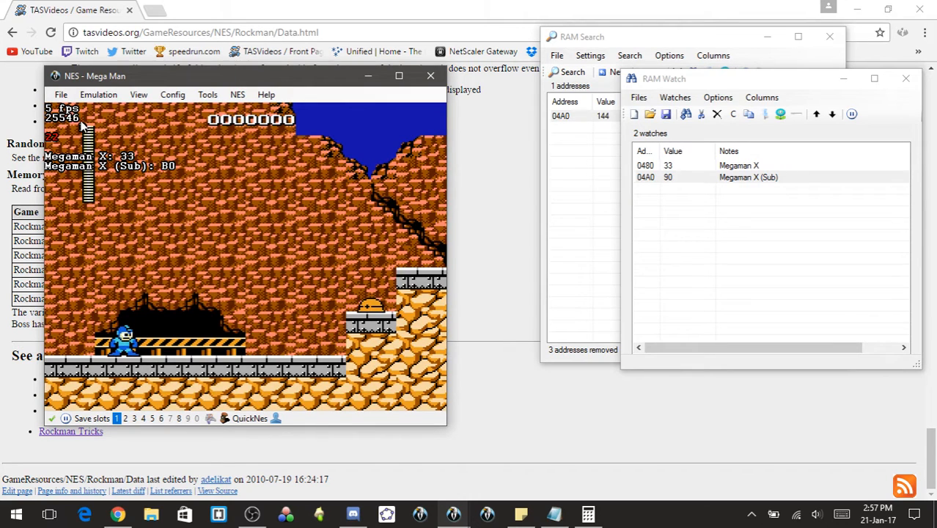
key("f")
key("f")
key("f")
key("f")
key("f")
key("f")
key("f")
key("f")
key("f")
key("f")
key("f")
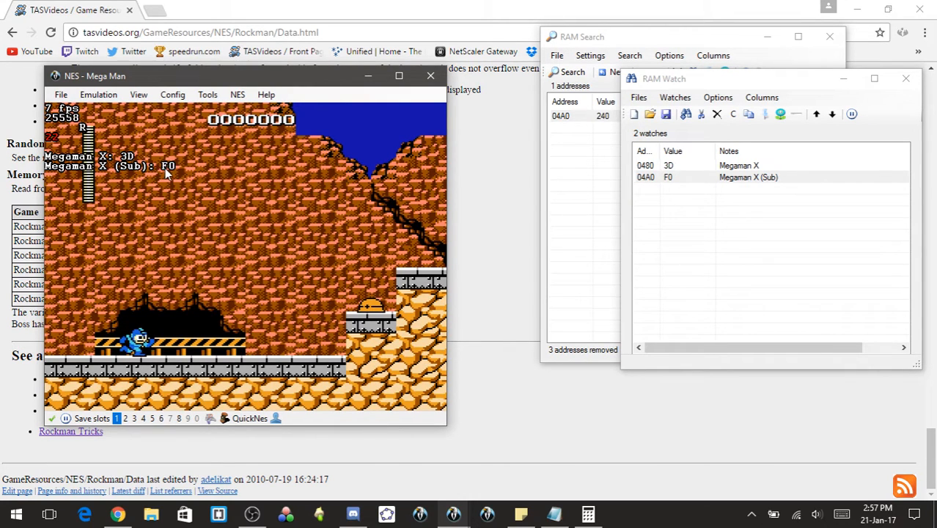
key("f")
key("f")
key("f")
key("f")
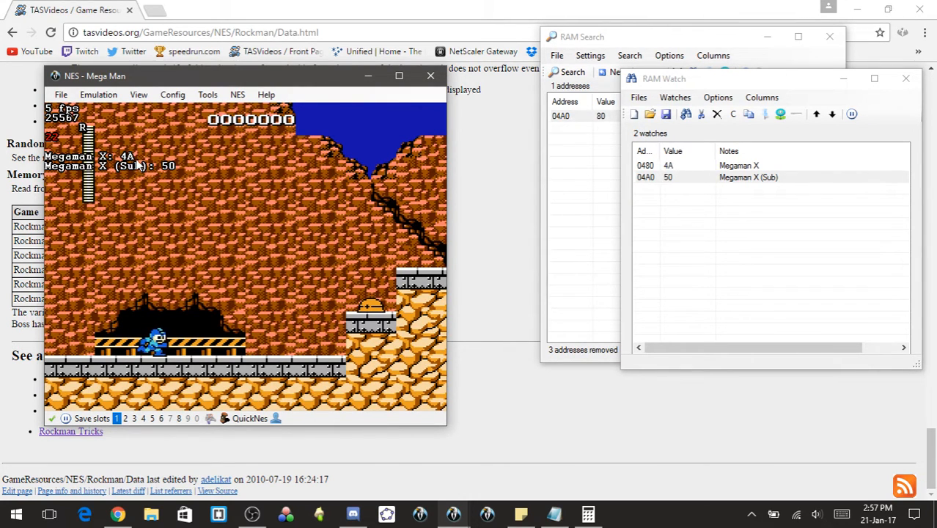
key("f")
key("f")
key("f")
key("f")
key("f")
key("f")
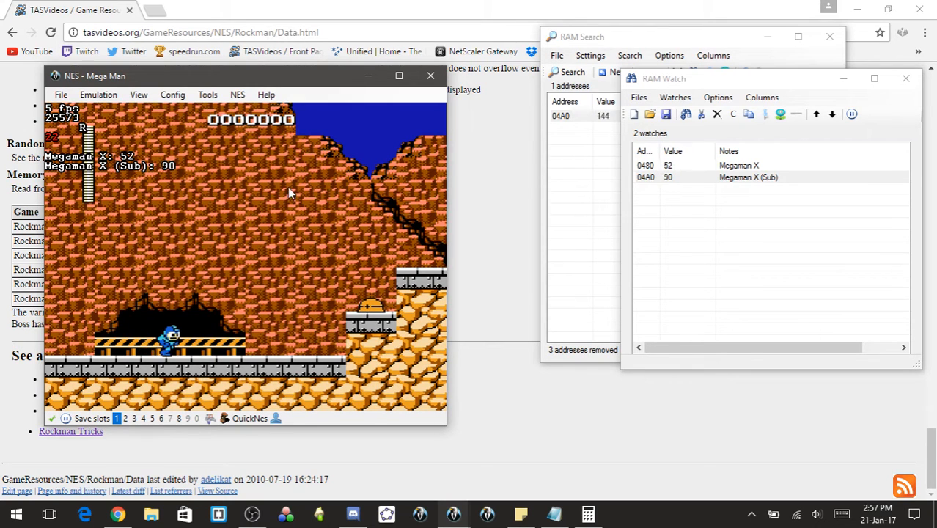
- Set the display type of the Megaman X watch at address 0480 to Unsigned
right_click(729, 167)
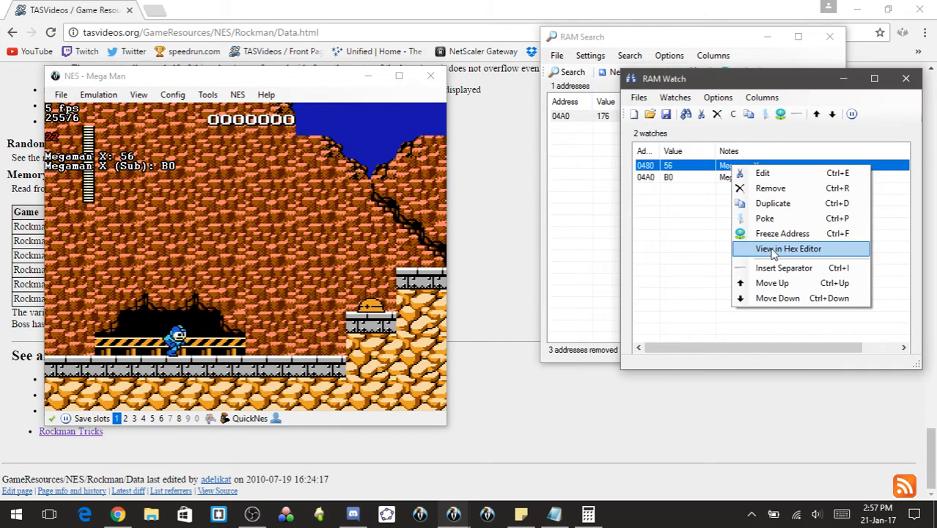
left_click(717, 170)
double_click(717, 170)
left_click(715, 251)
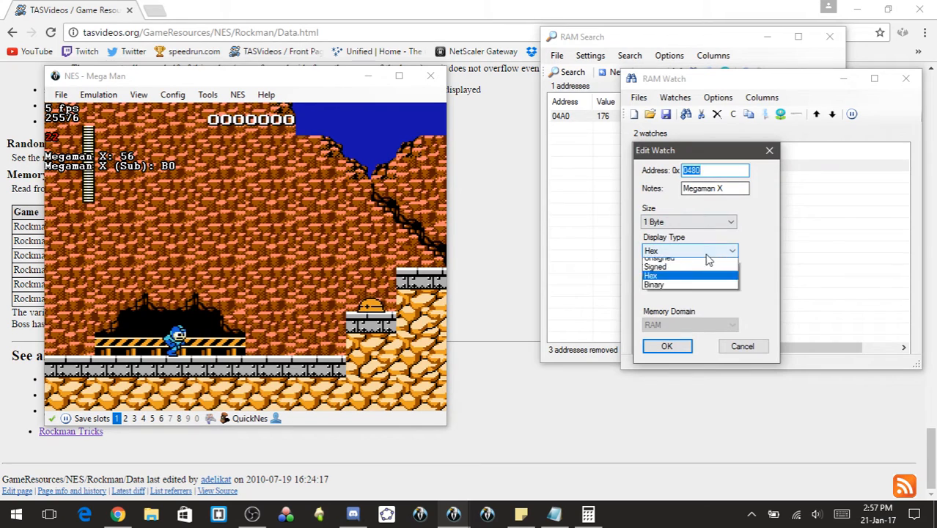
left_click(693, 264)
left_click(668, 346)
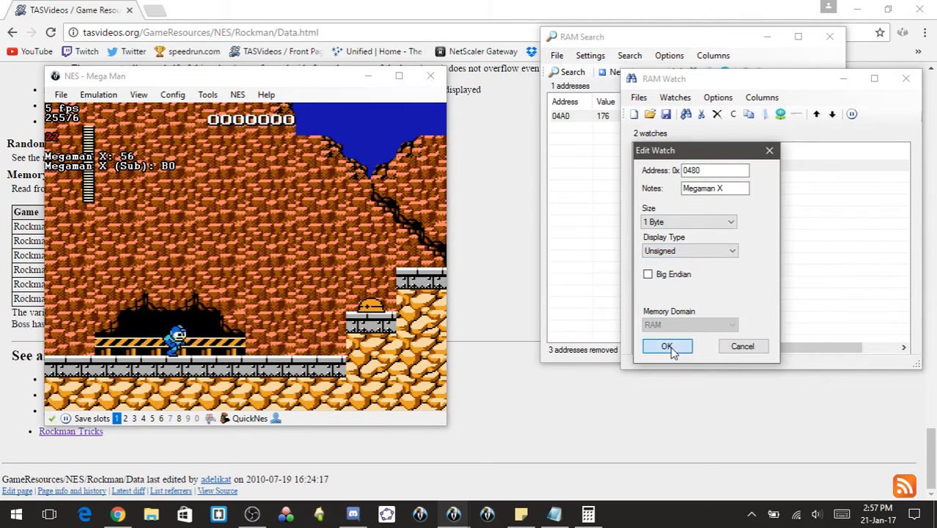
- Set the display type of the Megaman X (Sub) watch at address 04A0 to Unsigned
double_click(712, 178)
left_click(701, 251)
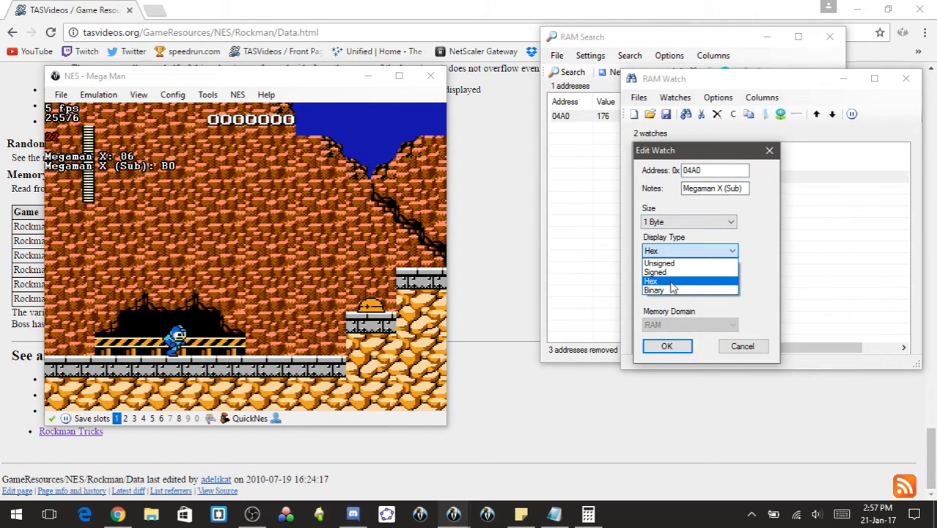
left_click(678, 258)
left_click(666, 346)
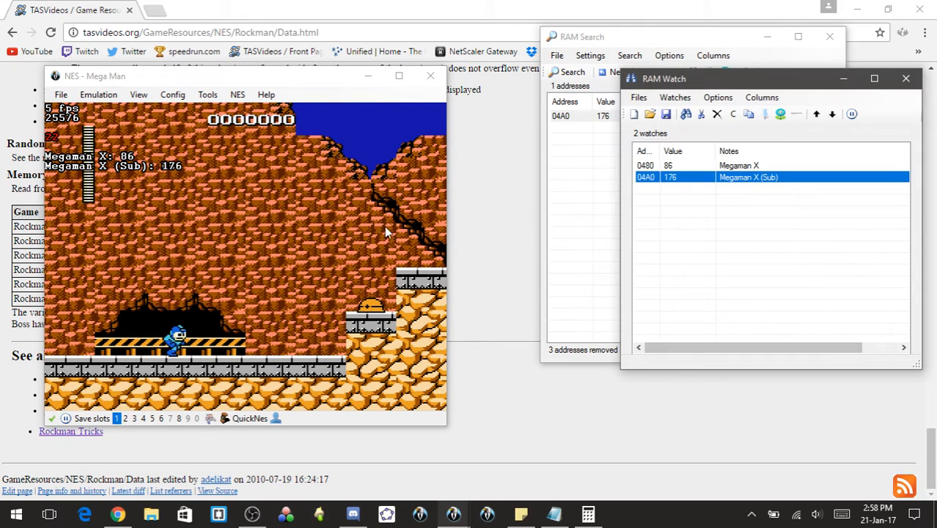
- Resume the game and move Mega Man right to the first ledge, shooting the enemy on it
left_click(409, 190)
key("Pause")
key("Right")
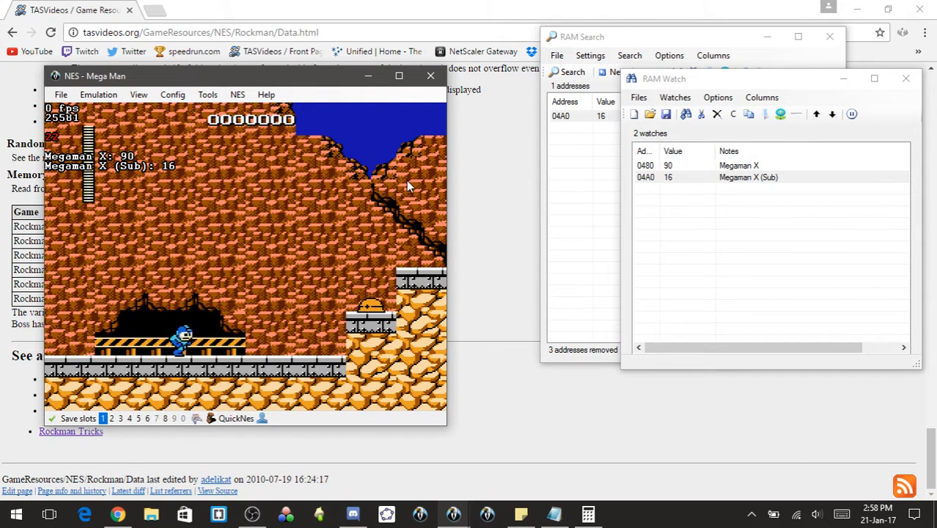
key("x")
key("z")
key("x")
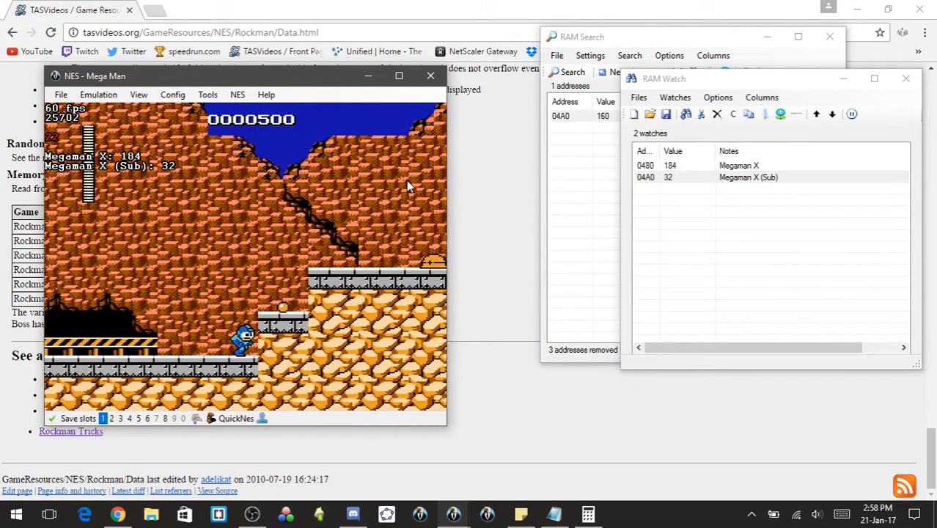
key("Left")
key("x")
key("Right")
key("Left")
key("Right")
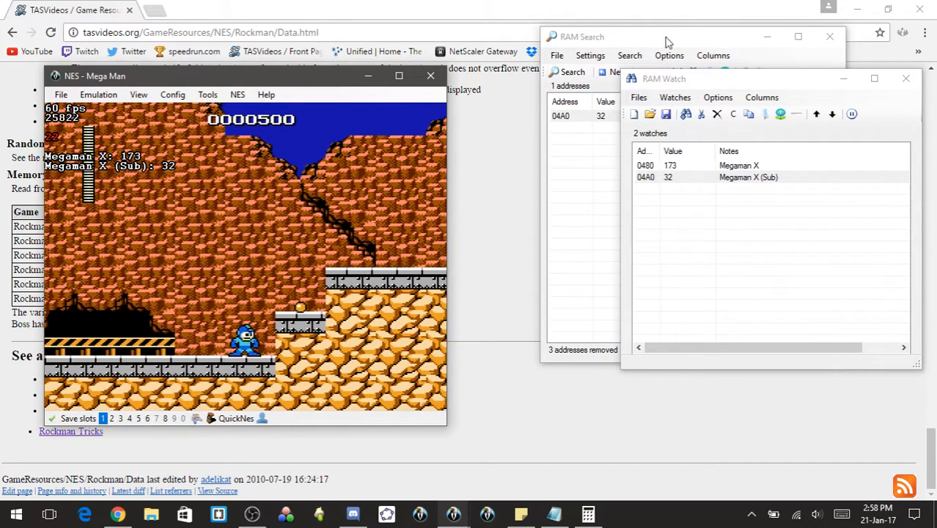
key("Left")
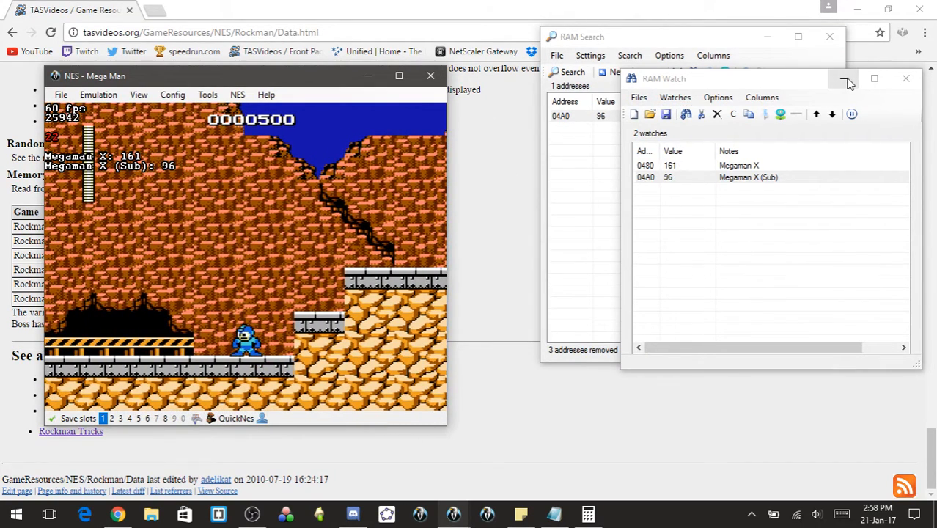
- With RAM Watch minimized, start a new RAM search that auto-searches for values Equal To the previous value
left_click(845, 79)
left_click(618, 72)
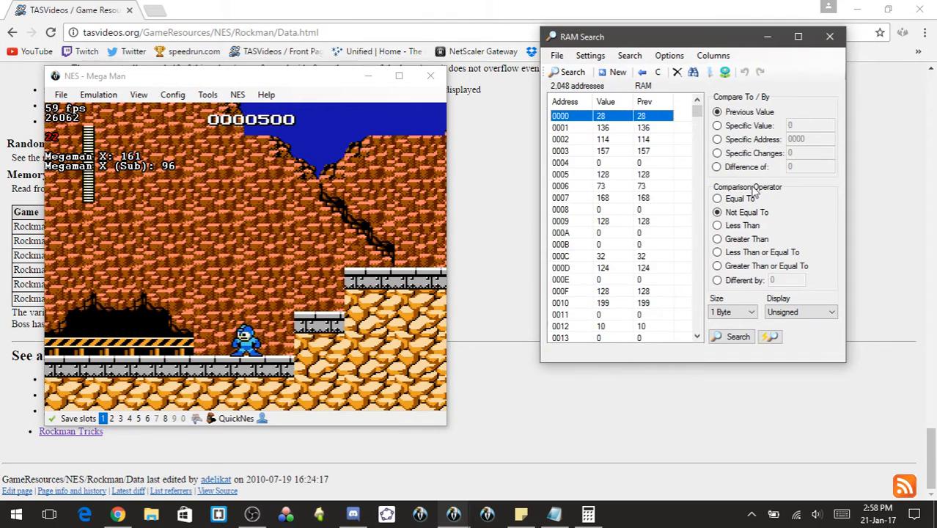
left_click(718, 199)
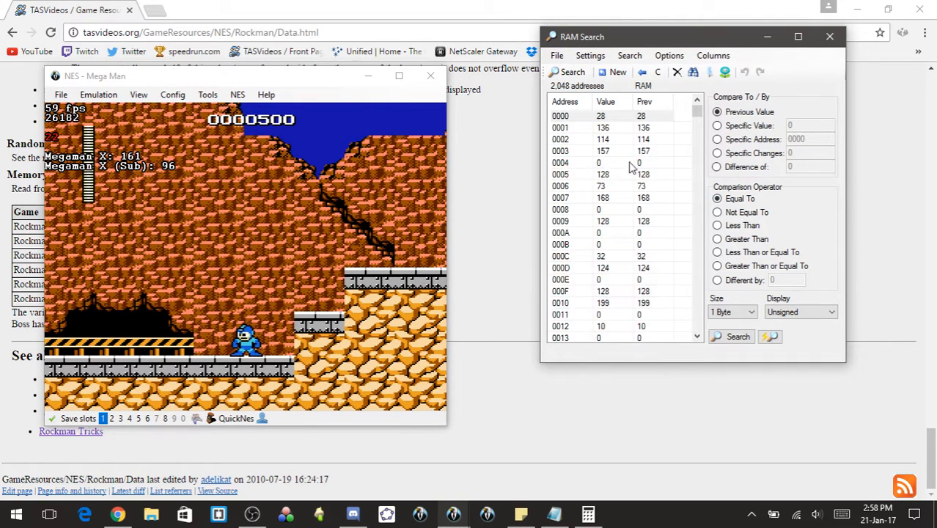
left_click(769, 337)
- Walk Mega Man back and forth on the ground while auto-search filters out changing addresses, and turn auto-search off at the ledge
left_click(317, 254)
key("Left")
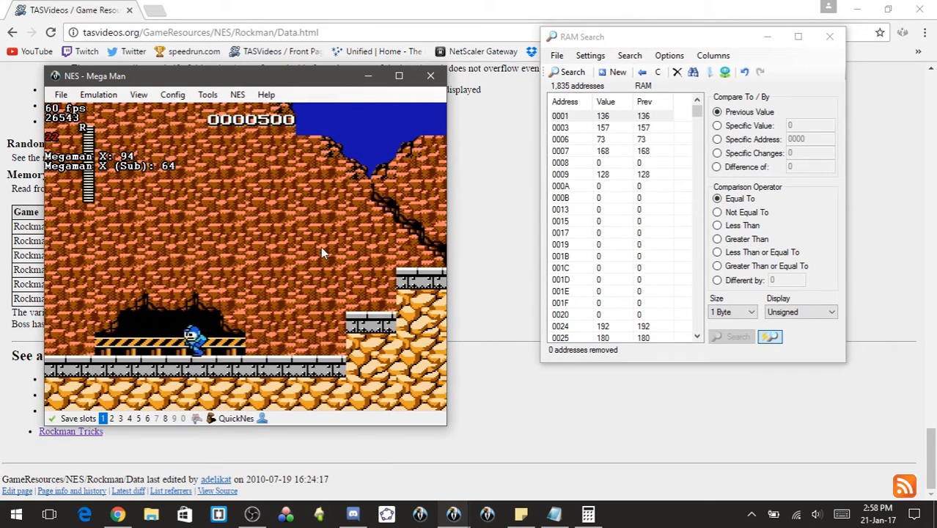
key("Right")
key("Left")
key("Right")
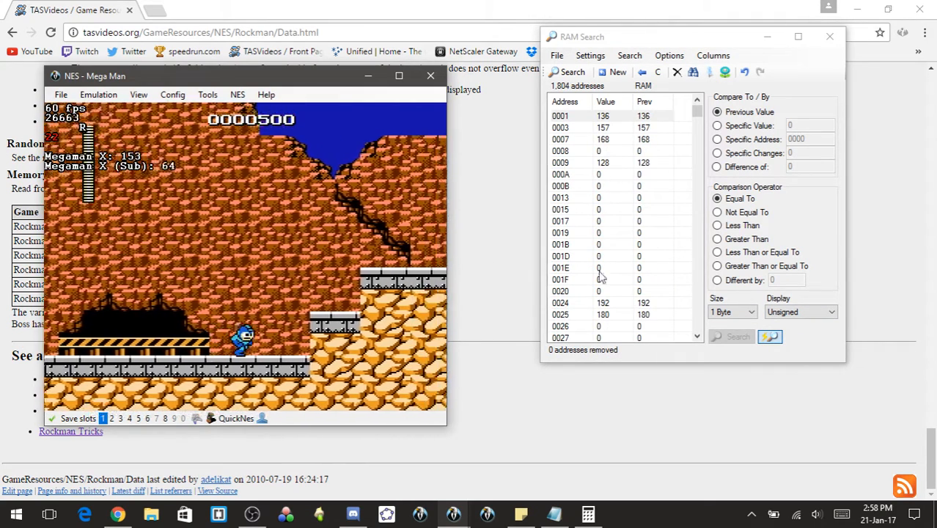
key("Left")
key("Right")
key("Left")
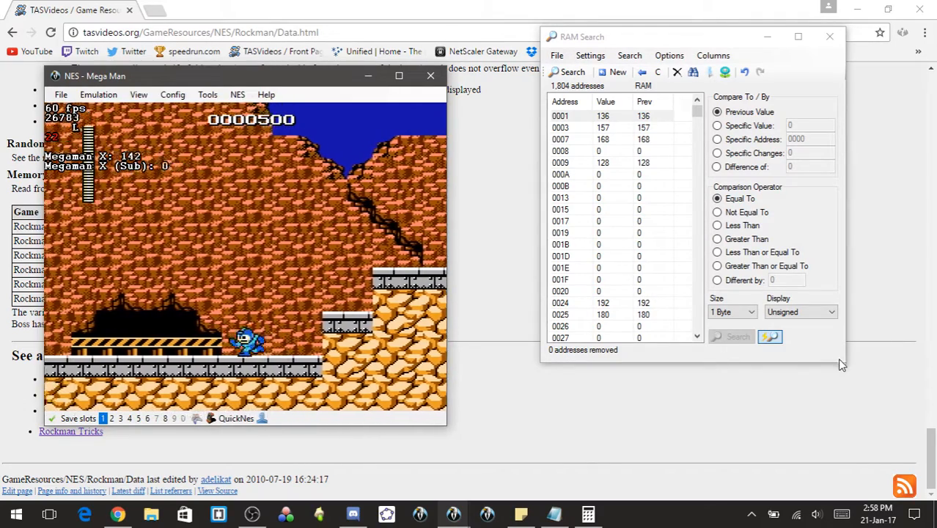
key("Right")
key("Left")
key("Right")
left_click(770, 336)
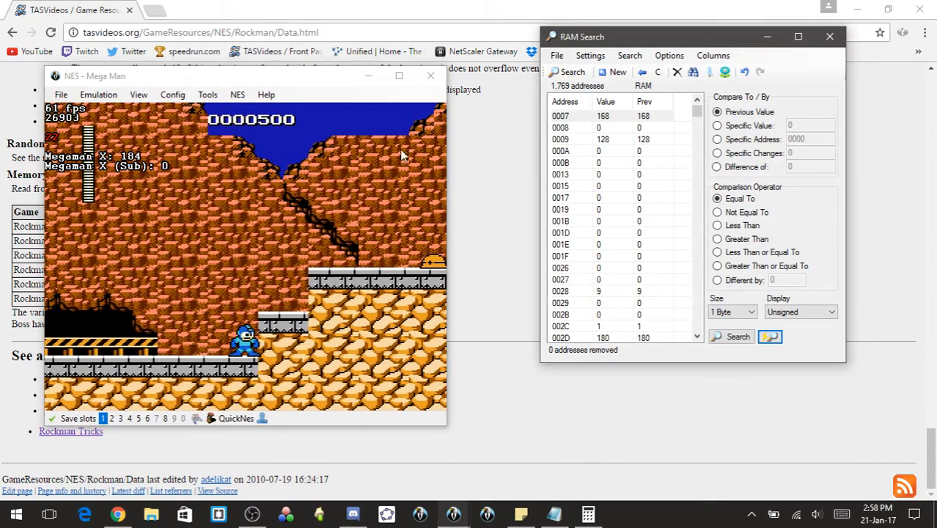
- Jump Mega Man onto the first ledge and search for values Not Equal To the previous value
left_click(357, 229)
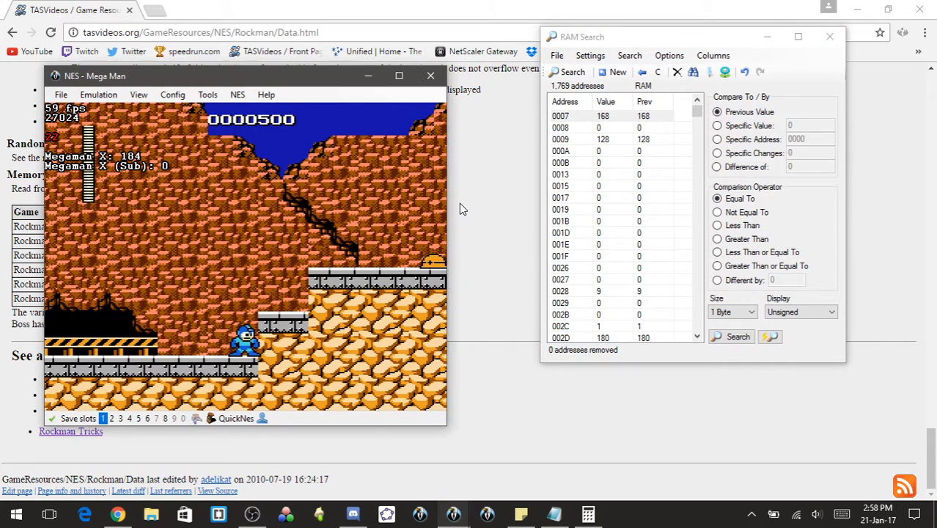
key("Right")
key("x")
key("Right")
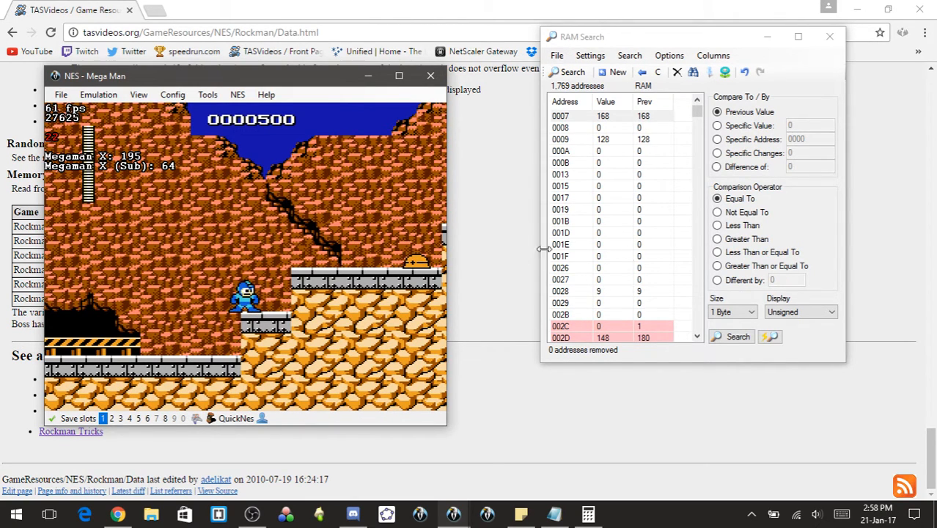
left_click(718, 212)
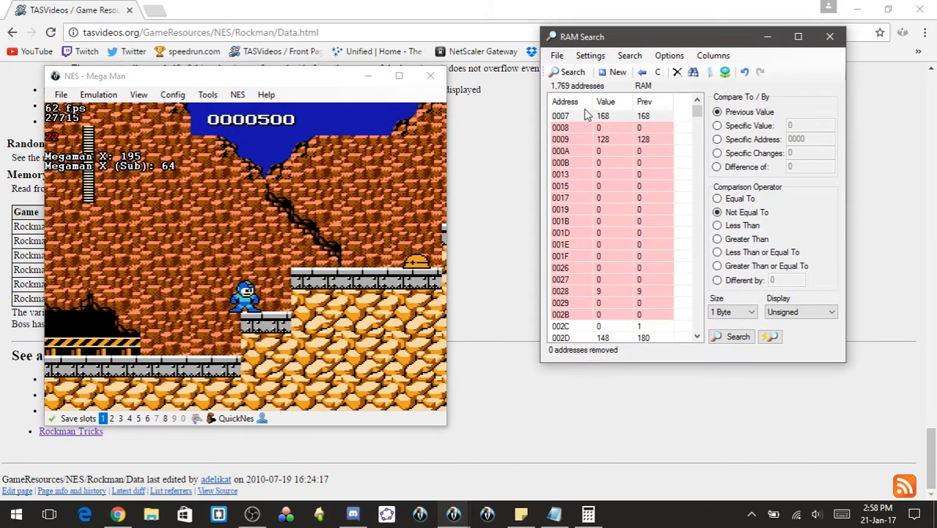
left_click(569, 72)
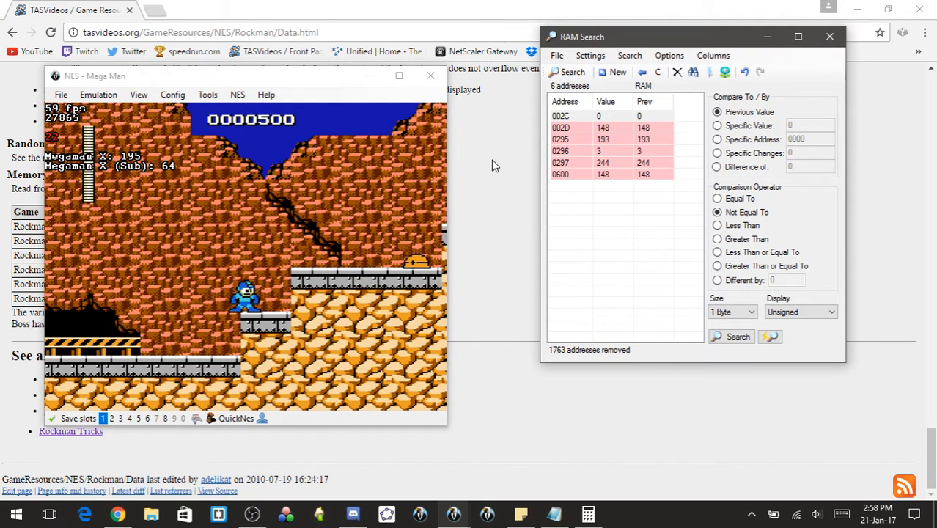
- Move Mega Man between the first ledge and the ground and examine how the remaining RAM Search addresses change with height
left_click(330, 235)
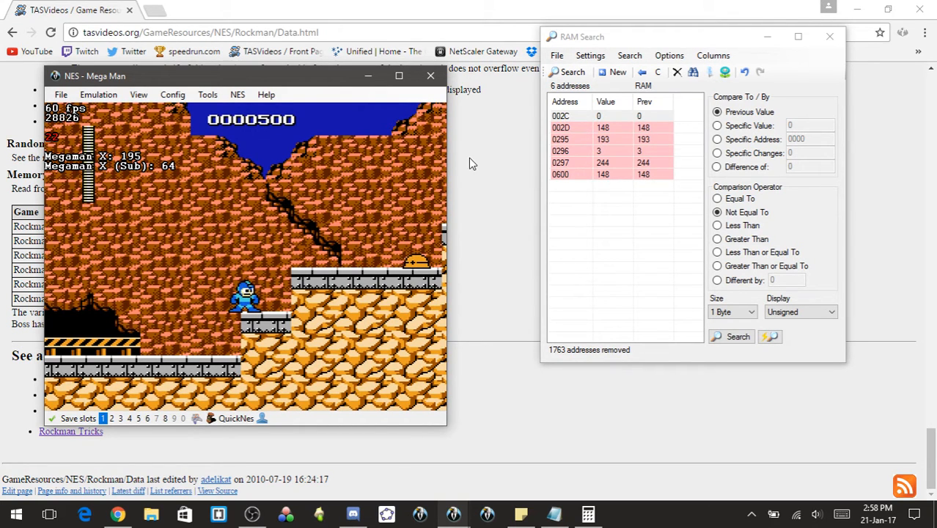
key("Right")
key("Left")
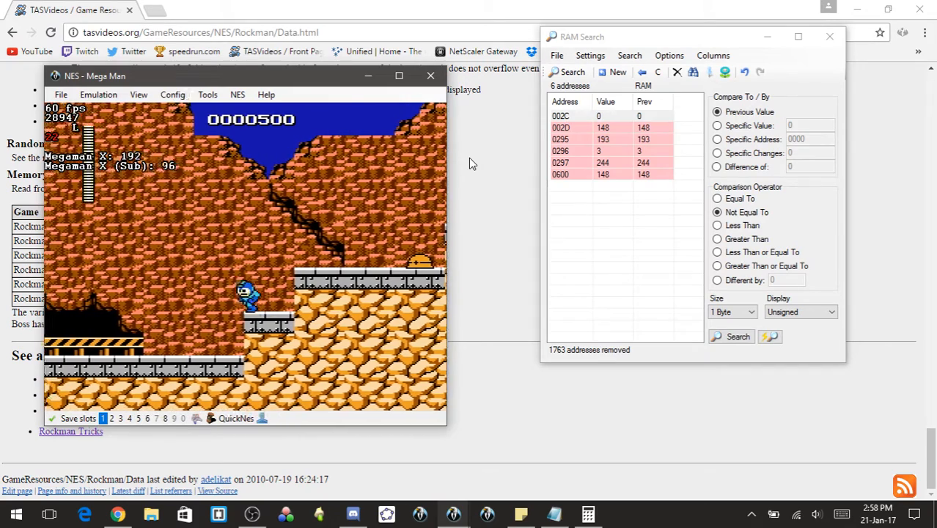
key("Right")
key("x")
key("Left")
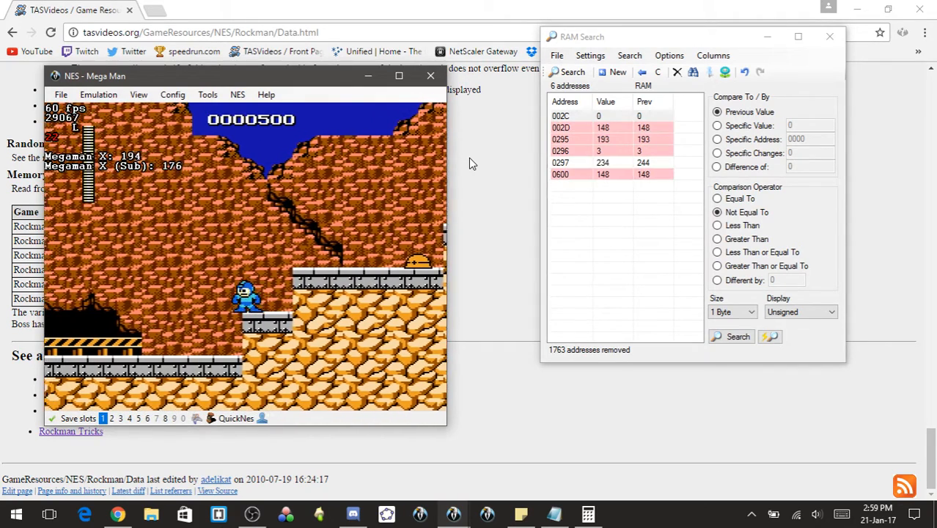
key("Left")
key("Right")
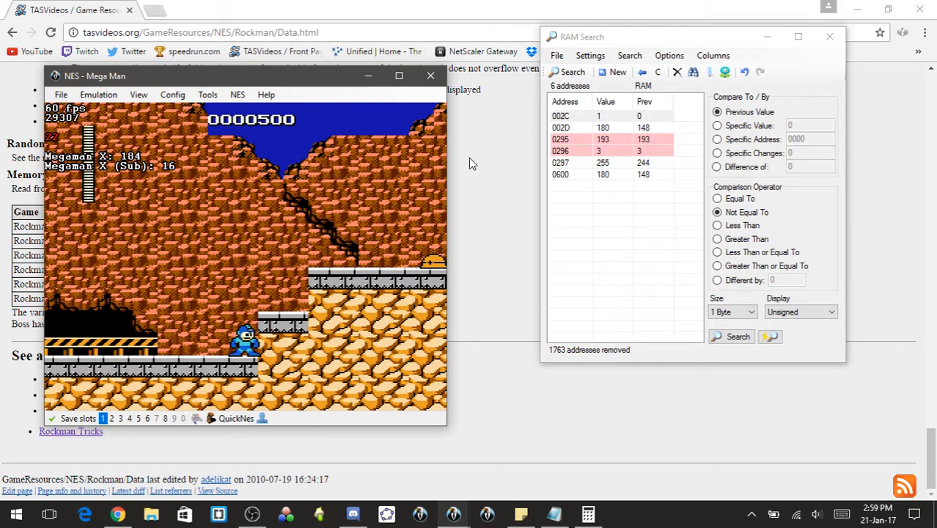
key("x")
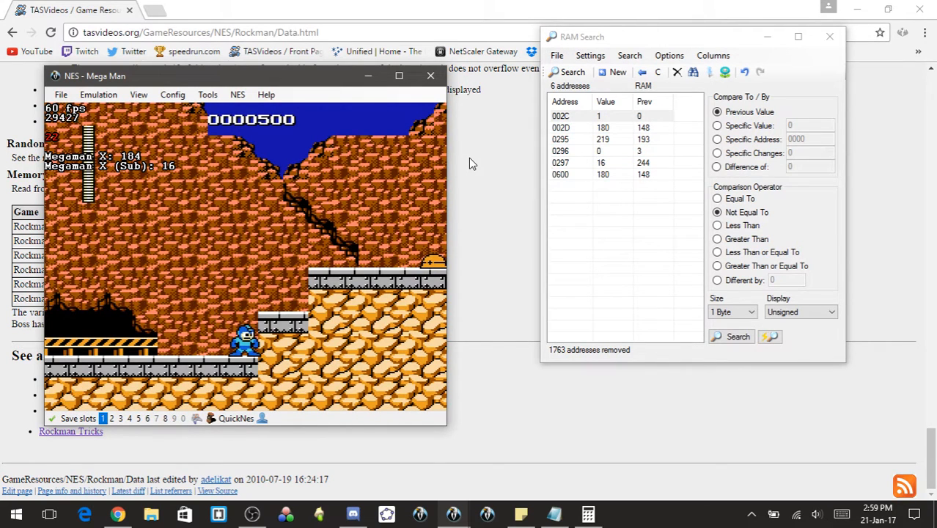
key("x")
key("Right")
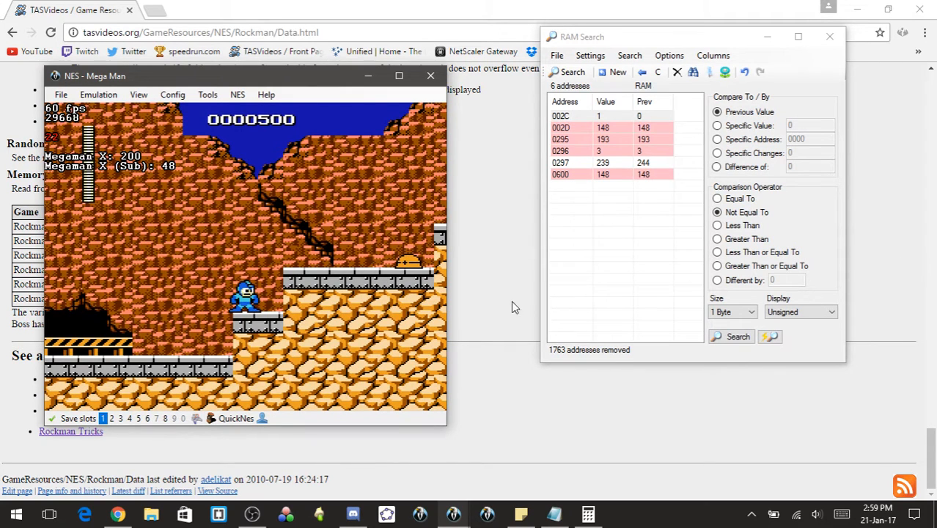
- Jump Mega Man onto the second, higher ledge and repeat the Not Equal To search
key("Right")
key("x")
key("Right")
key("z")
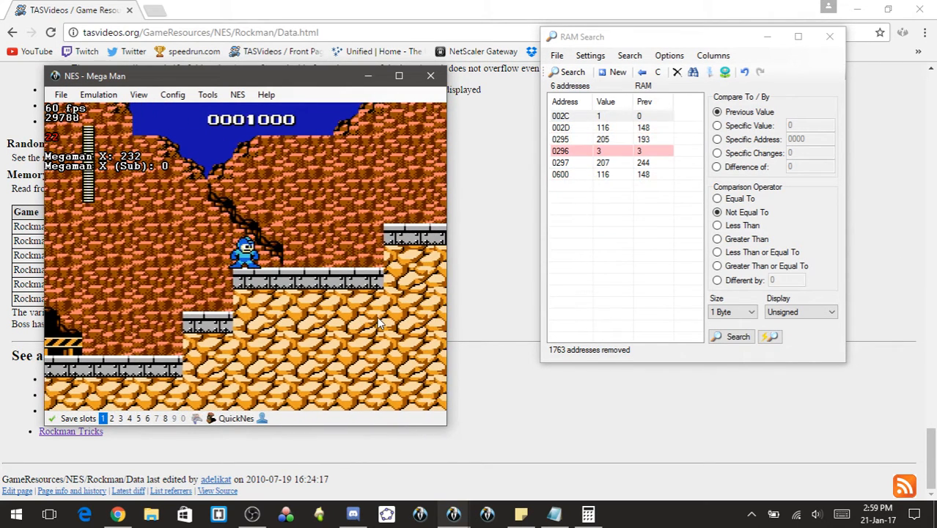
left_click(566, 71)
- Set the RAM Search comparison operator to Equal To and return to the game
left_click(387, 218)
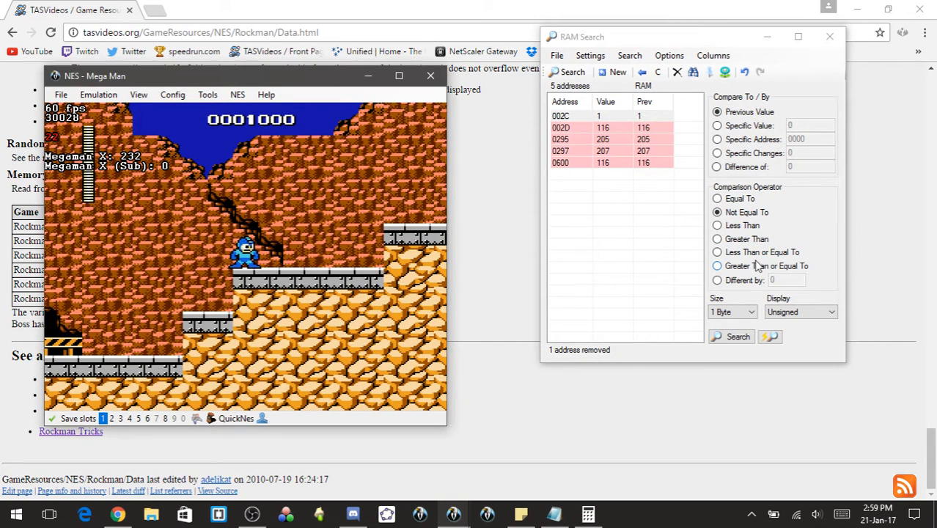
left_click(718, 199)
left_click(231, 220)
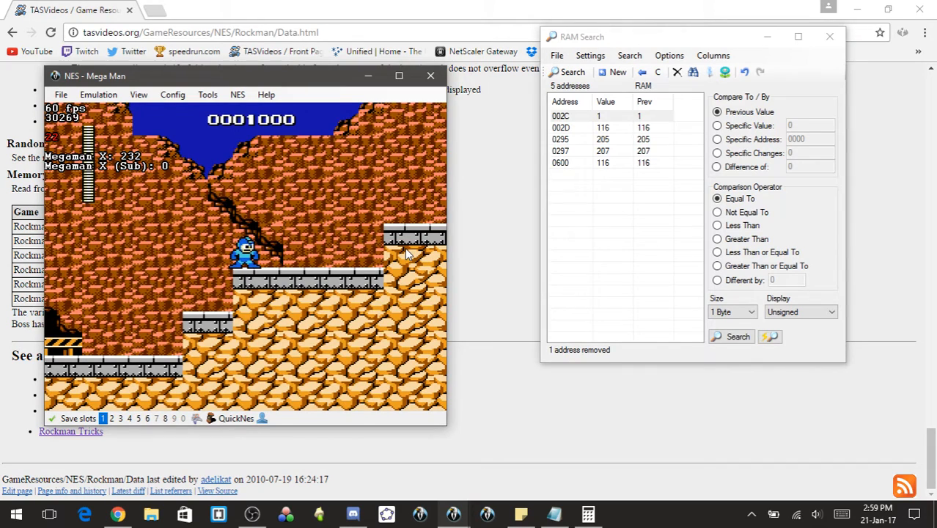
- Jump Mega Man between the ground and the first ledge and examine which remaining addresses follow his vertical position
key("Left")
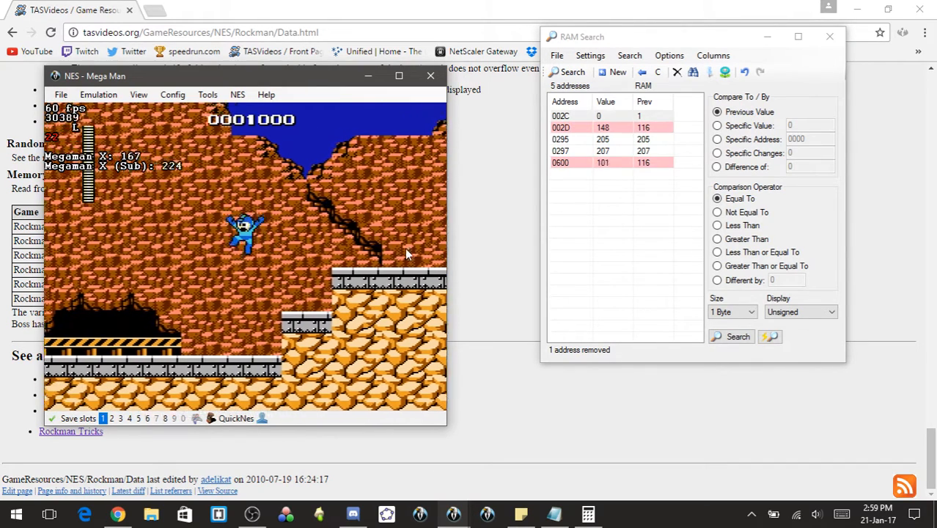
key("Left")
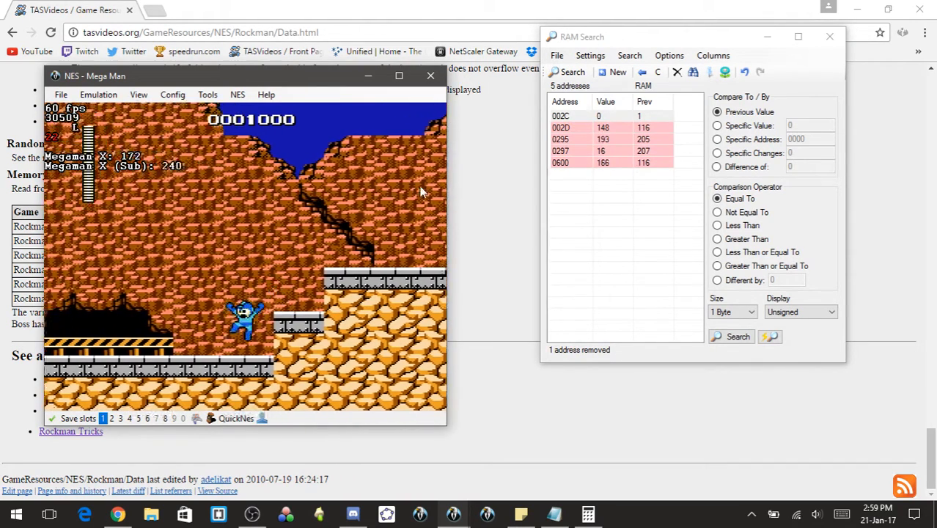
key("Right")
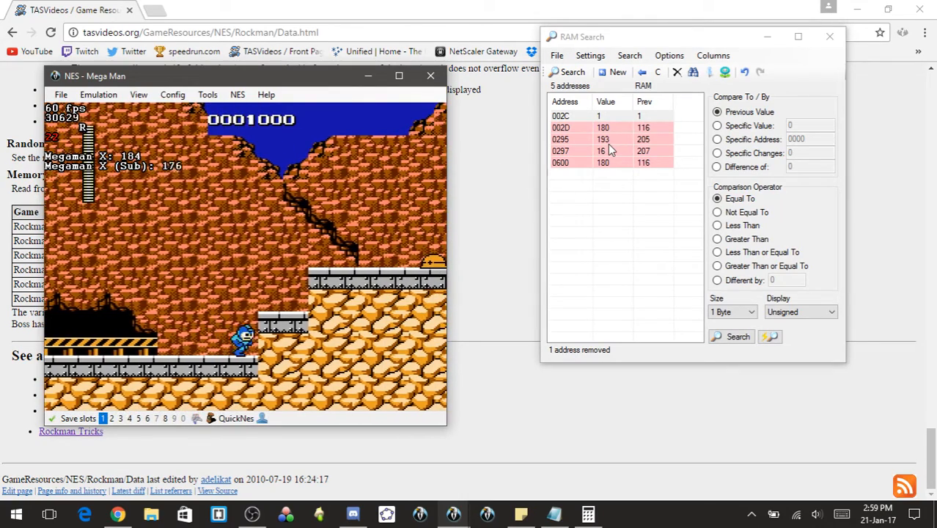
key("f")
key("Left")
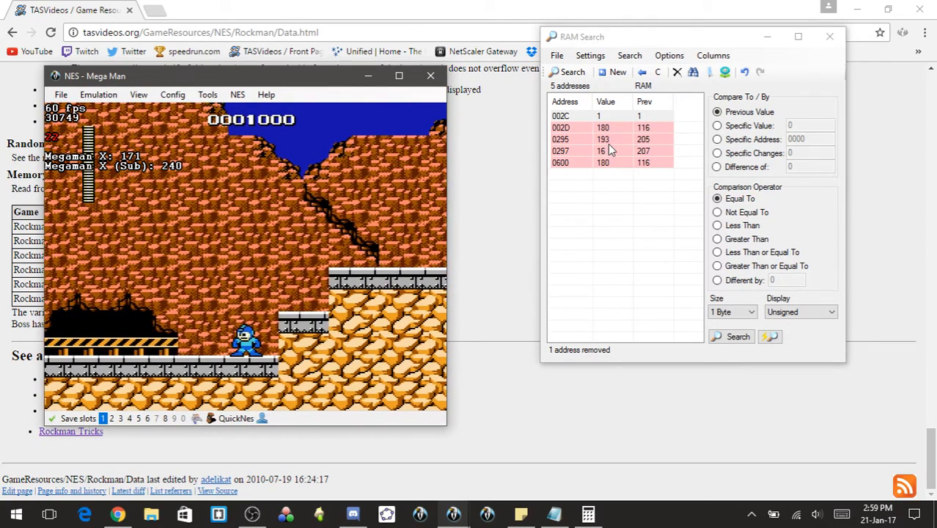
key("Right")
key("Left")
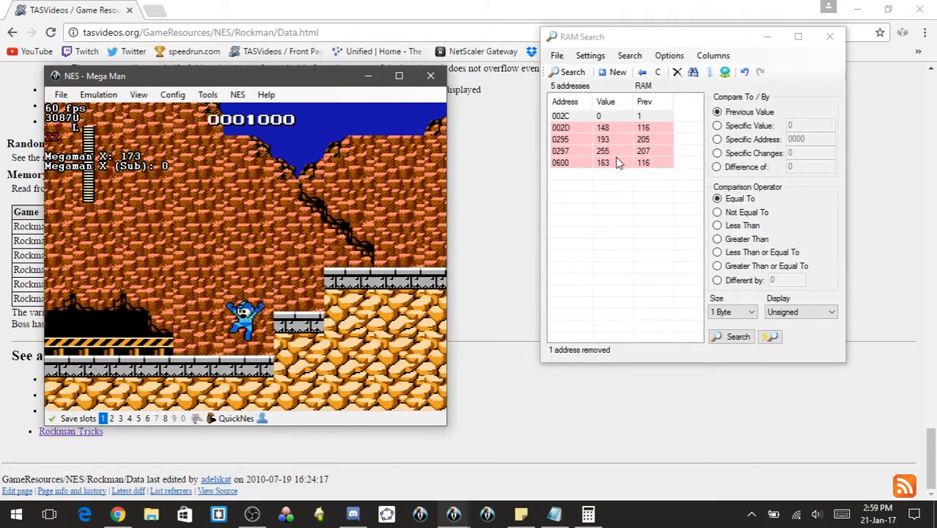
key("Right")
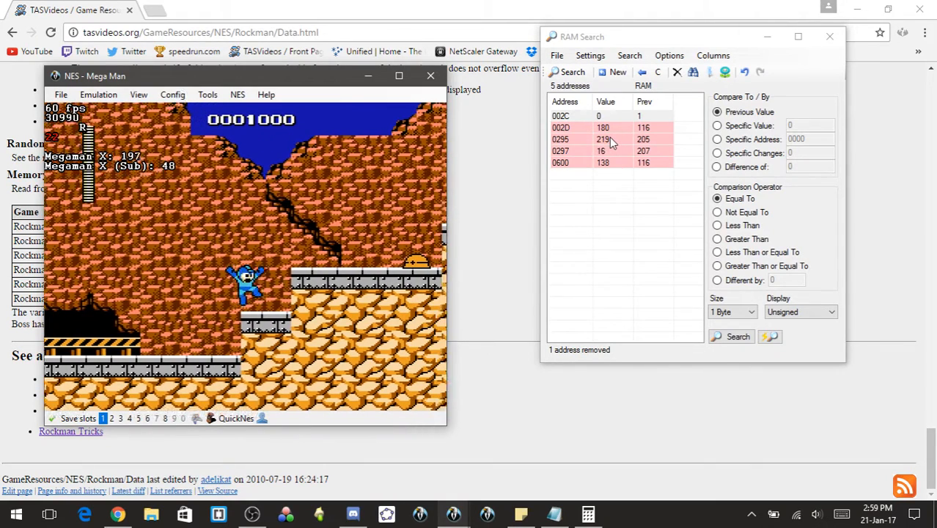
key("Right")
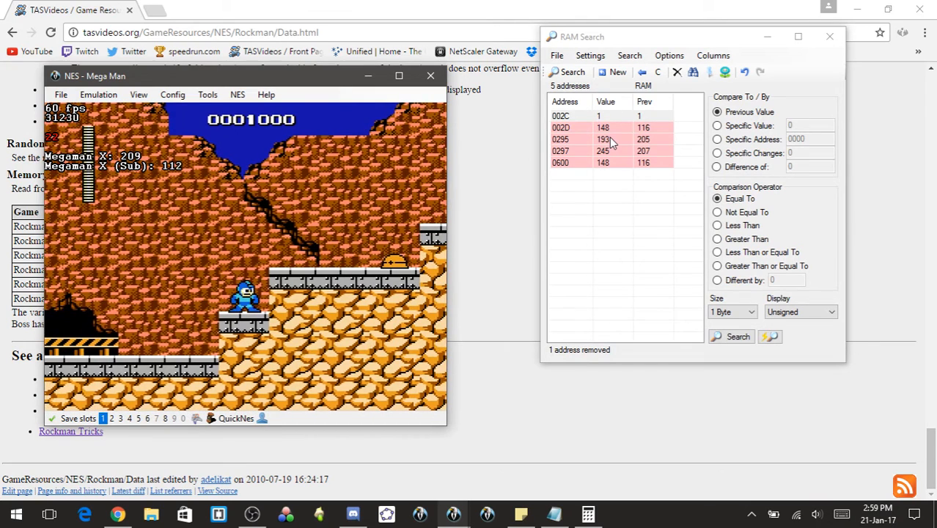
- Eliminate address 0295 from the RAM Search results and move Mega Man between the first ledge and the ground to compare the remaining addresses
left_click(609, 140)
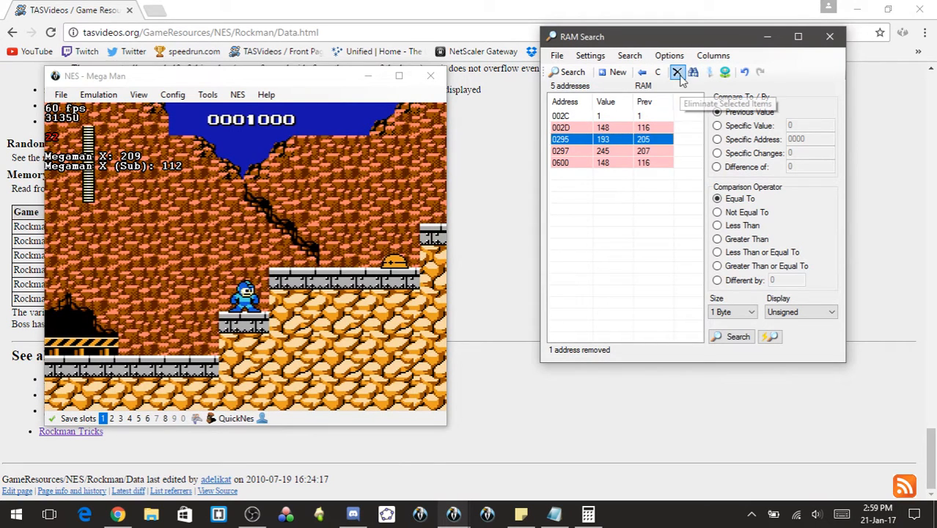
left_click(677, 71)
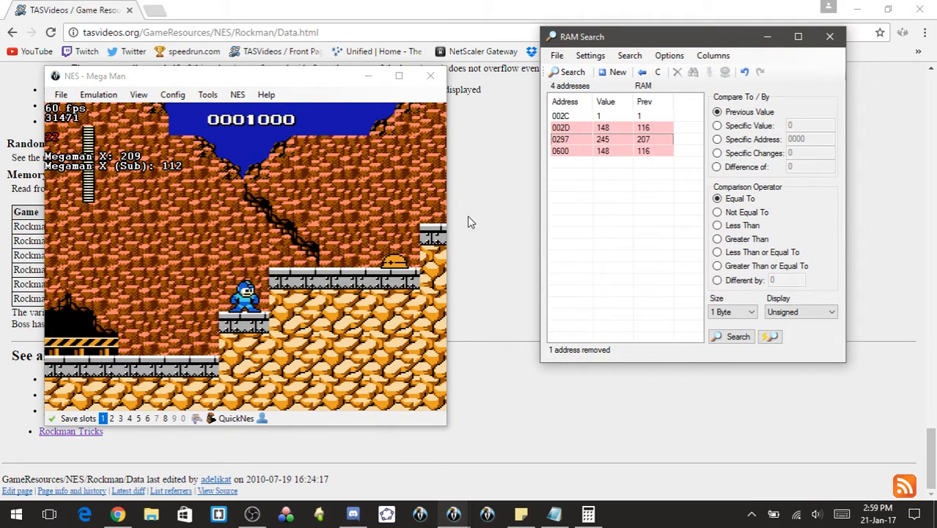
left_click(314, 251)
key("Left")
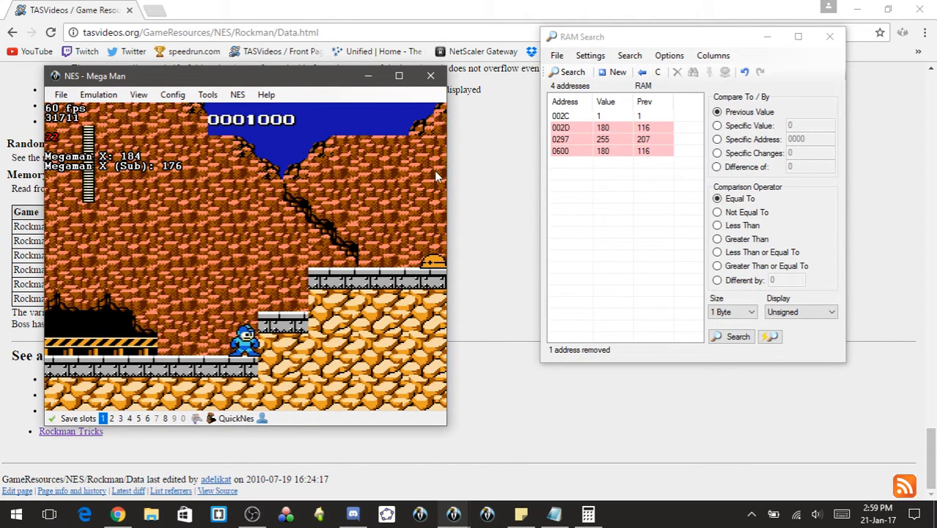
key("x")
key("Right")
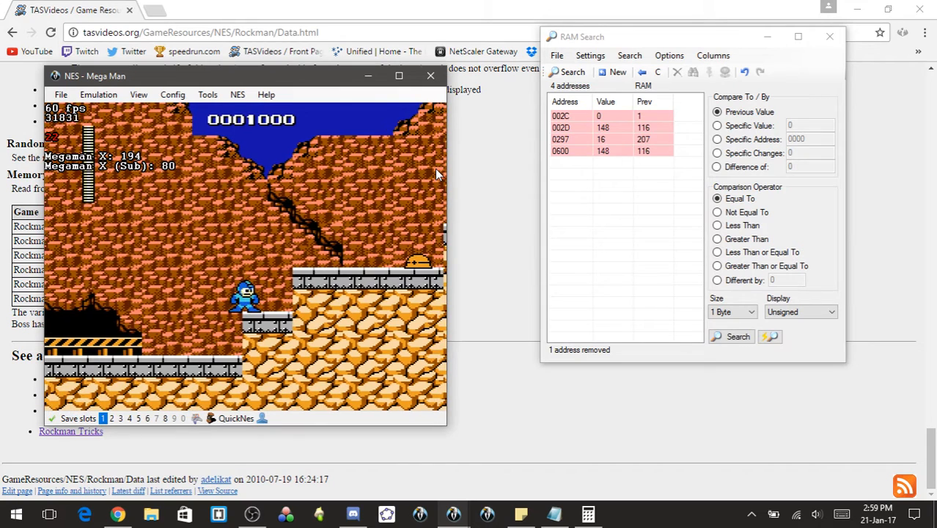
key("Left")
key("Left")
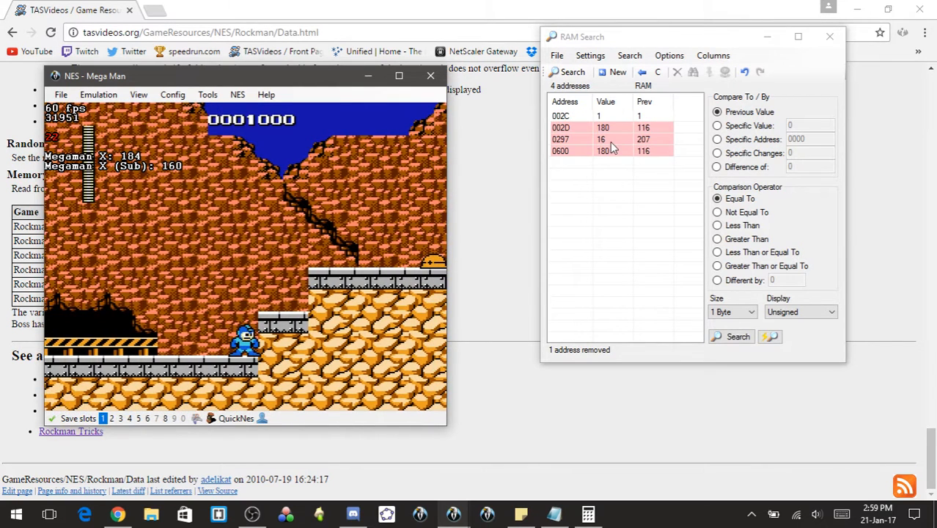
- Check address 002C by jumping Mega Man onto the first ledge, and remove it from the RAM Search results
left_click(613, 120)
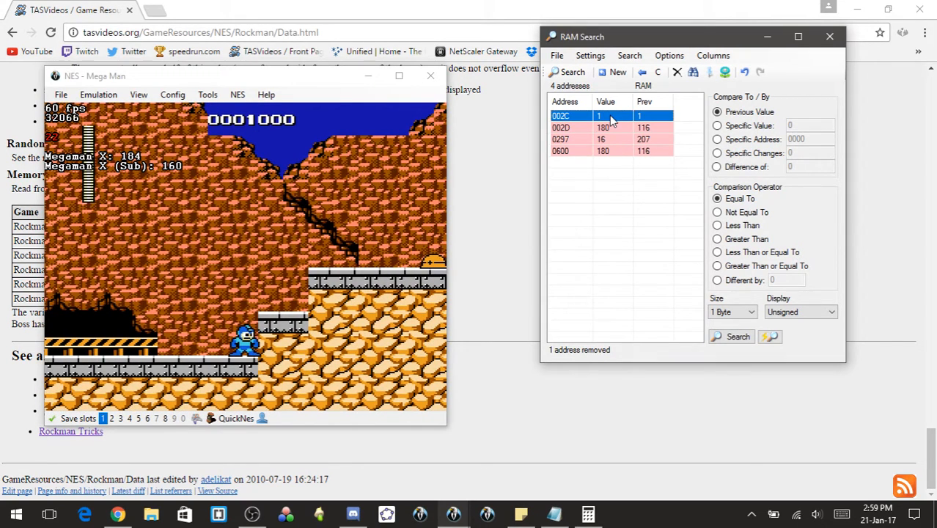
left_click(345, 145)
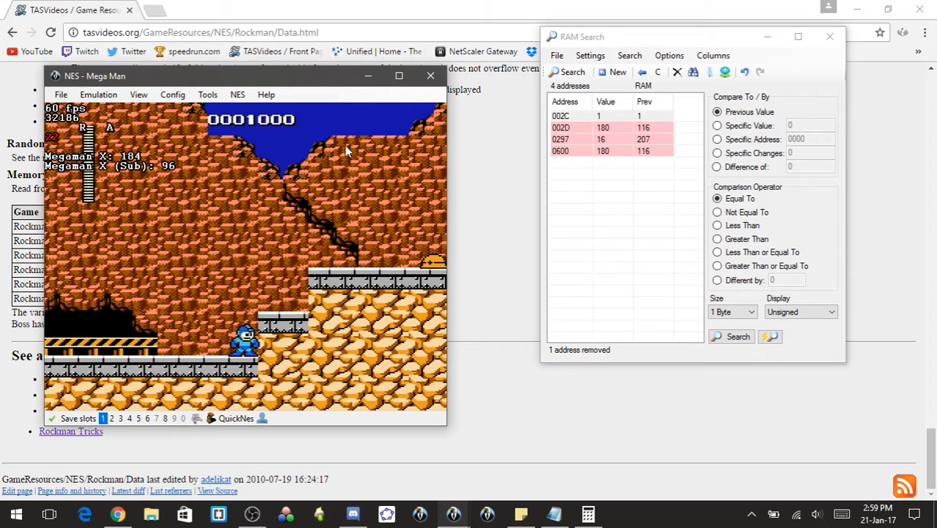
key("Right")
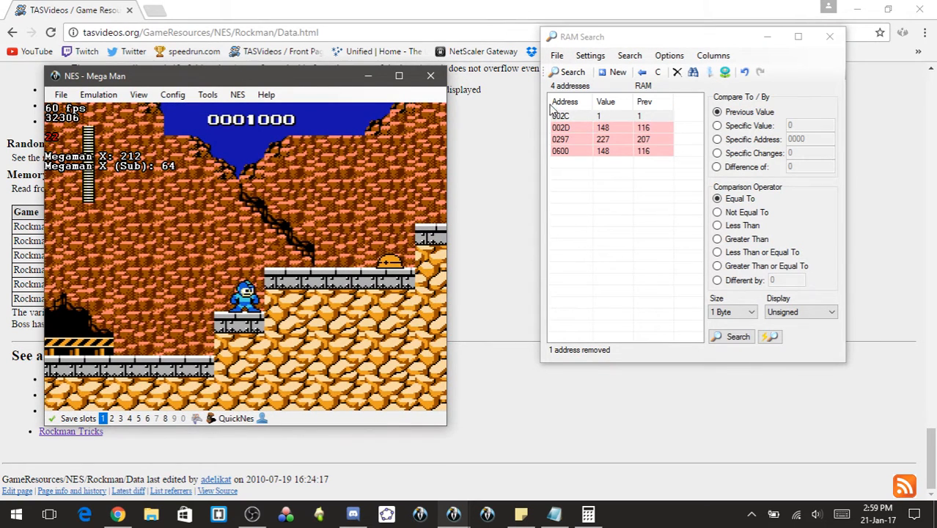
right_click(587, 118)
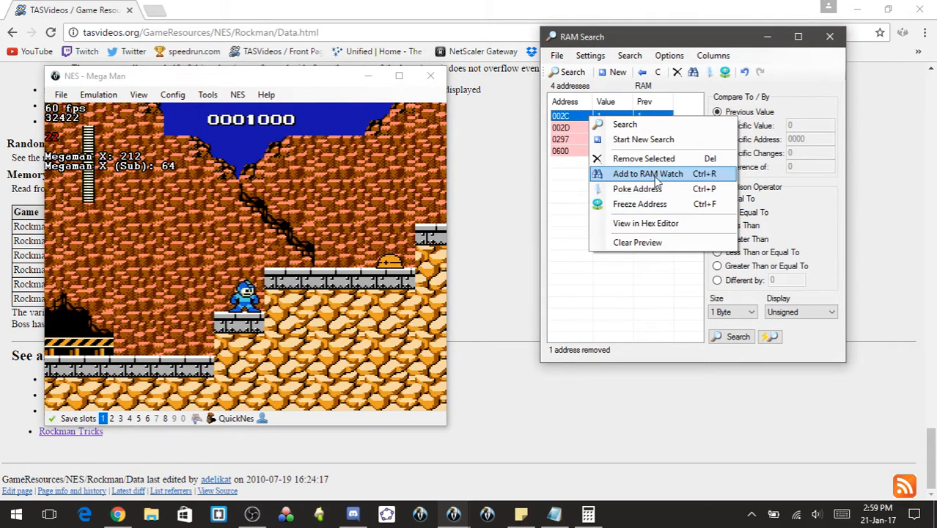
left_click(653, 158)
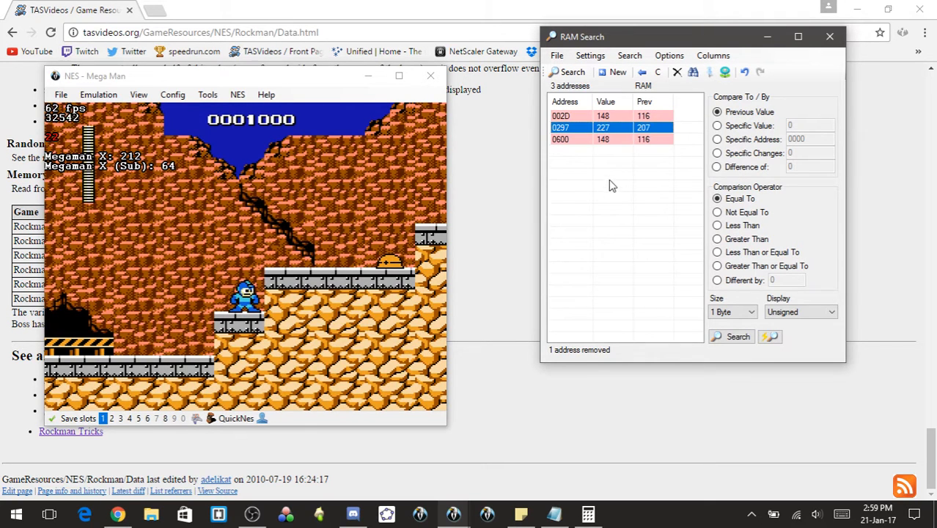
- Bring Mega Man down to the ground to check address 0297, and eliminate it from the RAM Search results
left_click(310, 173)
key("Left")
key("Right")
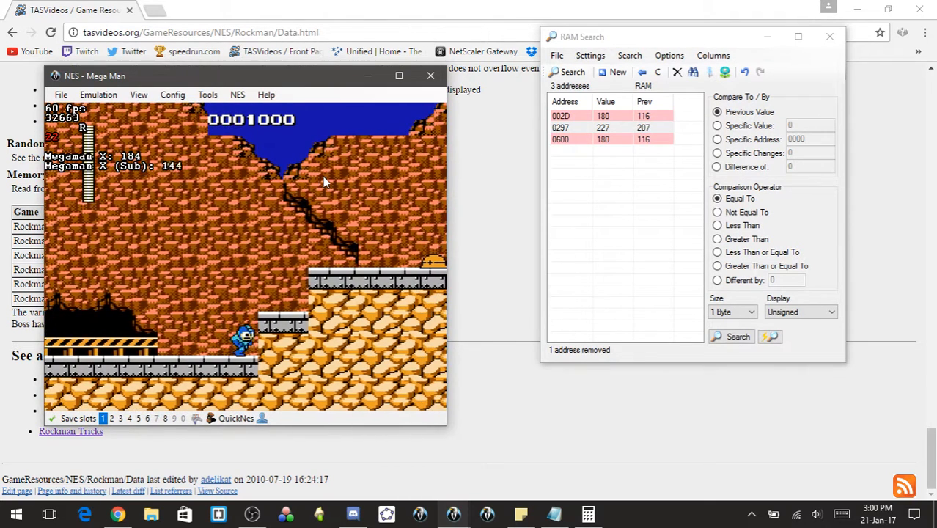
left_click(599, 127)
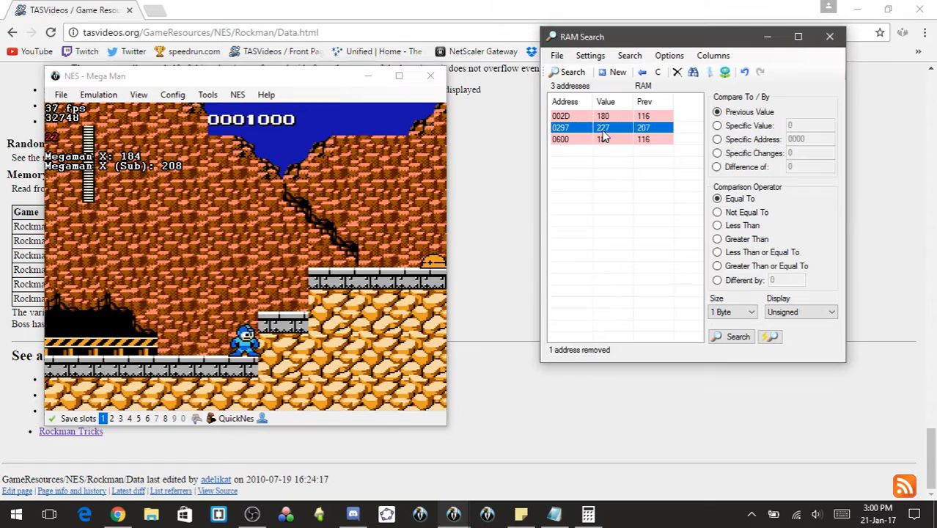
left_click(677, 71)
- Jump Mega Man to compare addresses 002D and 0600 in mid-air, and eliminate 002D from the RAM Search results
left_click(284, 230)
key("Right")
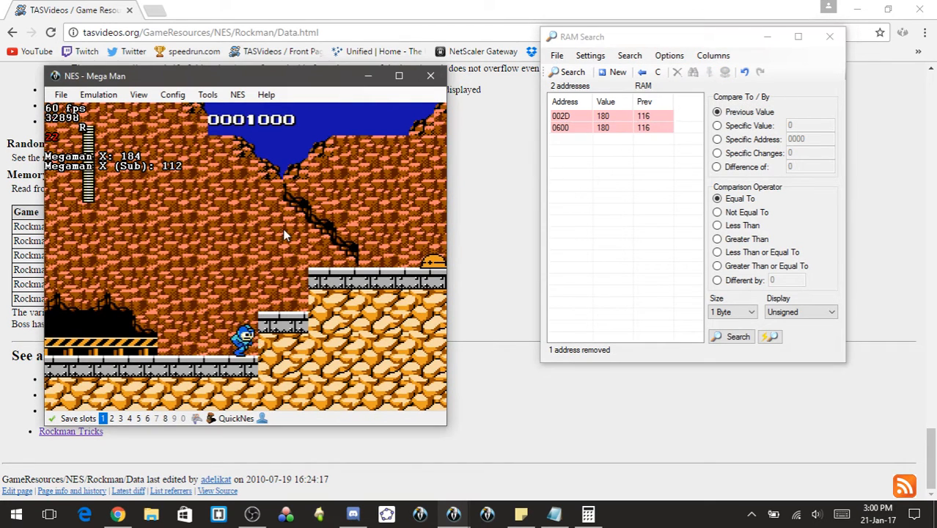
key("x")
key("Left")
key("Left")
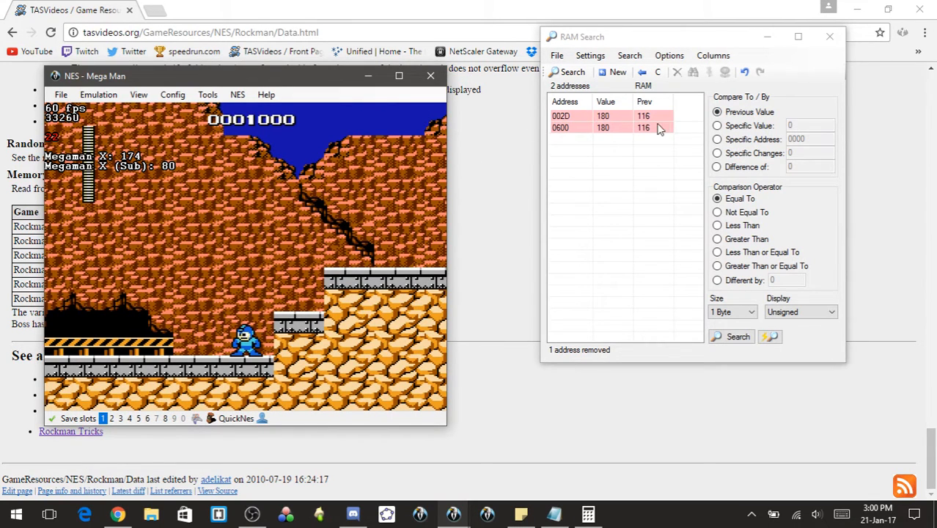
key("x")
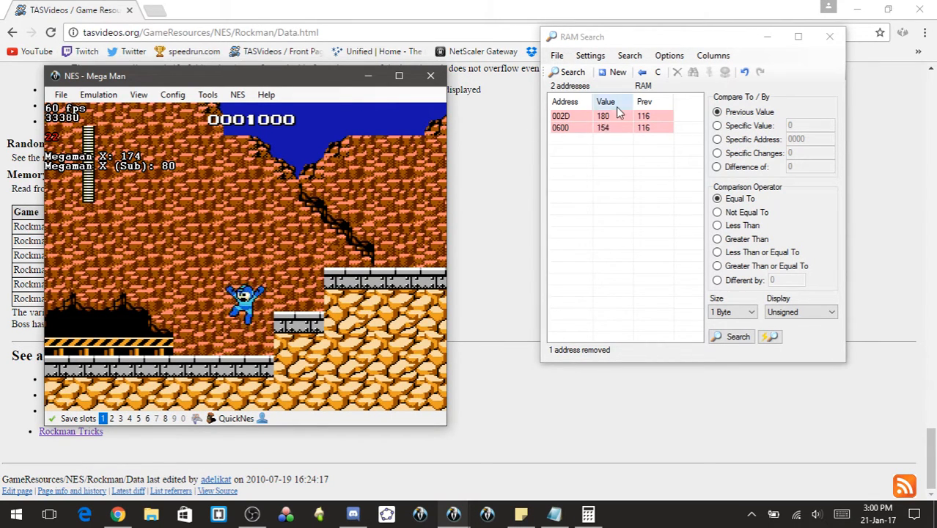
left_click(617, 118)
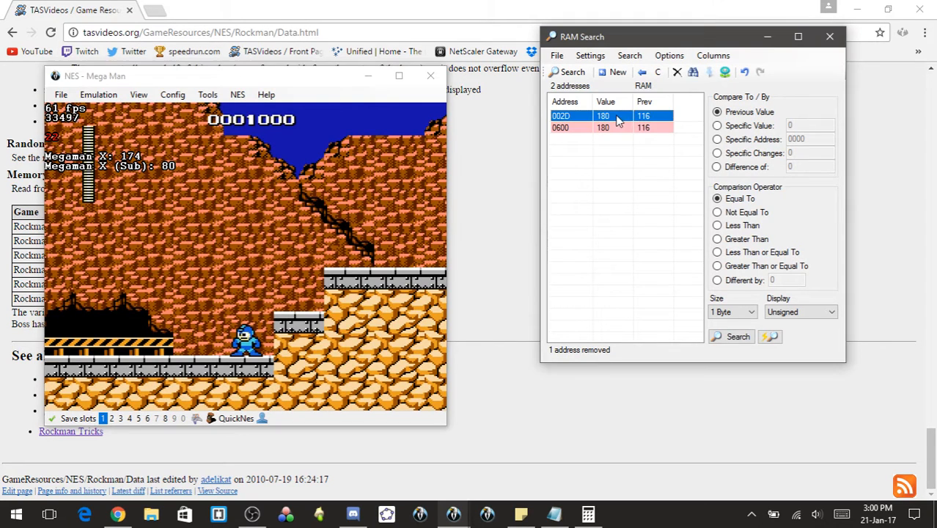
left_click(677, 72)
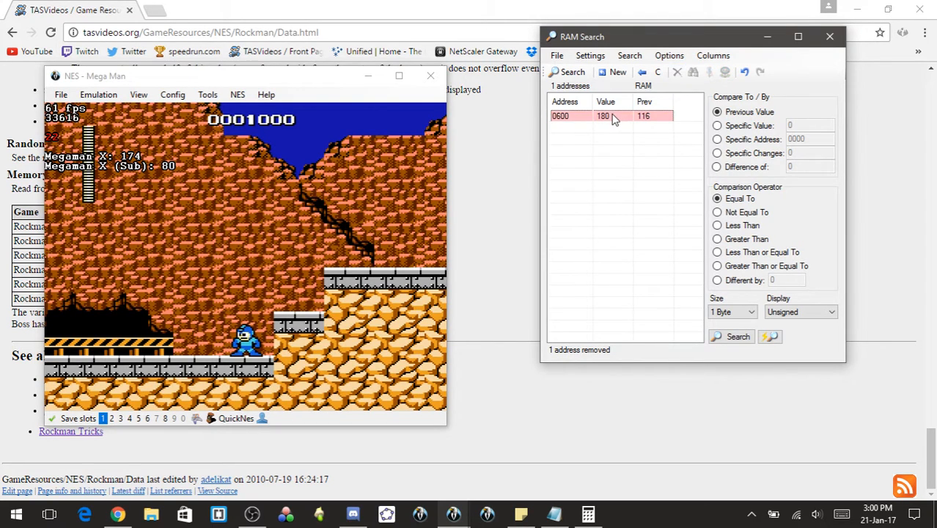
- Add address 0600 to RAM Watch and bring the RAM Watch window to the front
left_click(615, 117)
right_click(614, 118)
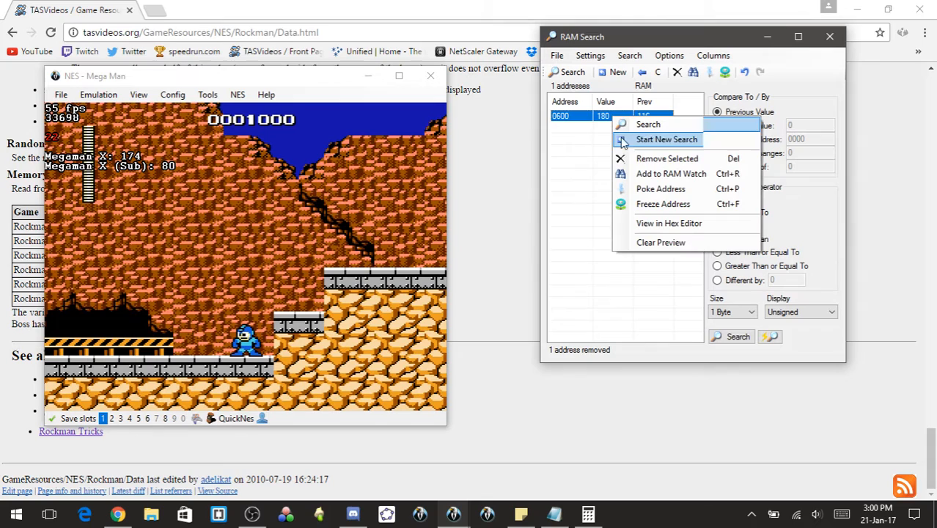
left_click(623, 174)
left_click(453, 514)
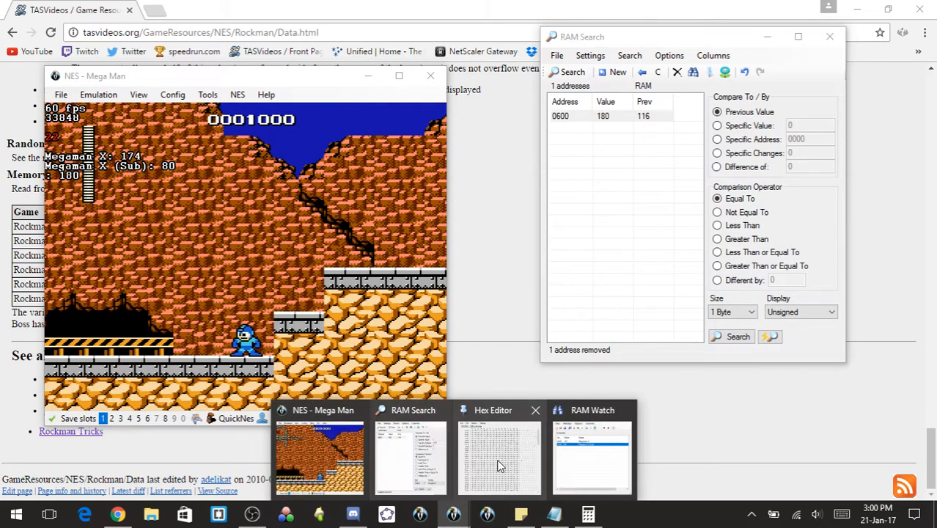
left_click(591, 456)
- Label the 0600 watch "Megaman Y" in its notes
double_click(767, 191)
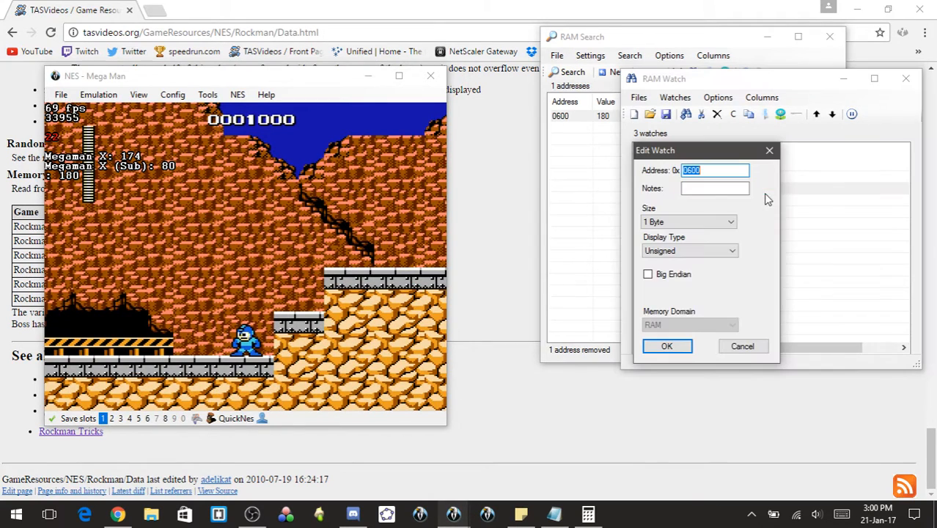
left_click(696, 189)
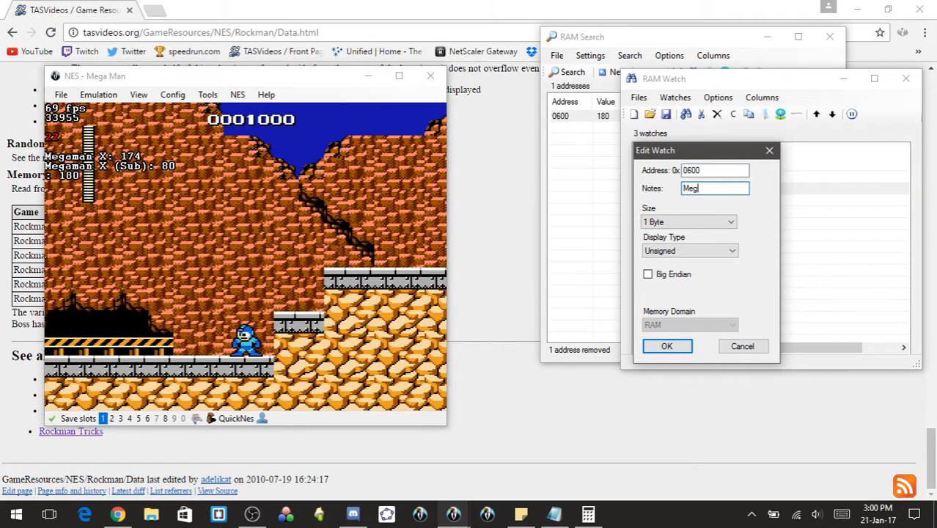
type("Megaman Y")
key("Return")
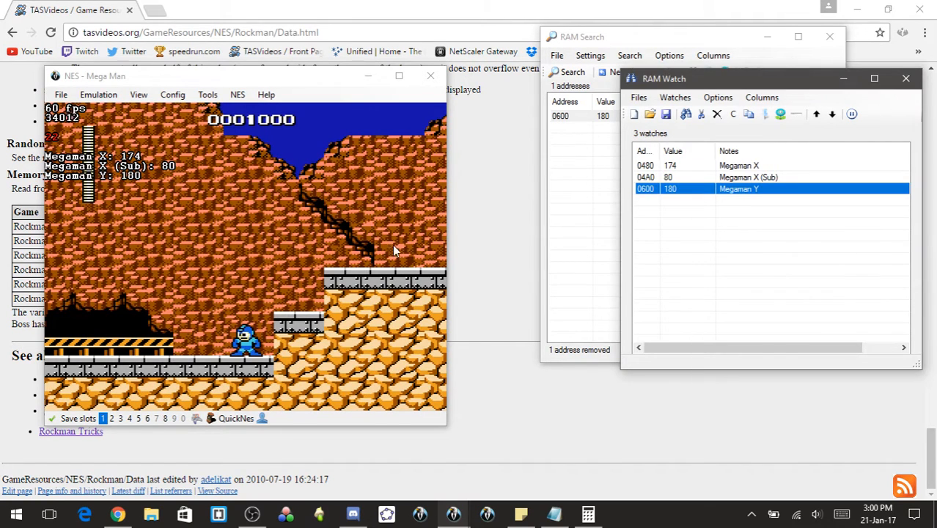
- Run and jump Mega Man around the ground area and examine how the Megaman Y watch follows his height
left_click(351, 248)
key("Left")
key("x")
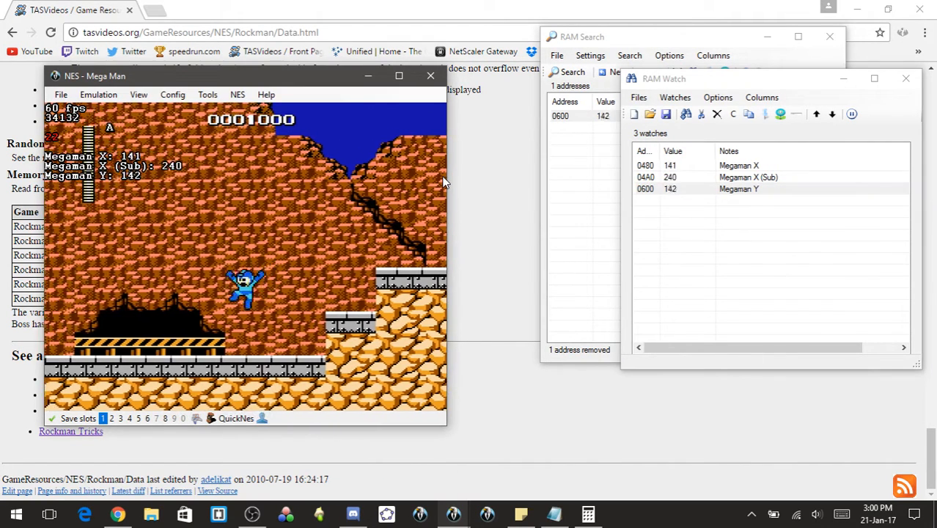
key("Right")
key("x")
key("Right")
key("Left")
key("x")
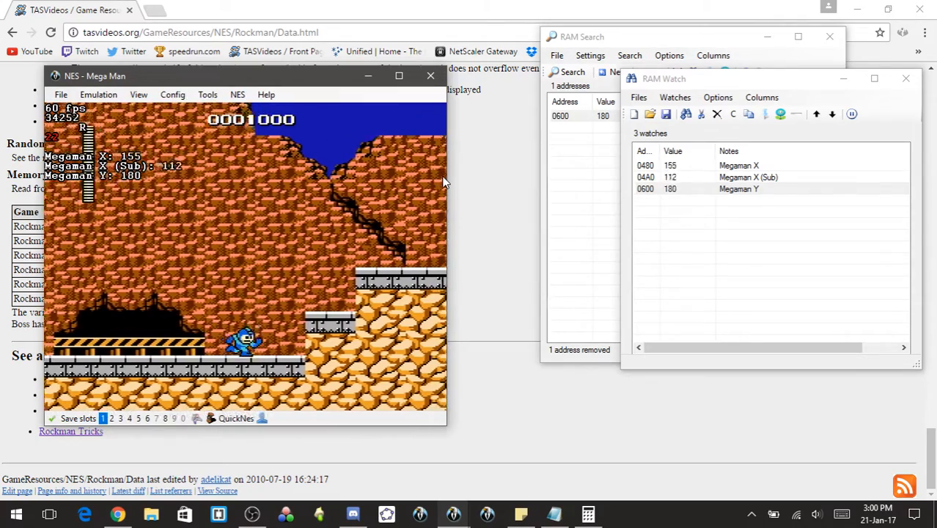
key("Right")
key("x")
key("x")
key("Left")
key("x")
key("Right")
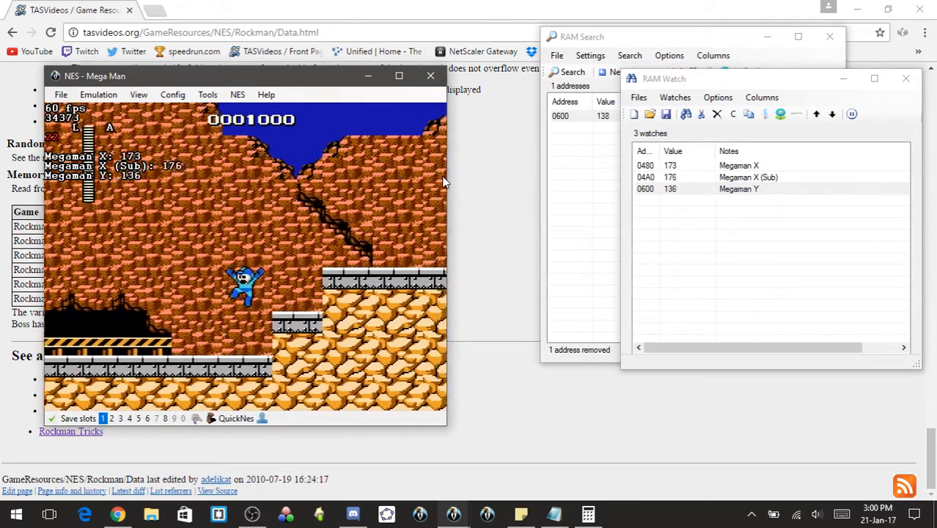
key("Left")
key("x")
key("Right")
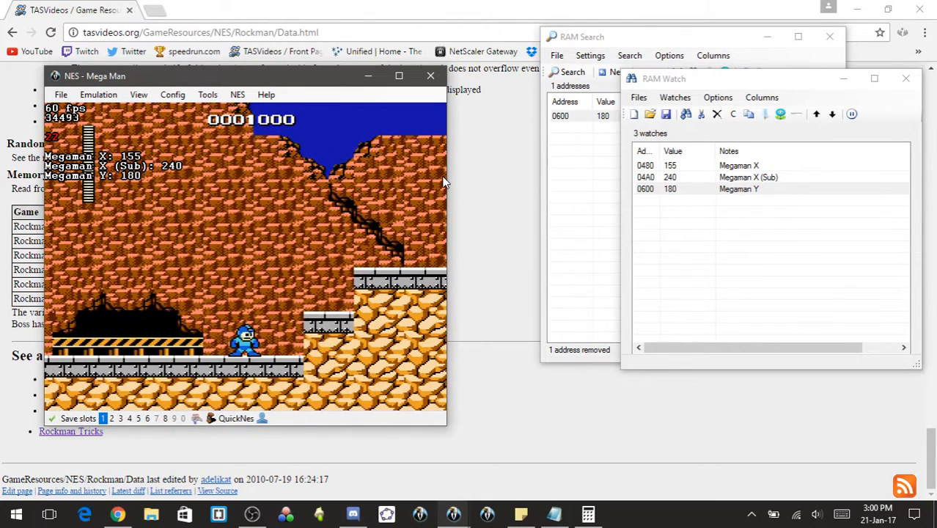
- Minimize the RAM Watch window and jump Mega Man near the first ledge to check the on-screen position values
left_click(843, 80)
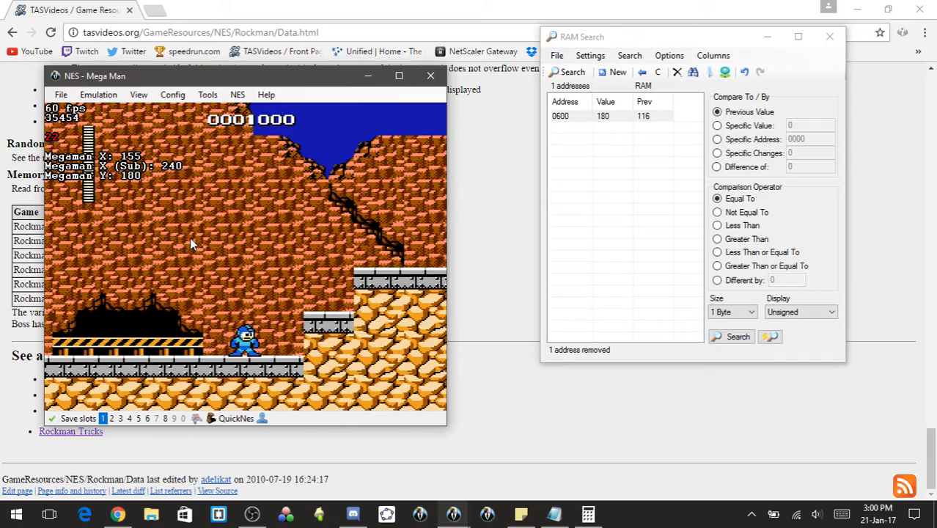
key("Left")
key("Right")
key("x")
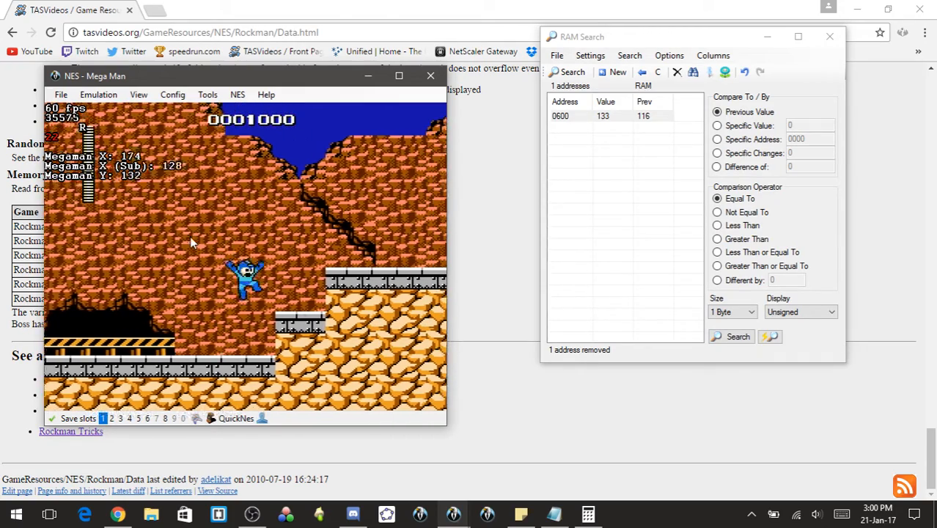
key("x")
key("Left")
key("Right")
key("x")
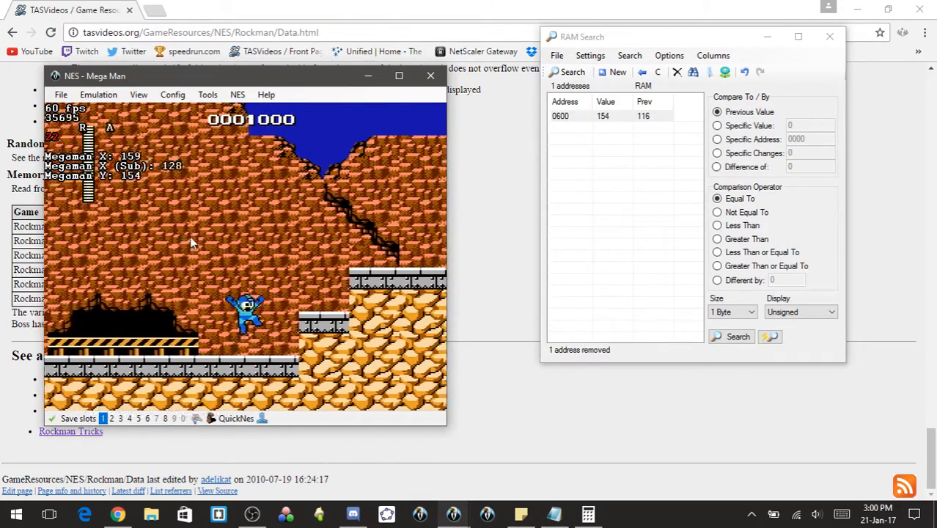
- Jump Mega Man up to the second ledge and shoot the enemy standing on it
key("x")
key("z")
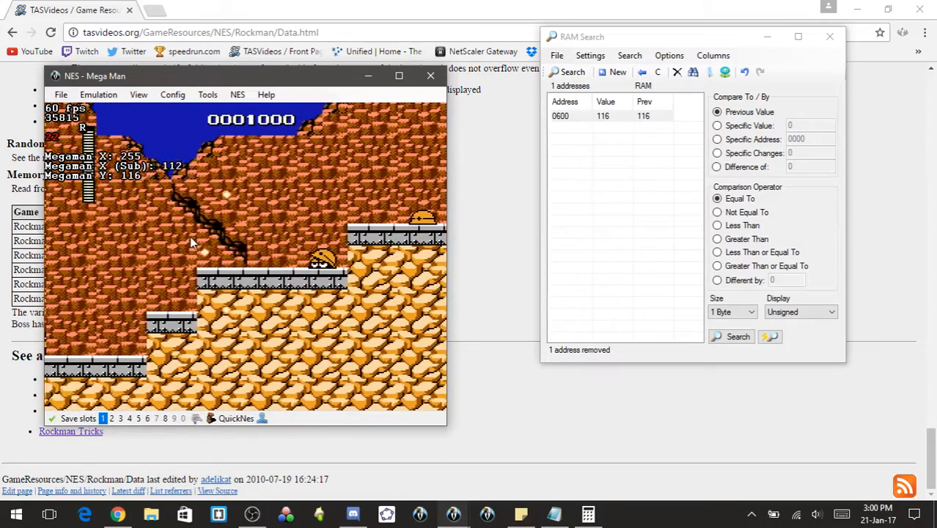
key("z")
- Walk Mega Man back and forth on the second ledge and examine how the Megaman X value behaves around 255
key("Left")
key("Right")
key("Left")
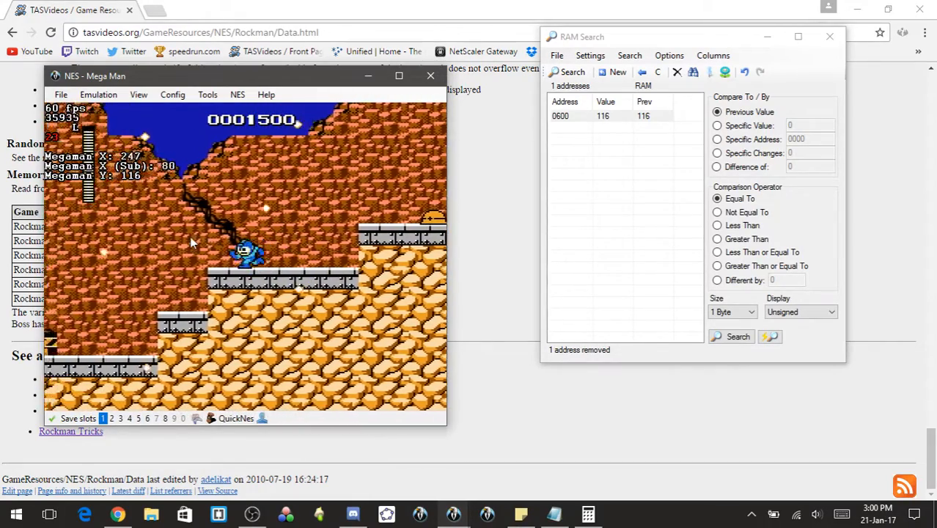
key("Right")
key("Left")
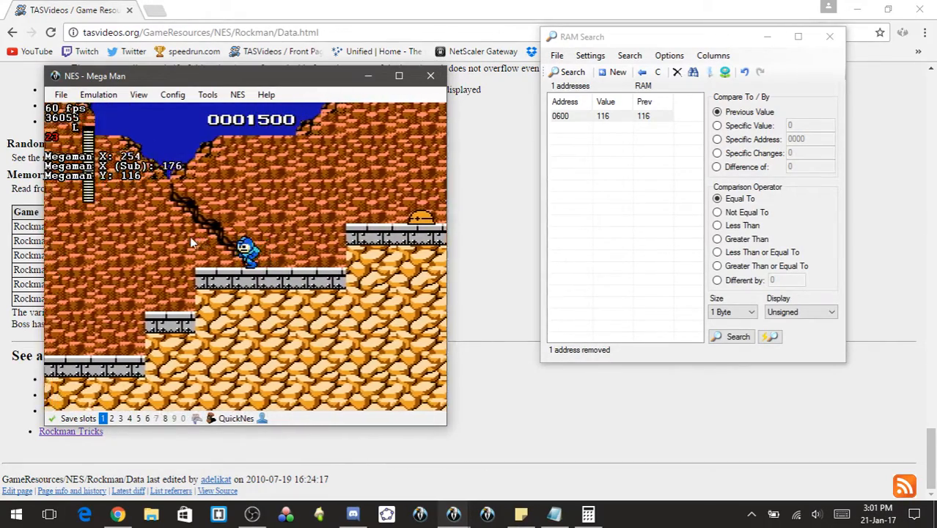
key("Right")
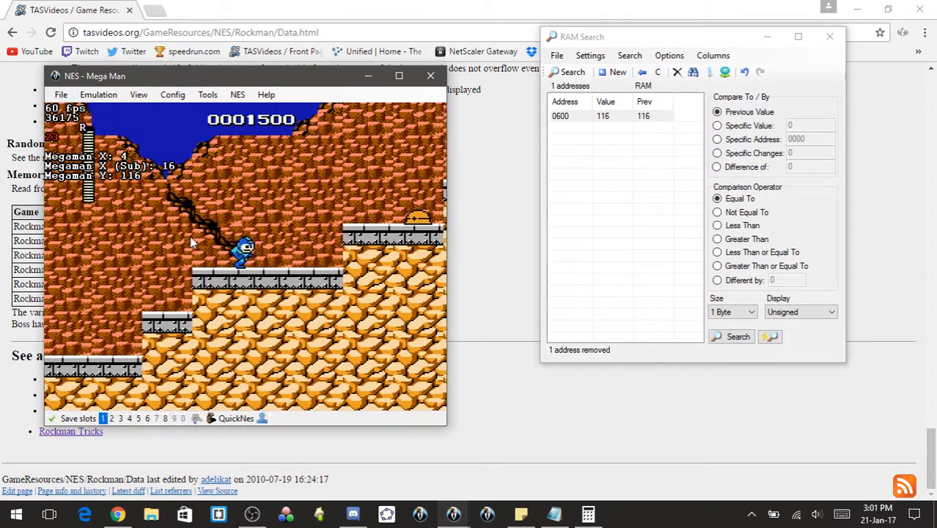
key("Left")
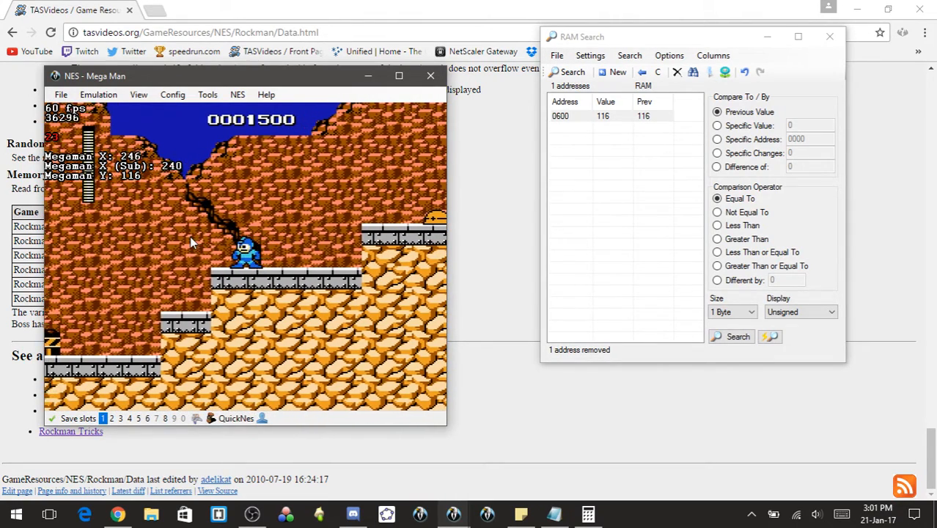
key("Right")
key("Left")
key("Right")
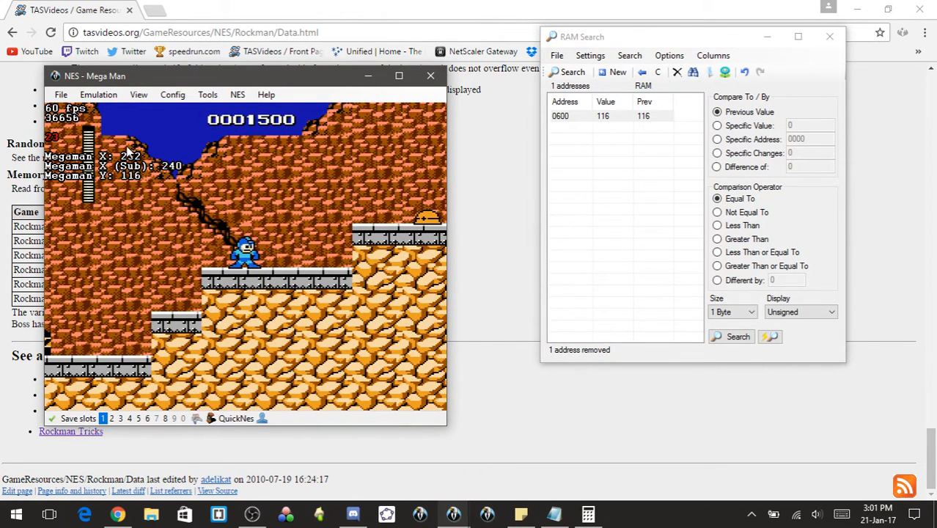
- Move Mega Man back and forth across the screen boundary on the second ledge and examine the Megaman X value wrapping around
key("Left")
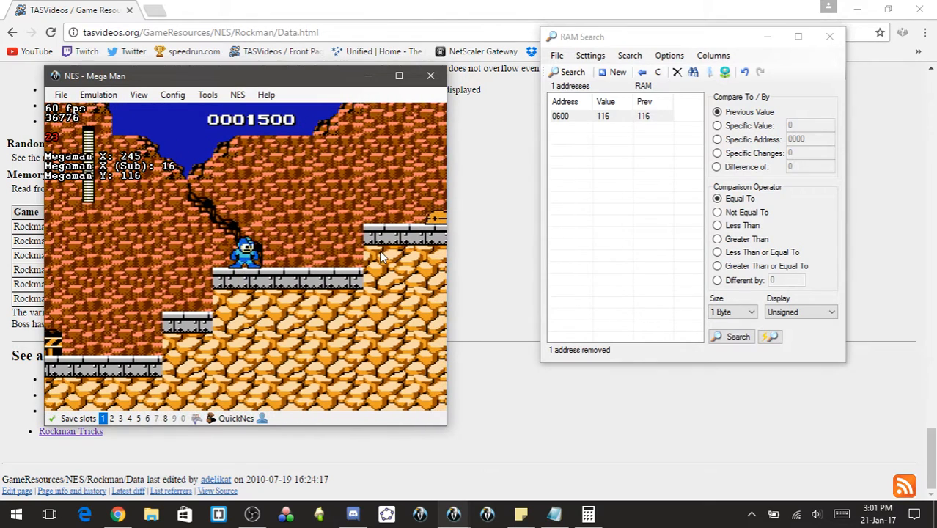
key("Right")
key("Right")
key("Right")
key("Right")
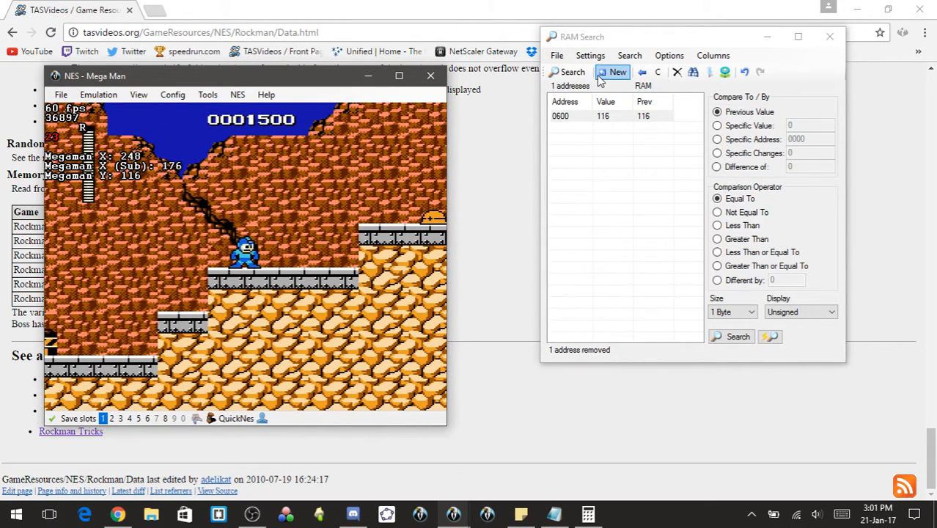
key("Right")
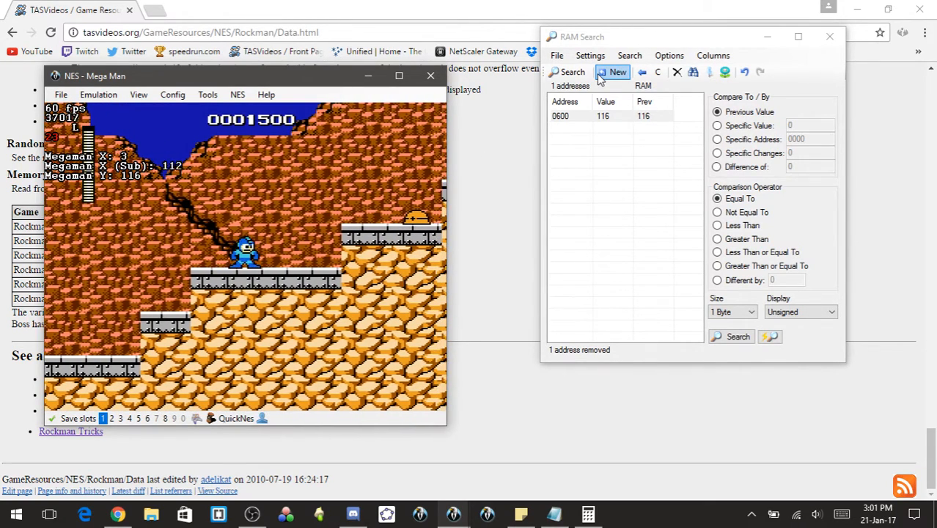
key("Left")
key("Left")
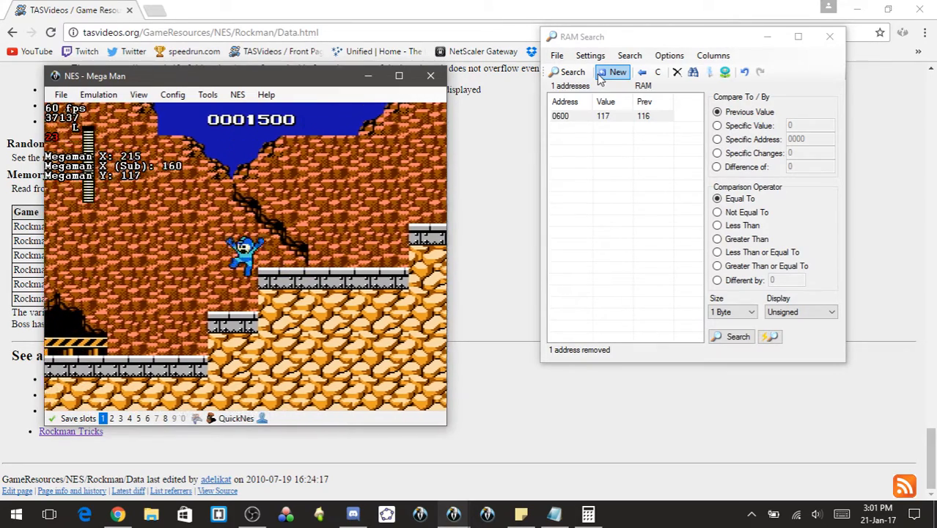
key("Right")
key("f")
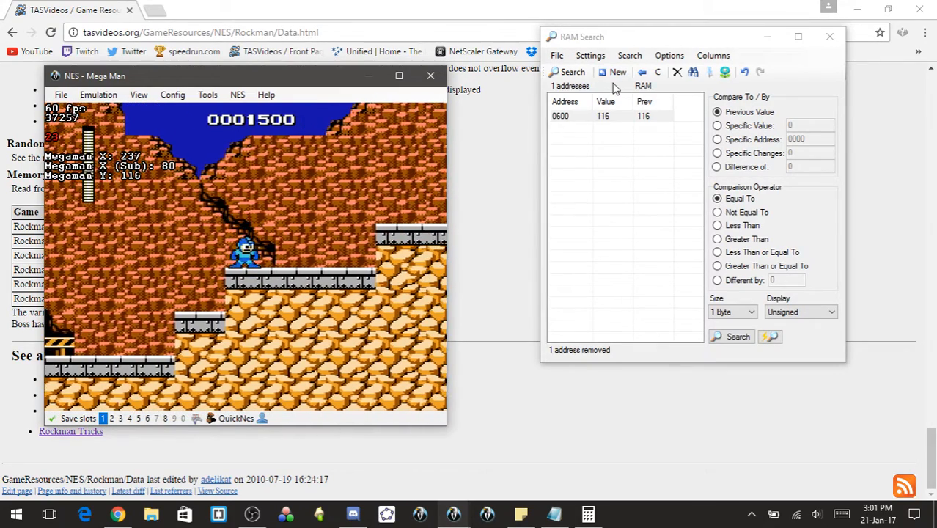
key("Left")
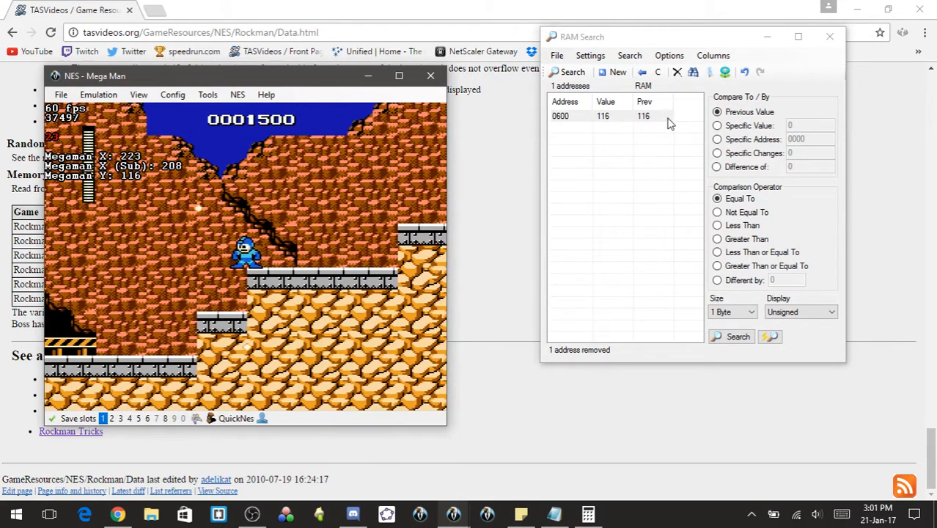
- Remove address 0600 from the RAM search results and bring Mega Man back down to the starting ground area
left_click(669, 119)
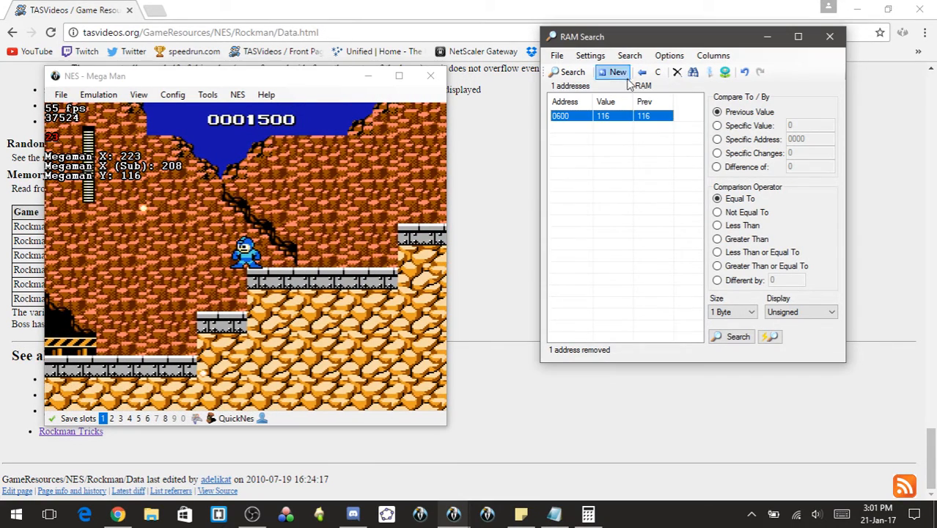
left_click(675, 74)
left_click(237, 249)
key("Right")
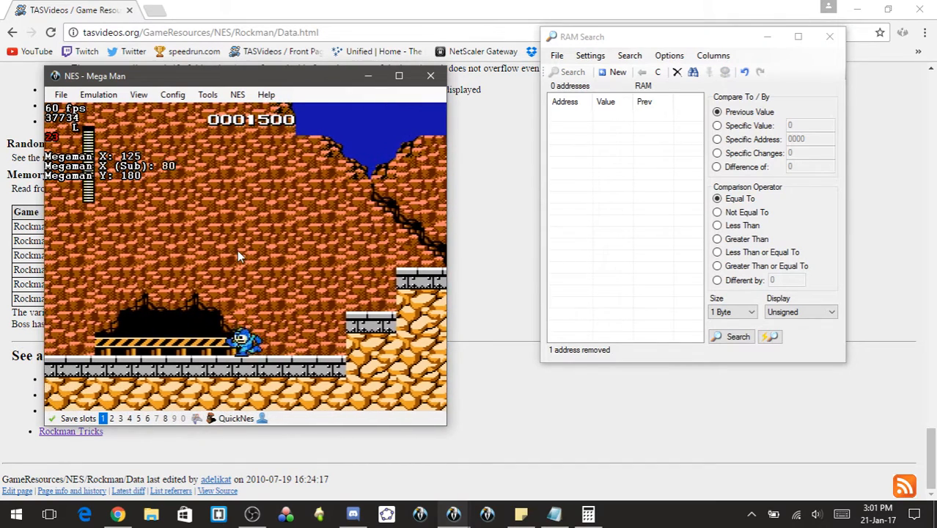
key("Left")
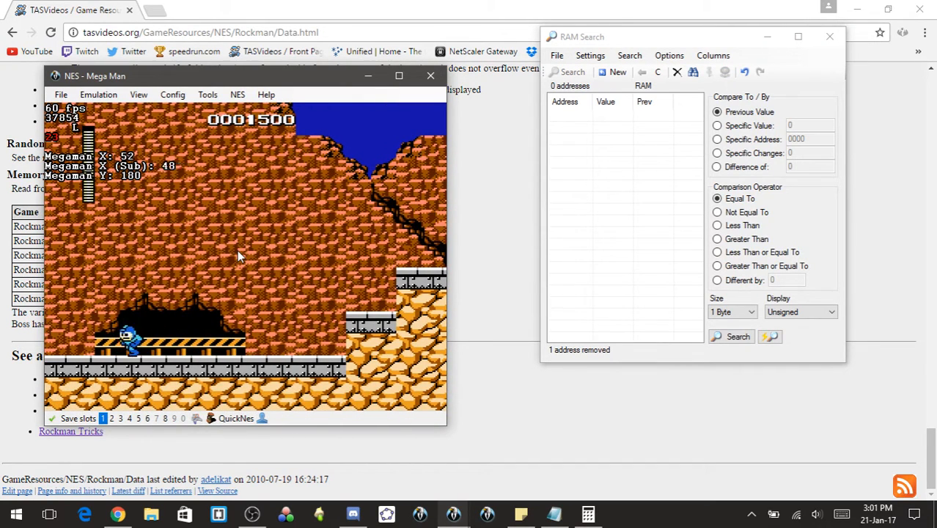
key("Right")
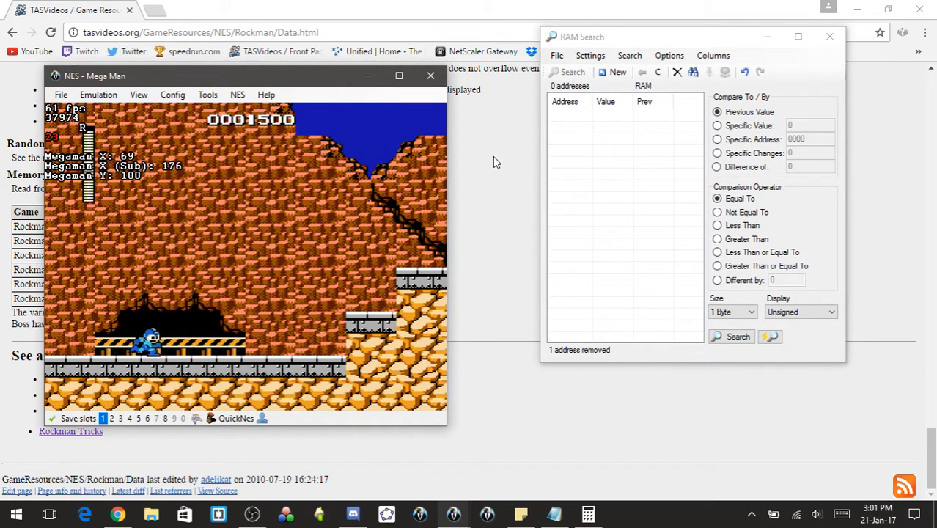
key("Left")
key("Right")
key("Left")
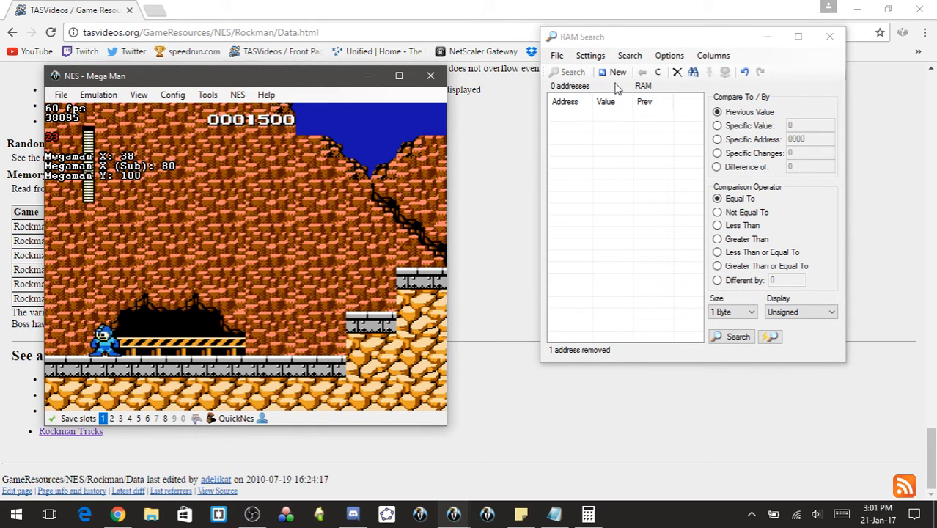
- Start a new RAM search and turn on auto-search for values equal to the previous value
left_click(614, 75)
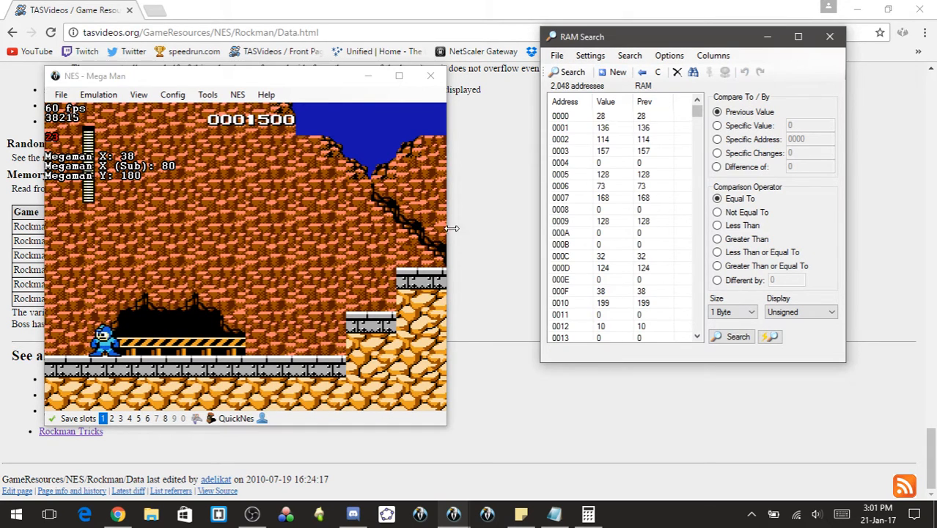
left_click(774, 337)
left_click(340, 259)
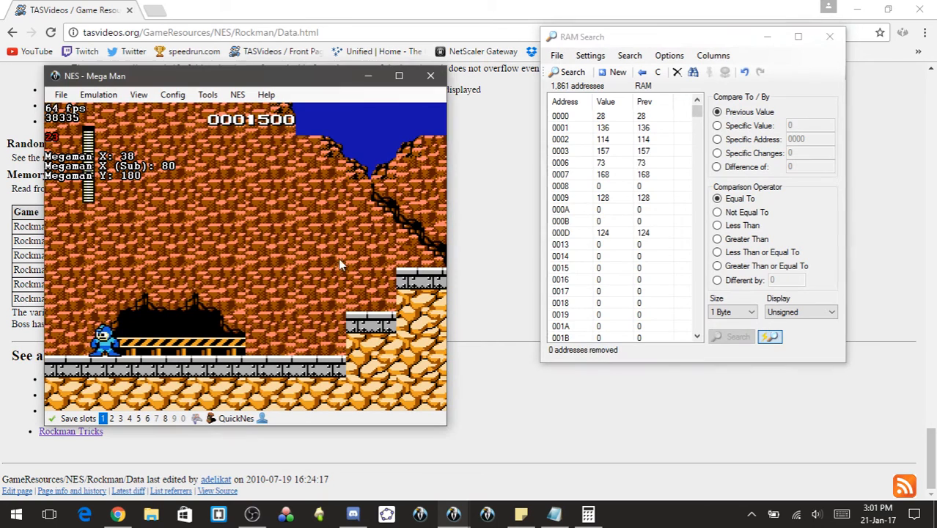
- Run and jump Mega Man around the ground area to eliminate addresses that change, and turn auto-search off
key("Left")
key("Right")
key("x")
key("Left")
key("Right")
key("x")
key("Left")
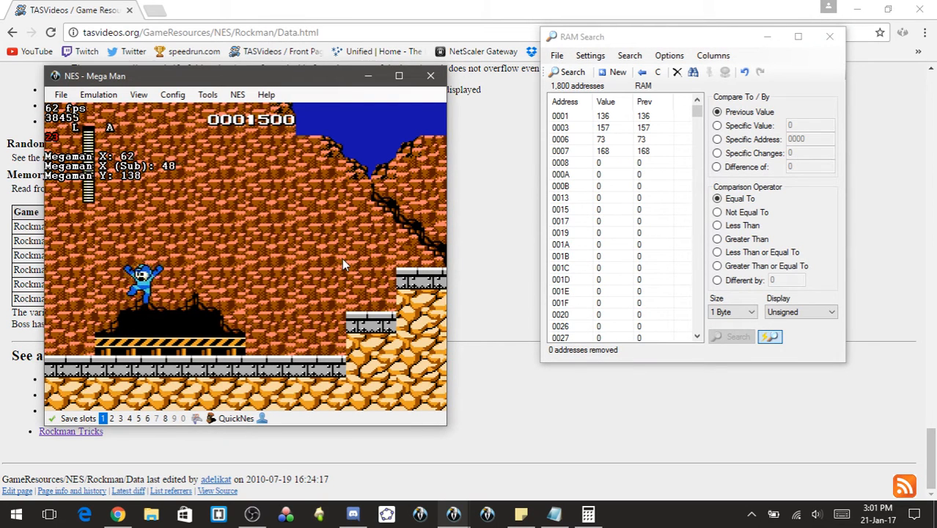
key("x")
key("Right")
key("Left")
key("x")
key("Right")
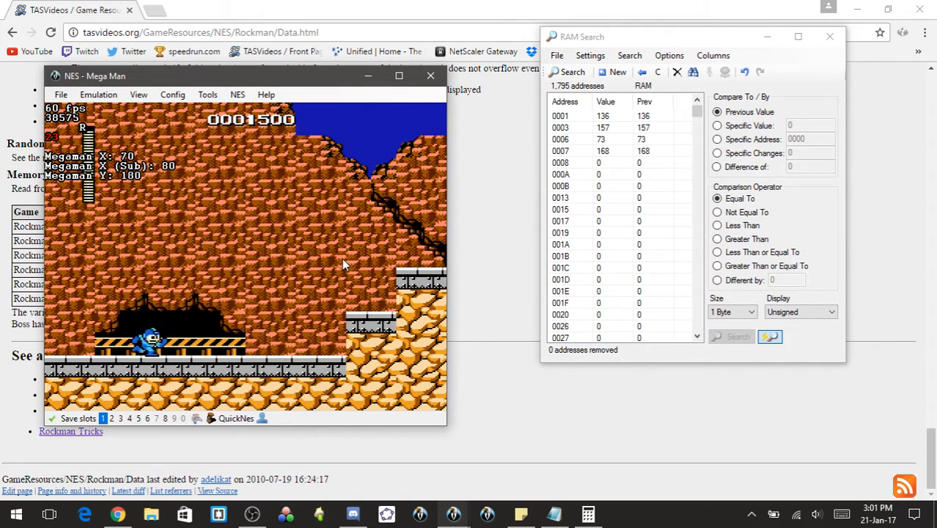
key("x")
key("Left")
key("Right")
key("x")
key("Left")
key("Right")
key("x")
key("Left")
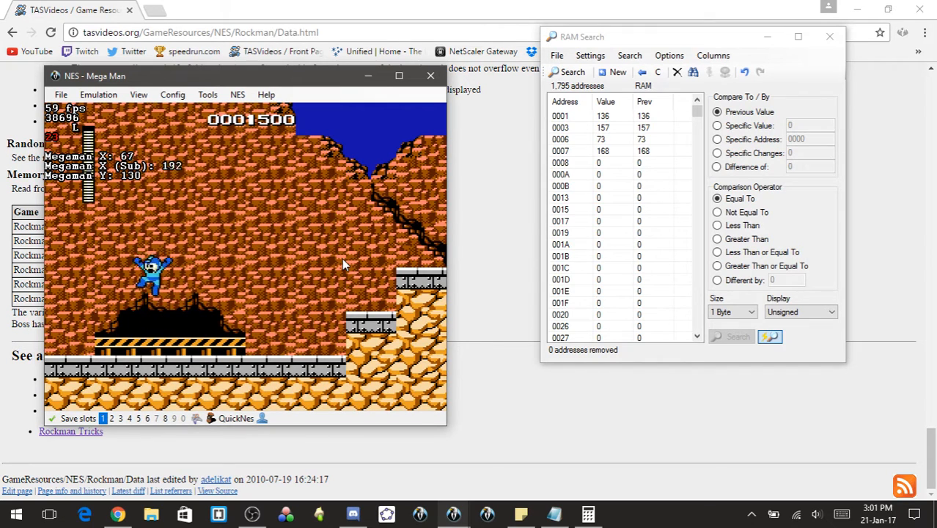
key("Right")
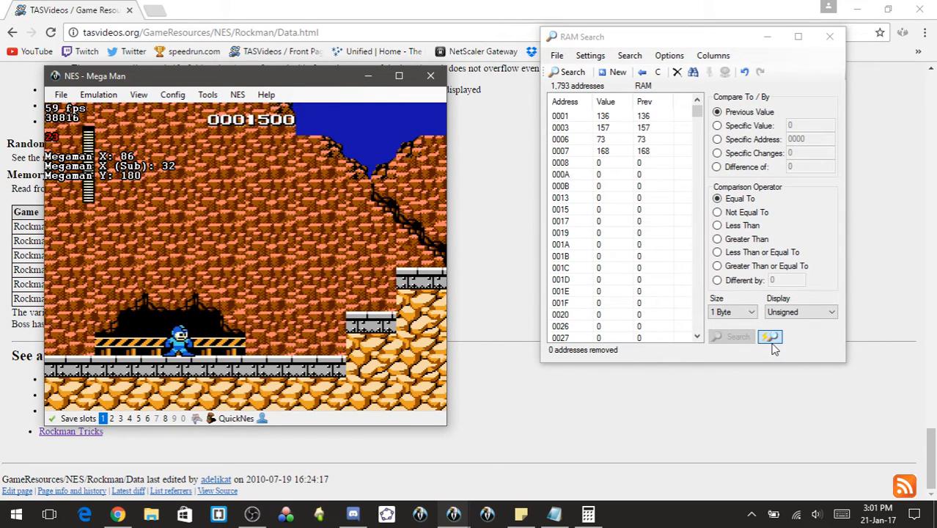
left_click(769, 337)
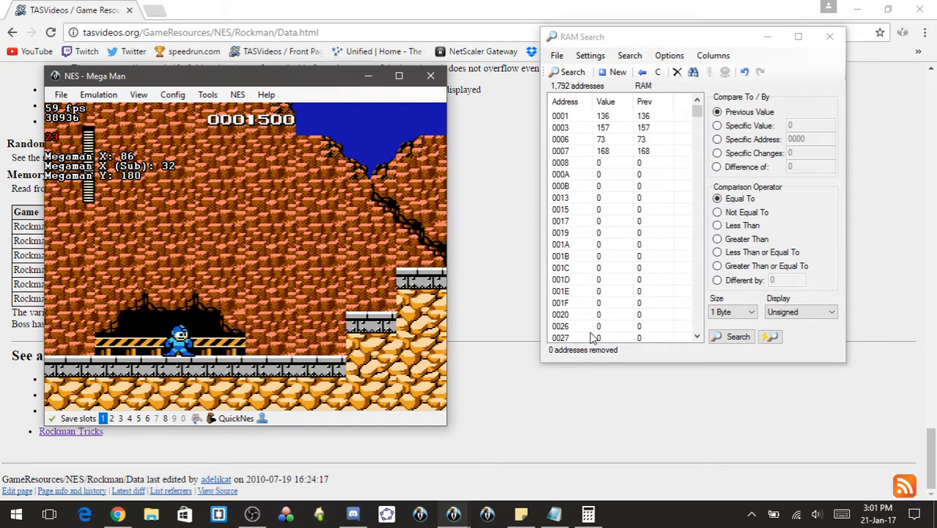
- Move Mega Man onto the first ledge and search for addresses greater than their previous value
left_click(719, 240)
left_click(300, 192)
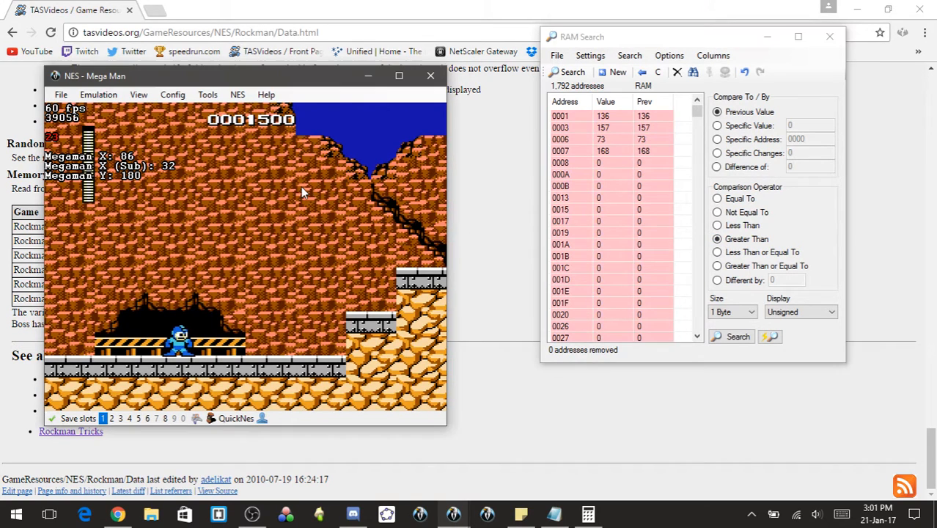
key("Right")
key("x")
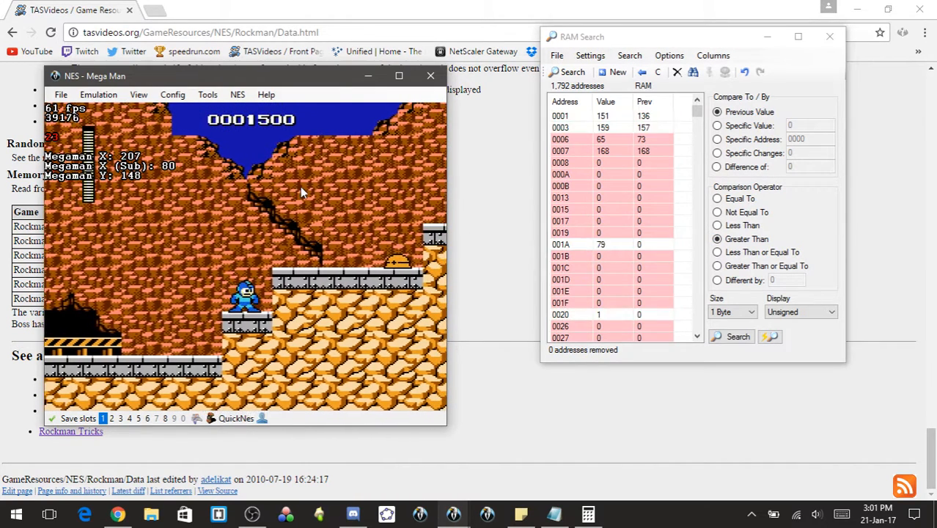
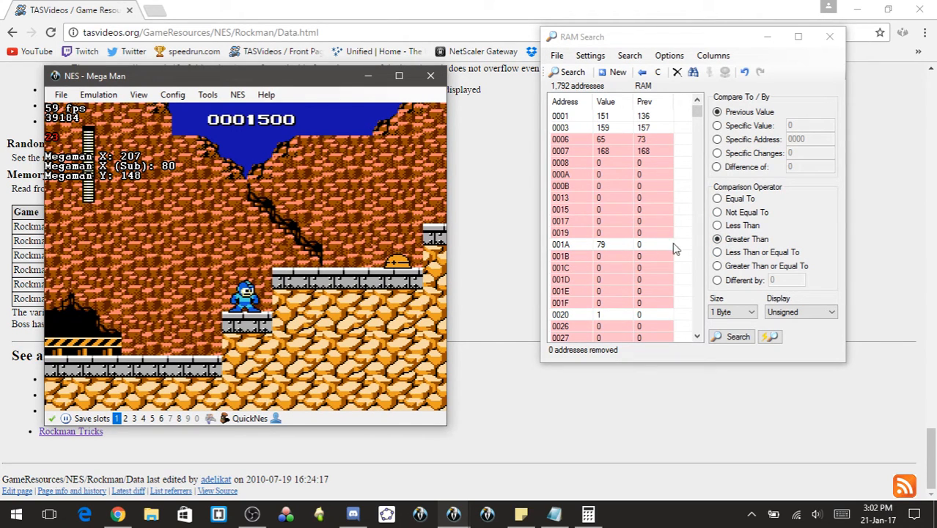
left_click(574, 74)
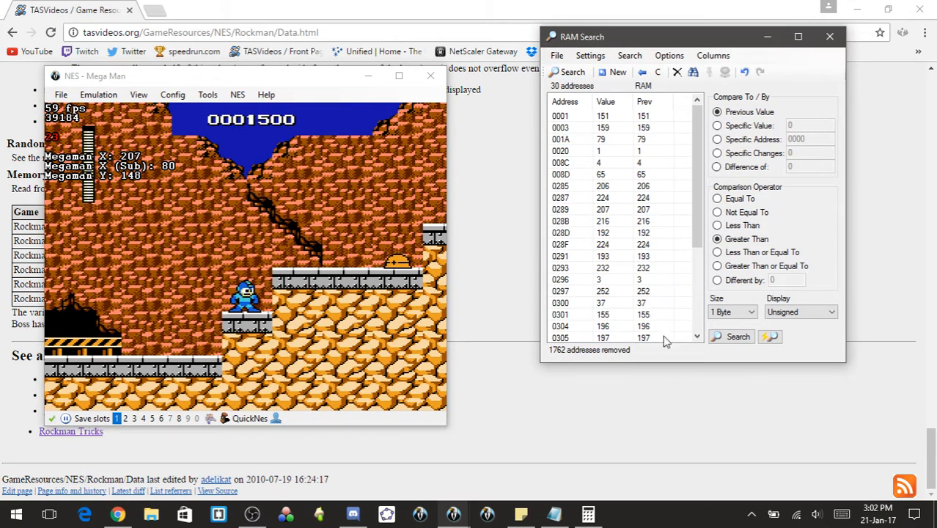
scroll(641, 183, "down", 3)
scroll(640, 172, "up", 3)
- Move Mega Man past the second ledge's enemy, shooting it, pause the game and repeat the Greater Than search
left_click(185, 126)
key("Right")
key("Pause")
key("x")
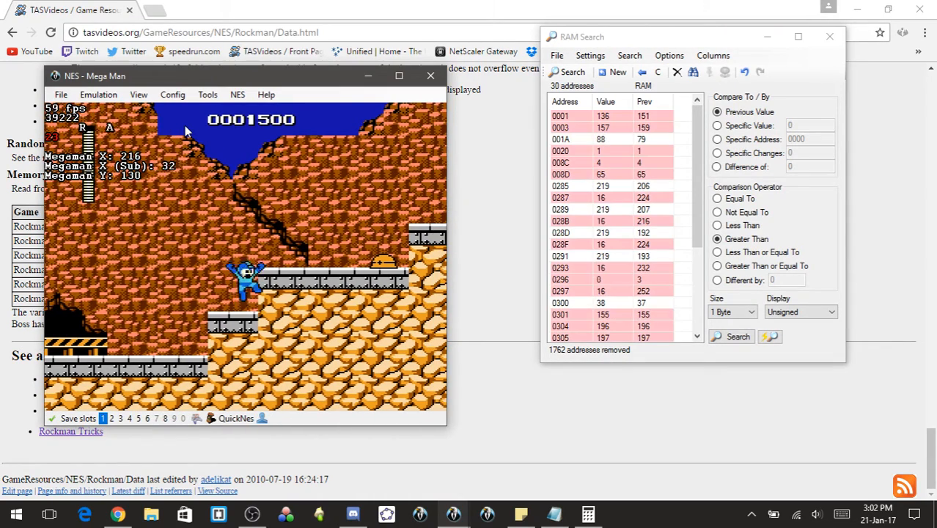
key("z")
key("Right")
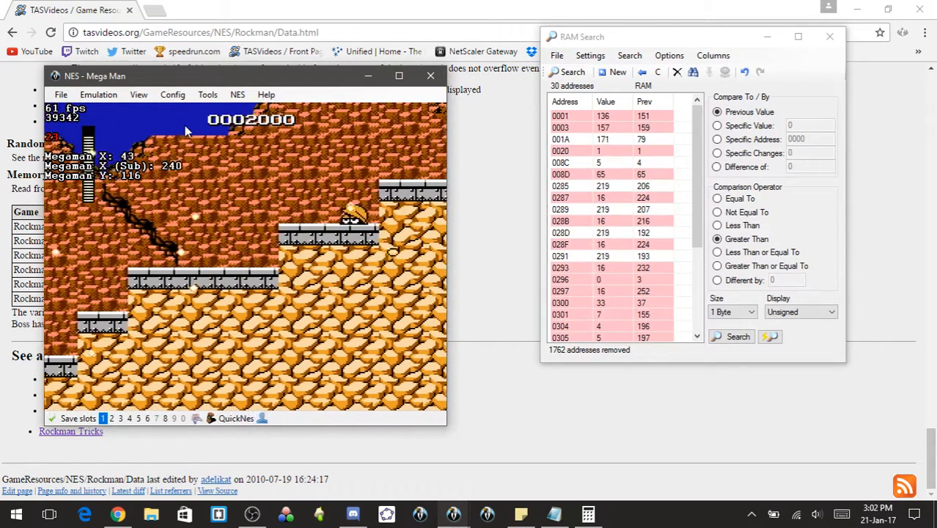
key("Pause")
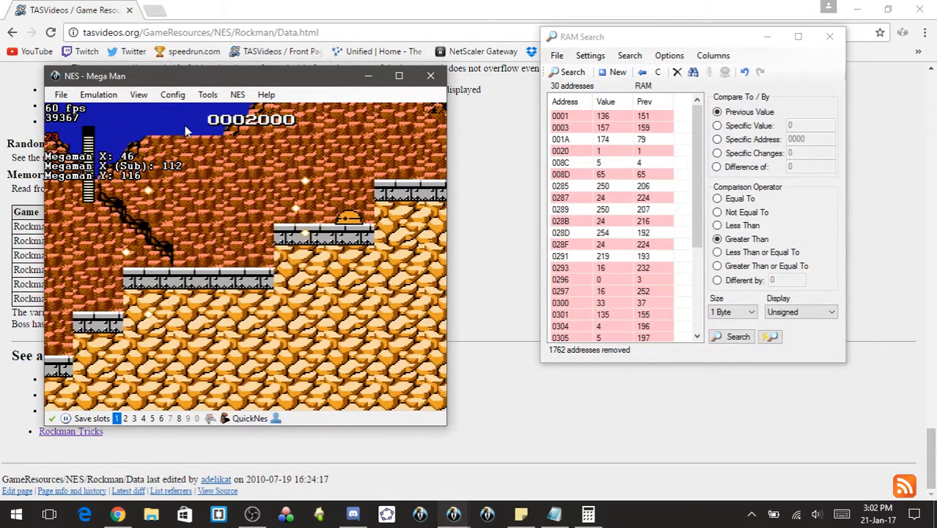
left_click(559, 73)
- Resume the game, move Mega Man back and forth over the ledges and examine how the remaining candidate addresses change
left_click(275, 189)
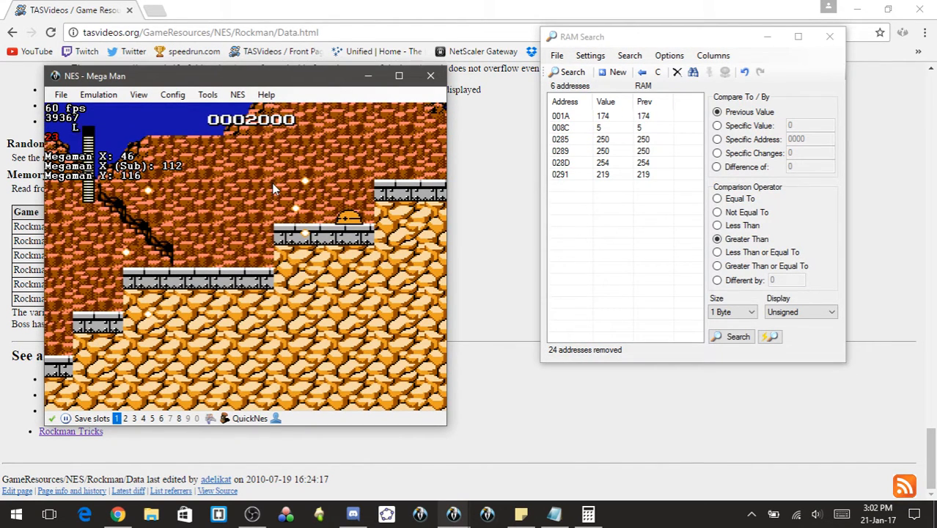
key("Pause")
key("Right")
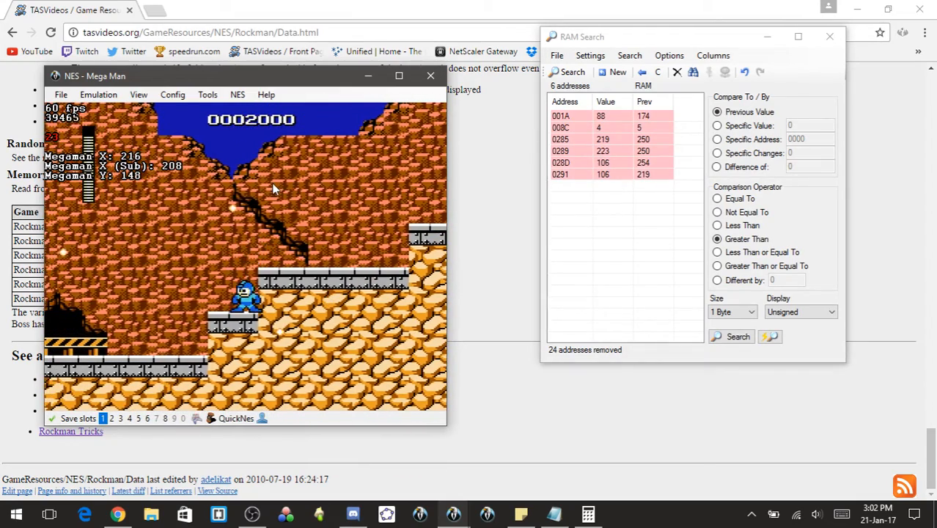
key("x")
key("Right")
key("Left")
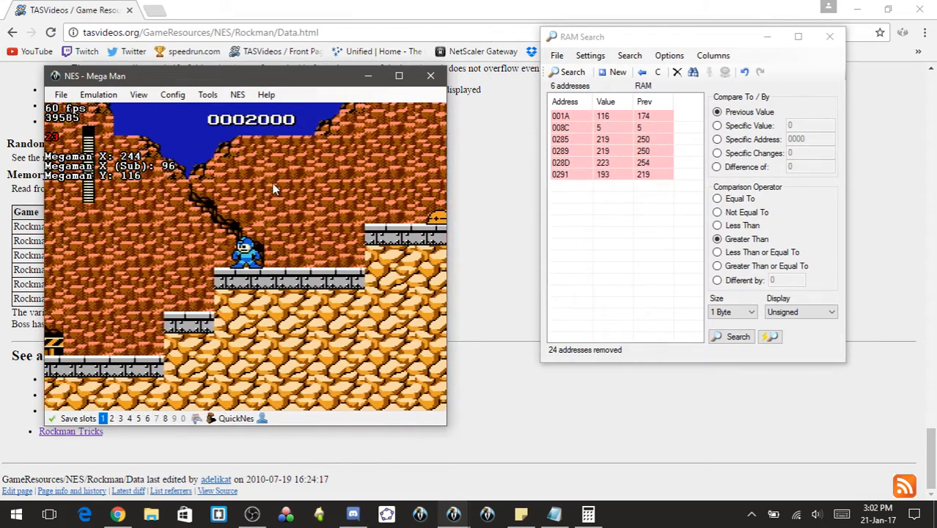
key("Left")
key("Right")
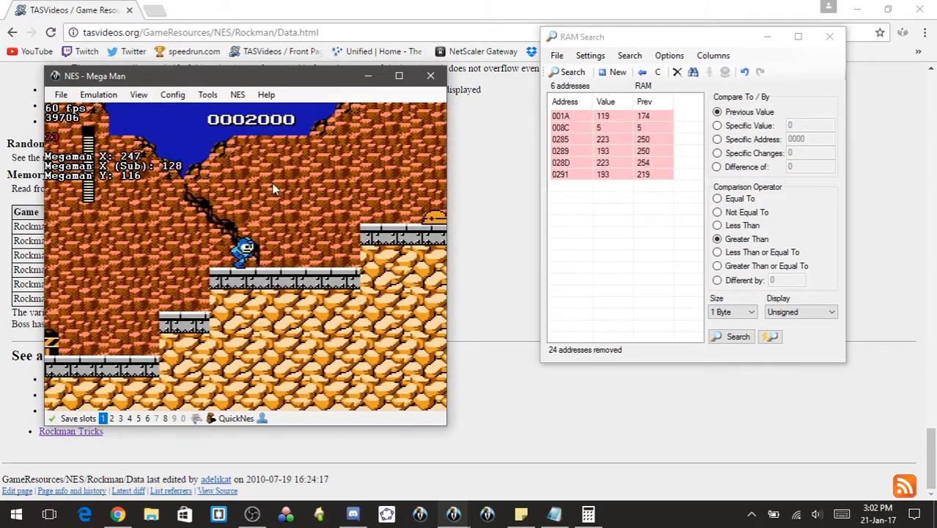
key("Left")
key("Right")
key("Left")
key("Left")
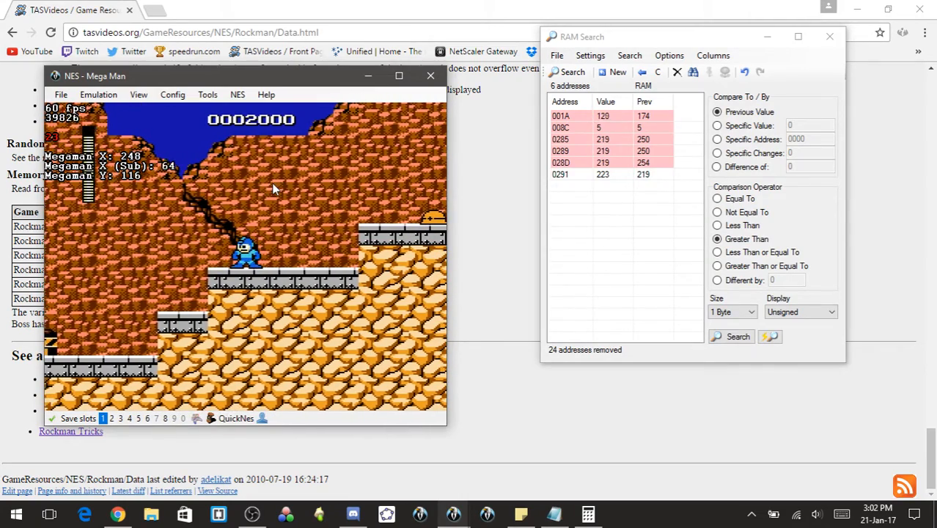
key("Left")
key("Right")
key("Left")
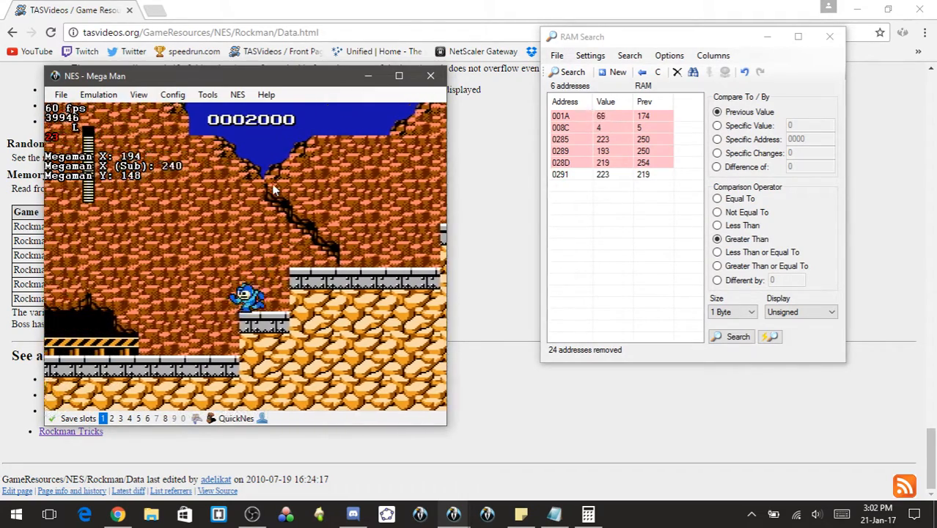
key("Right")
- Remove address 008C from the RAM search results
left_click(610, 129)
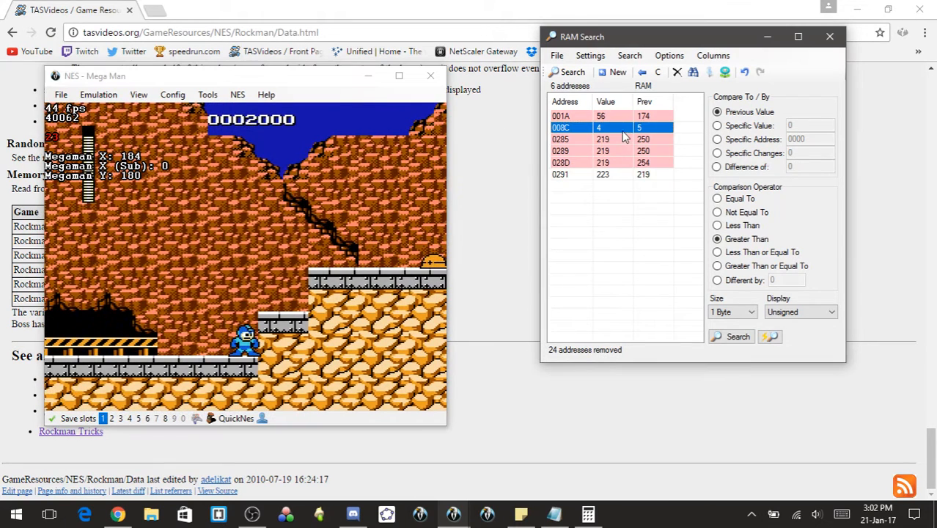
left_click(678, 73)
left_click(304, 331)
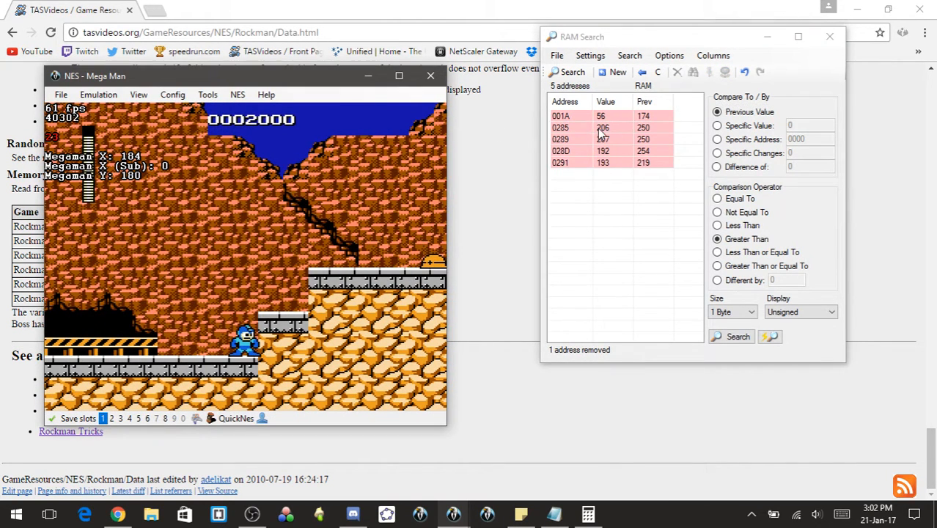
- Remove addresses 0285, 0289, 028D and 0291 from the RAM search results
left_click(622, 131)
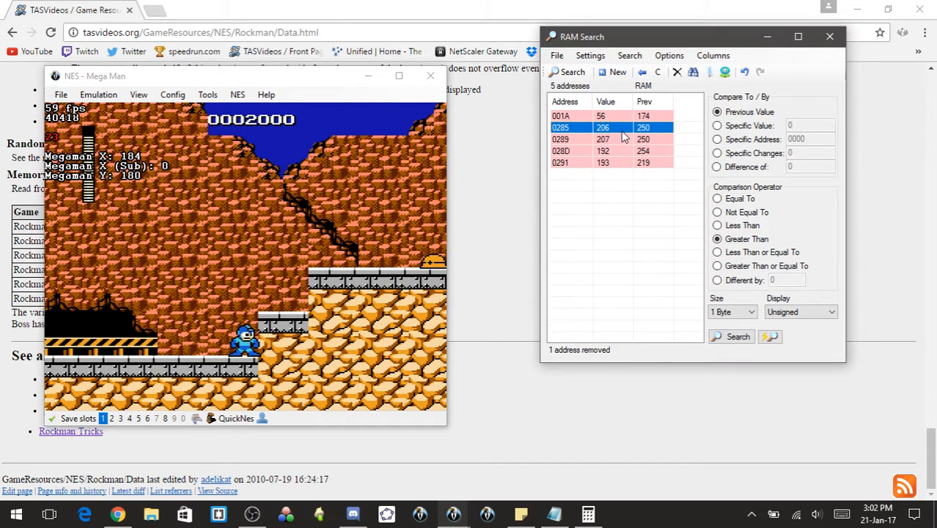
key("shift+Down")
key("shift+Down")
key("shift+Down")
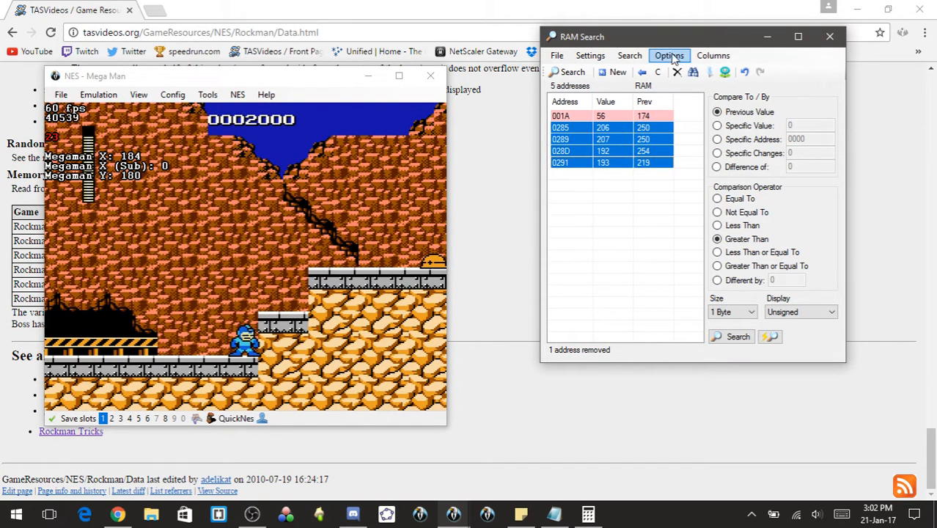
left_click(679, 71)
- Jump and walk Mega Man right and left around the lower ledge and examine how address 001A changes
left_click(331, 228)
key("Right")
key("x")
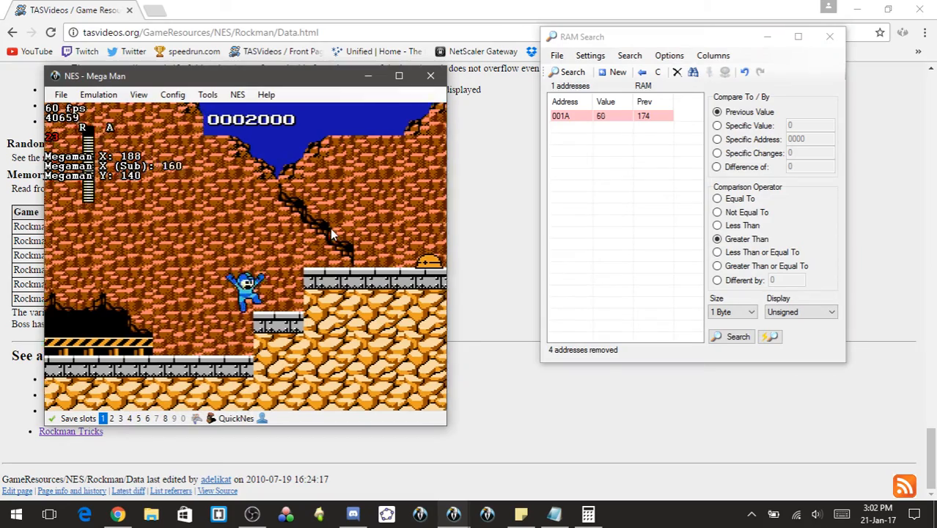
key("Left")
key("Left")
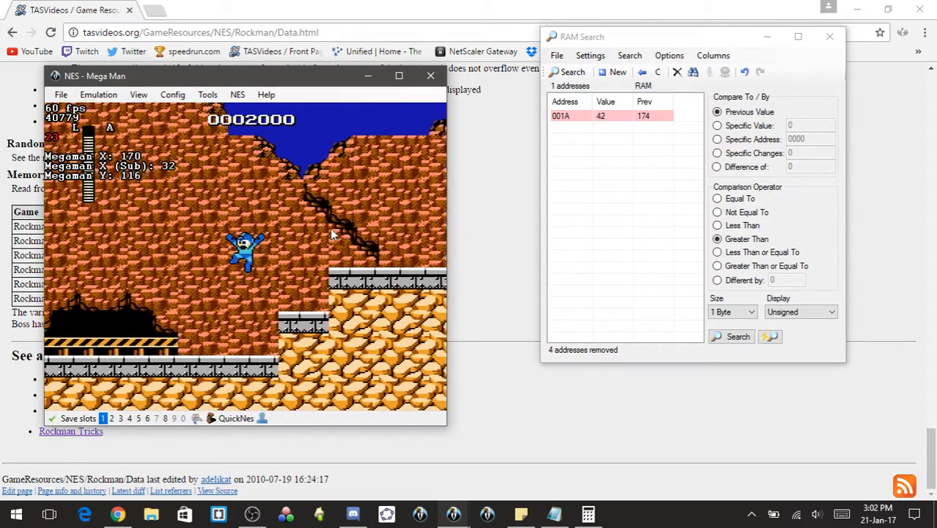
key("Right")
key("Left")
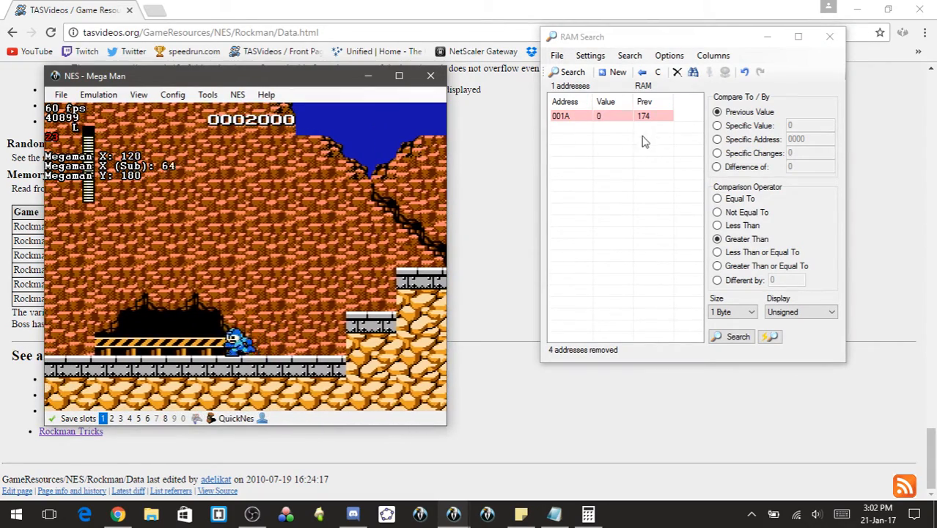
- Freeze address 001A, run Mega Man forward to test its effect on the scrolling, unfreeze it and walk him back
right_click(621, 122)
left_click(663, 205)
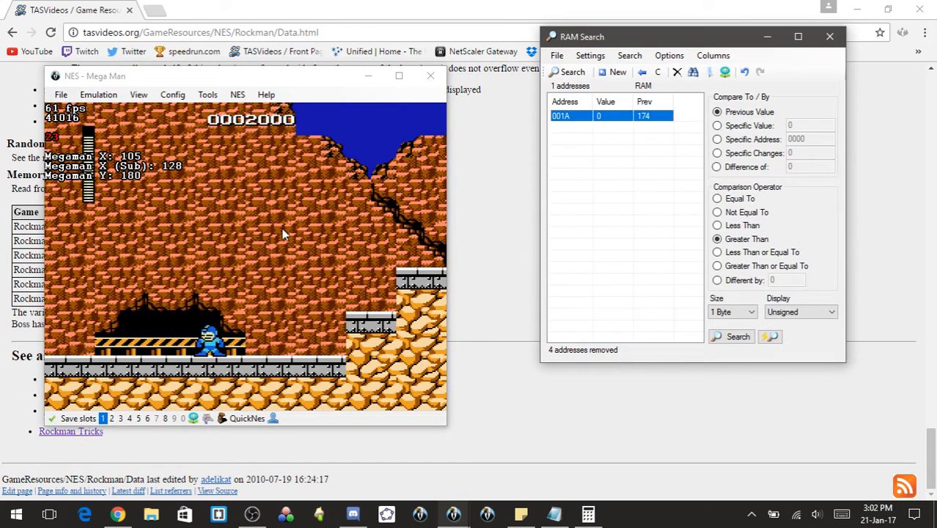
left_click(266, 255)
key("Right")
key("Right")
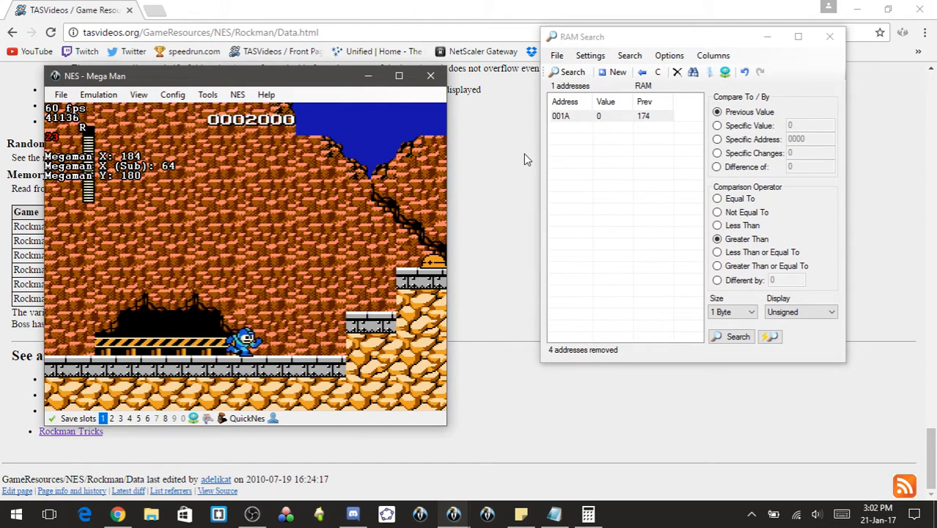
right_click(601, 125)
left_click(648, 208)
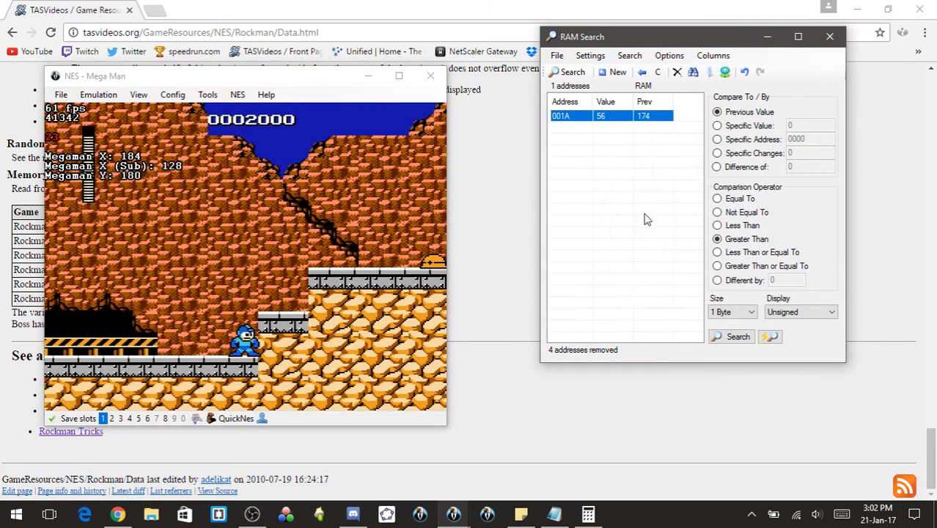
left_click(356, 266)
key("Left")
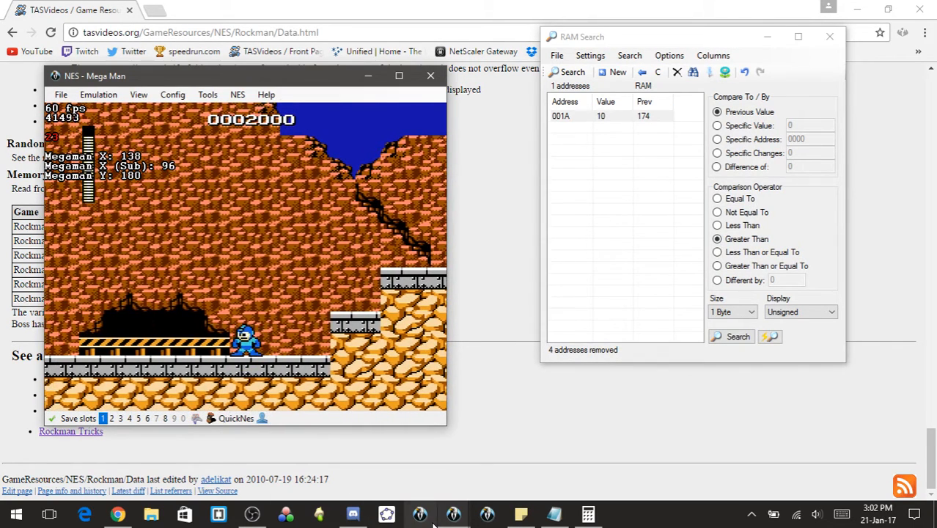
- Bring up RAM Watch, freeze the Megaman Y watch, test Mega Man's jumping and movement with it, and unfreeze it
left_click(453, 513)
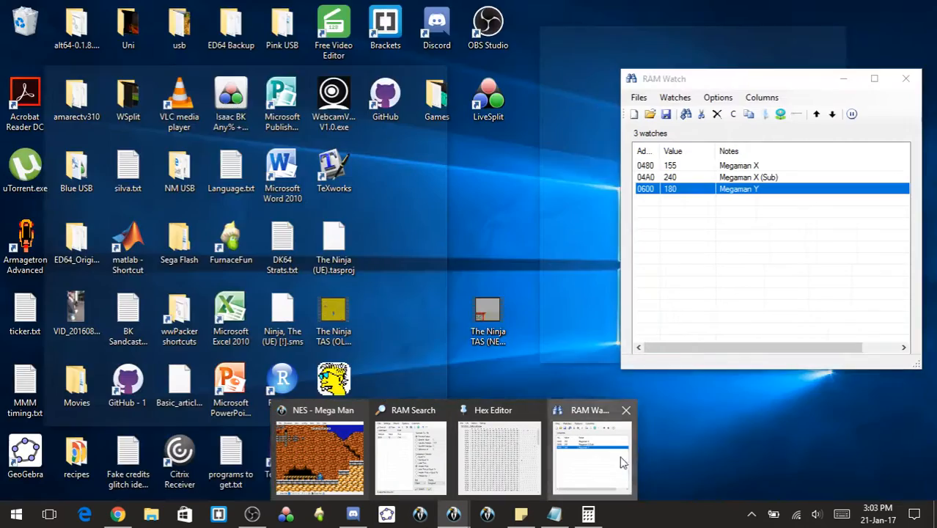
left_click(622, 456)
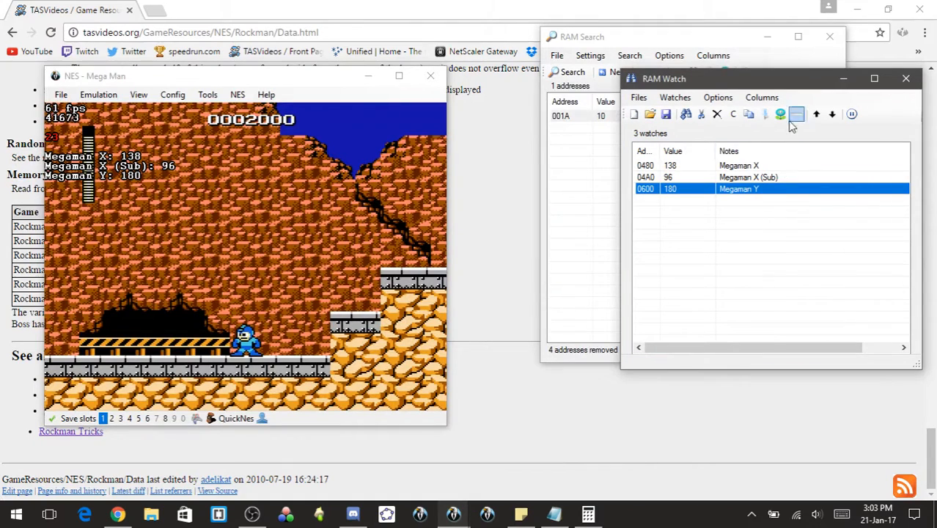
right_click(762, 195)
left_click(789, 261)
left_click(295, 206)
key("Left")
key("f")
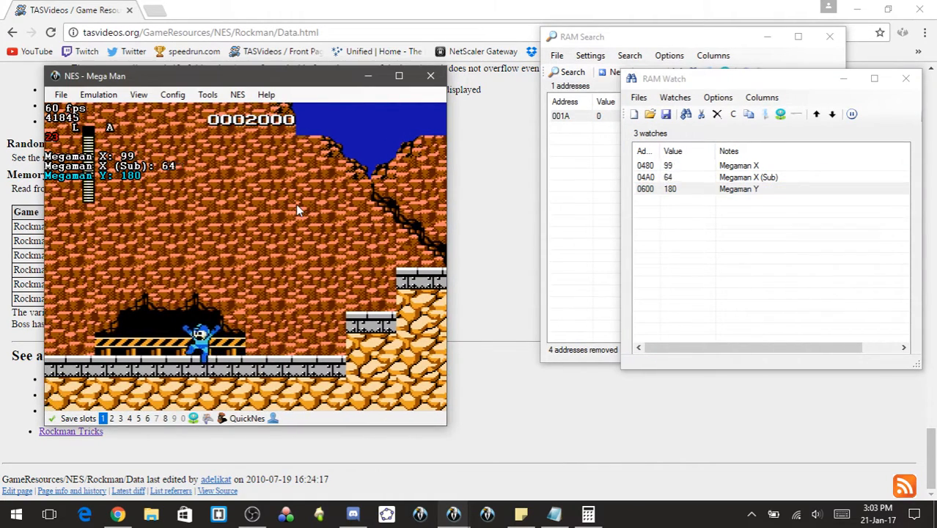
key("Right")
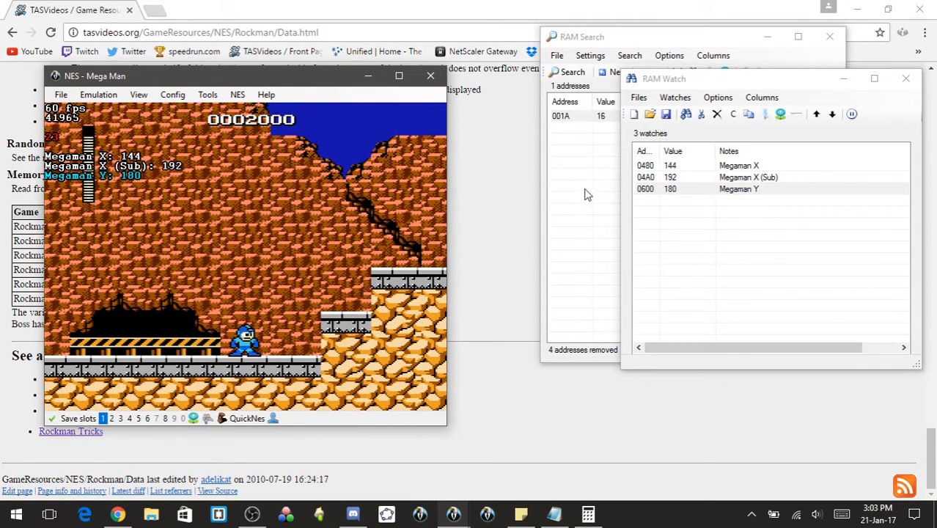
right_click(742, 194)
left_click(783, 276)
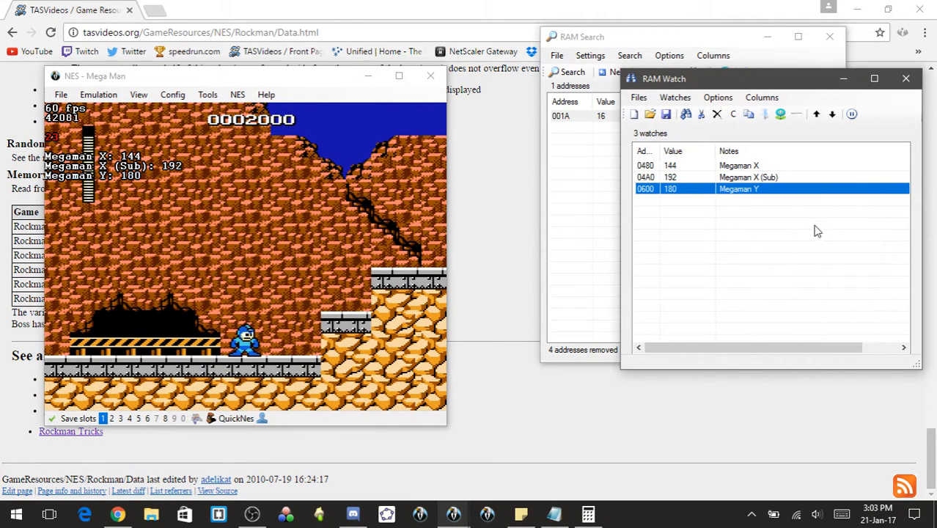
- Add address 001A to RAM Watch and set its note to "Screen X"
left_click(845, 79)
right_click(634, 119)
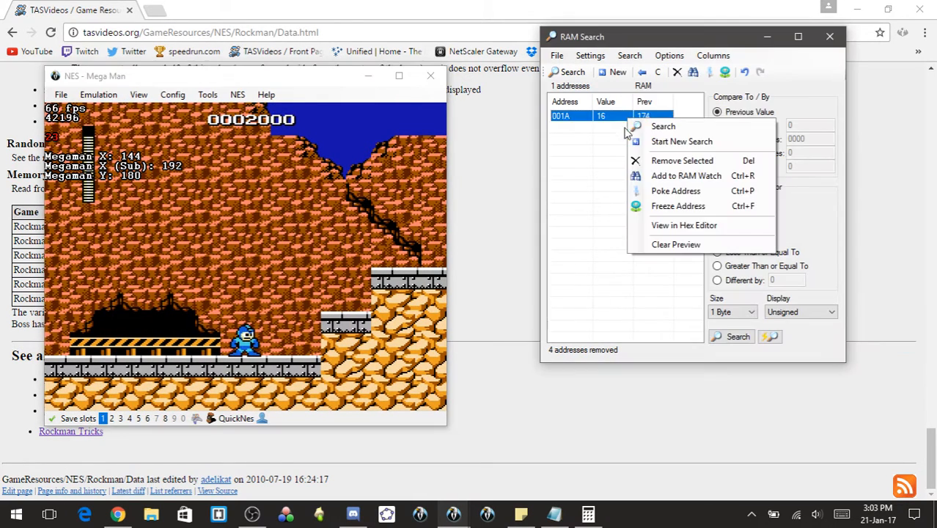
left_click(660, 177)
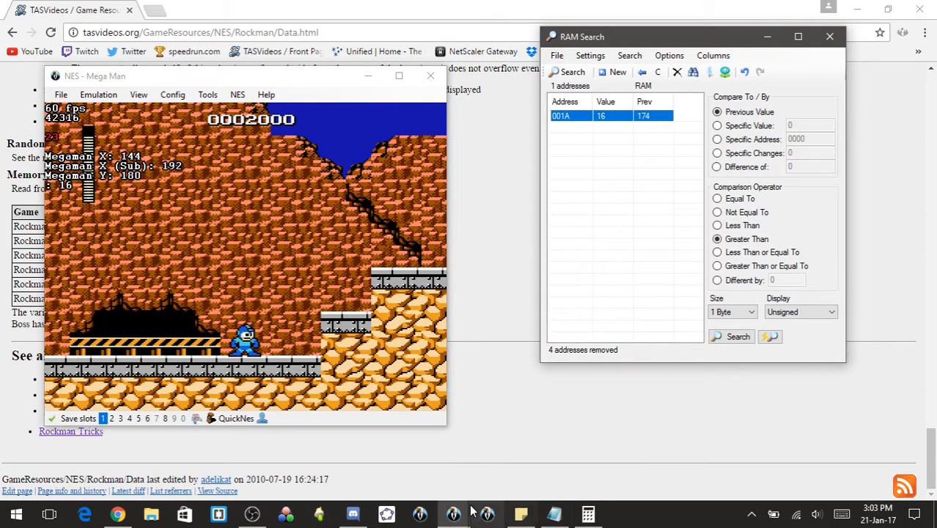
mouse_move(454, 513)
left_click(565, 449)
double_click(732, 201)
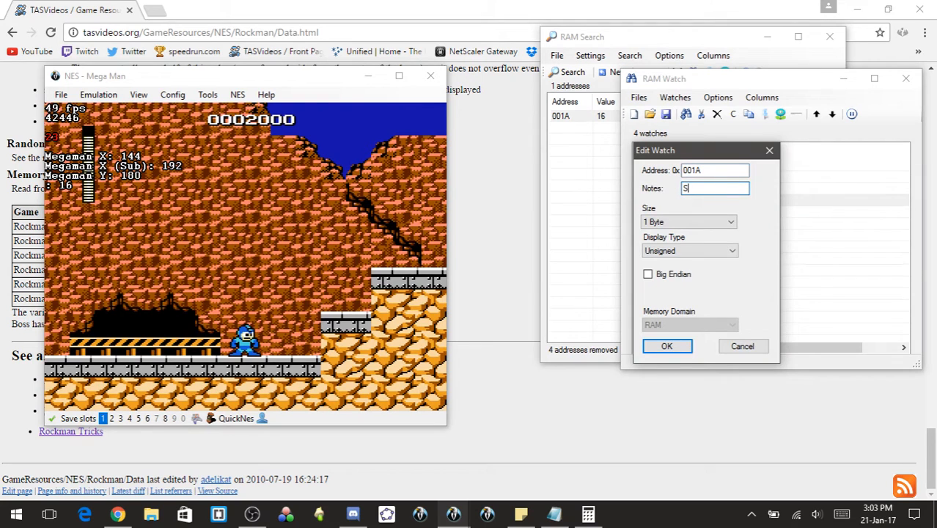
type("Screen X")
key("Return")
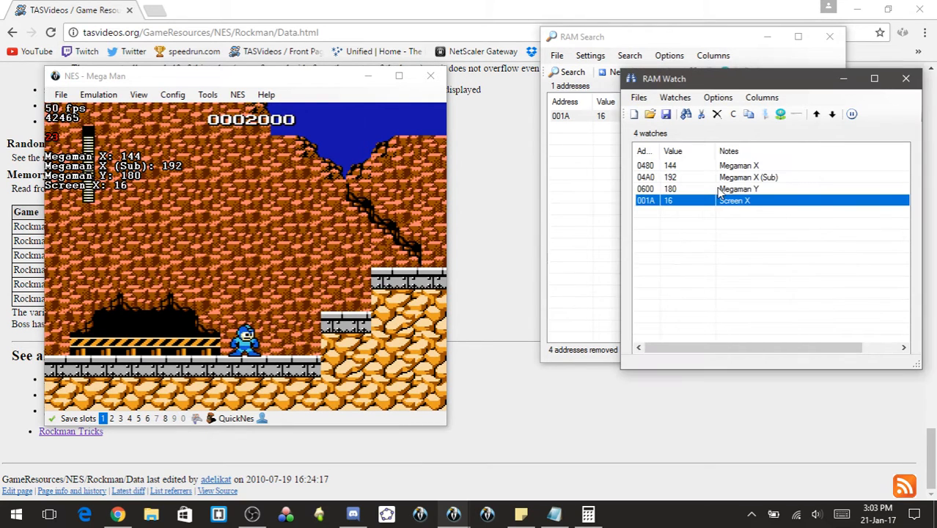
- Walk Mega Man left and right near the level's start and compare how Screen X and Megaman X change
left_click(247, 194)
key("Left")
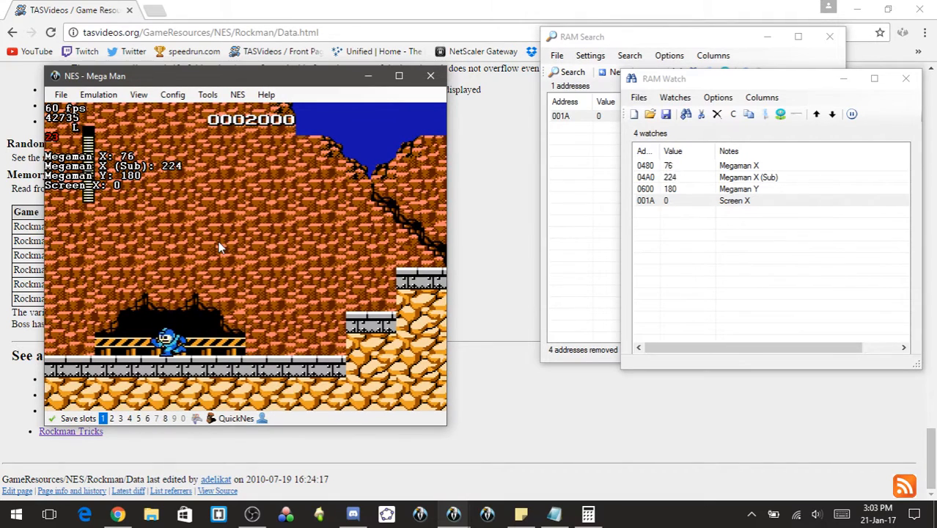
key("Right")
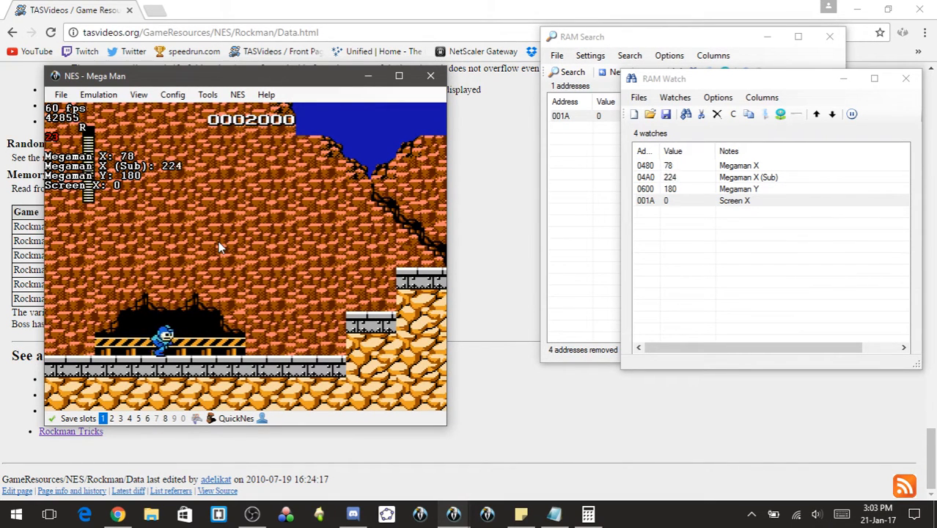
key("Left")
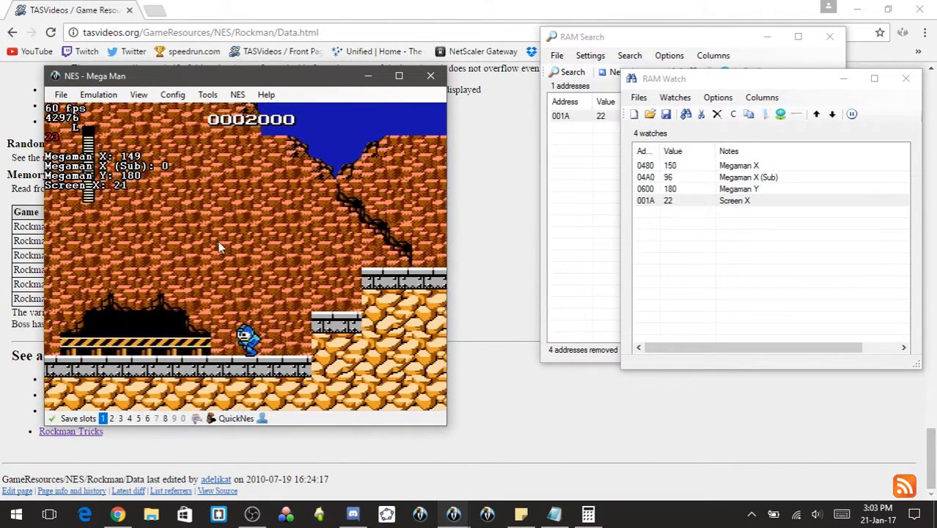
key("Left")
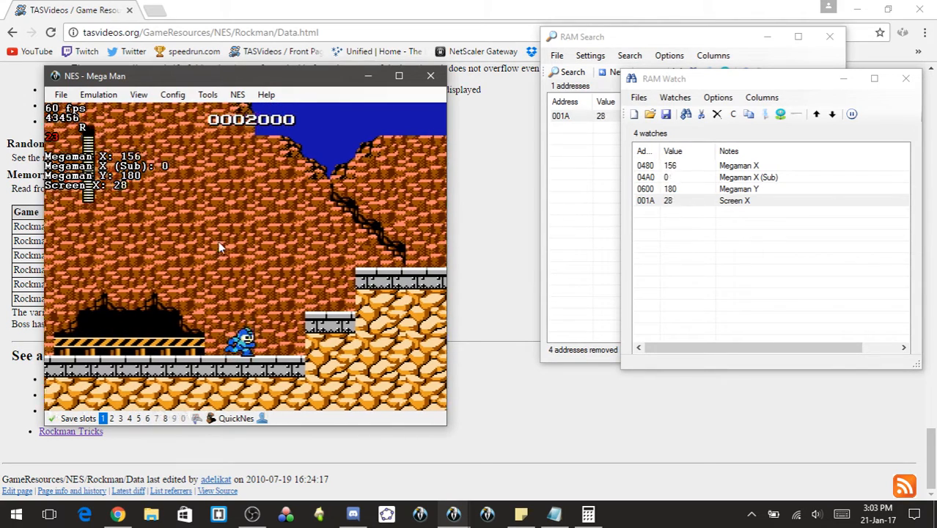
- Climb Mega Man up the ledges, shooting the enemy, and move him back and forth while comparing Screen X with Megaman X
key("x")
key("x")
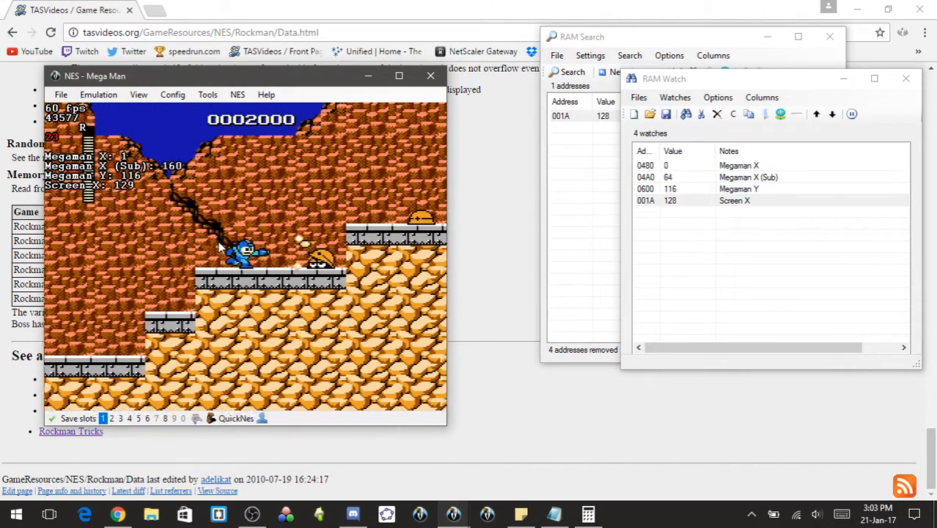
key("z")
key("Right")
key("x")
key("z")
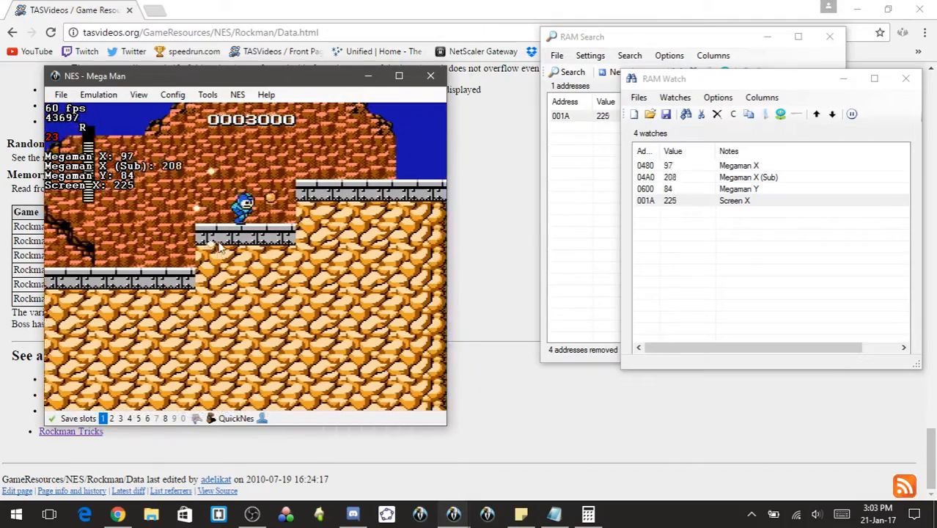
key("Left")
key("Right")
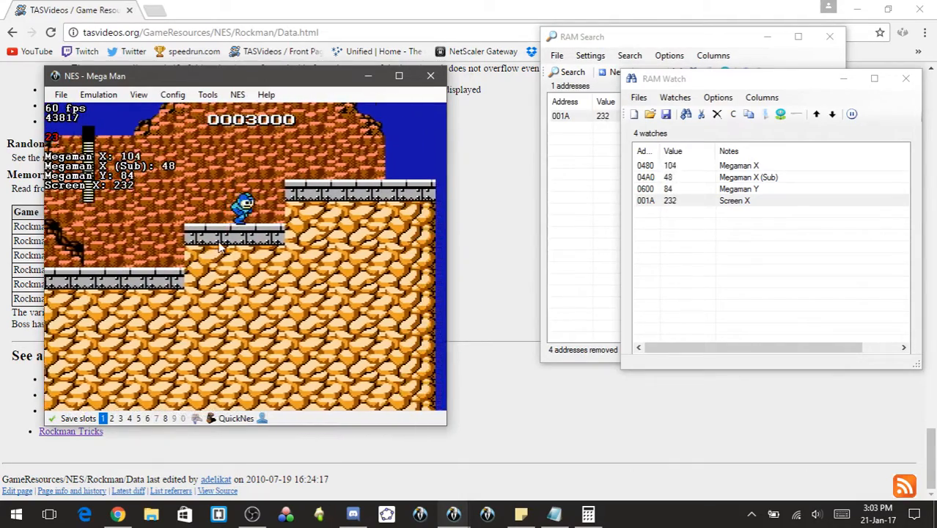
key("Left")
key("Right")
key("Left")
key("Left")
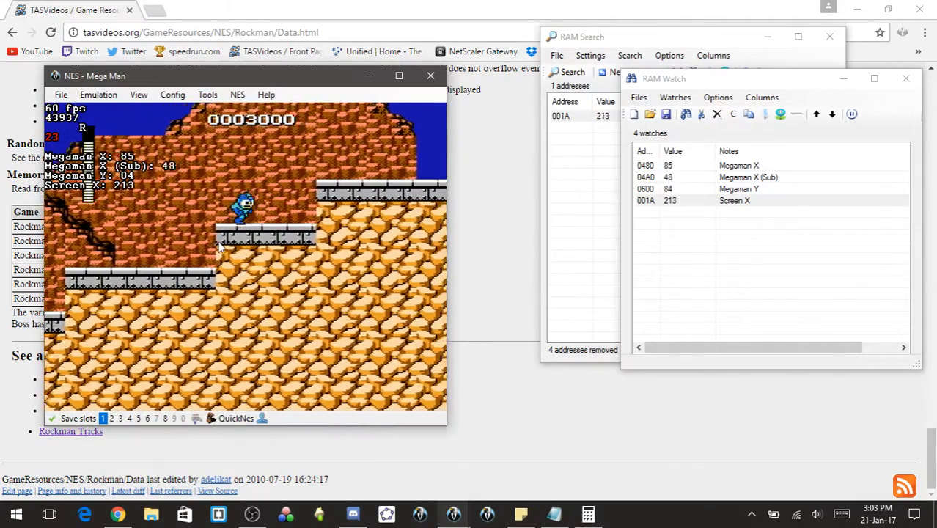
- Bring Mega Man back to the level's start, up the ledges once more and back again, watching Screen X
key("Left")
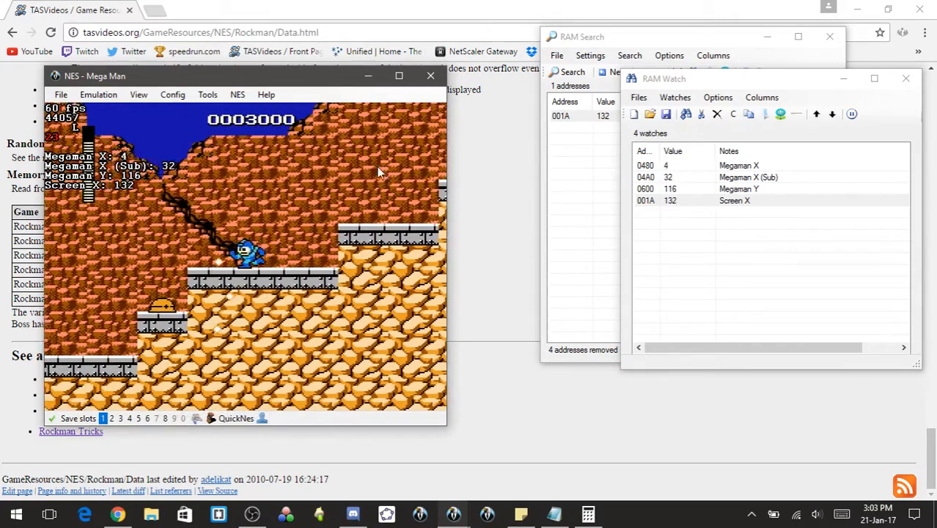
key("Left")
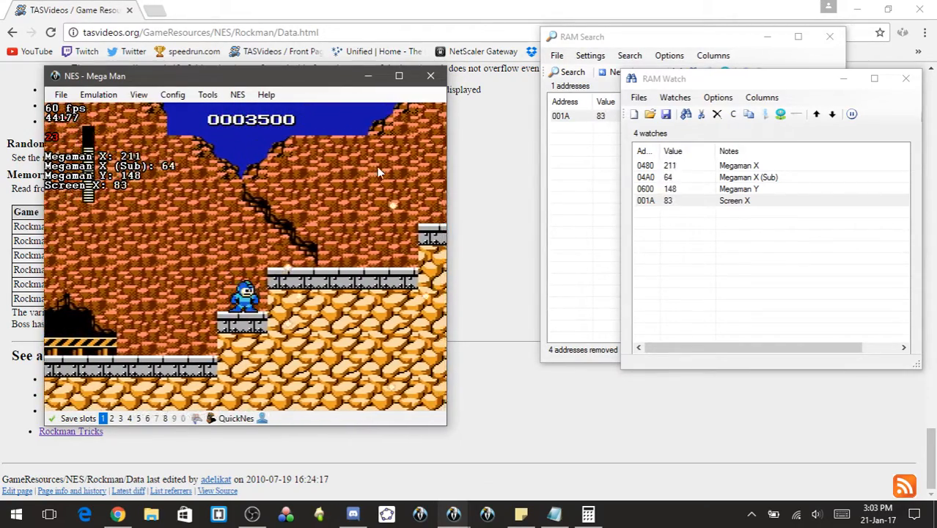
key("x")
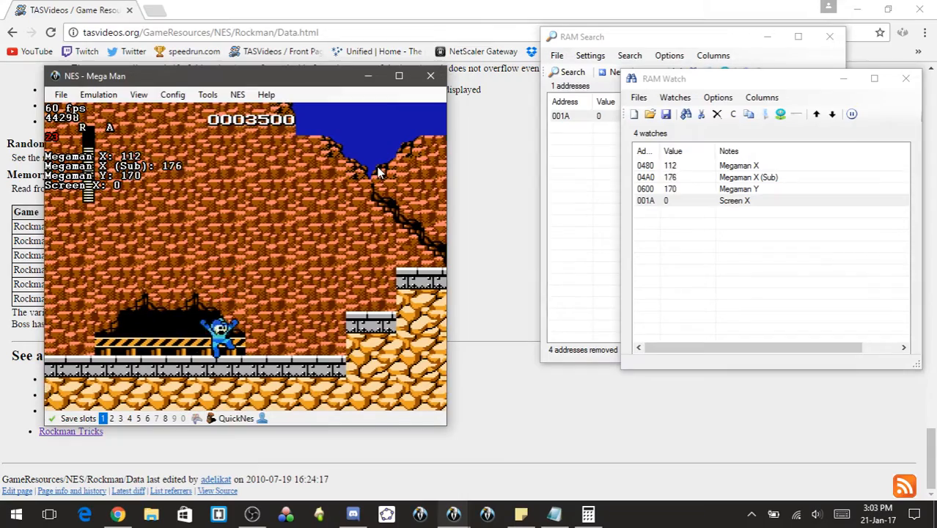
key("Right")
key("x")
key("Right")
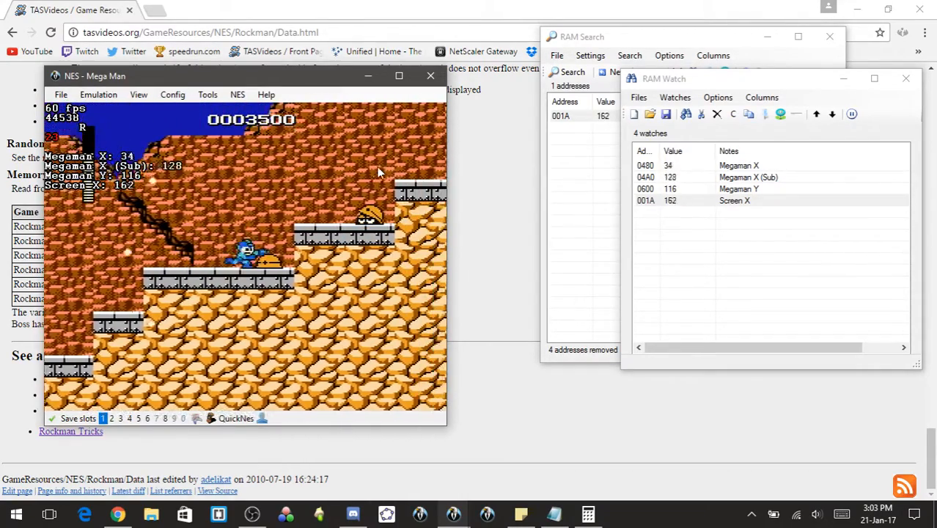
key("x")
key("Left")
key("Left")
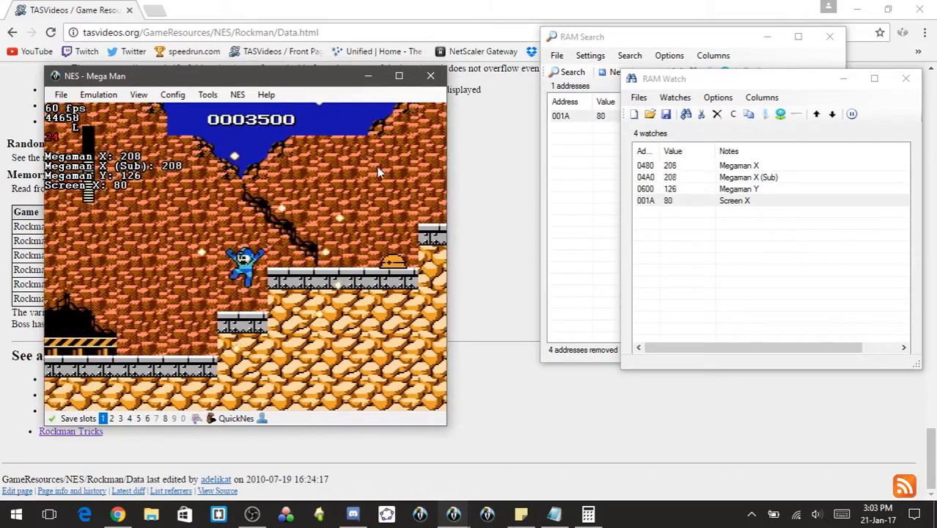
key("Left")
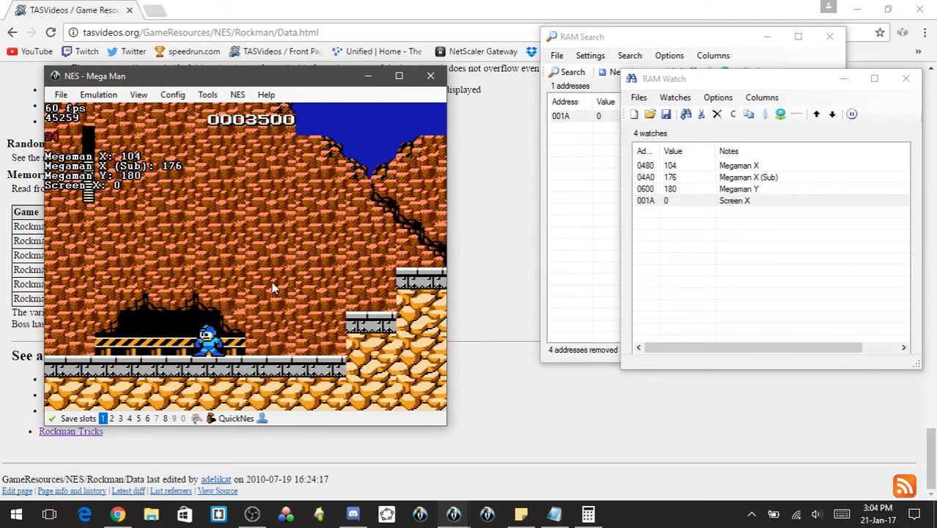
key("Left")
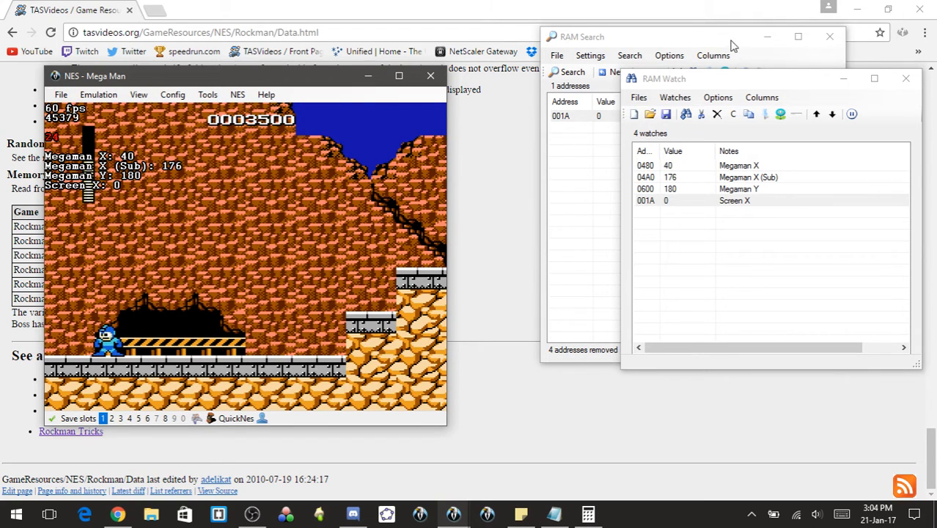
- Start a new RAM search and enable automatic searching for addresses greater than their previous value
left_click(690, 42)
left_click(614, 71)
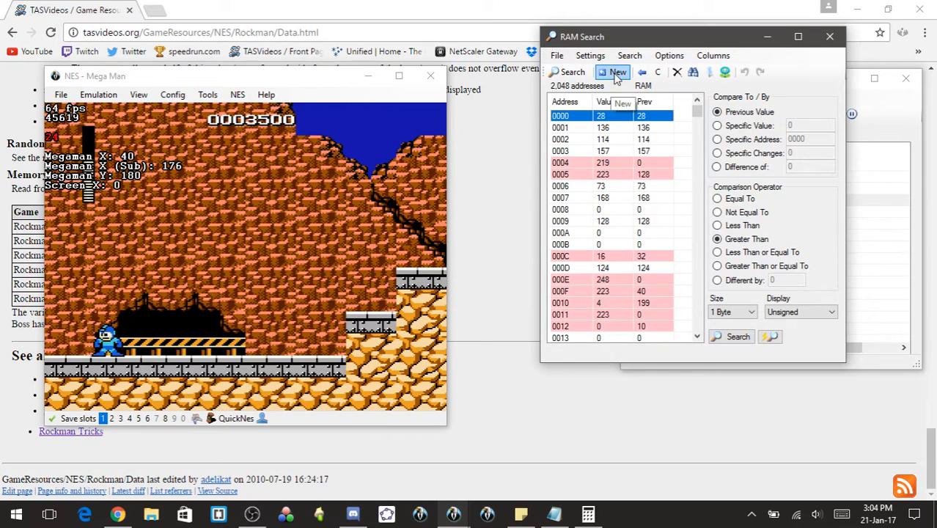
left_click(769, 336)
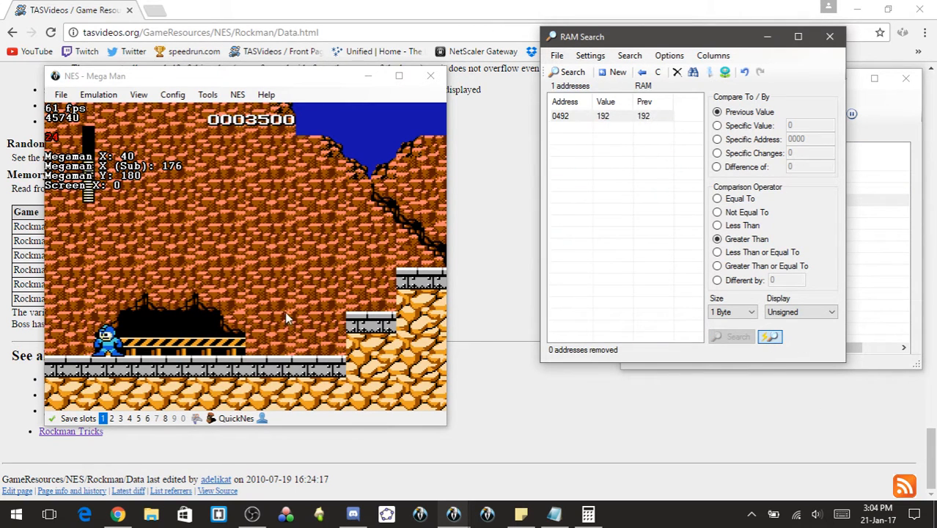
- Start a new RAM search for values equal to the previous ones, auto-filter it while Mega Man jumps in place, and stop the automatic searching
left_click(617, 77)
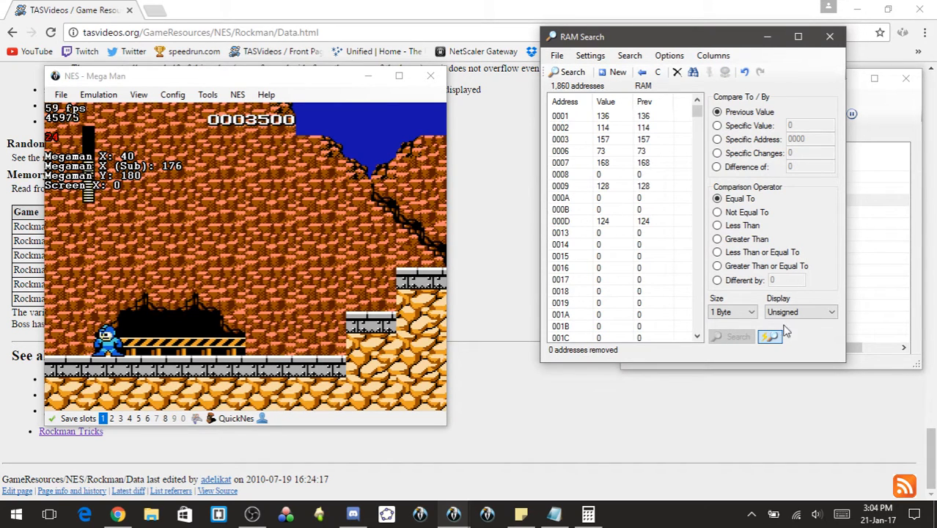
left_click(246, 288)
left_click(842, 79)
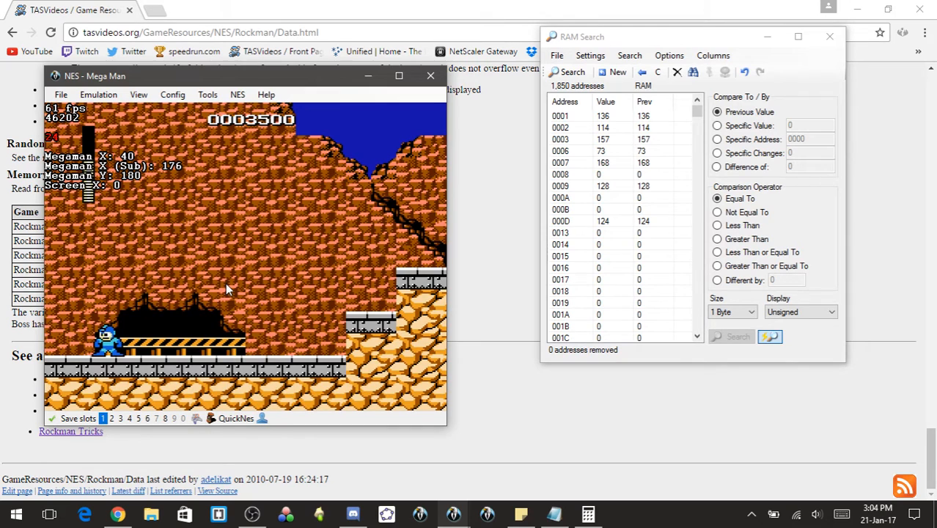
key("x")
key("x")
key("x")
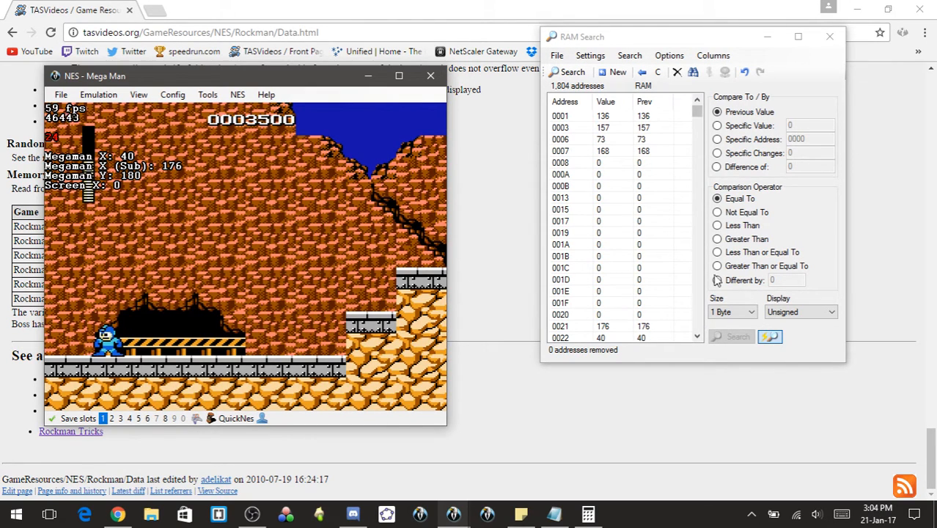
left_click(770, 340)
left_click(115, 272)
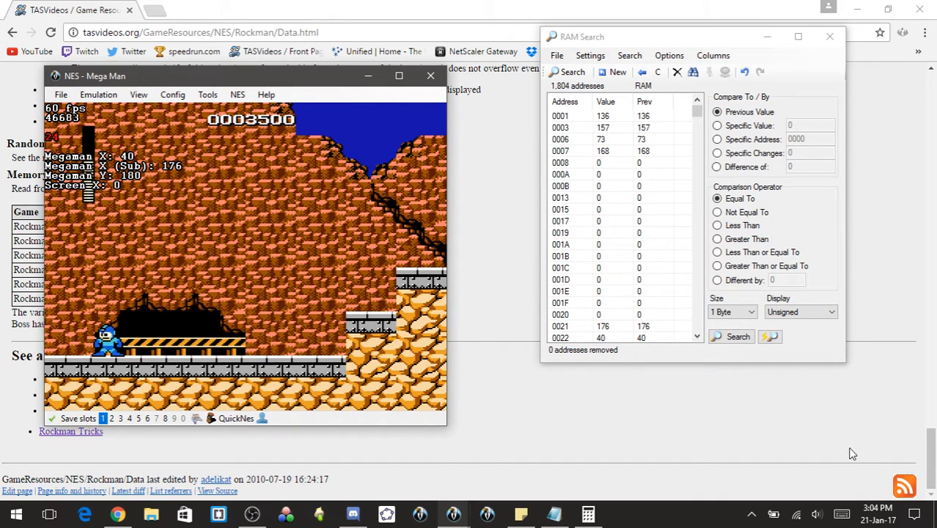
- Walk Mega Man right to the middle of the striped barrier and search for values equal to the previous ones
key("Right")
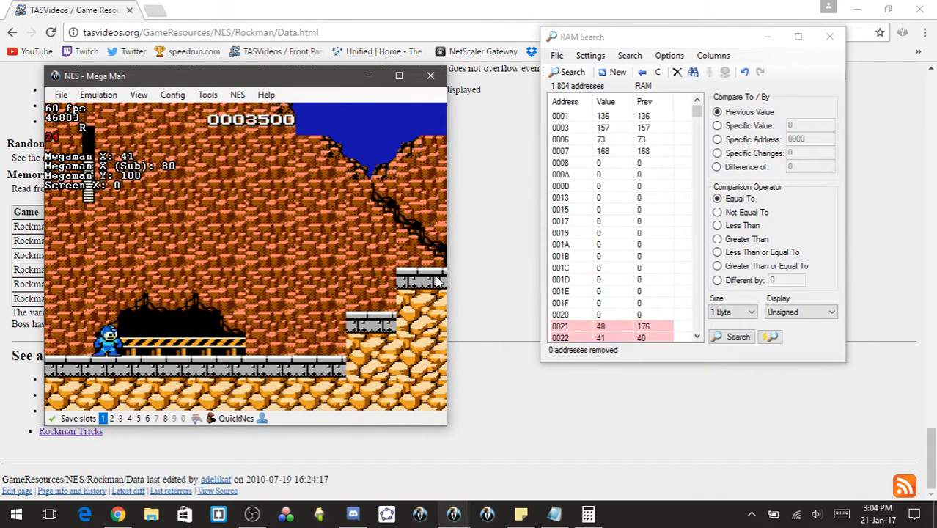
left_click(572, 72)
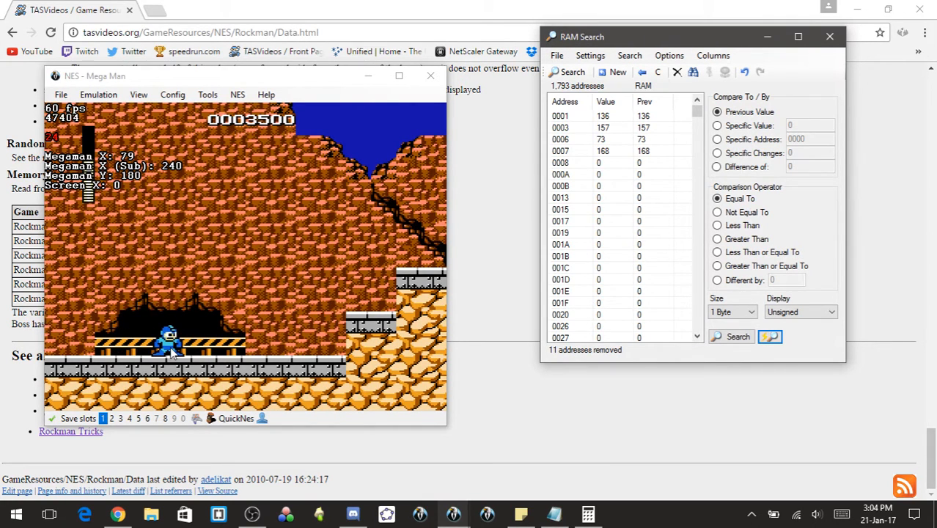
left_click(207, 269)
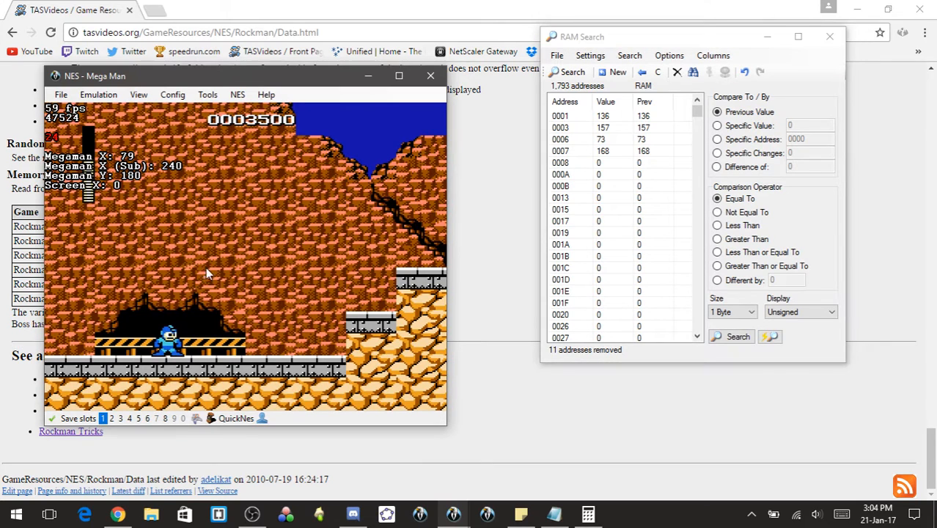
- Pause the game while Mega Man is walking right and search for values not equal to the previous ones
key("Right")
key("Pause")
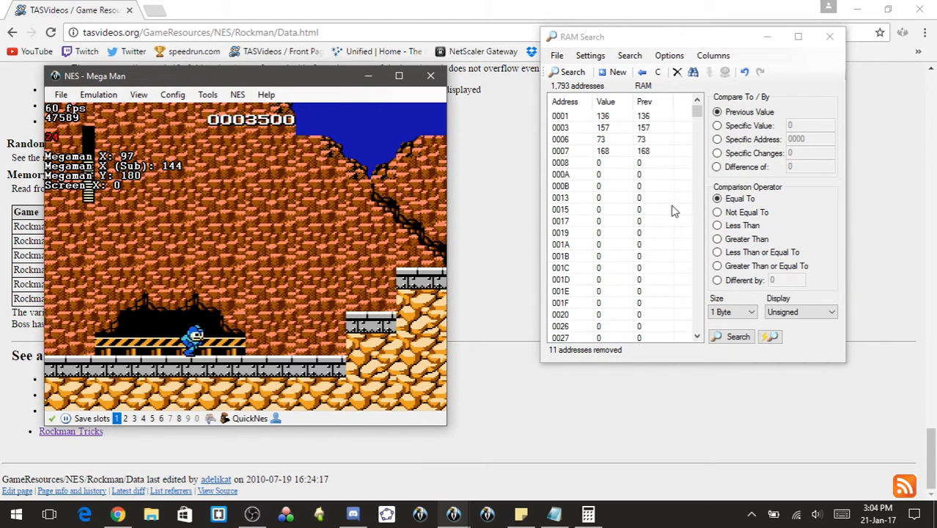
left_click(719, 213)
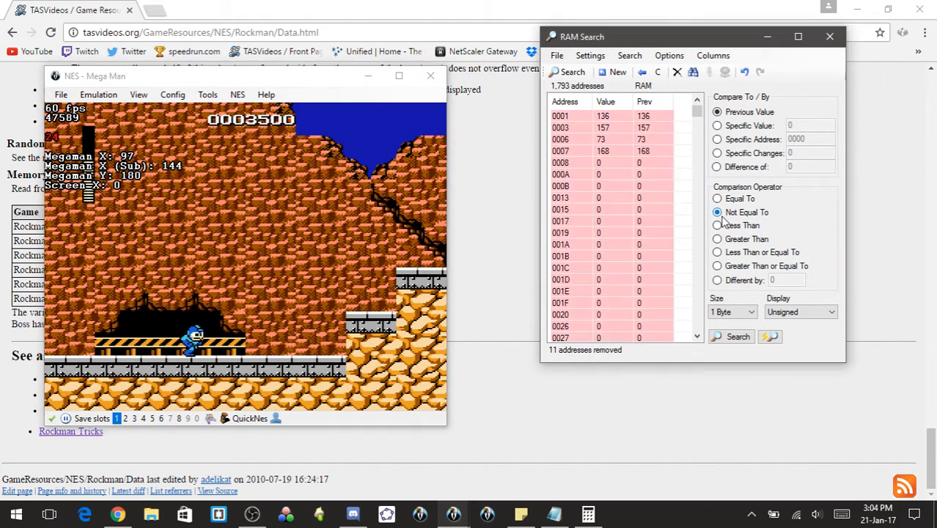
left_click(569, 72)
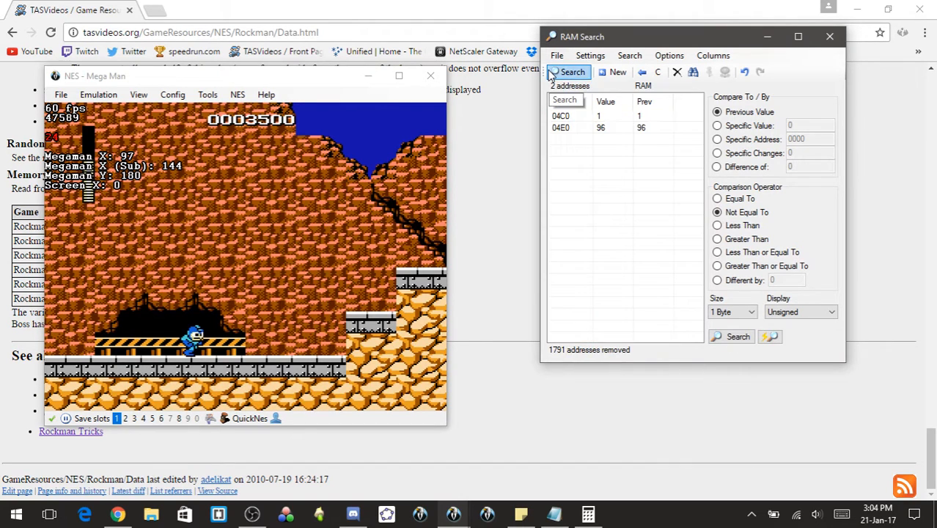
- Resume the game and walk Mega Man left and right, watching how addresses 04C0 and 04E0 react
left_click(393, 174)
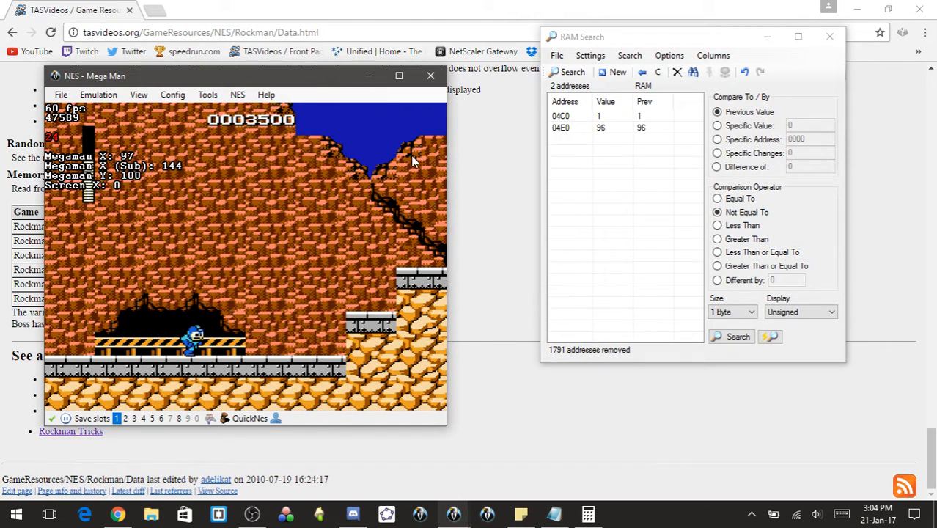
key("Pause")
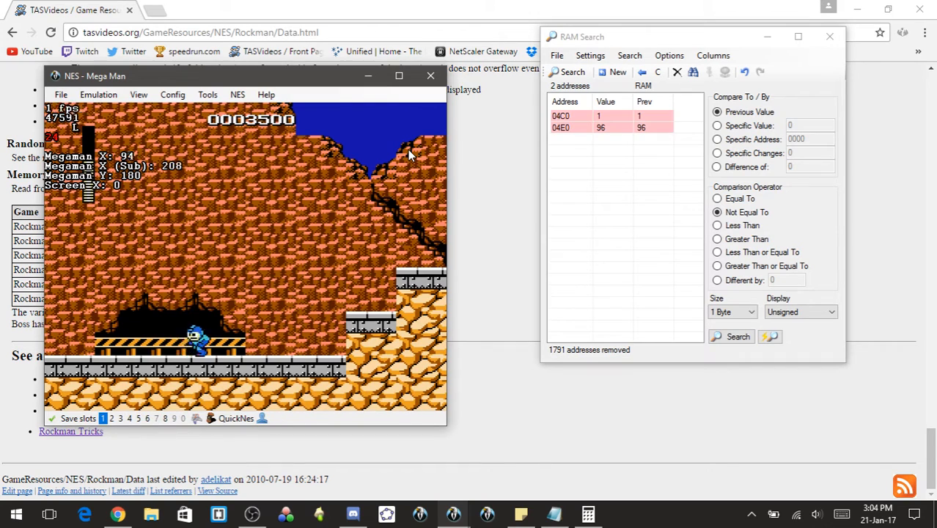
key("Left")
key("Right")
key("Left")
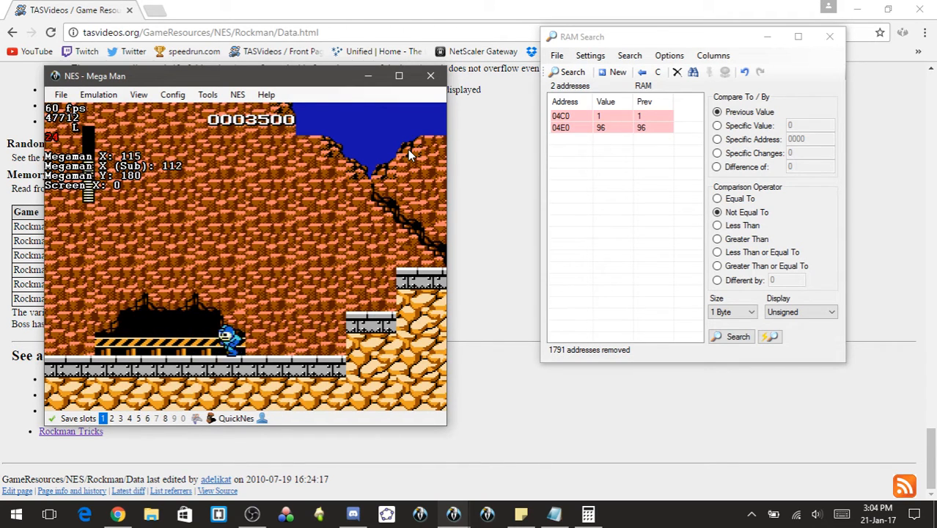
key("Right")
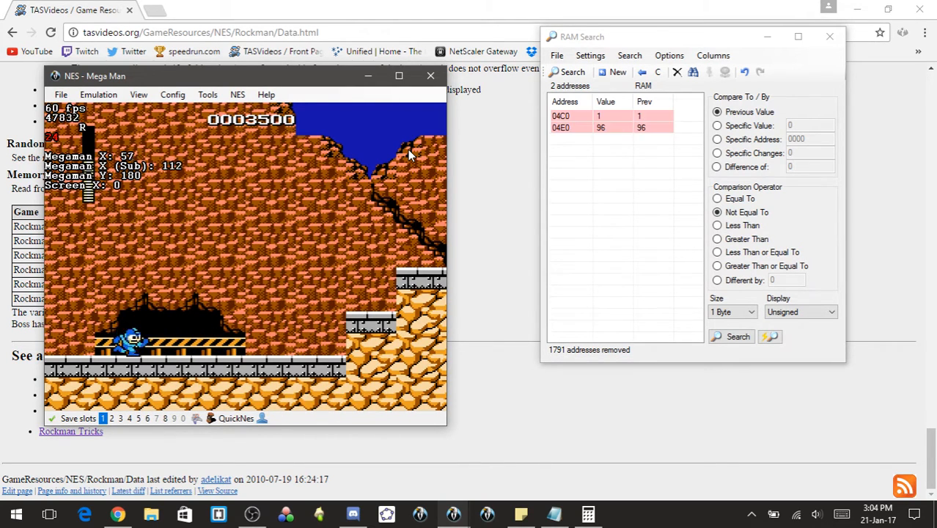
key("Left")
key("Right")
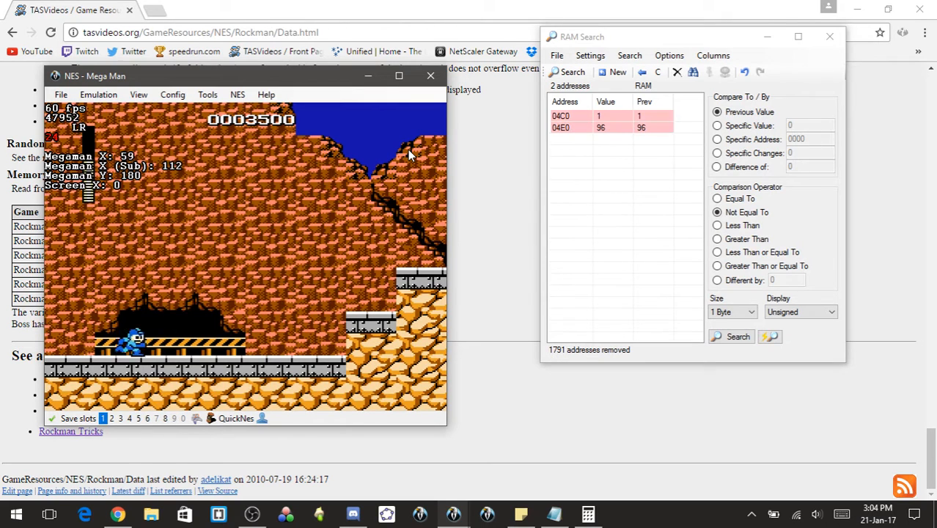
- Turn and jump Mega Man near the level's start, checking 04C0 and 04E0 in the air and on the ground
key("Left")
key("Right")
key("x")
key("Left")
key("x")
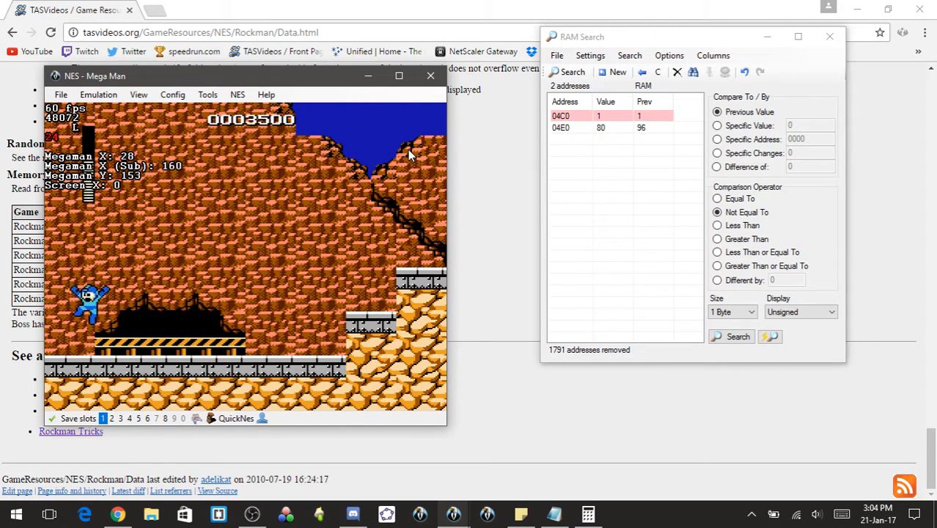
key("Right")
key("Left")
key("Right")
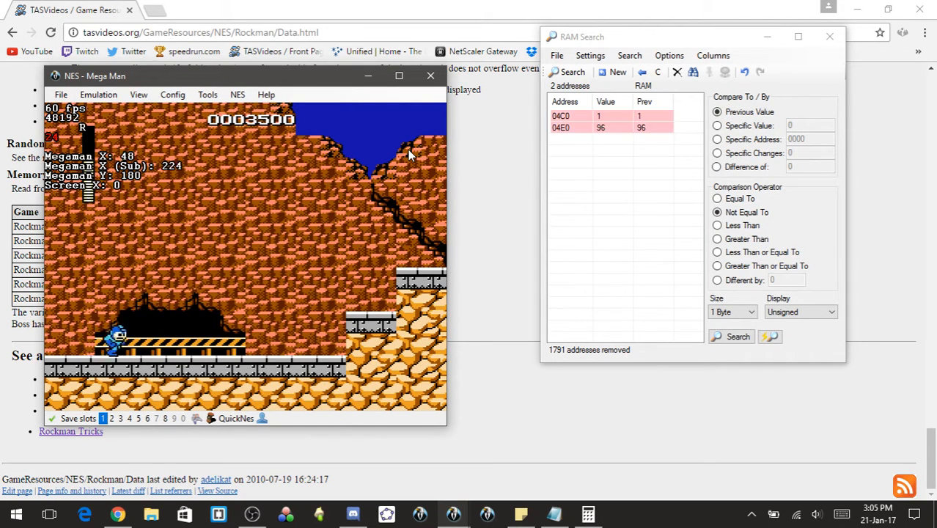
key("Left")
left_click(591, 118)
key("Left")
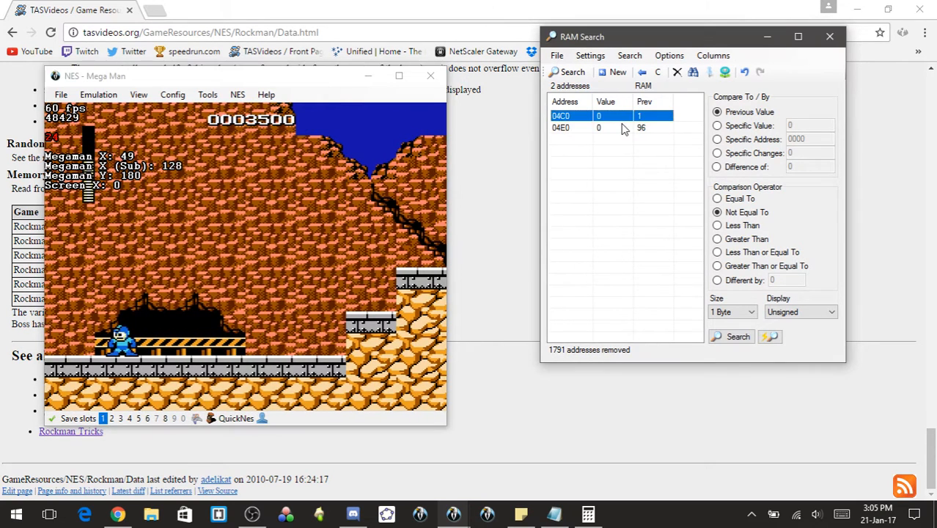
- Walk Mega Man back and forth again, comparing 04C0 and 04E0 while moving and standing still
left_click(393, 210)
key("Right")
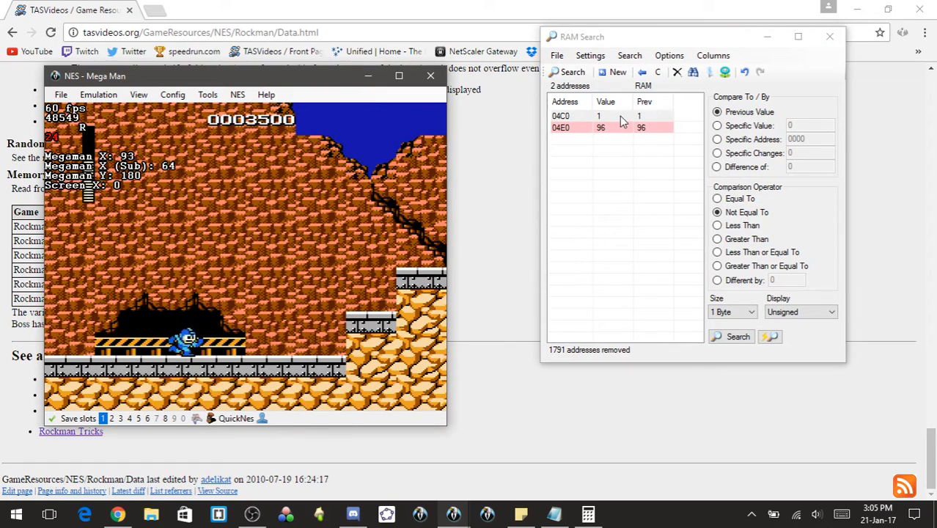
key("Left")
key("Right")
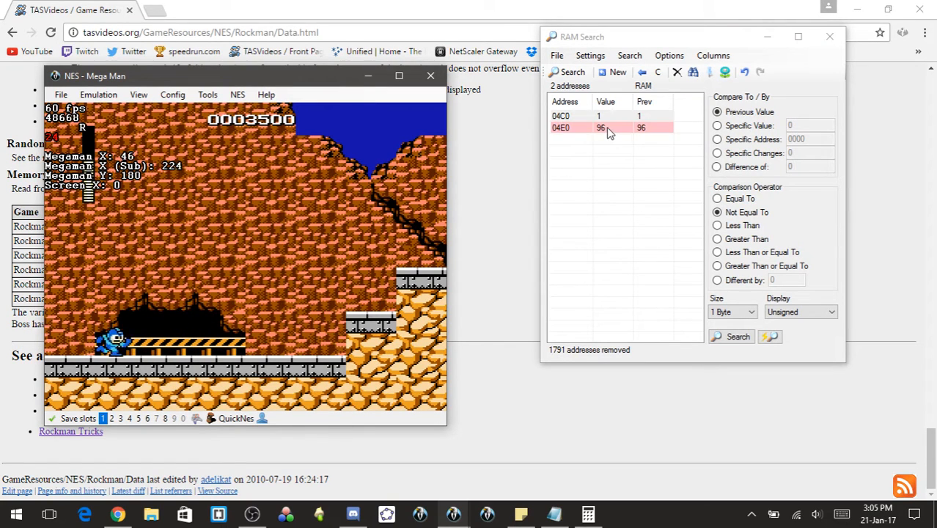
key("Left")
key("Right")
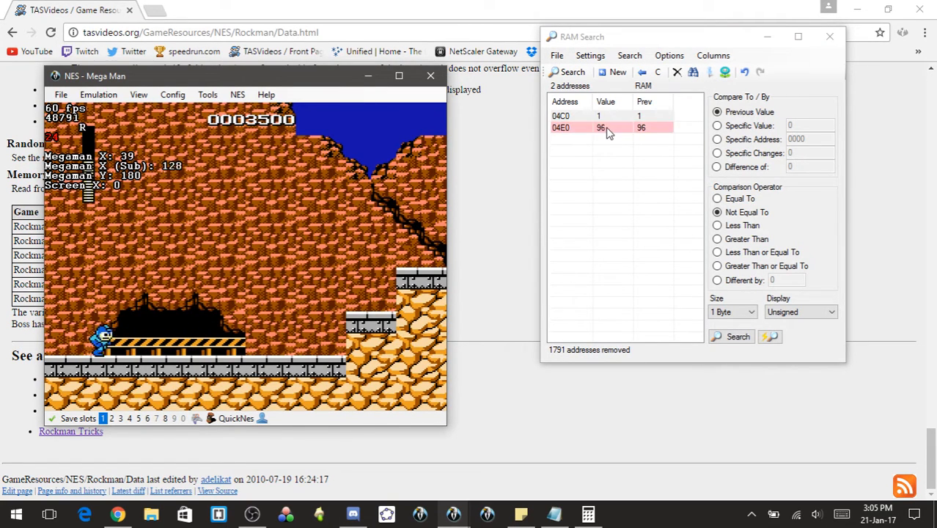
key("Left")
- Add addresses 04C0 and 04E0 to the RAM Watch
right_click(613, 118)
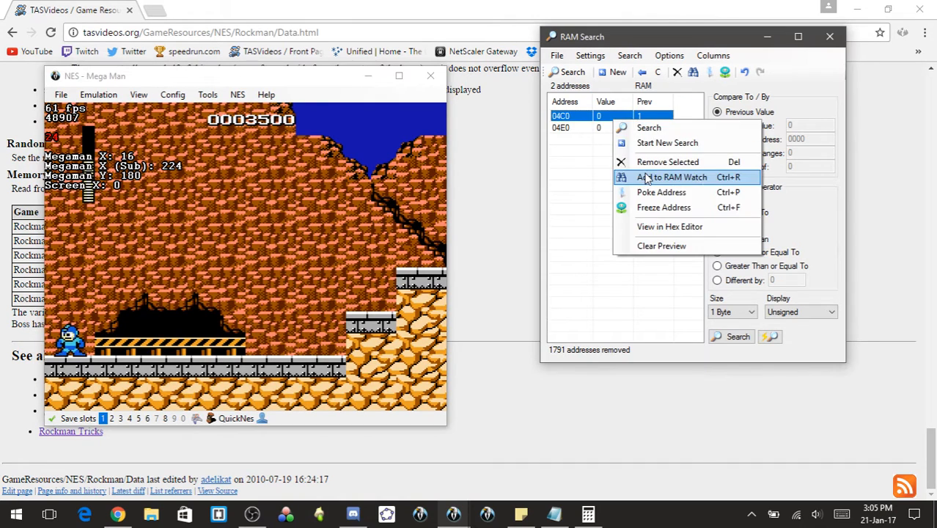
right_click(614, 129)
right_click(615, 128)
left_click(656, 188)
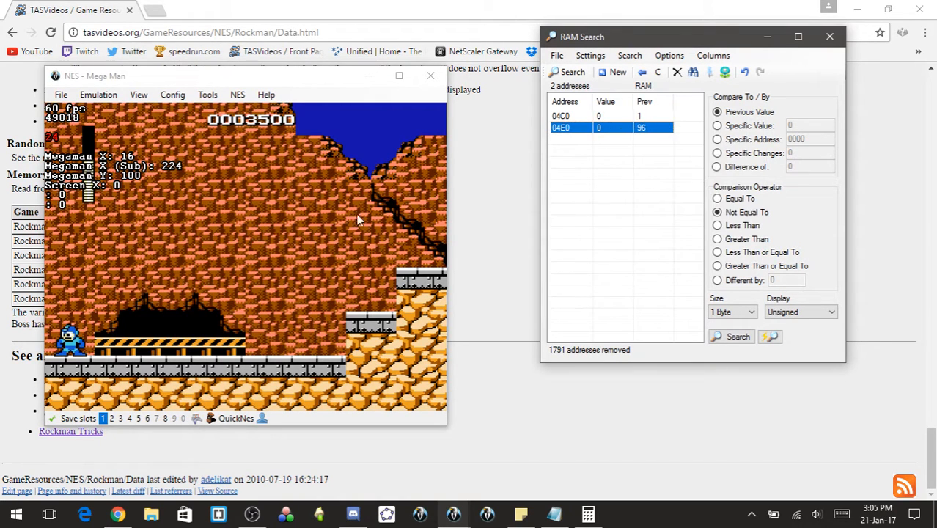
- Nudge Mega Man right and left in short taps, examining how the two new on-screen watches change
left_click(331, 216)
key("Right")
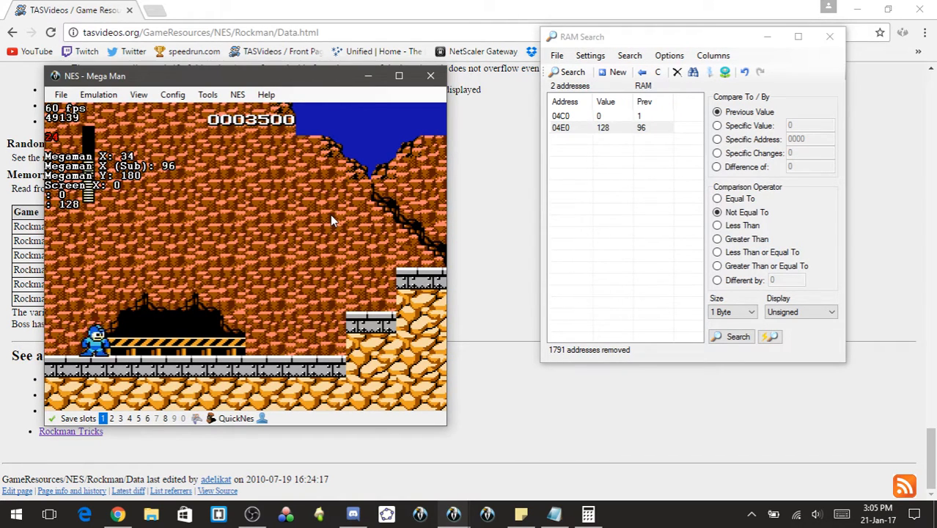
key("Right")
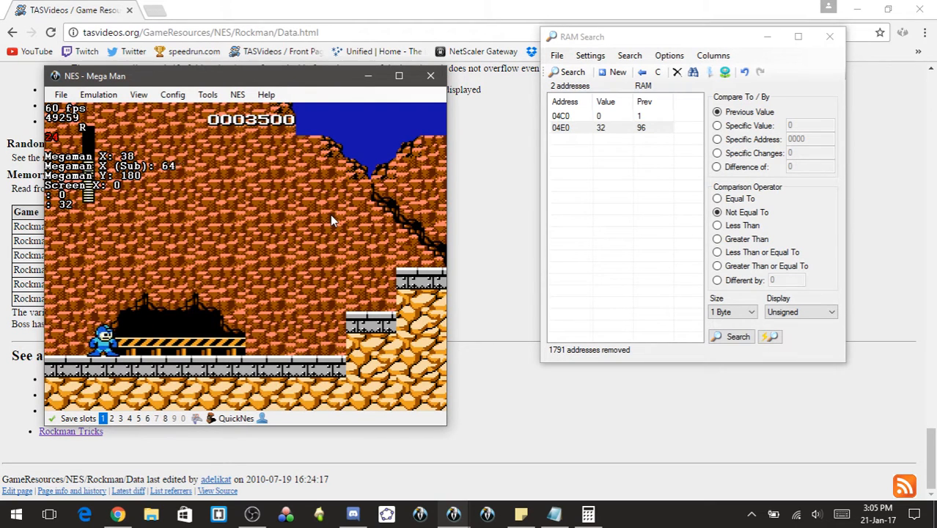
key("Right")
key("Left")
key("Right")
key("Right")
key("Left")
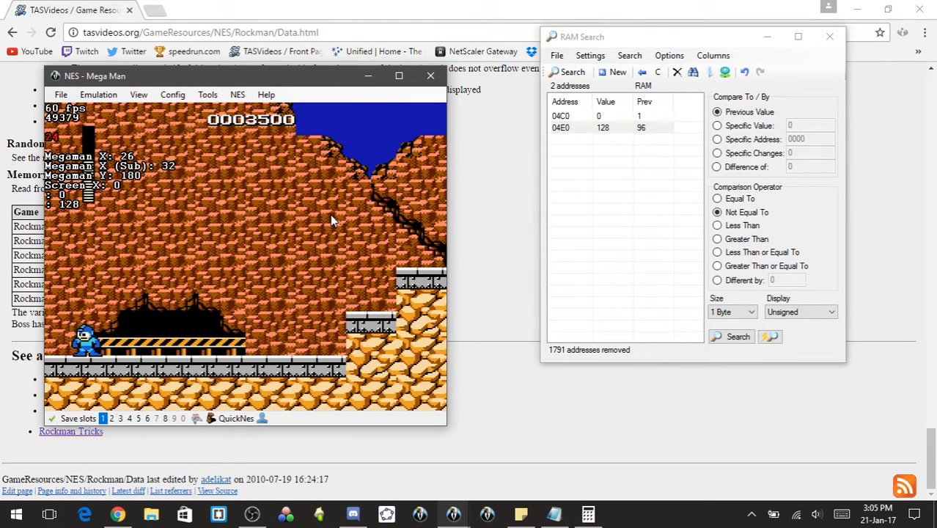
key("Right")
key("Left")
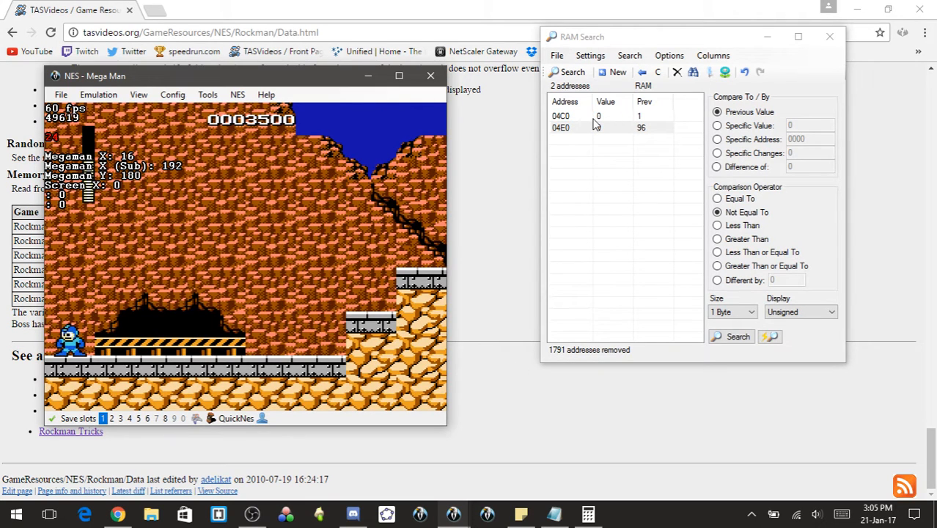
- Walk Mega Man in longer runs in both directions, examining the two new watches at full walking speed
key("Right")
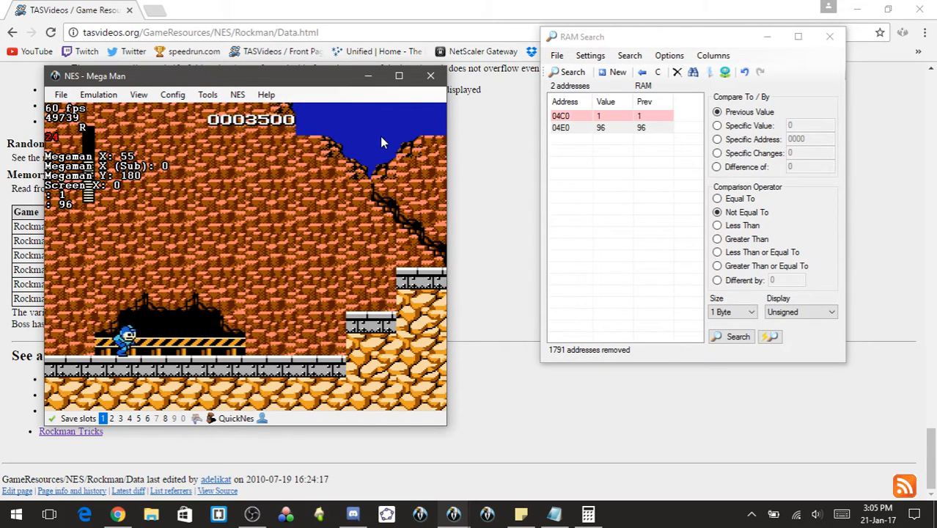
key("Left")
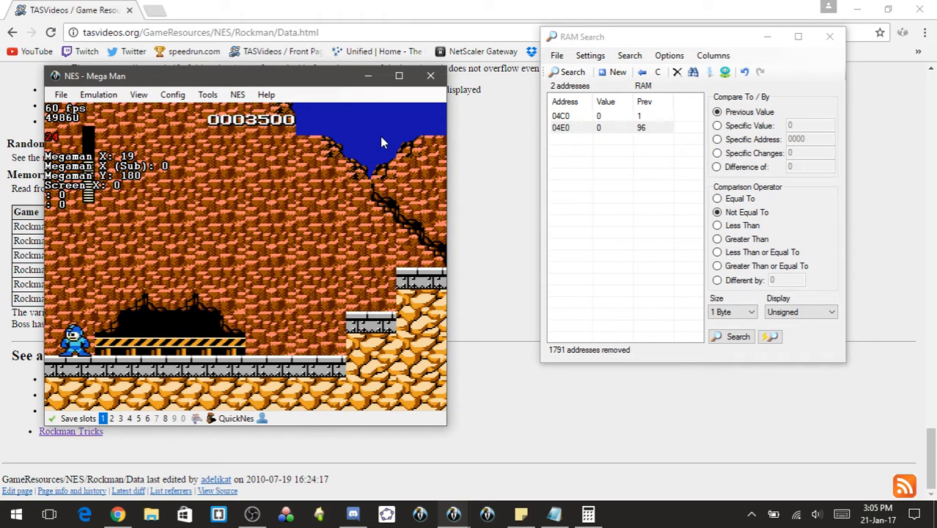
key("Right")
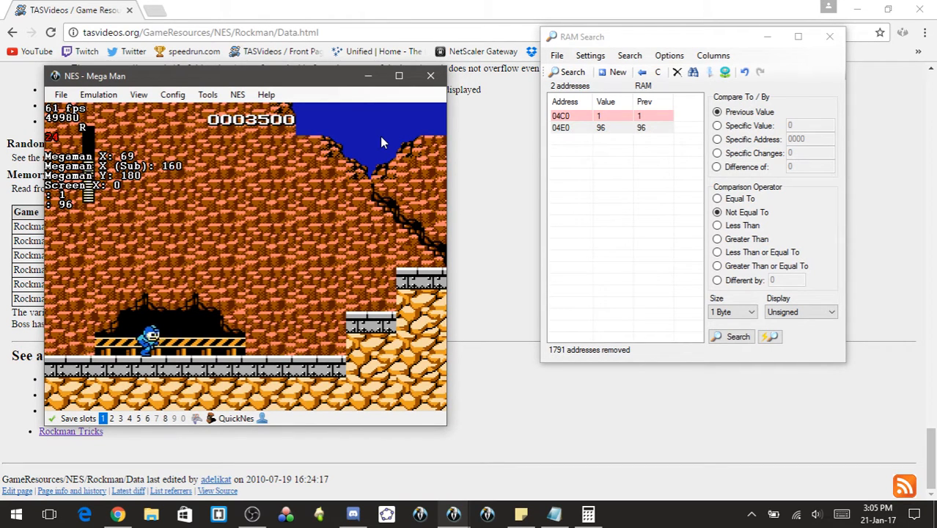
key("Left")
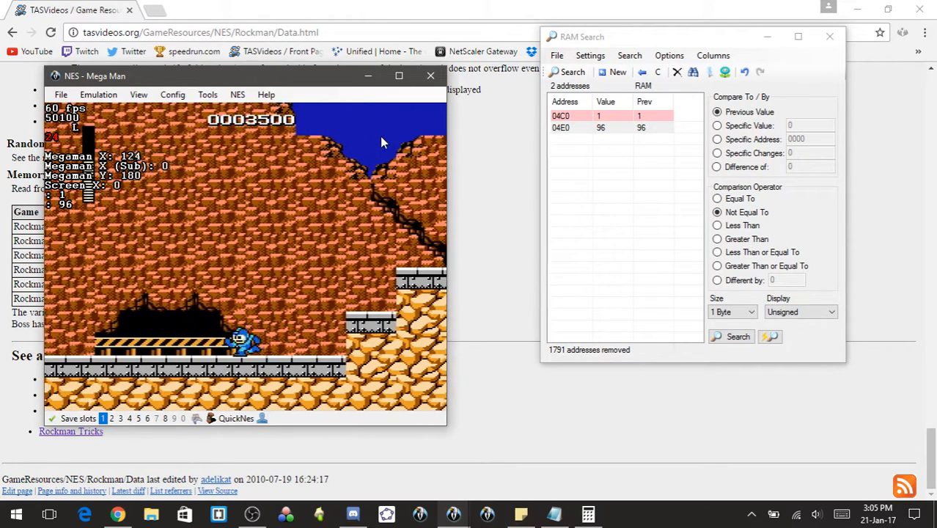
key("Right")
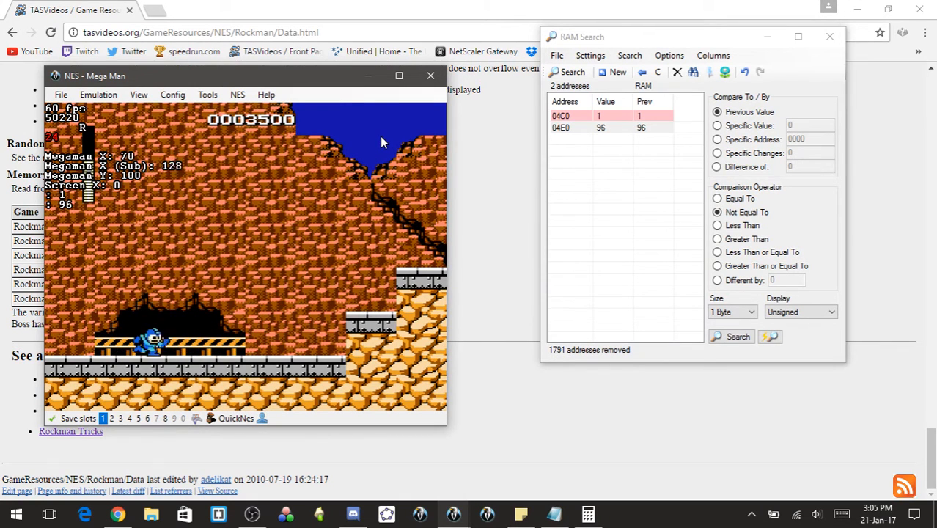
key("Right")
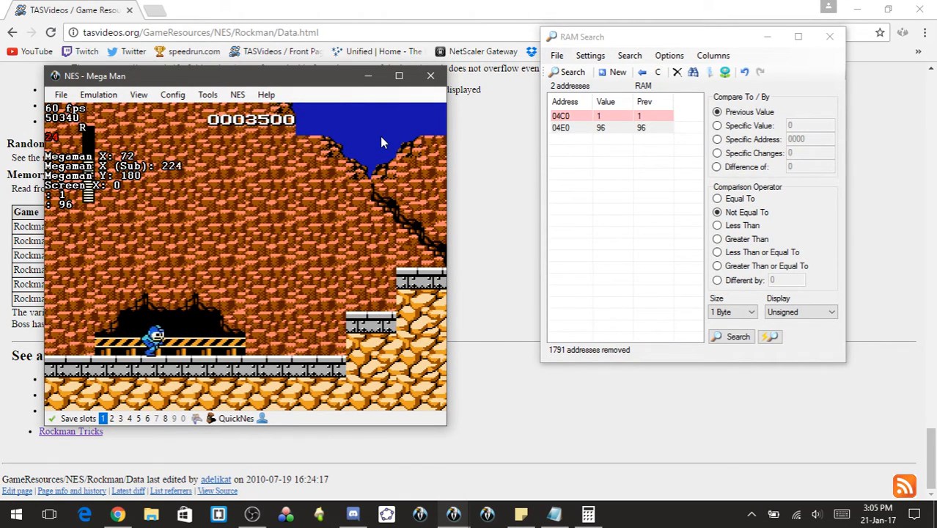
key("Right")
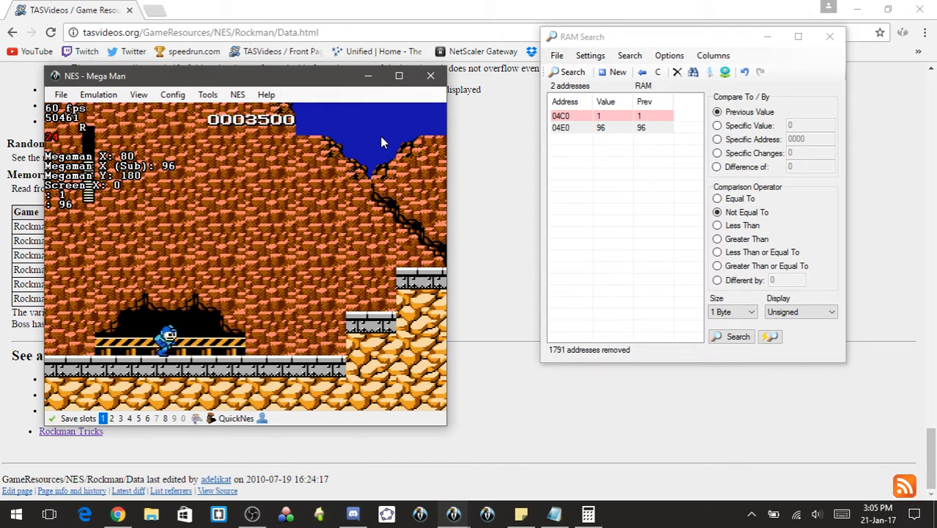
key("Left")
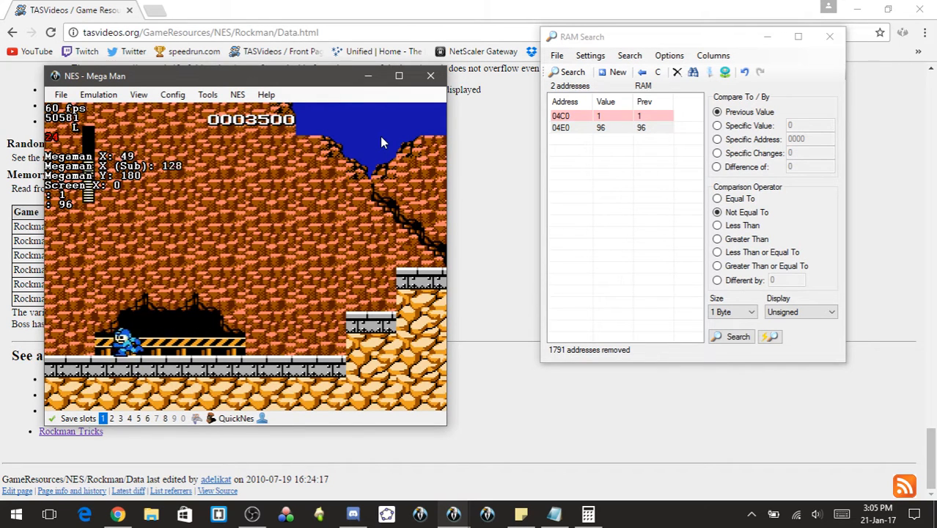
- Walk and jump Mega Man in both directions, examining how the two horizontal speed watches change between ground and air movement
key("x")
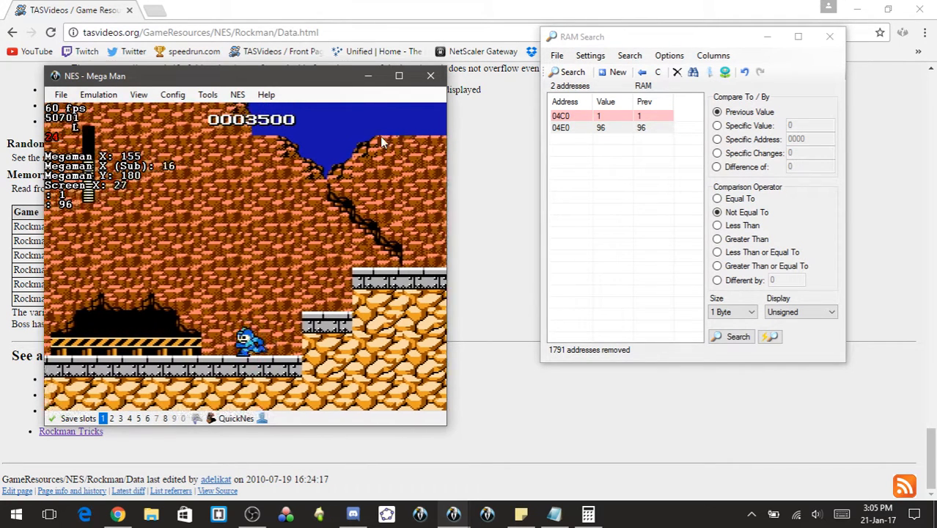
key("Left")
key("x")
key("x")
key("Right")
key("x")
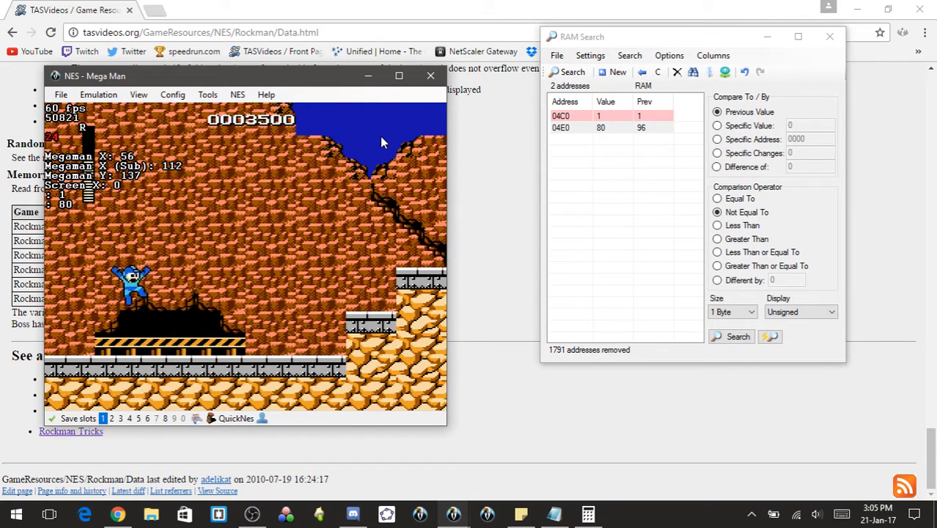
key("x")
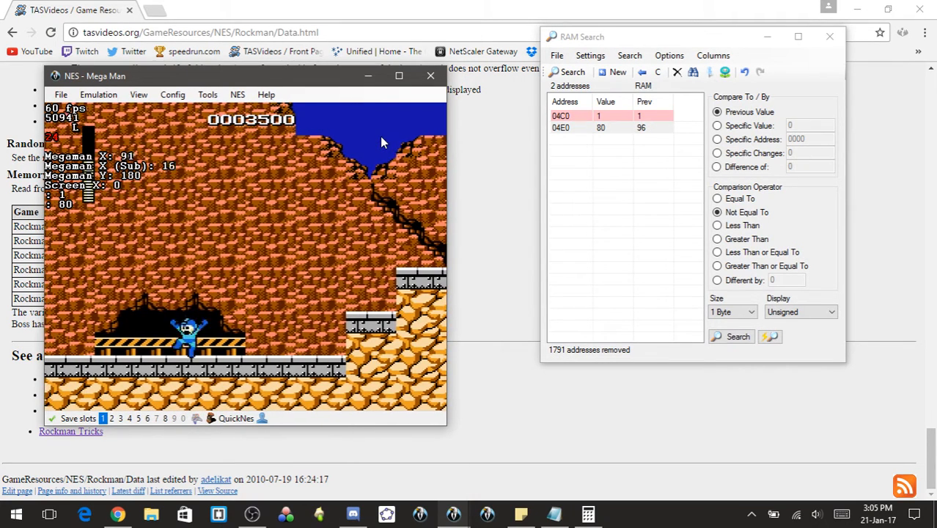
key("x")
key("x")
key("Right")
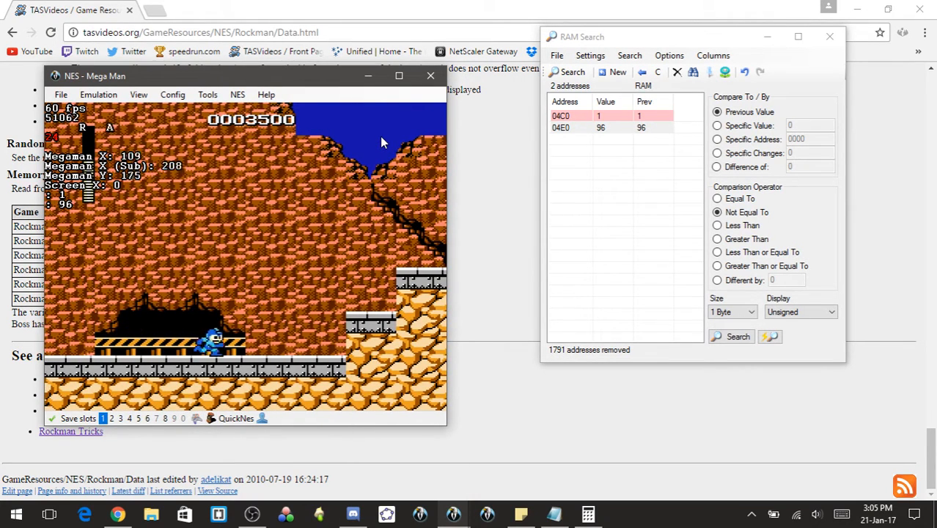
key("Left")
key("x")
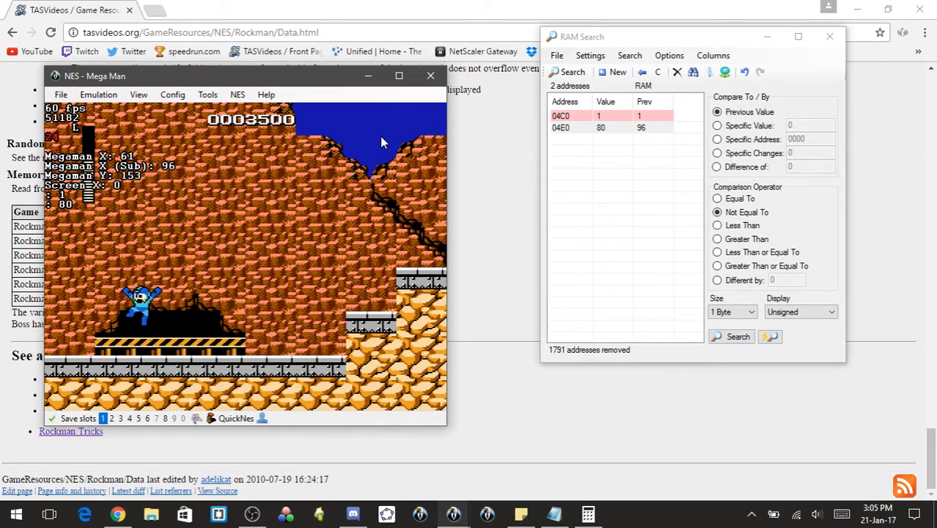
key("Right")
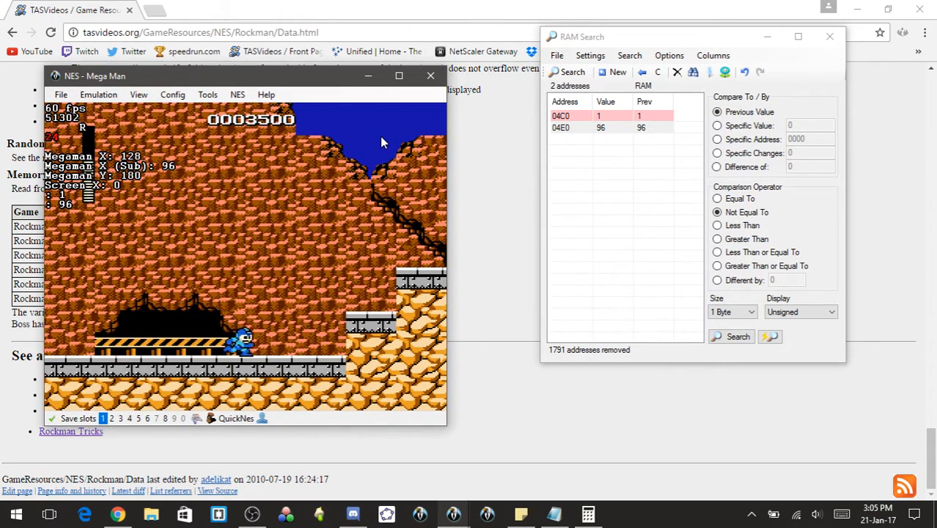
key("Left")
key("x")
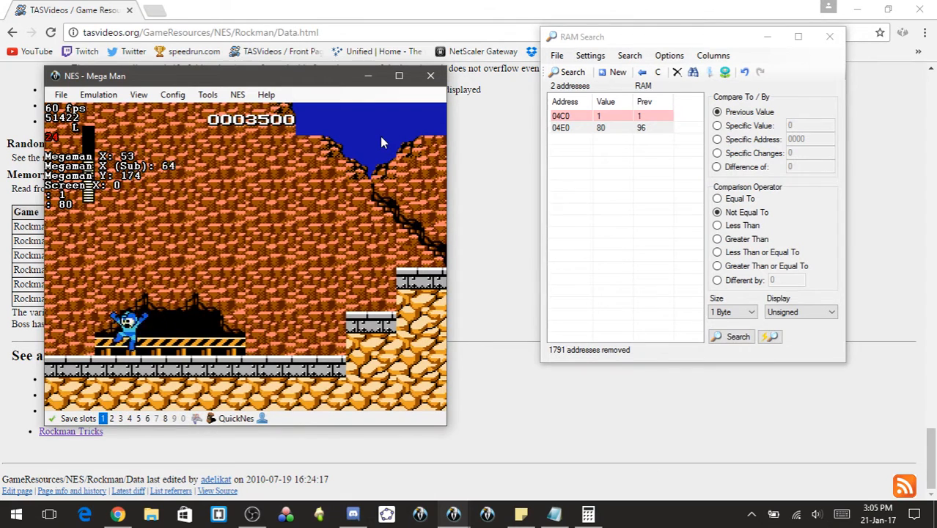
key("Right")
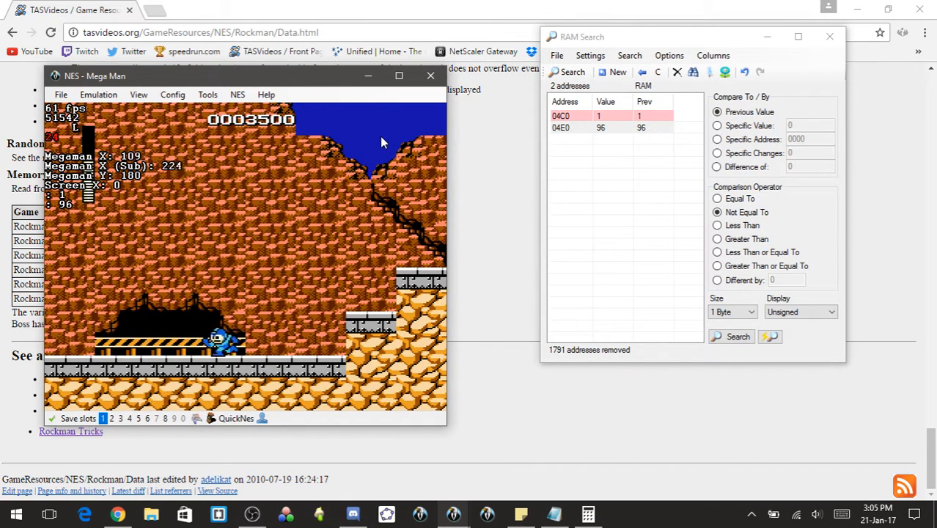
- Switch Mega Man's walking direction in quick alternation, examining the two speed watches as he accelerates and stops
key("Right")
key("Left")
key("Right")
key("Left")
key("Right")
key("Left")
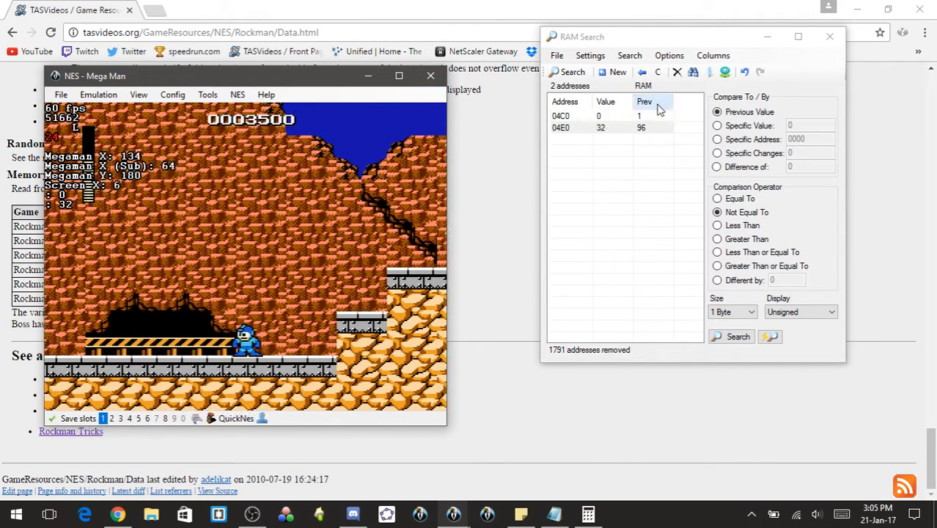
- Start a fresh RAM search, filter for values equal to the previous value, and turn on auto-search
left_click(619, 72)
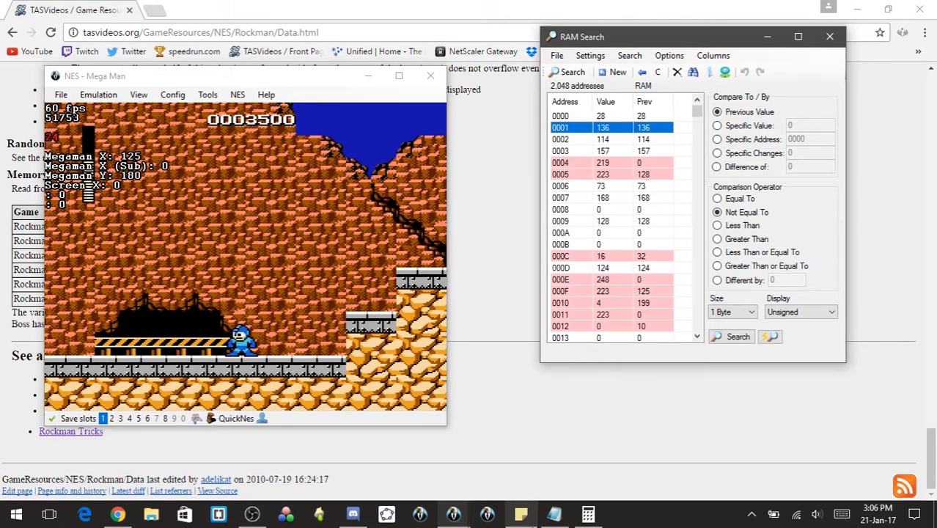
left_click(453, 516)
left_click(394, 303)
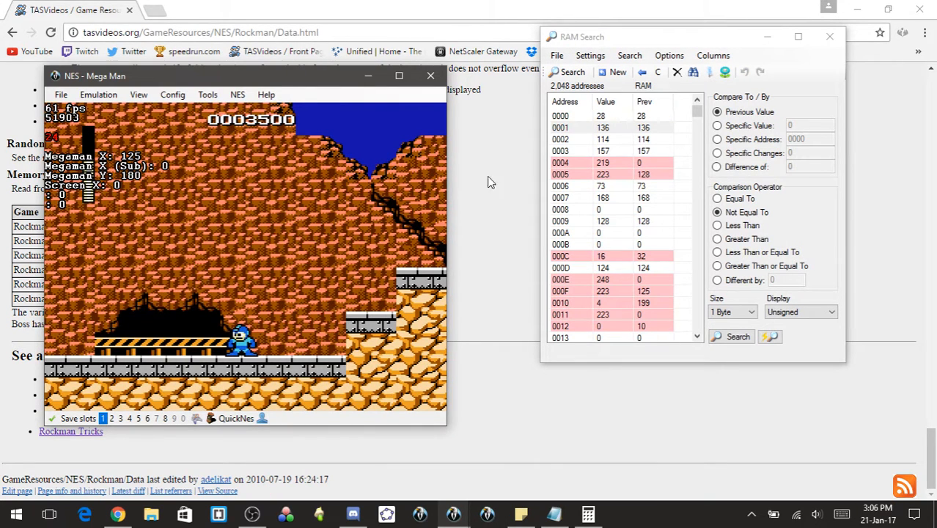
key("Right")
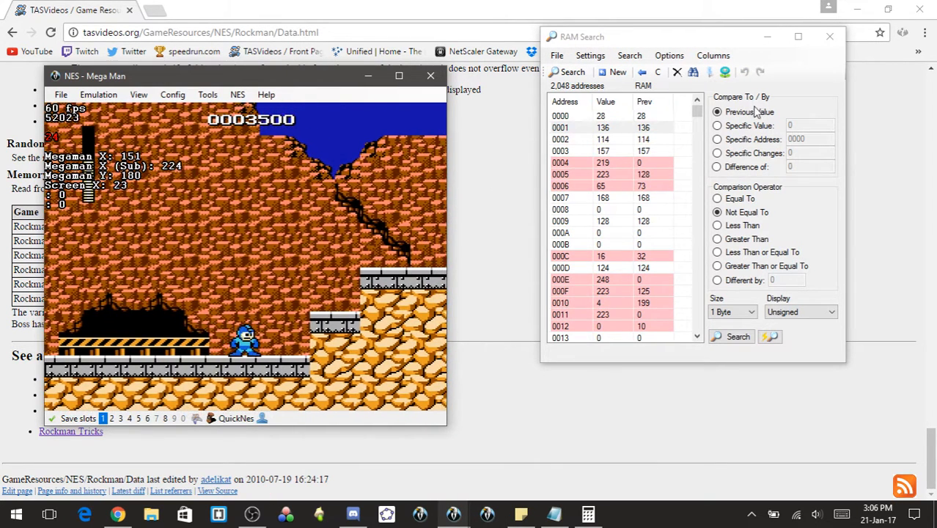
key("Left")
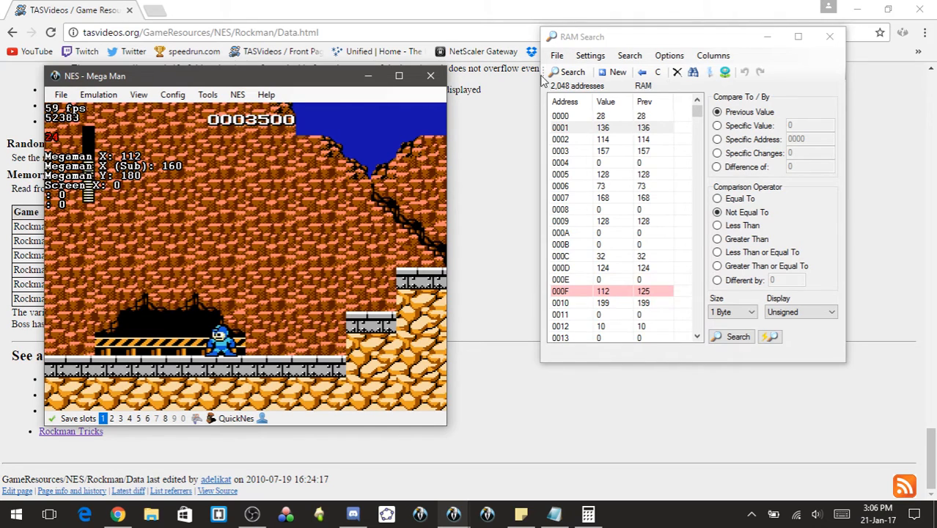
key("Right")
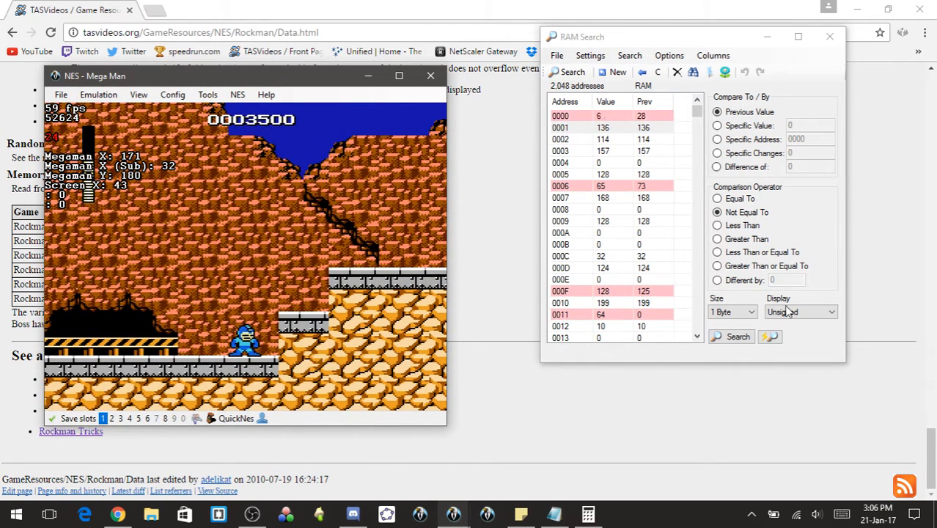
left_click(718, 199)
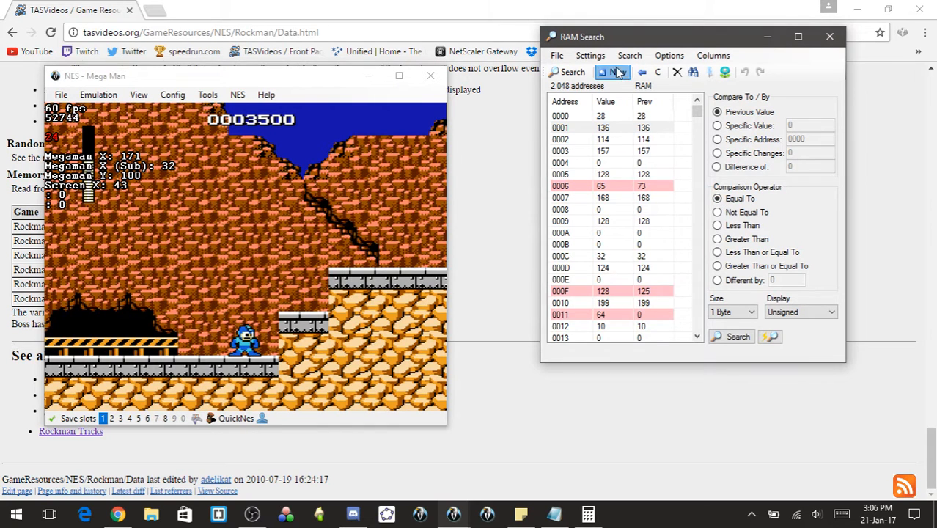
left_click(737, 337)
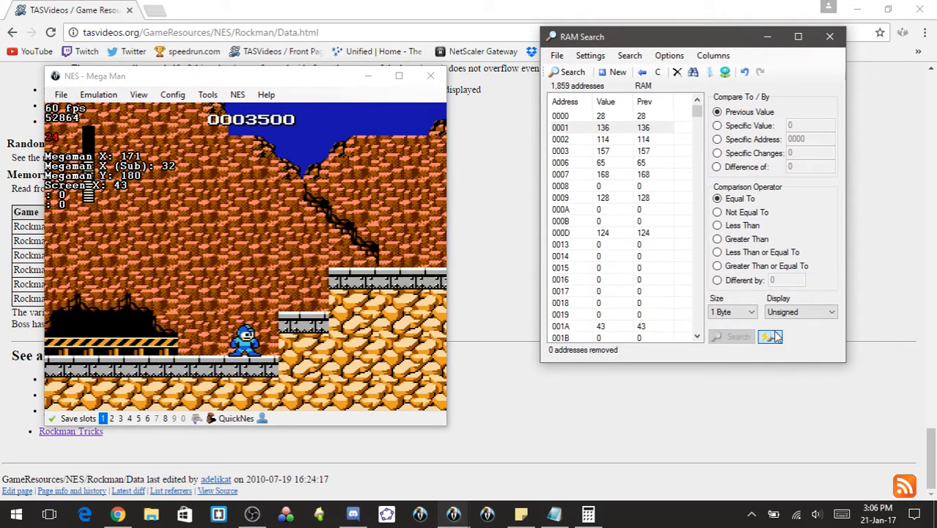
- Walk and jump Mega Man in both directions while auto-search removes changing addresses, and turn auto-search off
left_click(370, 251)
key("Left")
key("x")
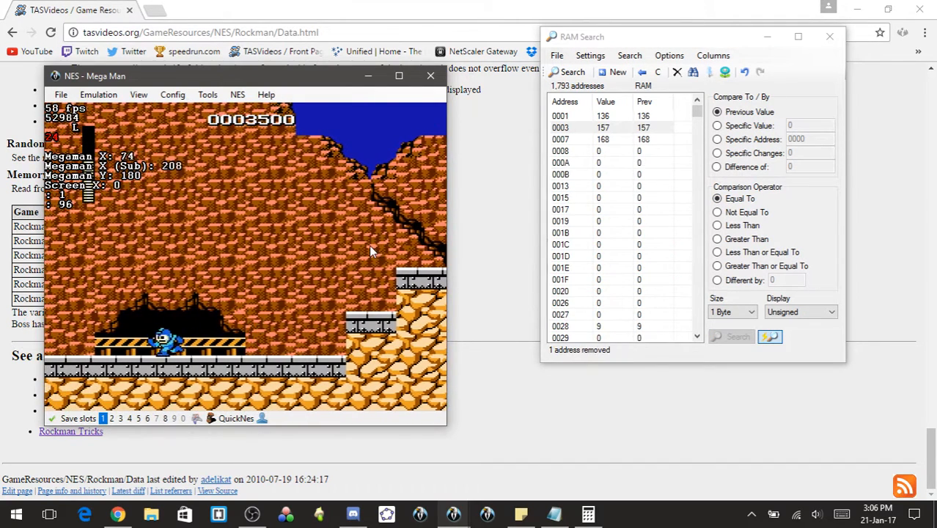
key("x")
key("Right")
key("x")
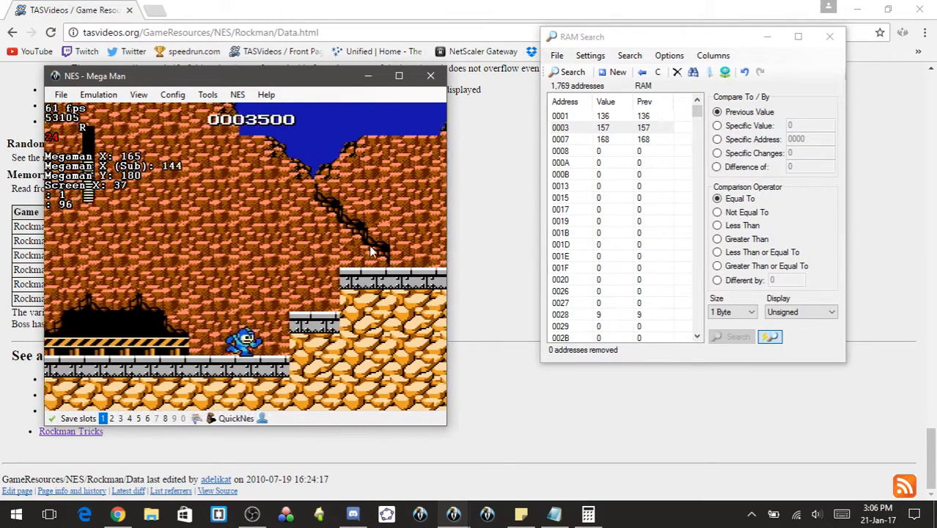
key("x")
key("Left")
key("x")
key("Right")
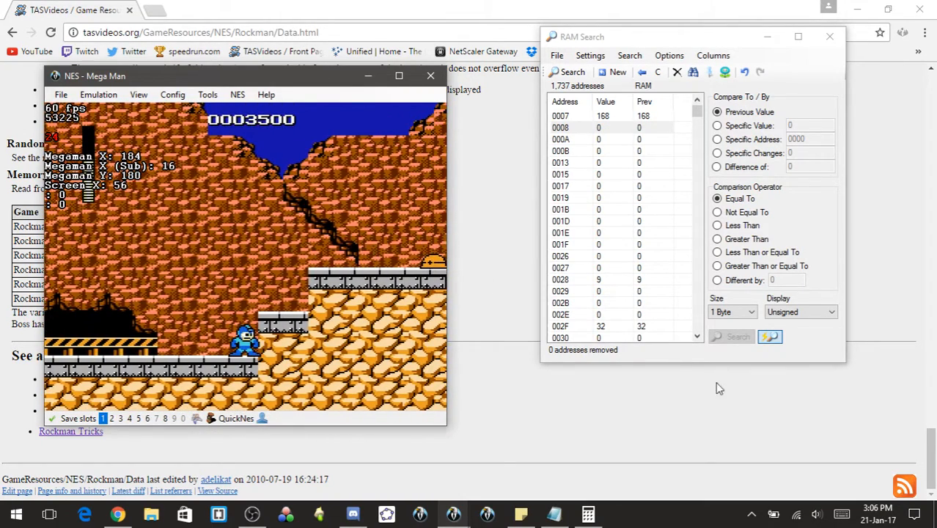
left_click(767, 342)
- Move Mega Man up onto the stone steps and back, and filter for values less than the previous value
left_click(334, 265)
key("Right")
key("x")
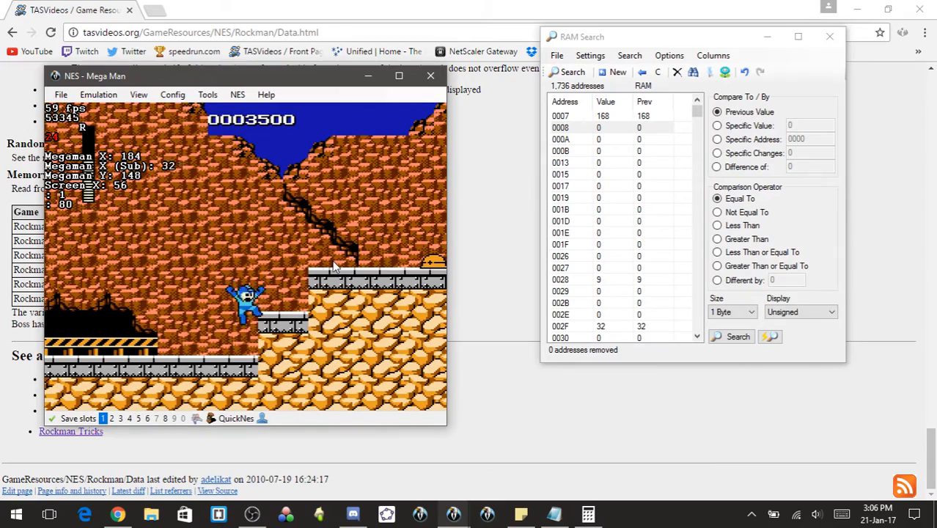
key("x")
key("Left")
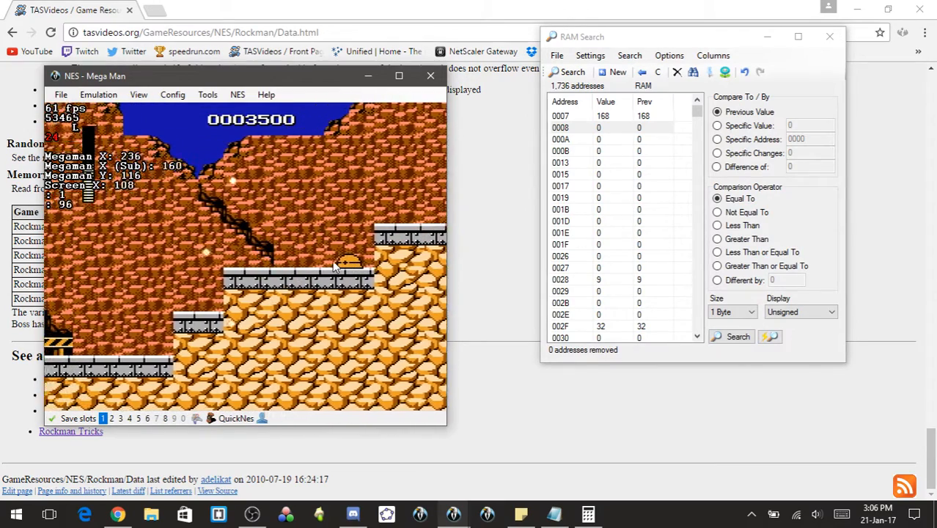
key("Right")
left_click(722, 226)
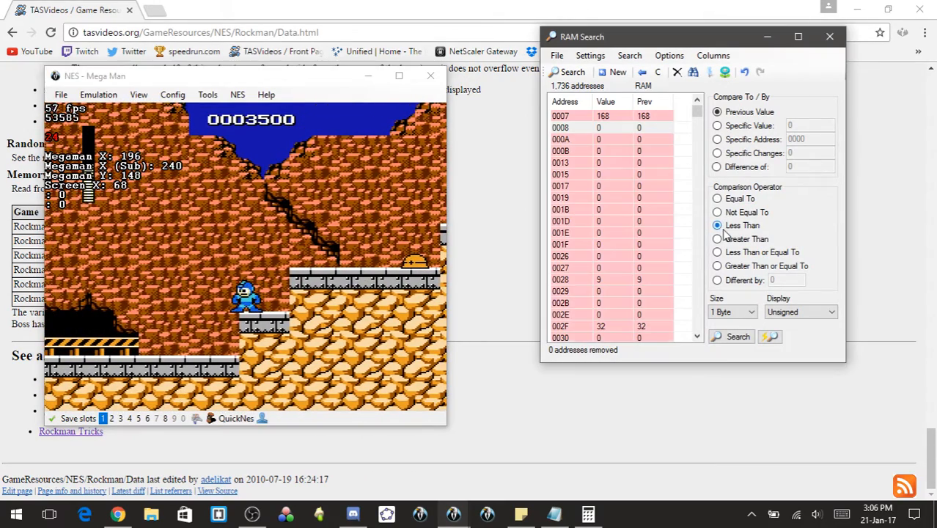
left_click(566, 76)
left_click(371, 272)
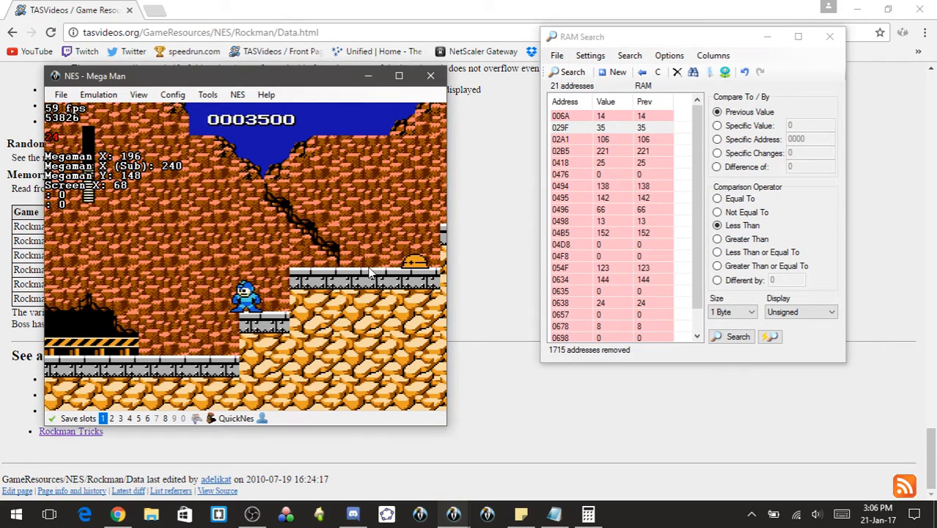
- Filter the addresses with Not Equal To after moving Mega Man across the steps and back, and with Equal To while he stands still
left_click(723, 208)
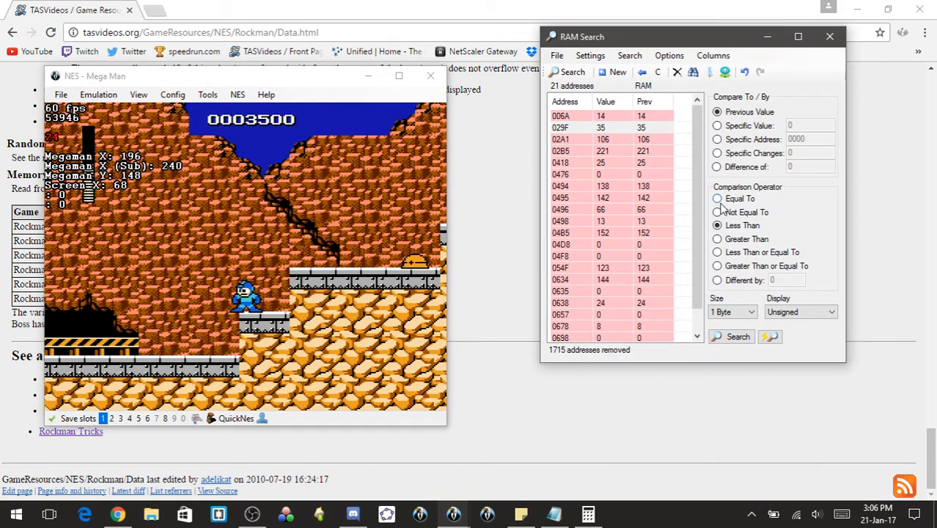
left_click(718, 199)
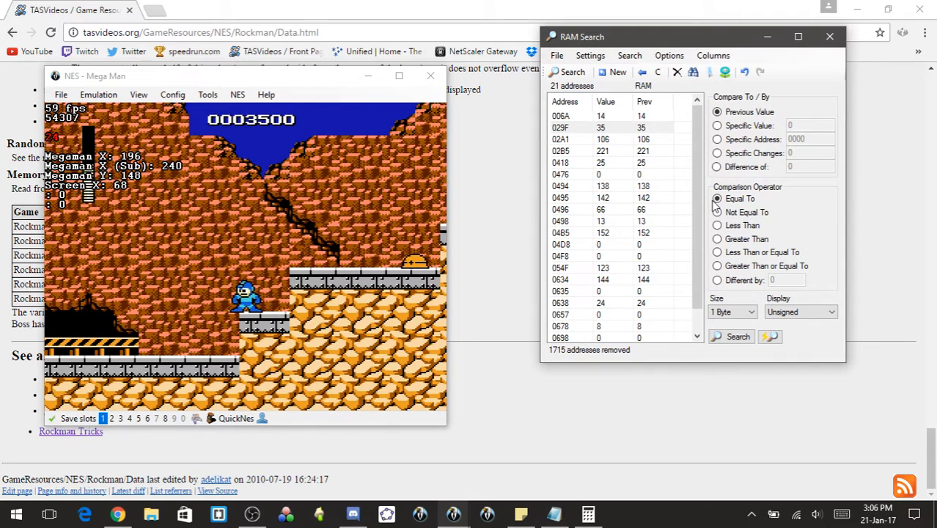
left_click(718, 212)
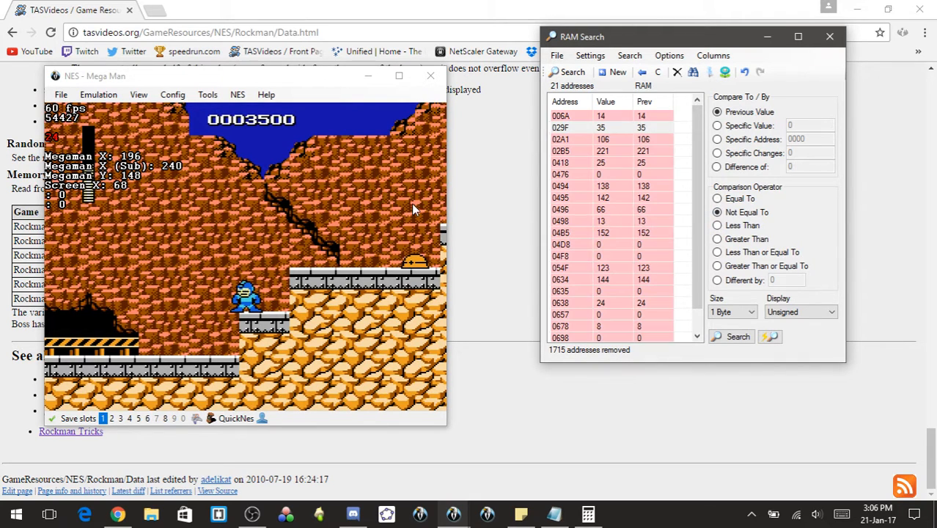
key("Right")
key("x")
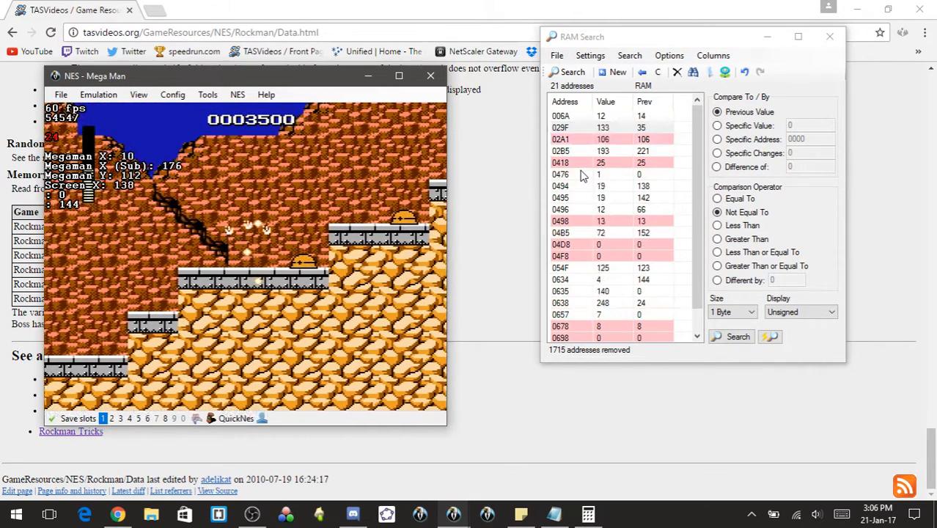
key("Left")
left_click(557, 72)
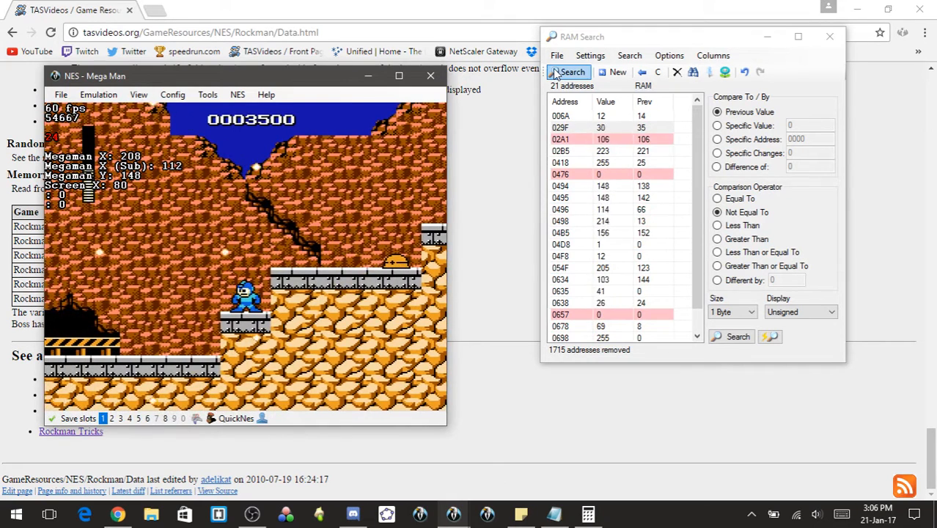
left_click(726, 200)
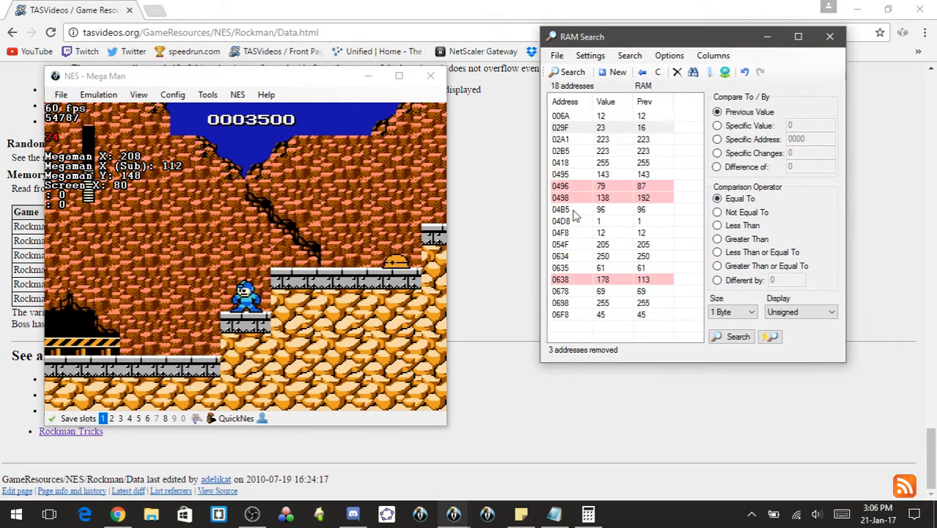
left_click(556, 73)
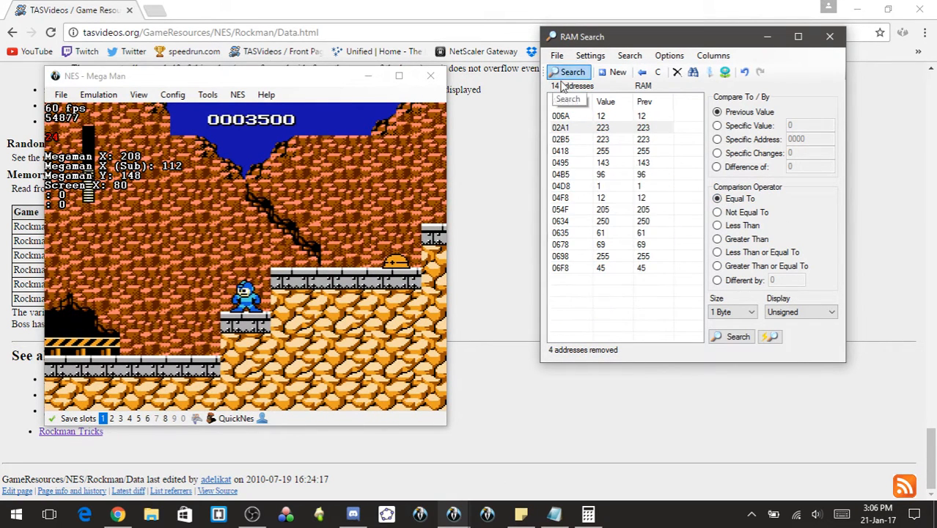
- Move Mega Man down and up the stone steps, examining which of the remaining addresses change as he moves
left_click(371, 290)
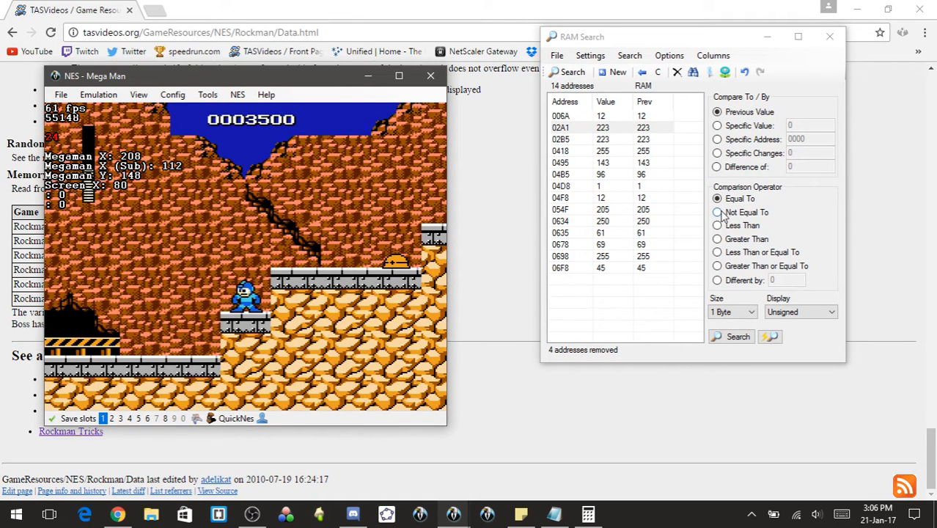
key("Left")
key("Right")
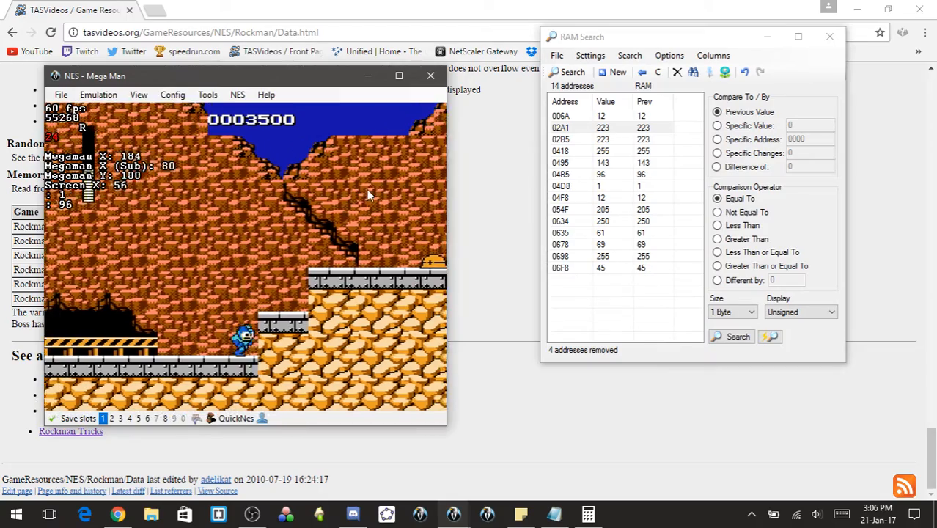
key("x")
key("x")
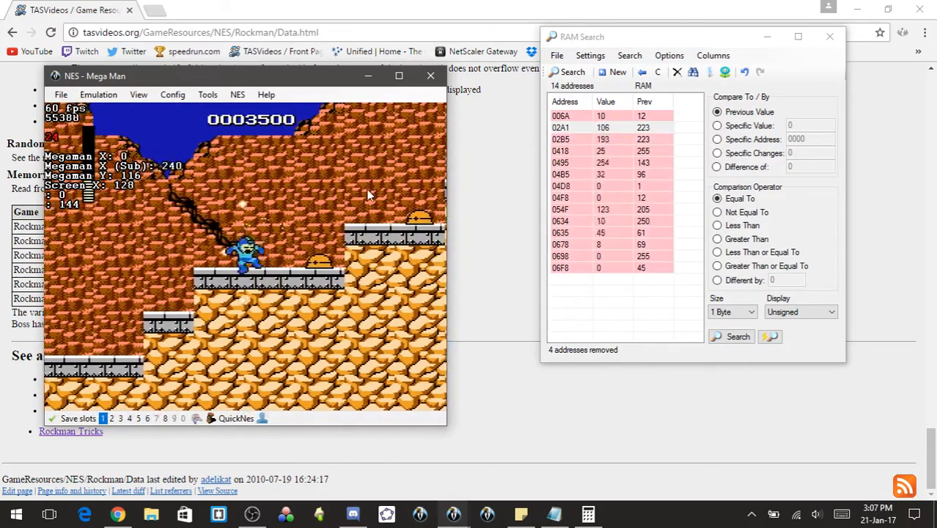
key("Left")
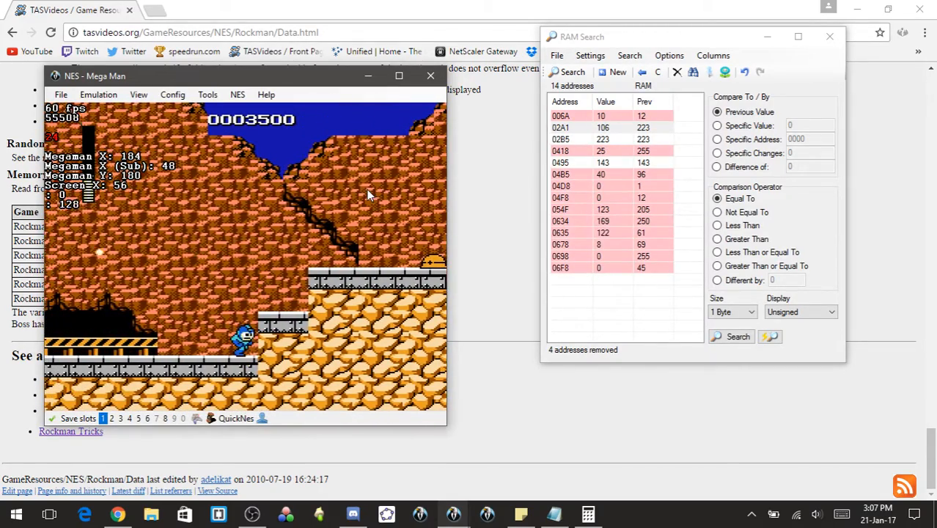
key("Right")
key("x")
key("Left")
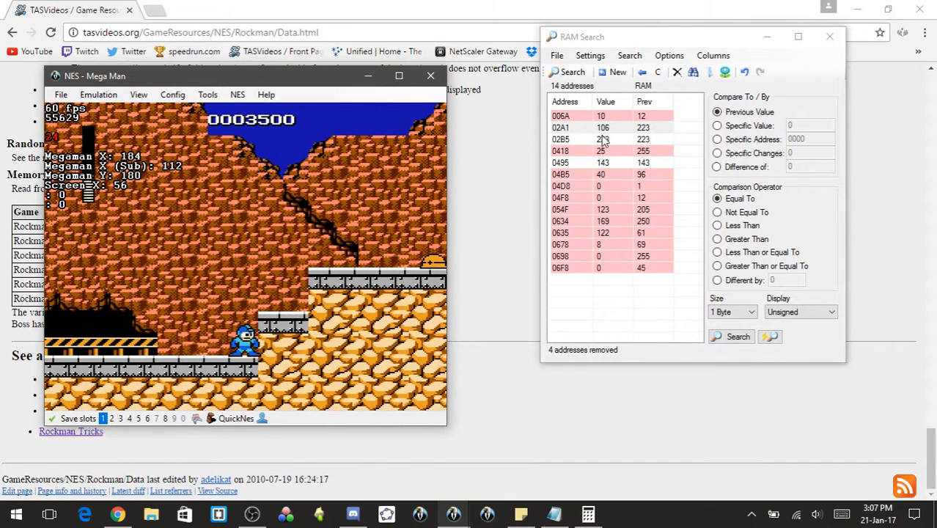
- Remove address 02A1 from the search results, and remove 0634 and 0635 after moving Mega Man up and down the stone steps
left_click(603, 129)
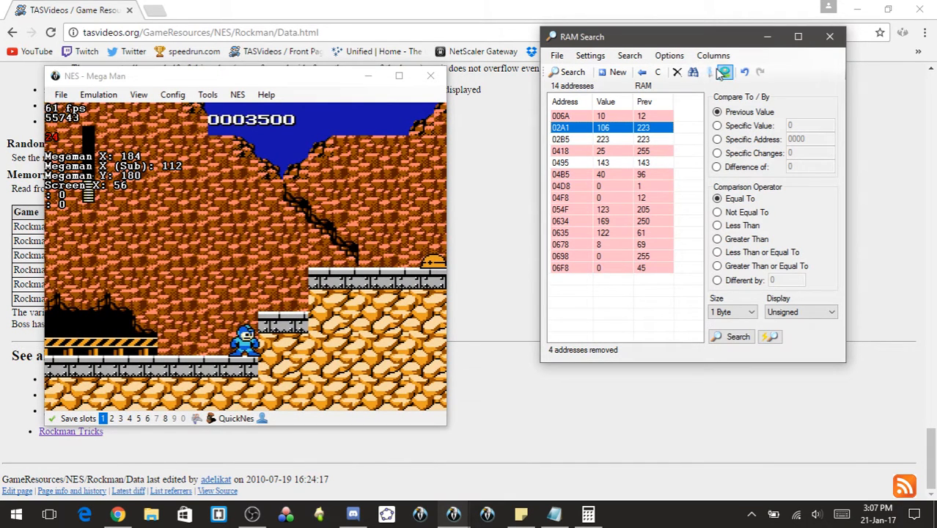
left_click(679, 76)
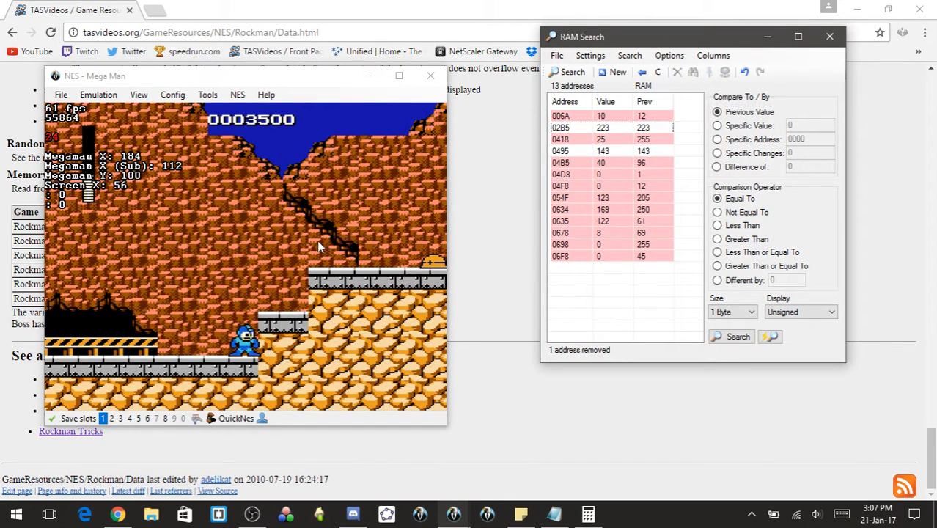
left_click(316, 235)
key("Right")
key("x")
key("x")
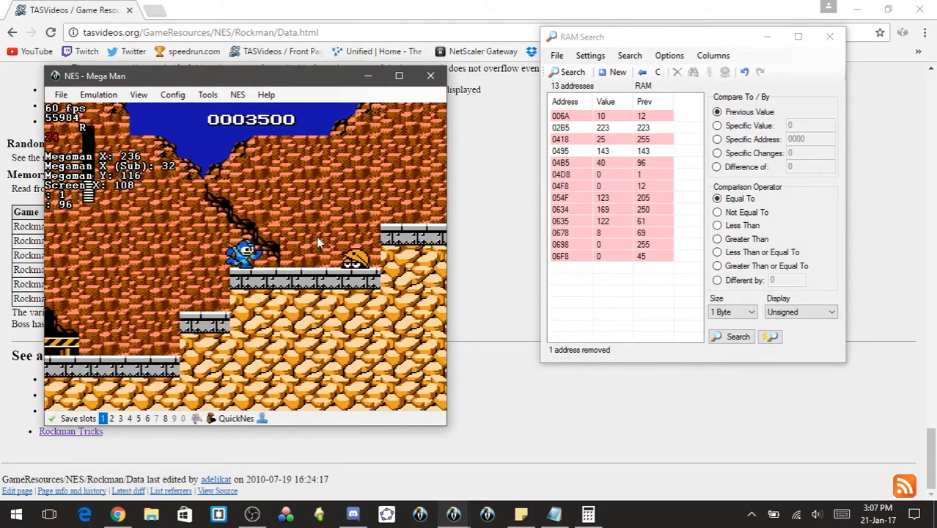
key("Left")
key("Right")
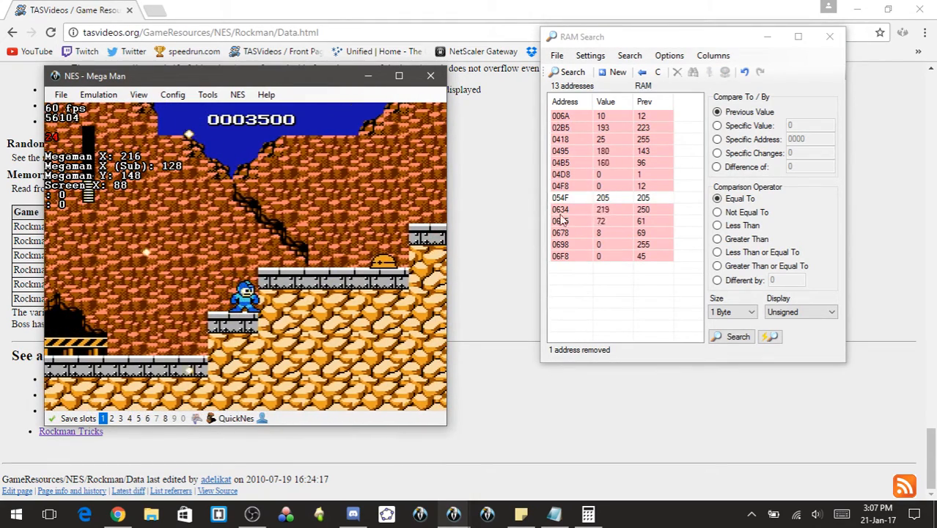
left_click(600, 212)
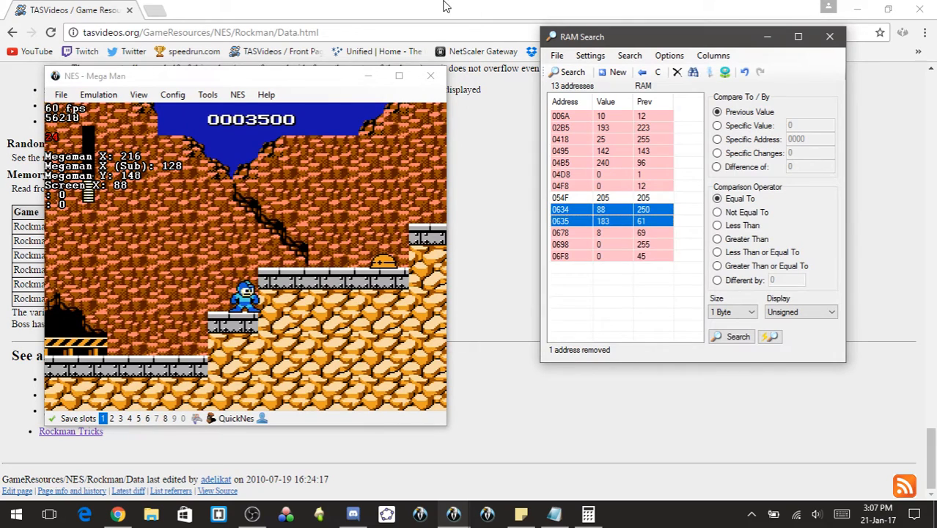
left_click(676, 72)
- Jump Mega Man onto the upper stone ledge and move him around, and remove addresses 0495 and 04B5 from the results
left_click(167, 167)
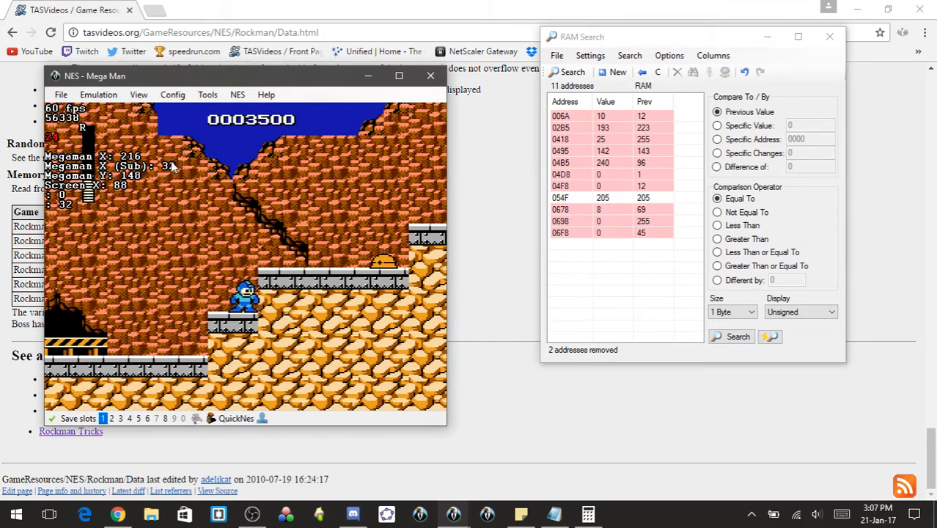
key("Right")
key("x")
key("Left")
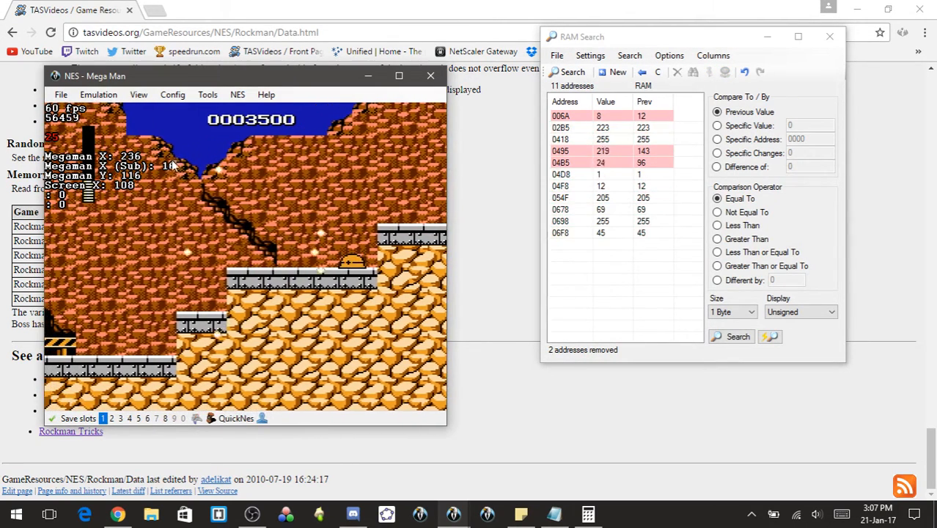
left_click(616, 153)
key("shift+Down")
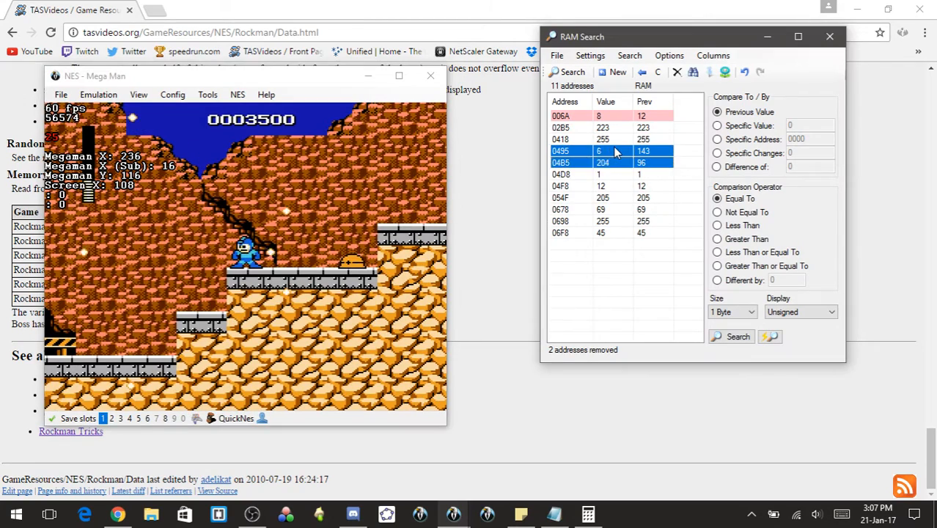
key("Left")
key("Right")
left_click(677, 72)
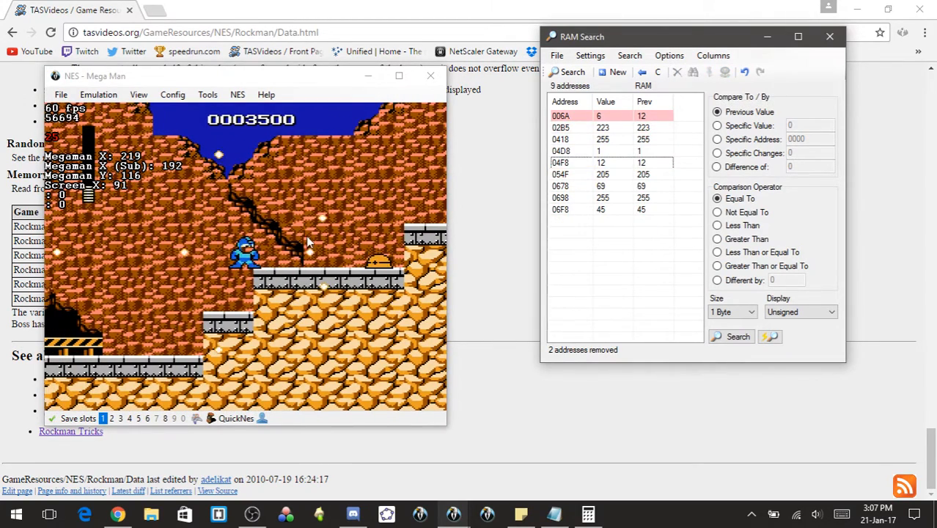
- Move Mega Man down the stone steps and back up into the enemy, and remove address 02B5 from the results
left_click(433, 191)
key("Left")
right_click(620, 174)
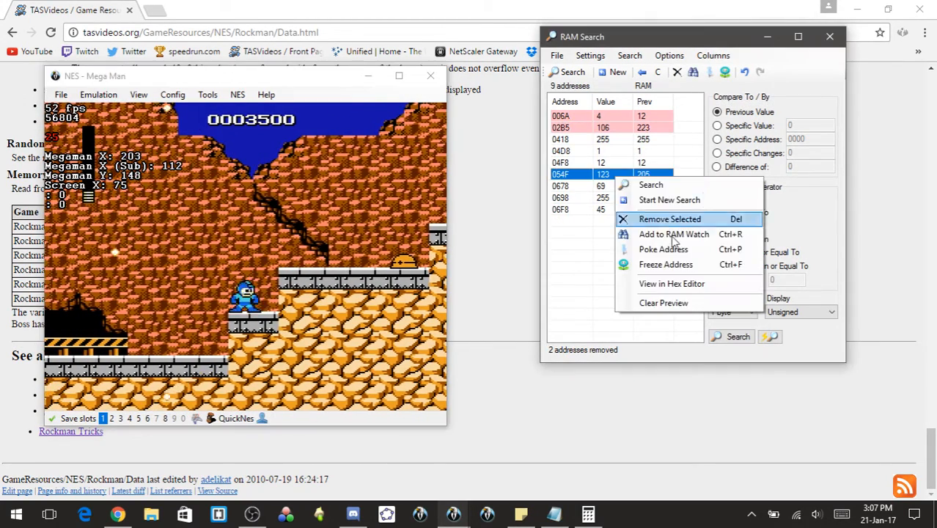
left_click(428, 211)
key("Left")
key("Right")
key("x")
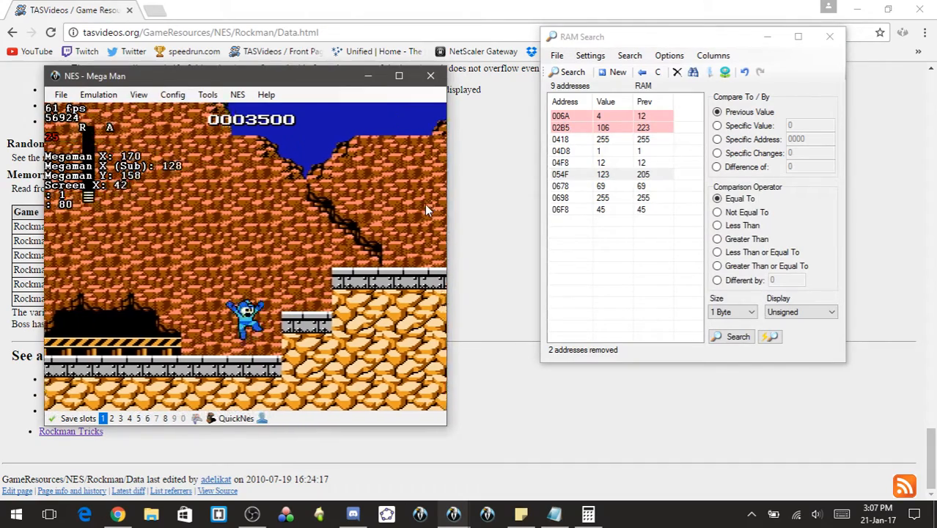
key("x")
key("Right")
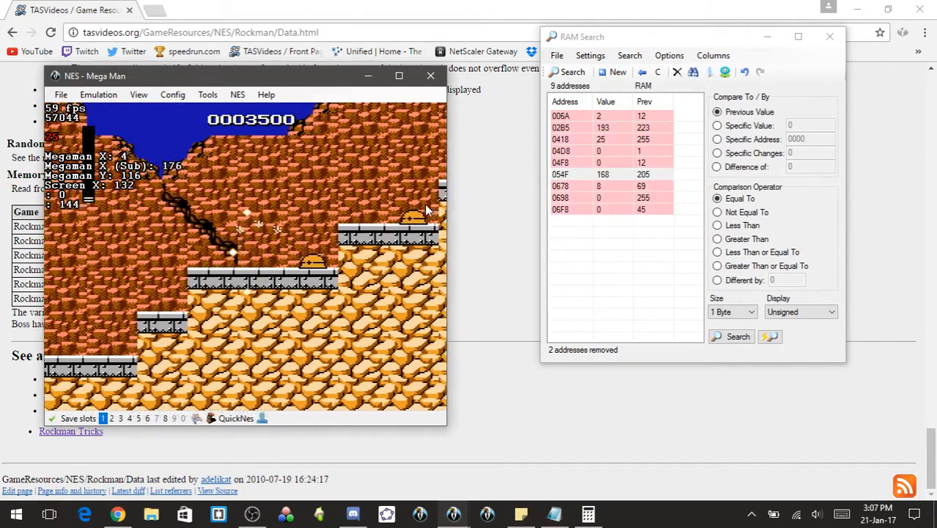
key("Left")
left_click(601, 129)
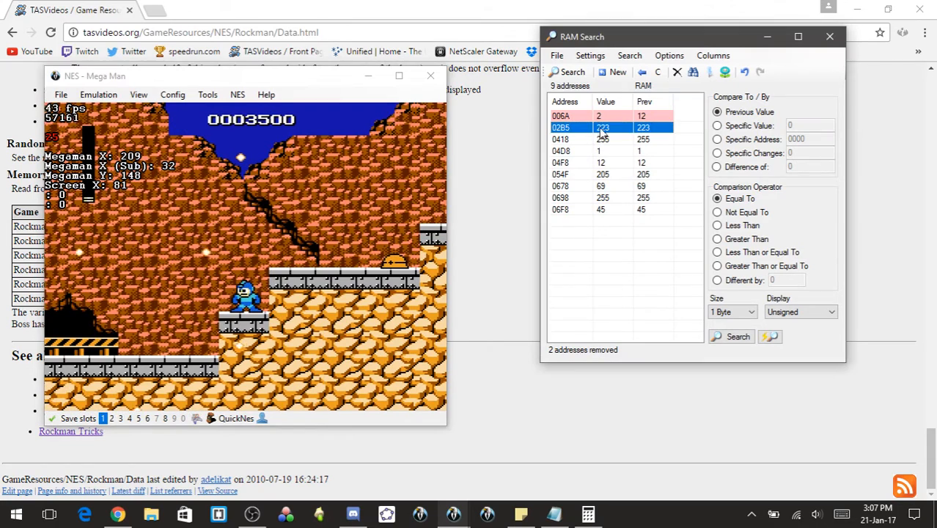
left_click(677, 73)
- Jump Mega Man back and forth around the upper stone ledge, and remove address 054F from the results
left_click(338, 192)
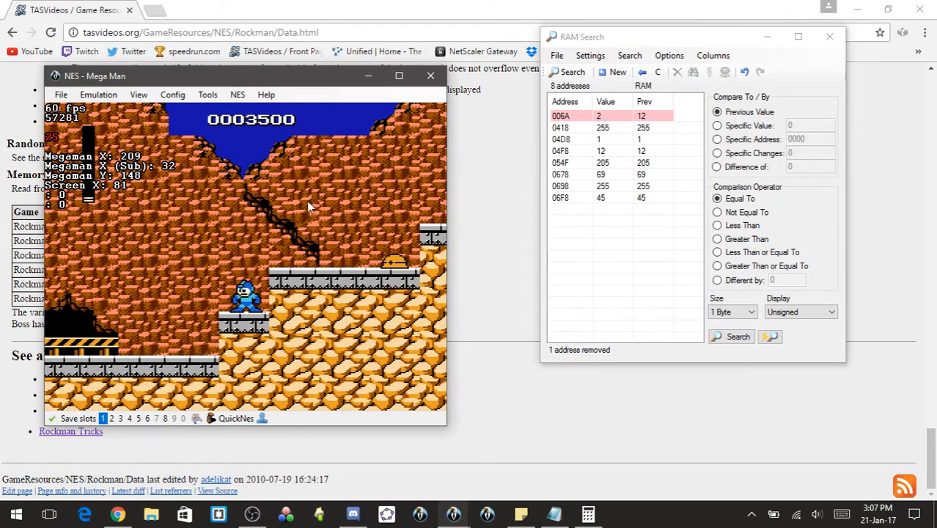
key("Right")
key("x")
key("Left")
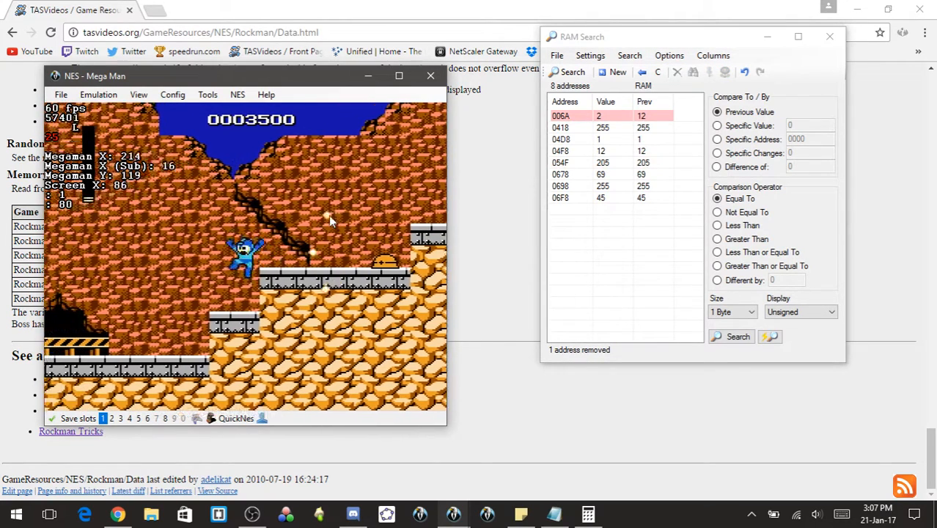
key("Right")
left_click(597, 161)
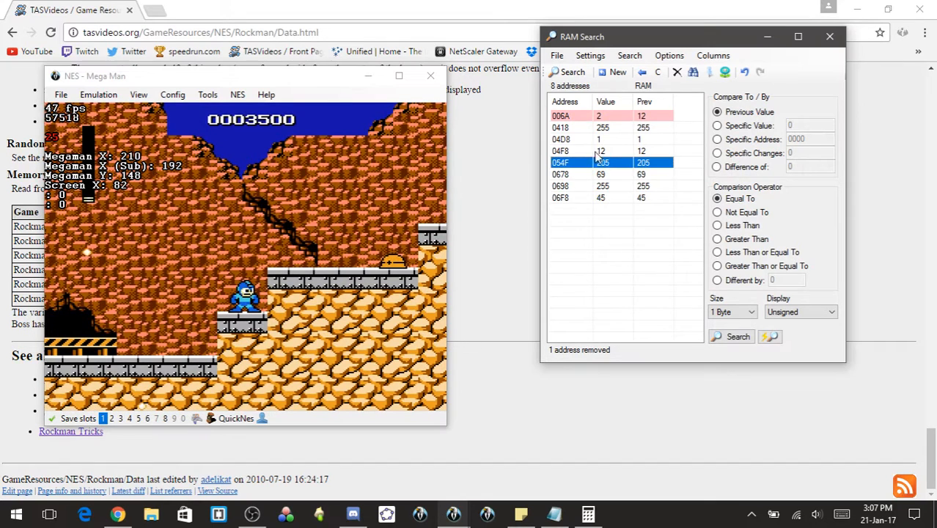
left_click(678, 74)
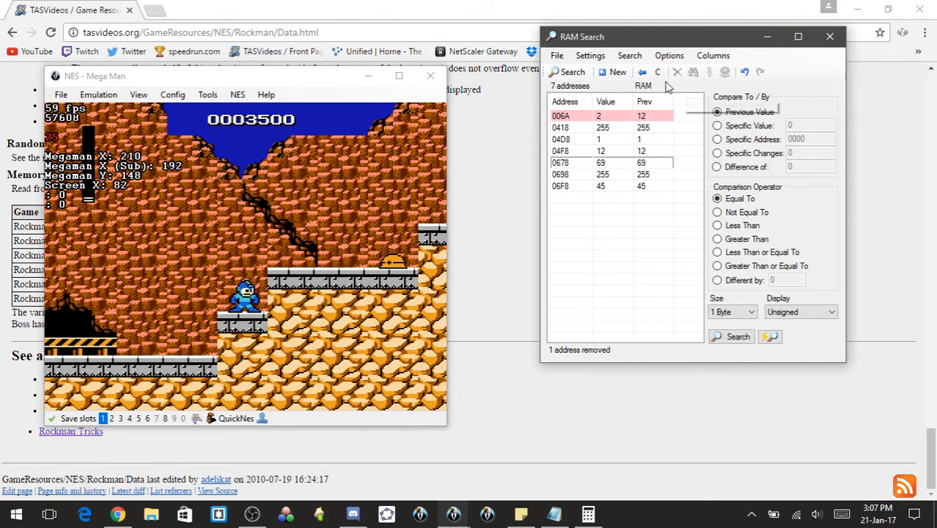
- Load the saved state in slot 1 and run Mega Man into the enemy on the stone step, comparing the remaining addresses as he takes damage
left_click(283, 244)
key("F7")
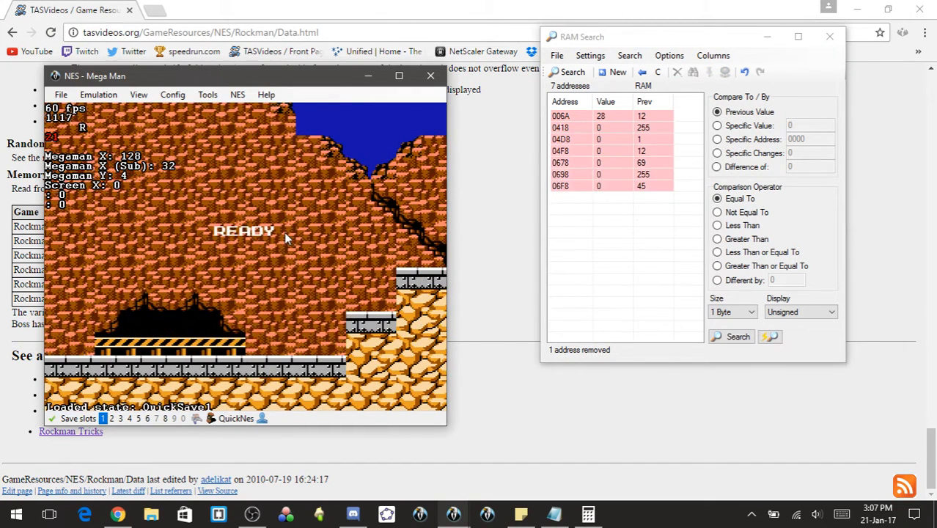
key("Right")
key("x")
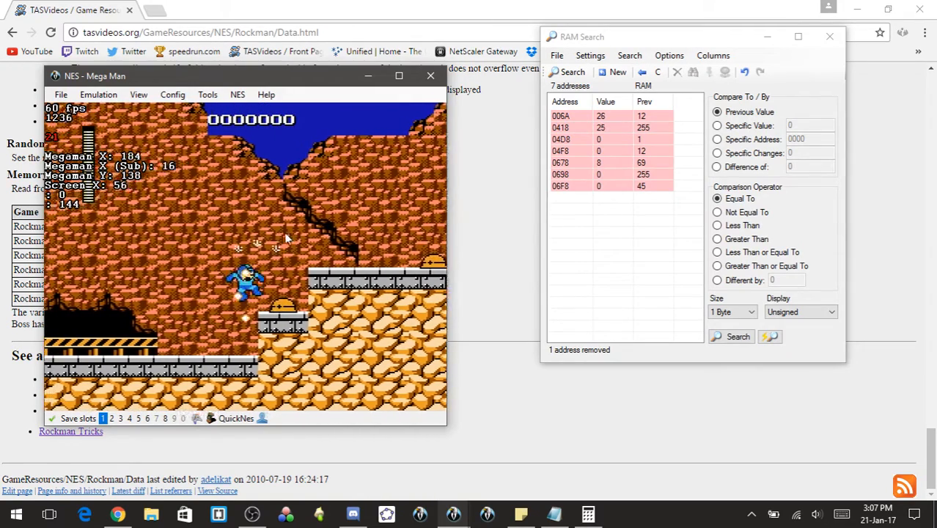
key("Right")
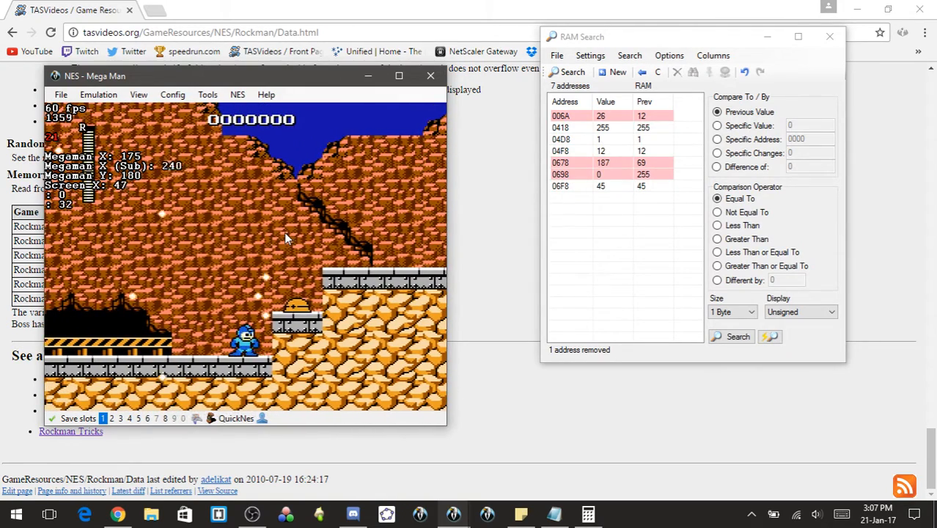
key("Left")
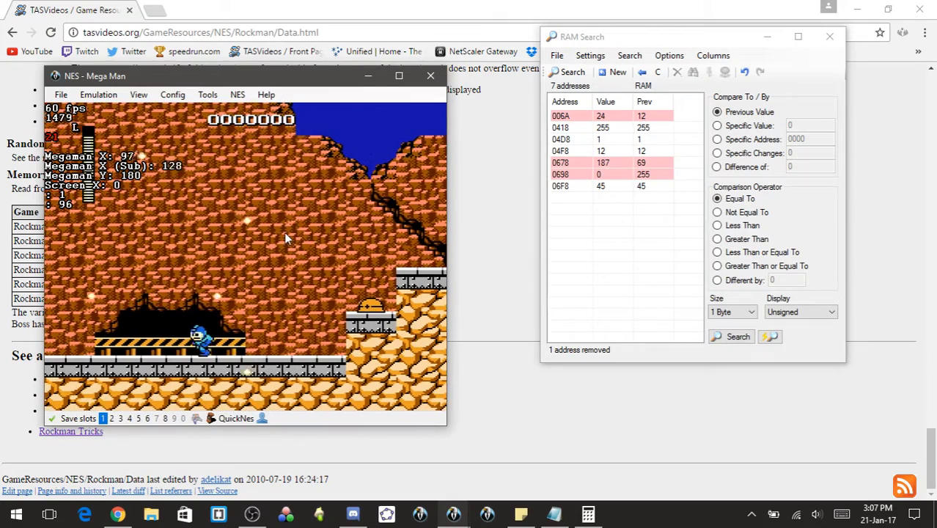
key("Right")
key("x")
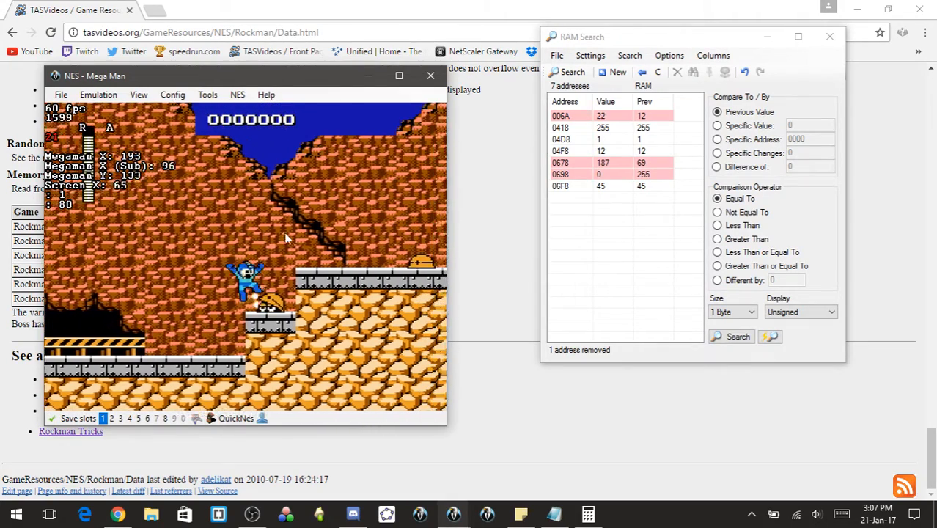
key("Right")
key("x")
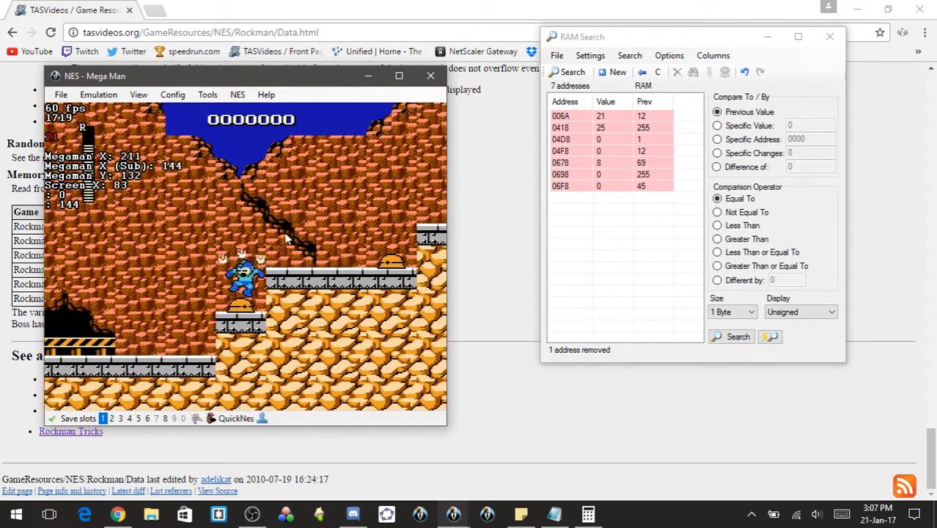
key("Left")
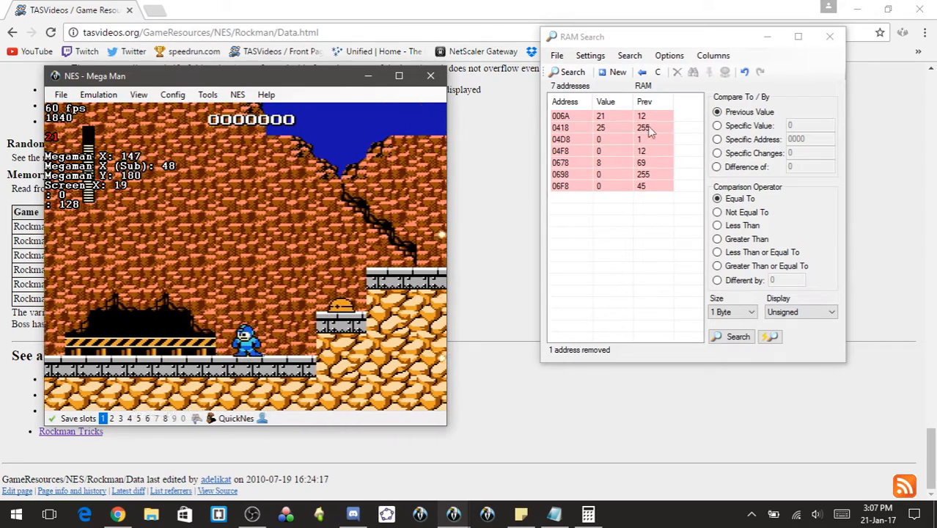
- Remove addresses 04D8 and 04F8 from the results, and remove 0418 after Mega Man takes more hits
left_click(608, 139)
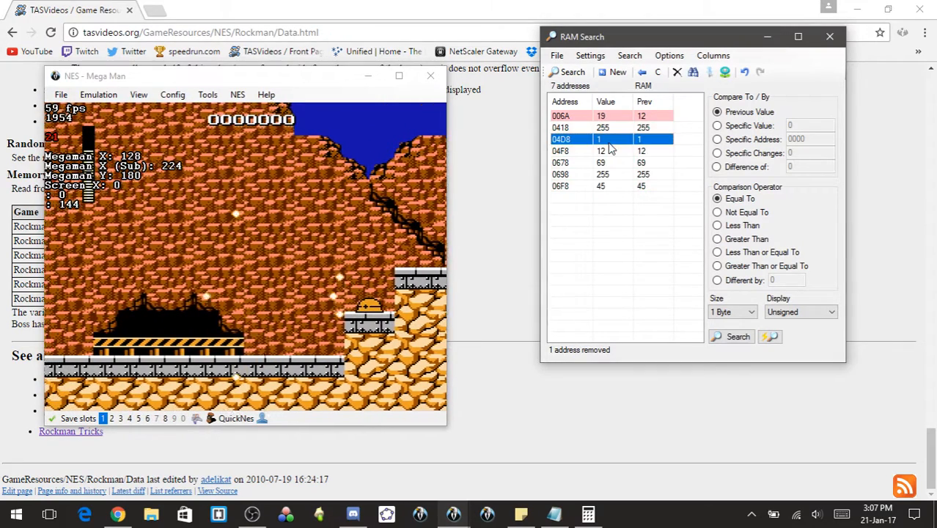
left_click(611, 150, "shift")
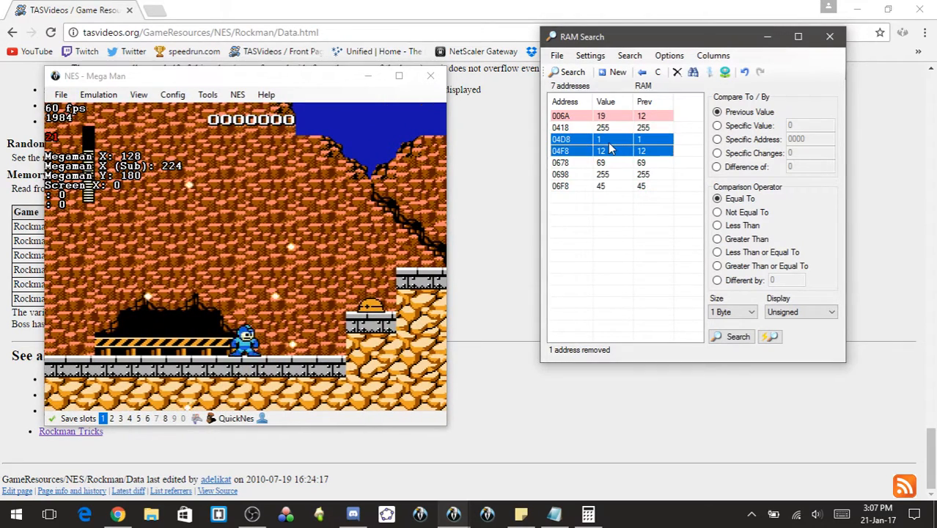
left_click(677, 73)
left_click(411, 195)
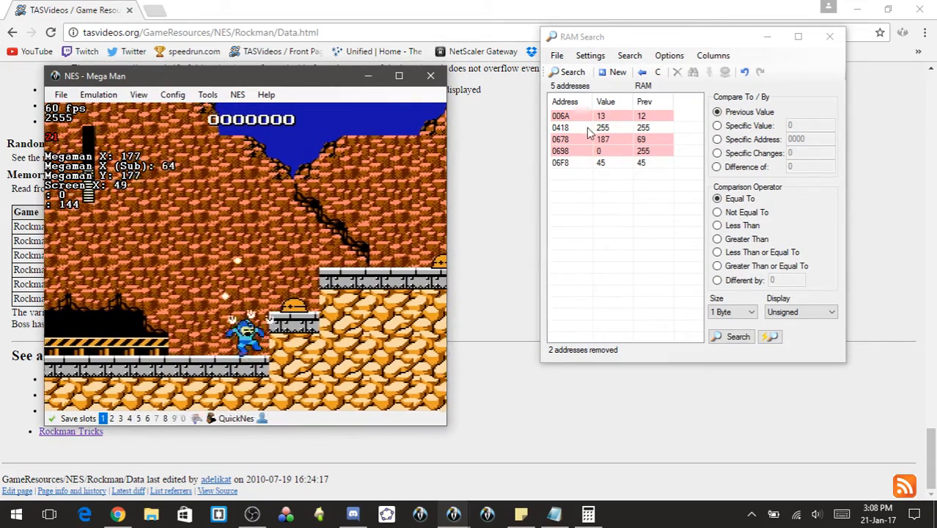
left_click(615, 131)
left_click(677, 71)
- Let Mega Man take further hits near the stone step, and remove addresses 0698, 06F8 and 0678 from the results
left_click(319, 243)
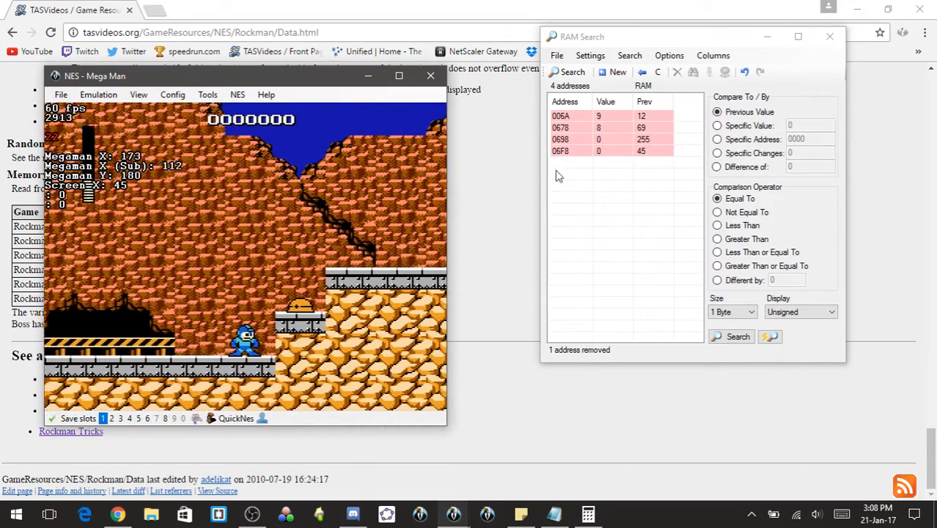
left_click(606, 141)
left_click(606, 151, "shift")
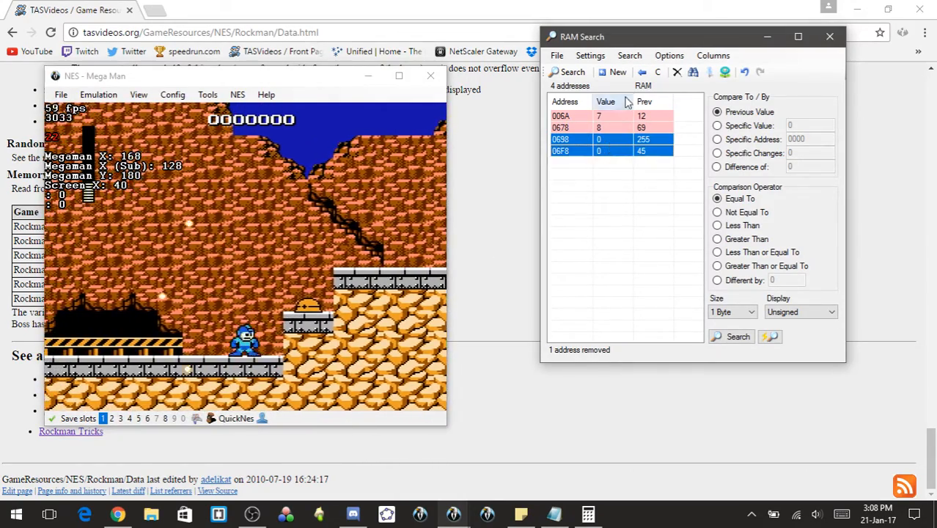
left_click(676, 73)
left_click(369, 183)
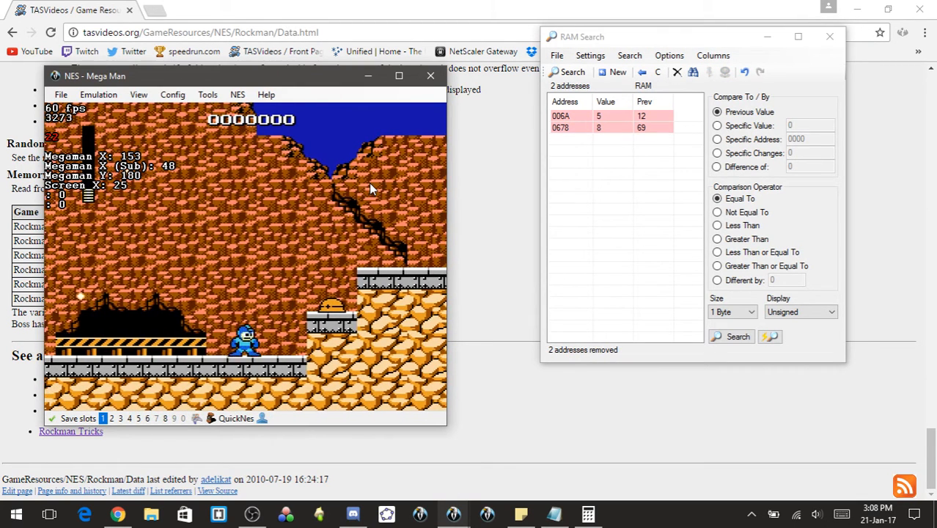
left_click(597, 129)
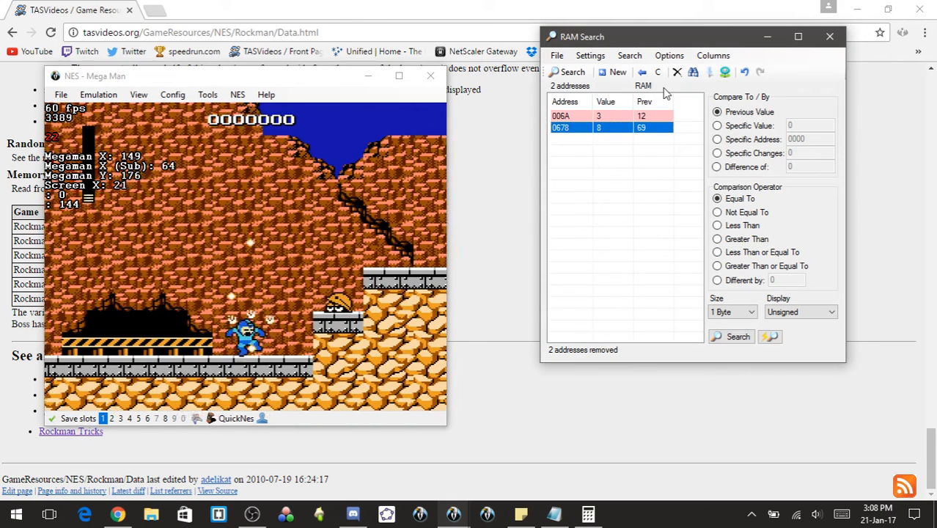
left_click(676, 73)
- Load the saved state in slot 1 to restore Mega Man's full health, and freeze address 006A
left_click(299, 255)
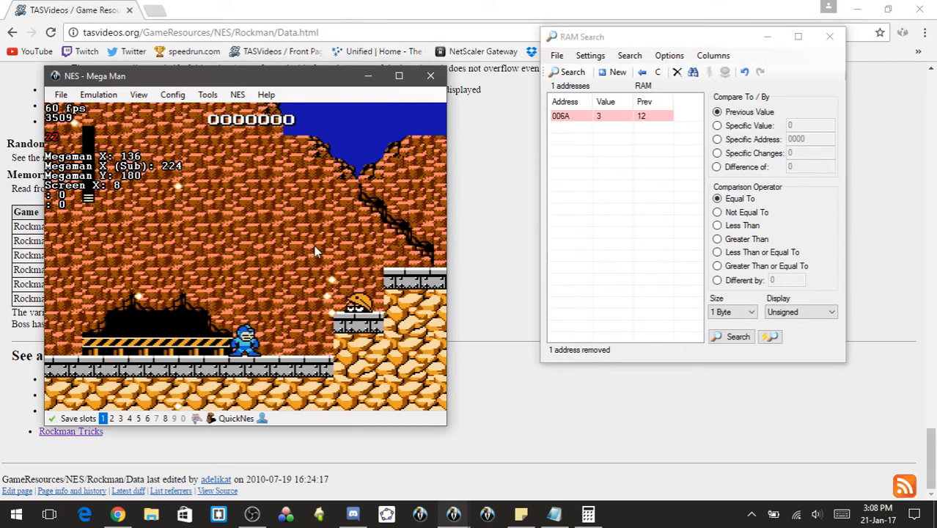
key("Left")
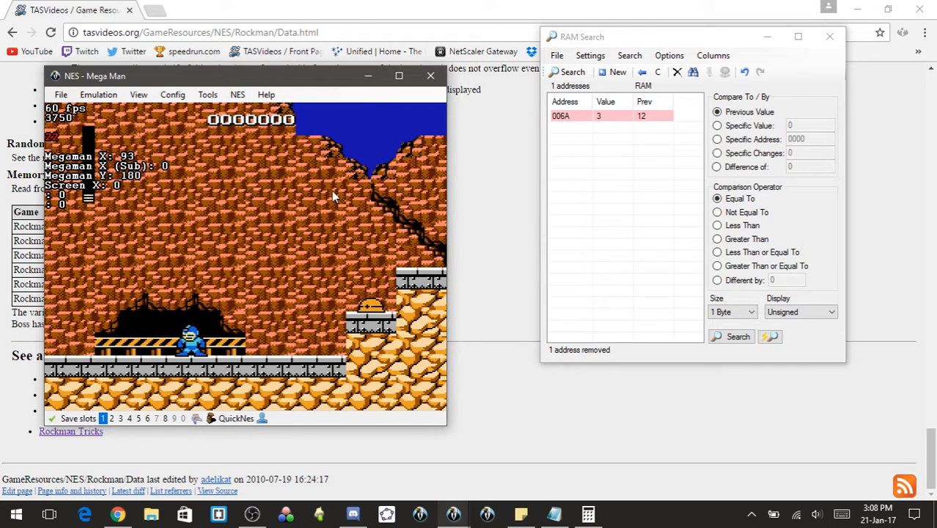
key("F1")
left_click(599, 119)
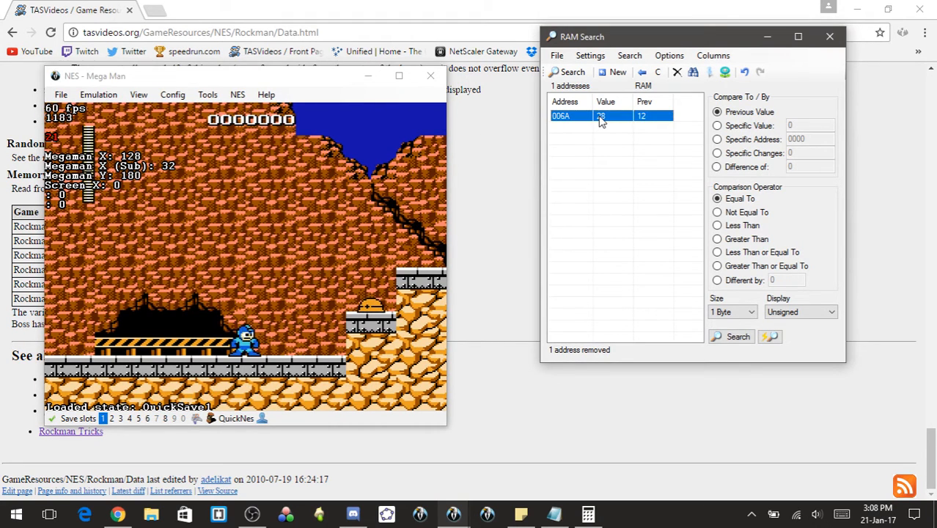
right_click(599, 120)
- Run Mega Man into the enemies on the stone steps to test the frozen address 006A
left_click(274, 272)
key("Right")
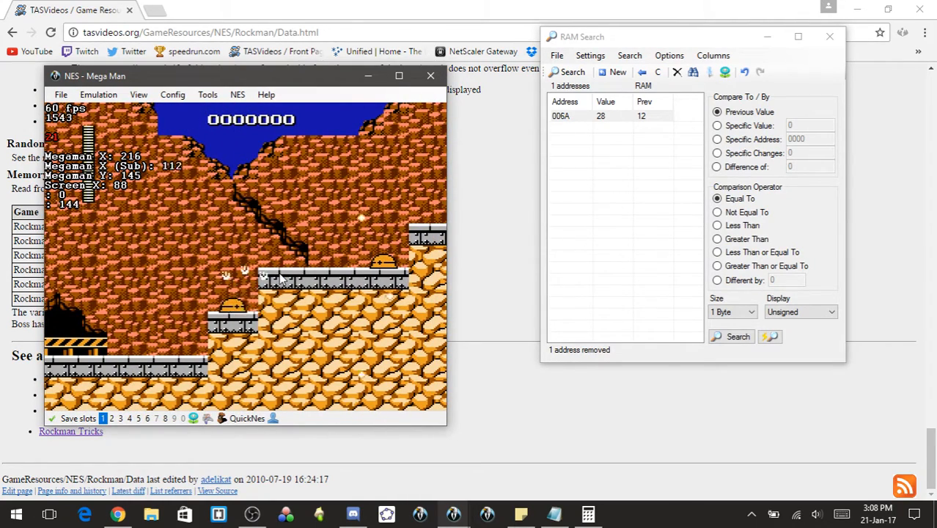
- Run Mega Man right past the stage's first enemies with health address 006A frozen, and reload the save in slot 1
key("Right")
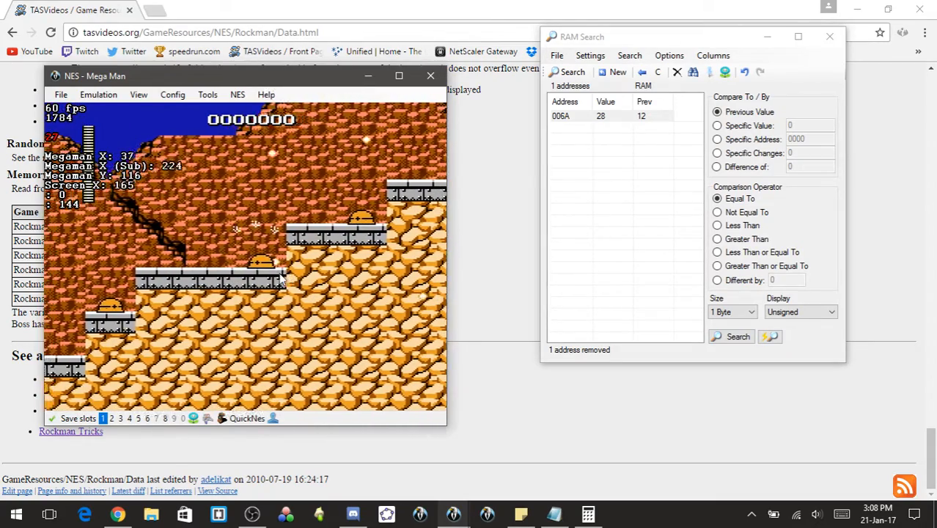
key("Right")
key("x")
key("x")
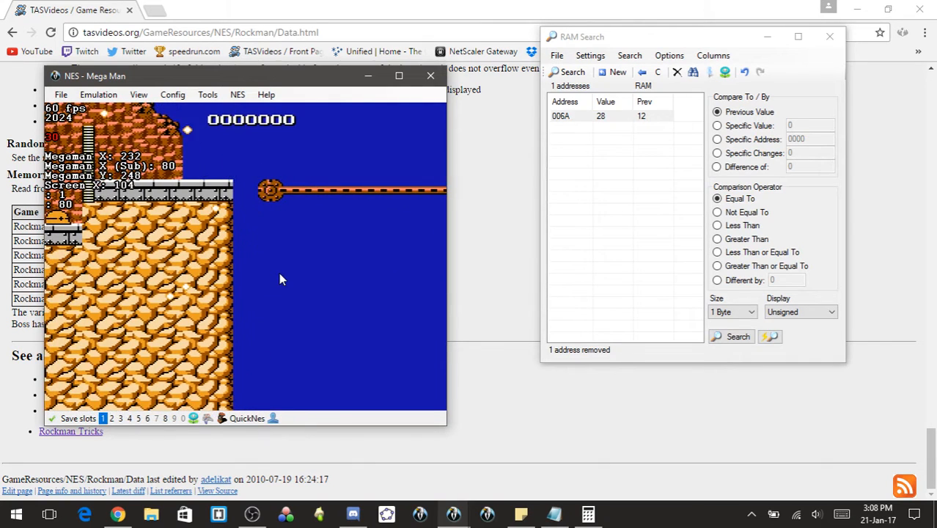
key("F7")
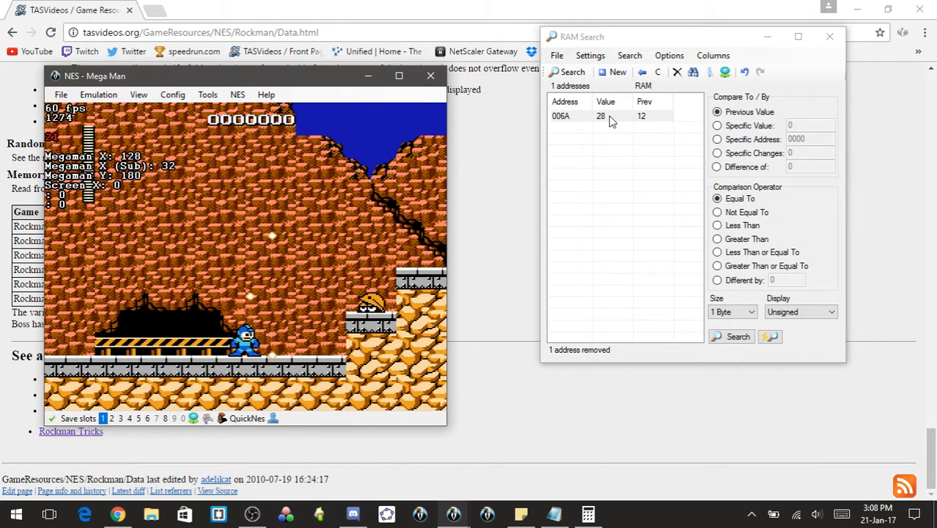
- Unfreeze address 006A in RAM Search and return to the game
left_click(612, 121)
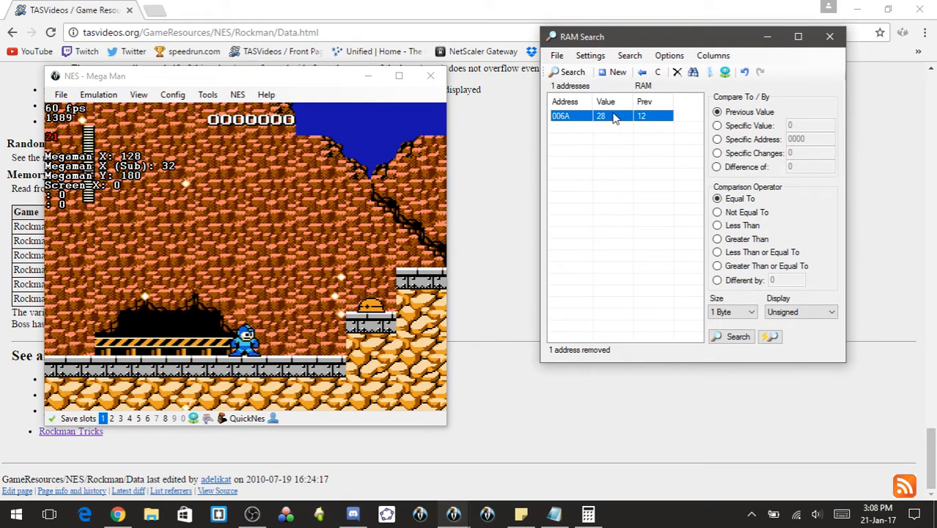
right_click(631, 115)
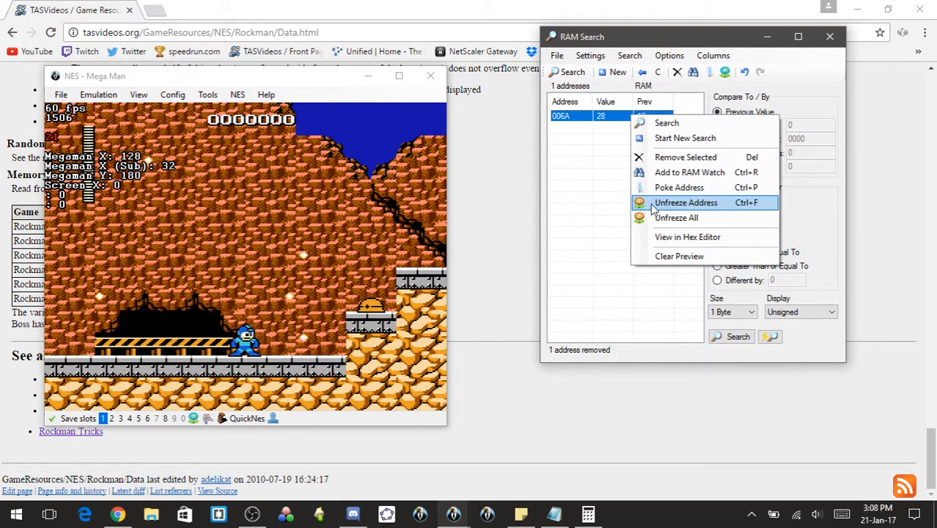
left_click(581, 206)
right_click(637, 116)
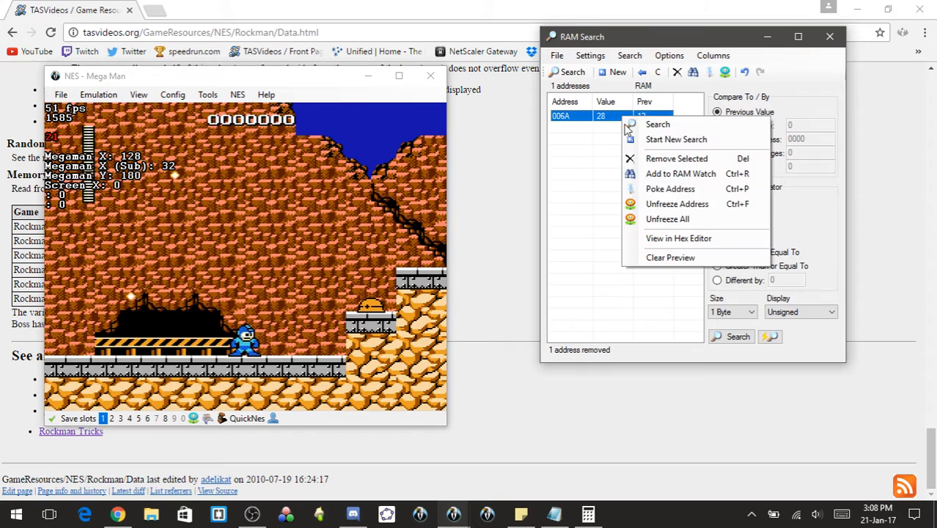
left_click(659, 203)
left_click(254, 252)
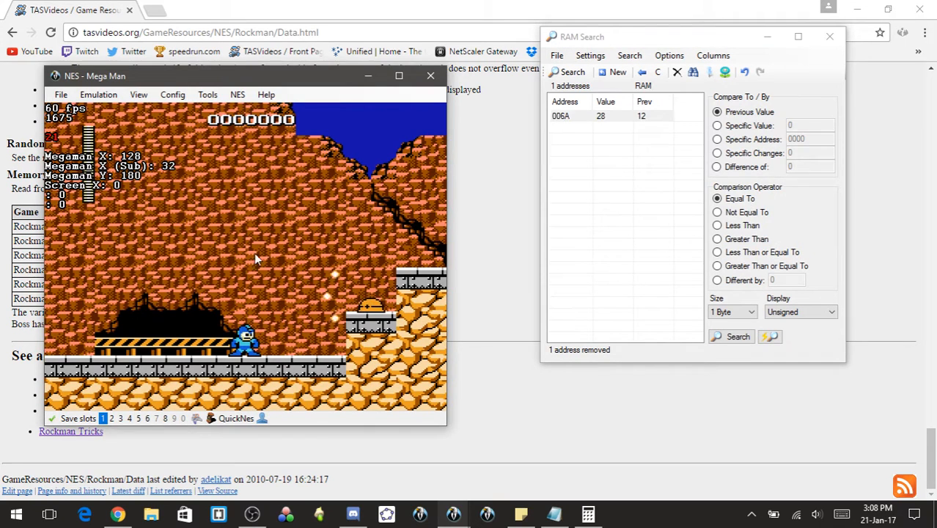
- Add address 006A to RAM Watch and bring the RAM Watch window to the front
right_click(595, 120)
left_click(645, 176)
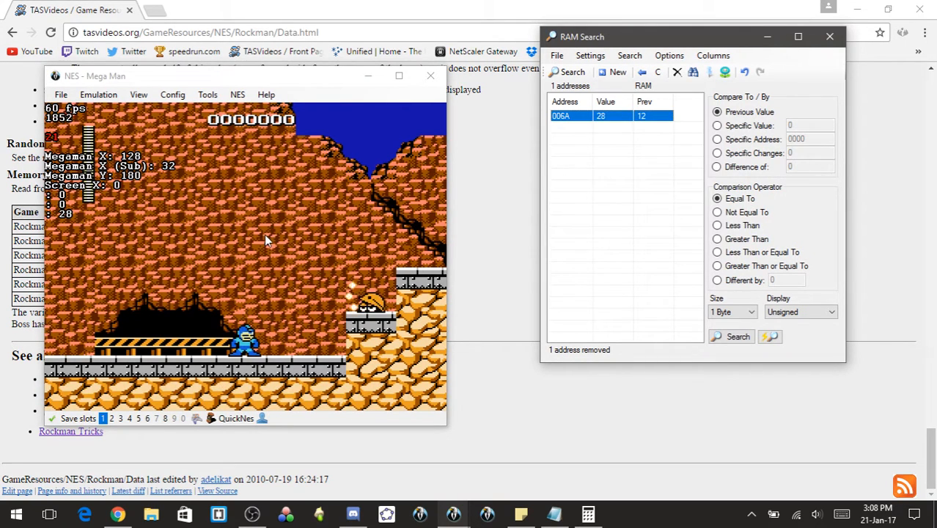
left_click(453, 514)
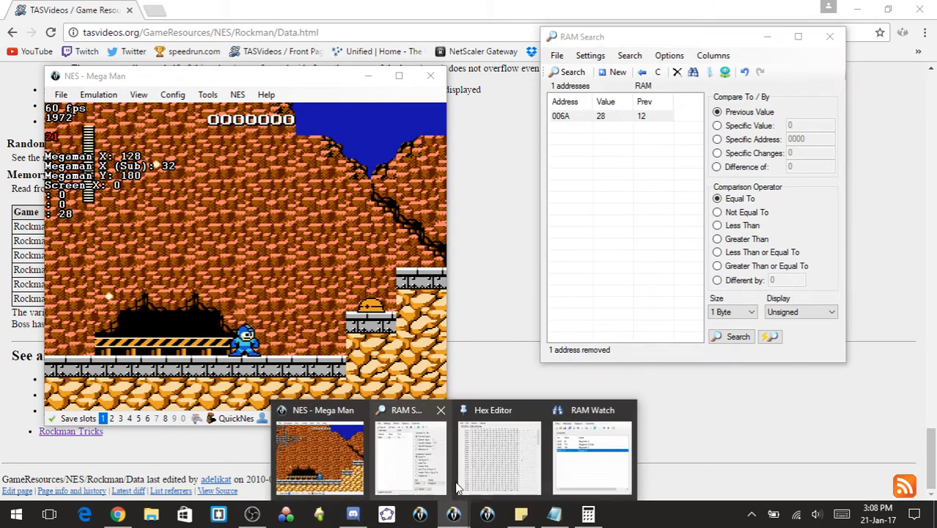
left_click(557, 396)
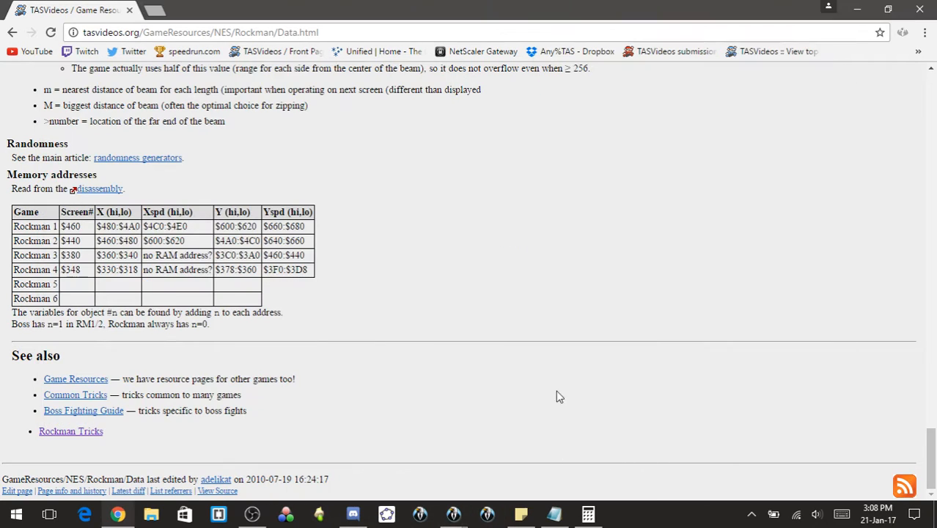
left_click(455, 515)
left_click(359, 460)
mouse_move(453, 514)
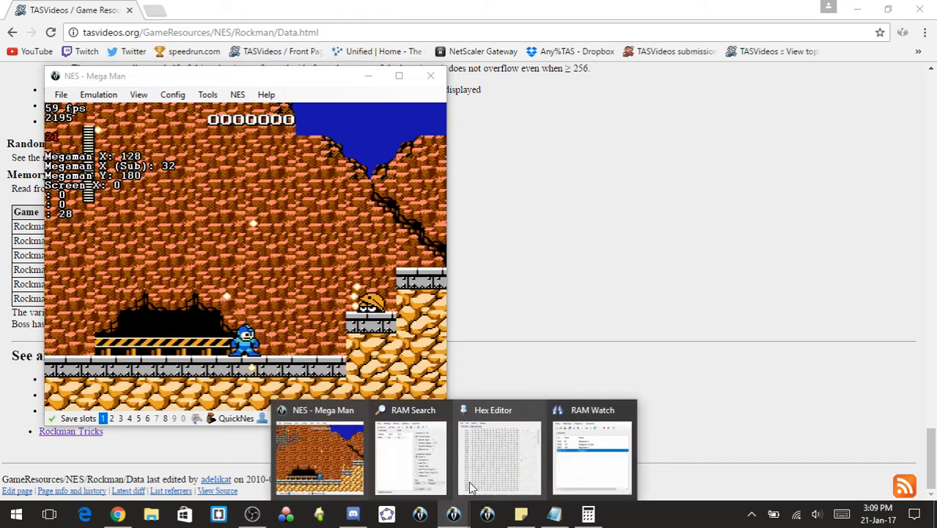
left_click(581, 456)
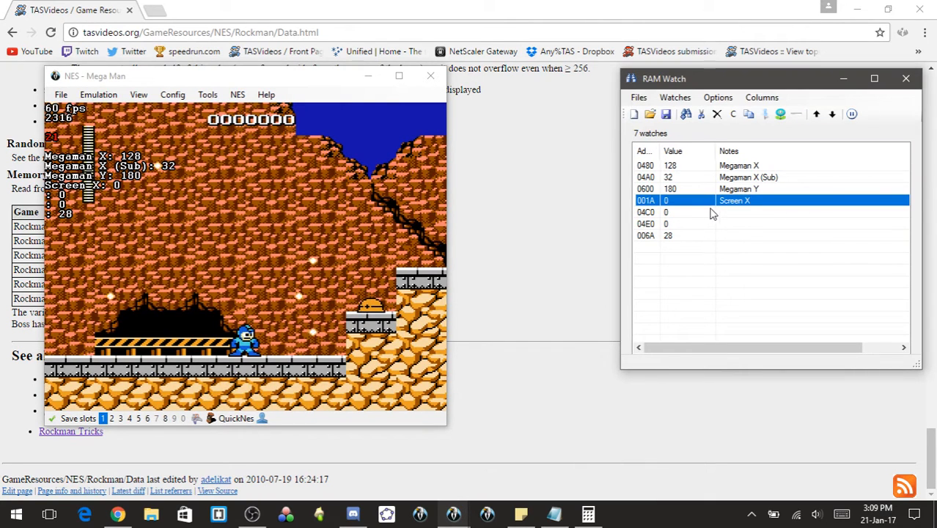
- Label the 006A watch "Health" in its notes and return to the game
left_click(735, 236)
double_click(732, 238)
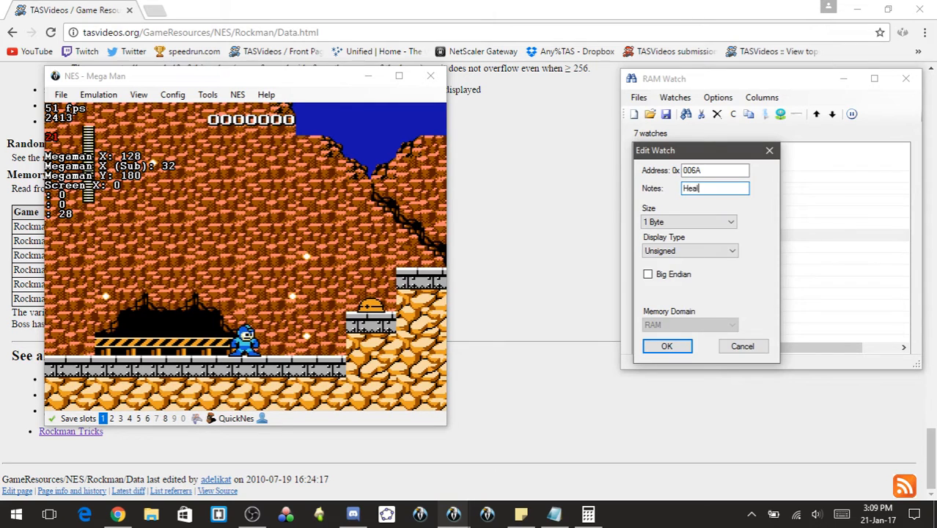
type("th")
key("Return")
left_click(212, 225)
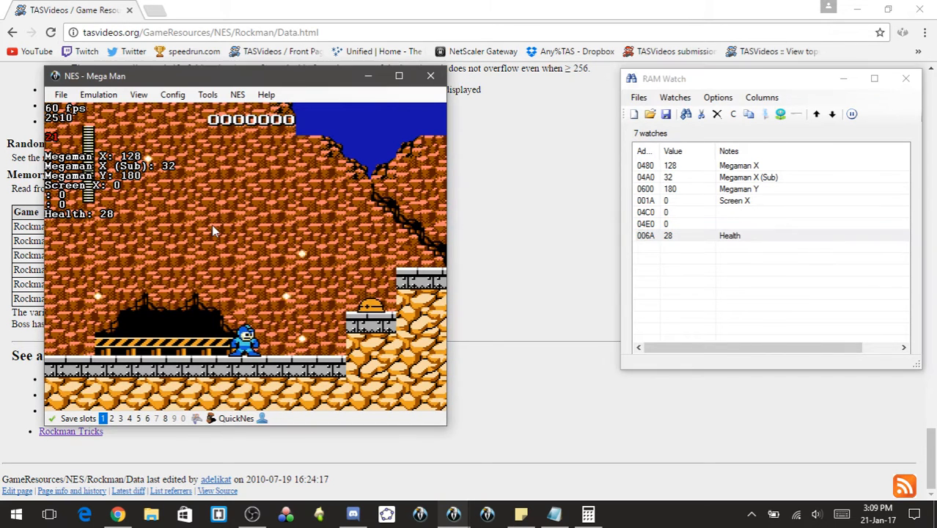
- Load save slot 4 and move Mega Man back and forth near the enemy to check the Health watch
key("F4")
key("Left")
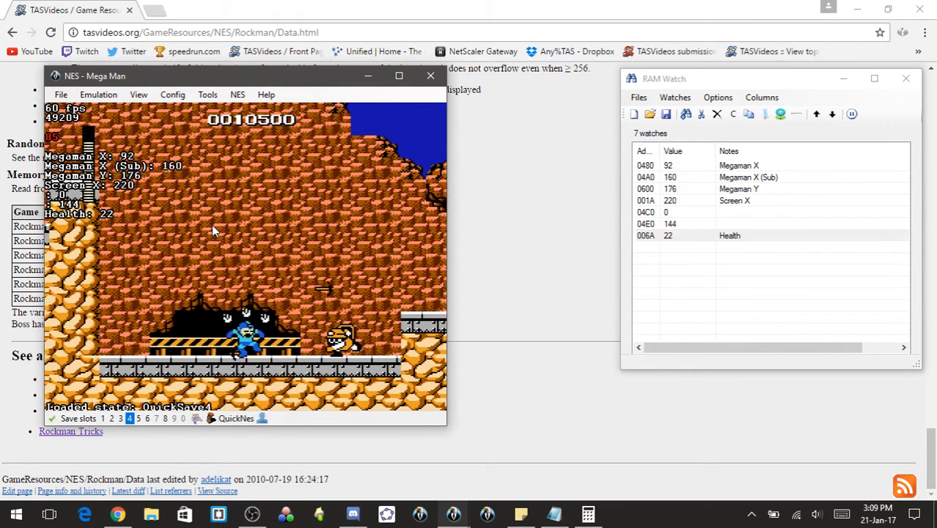
key("Right")
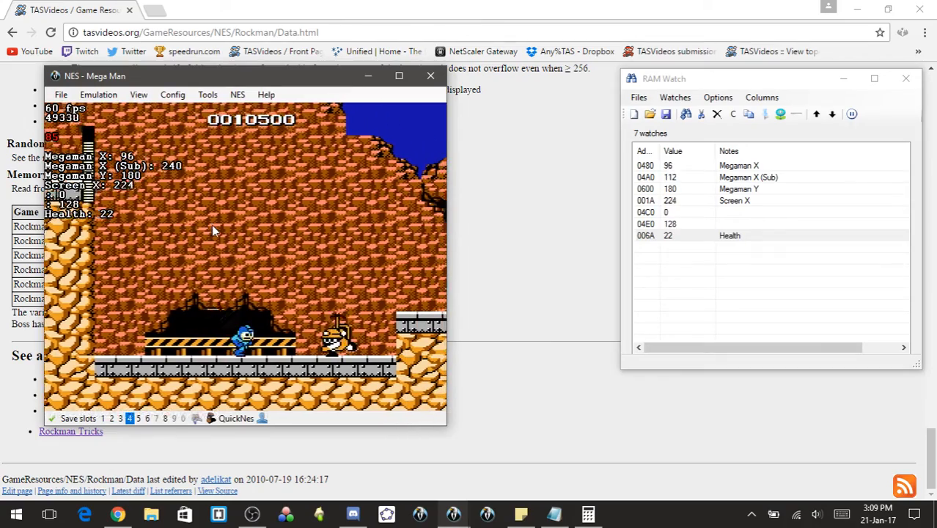
key("Left")
key("Right")
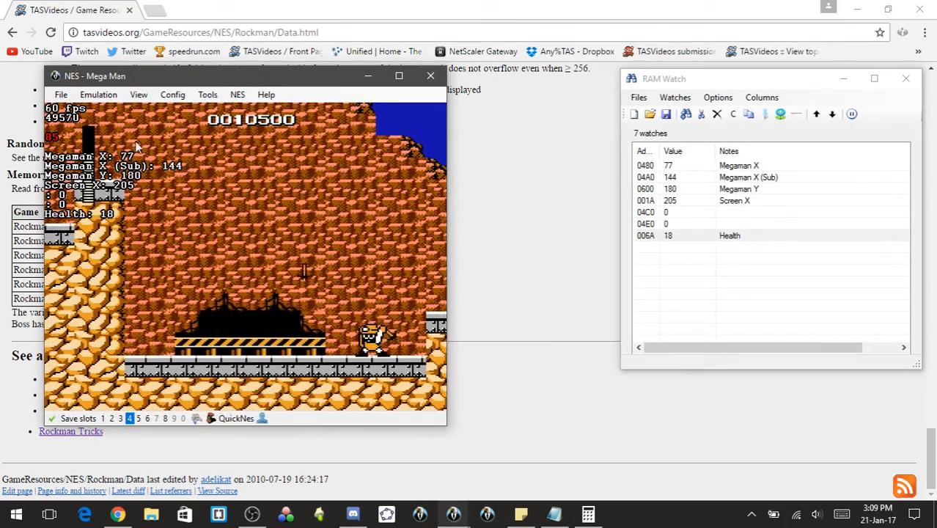
key("Left")
- Start a new RAM search over all addresses, and reload save slot 4 with the RAM Watch window closed
left_click(207, 94)
left_click(238, 143)
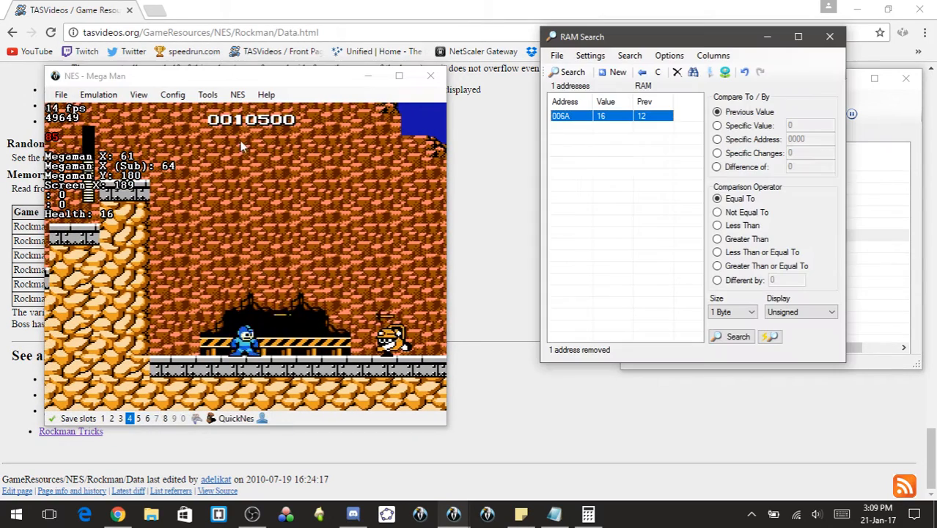
left_click(110, 296)
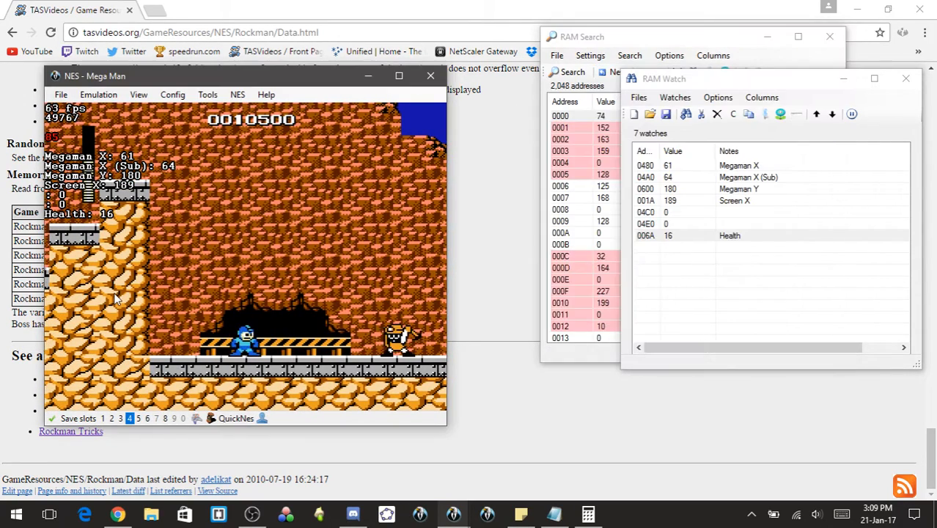
key("F4")
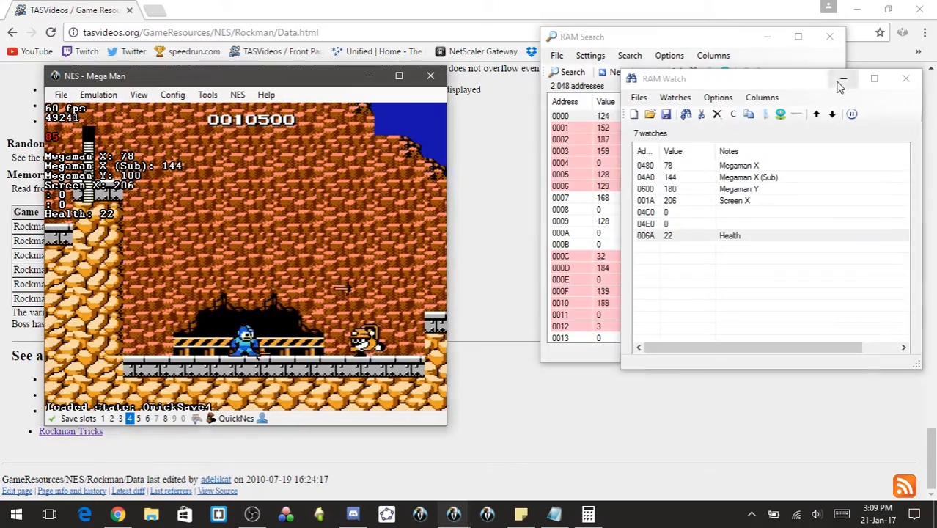
left_click(906, 79)
- Auto-search for values equal to the previous value while Mega Man moves near the enemy, ending the auto-search once enough addresses are filtered
left_click(769, 337)
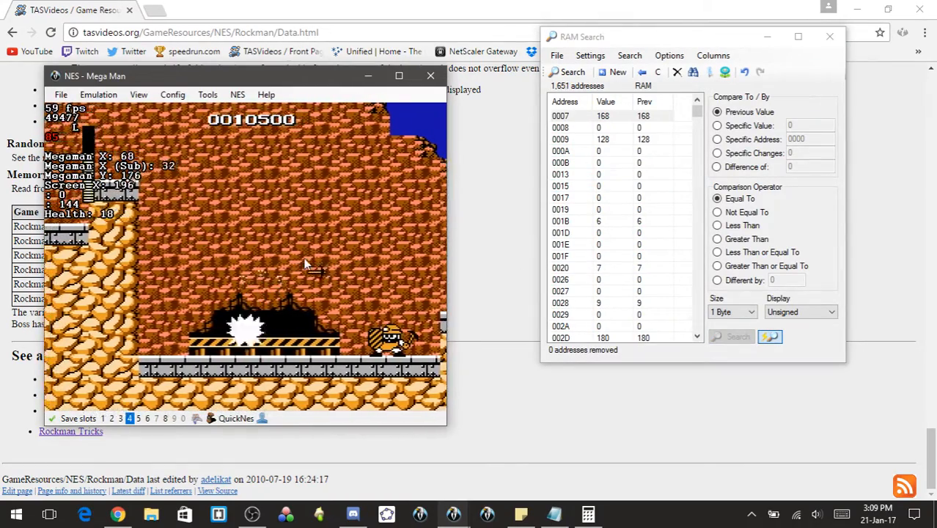
key("Left")
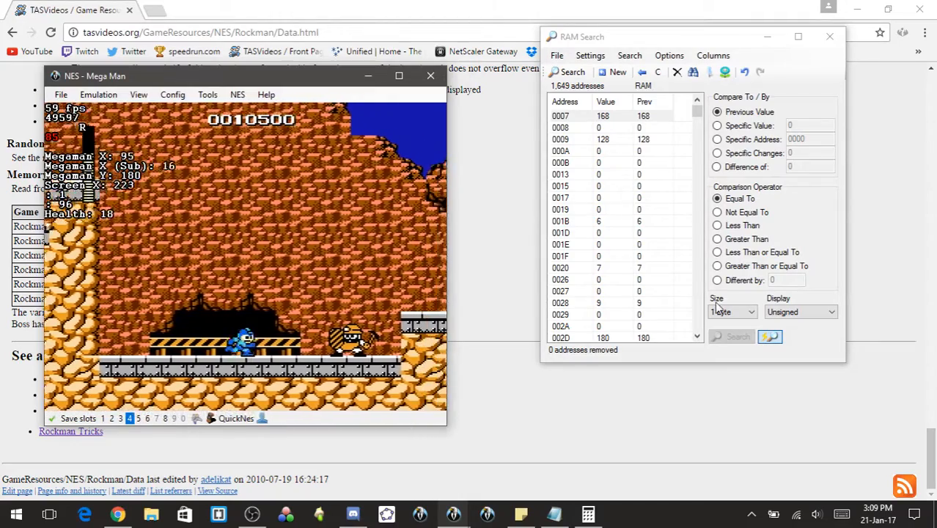
key("Right")
left_click(770, 338)
key("Left")
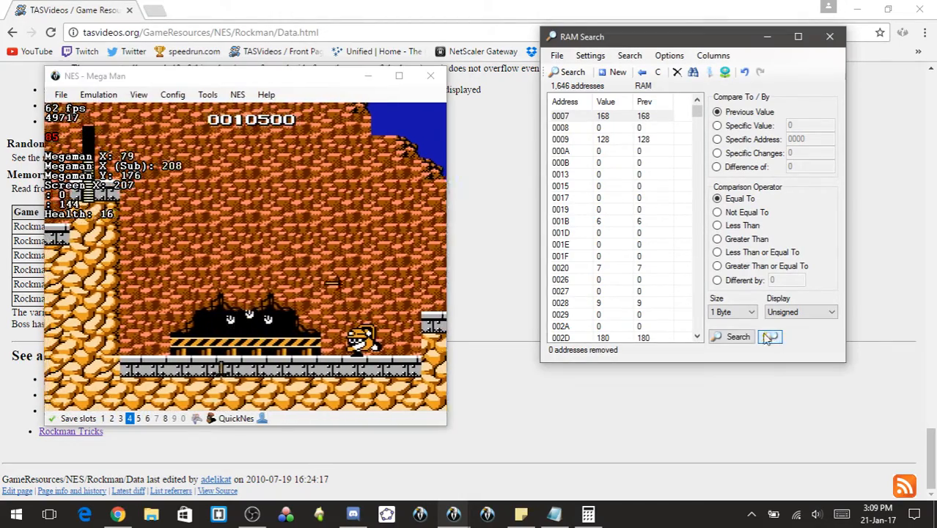
- Continue fighting the enemy and search for addresses whose value is less than the previous value
left_click(316, 274)
key("Right")
key("Left")
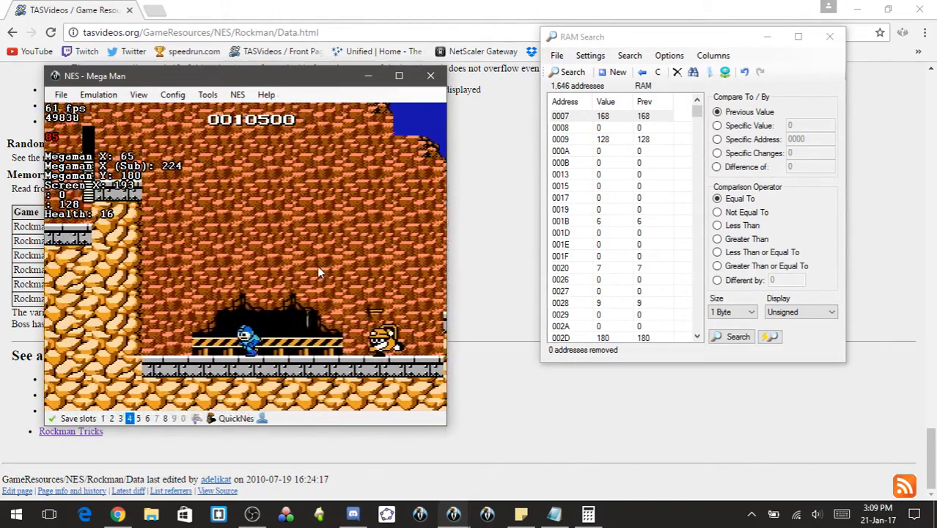
left_click(718, 225)
left_click(565, 72)
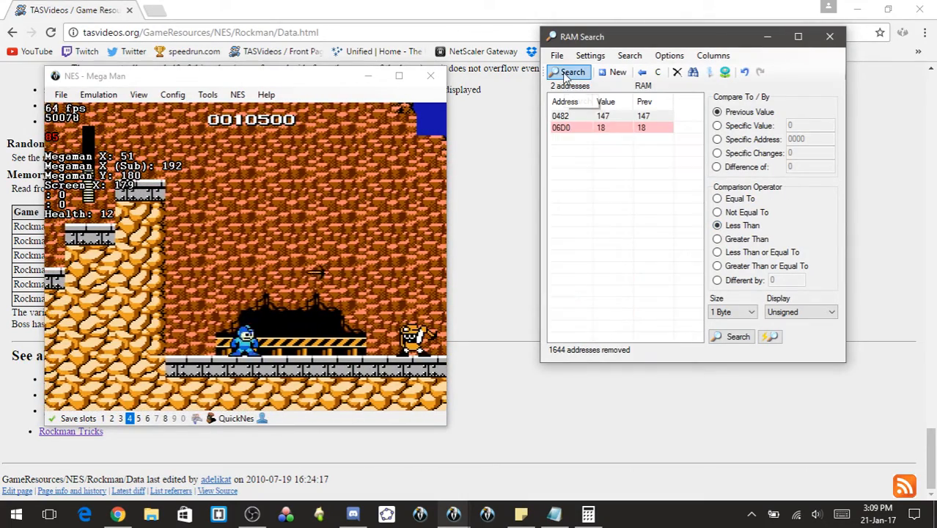
- Keep fighting the enemy while comparing how the candidate addresses 0482 and 06D0 change
left_click(246, 326)
key("Left")
key("Right")
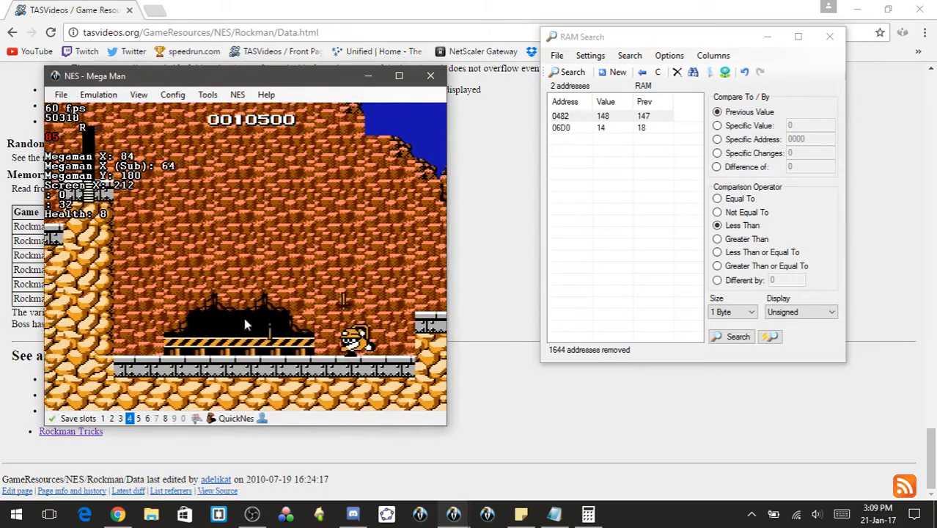
key("Right")
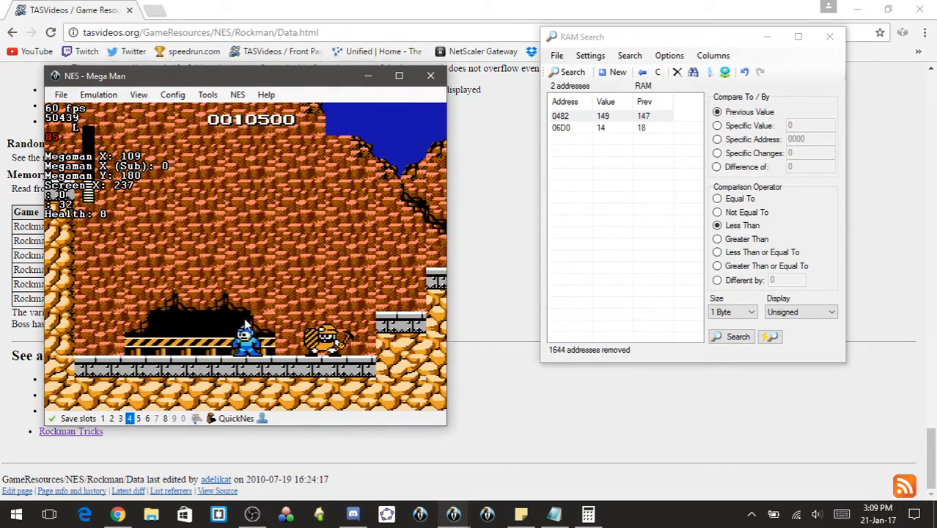
key("Right")
key("Left")
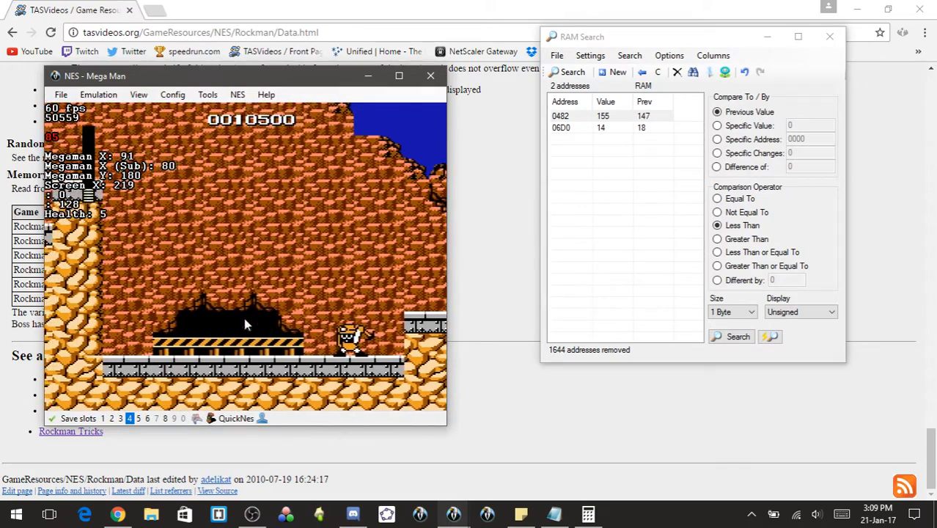
key("Right")
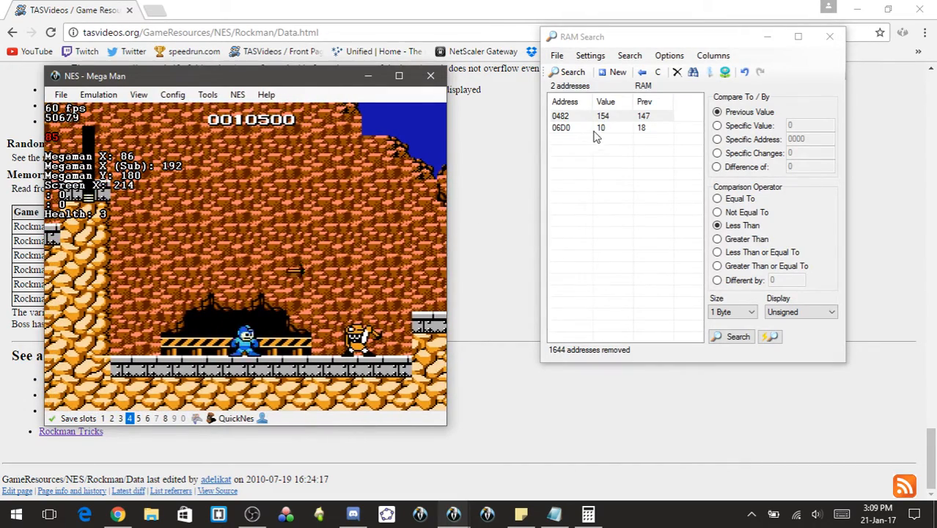
- Add address 06D0 to RAM Watch and bring the RAM Watch window to the front
right_click(652, 127)
left_click(664, 186)
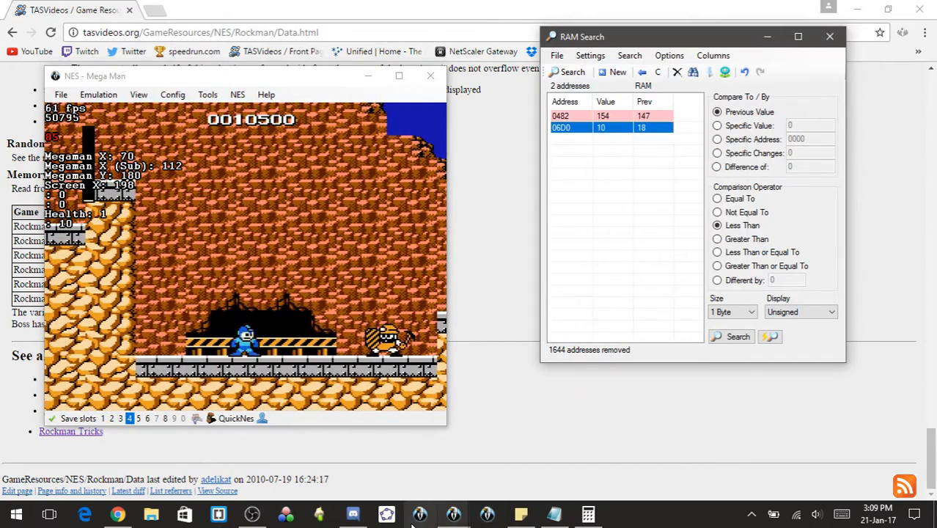
left_click(443, 520)
left_click(438, 465)
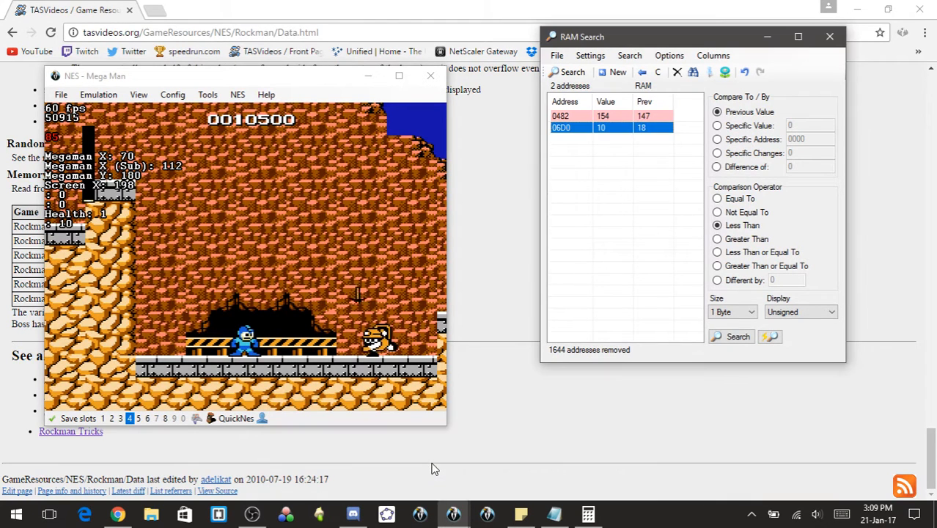
left_click(453, 514)
left_click(583, 458)
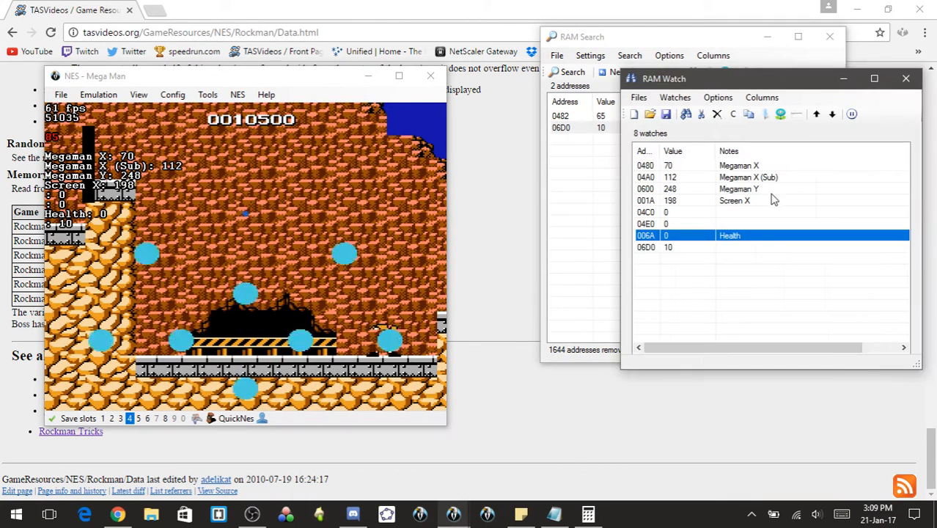
- Label the 06D0 watch "Enemy Health" in its notes and minimize the RAM Watch window
double_click(740, 251)
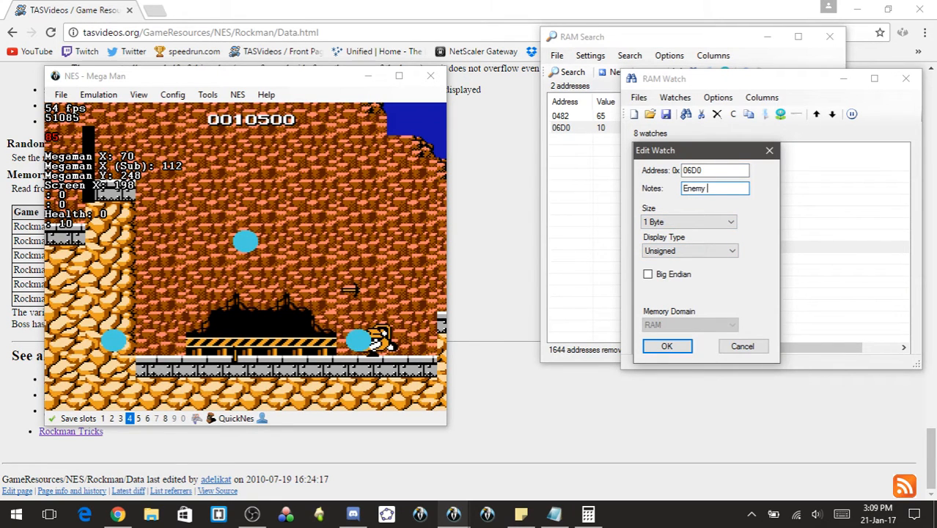
type("Enemy Health")
key("Return")
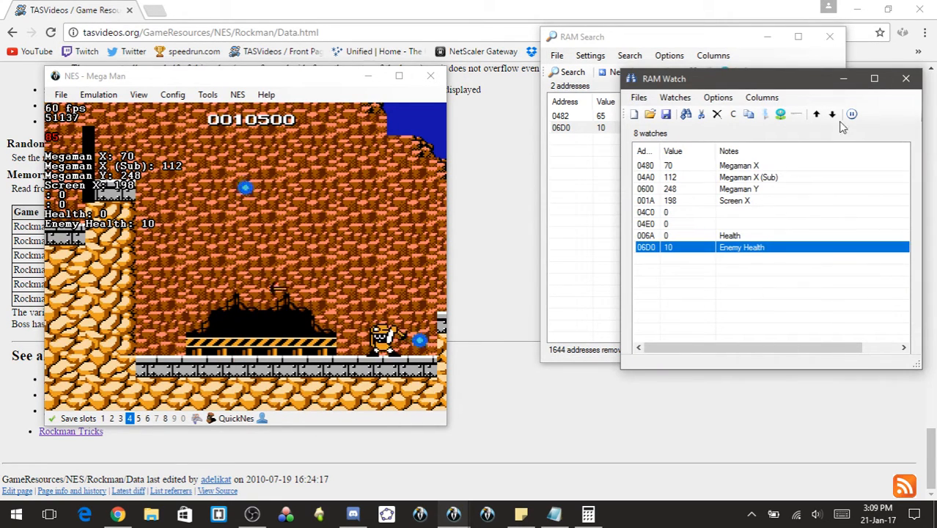
left_click(843, 78)
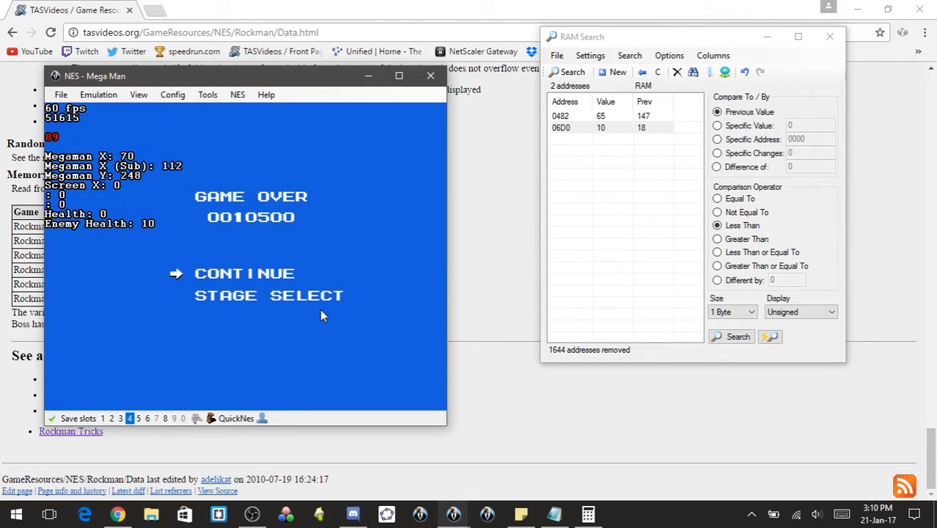
- Reload save state 4 and shoot the enemy repeatedly to check how the Enemy Health watch responds
key("F4")
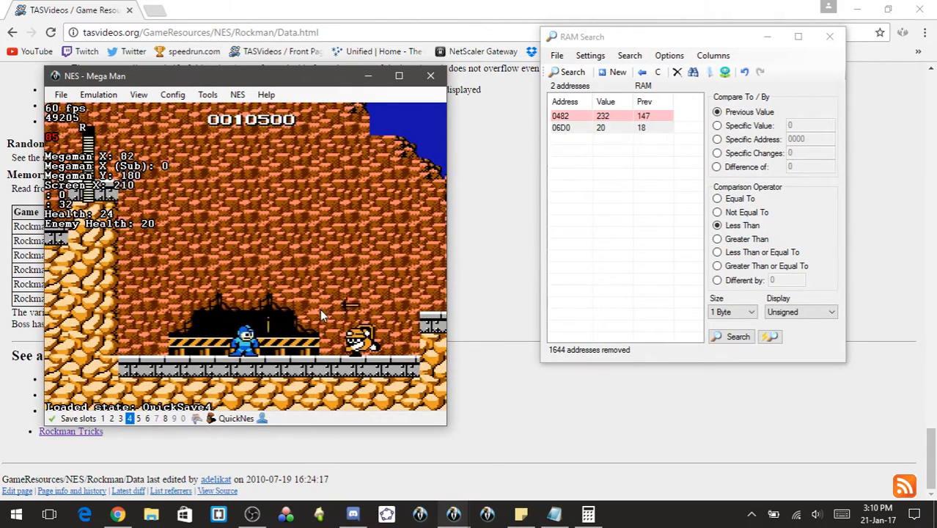
key("Right")
key("z")
key("z")
key("z")
key("z")
key("z")
key("z")
key("z")
key("z")
key("z")
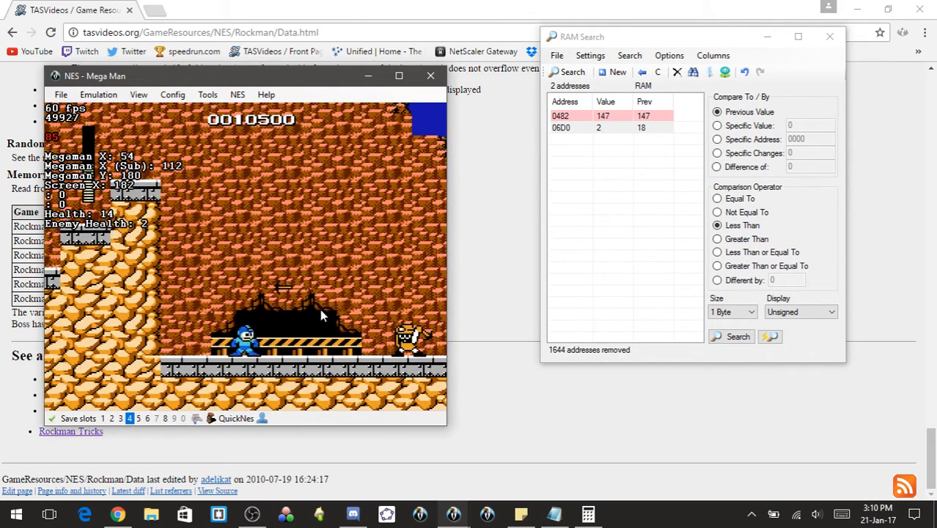
- Reload save state 4, minimize RAM Search, bring up RAM Watch and freeze the 06D0 Enemy Health address
key("F4")
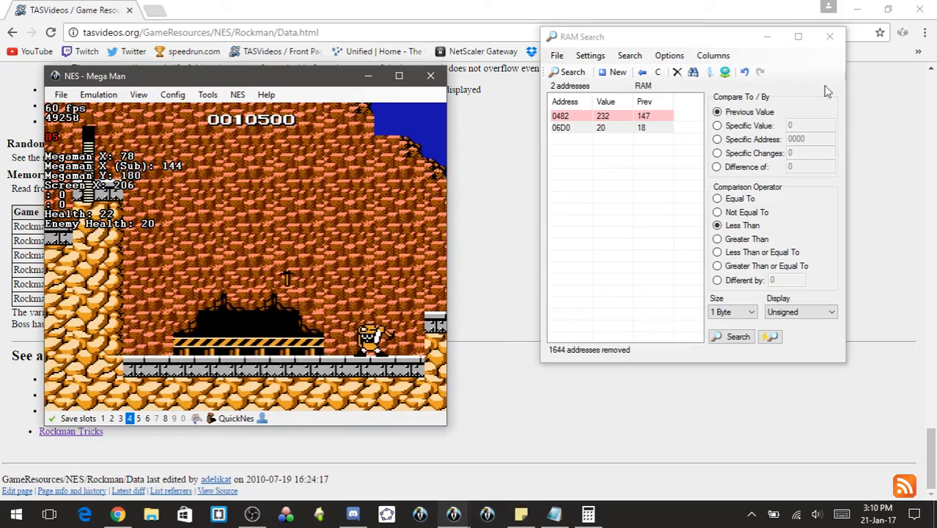
left_click(769, 39)
mouse_move(453, 513)
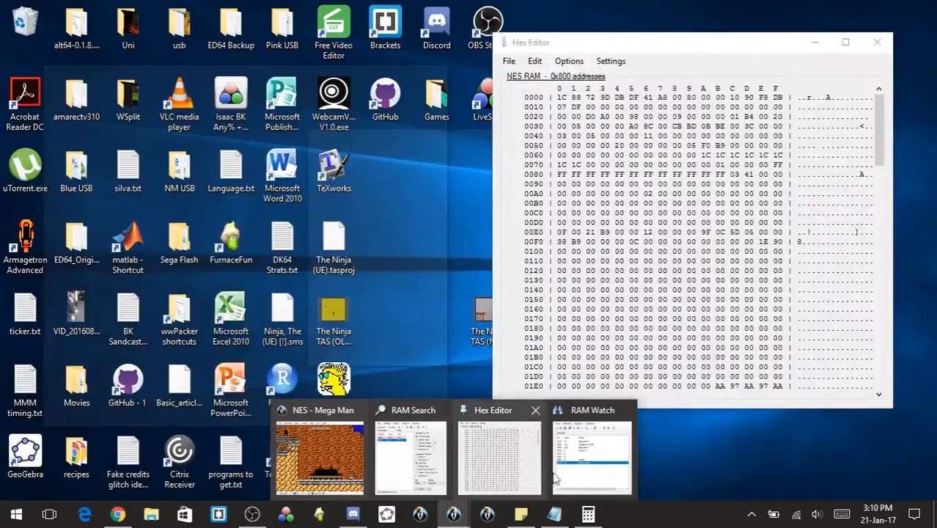
left_click(557, 475)
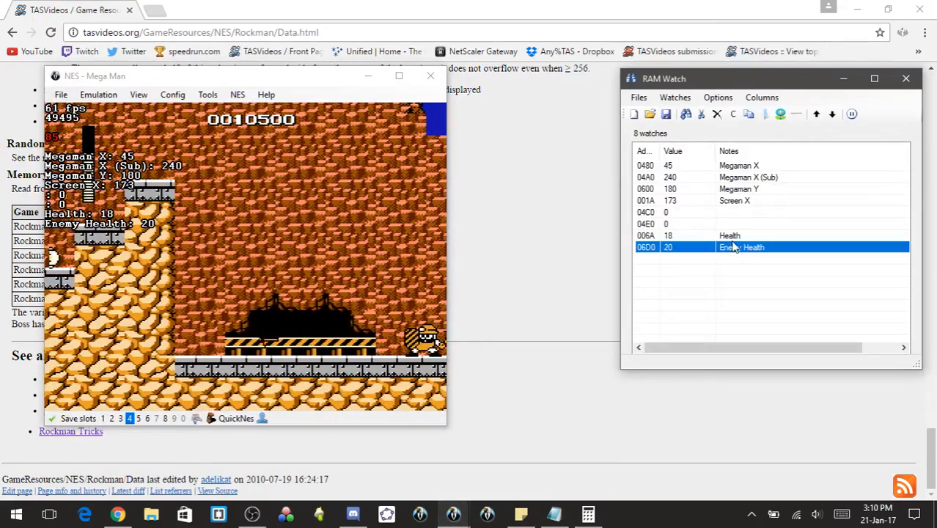
right_click(737, 253)
left_click(754, 316)
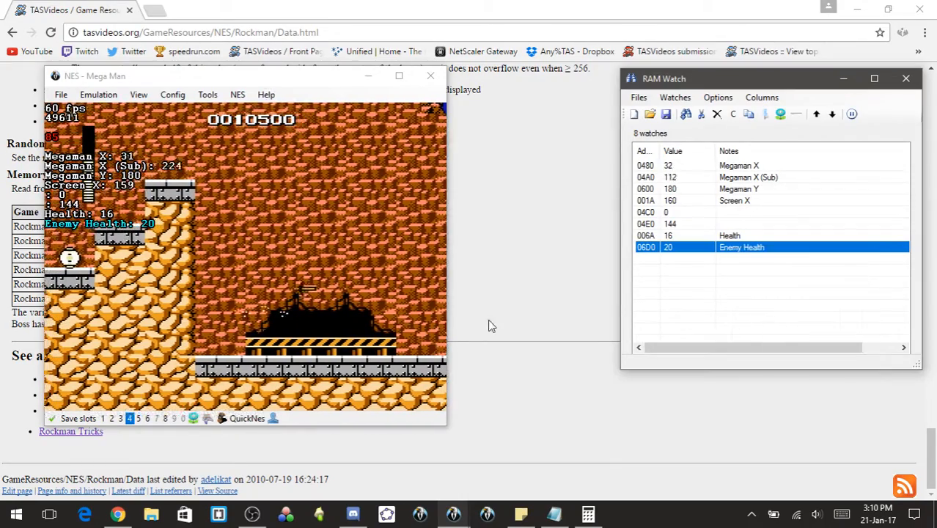
- Reload save state 4 and attack the enemy to test whether its frozen health still drops
left_click(306, 297)
key("F1")
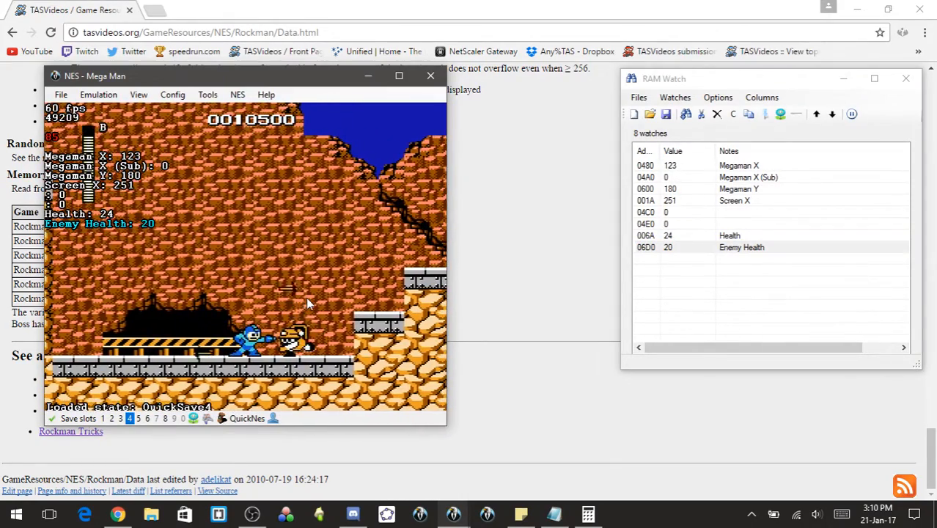
key("Right")
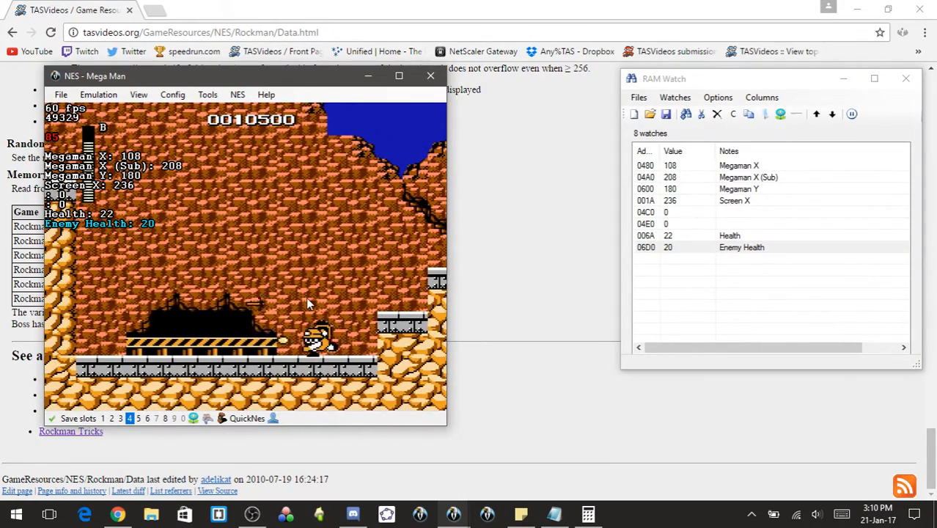
key("z")
key("Right")
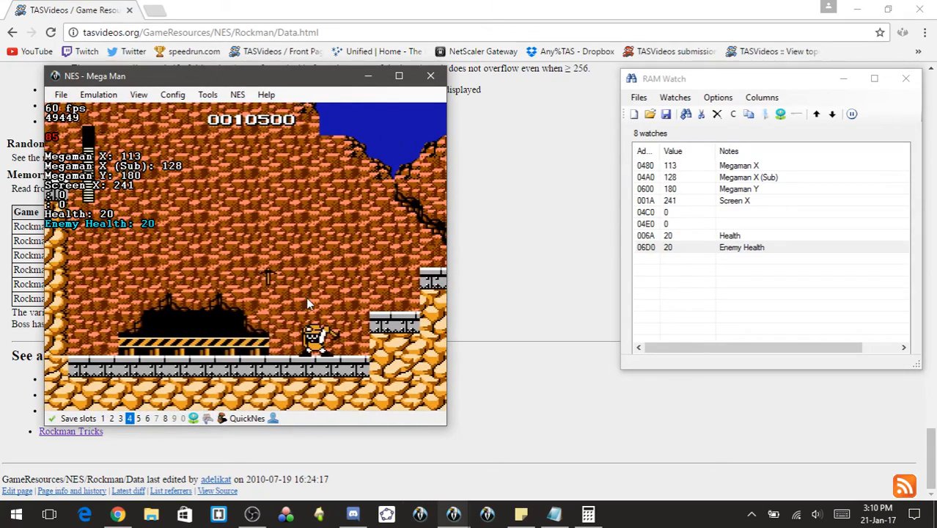
key("z")
key("Right")
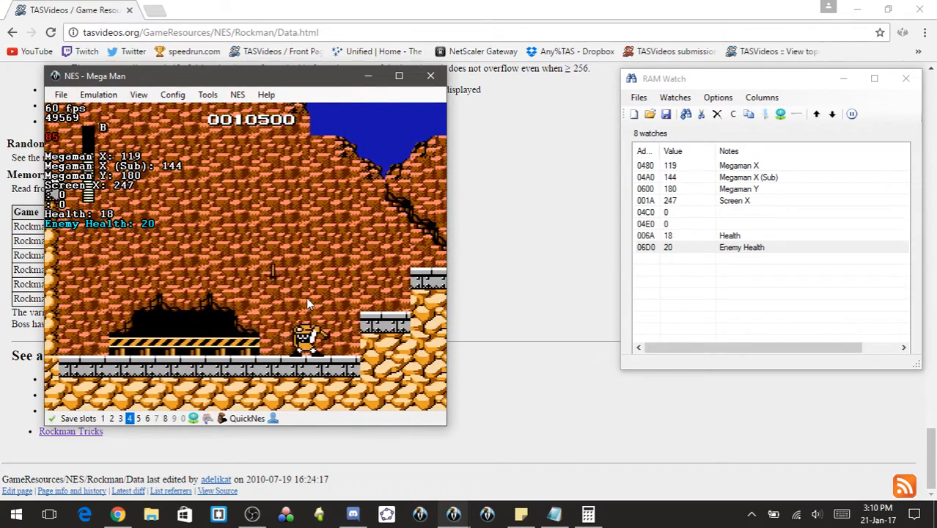
key("z")
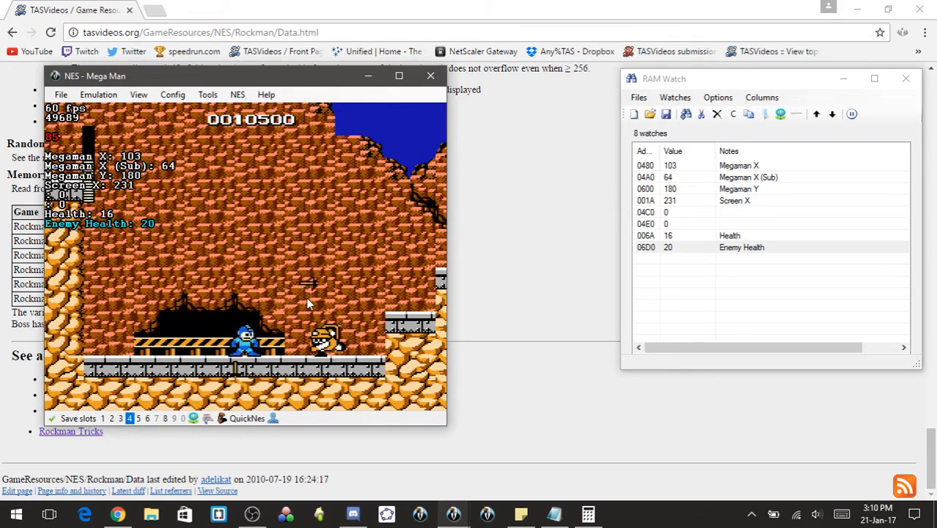
- Reload save state 4 and unfreeze the Enemy Health address
right_click(715, 248)
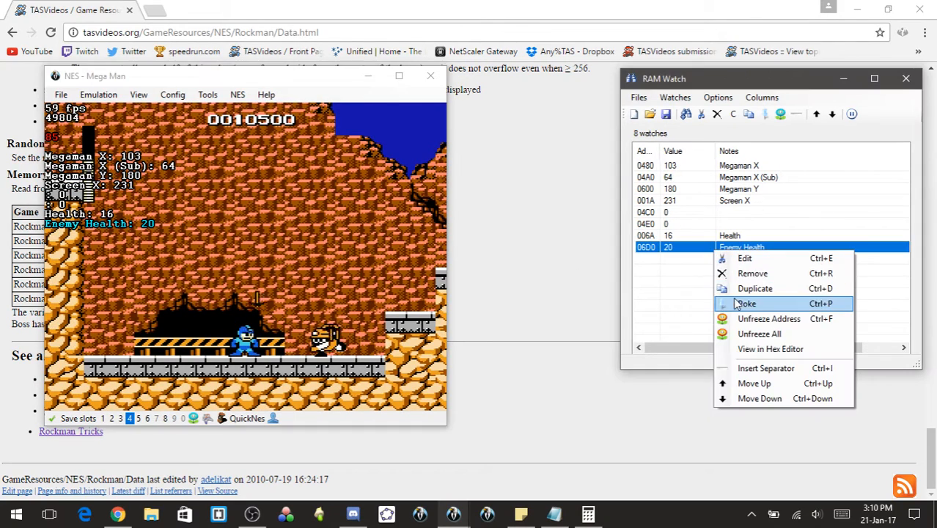
left_click(405, 290)
key("F4")
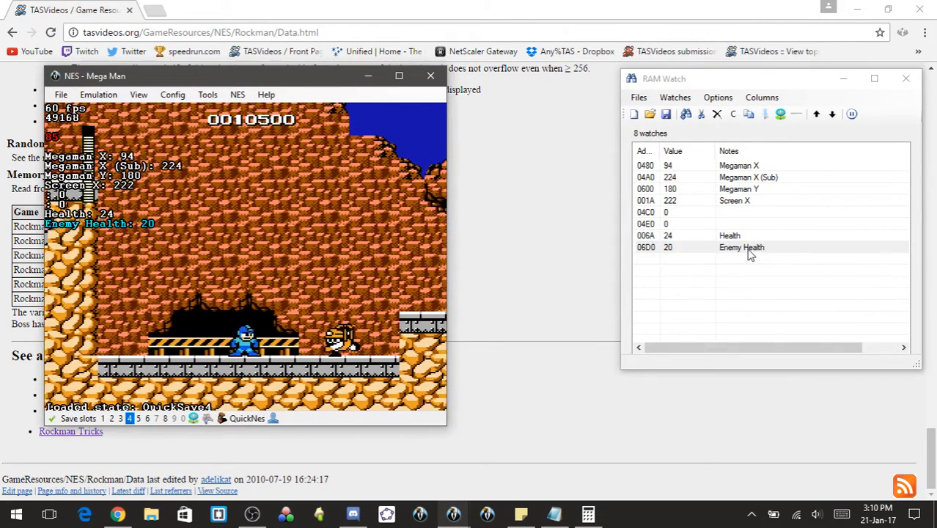
right_click(749, 250)
left_click(792, 333)
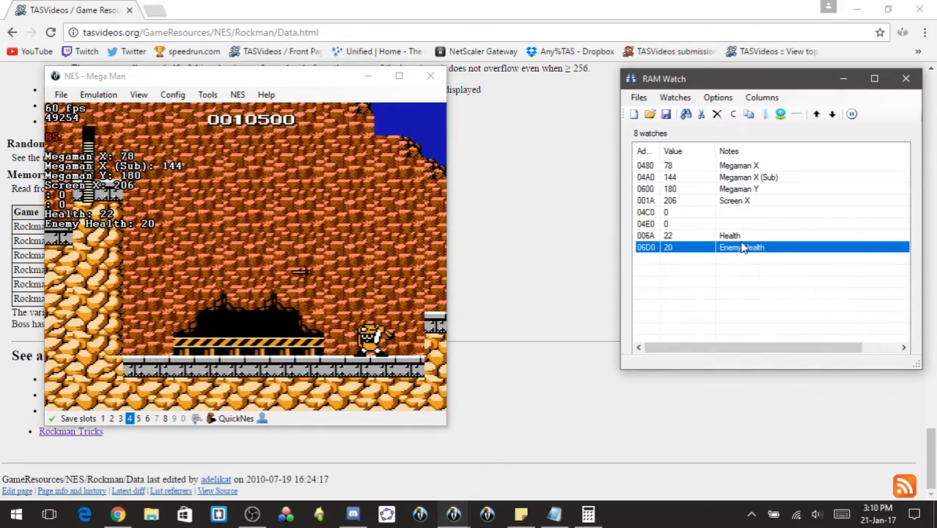
- Poke the 06D0 Enemy Health address to a value of 2
right_click(742, 249)
left_click(772, 300)
type("20")
key("Return")
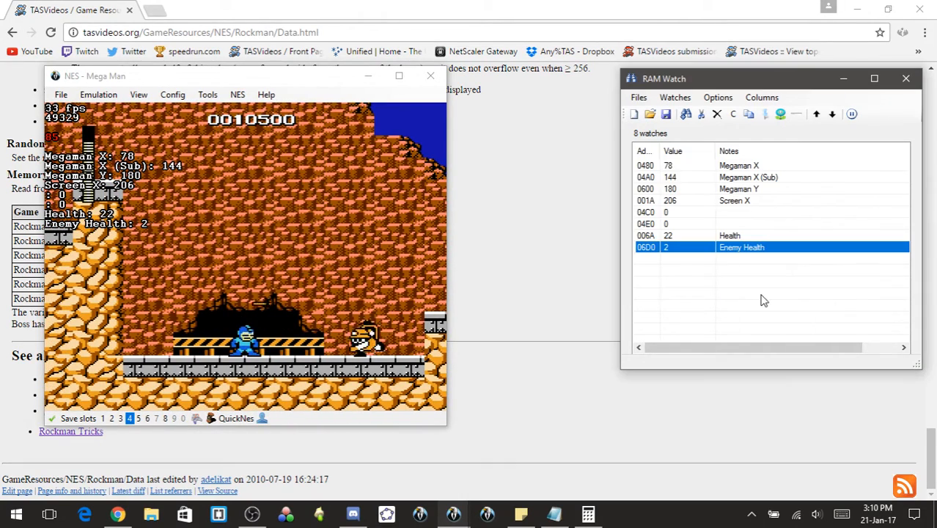
- Return to the game, defeat the weakened enemy and collect the item it drops
left_click(344, 247)
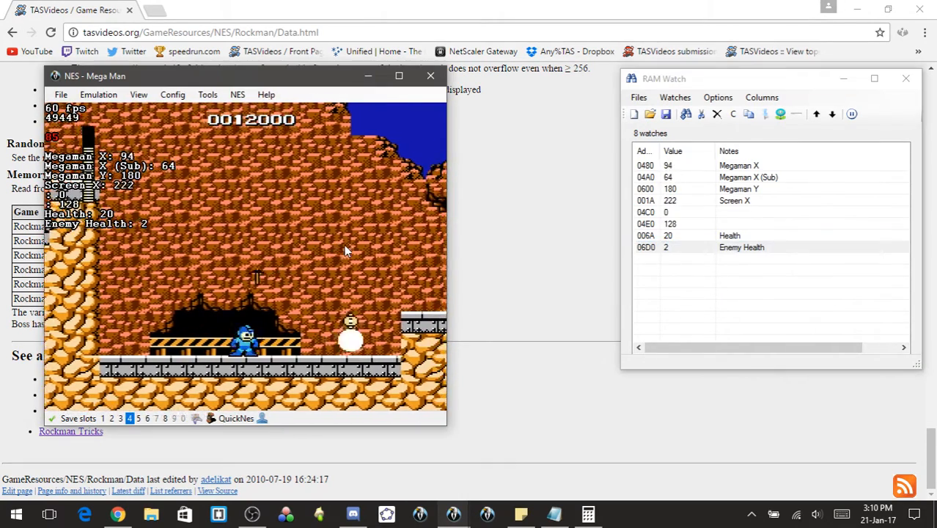
key("Right")
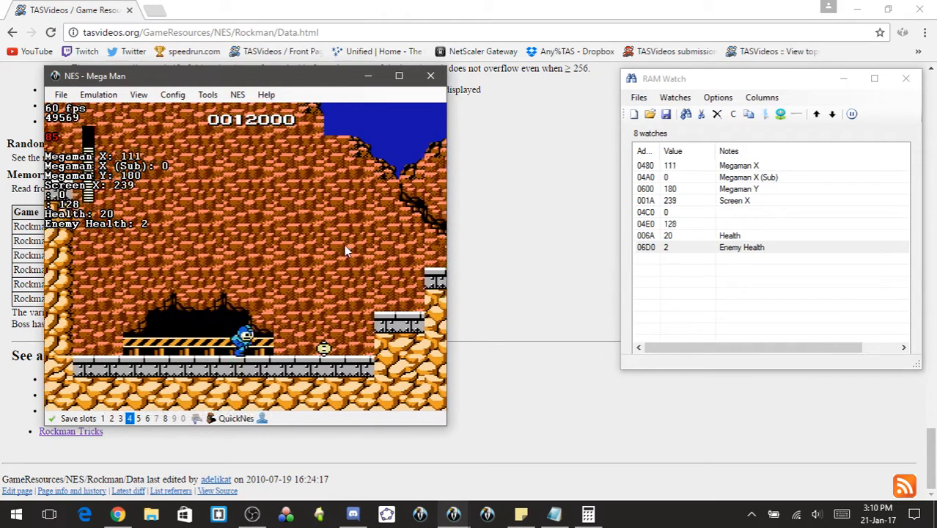
key("Right")
key("Left")
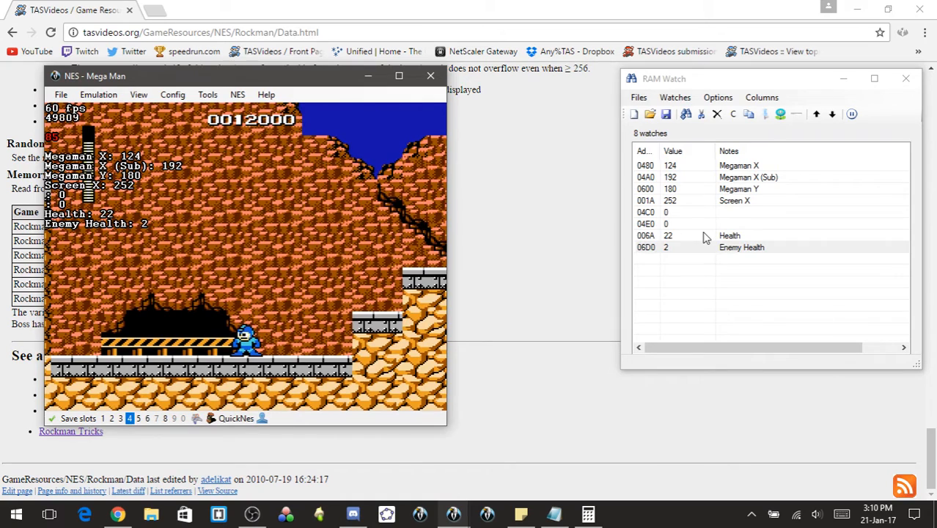
- Pause the emulation and reload save state 4
key("F4")
key("Left")
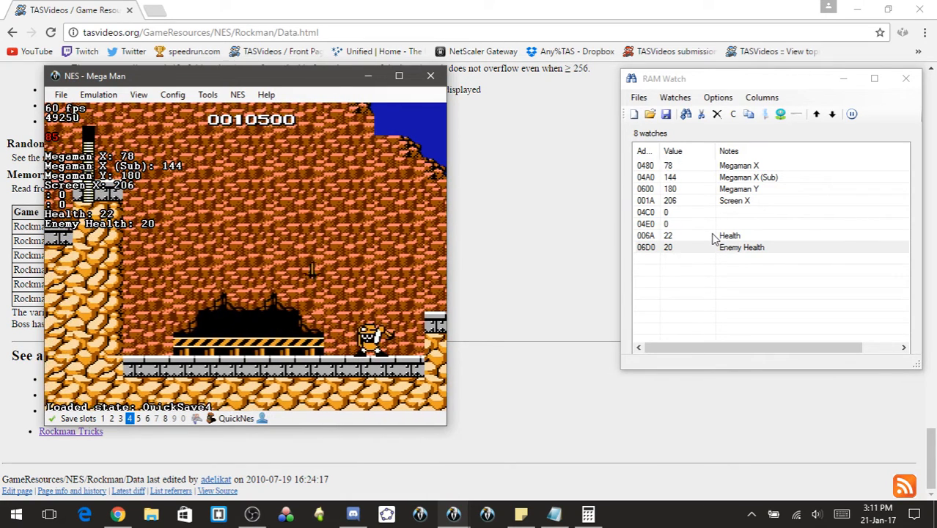
key("Pause")
key("F4")
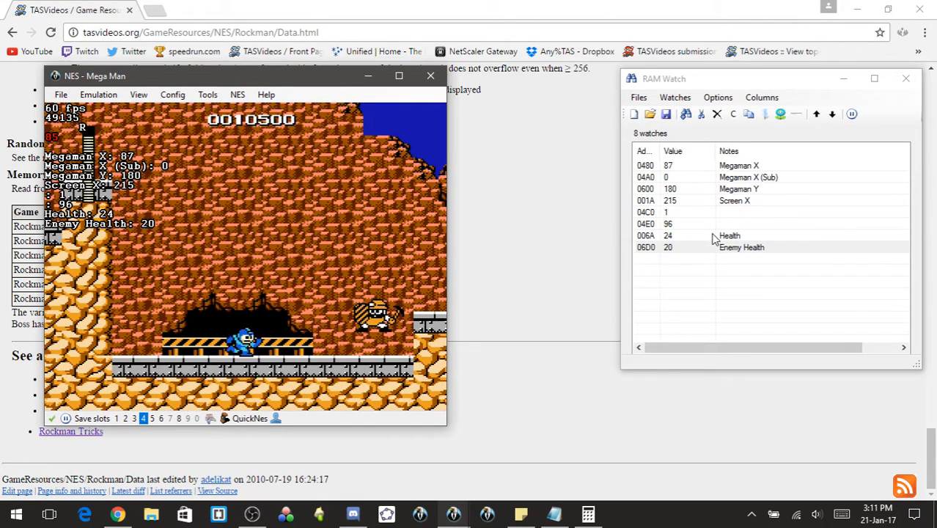
- Advance the game by one frame, maximize the game window and minimize RAM Watch
key("backslash")
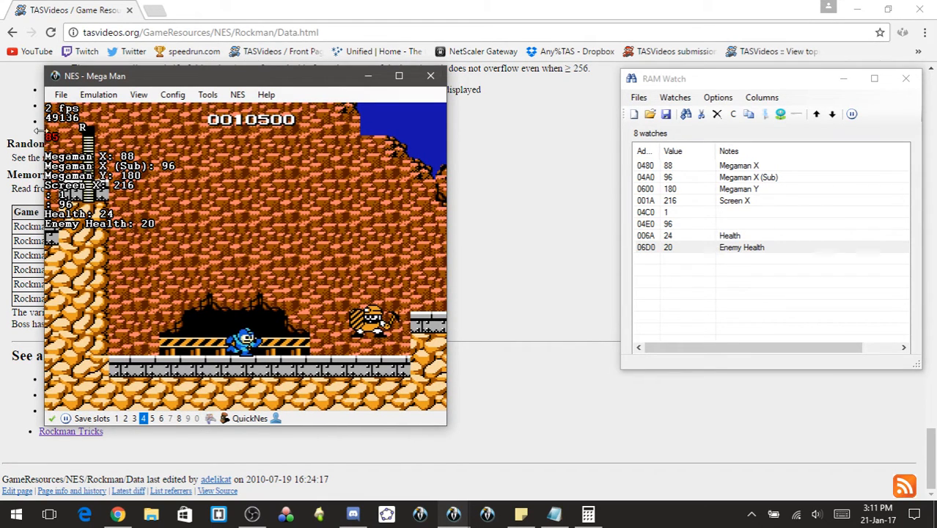
left_click(390, 75)
left_click(844, 79)
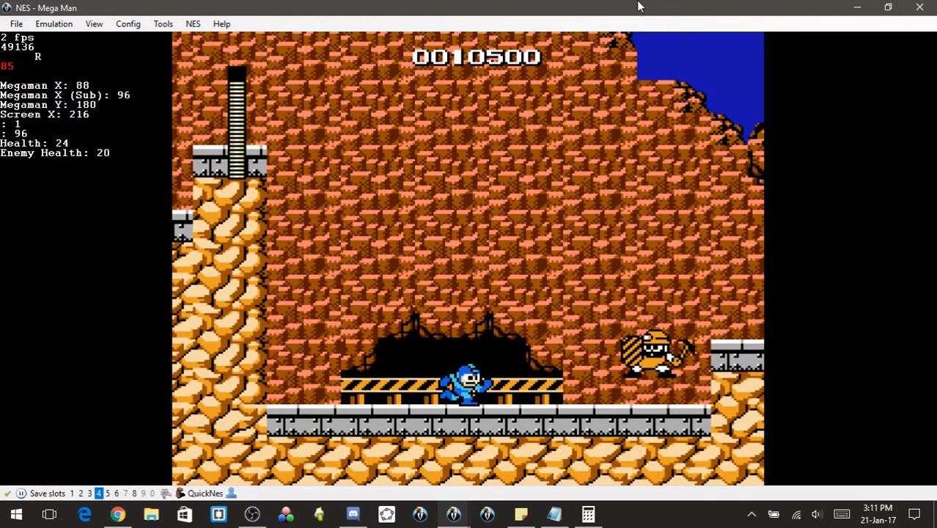
- Fire at the enemy while advancing frame by frame and check whether Enemy Health changes
key("d")
key("f")
key("f")
key("f")
key("f")
key("f")
key("f")
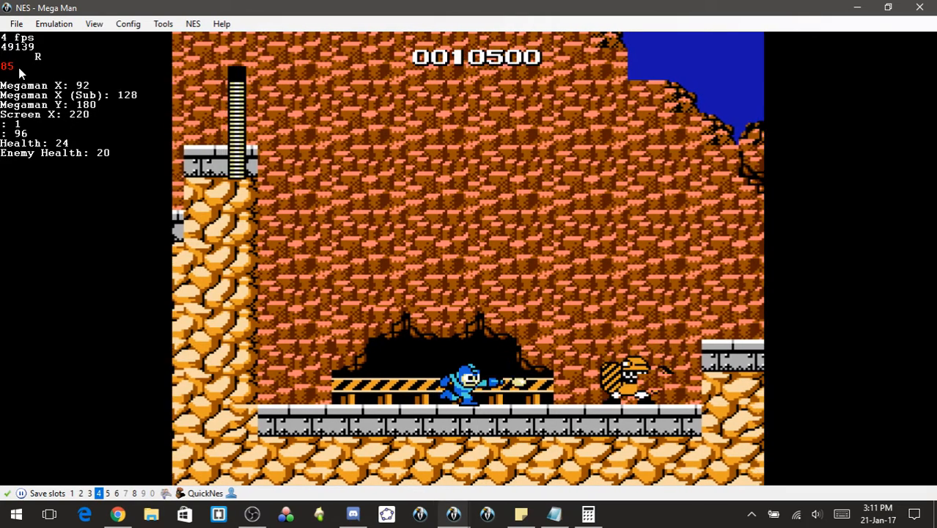
key("f")
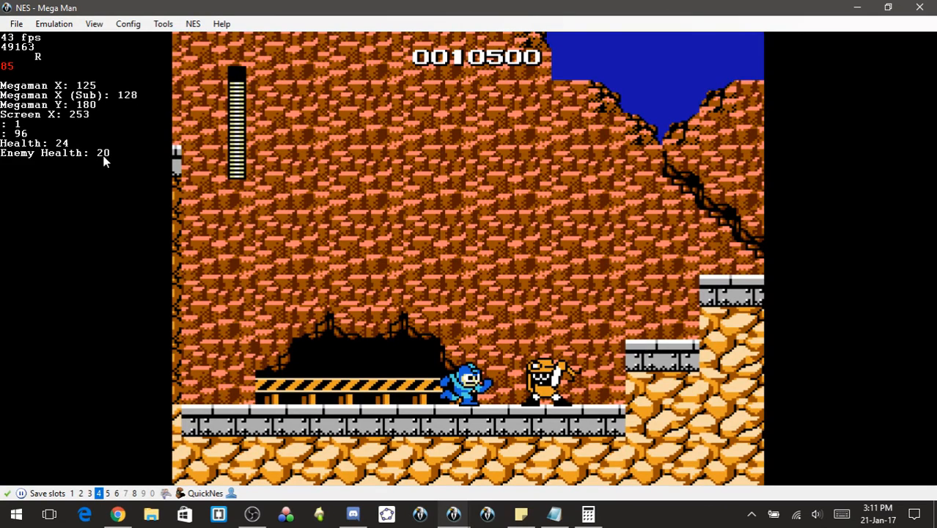
- Reload save state 4 and retry the shot frame by frame with different timing
key("F4")
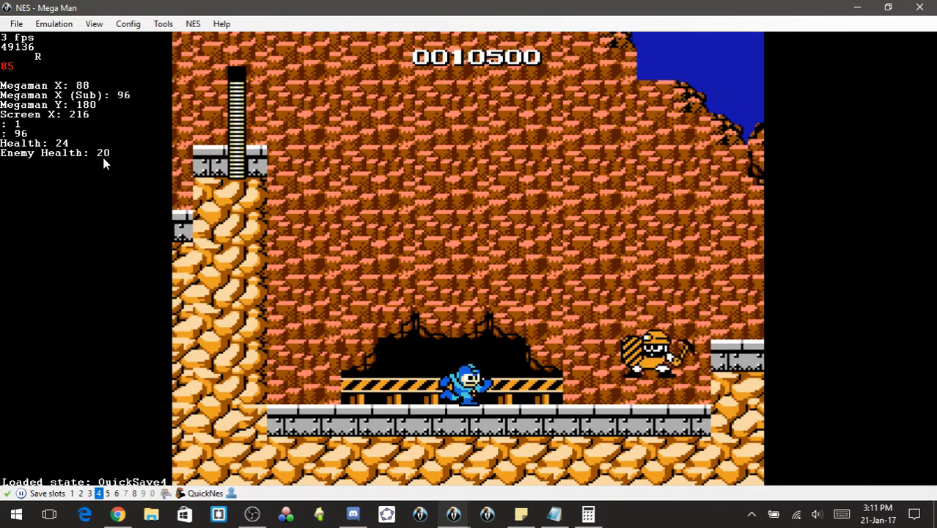
key("f")
key("f")
key("f")
key("f")
key("f")
key("f")
key("f")
key("f")
key("f")
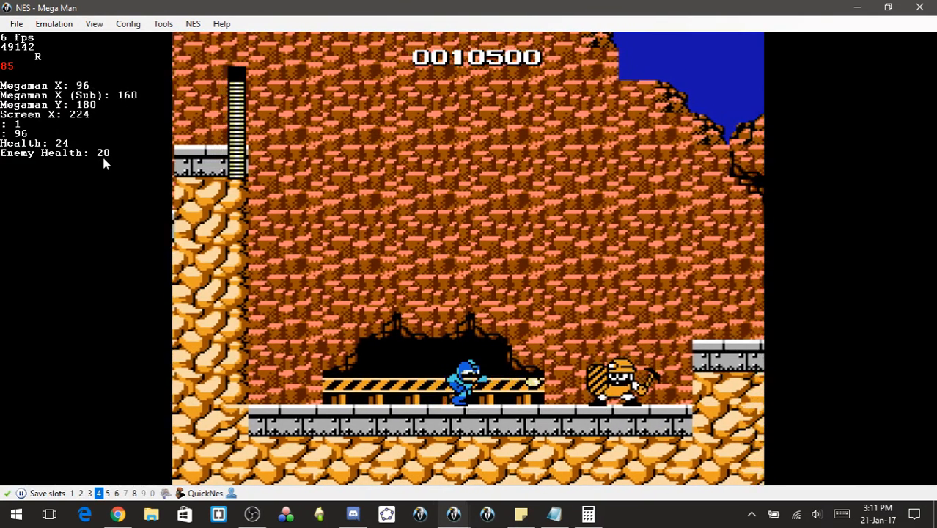
key("f")
- Reload save state 4, fire around frame 49138 and frame-advance past the shot's contact with the enemy to check its health
key("F4")
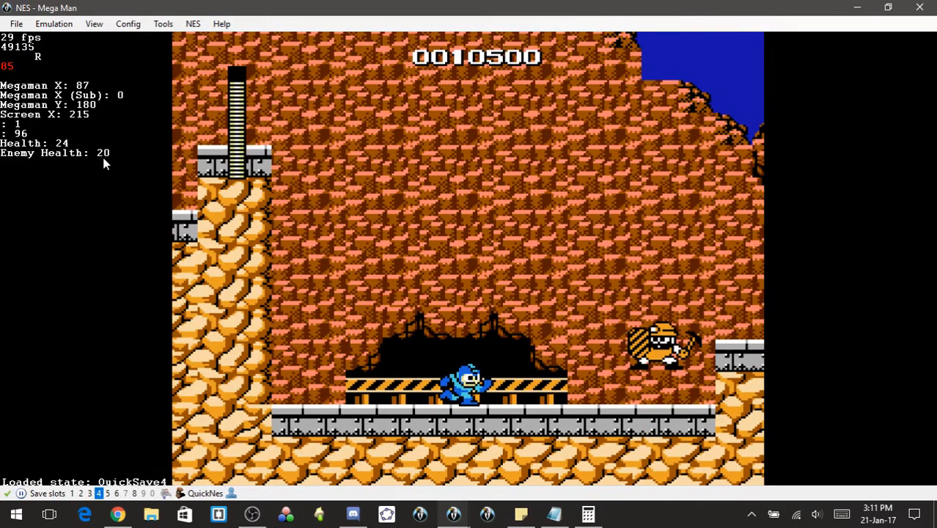
key("f")
key("f")
key("f")
key("f")
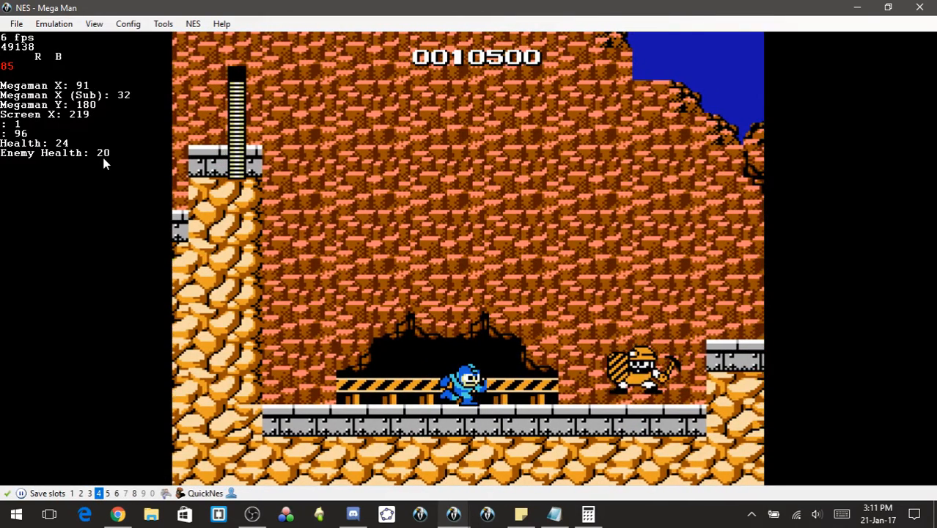
key("f")
key("f")
key("f")
key("f")
key("f")
key("f")
key("f")
key("f")
key("f")
key("f")
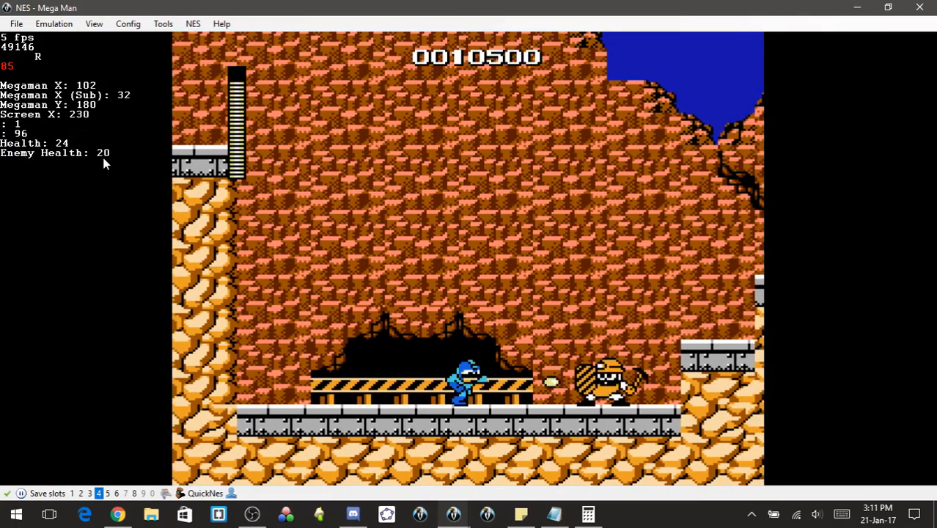
key("f")
key("f")
key("f")
key("f")
key("f")
key("f")
key("f")
key("f")
key("f")
key("f")
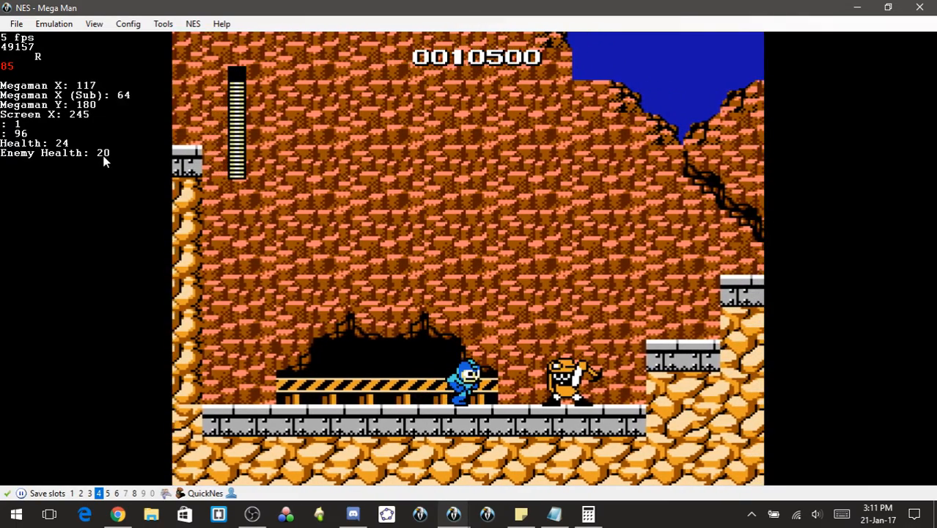
key("f")
- Reload save state 4, fire one frame later than before and frame-advance until the shot reaches the enemy
key("F4")
key("f")
key("f")
key("f")
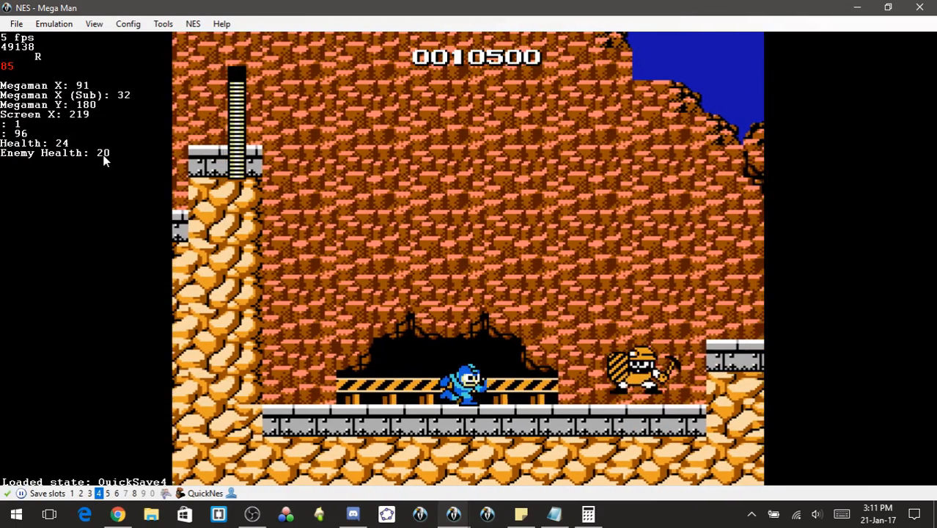
key("f")
key("f")
key("f")
key("f")
key("f")
key("f")
key("f")
key("f")
key("f")
key("f")
key("f")
key("f")
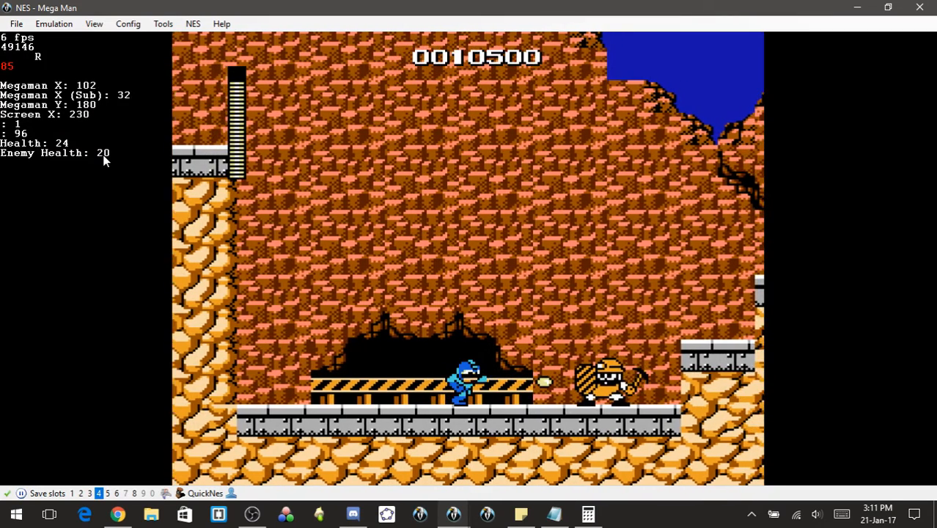
key("f")
key("f")
key("f")
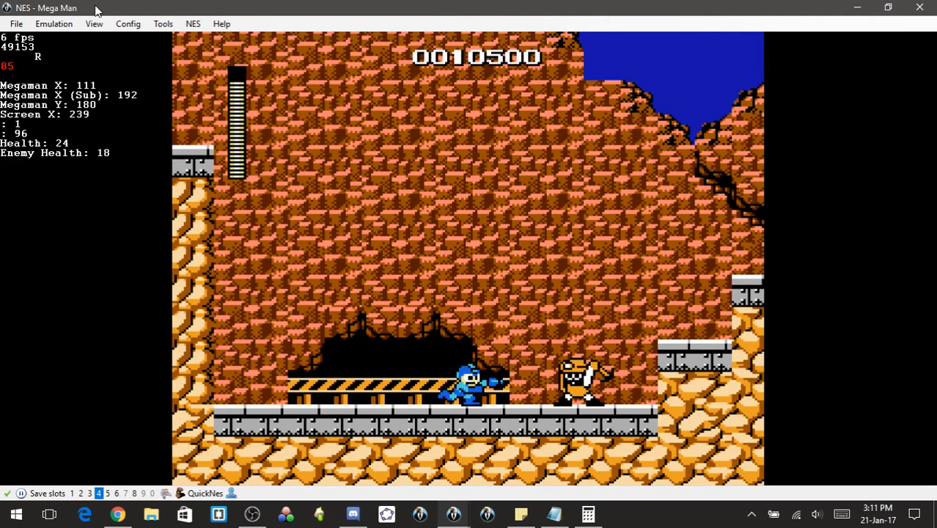
- Reload save state 4, frame-advance to about frame 49140 and fire at the enemy
key("F7")
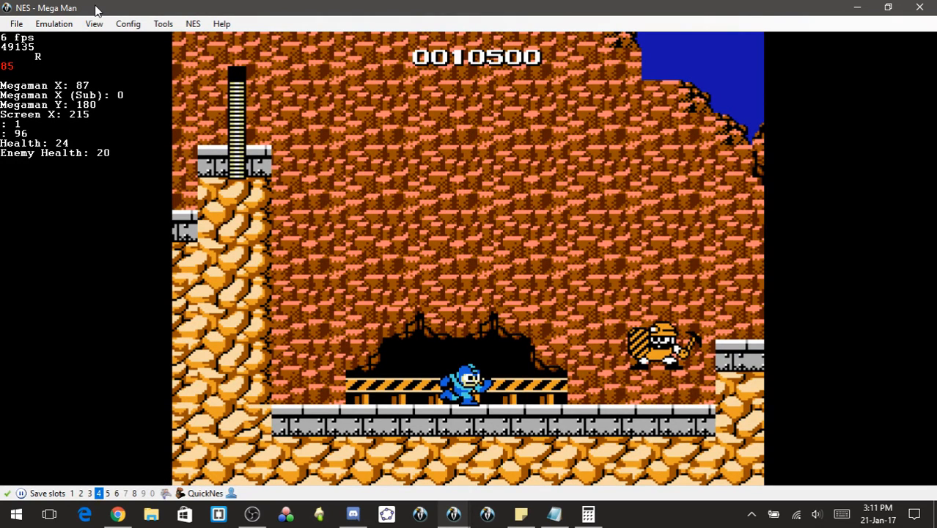
key("f")
key("f")
key("f")
key("f")
key("z")
key("f")
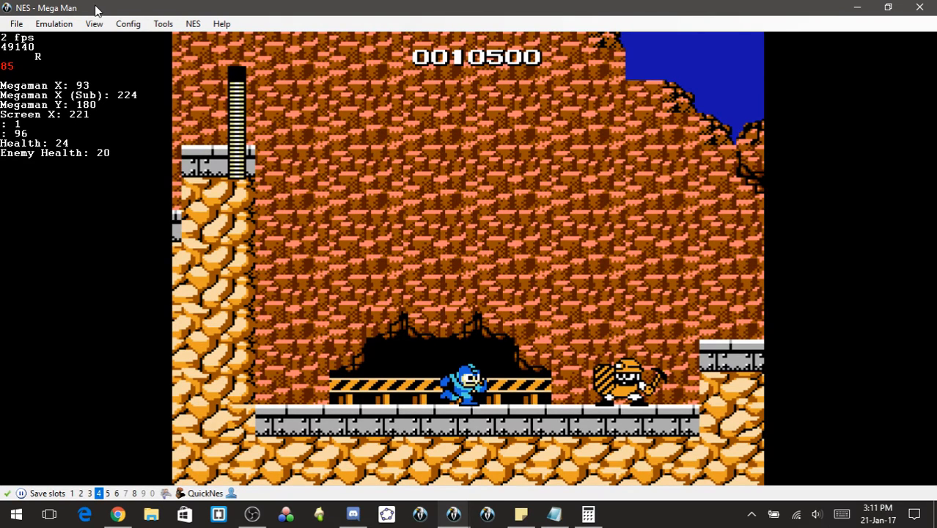
key("f")
key("f")
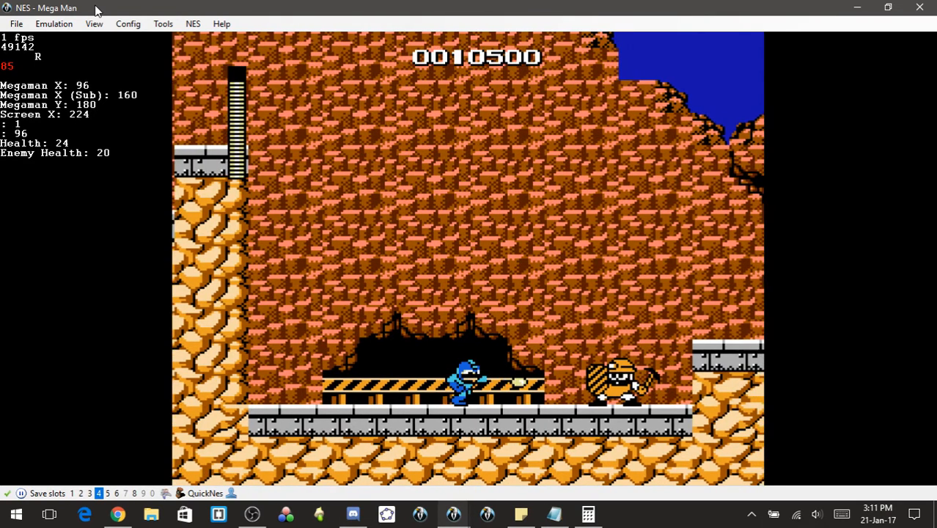
- Frame-advance past the shot's contact with the enemy to check how Enemy Health changes
key("f")
key("f")
key("f")
key("f")
key("f")
key("f")
key("f")
key("f")
key("f")
key("f")
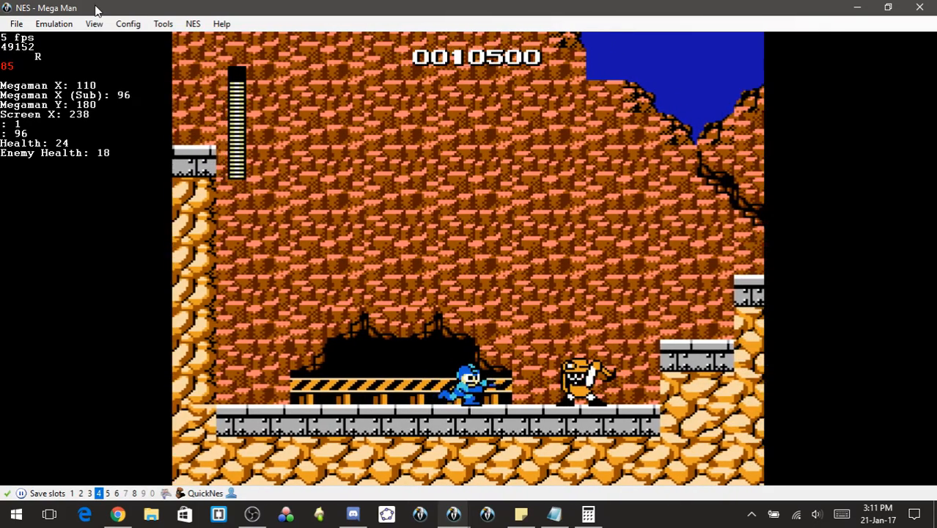
key("f")
key("f")
key("f")
key("f")
key("f")
key("f")
key("f")
- Load save state 5 for comparison, then return to save state 4 and retry the shots with different timings
key("5")
key("F7")
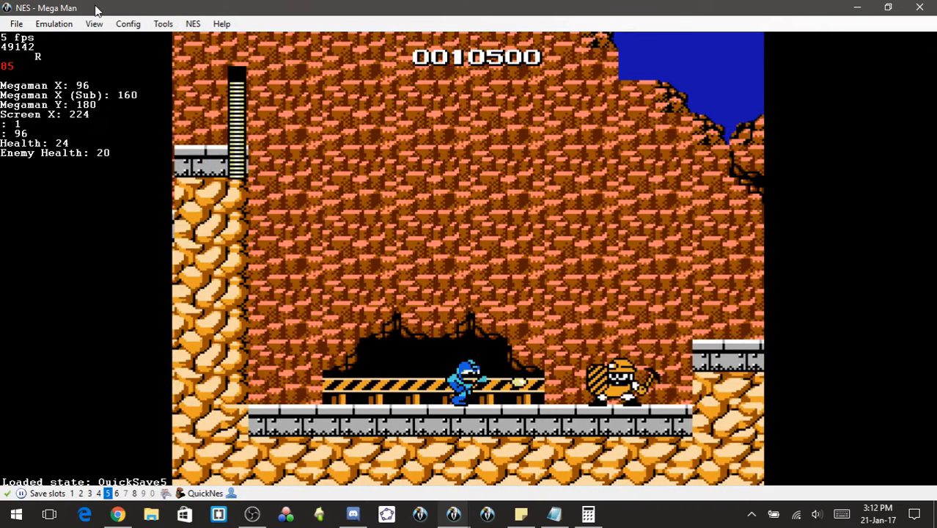
key("4")
key("F7")
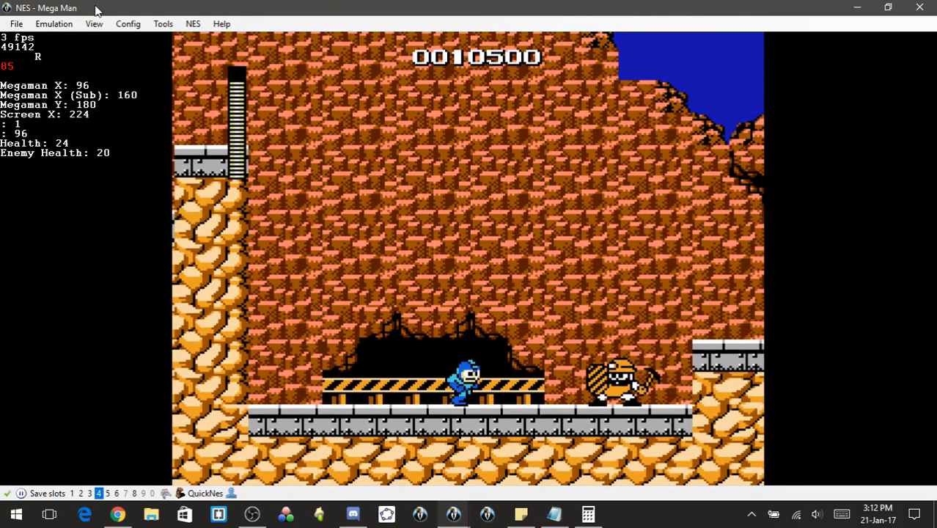
key("F7")
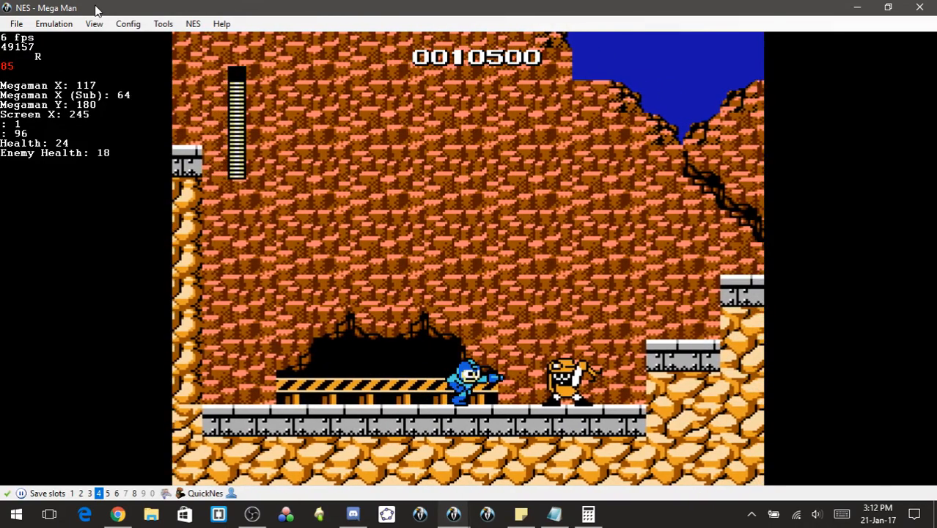
key("F4")
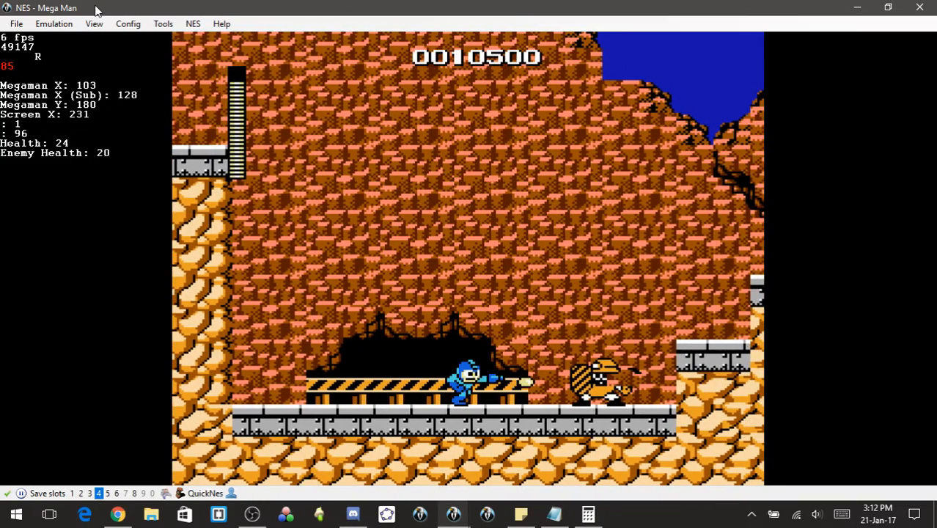
key("F4")
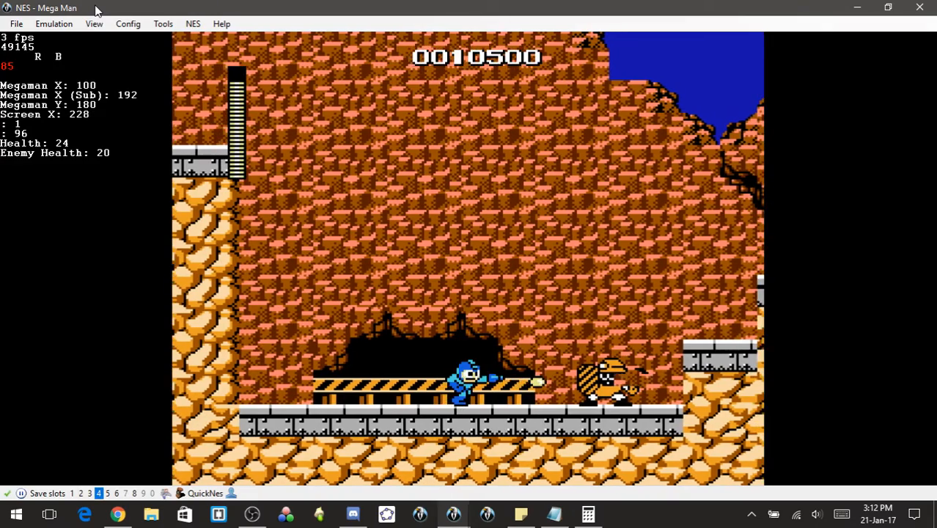
key("F4")
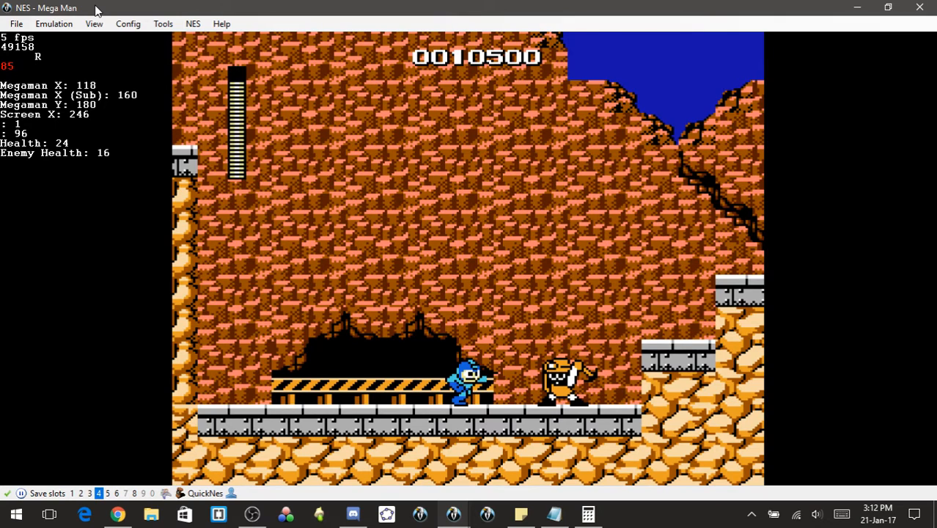
- Reload save state 4, fire at about frame 49139 and frame-advance to examine the shots in flight
key("F4")
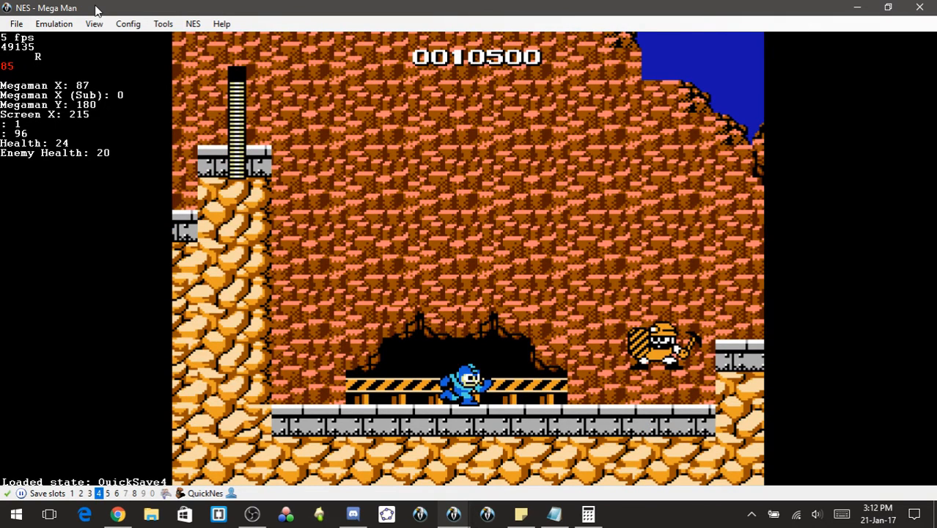
key("f")
key("f")
key("f")
key("f")
key("f")
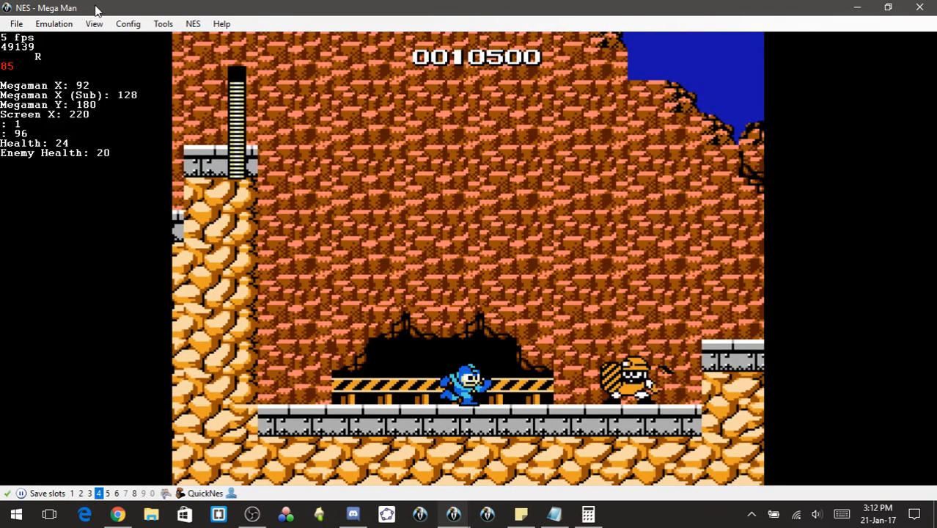
key("z")
key("f")
key("f")
key("f")
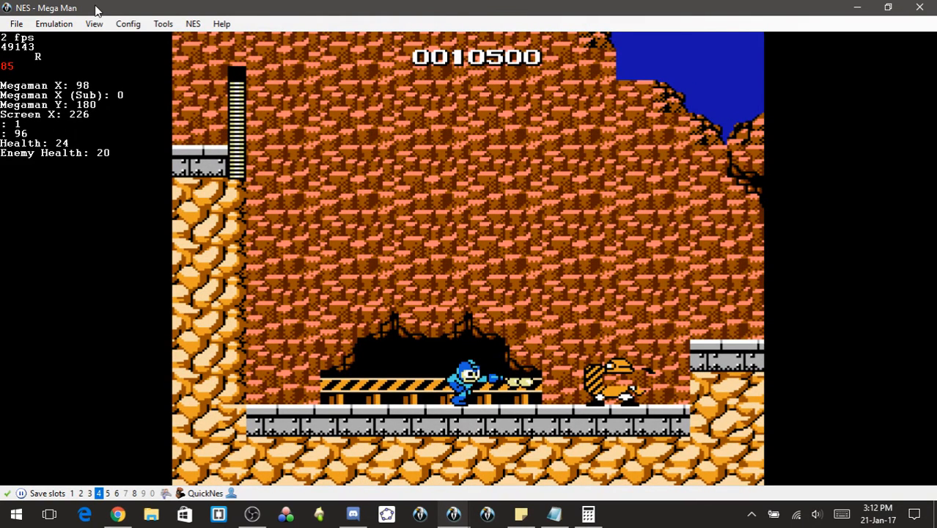
- Resume the game at normal speed, then load the boss fight from save state 6
key("Pause")
key("Pause")
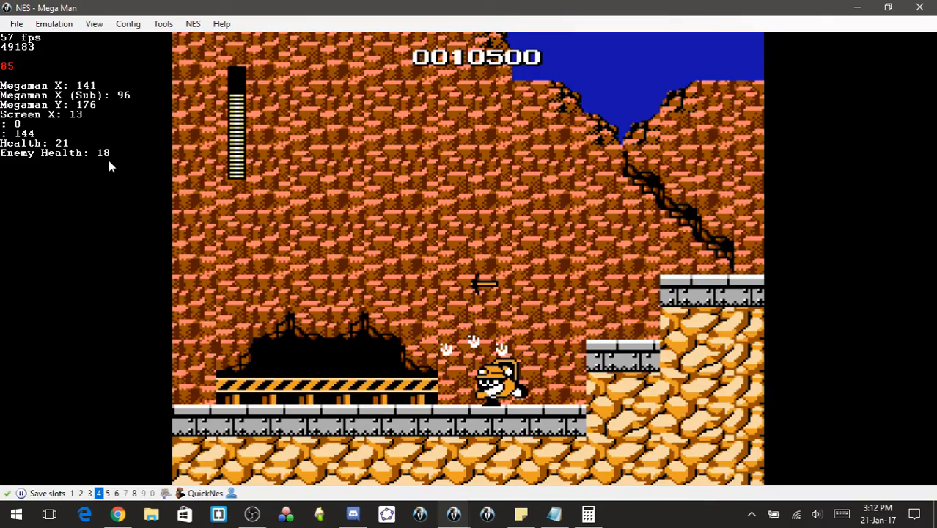
key("6")
key("F7")
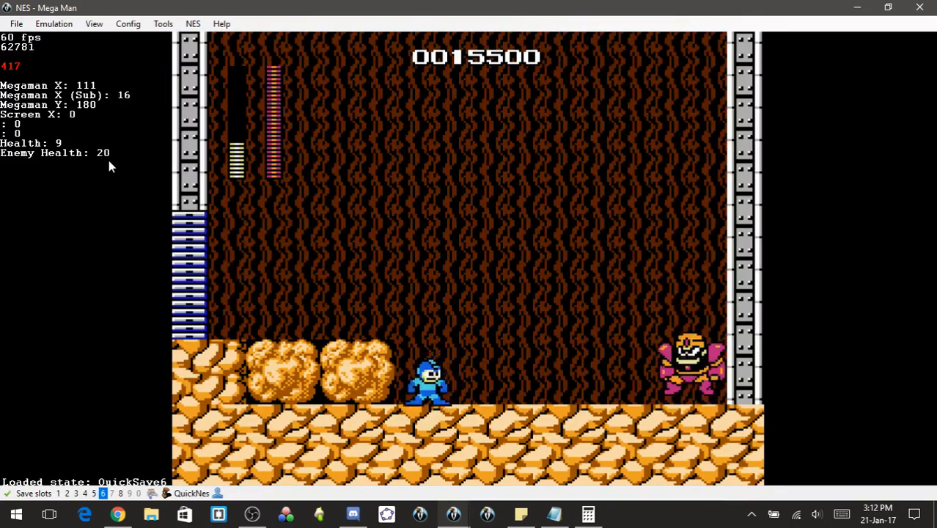
- Load save state 4 and fire repeatedly at the enemy in real time to watch its Enemy Health value
key("4")
key("F7")
key("Right")
key("z")
key("z")
key("z")
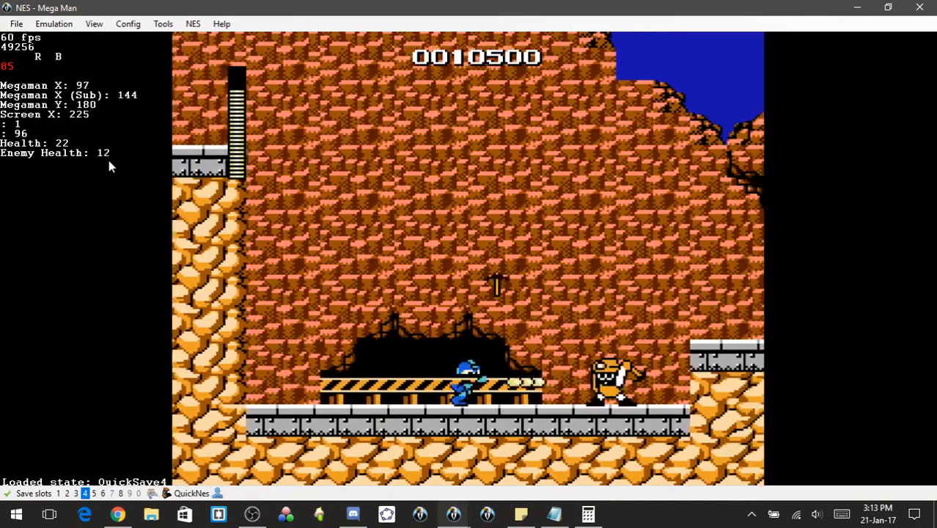
key("Right")
key("z")
key("z")
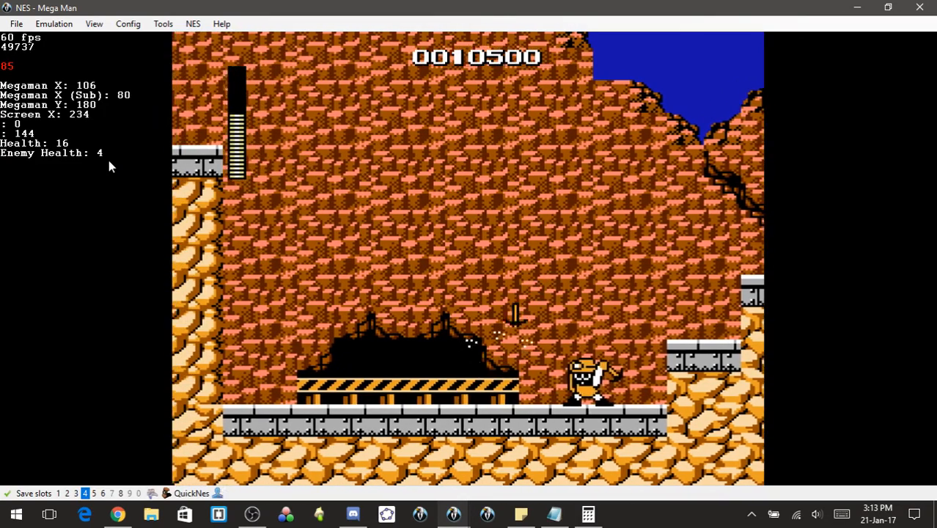
- Reload save state 4, then load save state 6 and advance slowly until the boss's health bar fills
key("F4")
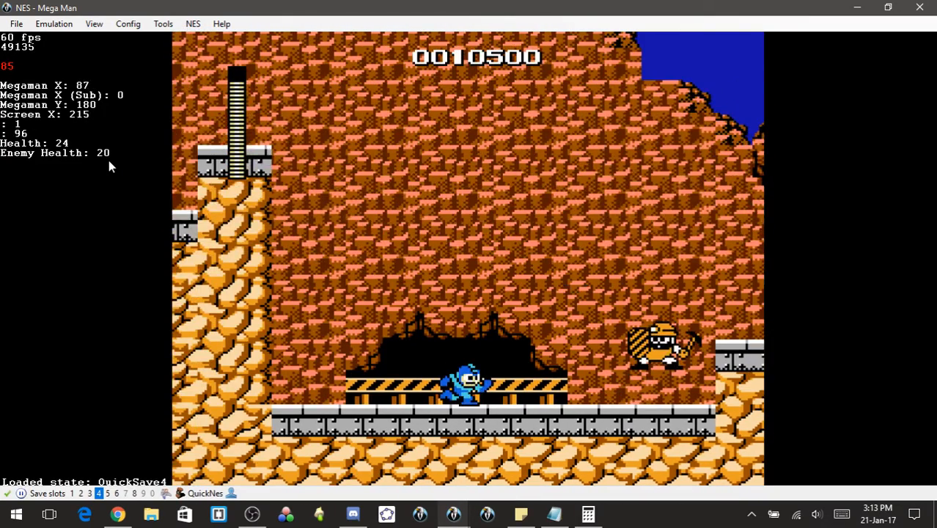
key("F6")
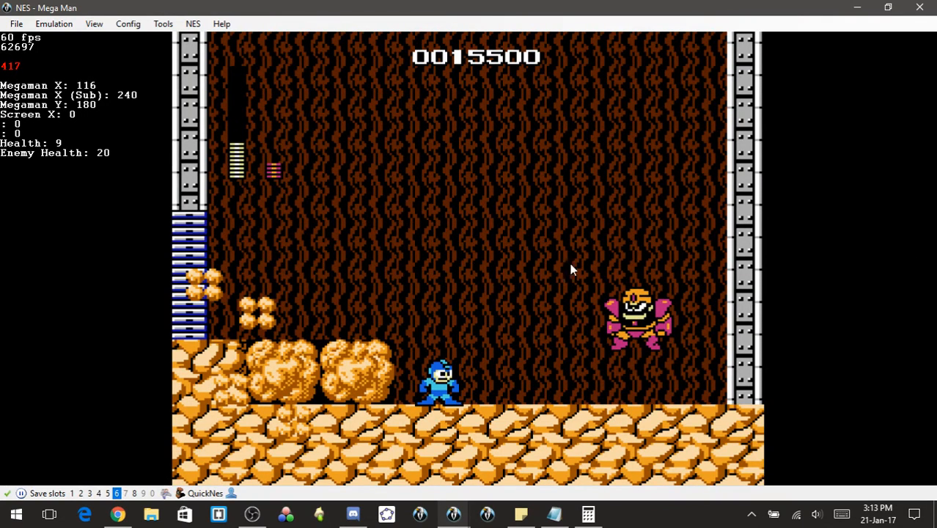
key("backslash")
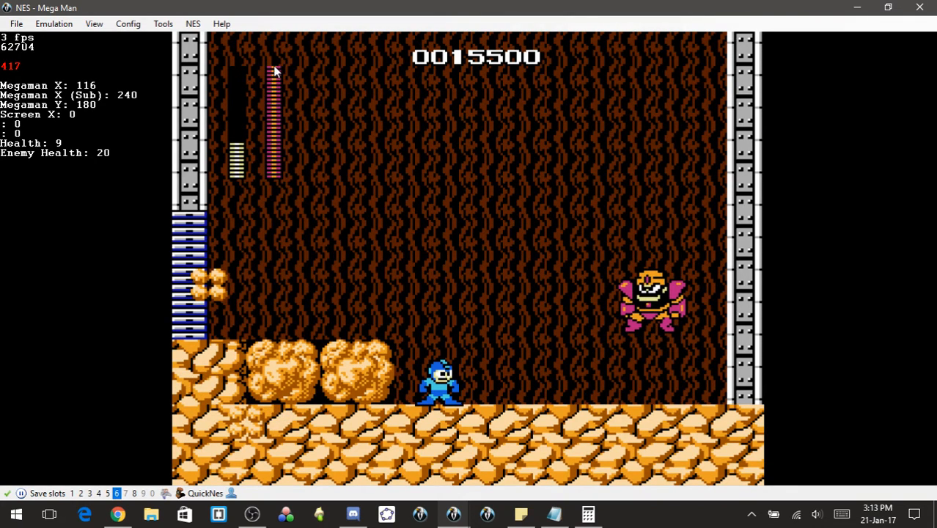
- Load save state 1 and run the level's start to compare Mega Man's initial health with the boss's bar
key("F1")
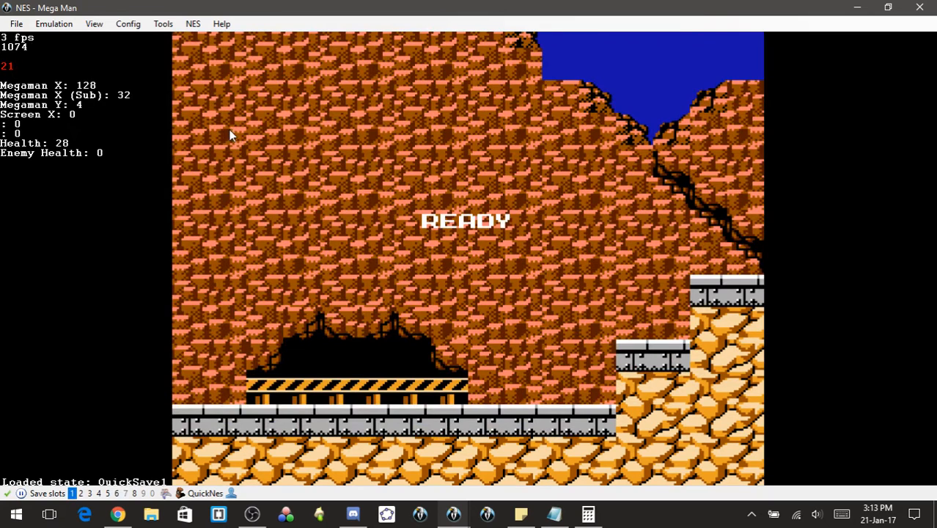
key("Pause")
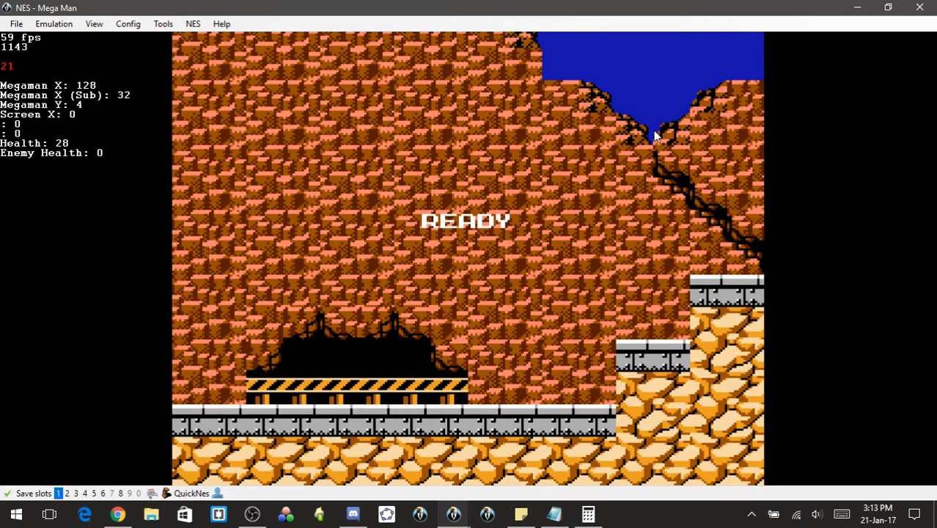
key("Pause")
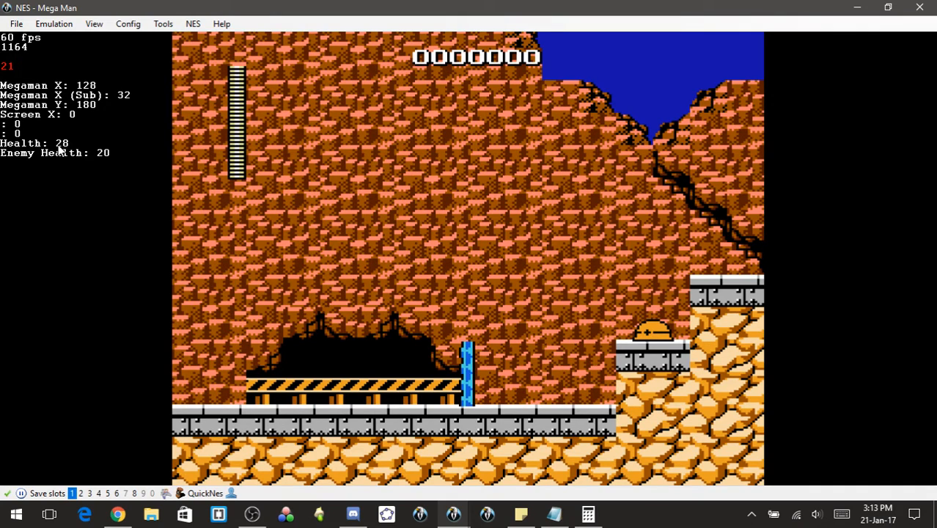
- Reload the boss fight from save state 6, restore the emulator to a smaller window and bring up RAM Search
key("F6")
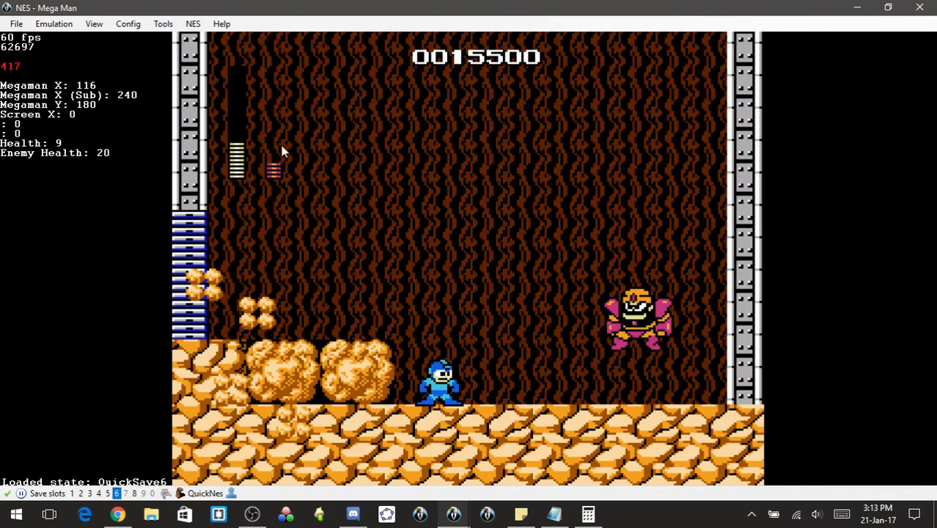
left_click(887, 6)
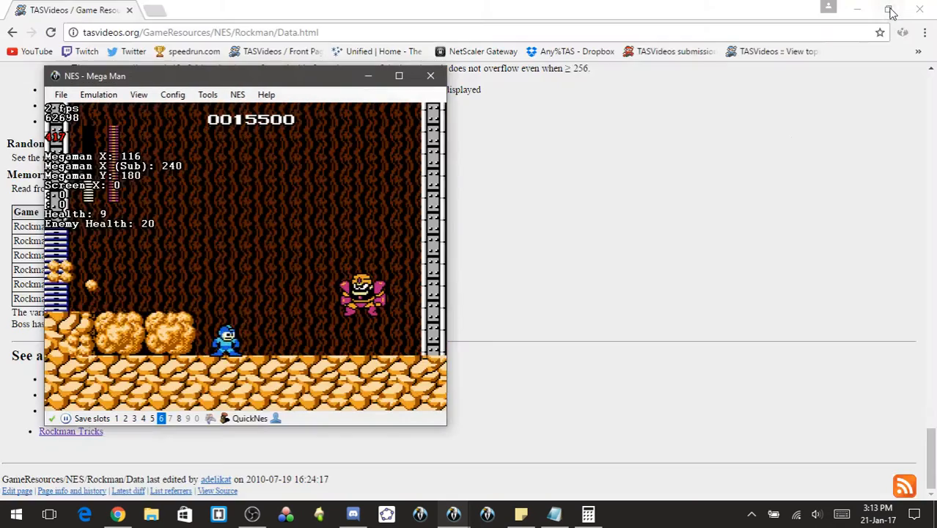
mouse_move(452, 513)
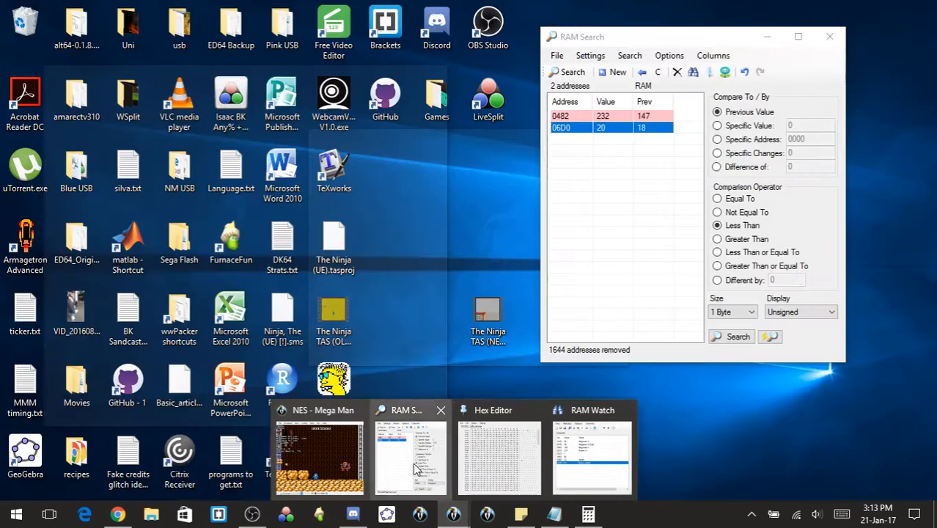
left_click(415, 467)
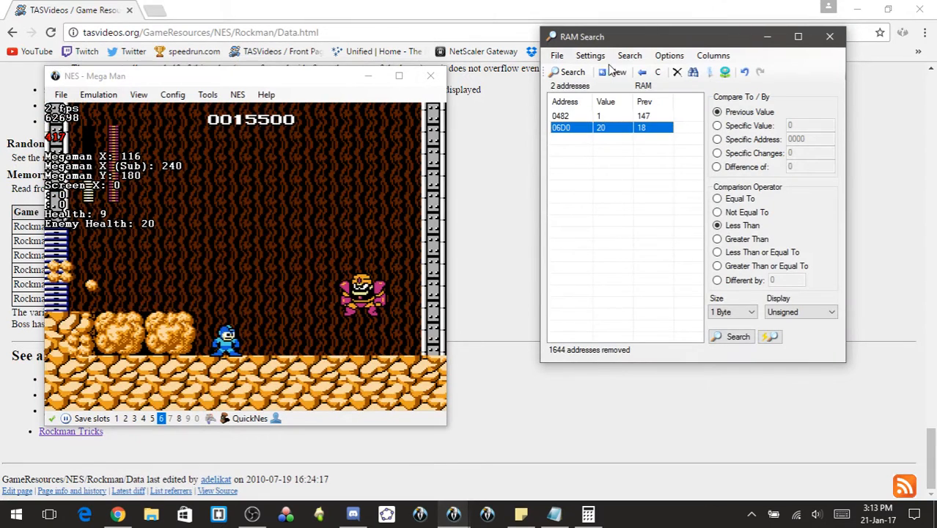
- Start a new RAM search and filter for addresses with a specific value equal to 28
left_click(616, 72)
left_click(721, 126)
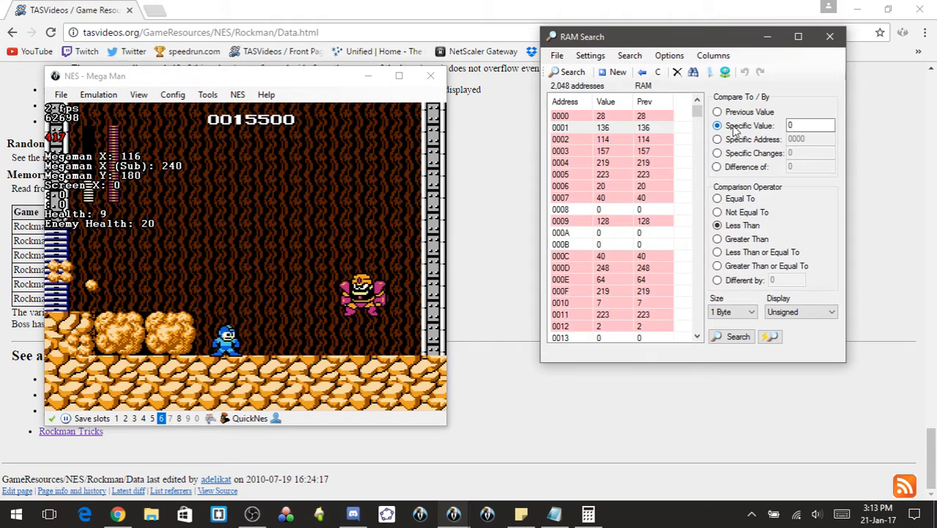
double_click(811, 125)
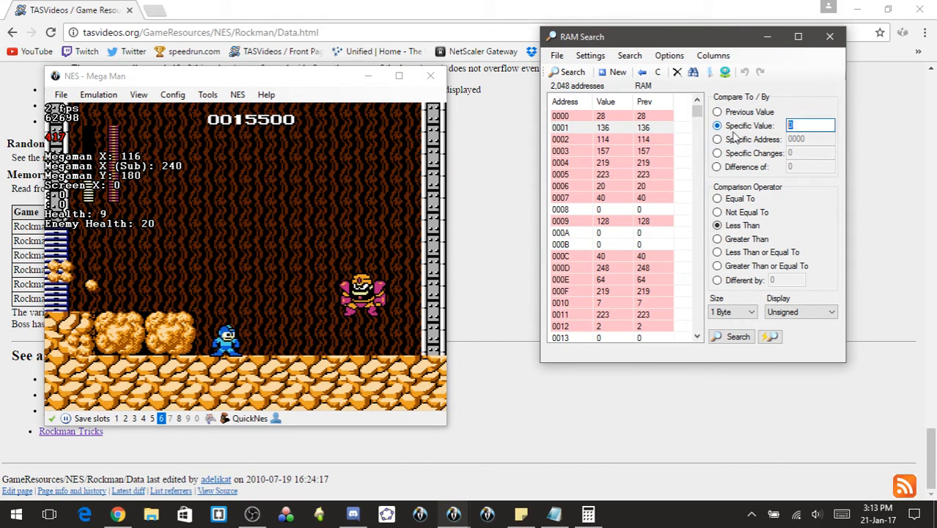
type("28")
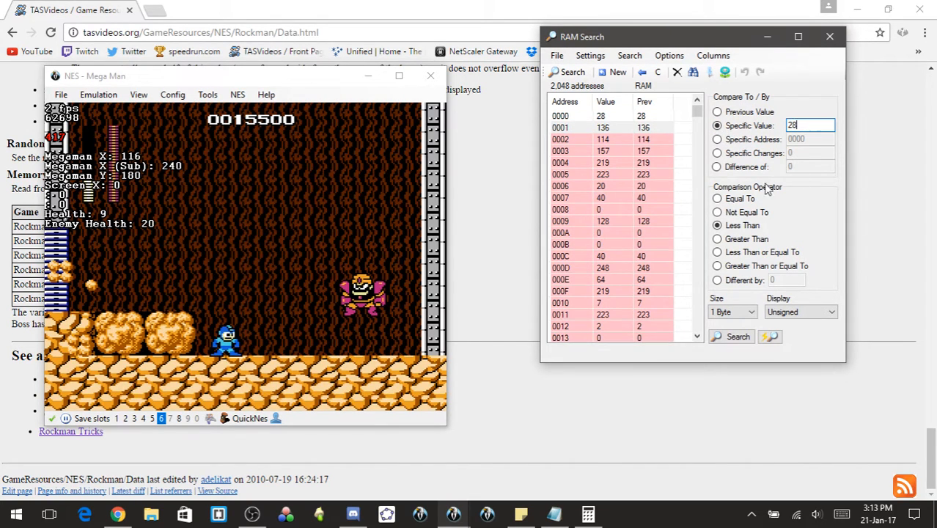
left_click(716, 213)
left_click(716, 197)
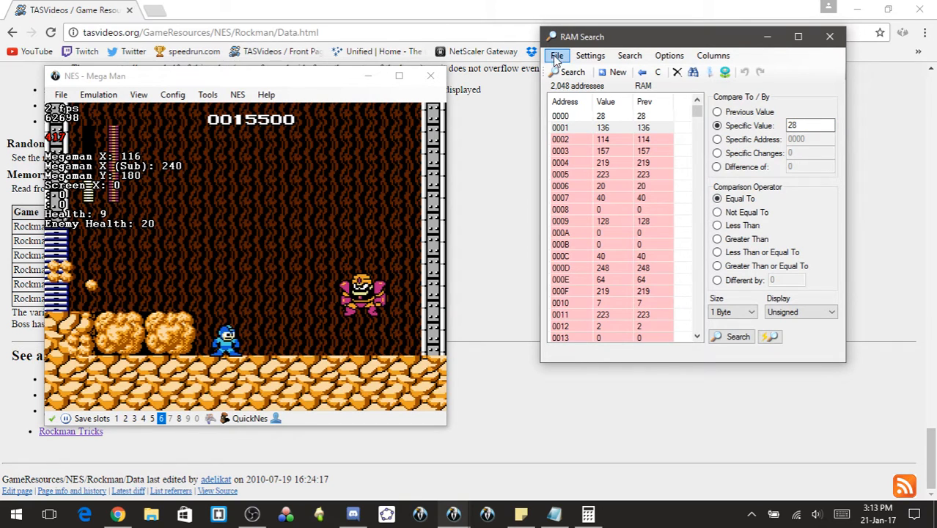
left_click(570, 72)
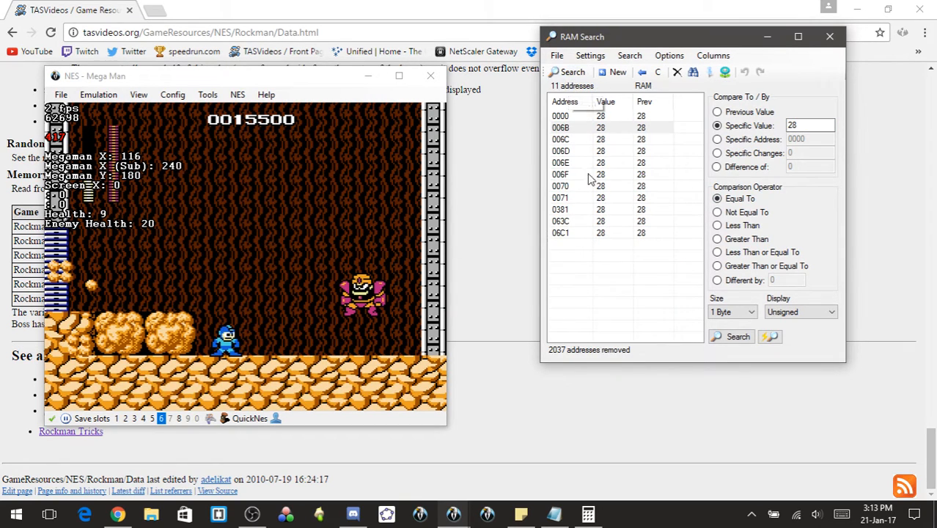
- Hit the boss with one shot, then narrow the RAM search to values less than their previous value
left_click(380, 218)
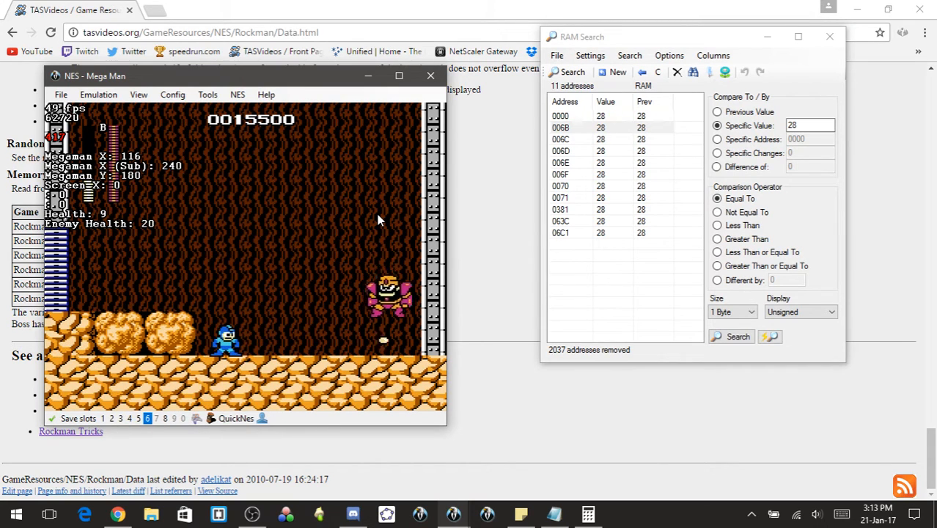
left_click(722, 119)
left_click(718, 112)
left_click(718, 225)
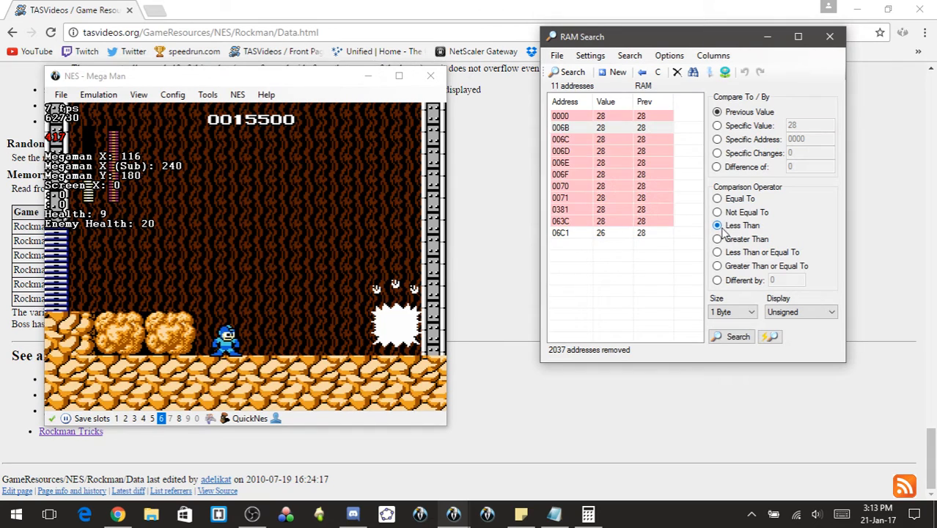
left_click(568, 71)
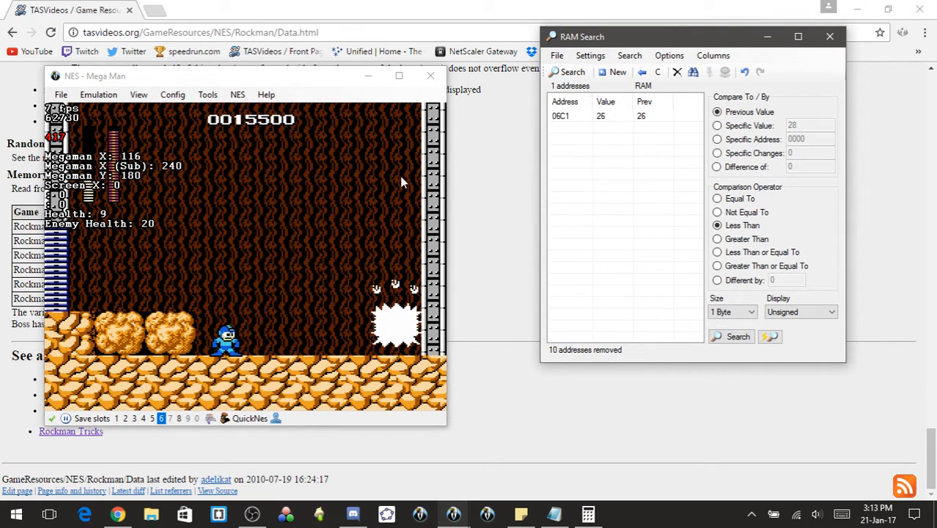
- Advance the game one frame, then add the remaining address 06C1 from the RAM search to the watch list
left_click(438, 176)
key("f")
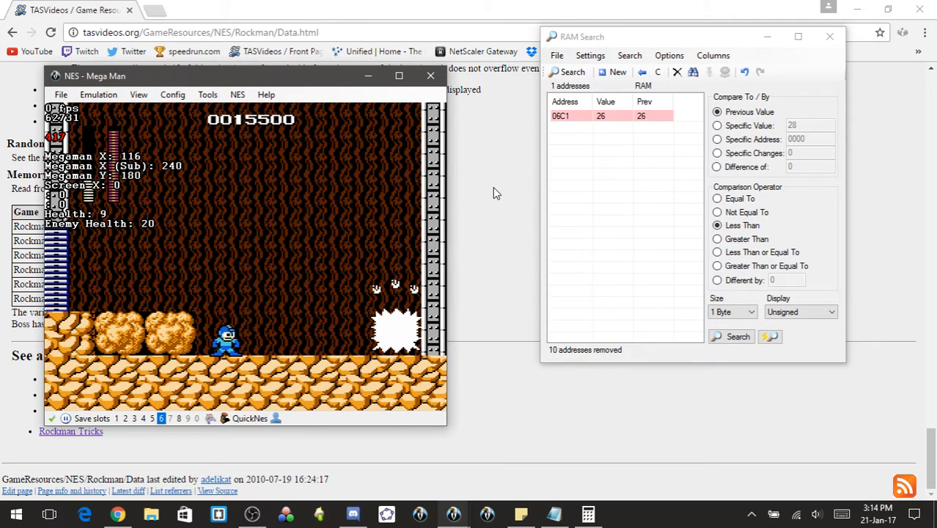
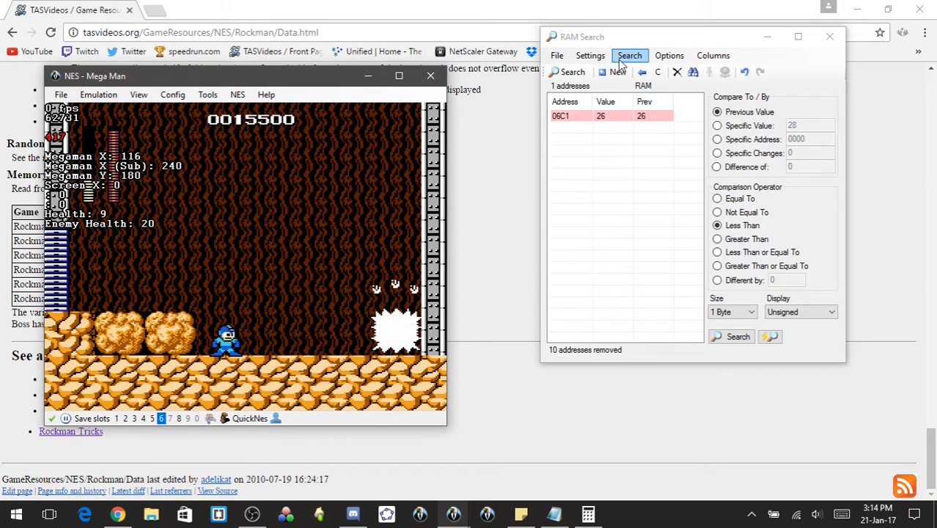
left_click(657, 49)
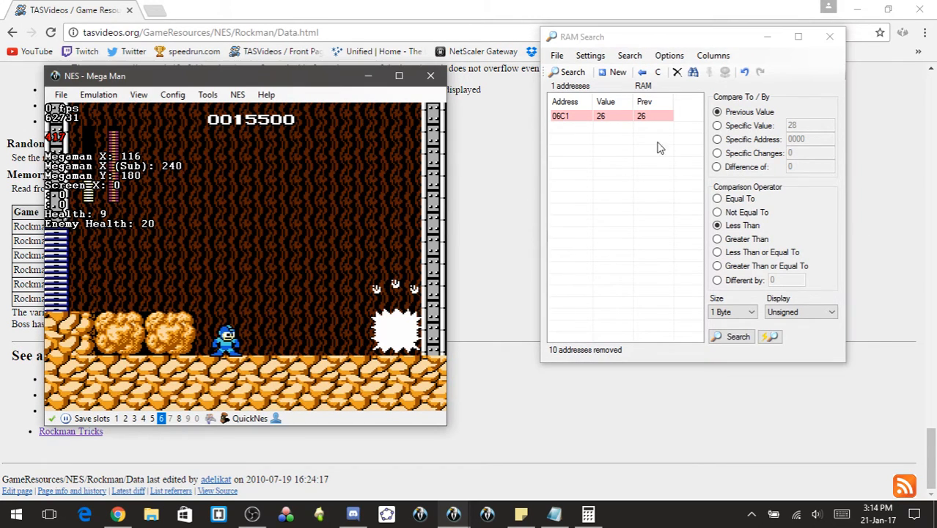
right_click(601, 119)
left_click(645, 177)
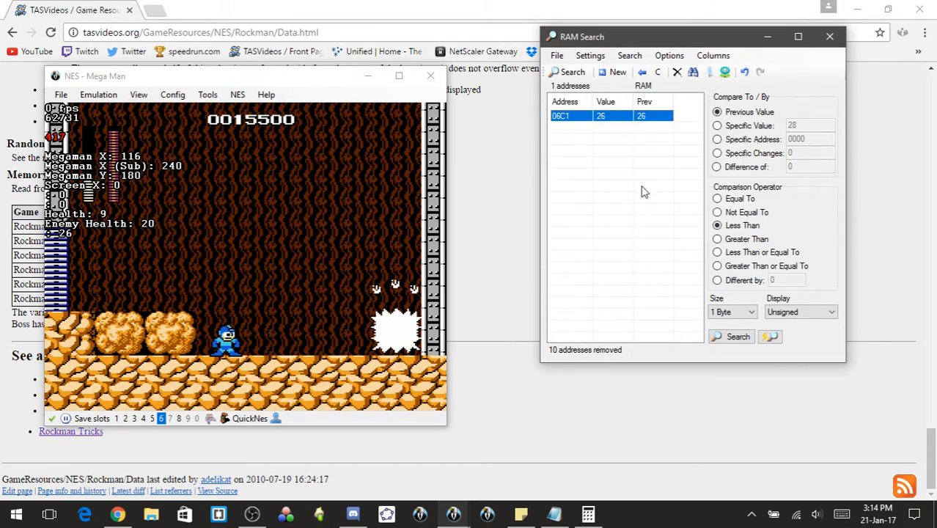
- Bring up RAM Watch and set the notes of the 06C1 watch to "Guts Health"
left_click(454, 514)
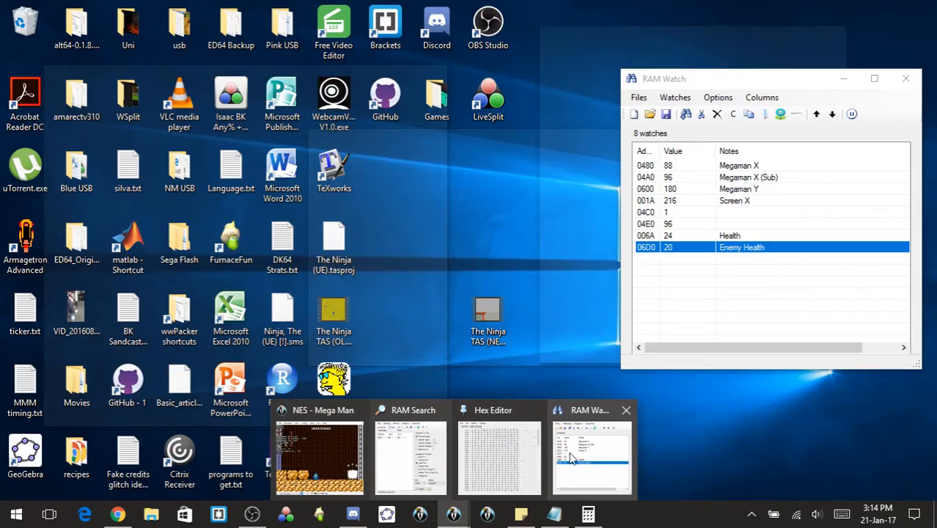
left_click(592, 455)
double_click(741, 261)
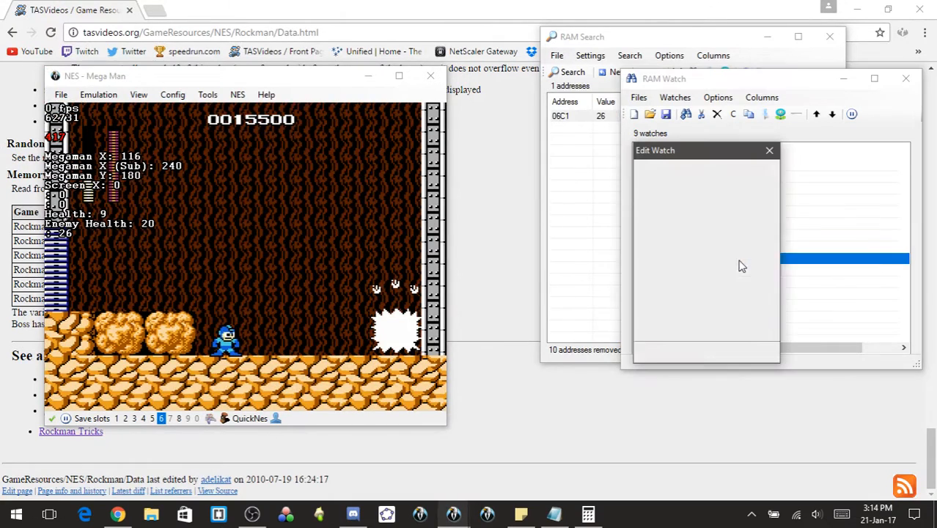
left_click(714, 188)
type("Gu")
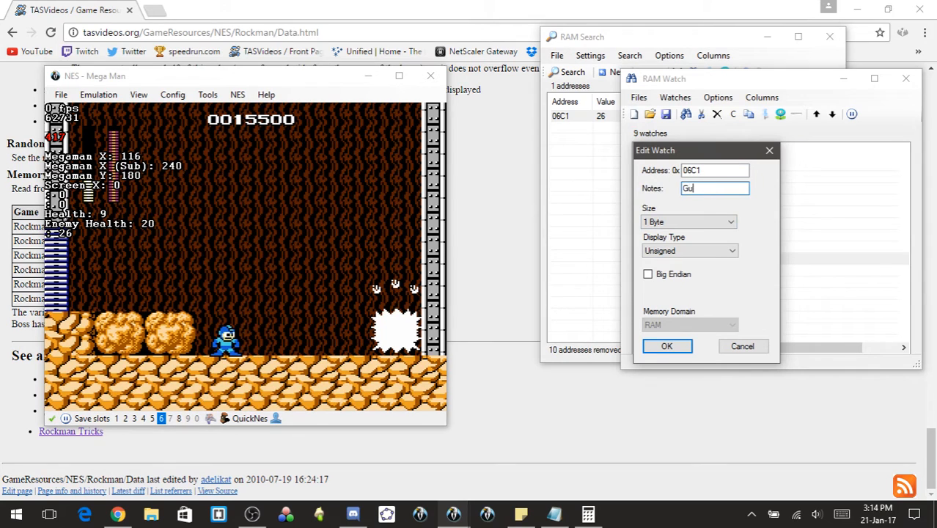
type("ts Health")
key("Return")
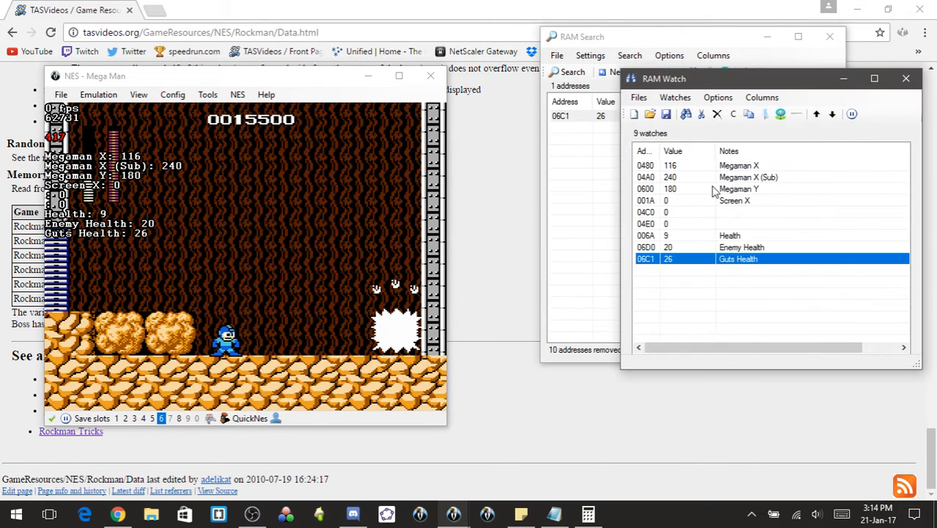
- Poke the Guts Health address to 2 and run the game briefly to check the boss's health bar
left_click(284, 150)
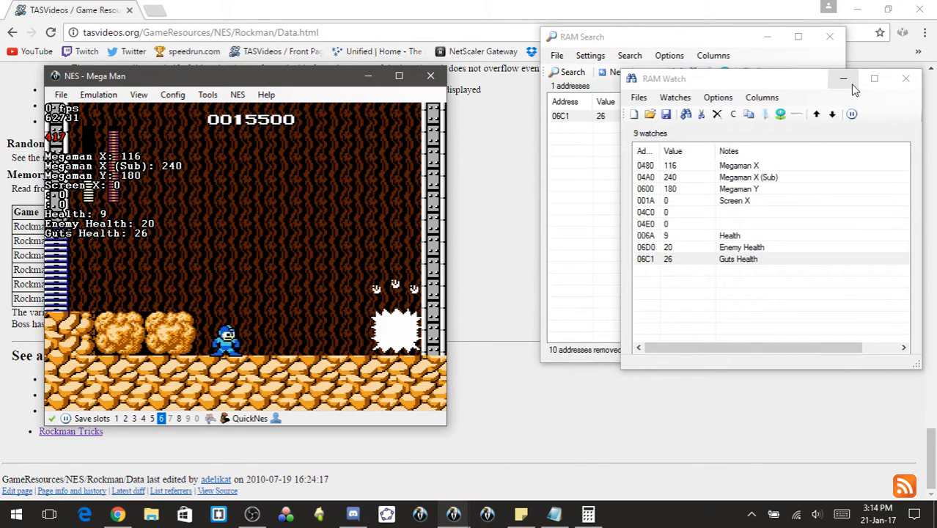
left_click(844, 78)
left_click(453, 513)
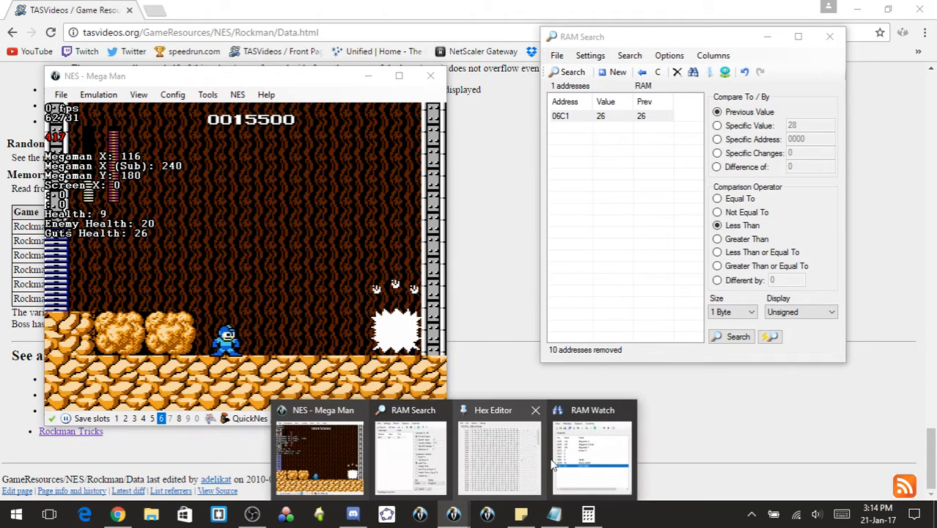
left_click(554, 464)
right_click(746, 262)
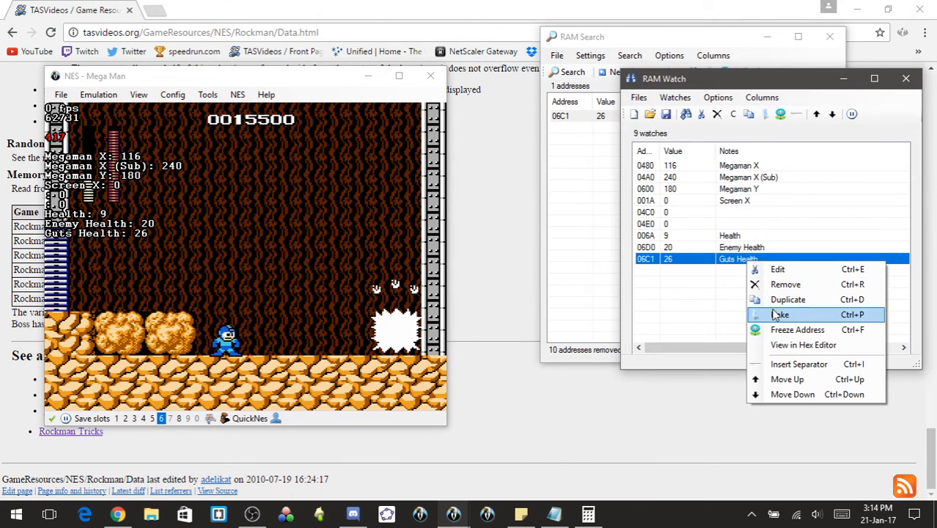
left_click(775, 313)
type("26")
key("Return")
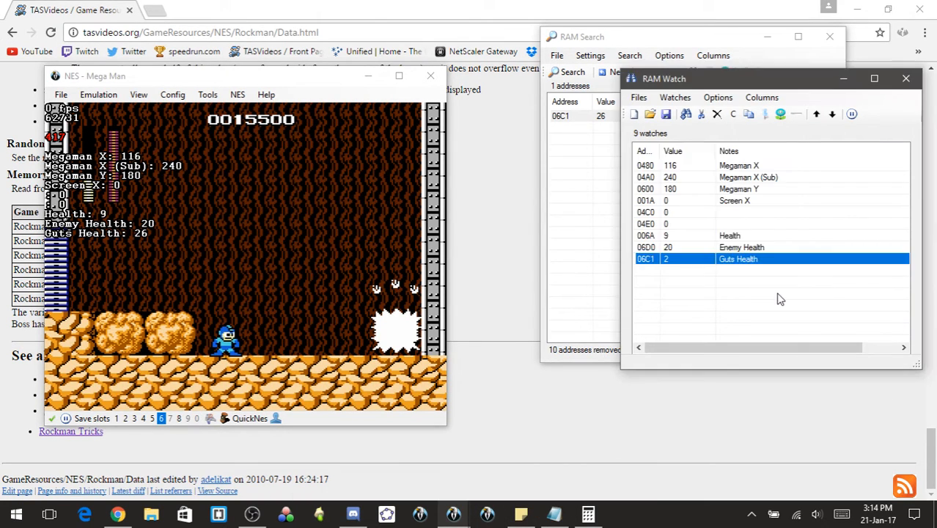
left_click(351, 281)
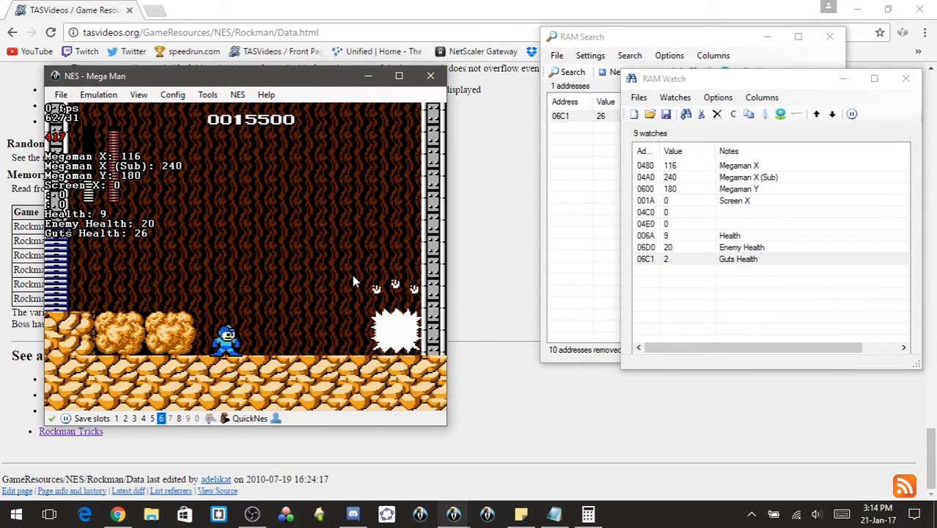
key("Pause")
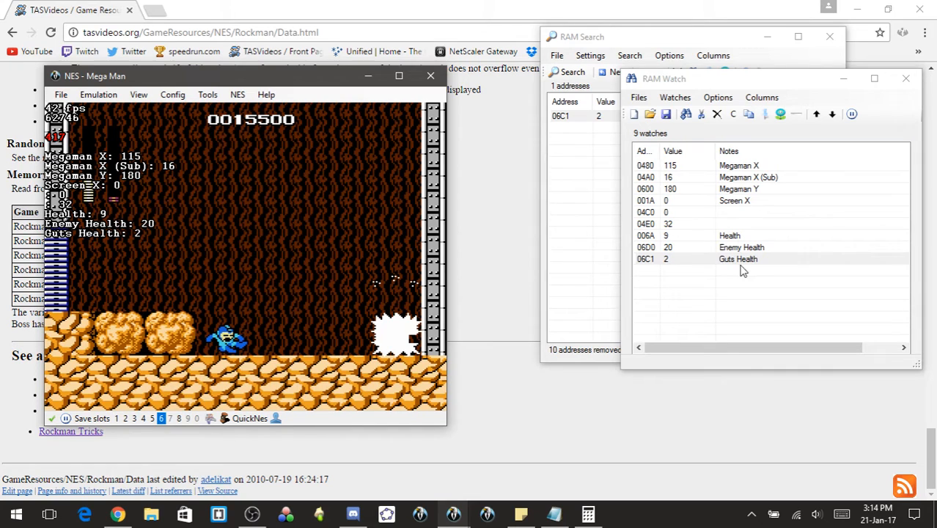
- Reload save state 6, freeze the Guts Health address and shoot the boss with the game running
key("F1")
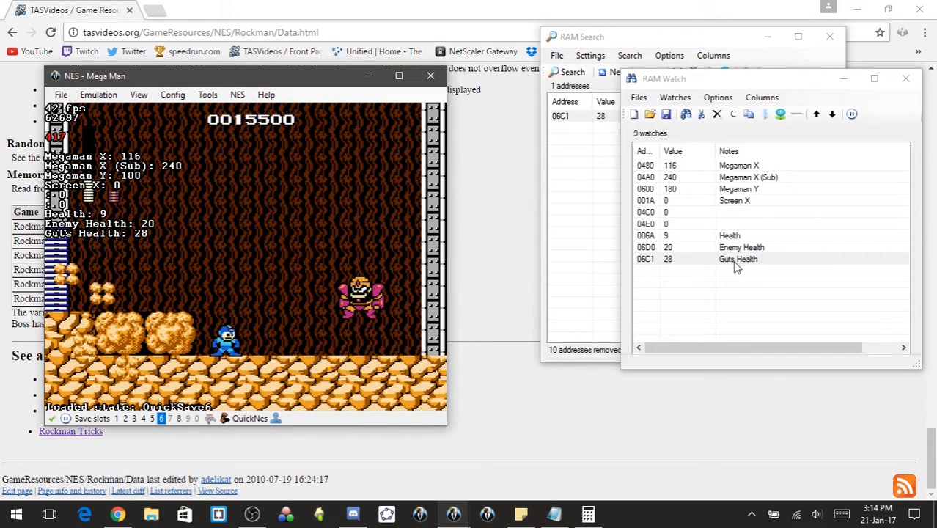
right_click(737, 264)
left_click(763, 330)
left_click(258, 305)
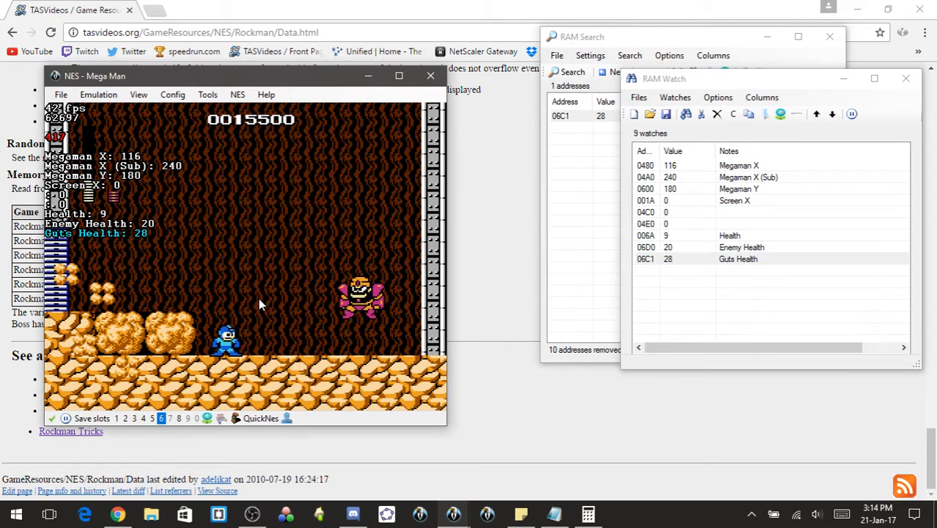
key("Pause")
key("z")
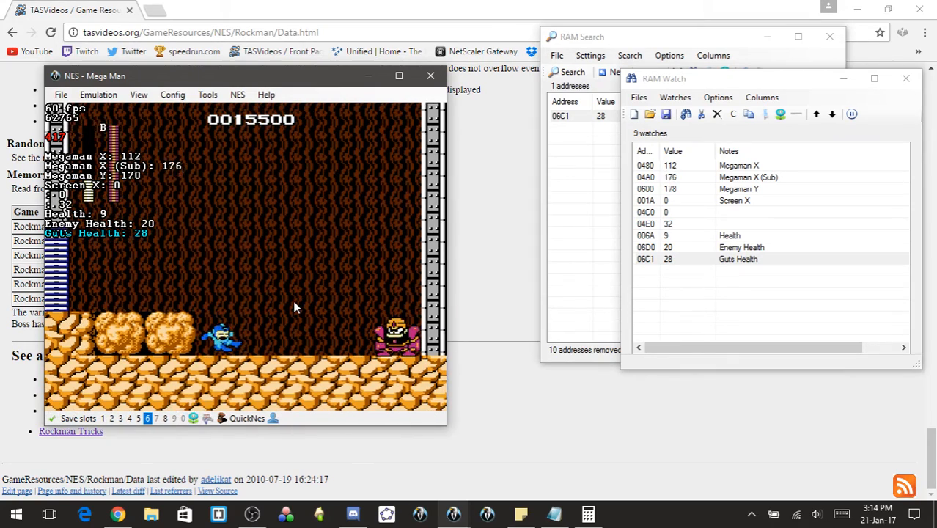
key("z")
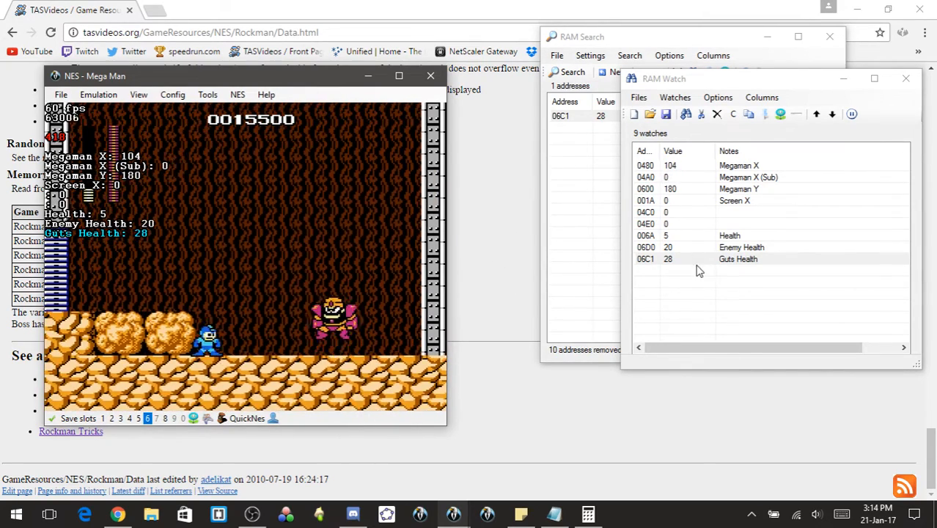
- Unfreeze the Guts Health address and let the boss fight keep running
left_click(703, 260)
right_click(704, 262)
left_click(733, 343)
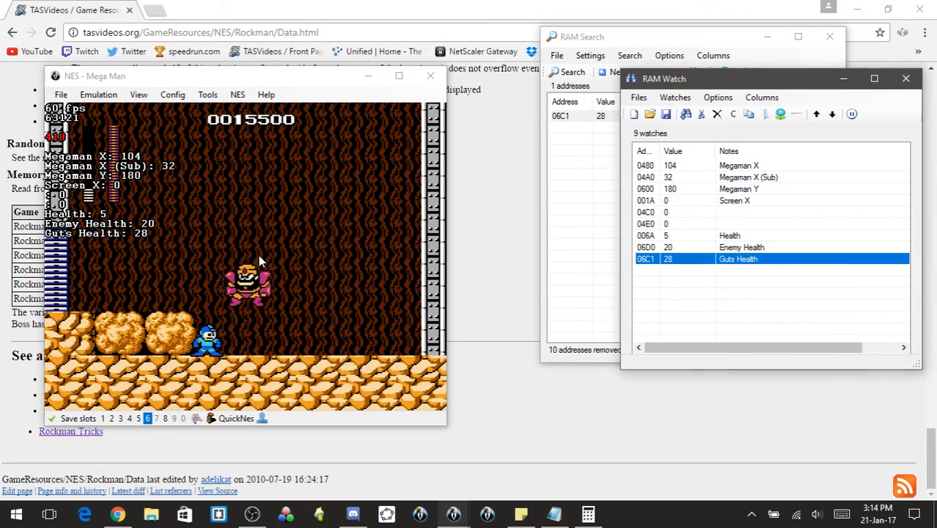
left_click(348, 258)
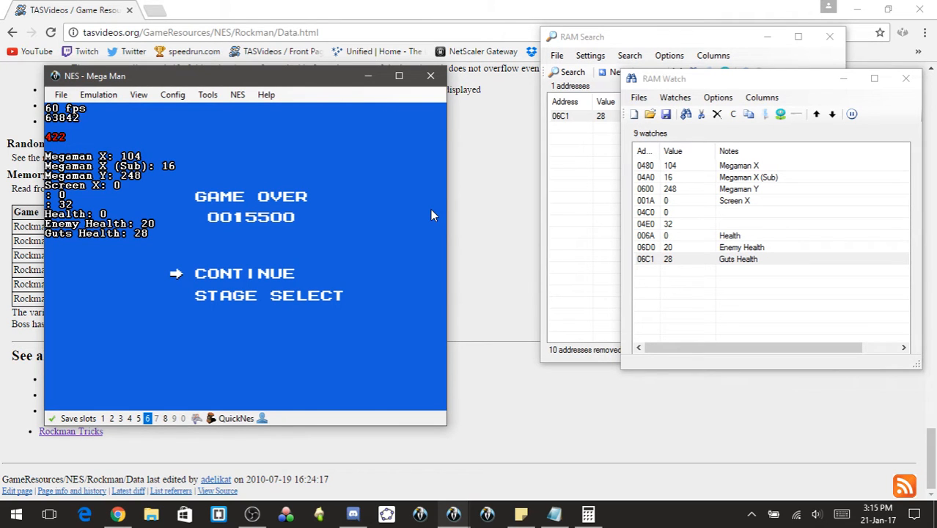
- Reload save state 6 and advance the boss fight frame by frame as Mega Man fires a shot
key("F6")
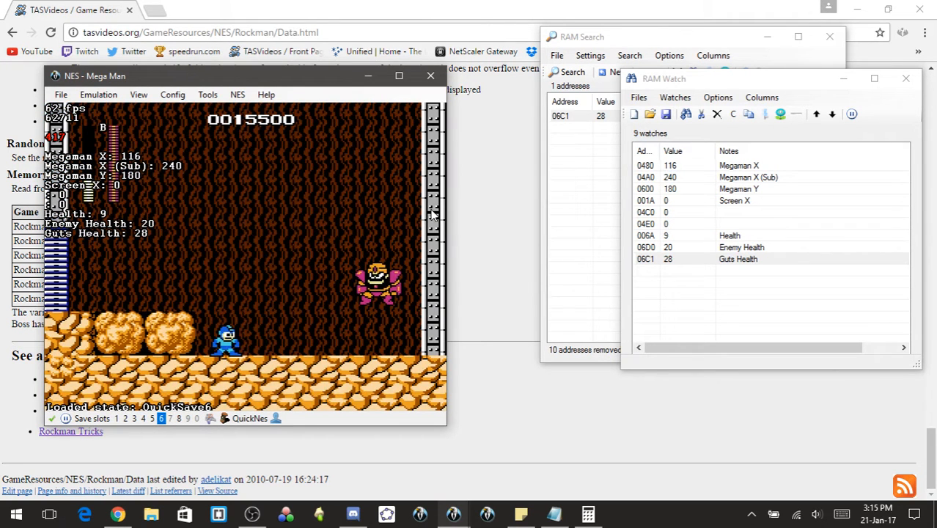
key("f")
key("f")
key("f")
key("f")
key("f")
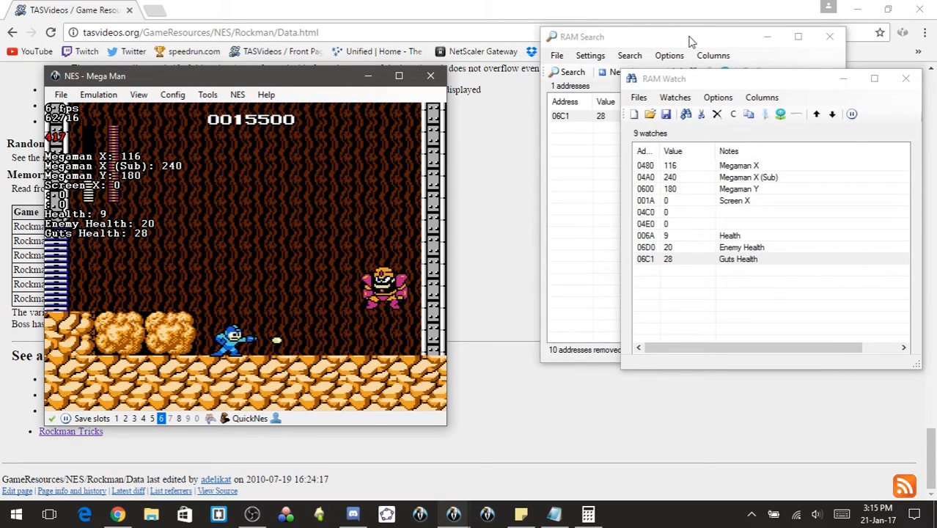
- Start a new RAM search, minimize RAM Watch and filter for values equal to their previous value
left_click(690, 41)
left_click(613, 72)
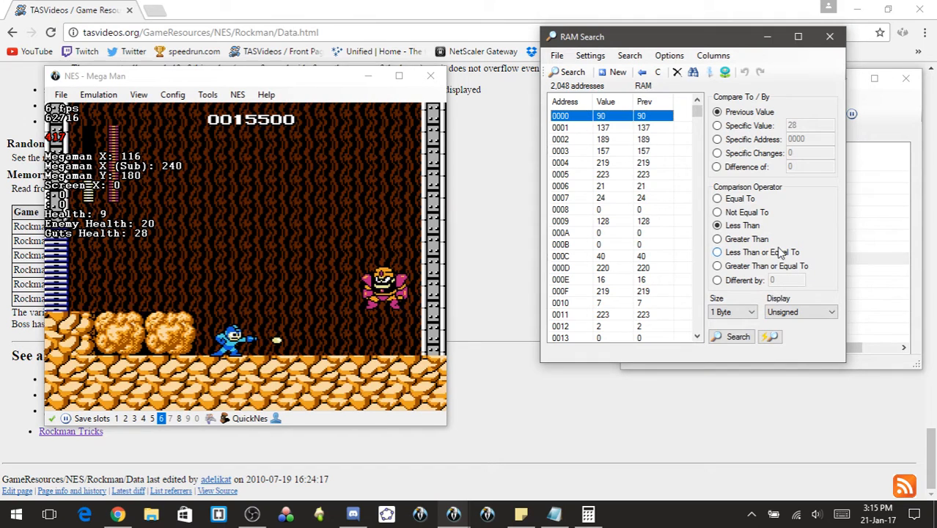
left_click(716, 199)
left_click(369, 260)
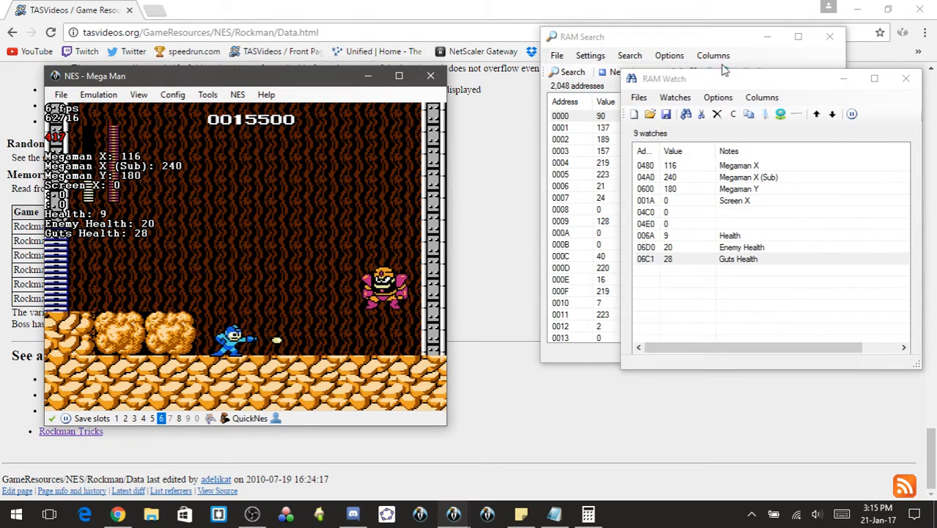
left_click(842, 79)
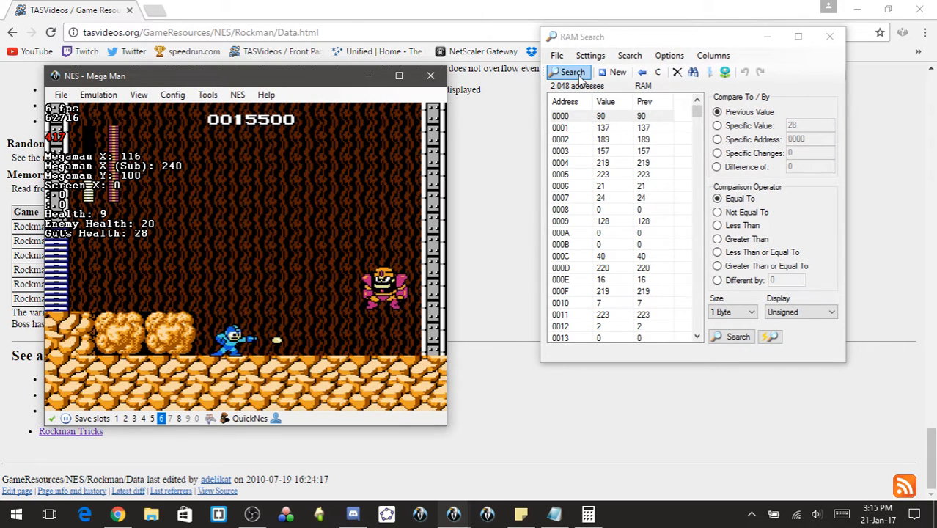
left_click(576, 74)
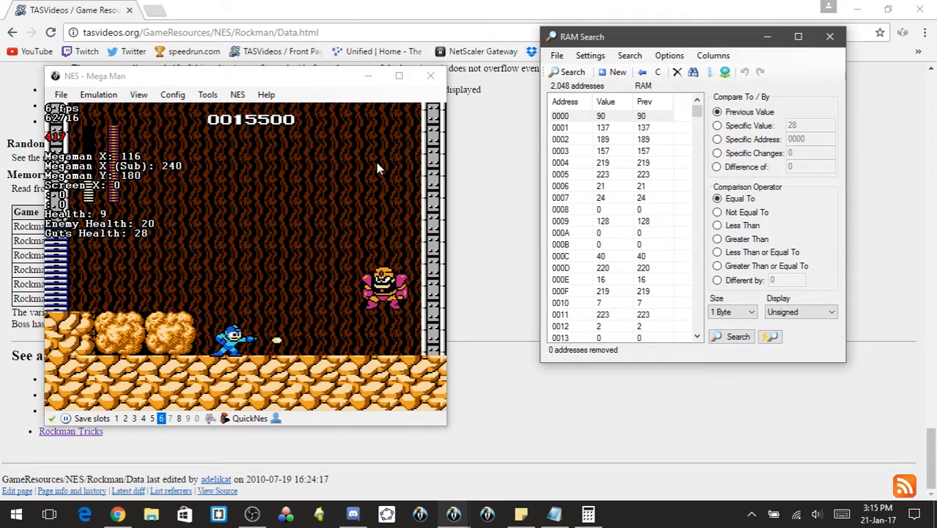
- Advance a few frames while the shot travels, repeatedly keeping only addresses equal to their previous value
left_click(579, 74)
left_click(580, 74)
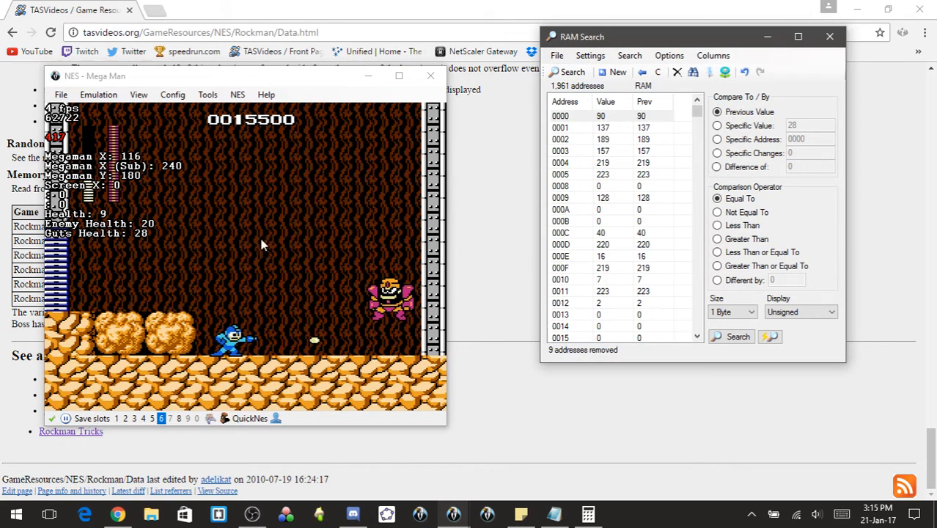
left_click(224, 273)
key("f")
key("f")
key("f")
left_click(581, 73)
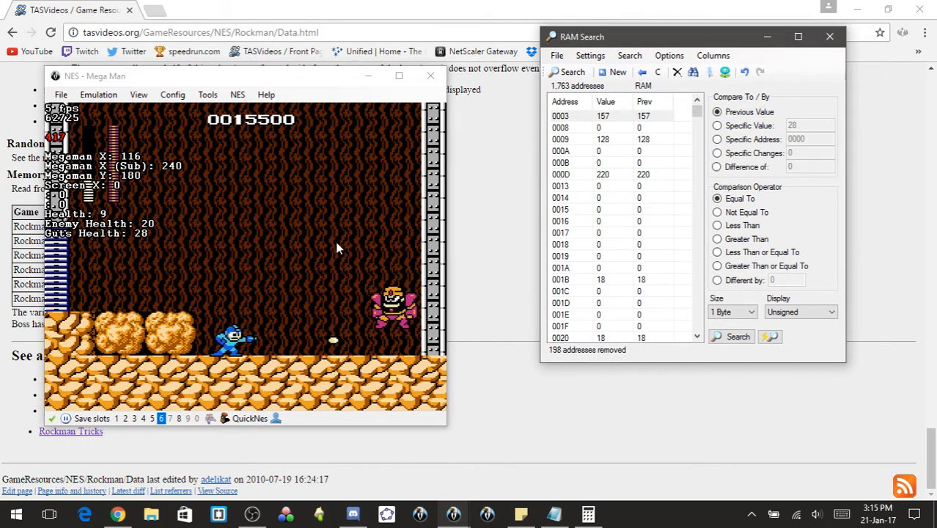
- Advance frame by frame until the shot hits the boss, then filter for values not equal to their previous value
left_click(336, 249)
key("f")
key("f")
key("f")
key("f")
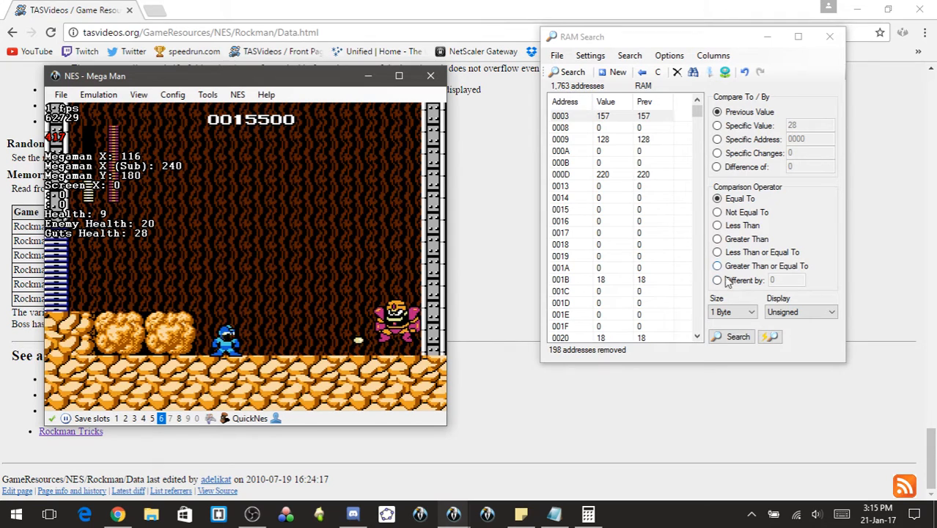
key("f")
key("f")
key("f")
key("f")
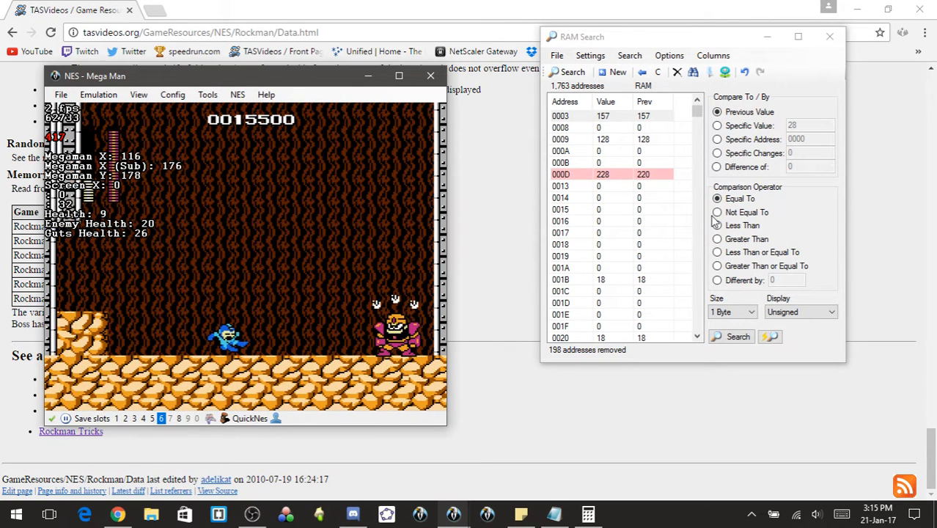
left_click(717, 212)
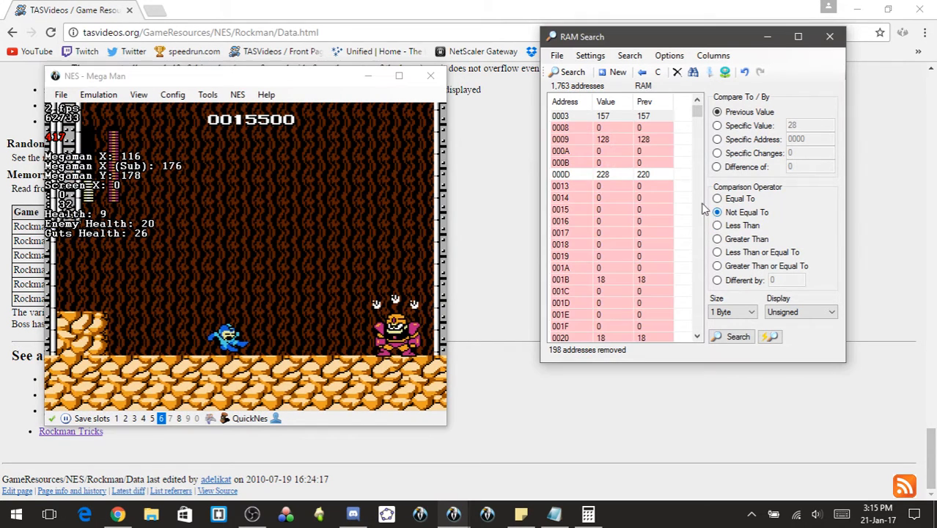
left_click(572, 72)
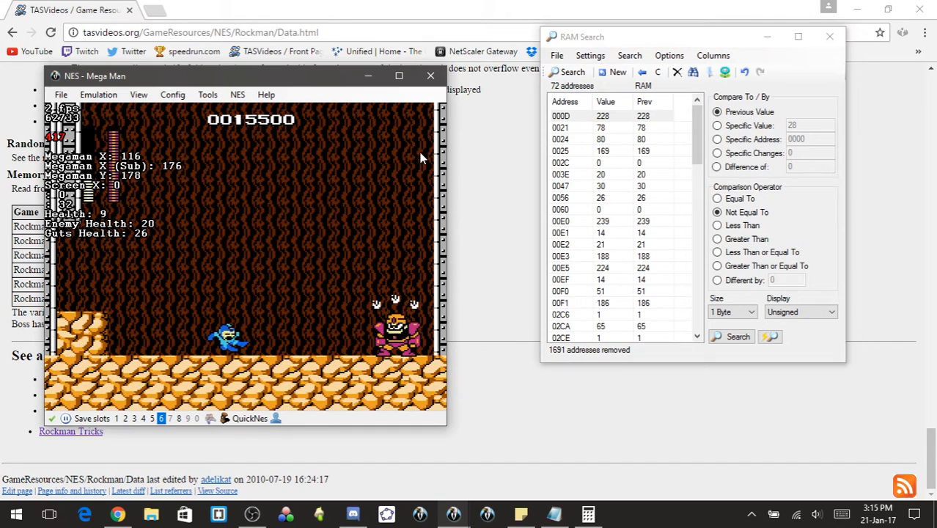
- Step through the frames after the hit, repeating the Not Equal To search to keep only changing addresses
key("f")
left_click(578, 70)
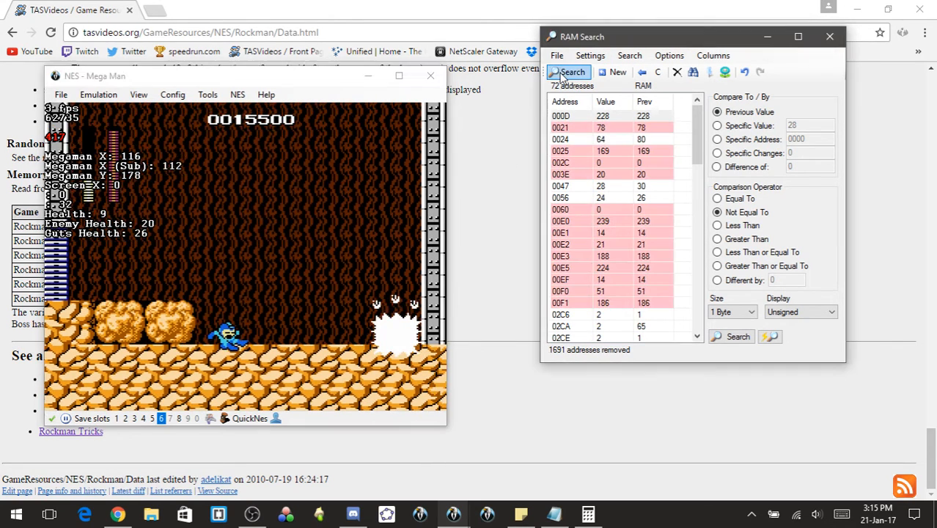
left_click(434, 286)
left_click(569, 71)
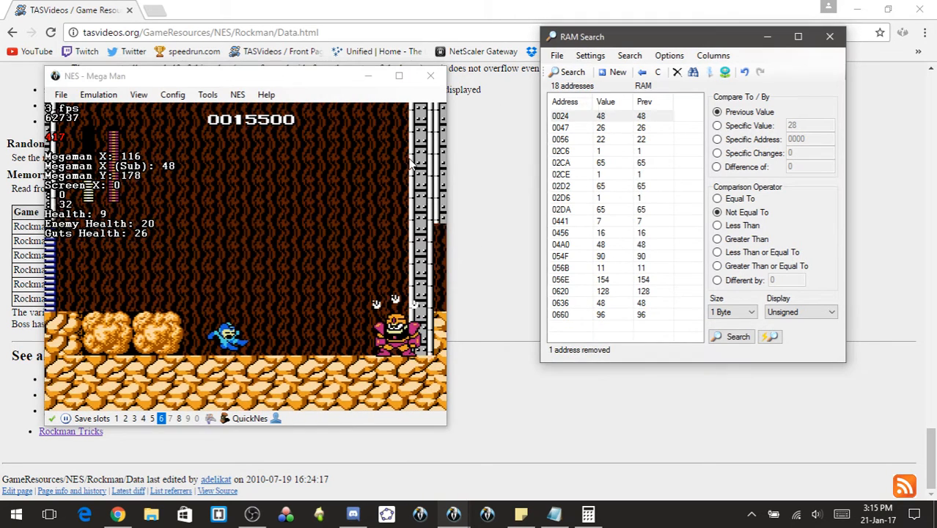
left_click(566, 72)
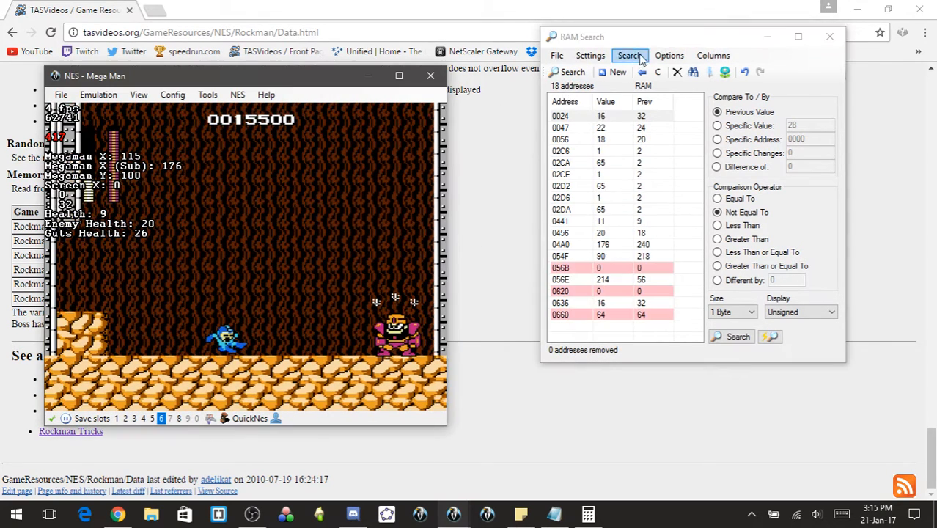
- Keep advancing frames and filtering for Not Equal To values, switching to Equal To once the boss stops flashing
left_click(571, 72)
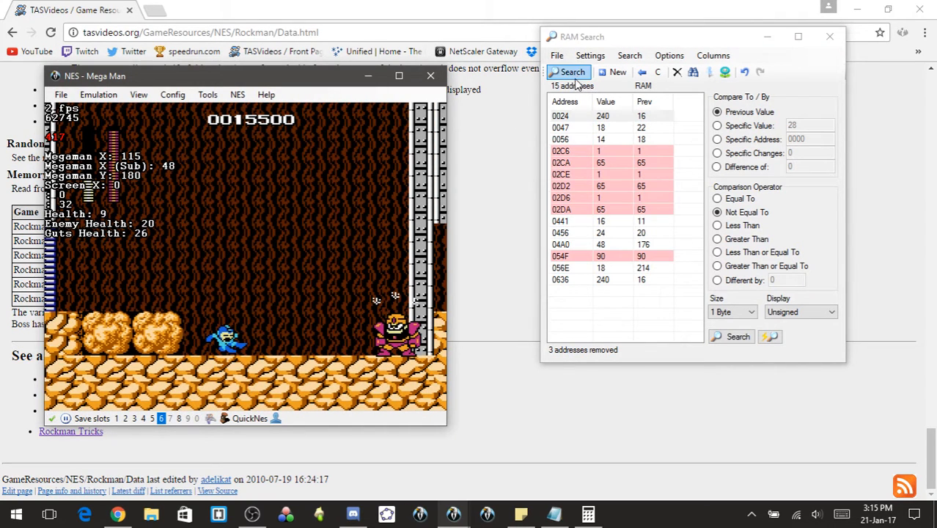
left_click(574, 74)
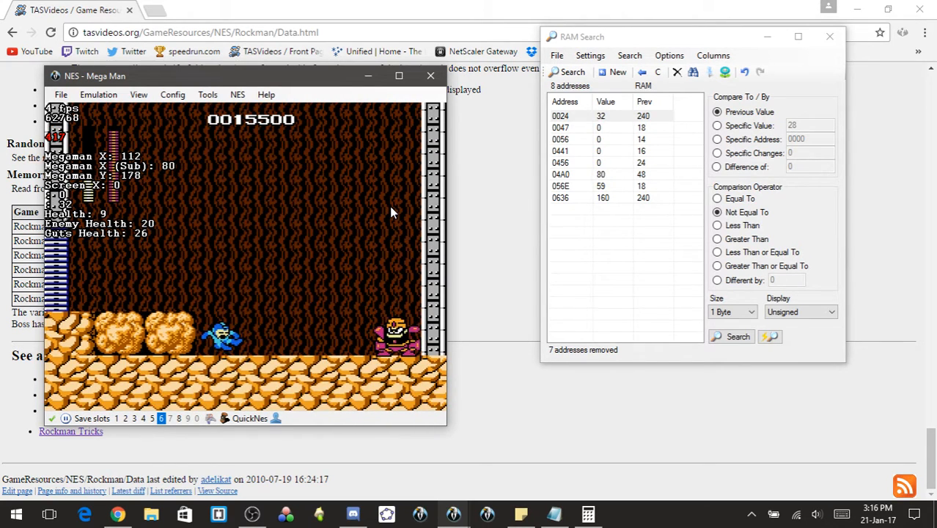
left_click(566, 72)
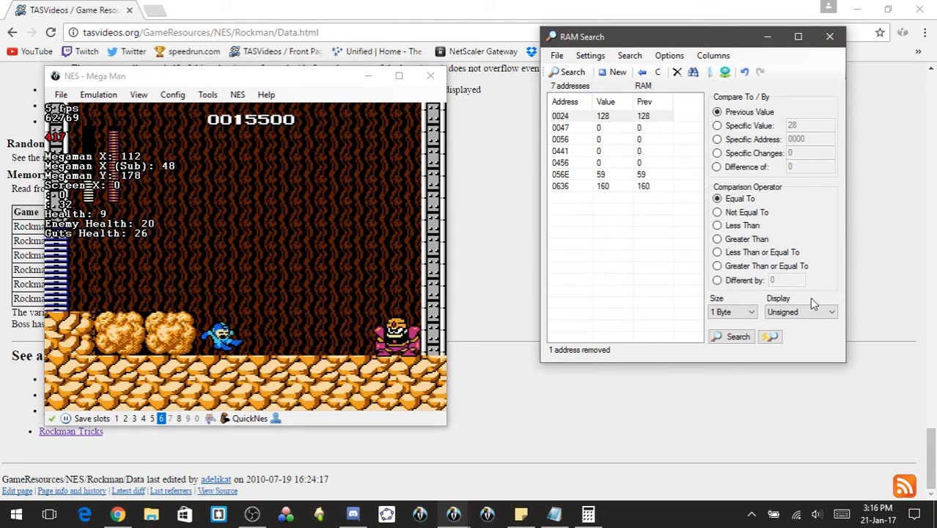
- Play on with automatic Equal To searching active while avoiding hits on the boss, pause the game and turn automatic searching off
left_click(260, 248)
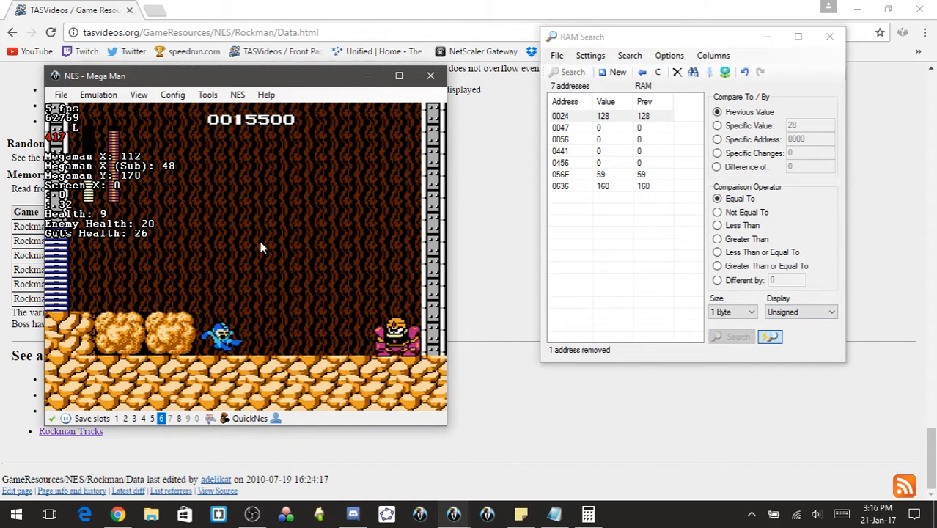
key("Pause")
key("Left")
key("x")
key("Right")
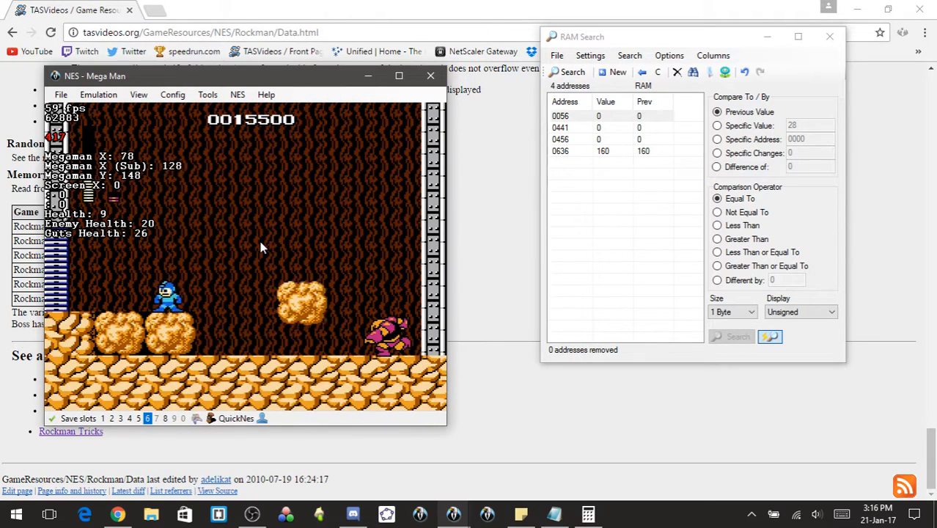
key("Pause")
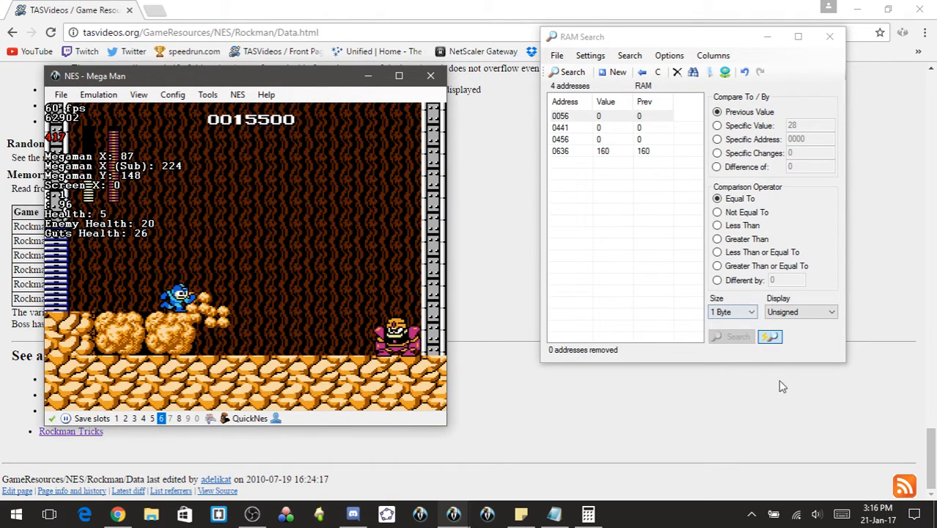
left_click(770, 338)
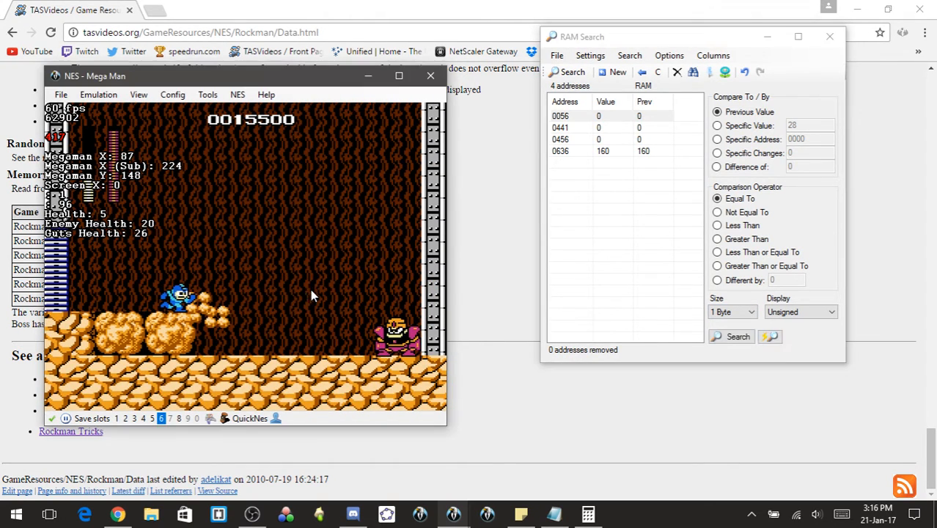
- Load save state 6, let the game run briefly without hitting the boss, and remove address 0441 from the search results
key("F6")
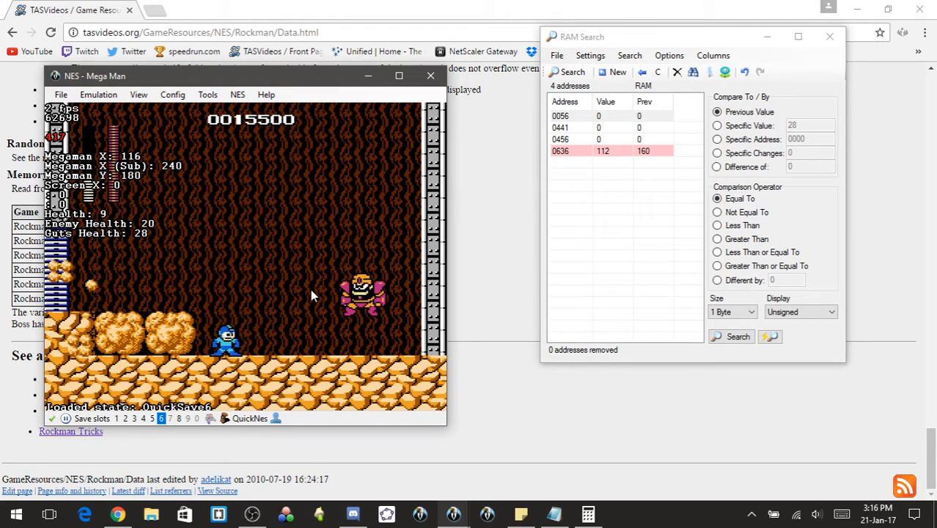
key("Pause")
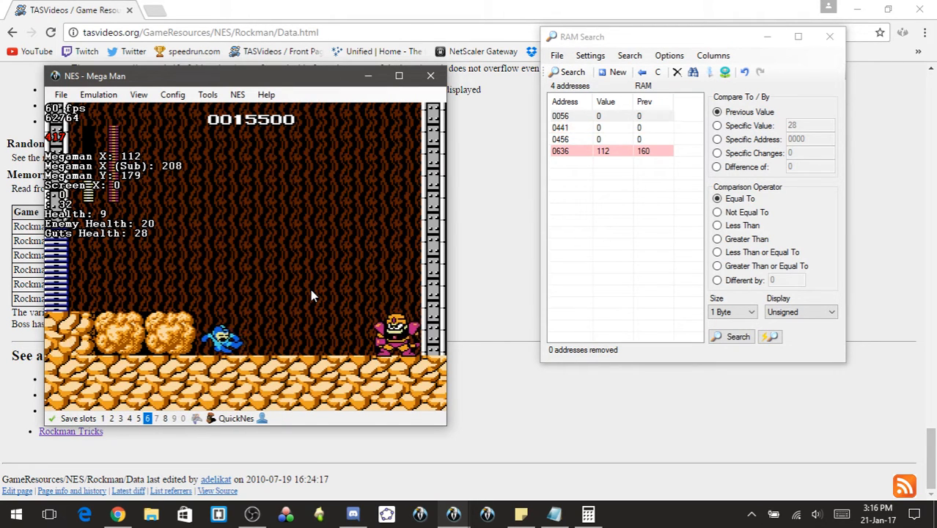
key("Pause")
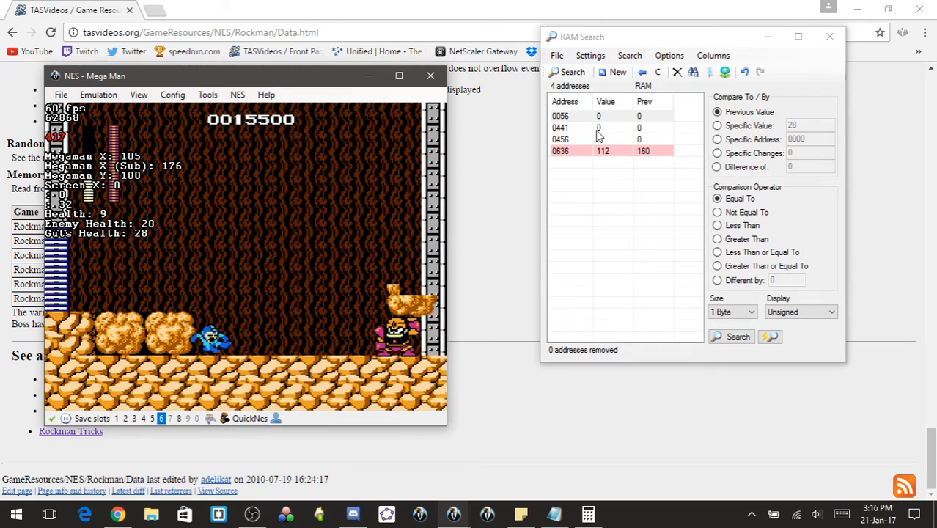
left_click(608, 127)
left_click(676, 74)
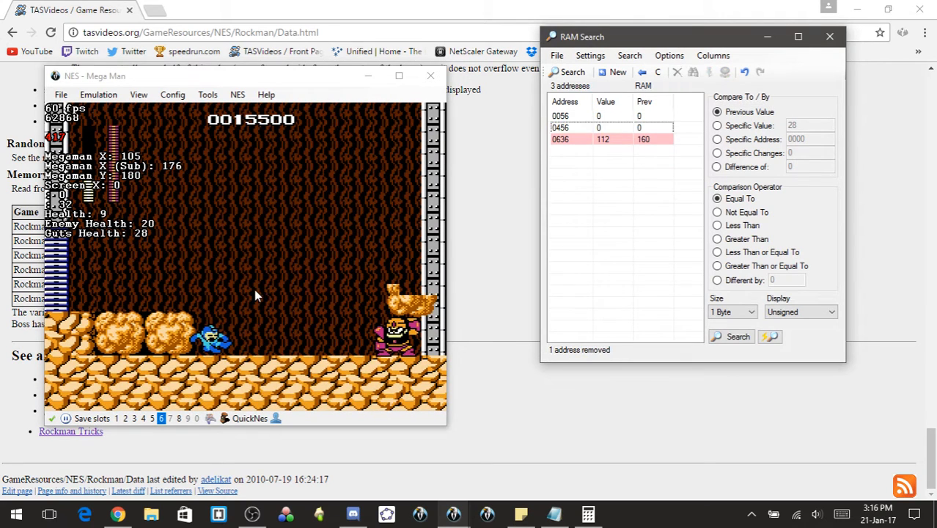
- Resume the game and remove addresses 0456 and 0636 from the results, leaving only 0056
left_click(254, 289)
key("Pause")
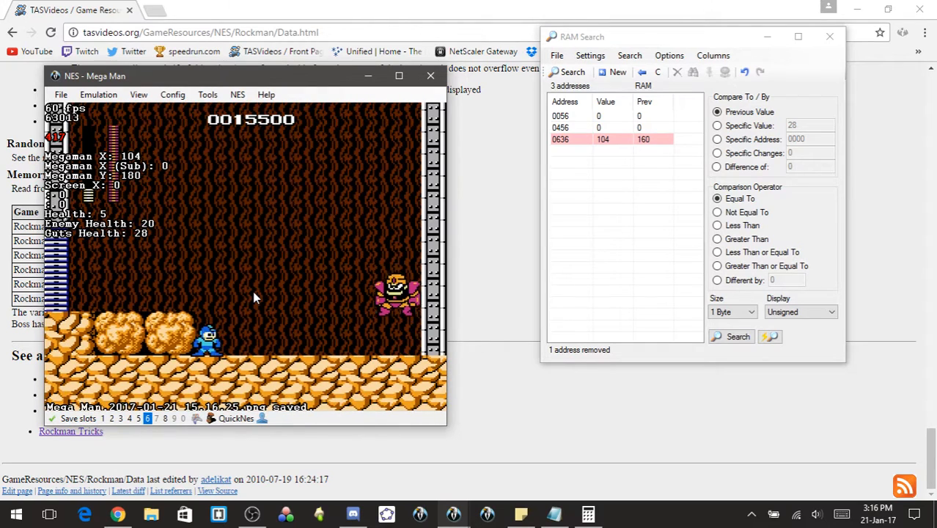
key("F12")
left_click(601, 129)
right_click(601, 131)
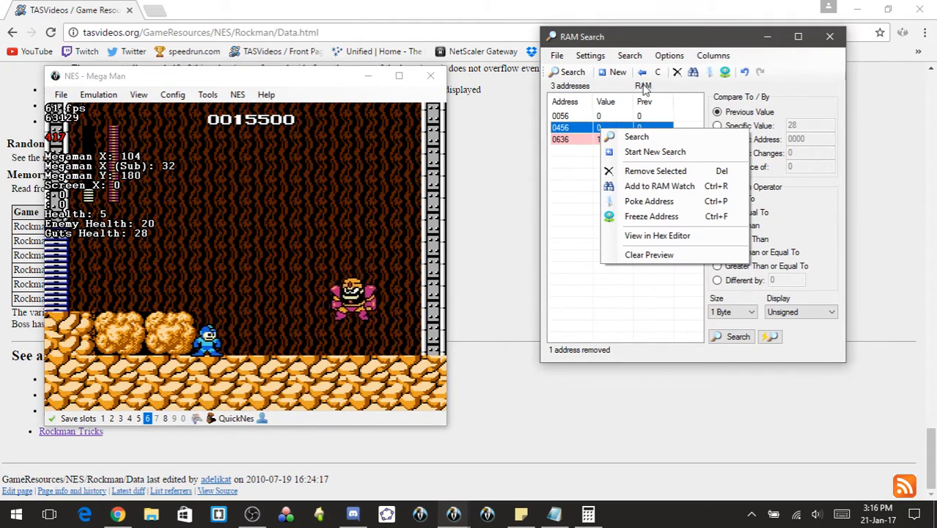
left_click(632, 170)
left_click(414, 187)
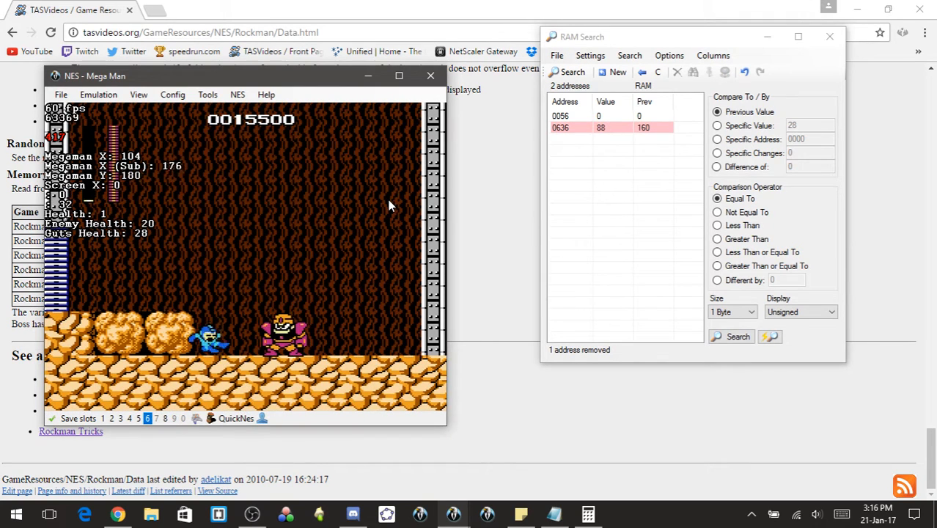
left_click(601, 128)
left_click(674, 73)
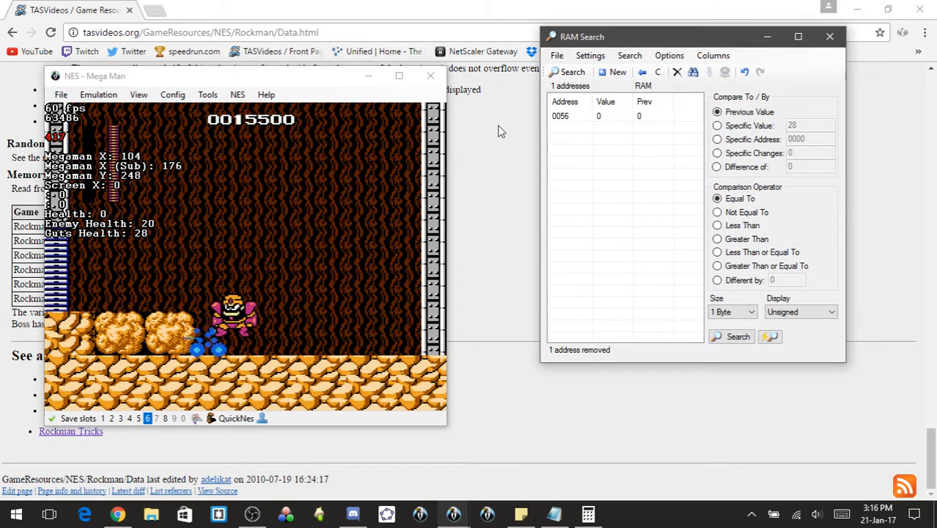
- Reload save state 6 and shoot the boss while watching how address 0056 reacts to each hit
left_click(279, 184)
key("F6")
key("z")
key("Left")
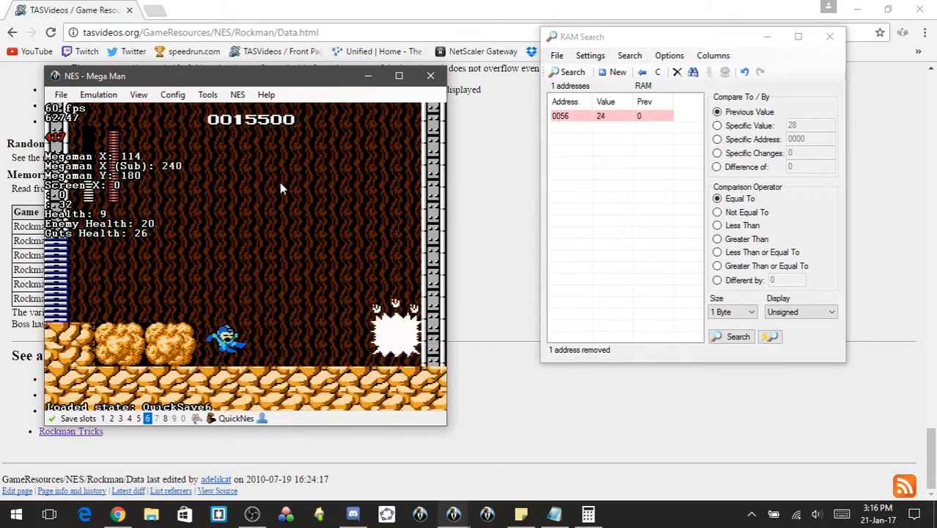
key("z")
key("Right")
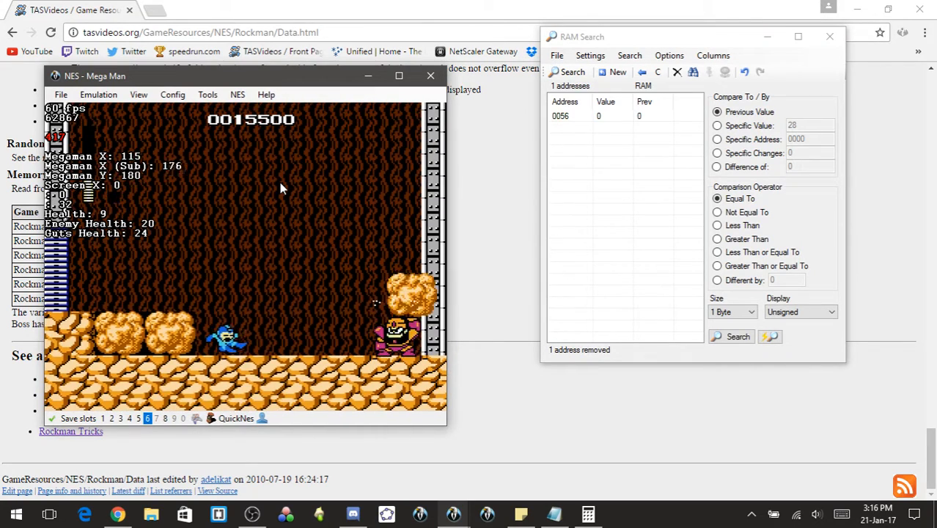
- Freeze address 0056 at 0 and return to the game
left_click(626, 116)
right_click(625, 116)
left_click(657, 203)
left_click(186, 222)
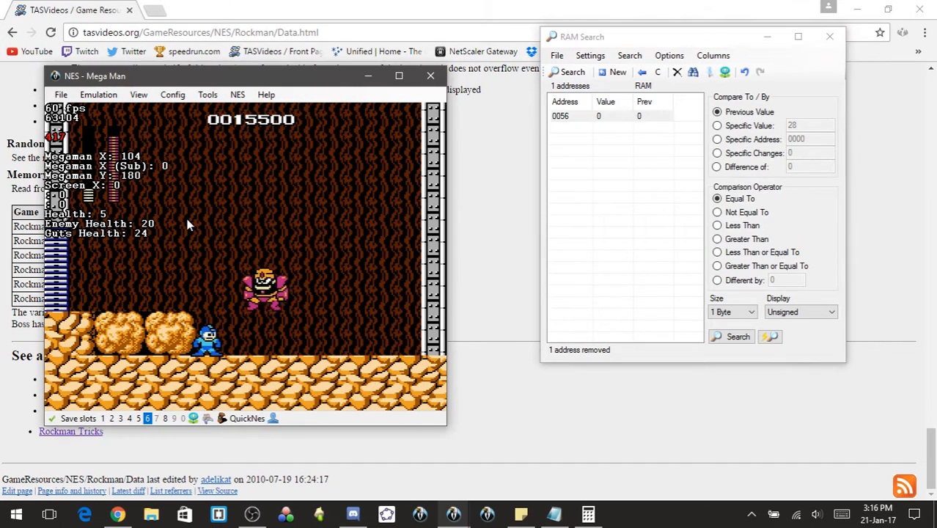
- Reload save state 6 and shoot the boss repeatedly to test the effect of the frozen zero timer
key("F6")
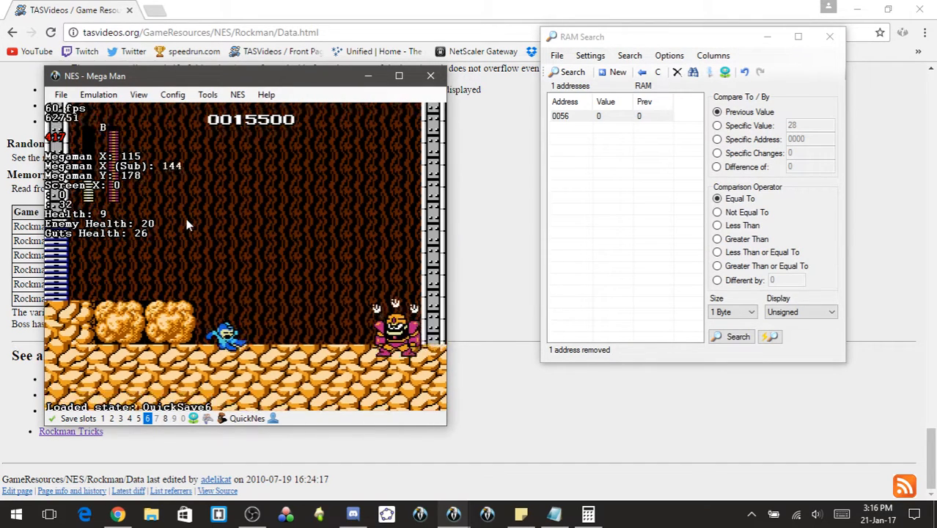
key("z")
key("z")
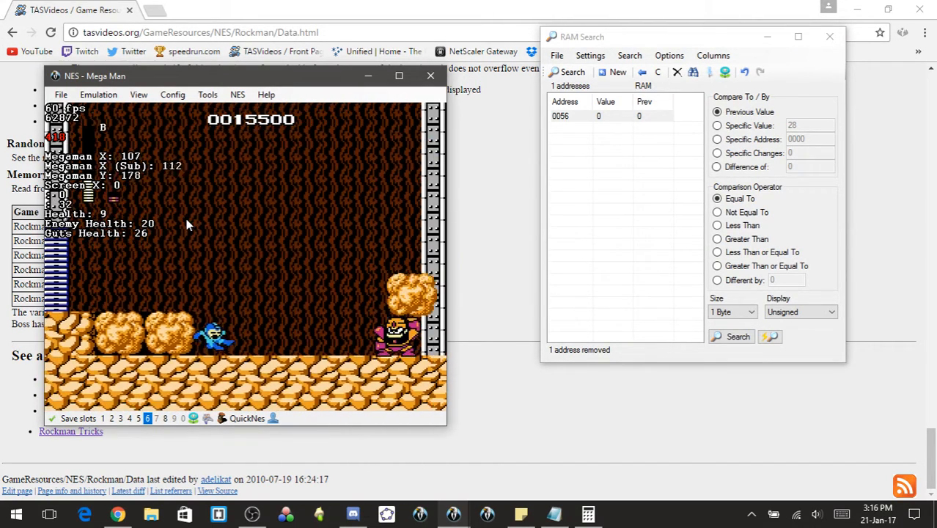
key("z")
key("z")
key("z")
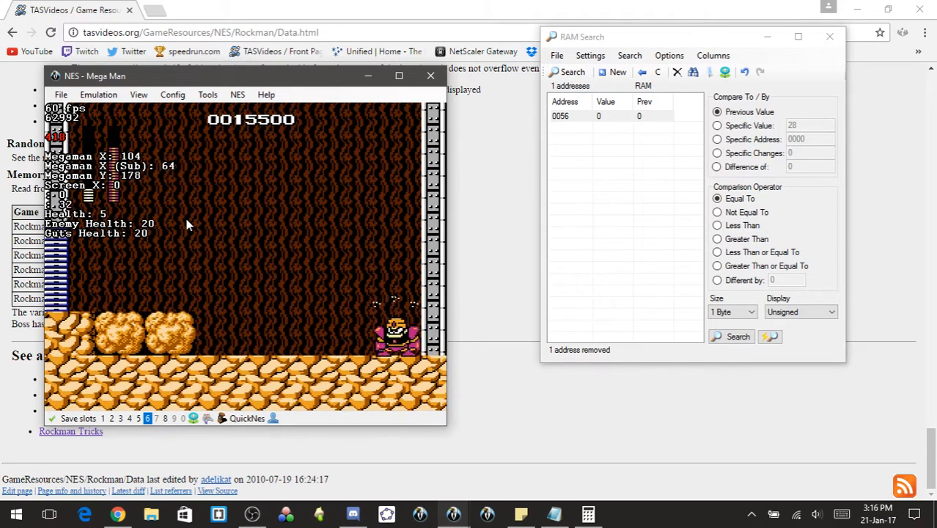
key("z")
key("z")
key("z")
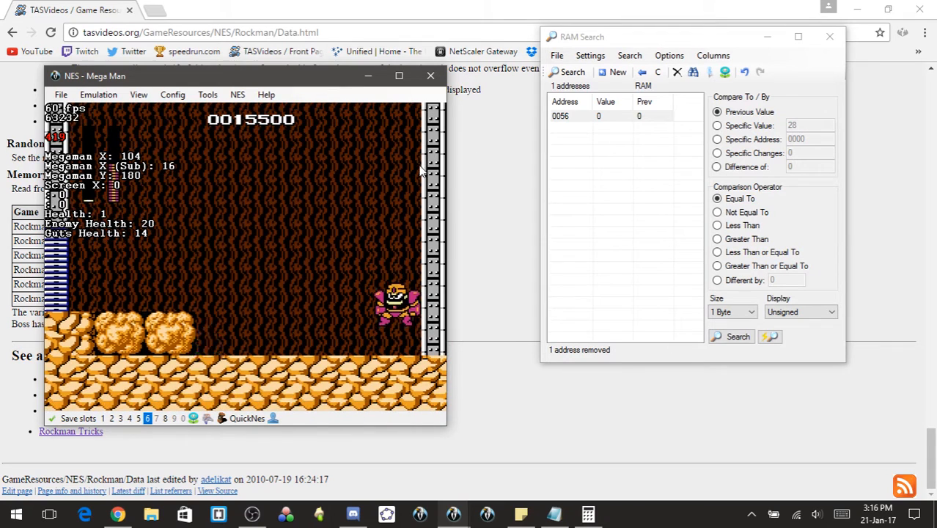
- Unfreeze address 0056, then reload save state 6 and pause just after the boss is hit
left_click(608, 115)
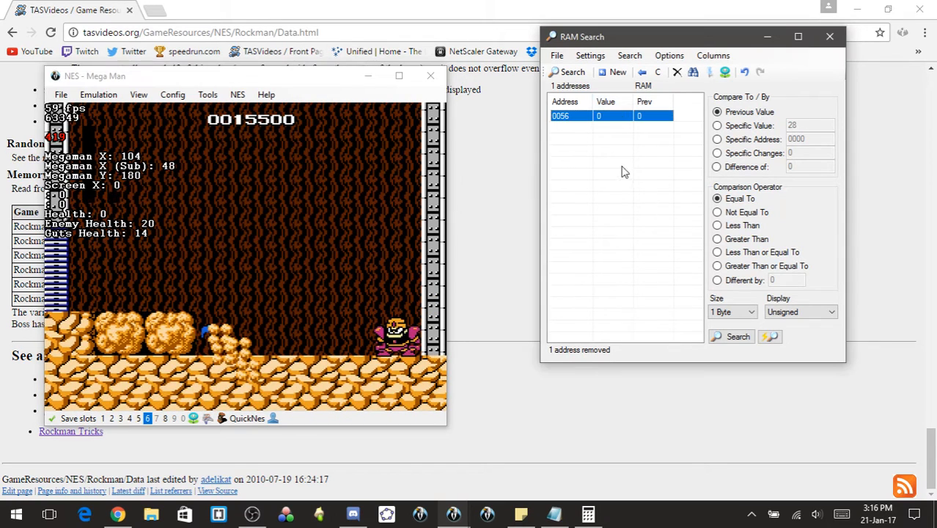
right_click(633, 120)
left_click(635, 217)
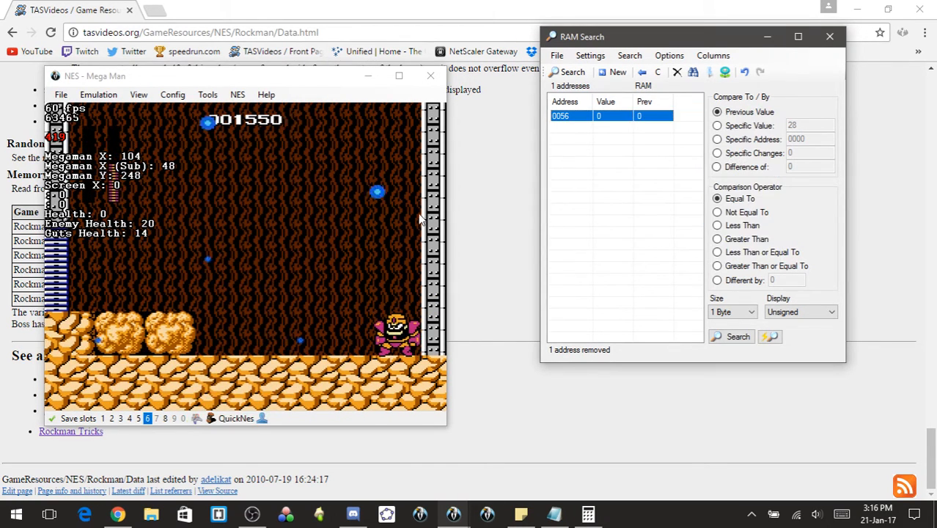
left_click(407, 221)
key("F7")
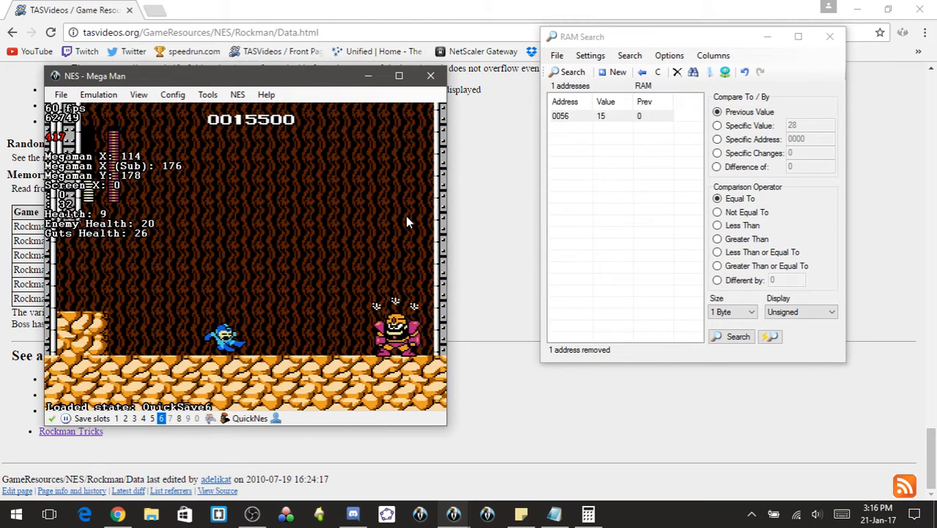
- Freeze address 0056 at 15 and resume play, jumping and shooting at the flashing boss
left_click(638, 118)
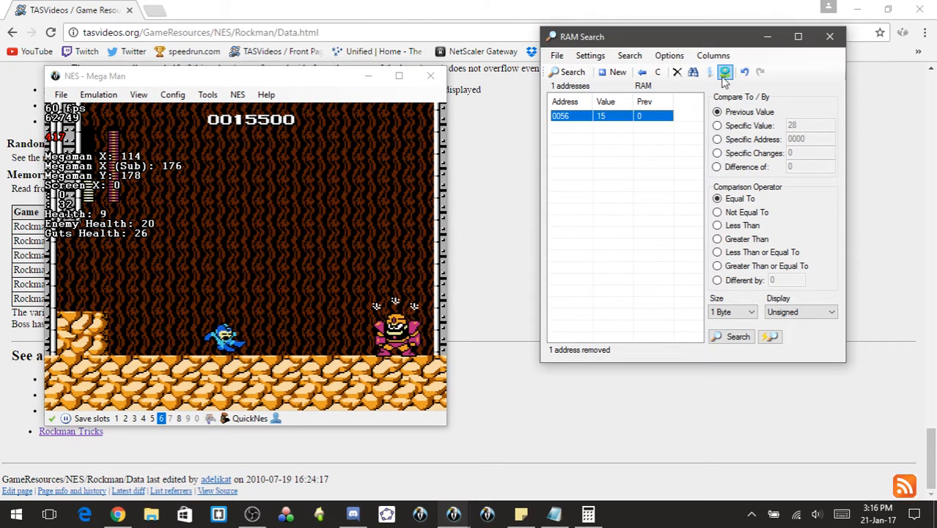
left_click(318, 232)
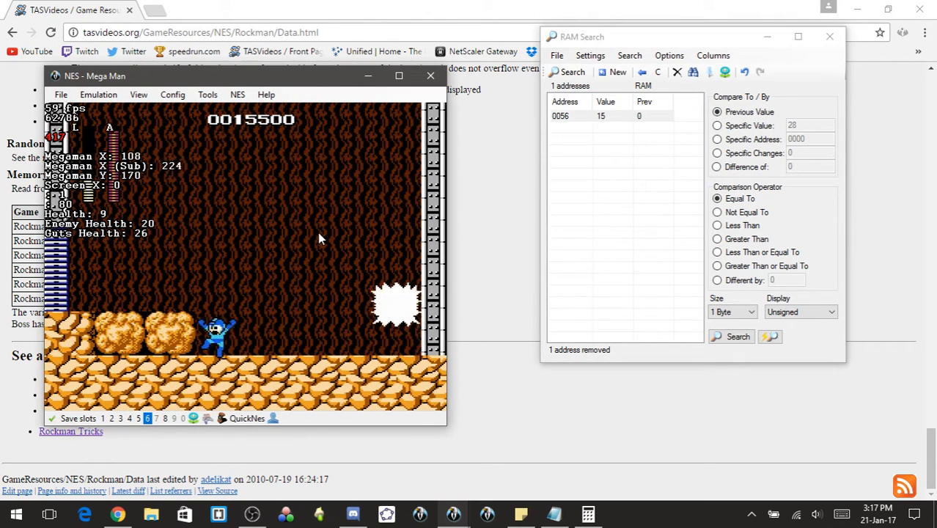
key("Right")
key("x")
key("z")
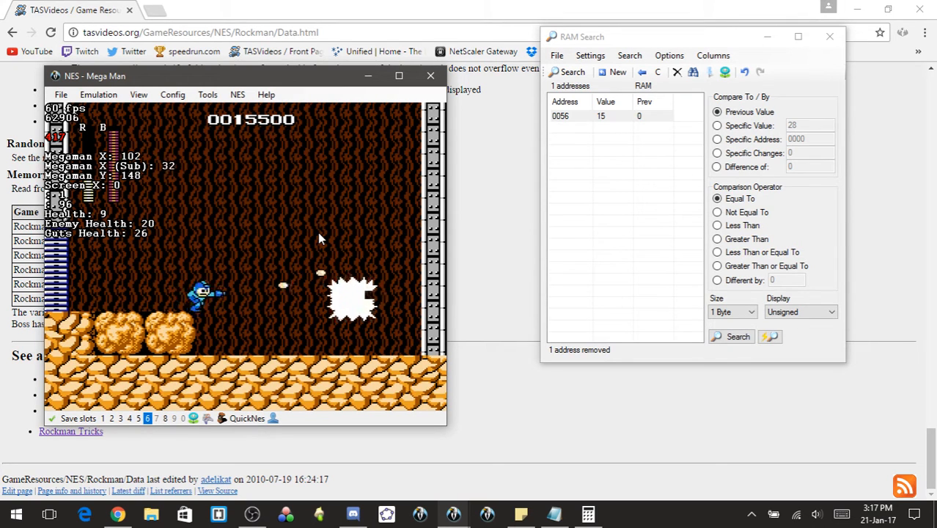
- Unfreeze address 0056 and let the game continue to check that the timer counts down normally
left_click(600, 117)
right_click(599, 118)
left_click(648, 219)
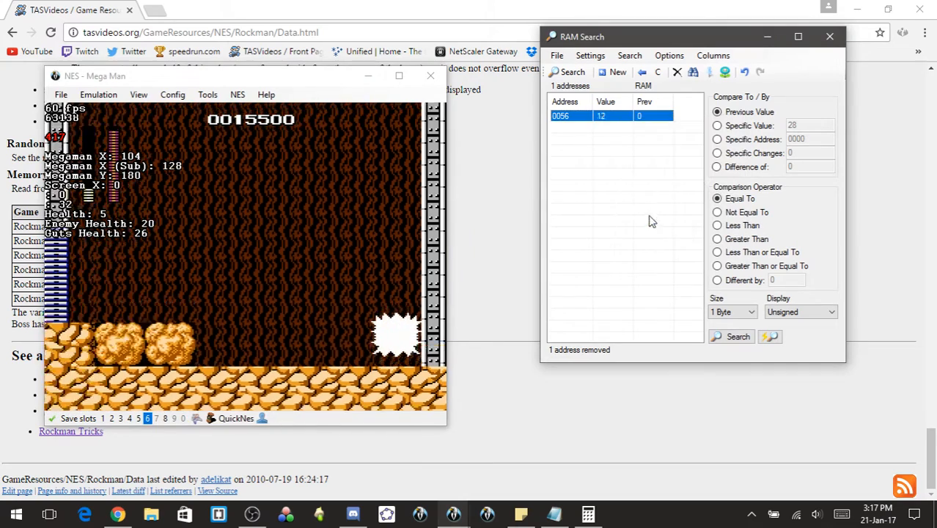
left_click(376, 230)
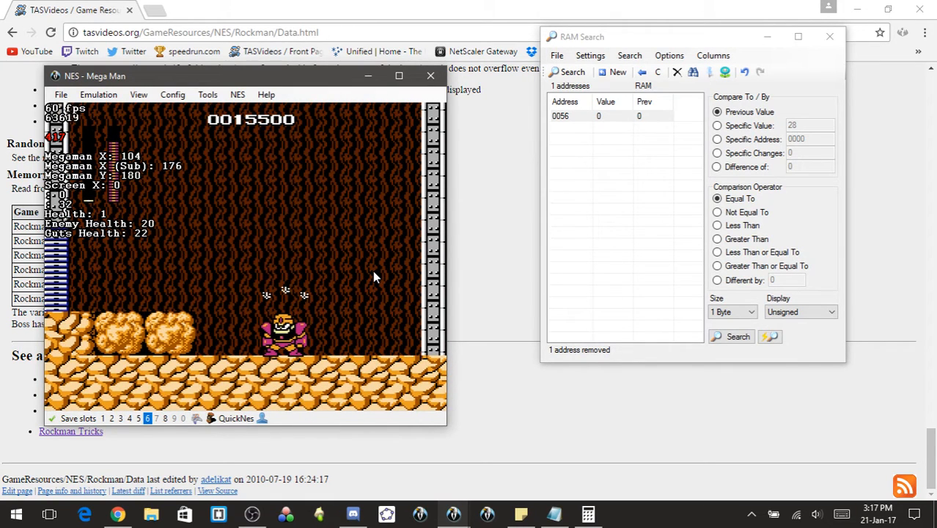
left_click(603, 120)
left_click(226, 349)
- Restore the RAM Watch window and load save state 1 at the start of the stage
left_click(454, 513)
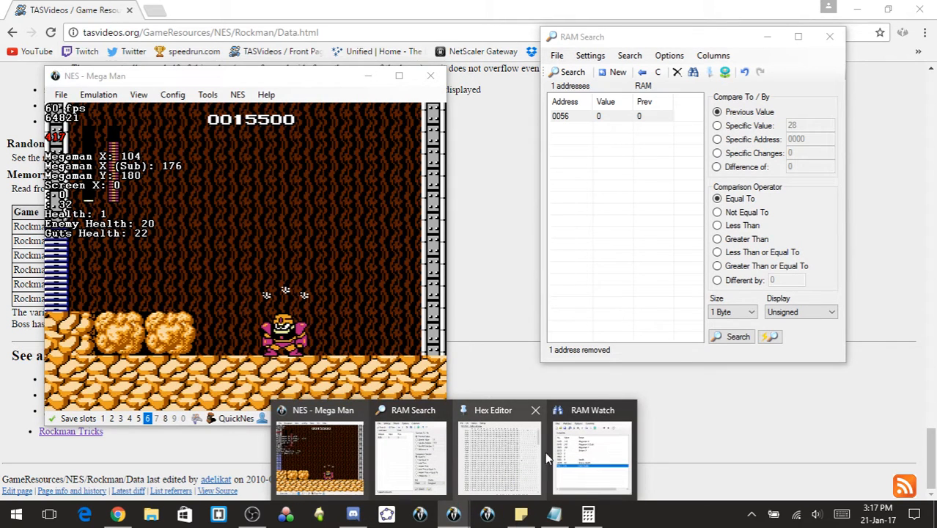
left_click(592, 454)
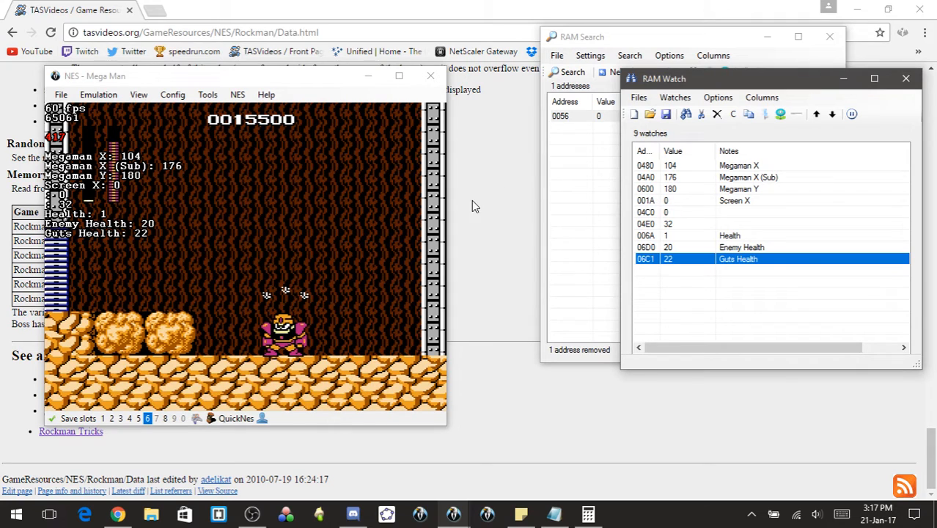
left_click(356, 206)
key("F1")
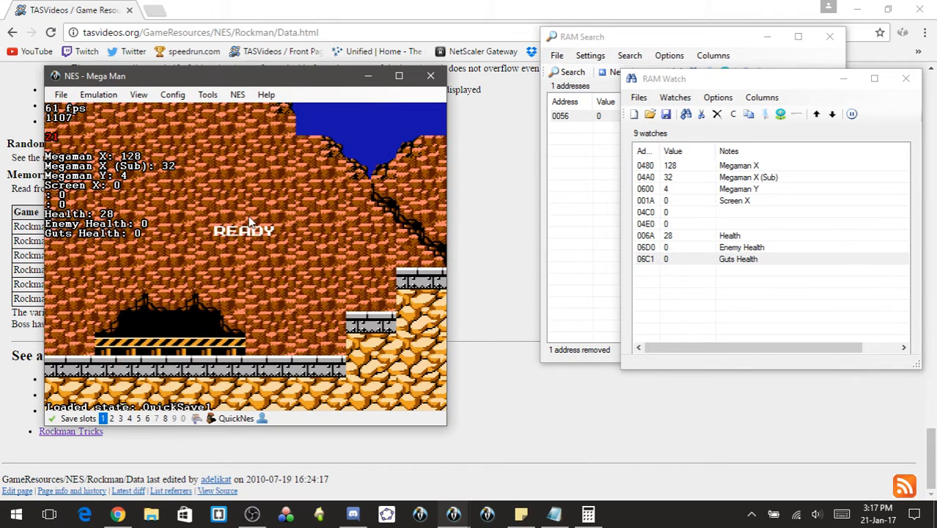
- Walk Mega Man back and forth at the stage start to examine how unlabeled addresses 04C0 and 04E0 respond in RAM Watch
left_click(734, 213)
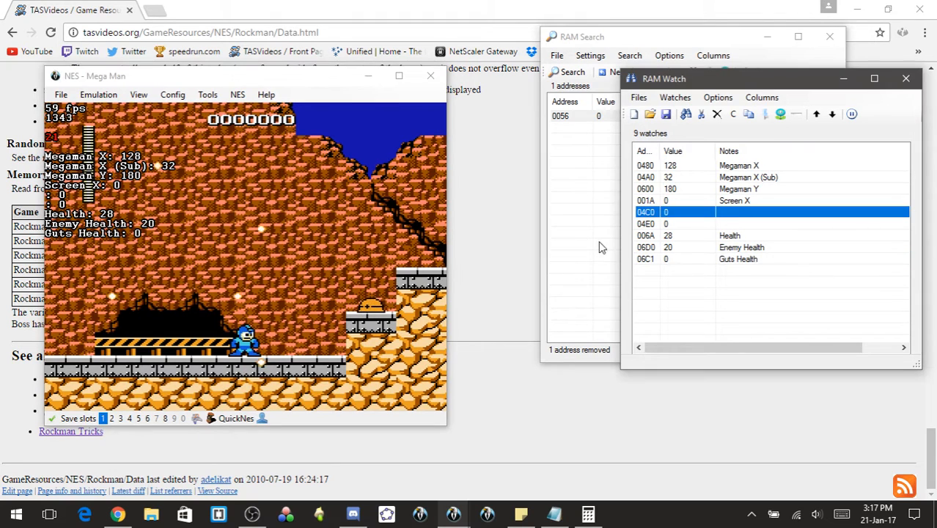
left_click(326, 265)
key("Left")
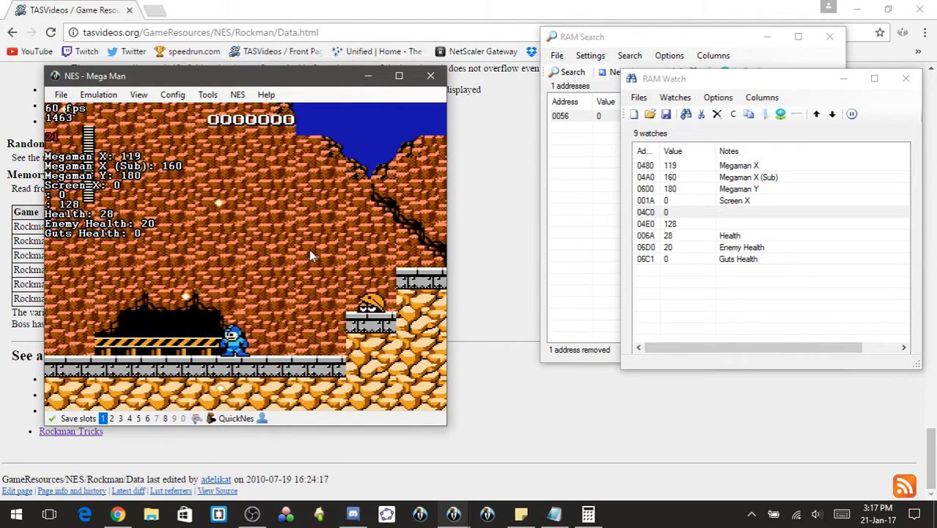
key("Right")
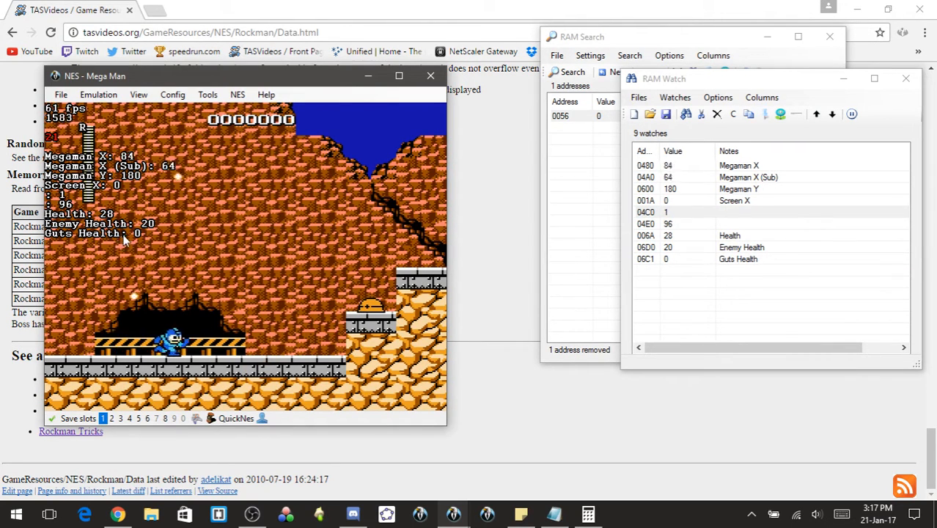
key("Right")
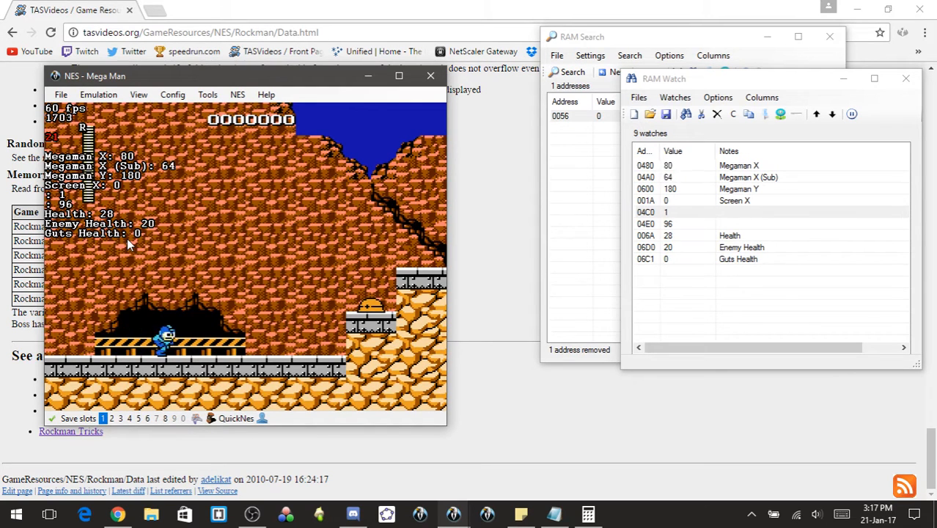
key("Left")
key("Right")
key("Left")
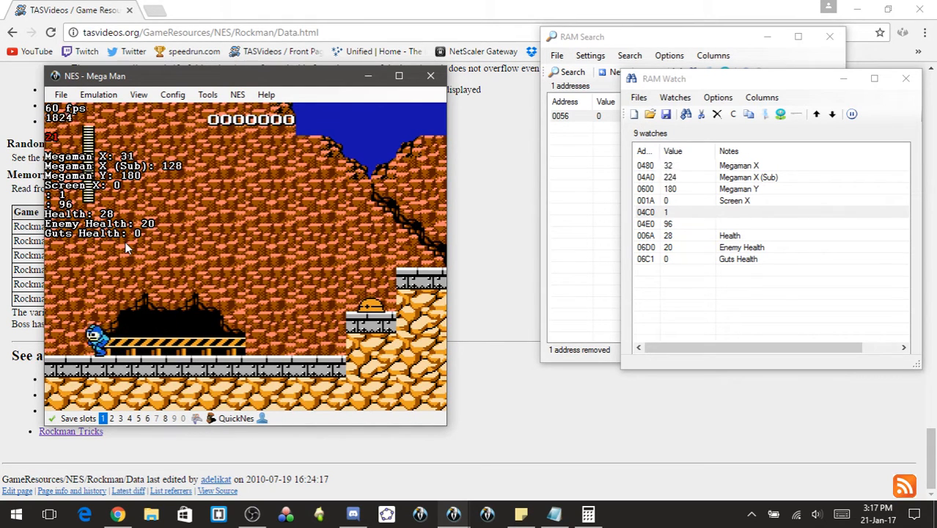
key("Right")
key("Left")
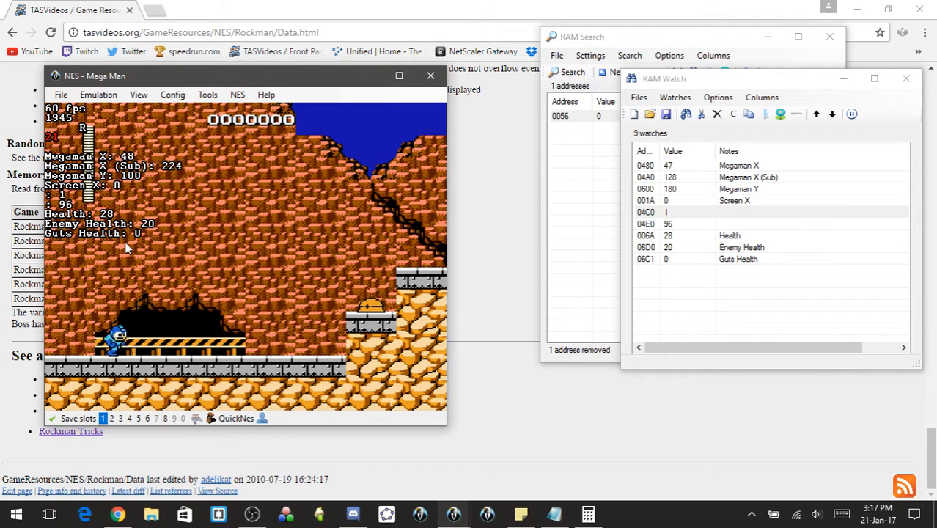
key("Right")
key("Left")
key("Right")
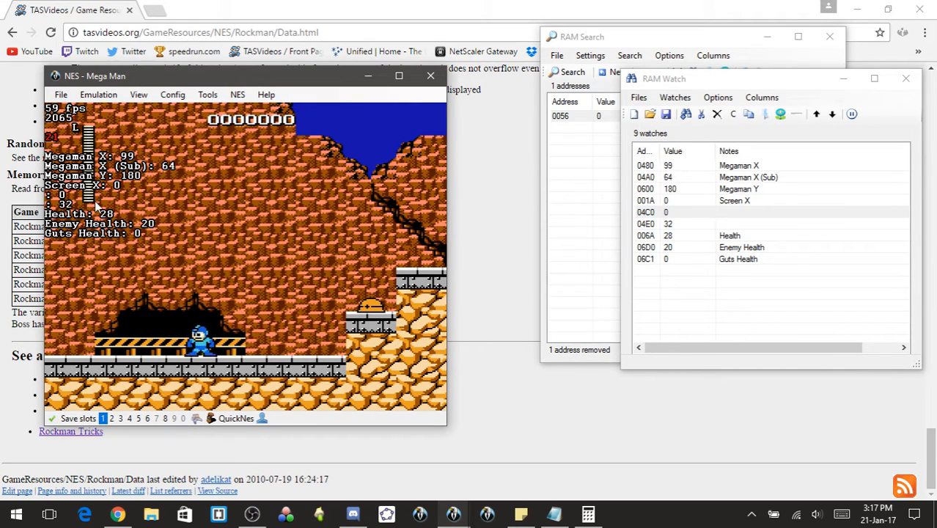
key("Left")
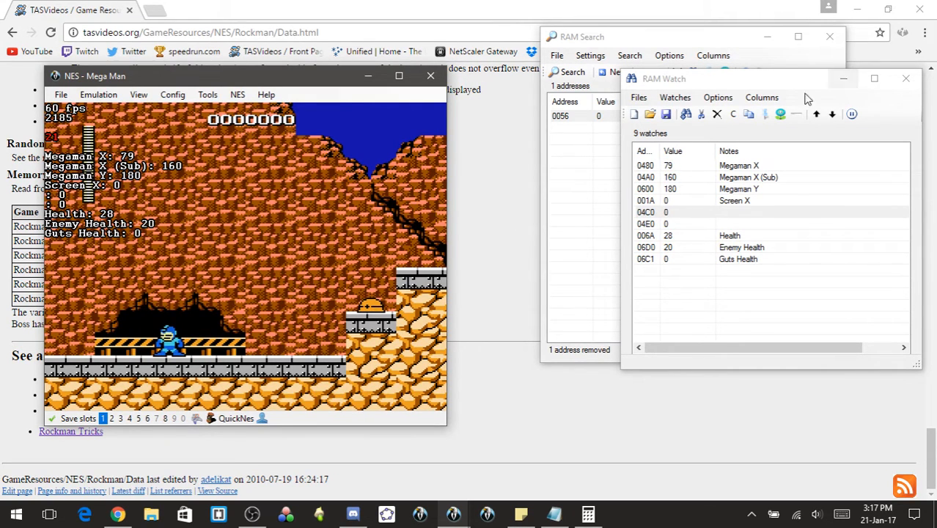
- Close RAM Search and save the RAM Watch list as Mega Man.wch in the TASSING folder
left_click(596, 38)
left_click(830, 36)
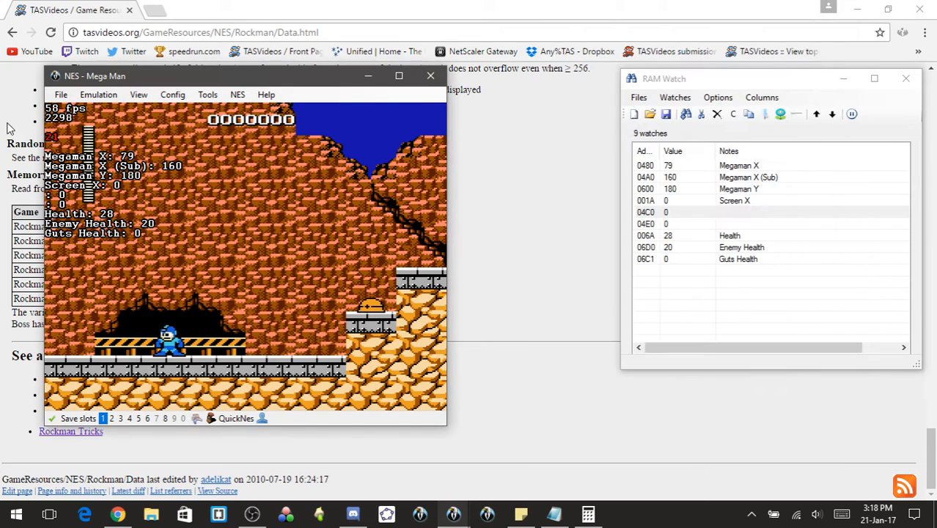
left_click(709, 82)
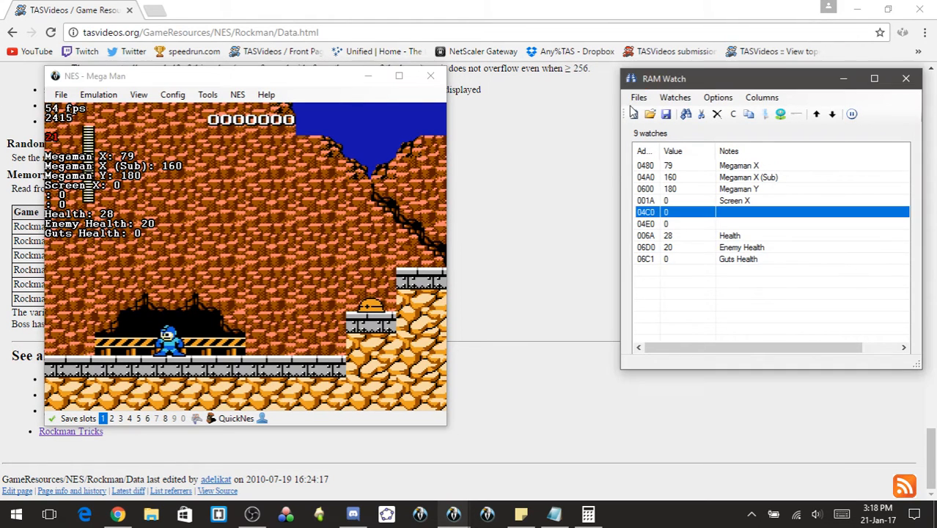
left_click(638, 98)
left_click(664, 143)
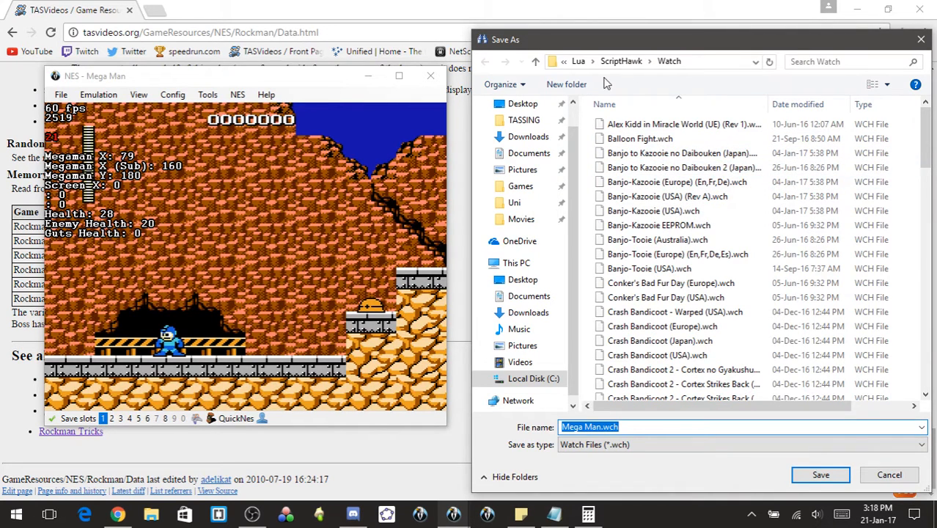
left_click(523, 121)
left_click(620, 428)
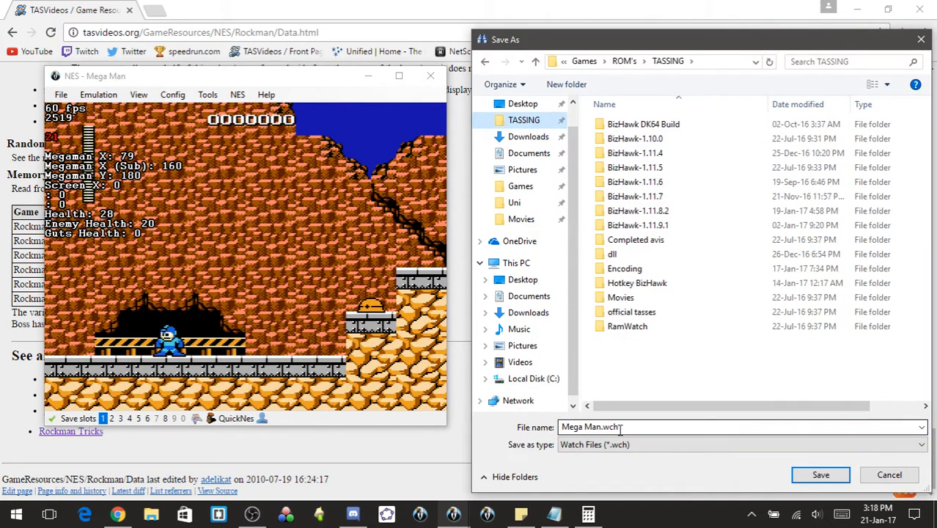
left_click(818, 475)
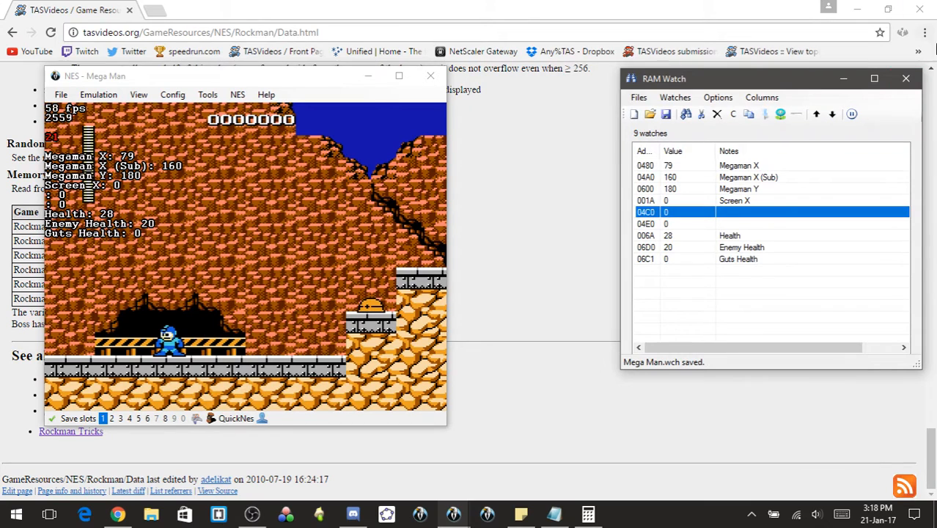
- Close RAM Watch and reload the Megaman (U) [!].nes ROM from the recent ROMs
left_click(907, 81)
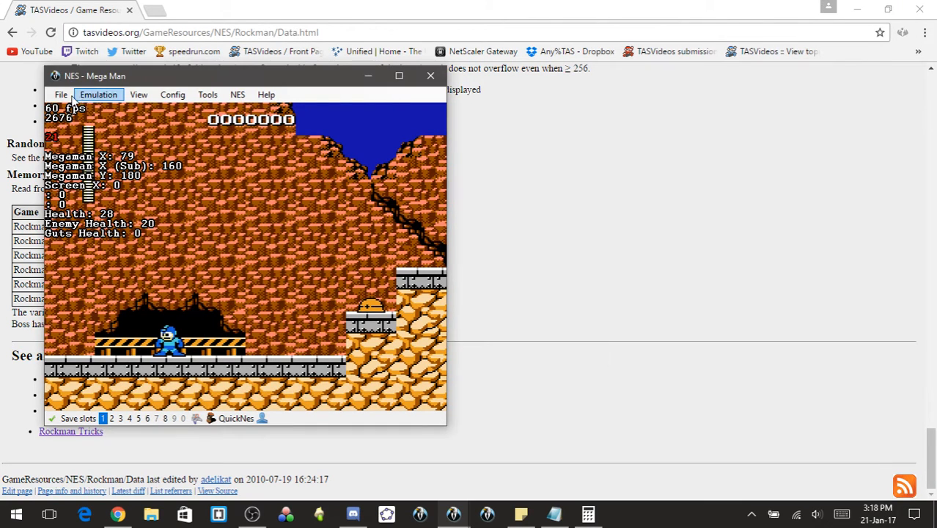
left_click(62, 96)
mouse_move(134, 127)
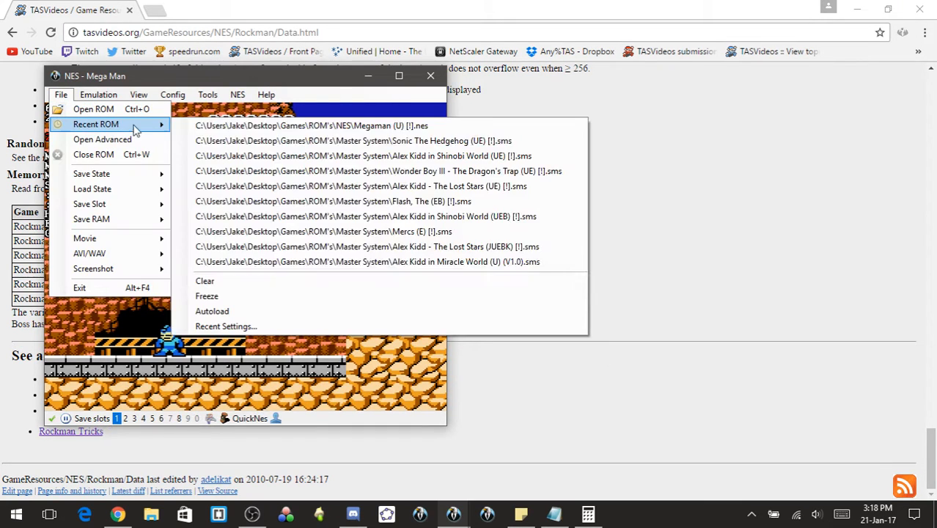
left_click(269, 129)
- Reopen RAM Watch and load the recent watch file Mega Man.wch
left_click(208, 95)
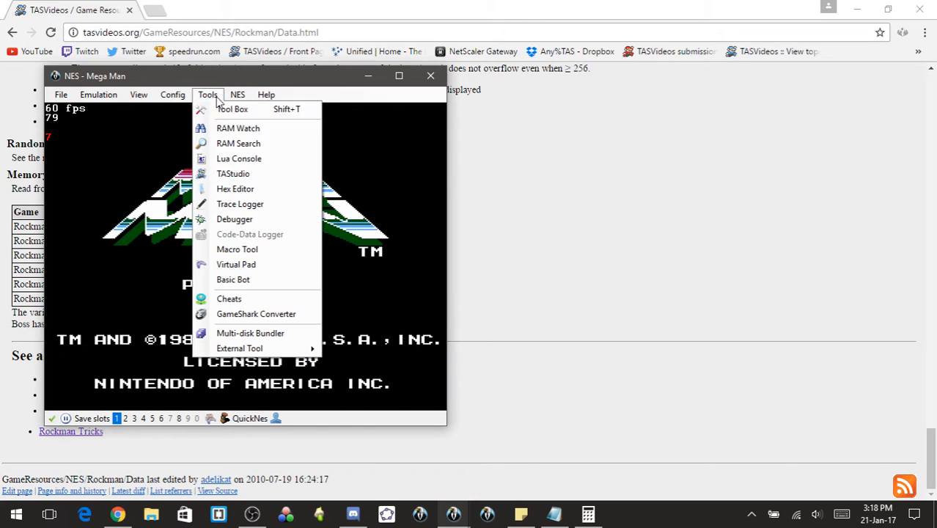
left_click(239, 127)
left_click(639, 98)
mouse_move(665, 188)
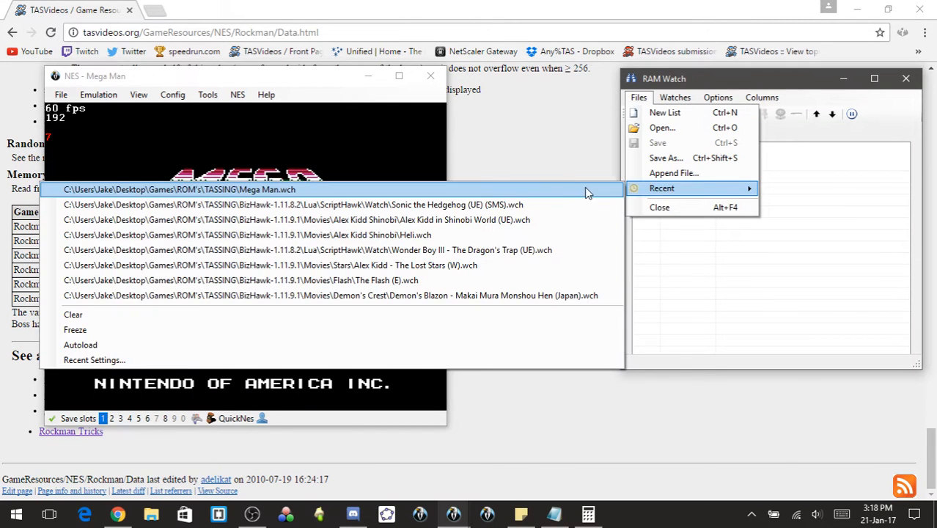
left_click(580, 191)
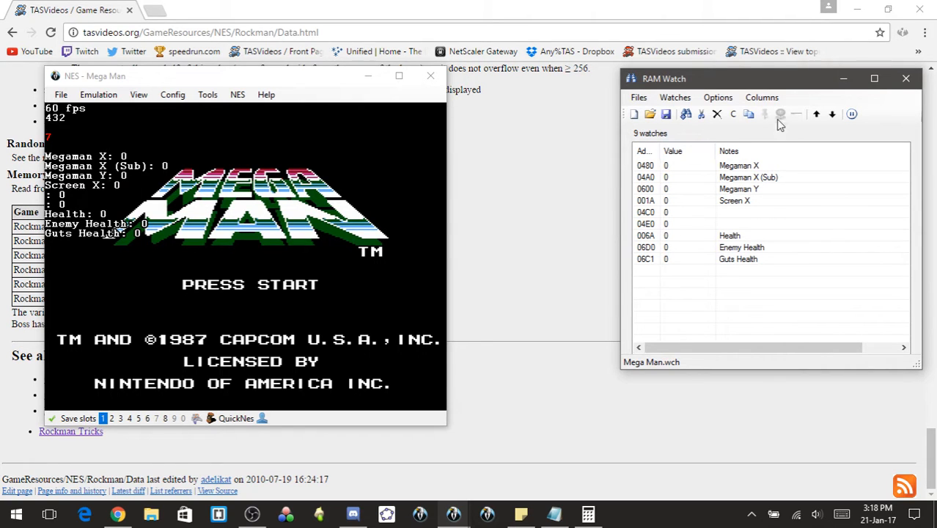
- Close RAM Watch and load the recent Master System ROM Sonic The Hedgehog (UE) [!].sms
left_click(907, 79)
left_click(61, 95)
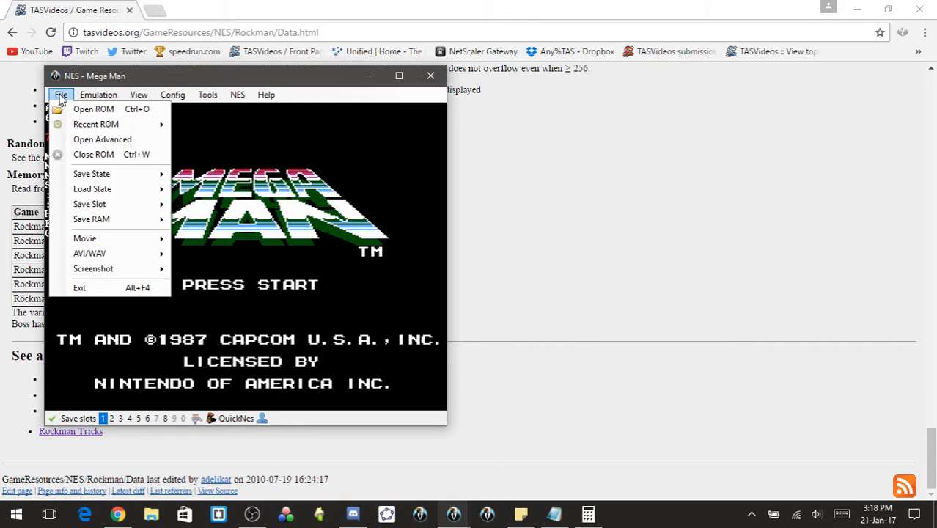
mouse_move(119, 124)
left_click(249, 141)
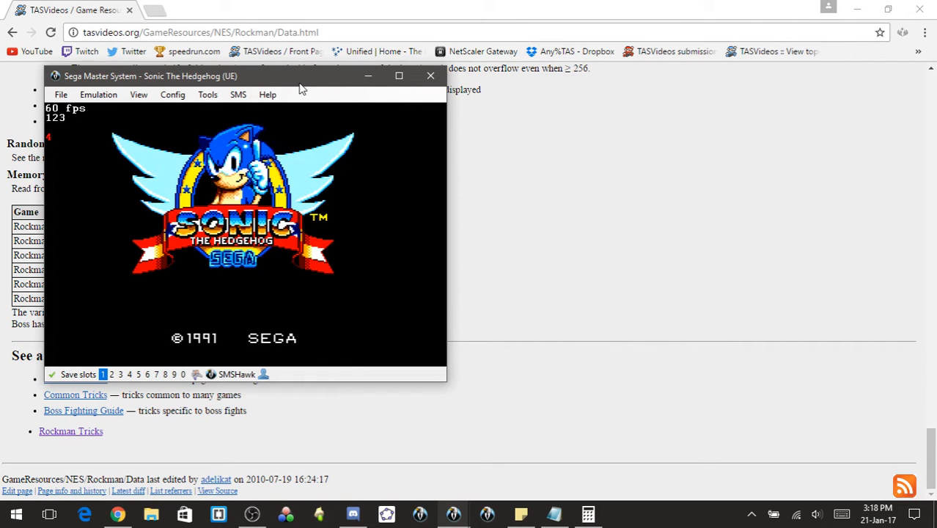
- Load save state 1 and run Sonic left and right to examine his movement and the screen scrolling
key("F1")
key("Left")
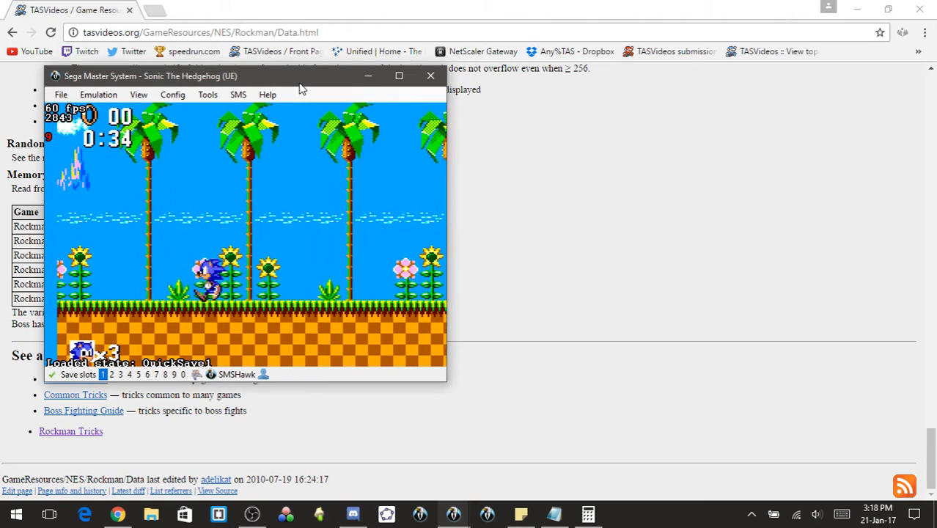
key("Right")
key("Left")
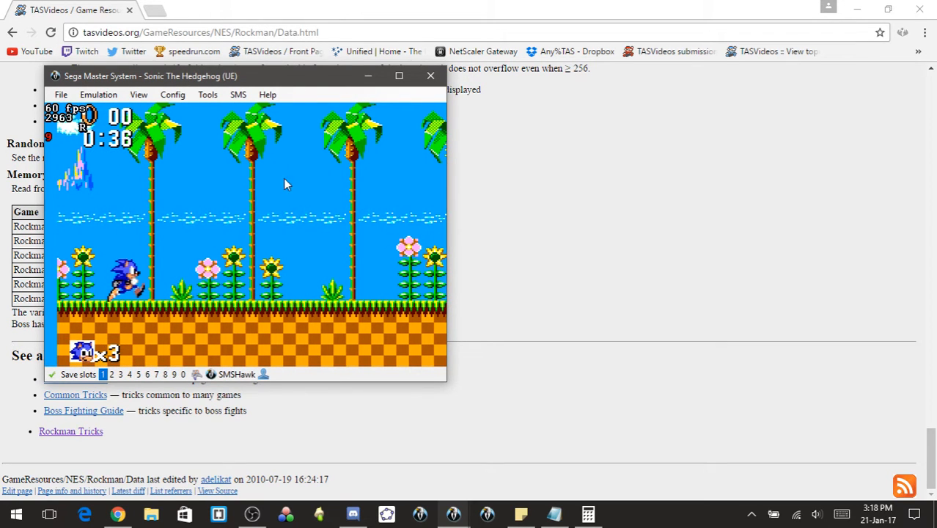
key("Right")
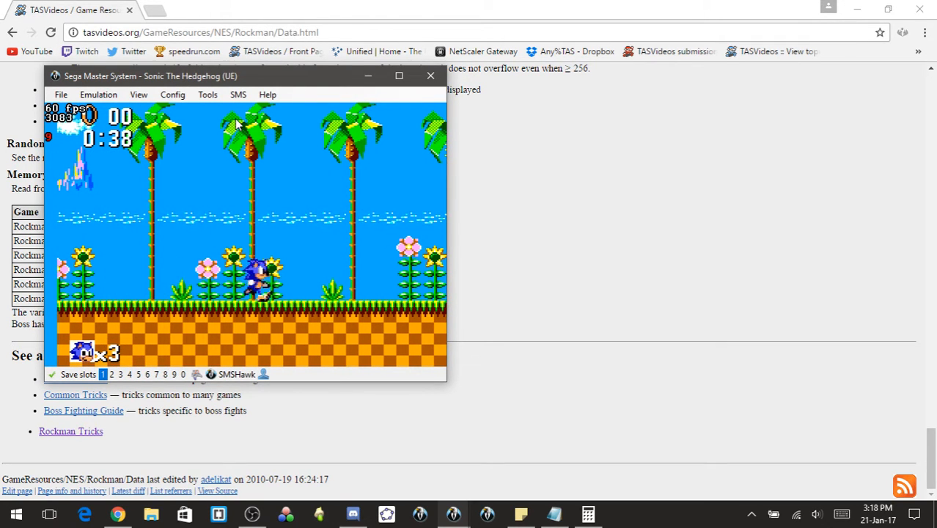
key("Left")
key("Right")
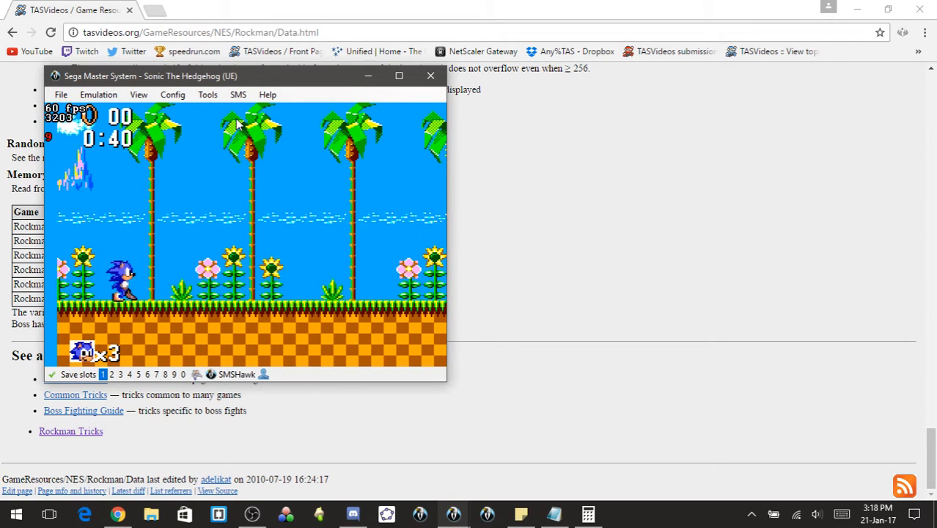
key("Left")
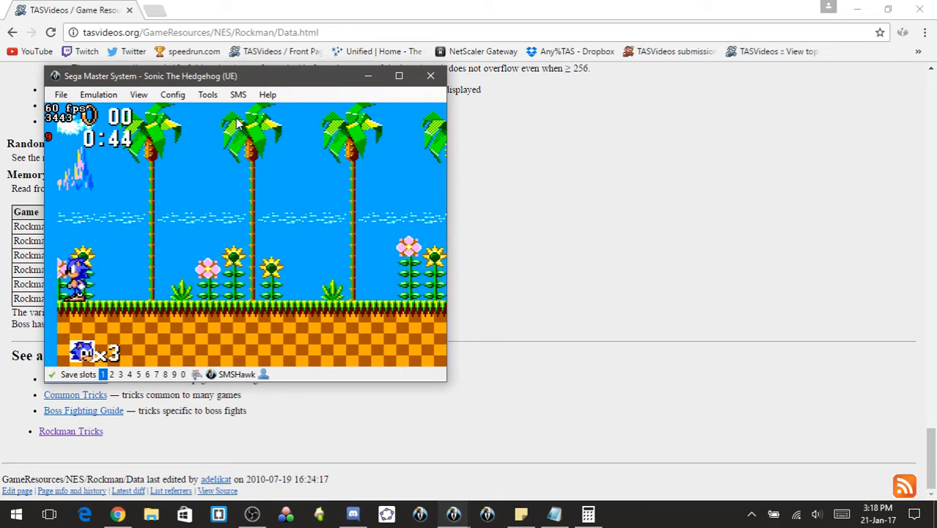
key("Right")
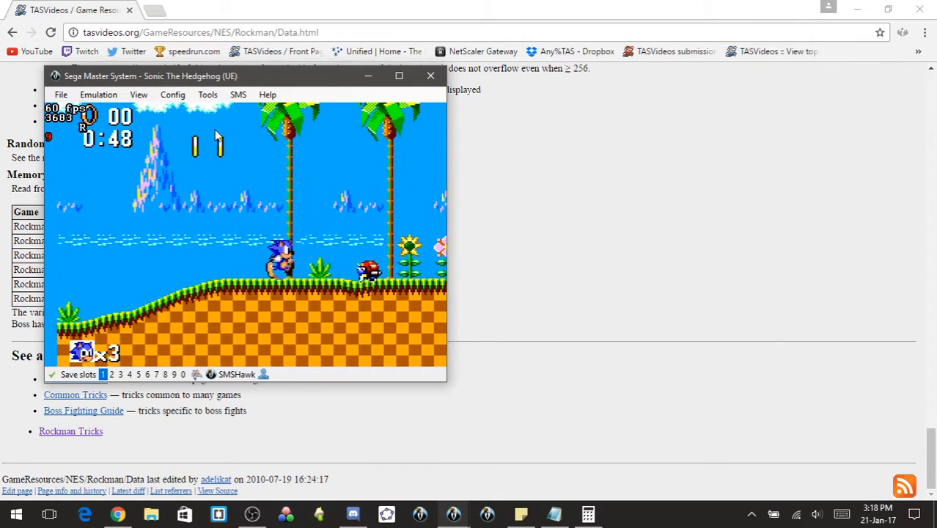
- Reload save state 1 to compare running right through the level with moving back to its left edge
key("F1")
key("Right")
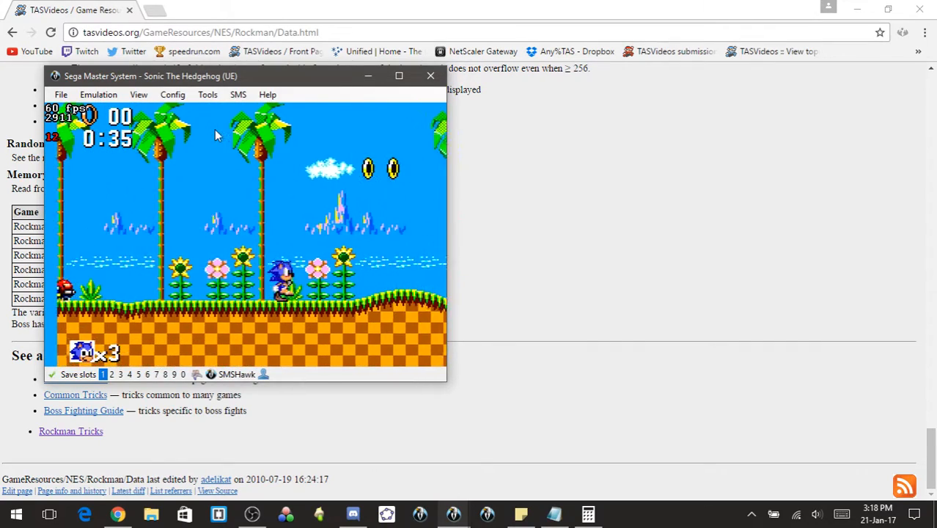
key("F1")
key("Left")
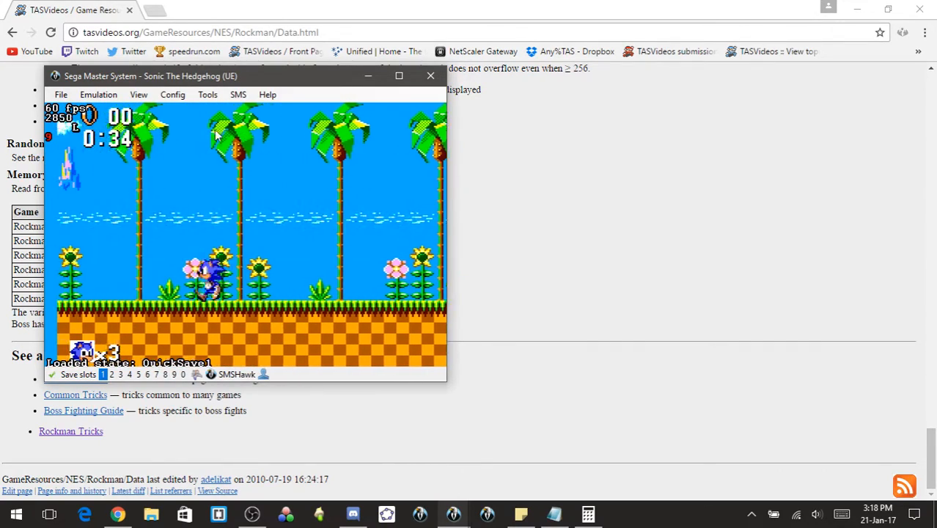
key("Right")
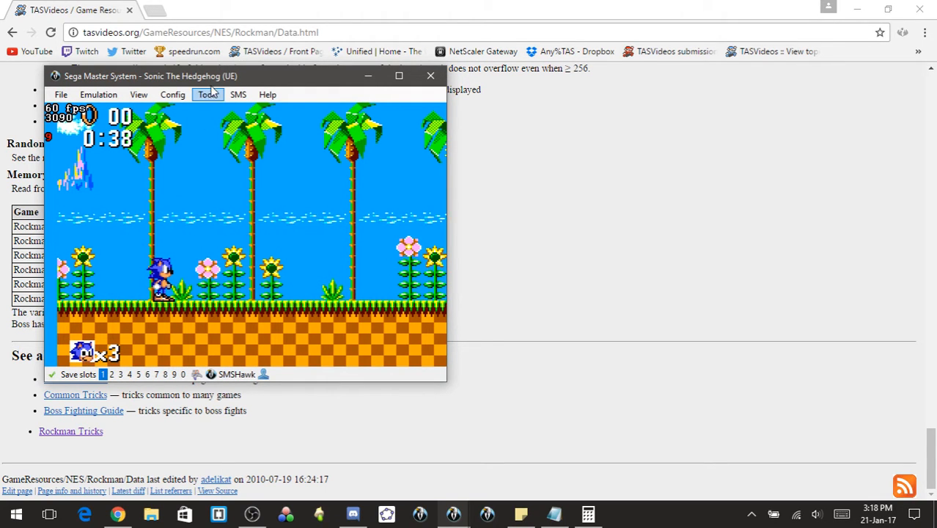
- Open RAM Search and move Sonic toward the left edge of the level
left_click(209, 95)
left_click(250, 144)
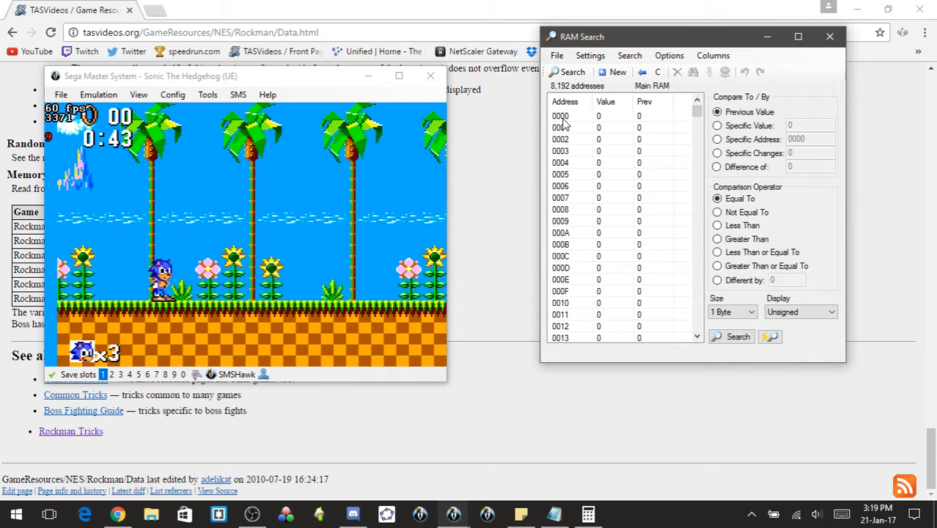
left_click(290, 236)
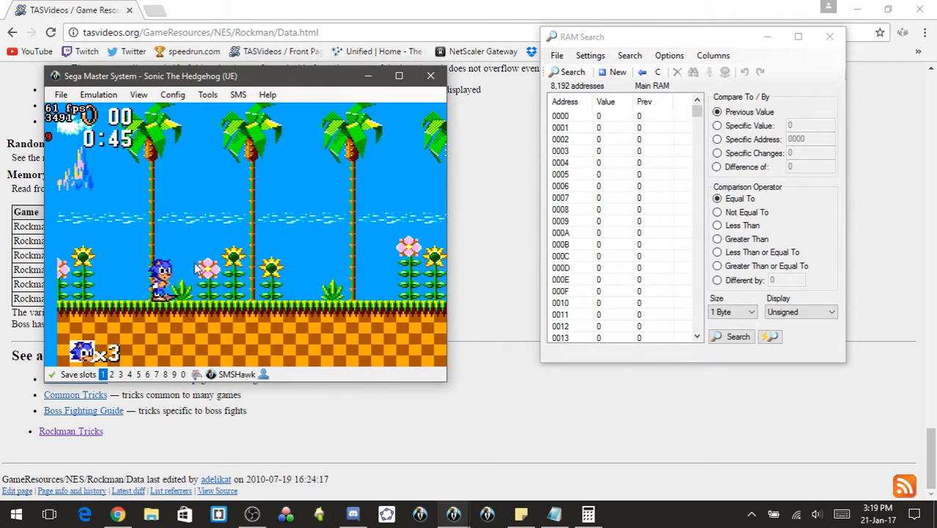
key("Left")
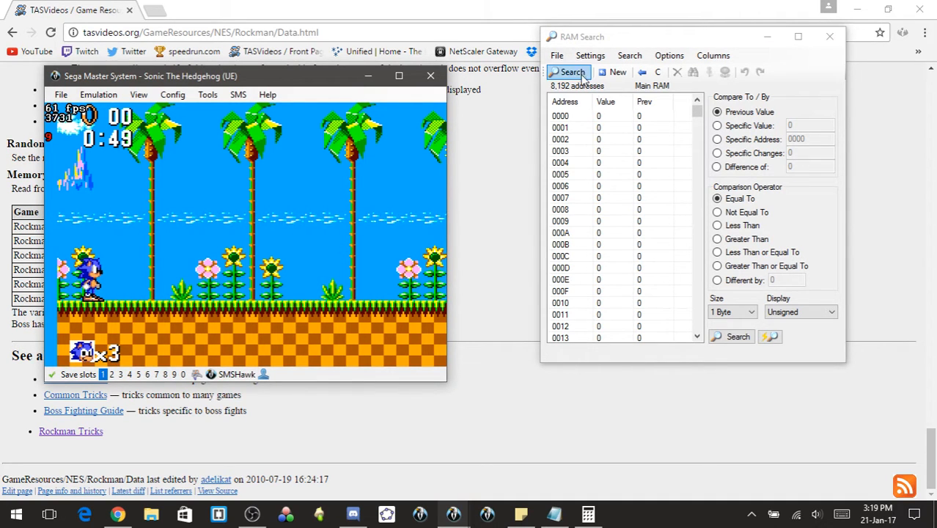
- Autosearch for values equal to the previous value while Sonic stands still, and turn autosearch back off
left_click(769, 339)
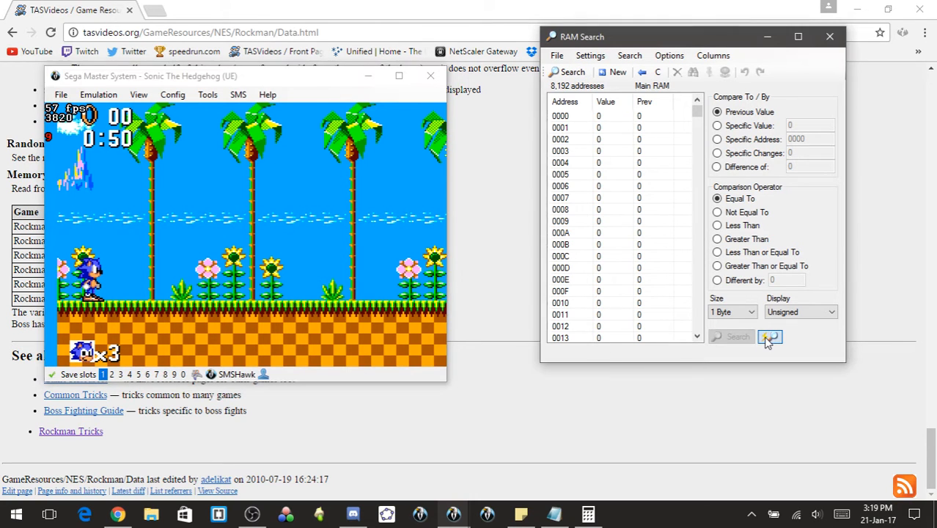
left_click(317, 288)
key("z")
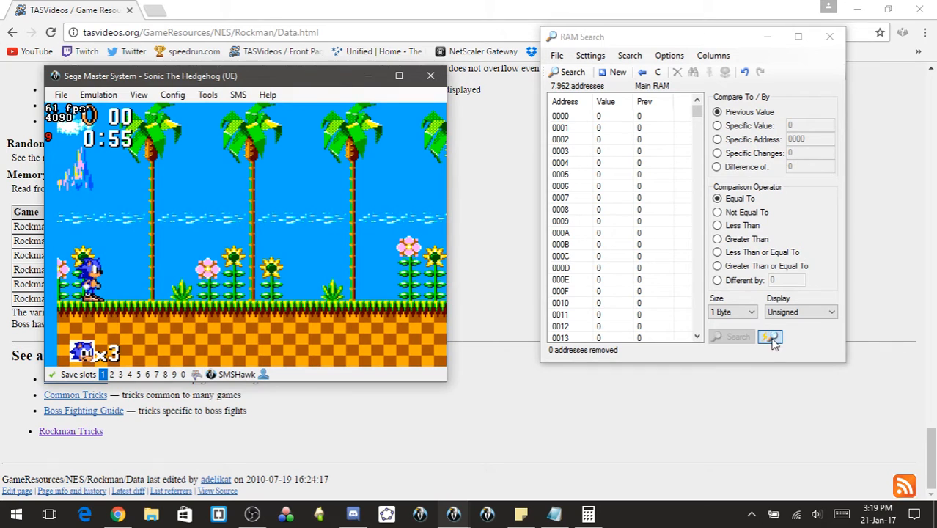
left_click(772, 338)
- Move Sonic right, let him stand still, and search for values equal to the previous value
left_click(267, 265)
key("Right")
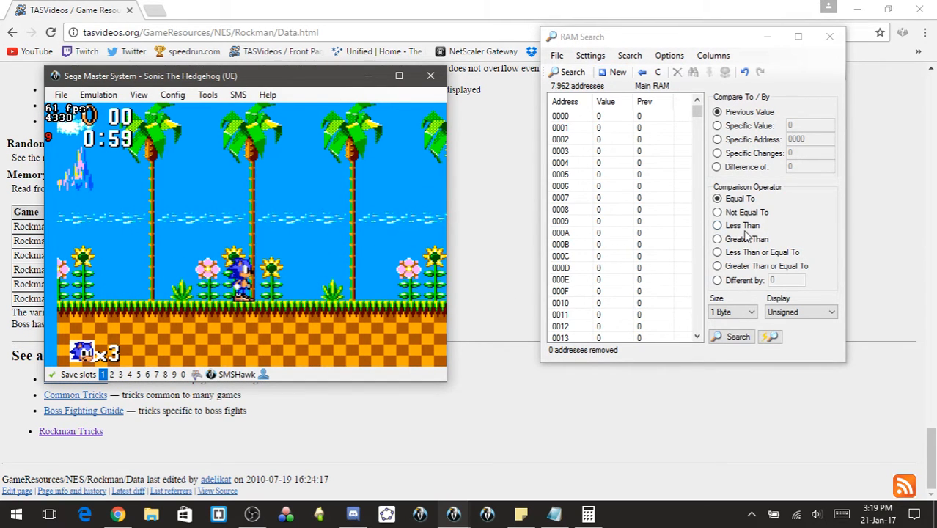
left_click(568, 72)
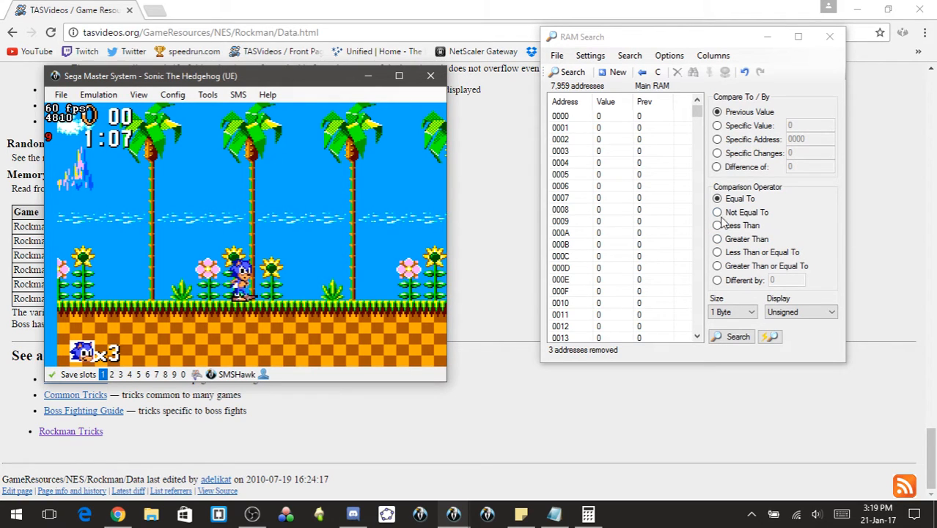
- Run Sonic left, pause the game mid-run, and search for values not equal to the previous value
key("Left")
key("Pause")
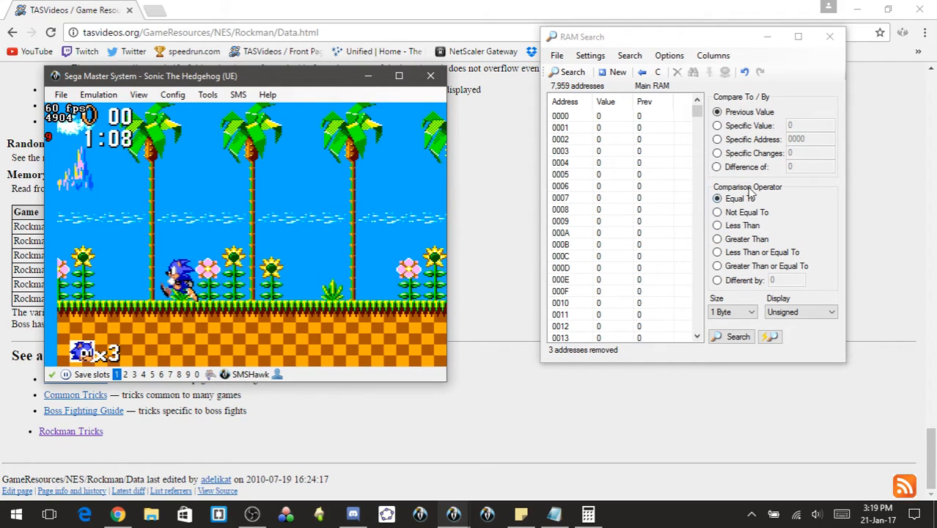
left_click(724, 213)
left_click(573, 72)
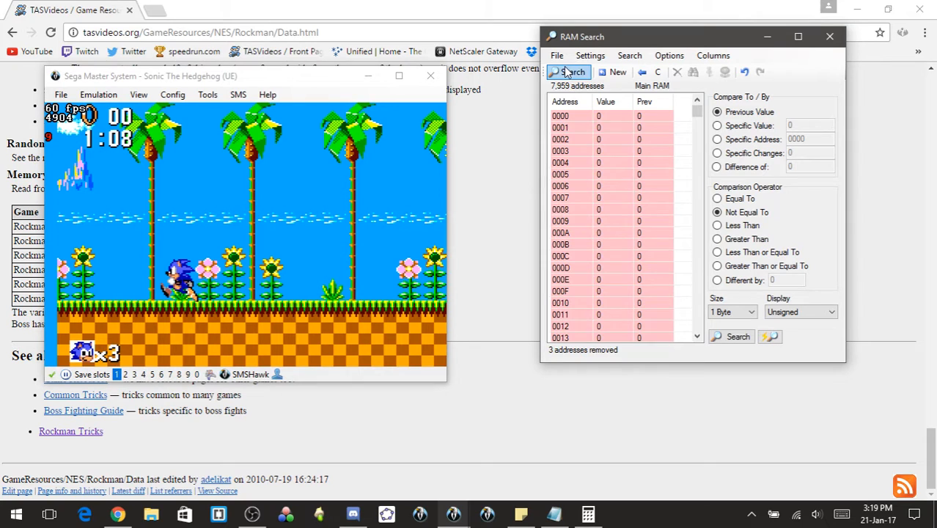
- Resume the game and move Sonic left and right to examine how the remaining RAM Search values react
left_click(380, 175)
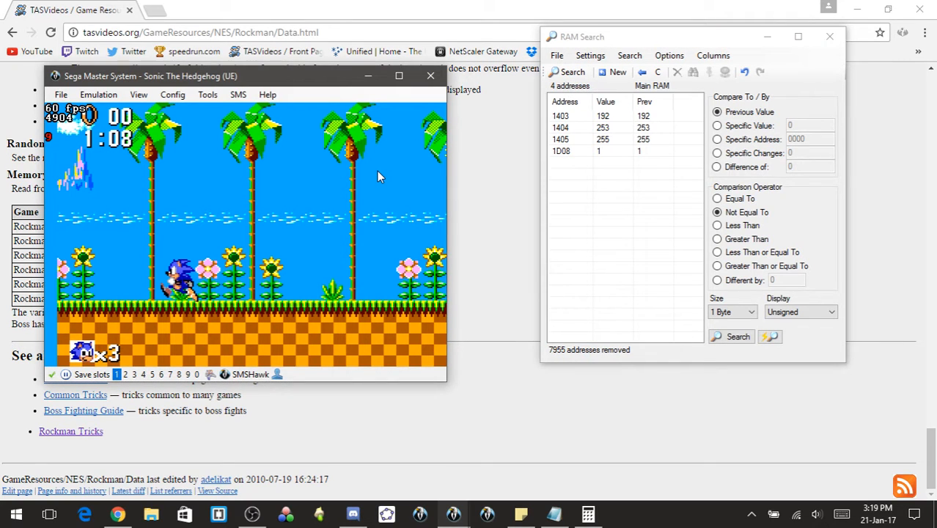
key("Pause")
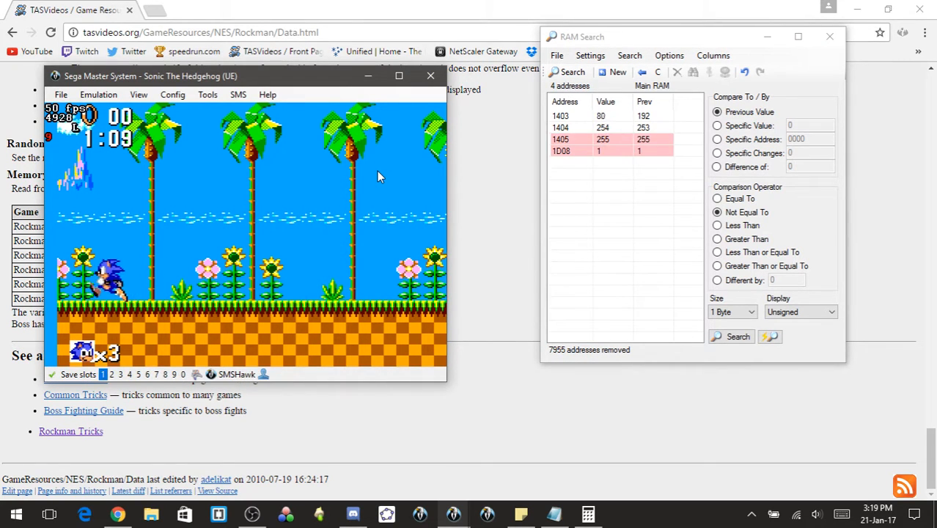
key("Right")
key("Left")
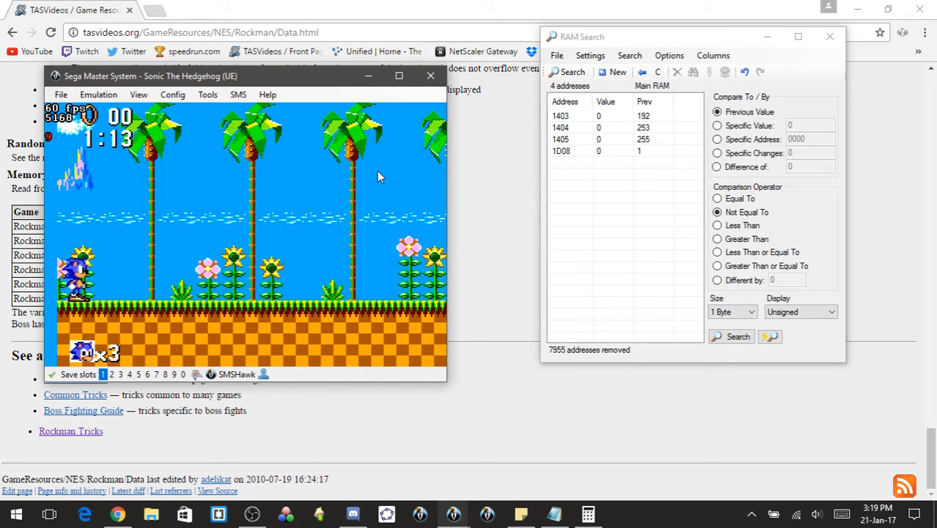
- Pause and advance frame by frame with Sonic running right to examine how values 1403, 1404, 1405 and 1D08 change
key("Pause")
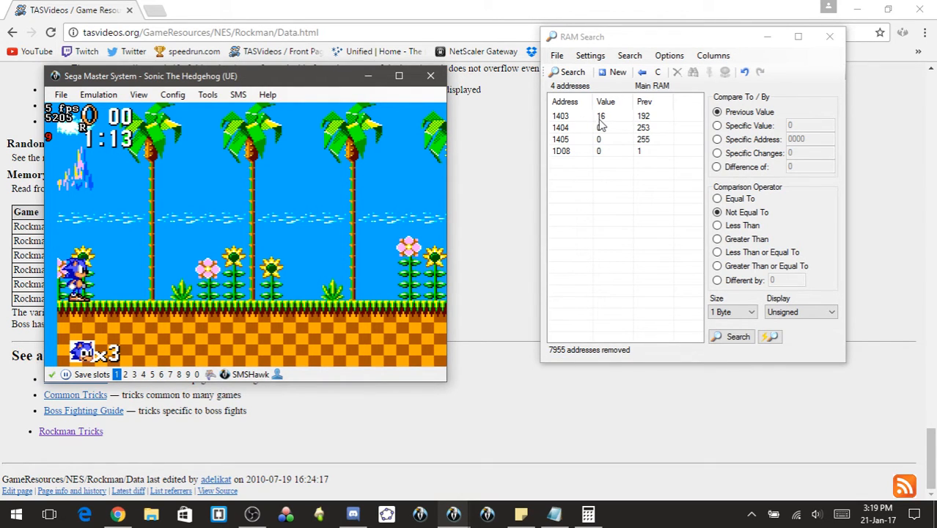
key("f")
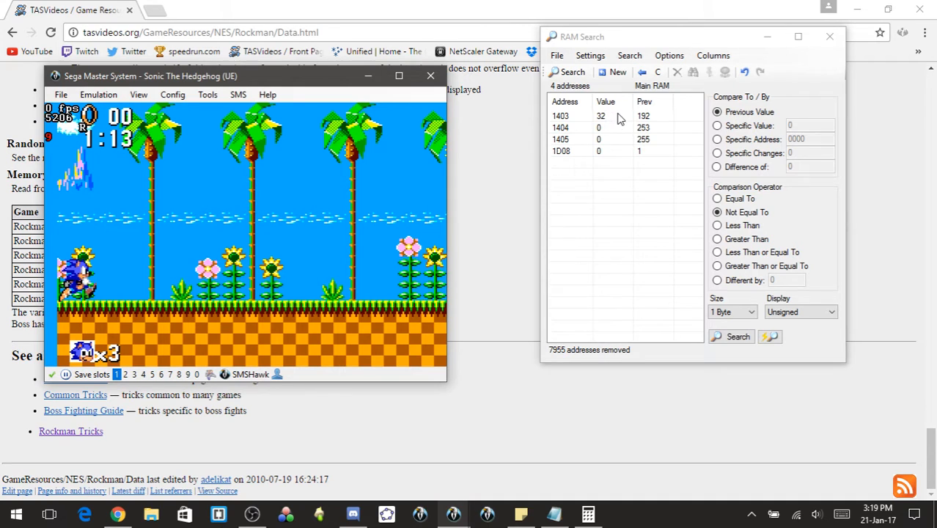
key("f")
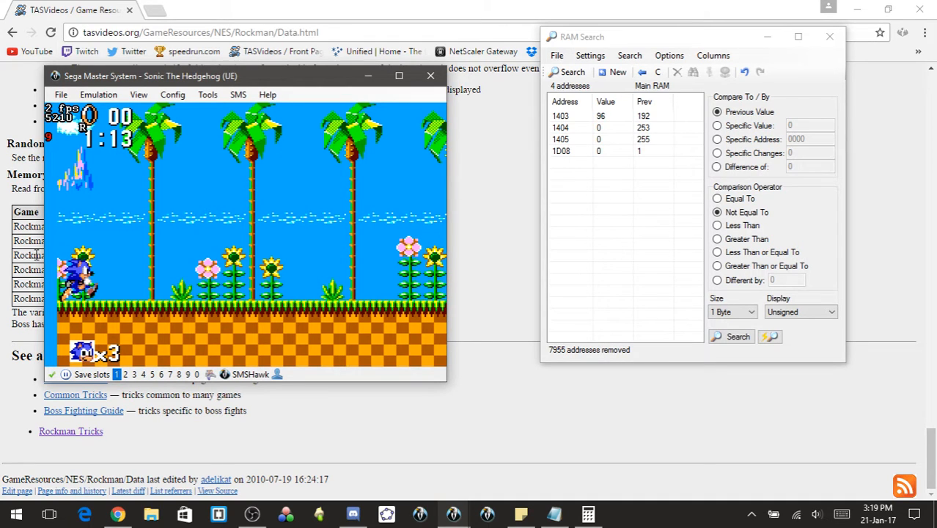
key("f")
key("f")
key("f")
key("f")
key("f")
key("f")
key("f")
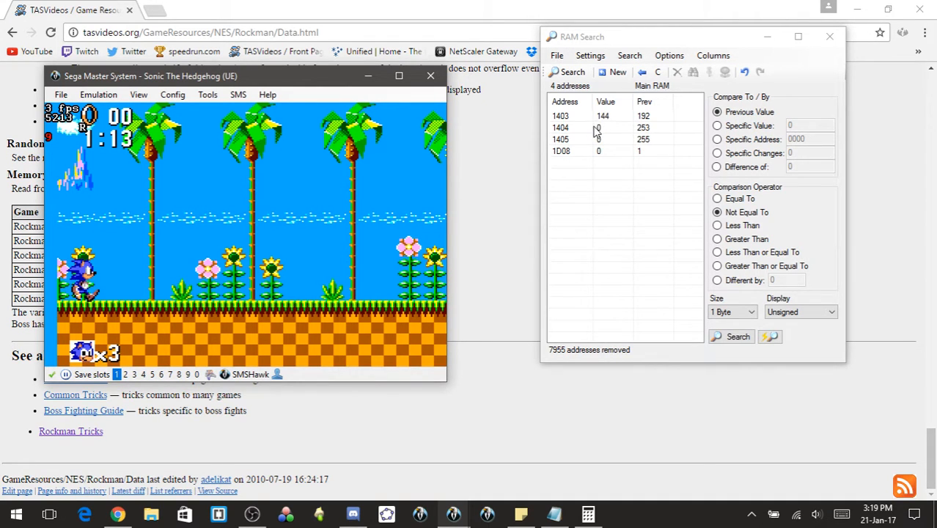
key("f")
key("f")
key("f")
key("f")
key("f")
key("f")
key("f")
key("f")
key("f")
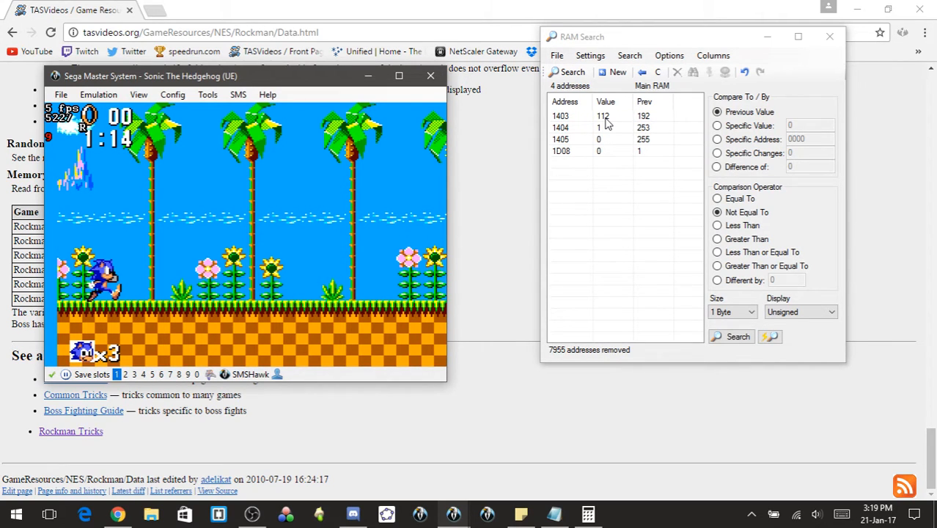
key("f")
key("f")
key("f")
key("f")
key("f")
key("f")
key("f")
key("f")
key("f")
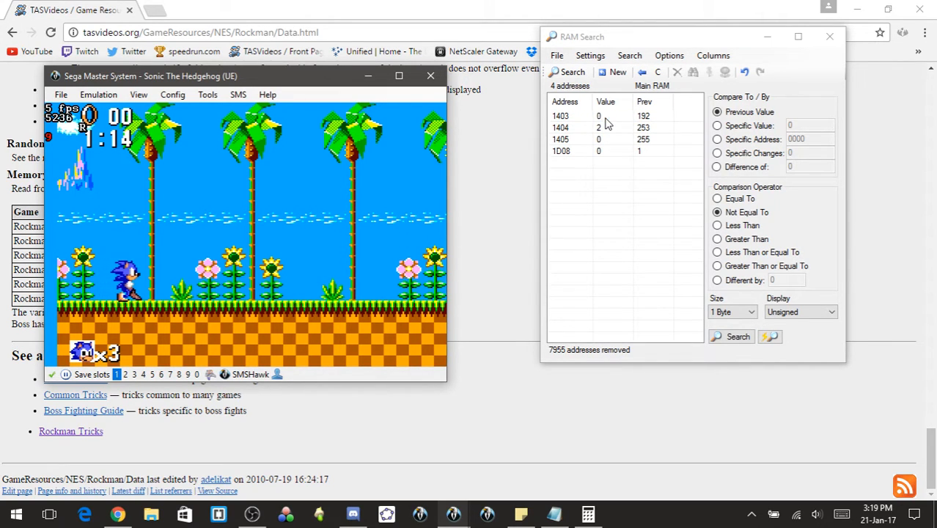
key("f")
key("f")
key("f")
key("f")
key("f")
key("f")
key("f")
key("f")
key("f")
key("f")
key("f")
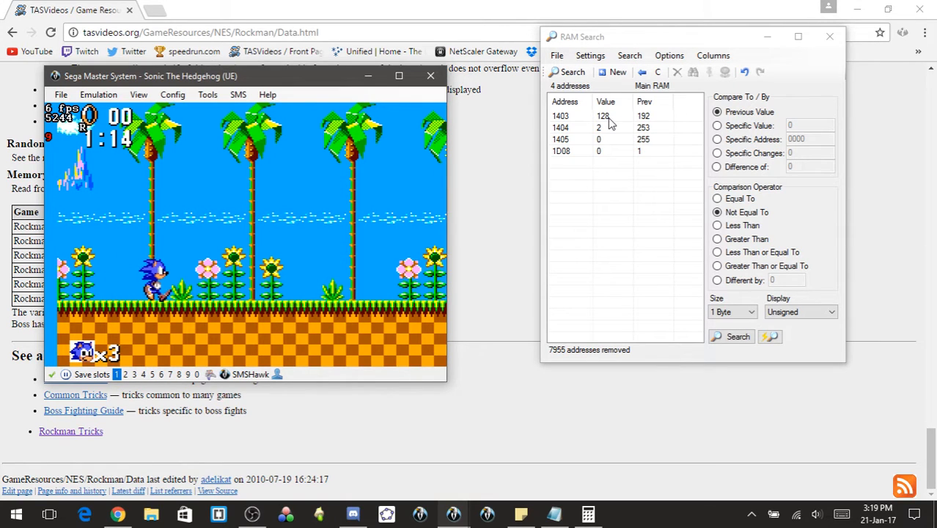
key("f")
key("f")
key("f")
key("f")
key("f")
key("f")
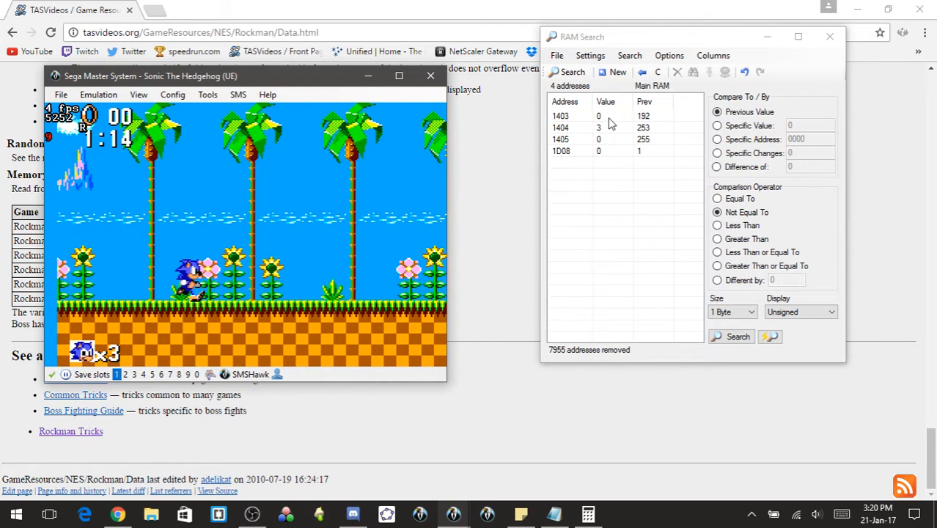
key("f")
key("f")
key("f")
key("f")
key("f")
key("f")
key("f")
key("f")
key("f")
key("f")
key("f")
key("f")
key("f")
key("f")
key("f")
key("f")
key("f")
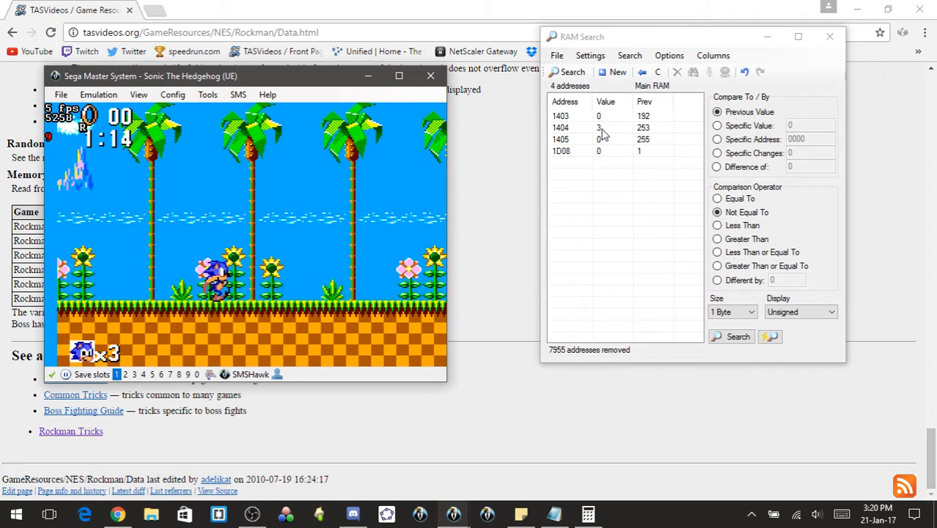
key("f")
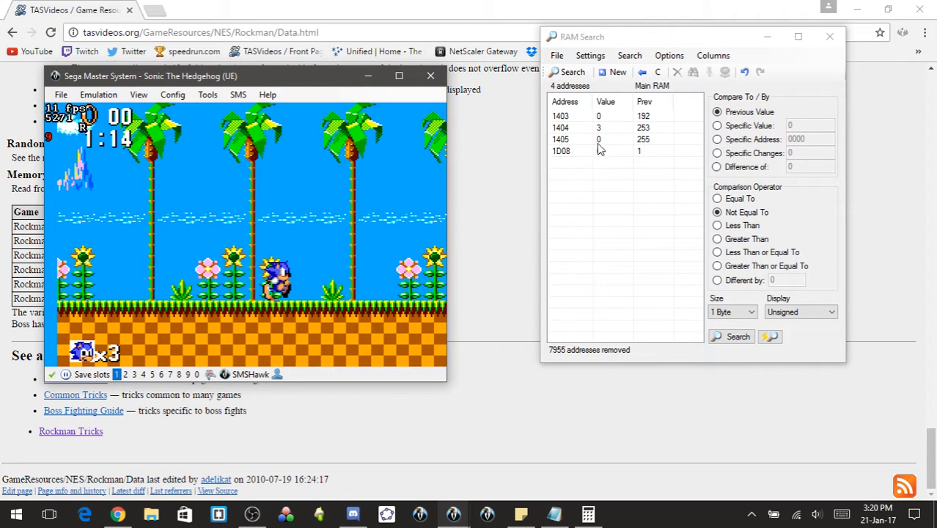
- Remove addresses 1405 and 1D08 from the RAM Search results
left_click(599, 139)
left_click(603, 151)
left_click(605, 139)
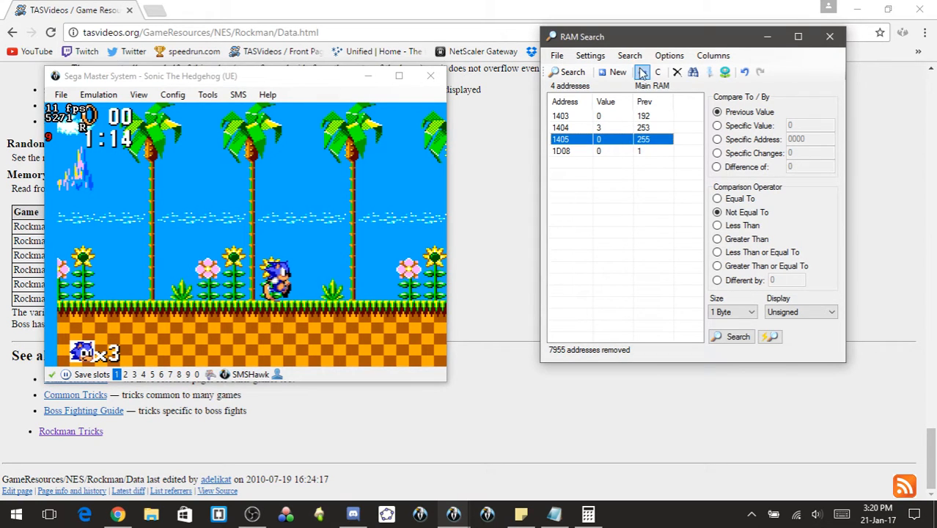
left_click(679, 73)
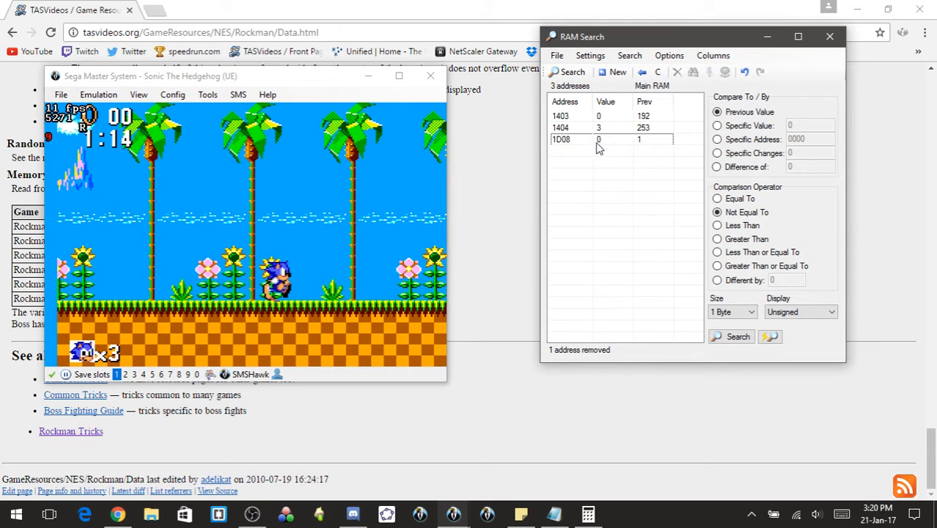
left_click(676, 74)
- Resume the game and run Sonic left and right to examine the values at 1403 and 1404
left_click(423, 176)
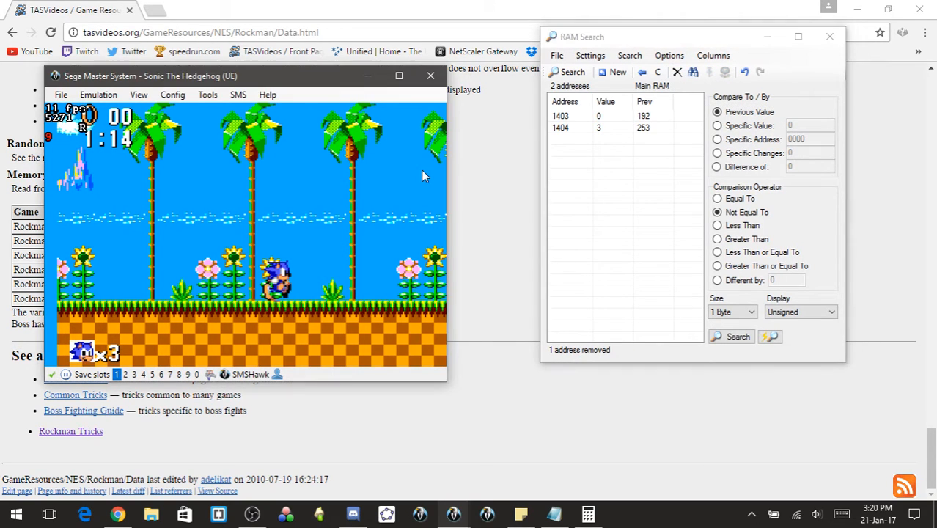
key("Pause")
key("Left")
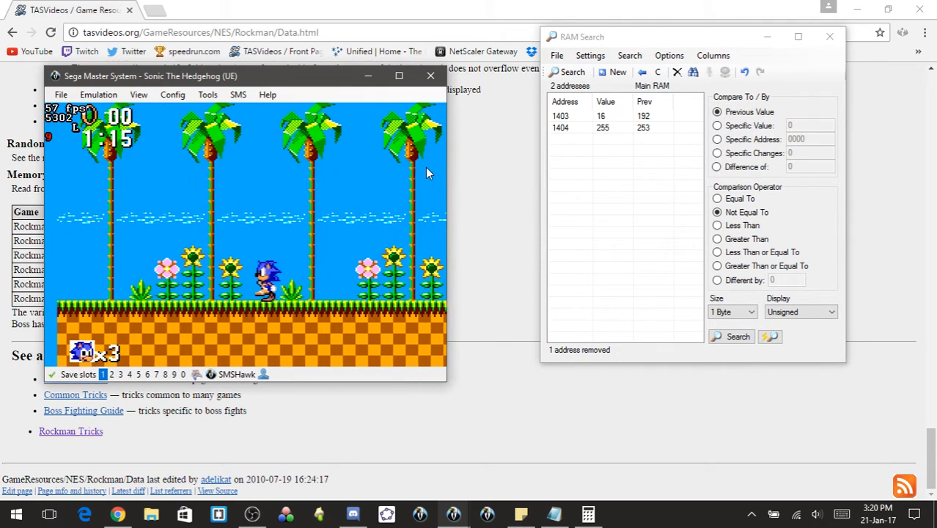
key("Right")
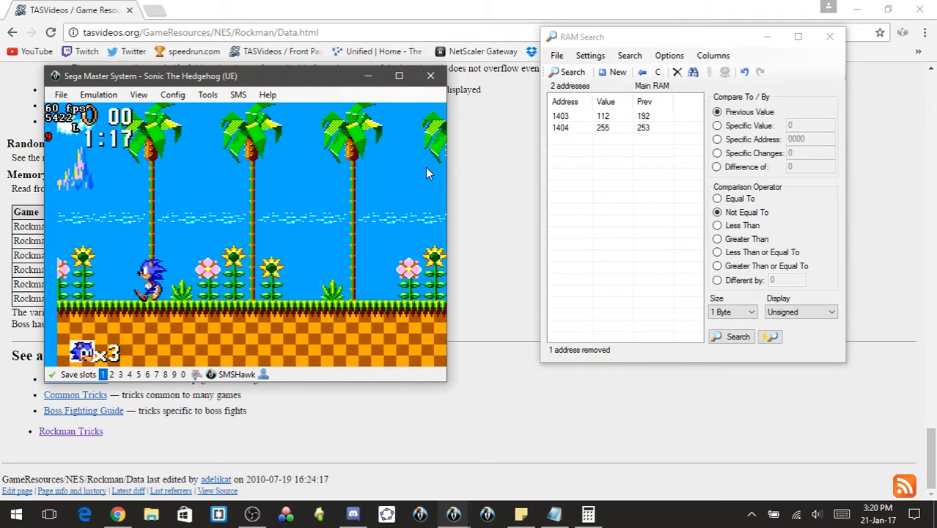
- Add addresses 1403 and 1404 to RAM Watch and minimize RAM Search
left_click(593, 119)
right_click(595, 125)
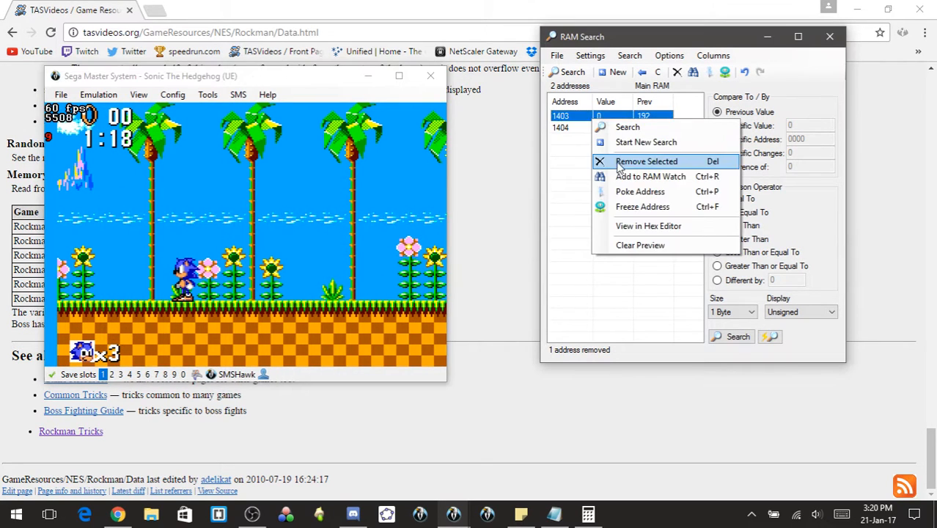
left_click(622, 174)
right_click(603, 128)
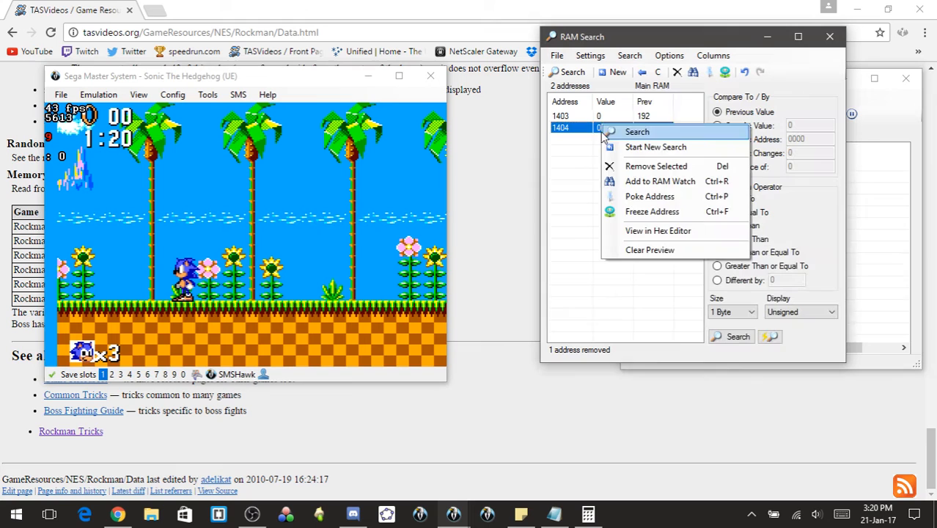
left_click(623, 179)
left_click(766, 38)
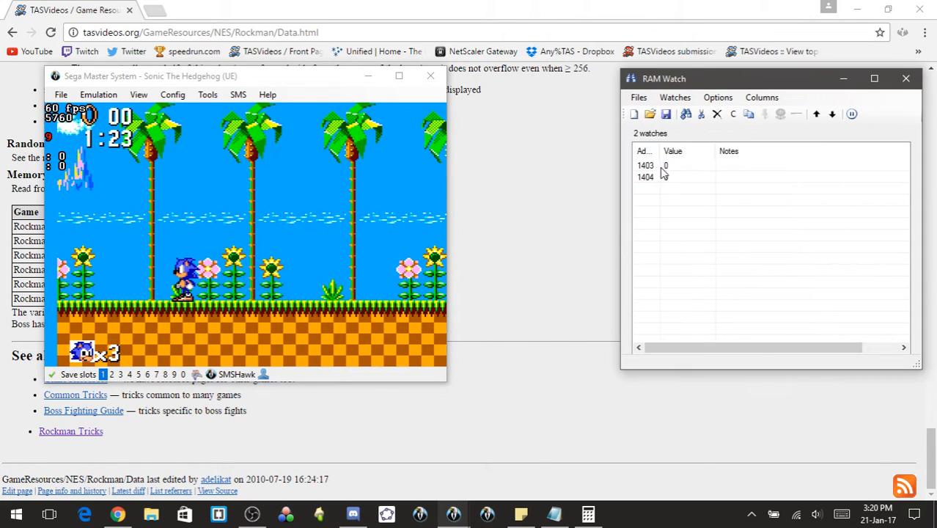
- Move Sonic to the level's left edge, pause as he runs right, and set the note of watch 1404 to "Sonic X"
left_click(318, 187)
key("Left")
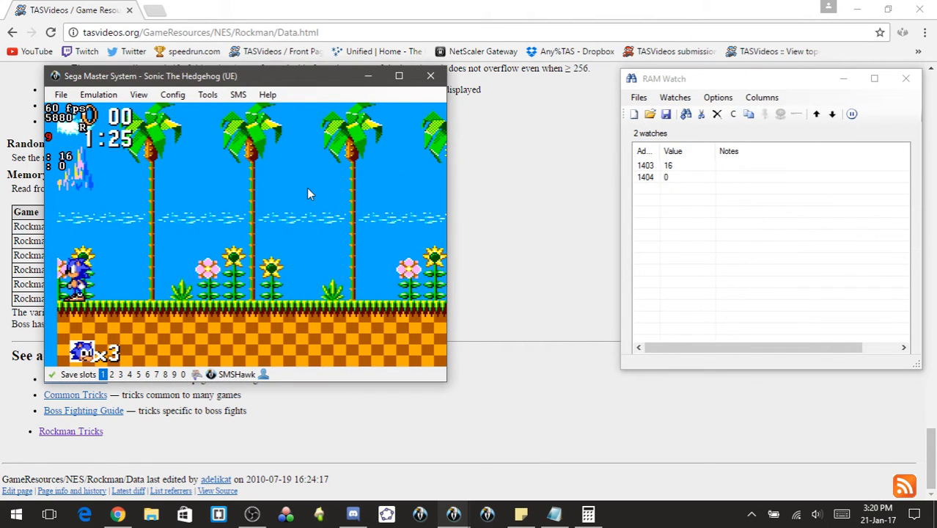
right_click(773, 179)
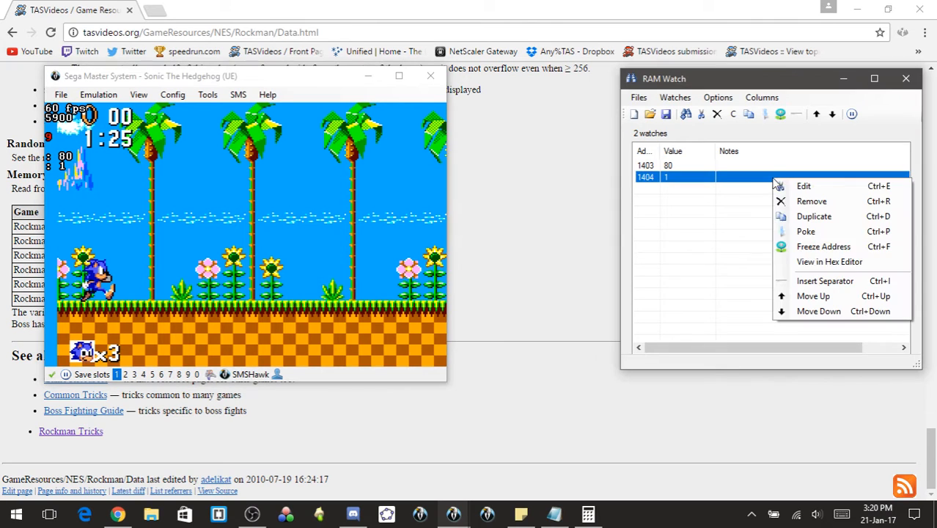
double_click(731, 178)
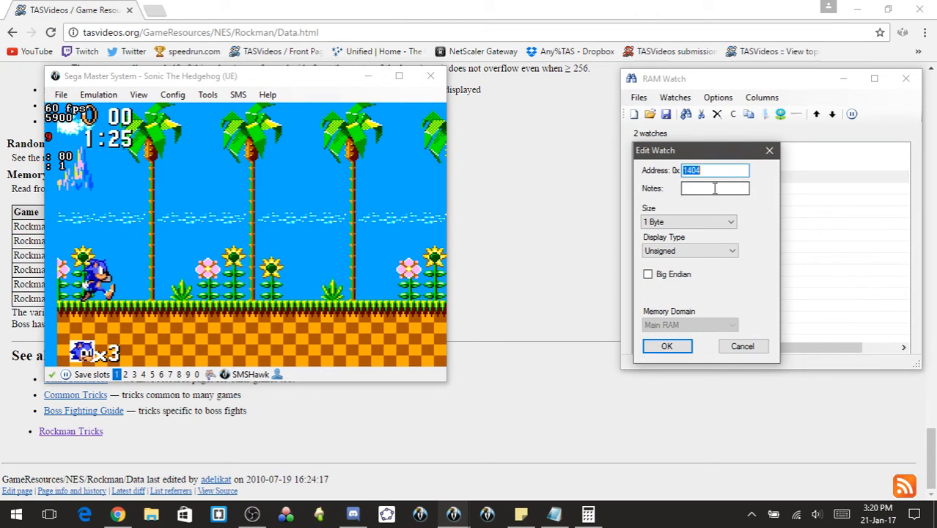
type("Sonic X")
key("Return")
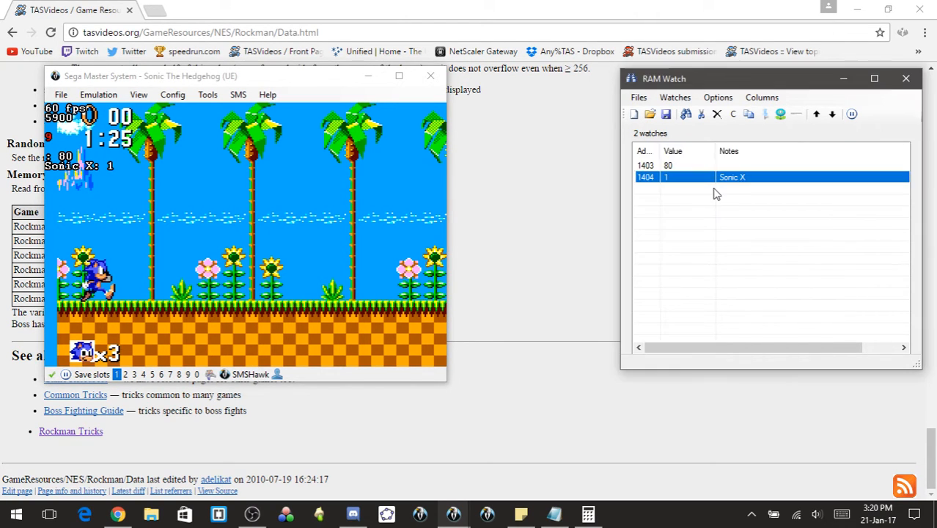
- Set the note of watch 1403 to "Sonic X (Sub)" and move it below the Sonic X watch
double_click(736, 166)
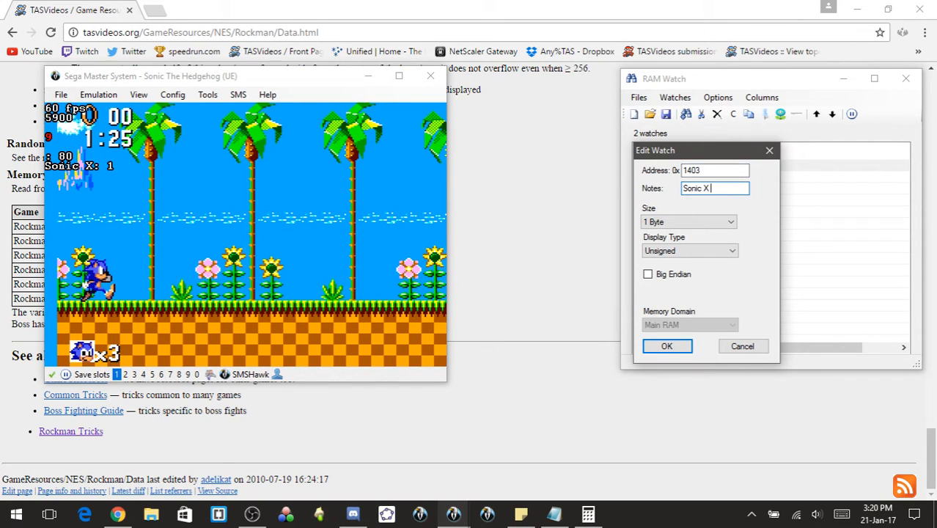
key("Return")
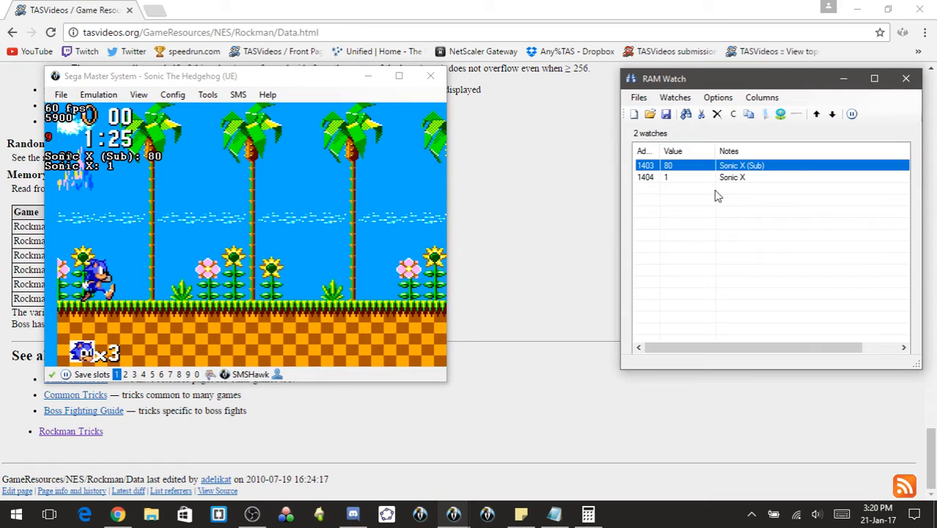
left_click(832, 114)
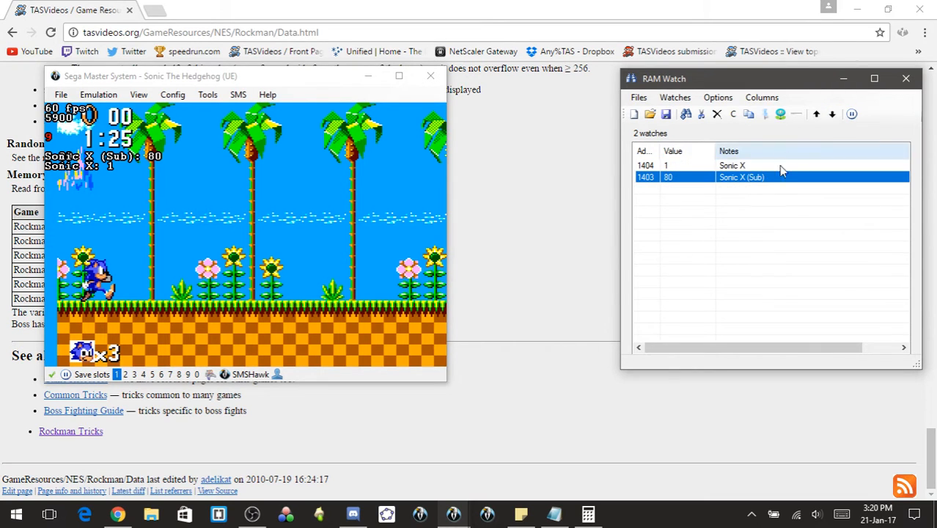
- Advance frame by frame with Sonic running right to examine how the Sonic X and Sonic X (Sub) watches change
left_click(266, 225)
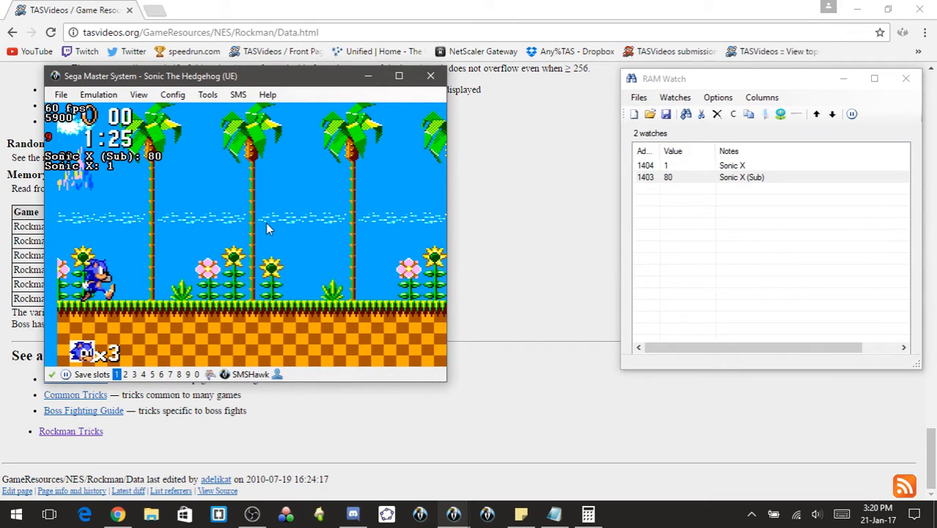
key("f")
key("f")
key("f")
key("f")
key("f")
key("f")
key("f")
key("f")
key("f")
key("f")
key("f")
key("f")
key("f")
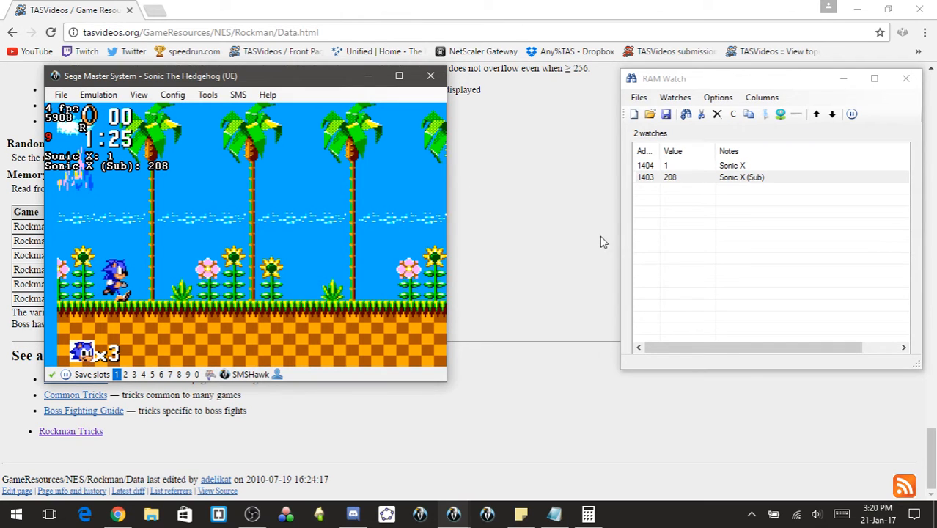
key("f")
key("f")
key("f")
key("f")
key("f")
key("f")
key("f")
key("f")
key("f")
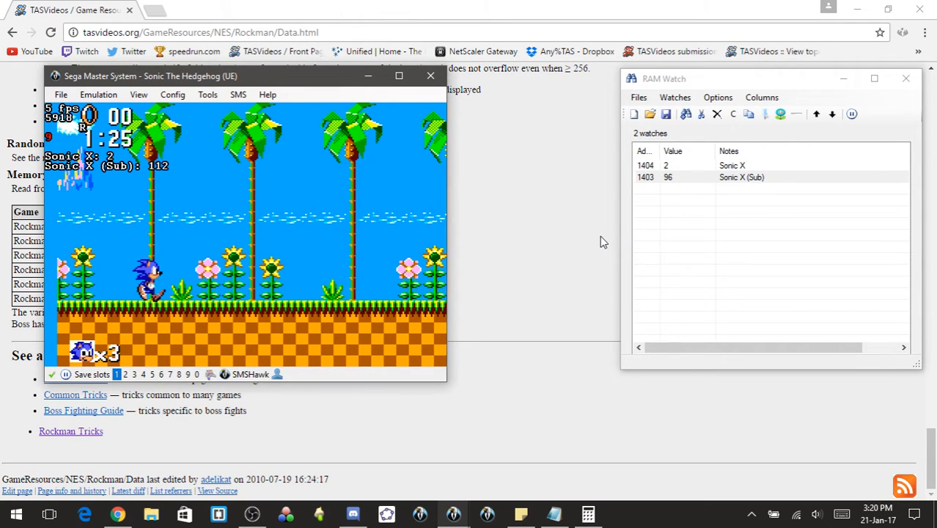
- Keep advancing frames while Sonic runs right to examine how Sonic X changes as Sonic X (Sub) increases
key("f")
key("f")
key("f")
key("f")
key("f")
key("f")
key("f")
key("f")
key("f")
key("f")
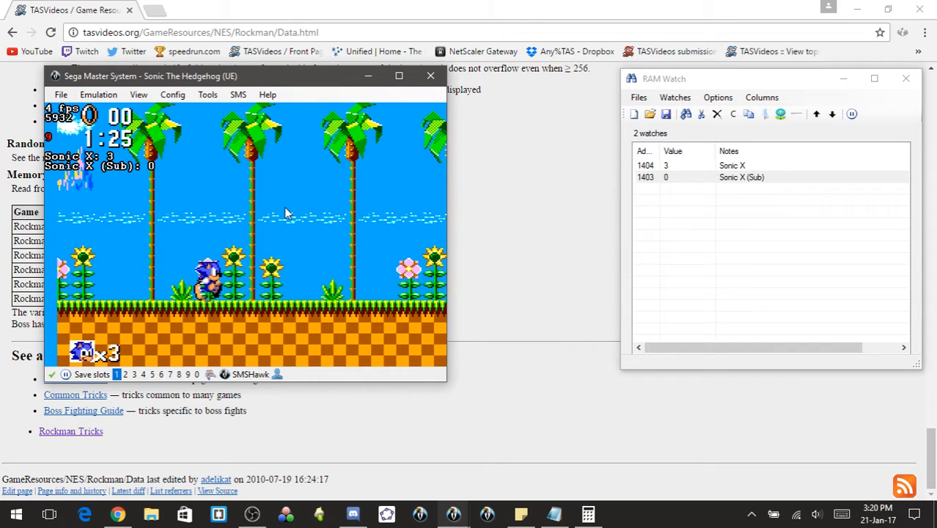
- Load save state 1, run Sonic to the level's left edge, and pause as he turns right
key("F1")
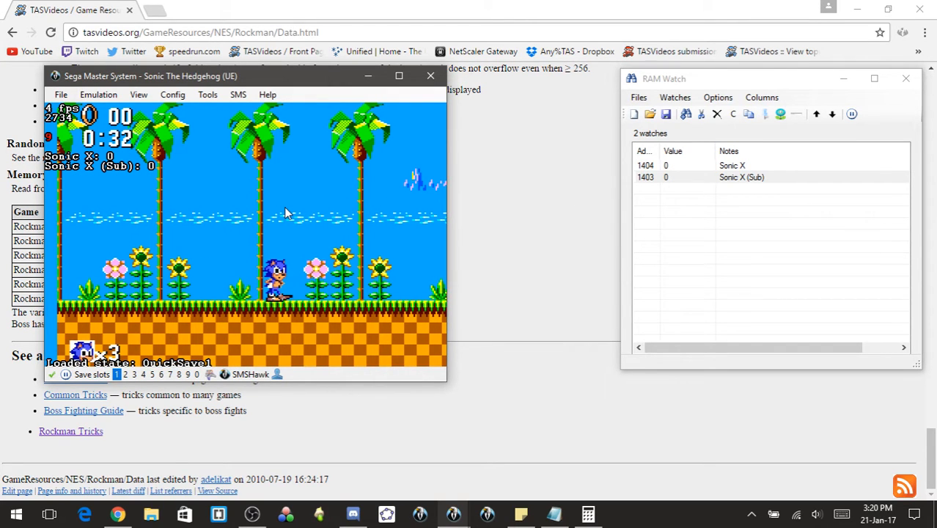
key("Left")
key("f")
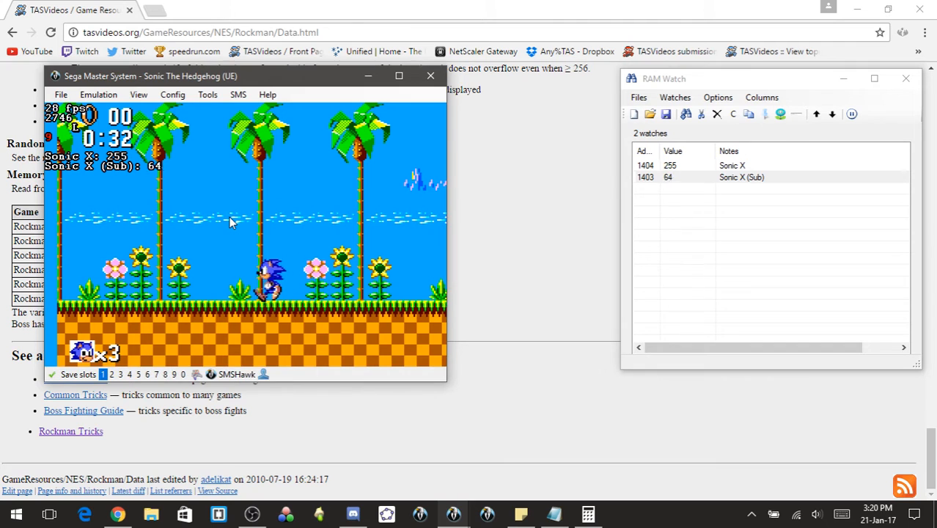
key("Pause")
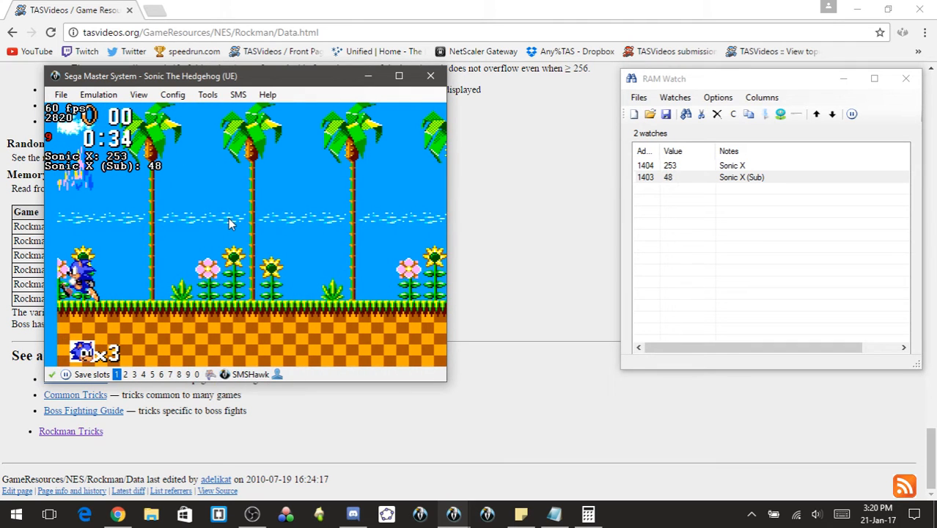
key("f")
key("Right")
key("f")
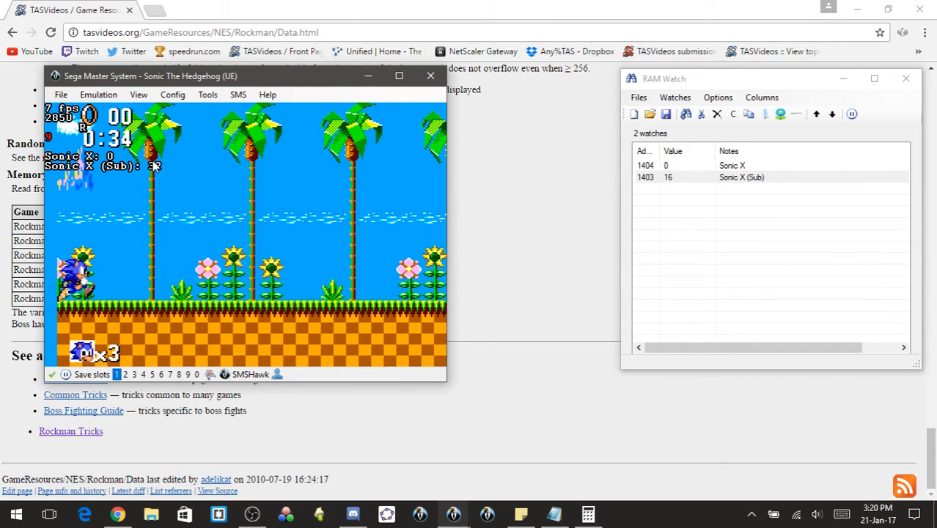
- Step frame by frame as Sonic starts moving right and compare the Sonic X (Sub) watch with the Sonic X watch
key("f")
key("f")
key("f")
key("f")
key("f")
key("f")
key("f")
key("f")
key("f")
key("f")
key("f")
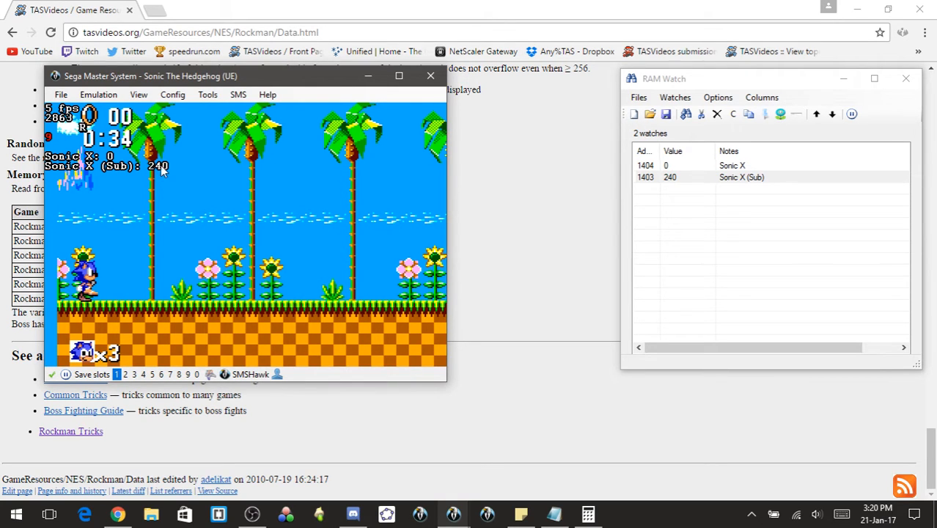
key("f")
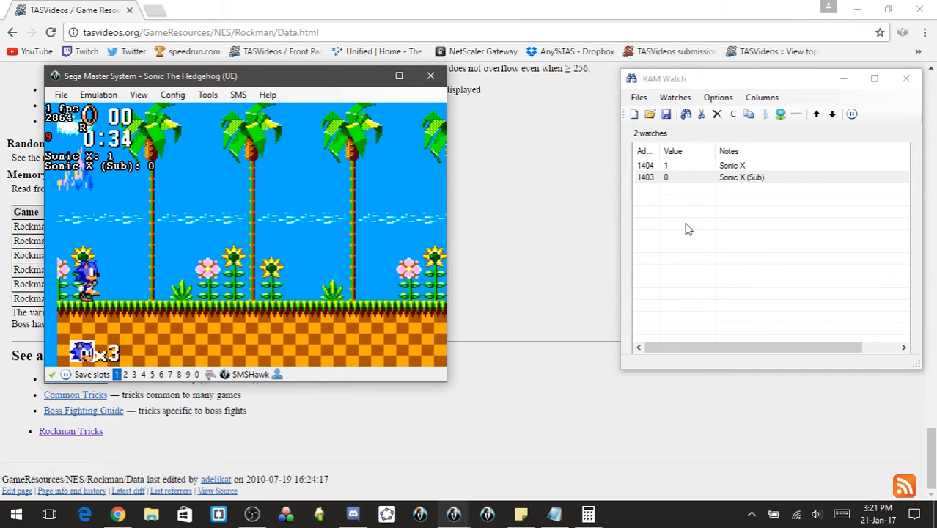
left_click(710, 183)
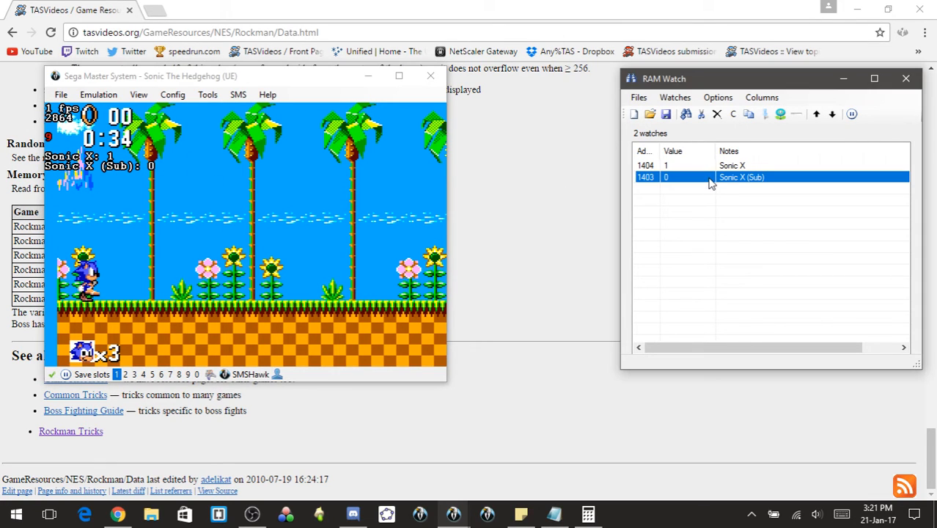
left_click(713, 167)
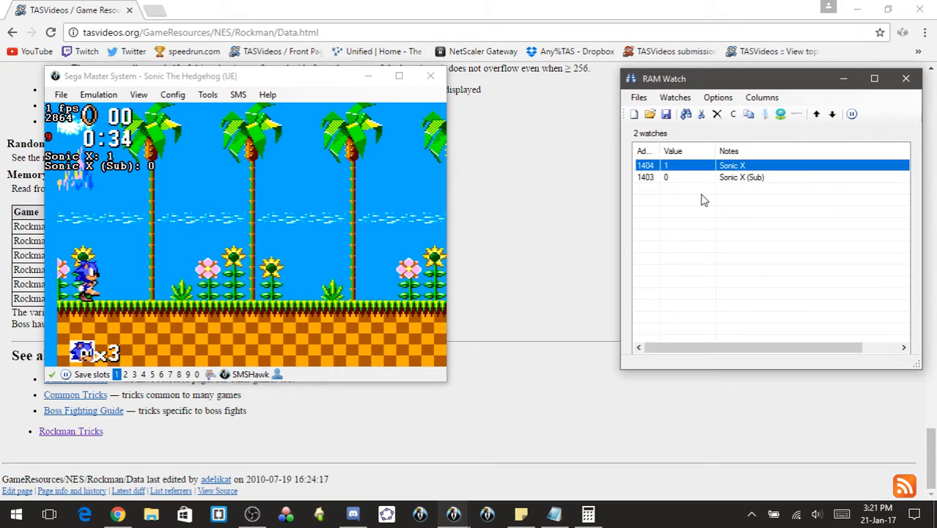
left_click(702, 182)
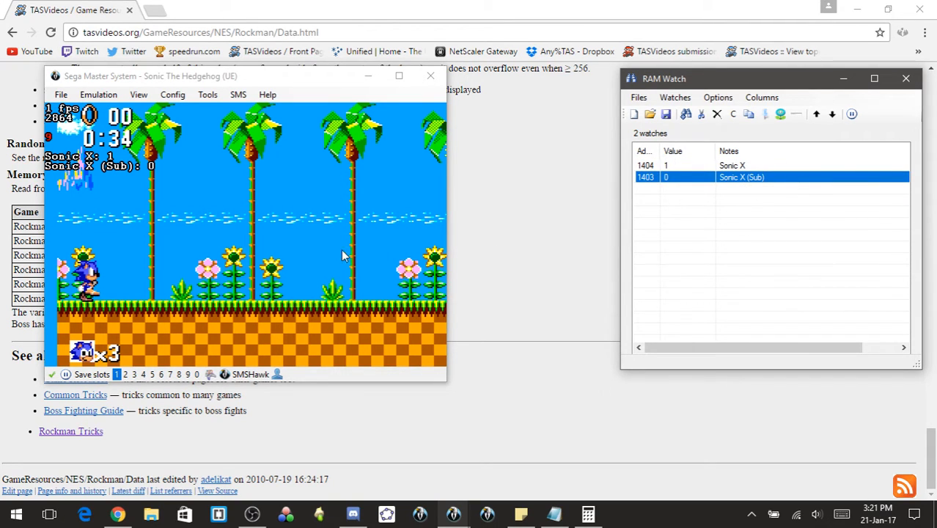
- Advance more frames with Sonic accelerating right to examine the size of each Sonic X (Sub) increment
left_click(245, 263)
key("f")
key("f")
key("f")
key("f")
key("f")
key("f")
key("f")
key("f")
key("f")
key("f")
key("f")
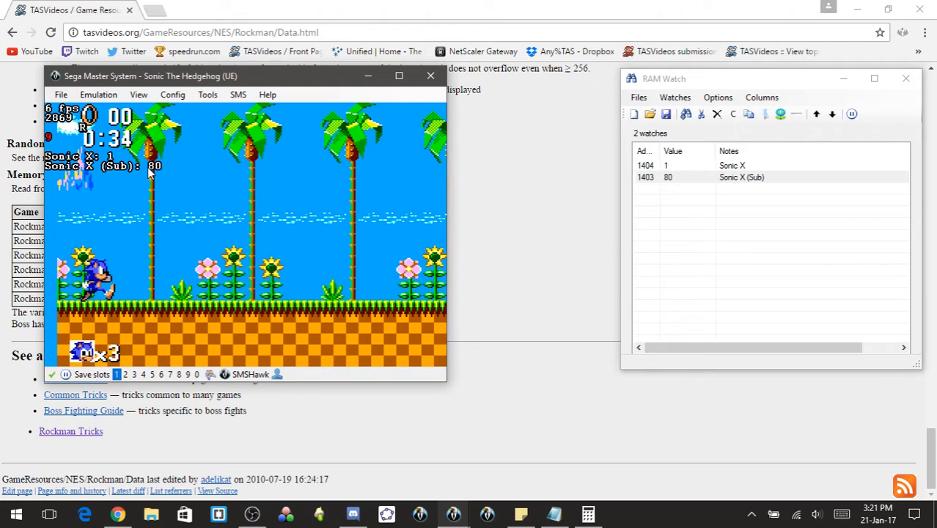
key("f")
key("f")
key("f")
key("f")
key("f")
key("f")
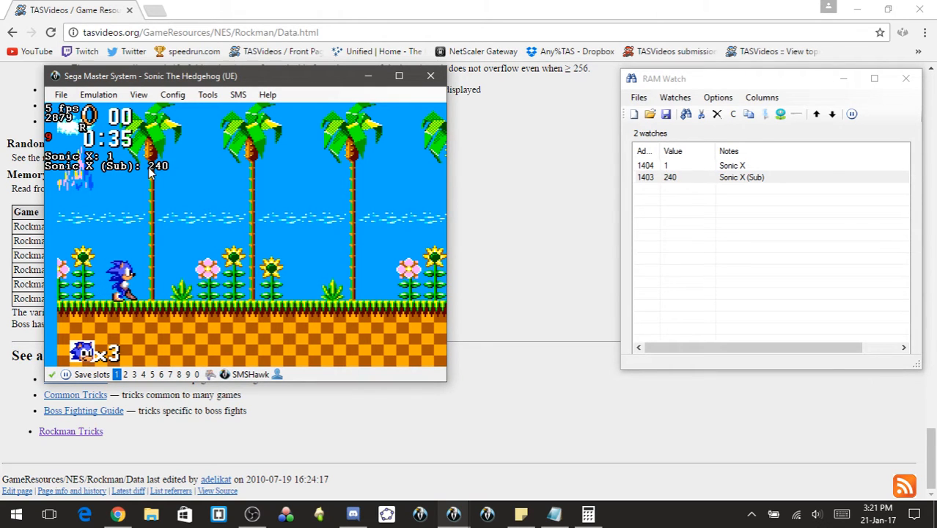
key("f")
key("f")
key("f")
key("f")
key("f")
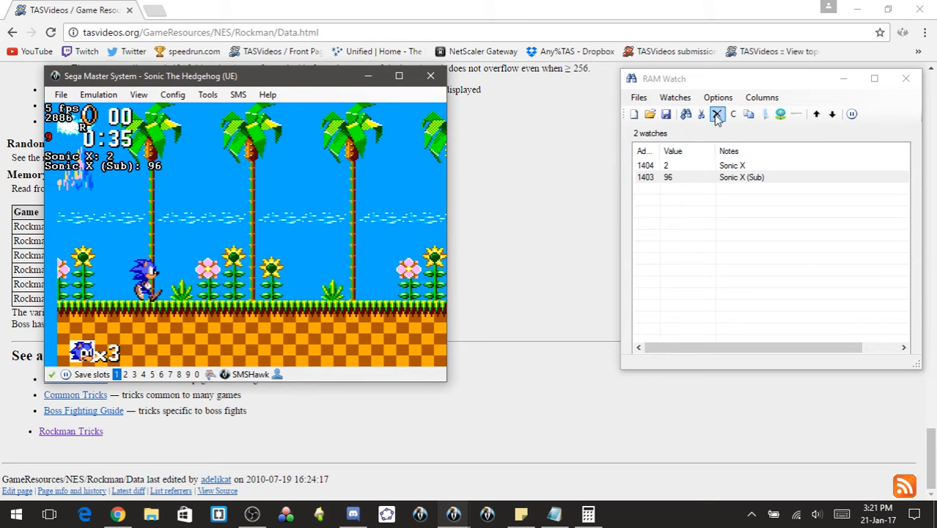
- Set the display type of the Sonic X (Sub) watch at address 1403 to Hex
left_click(677, 178)
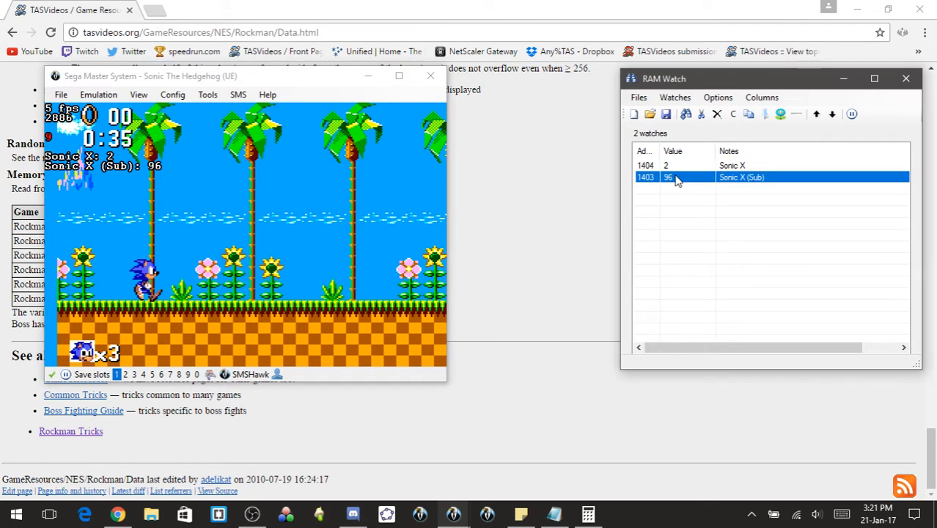
right_click(675, 178)
double_click(657, 177)
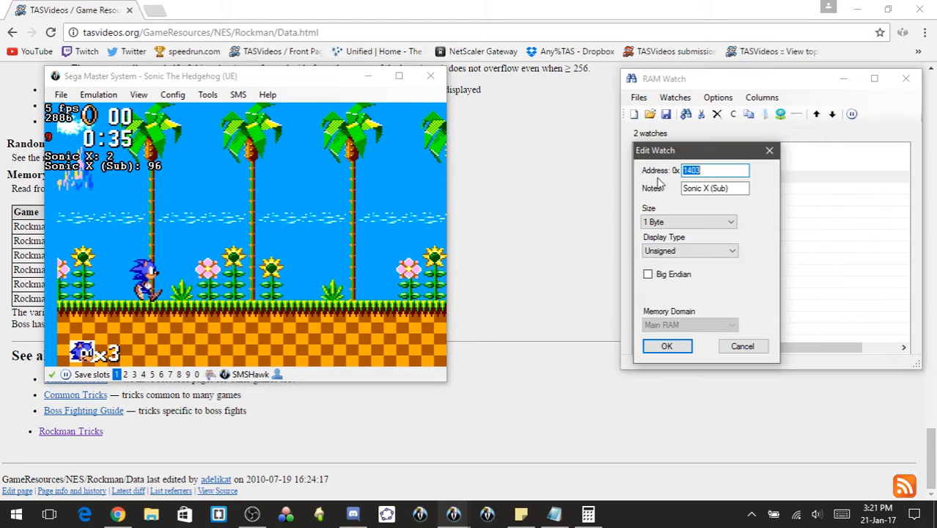
left_click(679, 250)
left_click(652, 281)
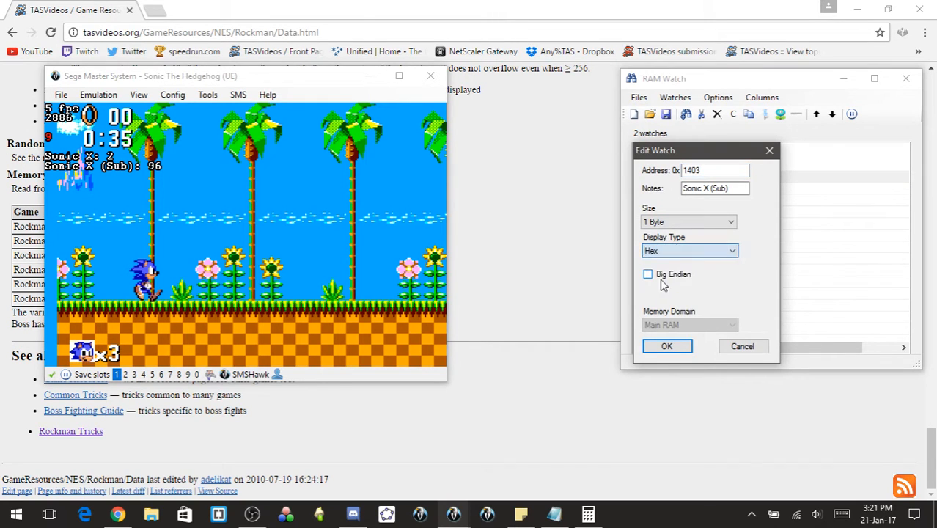
left_click(660, 348)
- Resume the game, run Sonic back to the level's left edge, and pause as he starts right
left_click(331, 244)
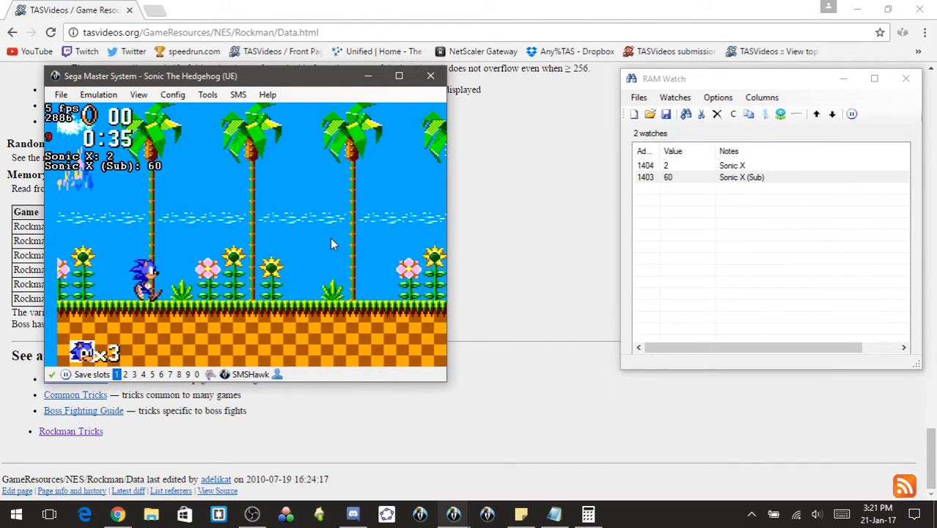
key("Pause")
key("Left")
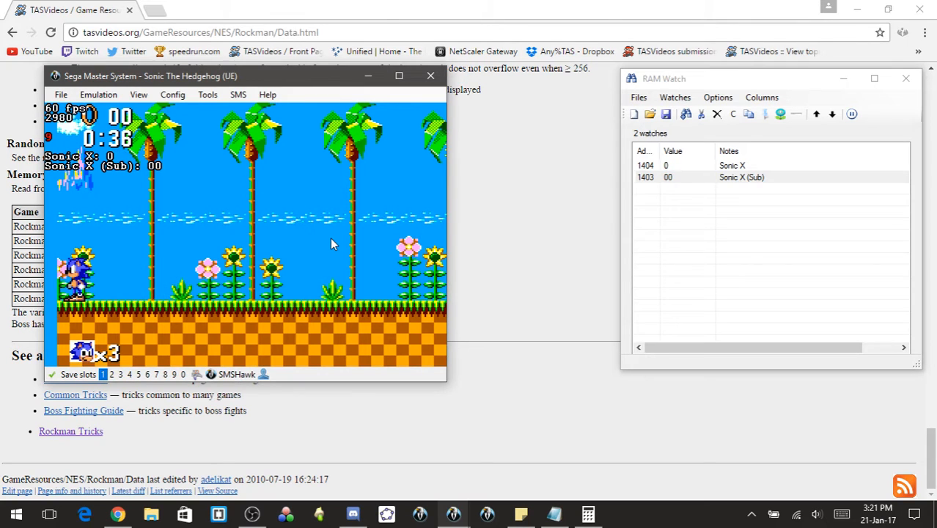
key("Right")
key("Pause")
- Advance frame by frame with Sonic running right to examine how the hexadecimal Sonic X (Sub) value counts up against Sonic X
key("f")
key("f")
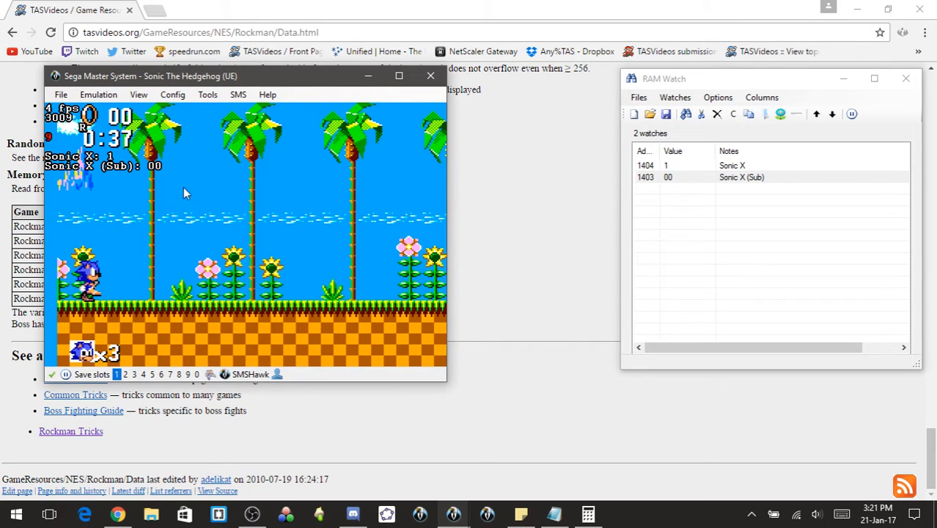
key("f")
key("f")
key("f")
key("f")
key("f")
key("f")
key("f")
key("f")
key("f")
key("f")
key("f")
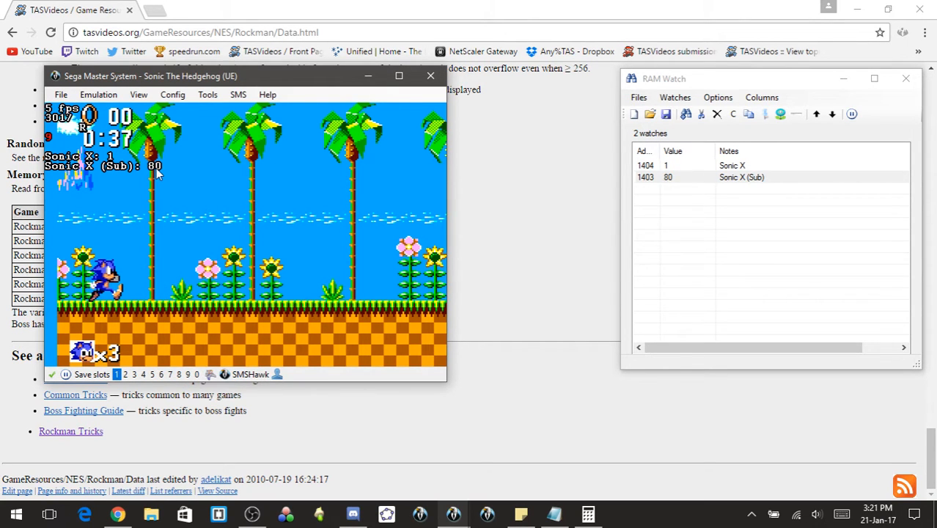
key("f")
key("f")
key("f")
key("f")
key("f")
key("f")
key("f")
key("f")
key("f")
key("f")
key("f")
key("f")
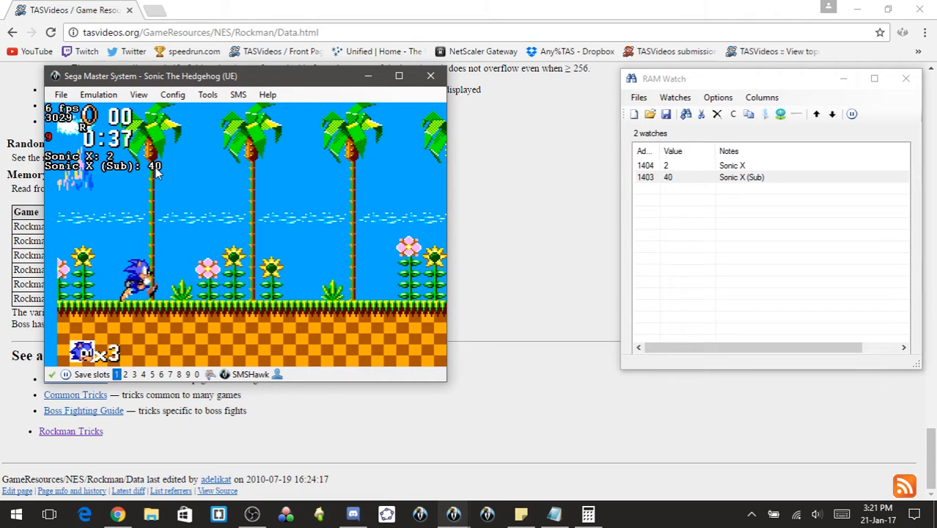
key("f")
key("f")
key("f")
key("f")
key("f")
key("f")
key("f")
key("f")
key("f")
key("f")
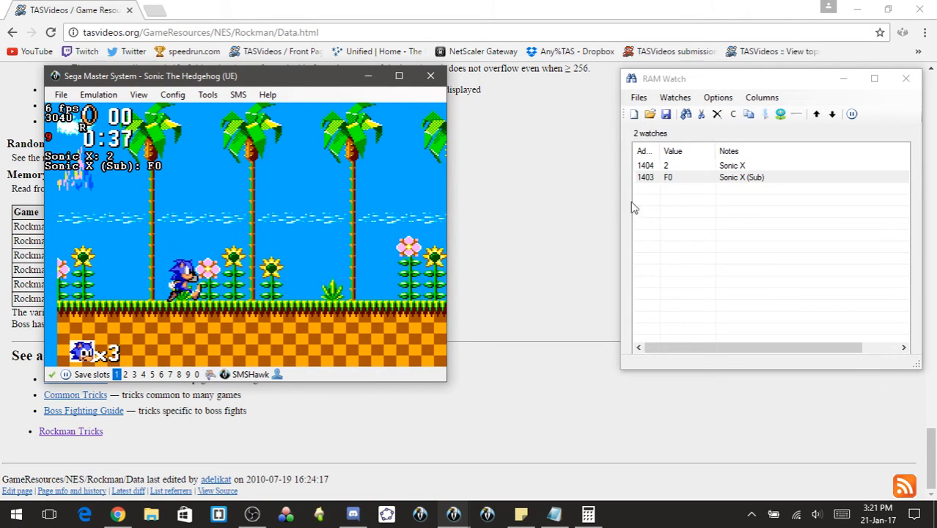
key("f")
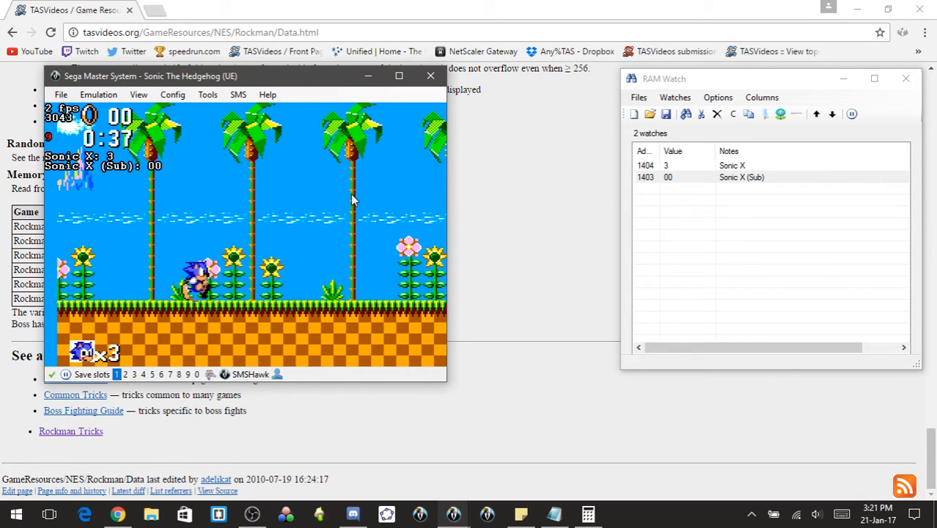
- Resume the game and run Sonic back and forth to examine the Sonic X value in each direction
key("Pause")
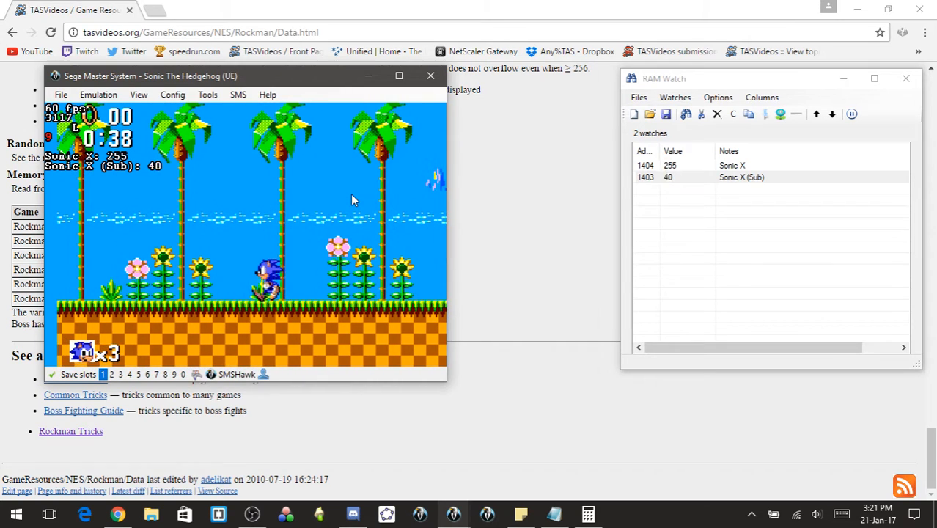
key("Right")
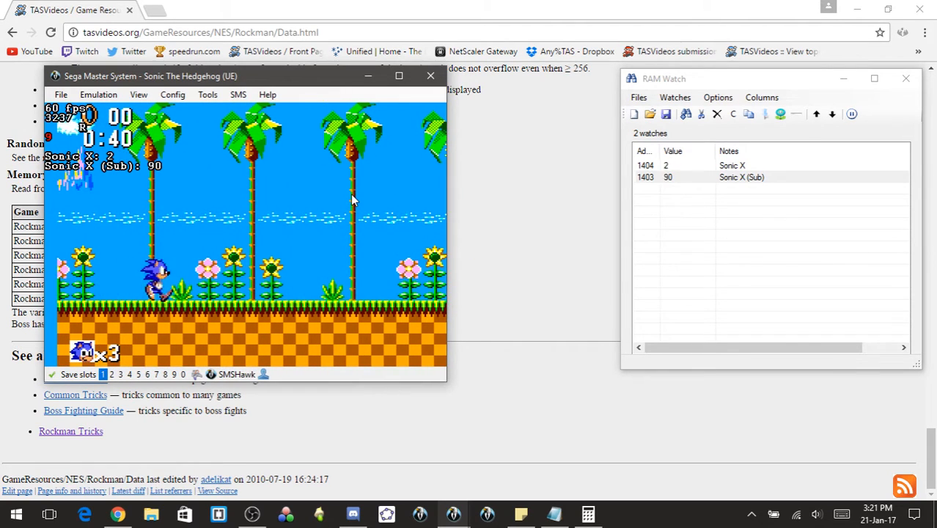
key("Left")
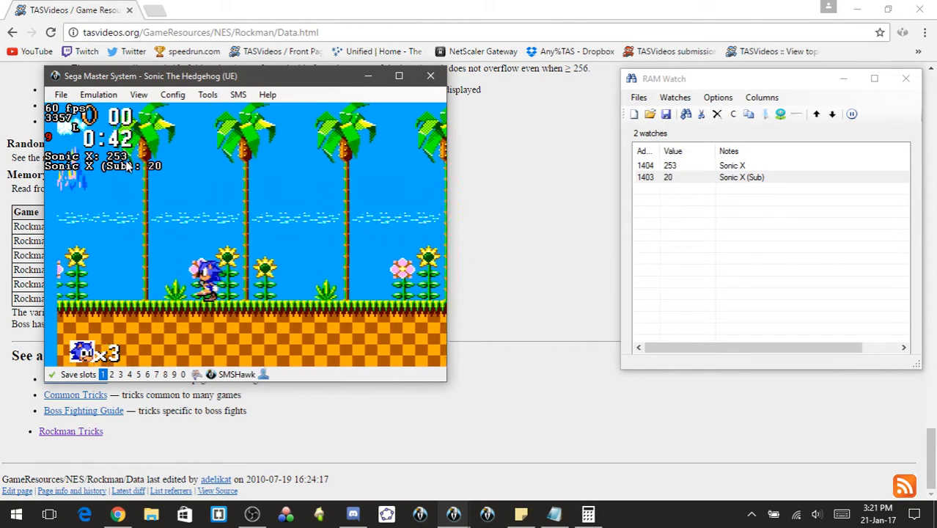
key("Right")
key("Left")
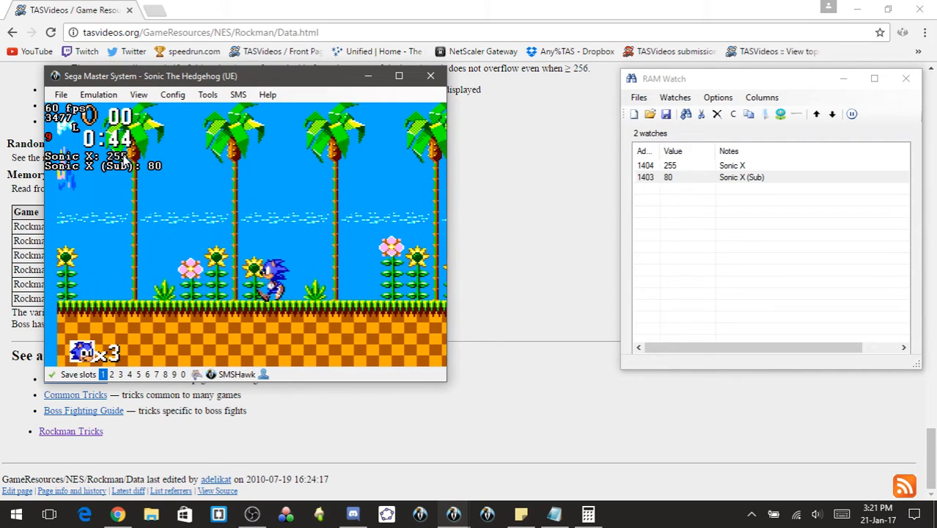
key("Right")
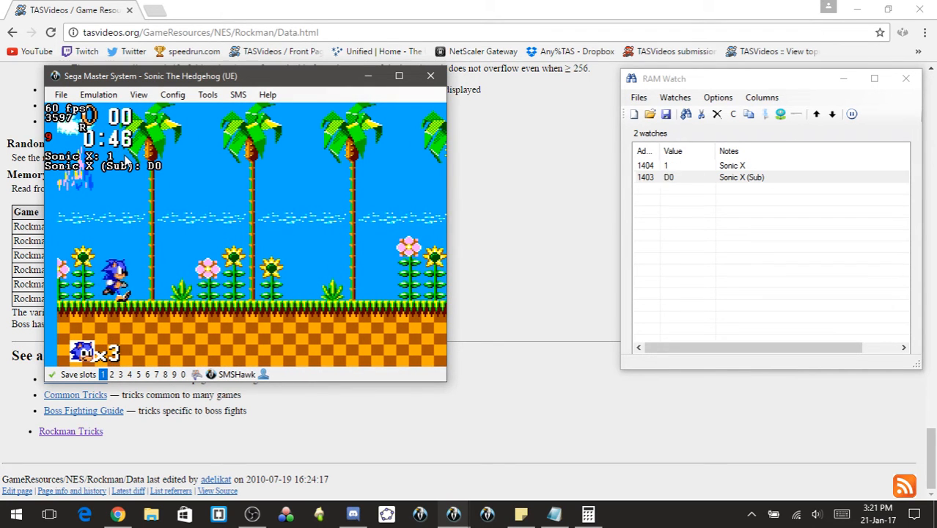
key("Left")
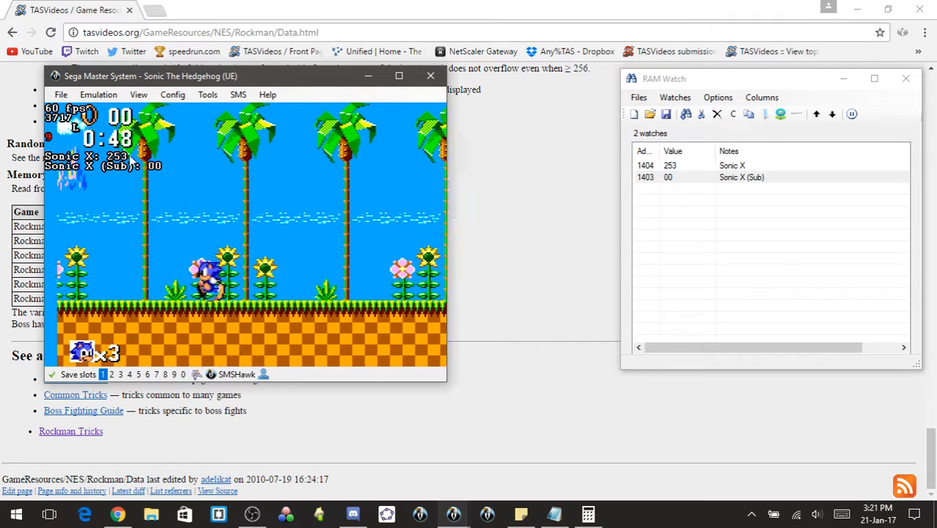
- Set the display type of the Sonic X watch at address 1404 to Signed
right_click(691, 167)
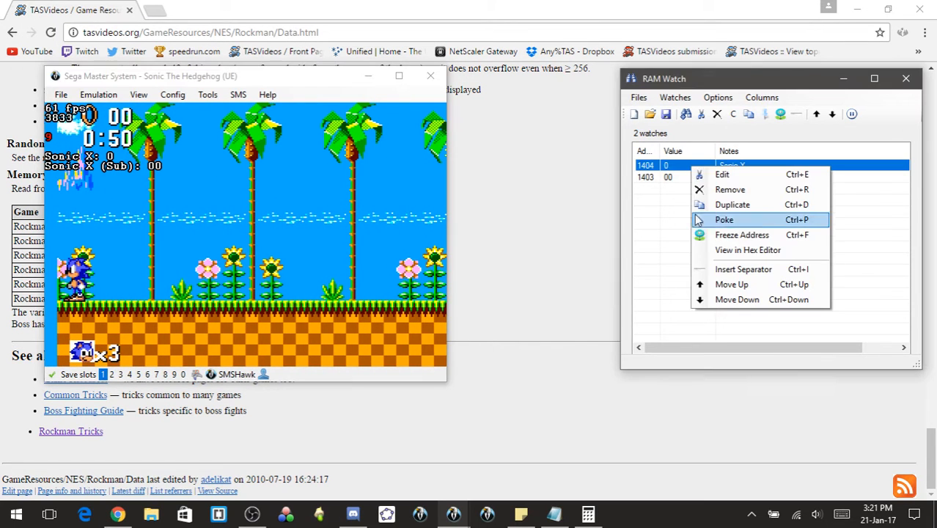
left_click(722, 175)
left_click(675, 251)
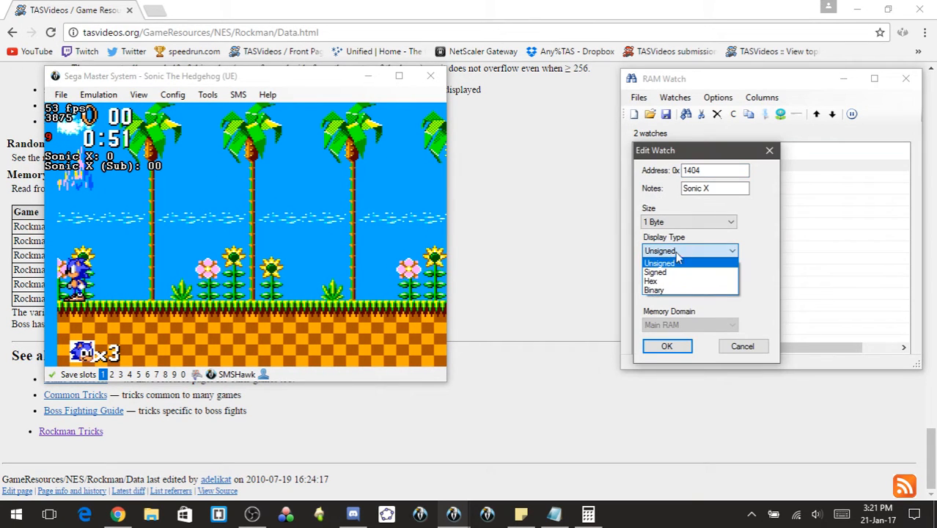
left_click(675, 273)
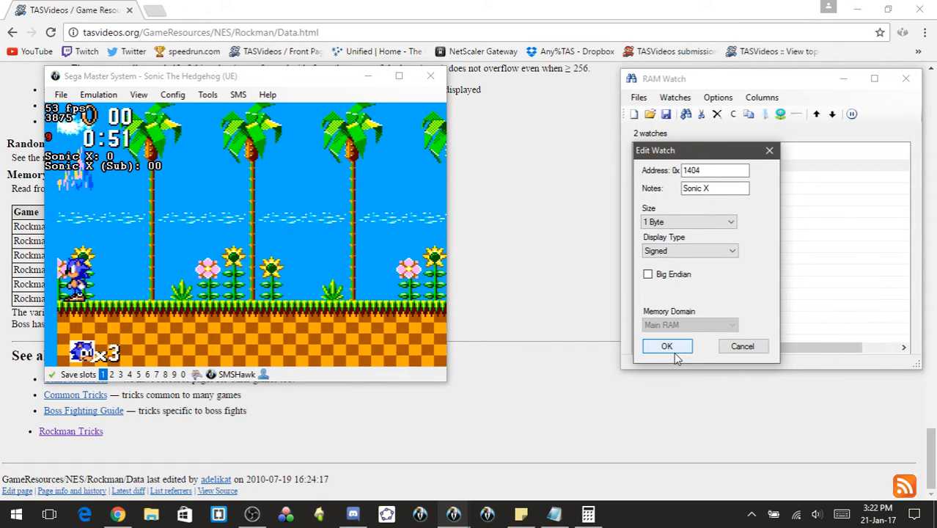
left_click(675, 351)
- Run Sonic right and left to check the signed Sonic X value in both directions
left_click(281, 244)
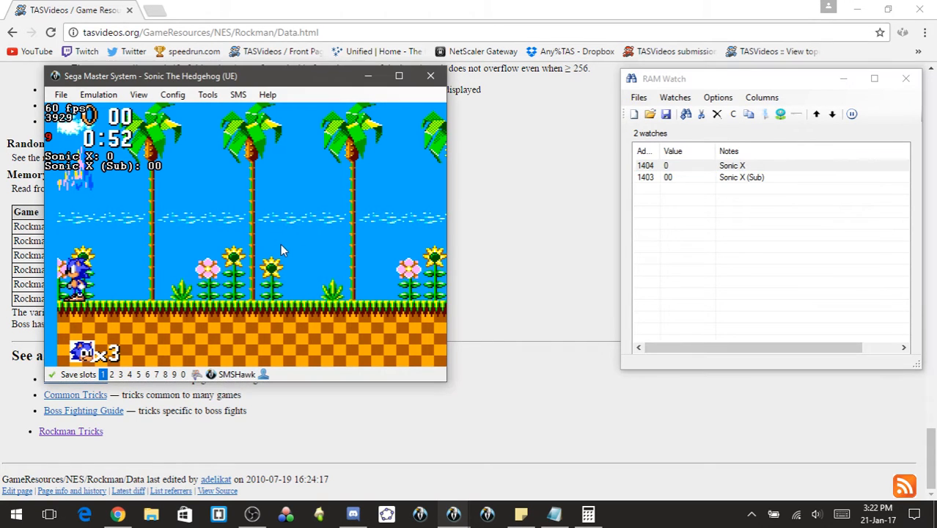
key("Right")
key("Left")
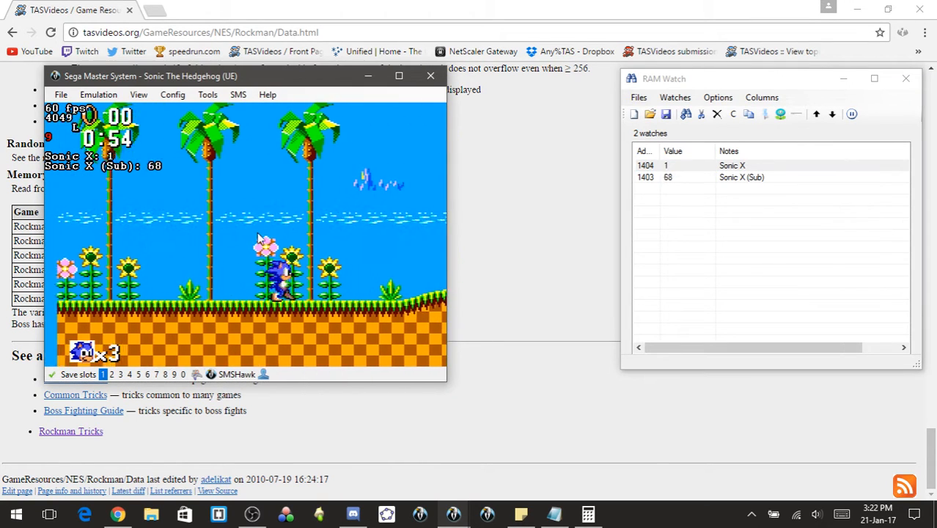
key("Right")
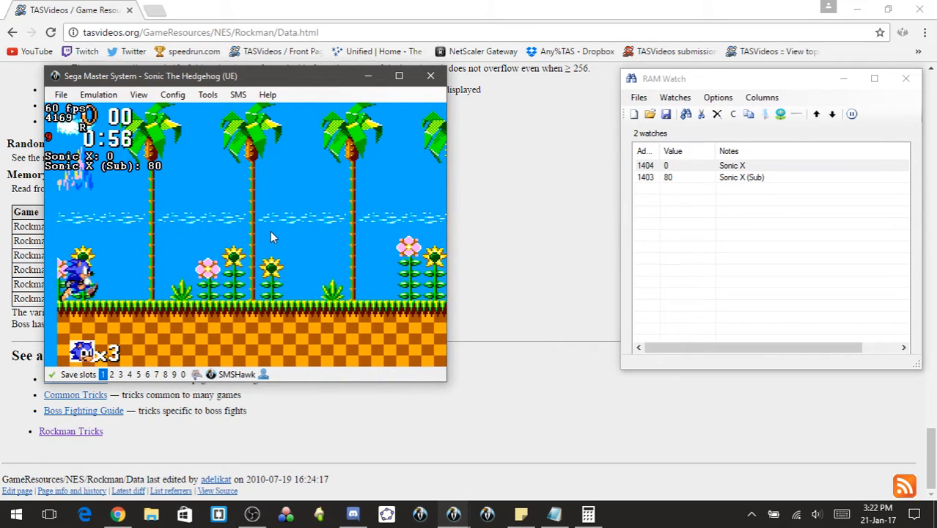
- Keep reversing Sonic's running direction to compare the signed Sonic X value when moving left and right
key("Left")
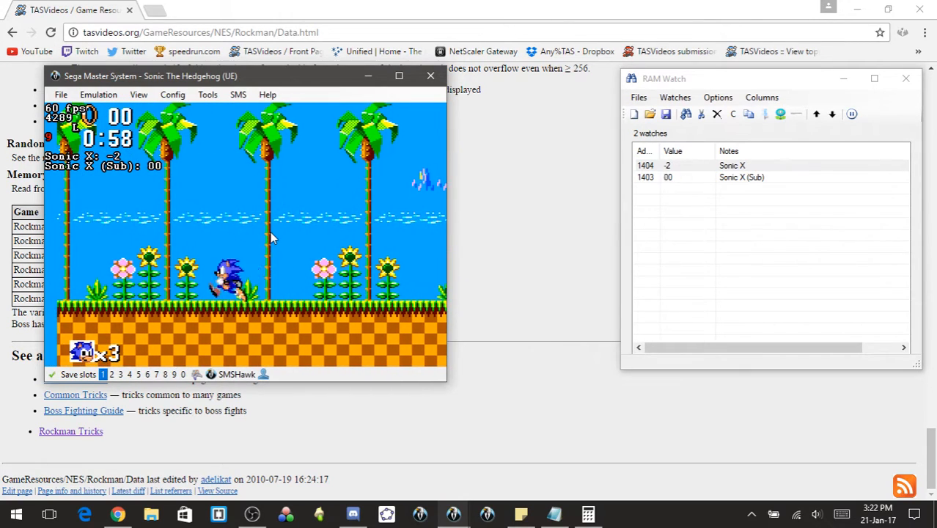
key("Right")
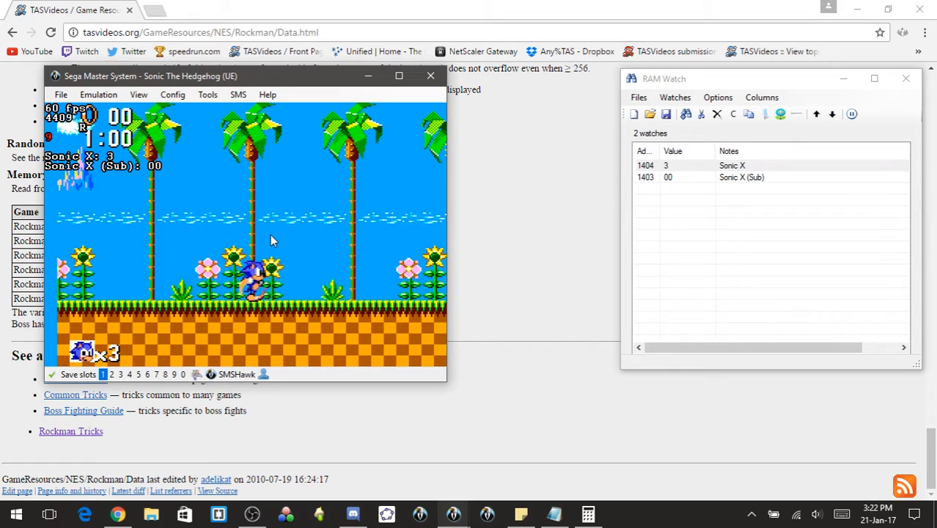
key("Left")
key("Right")
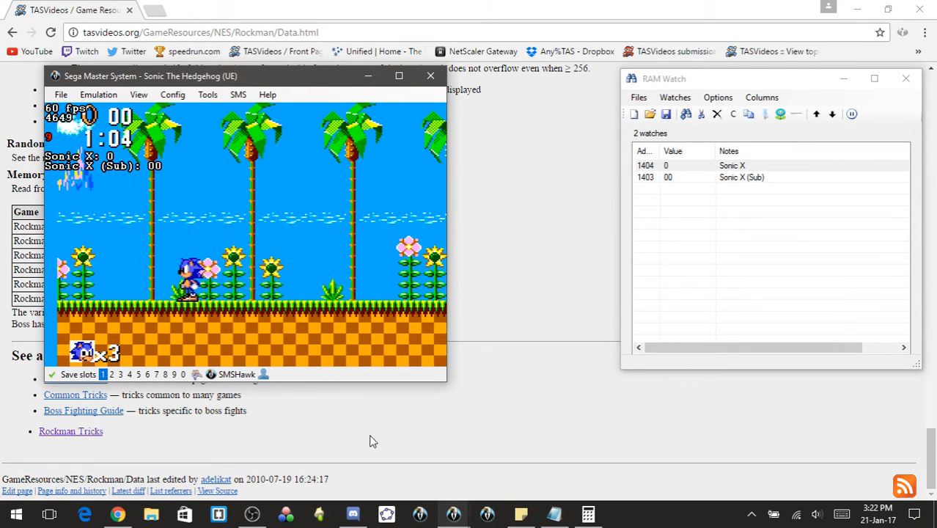
- Bring RAM Search to the front, minimize RAM Watch, and start a new search with the Equal To comparison
mouse_move(453, 518)
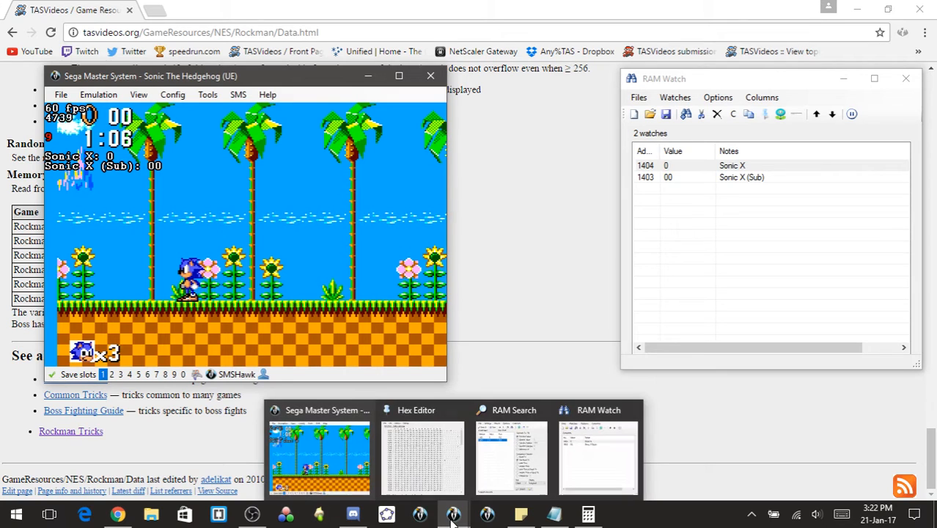
left_click(492, 472)
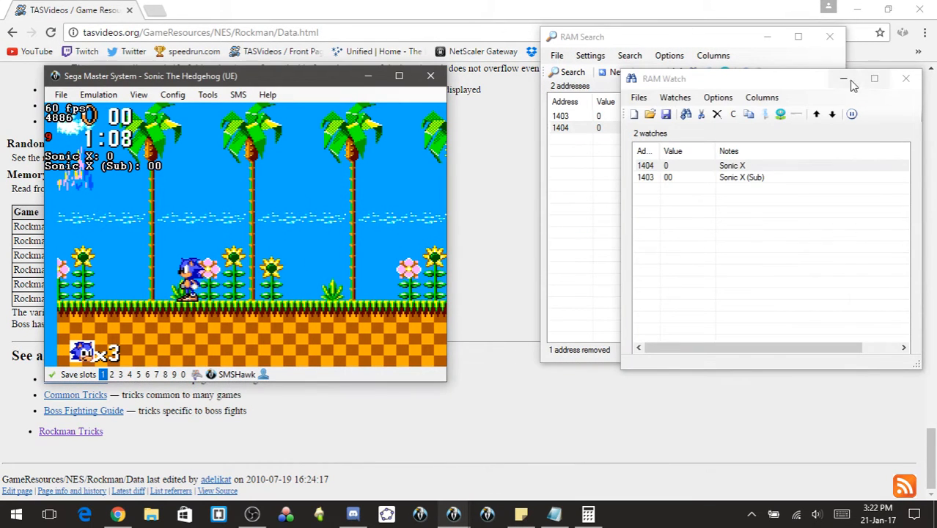
left_click(850, 80)
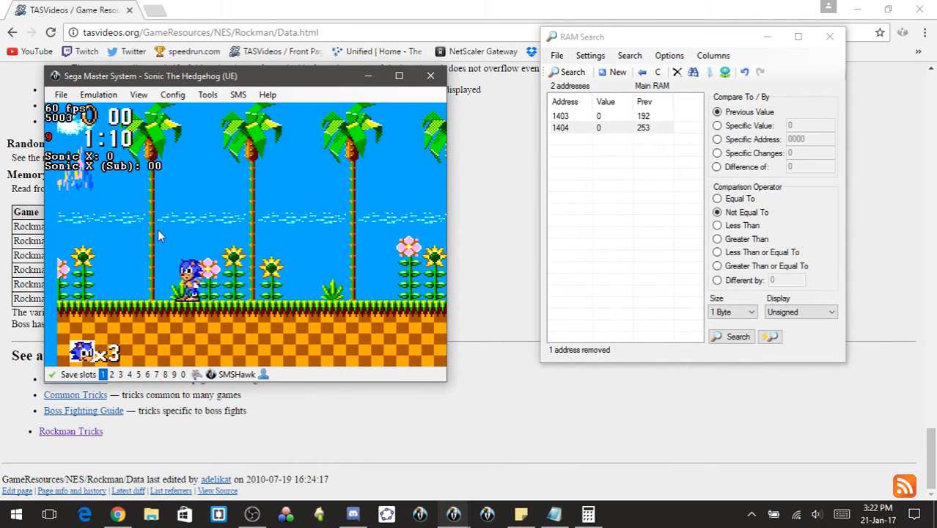
key("z")
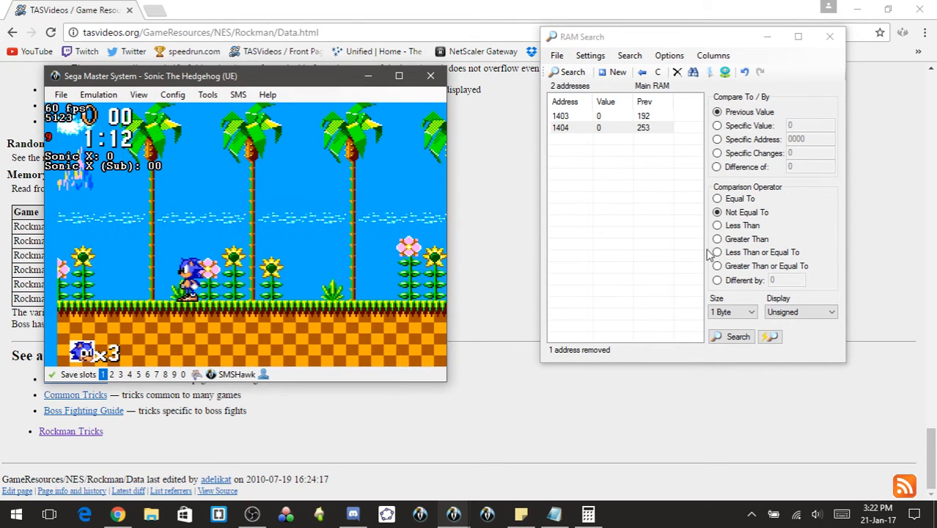
left_click(718, 198)
left_click(615, 72)
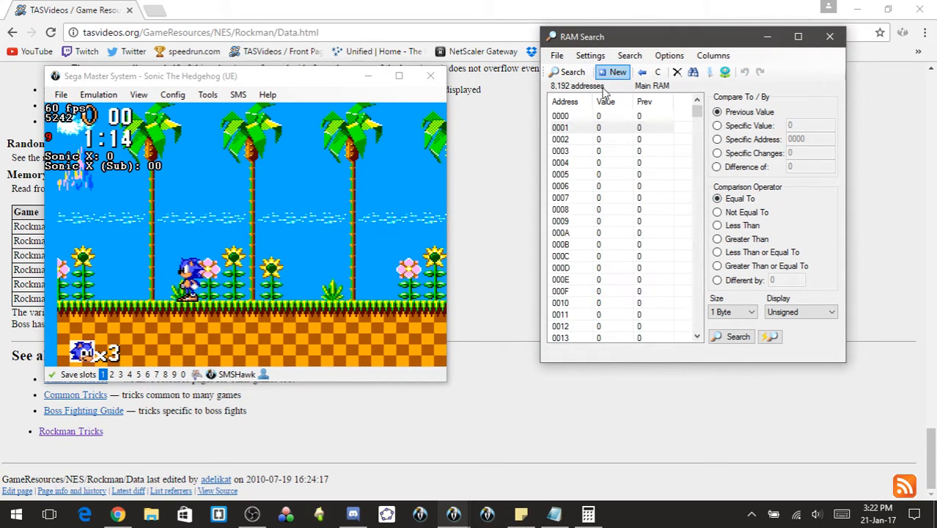
- Auto-search for values equal to the previous ones while running Sonic left and right, and turn auto-search off when done
left_click(447, 182)
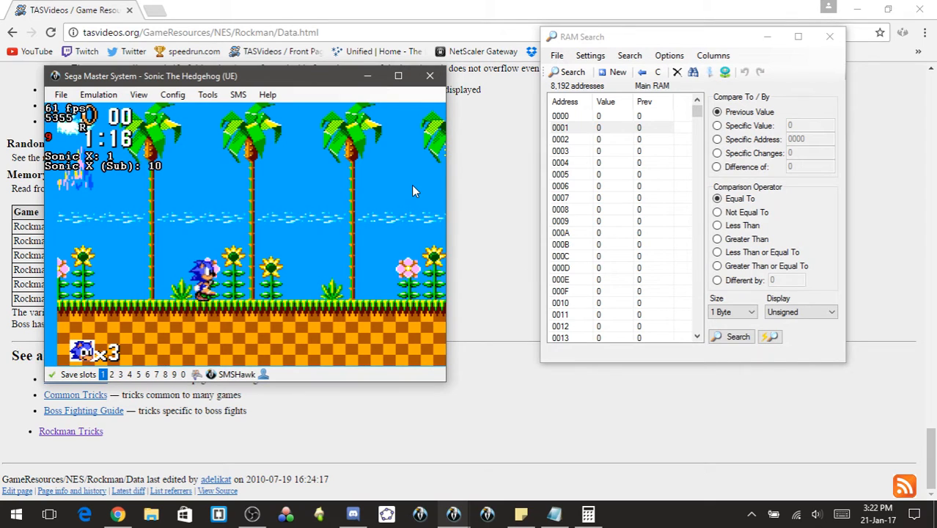
left_click(768, 338)
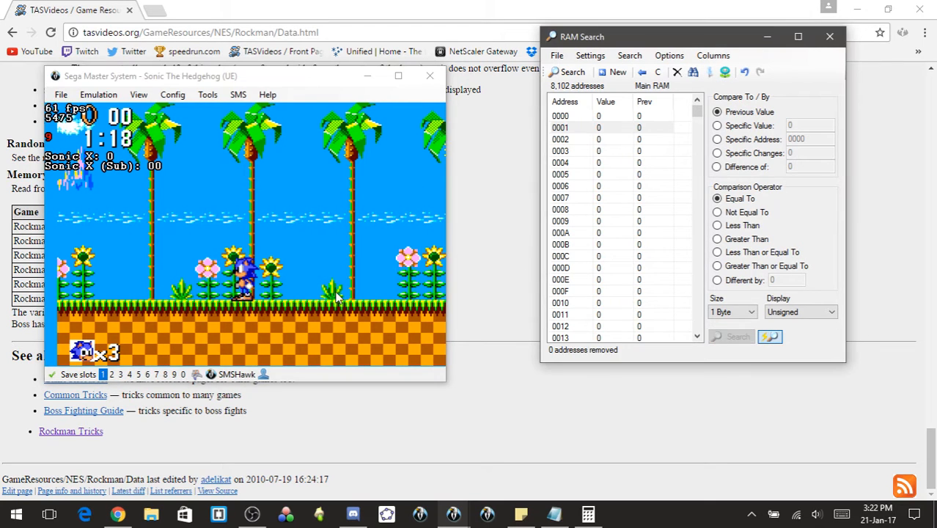
left_click(384, 293)
key("Left")
key("Right")
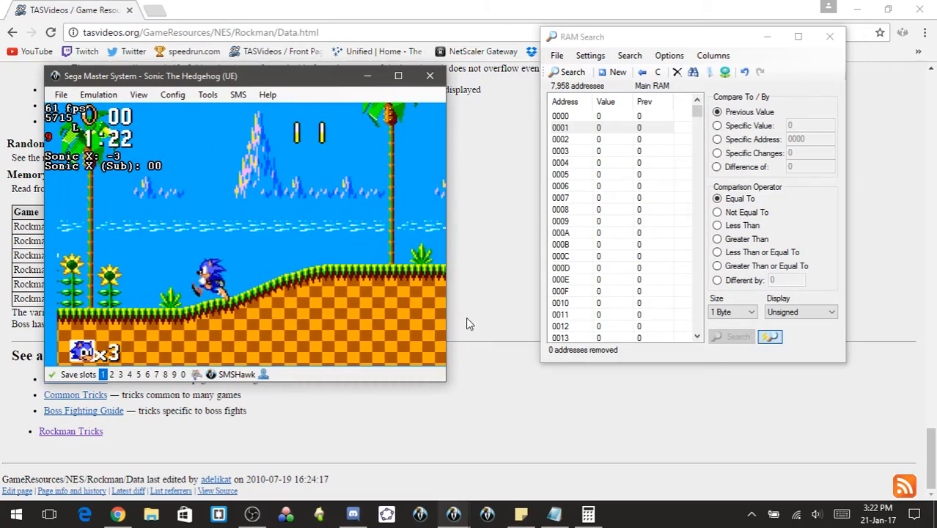
key("Right")
key("Left")
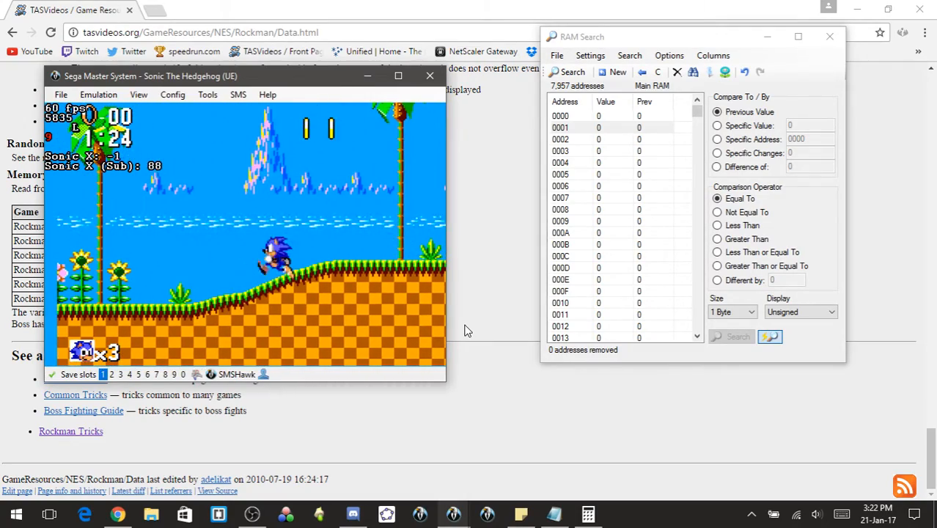
key("Right")
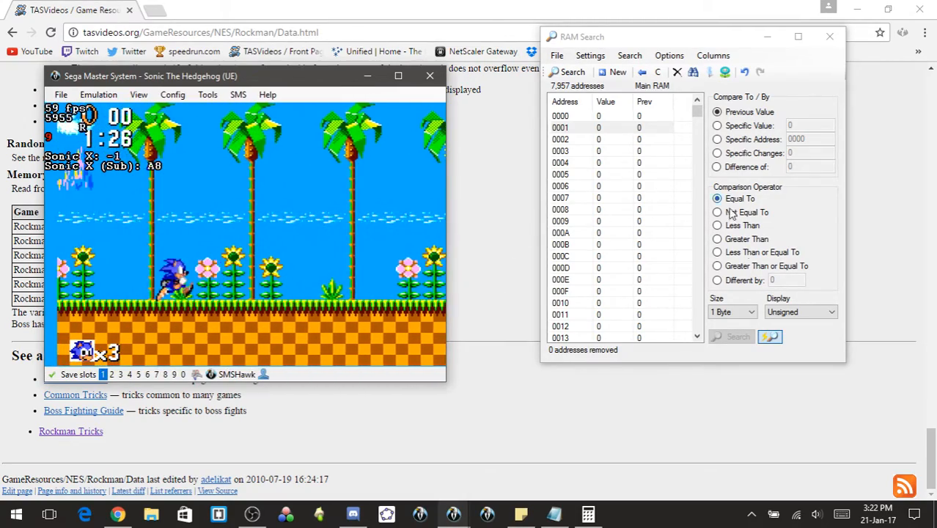
left_click(765, 337)
- Make Sonic jump, pause the game in mid-air, and search for values Not Equal To the previous value
left_click(223, 218)
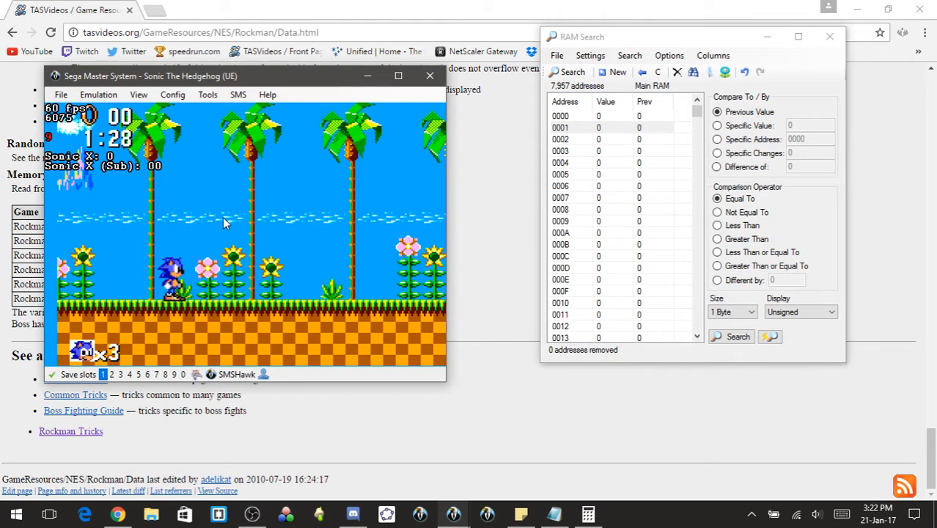
key("z")
key("Pause")
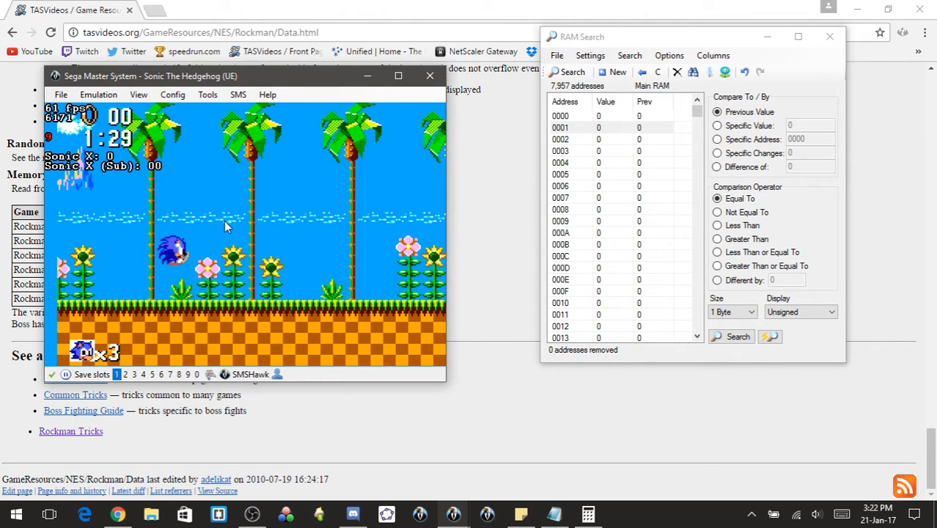
left_click(717, 212)
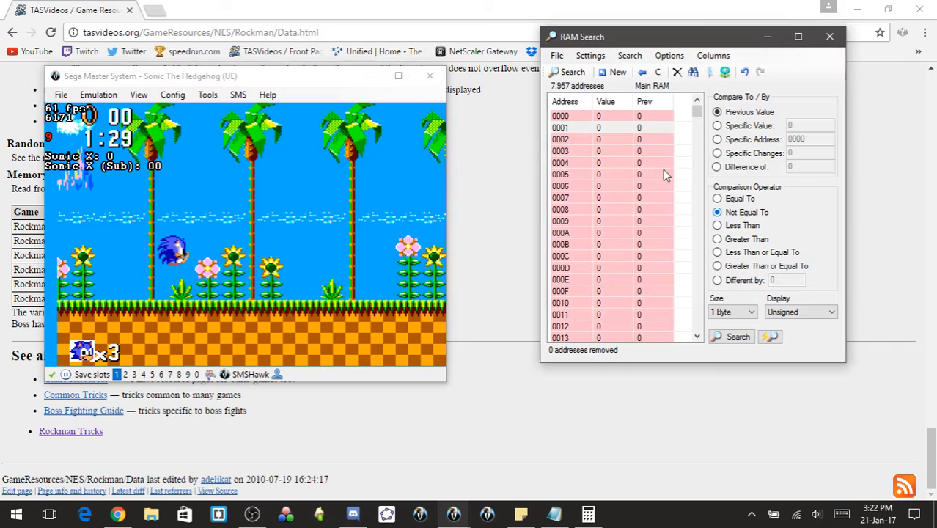
left_click(569, 72)
- Advance frame by frame past the peak of the jump, then search again for values Not Equal To the previous value
left_click(410, 150)
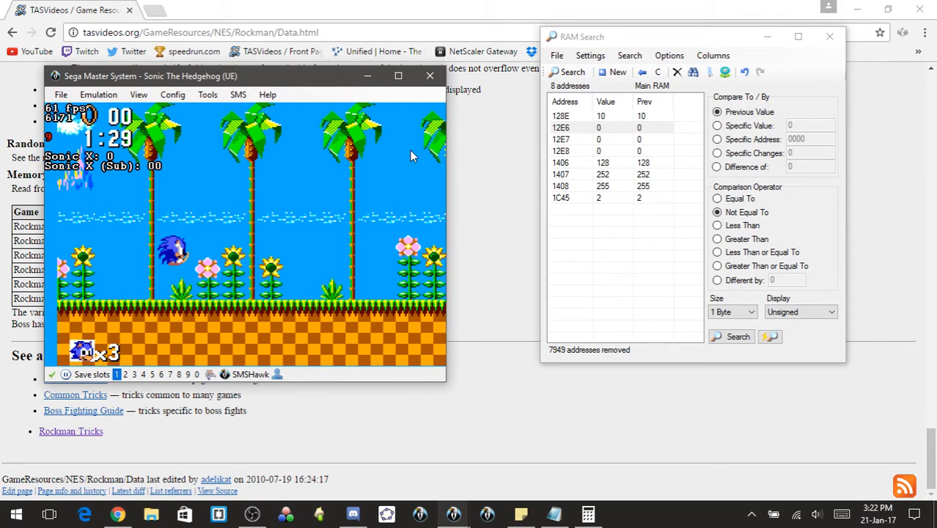
key("f")
key("f")
key("f")
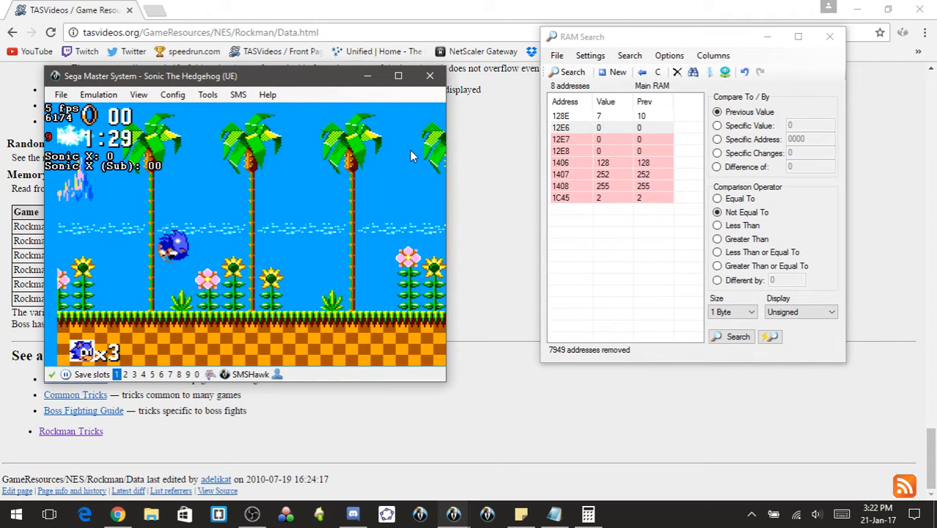
key("f")
key("f")
key("f")
key("f")
key("f")
key("f")
key("f")
key("f")
key("f")
key("f")
key("f")
key("f")
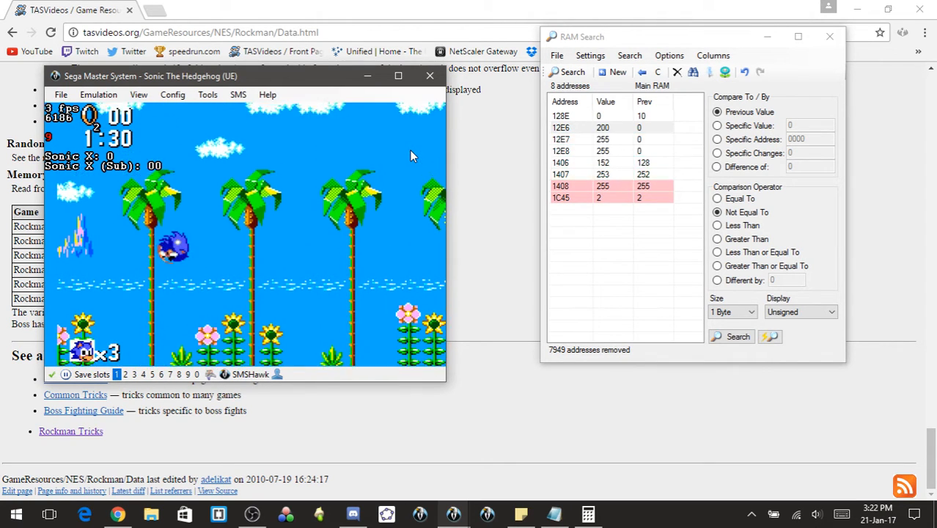
key("f")
key("f")
key("f")
key("f")
key("f")
key("f")
key("f")
key("f")
key("f")
key("f")
key("f")
key("f")
key("f")
key("f")
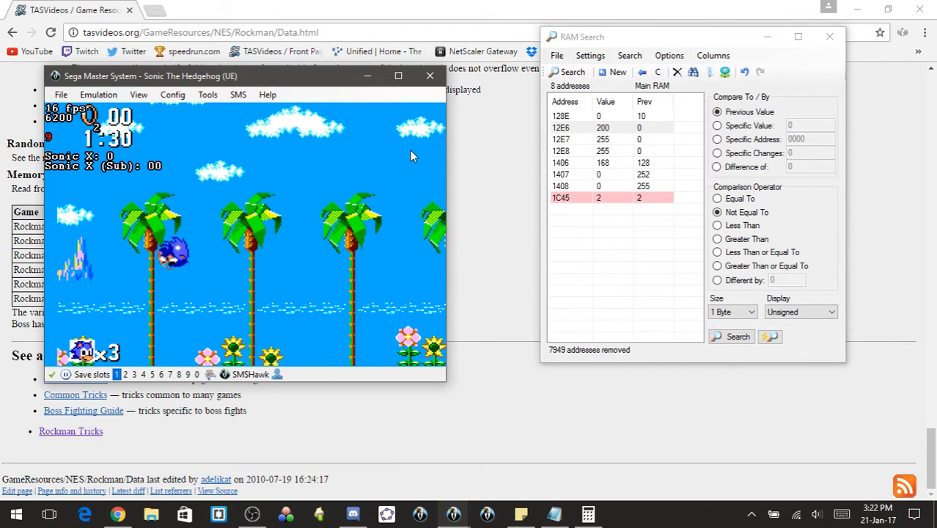
key("f")
key("f")
key("f")
key("f")
key("f")
key("f")
key("f")
key("f")
key("f")
key("f")
key("f")
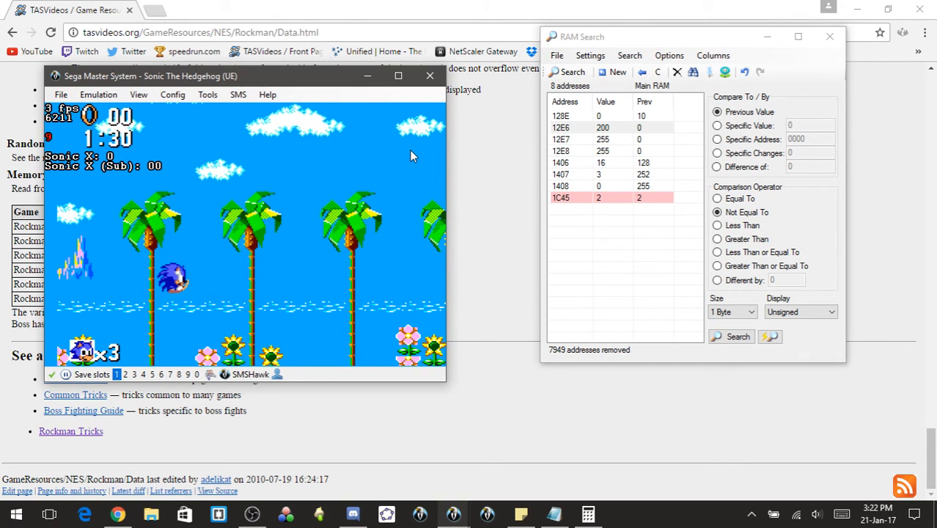
left_click(566, 71)
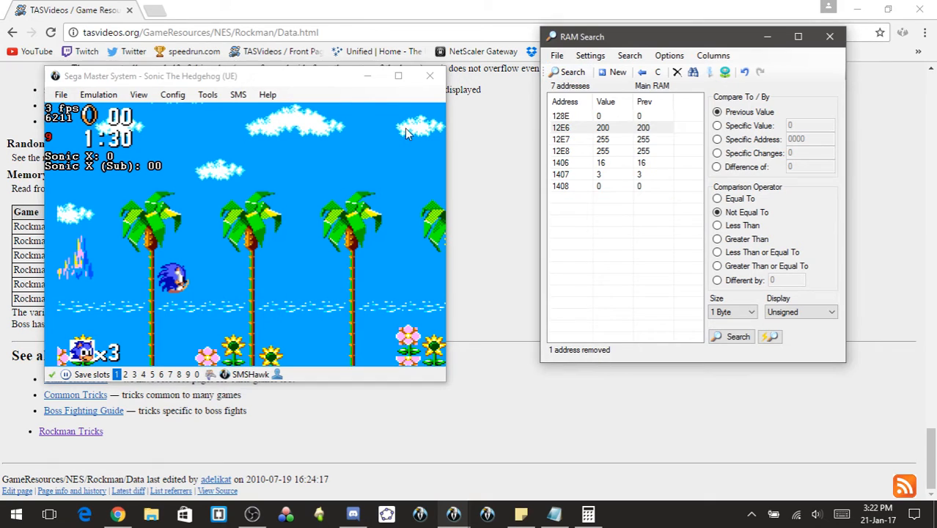
- Advance the game until Sonic is back on the ground and filter the remaining addresses for changed values
left_click(364, 137)
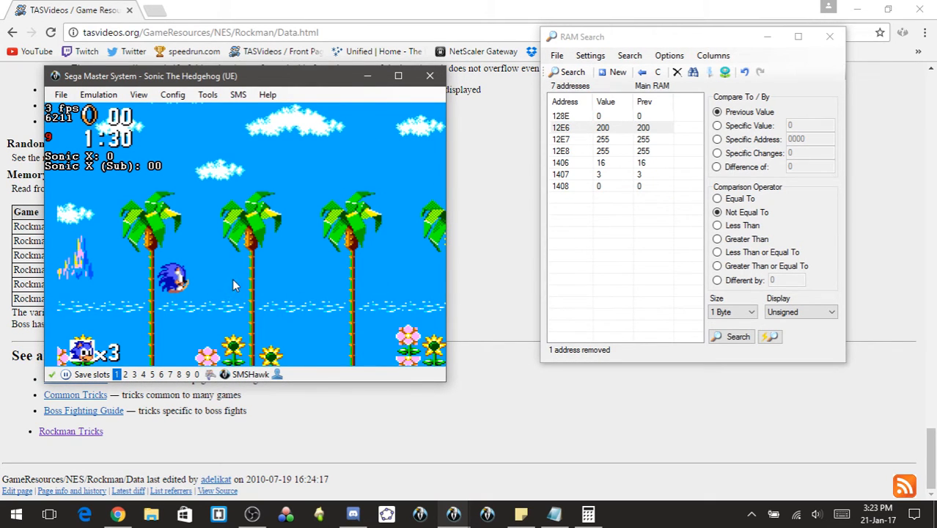
right_click(511, 293)
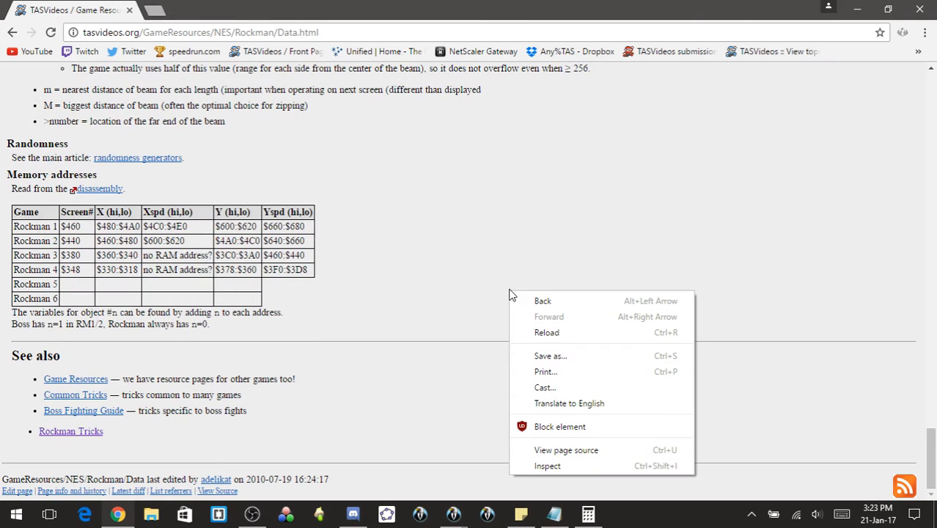
left_click(453, 513)
left_click(454, 513)
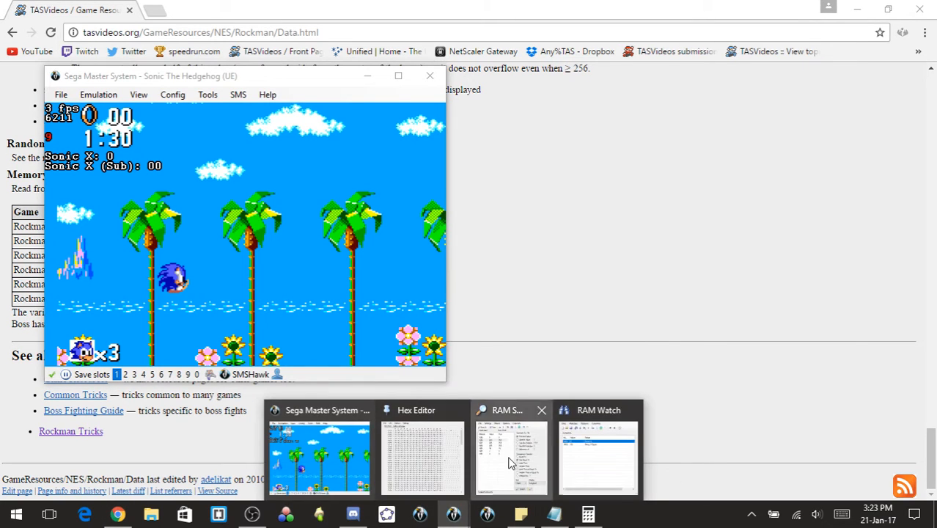
left_click(513, 456)
left_click(357, 233)
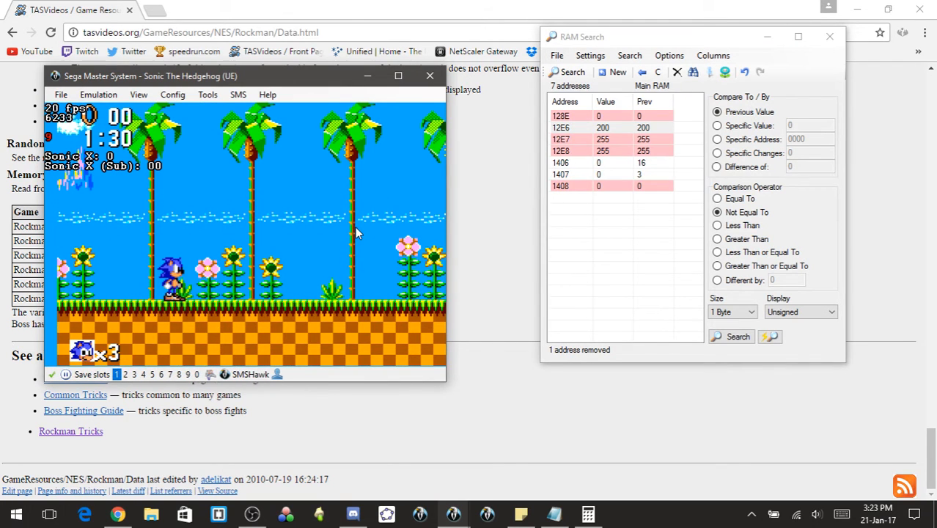
left_click(563, 75)
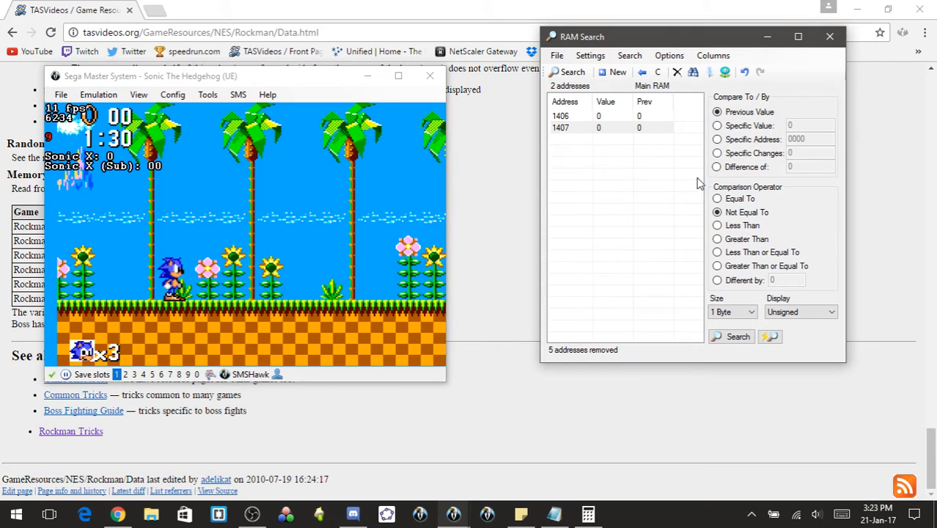
- Set the comparison to Equal To and advance frame by frame into another jump to examine addresses 1406 and 1407
left_click(381, 230)
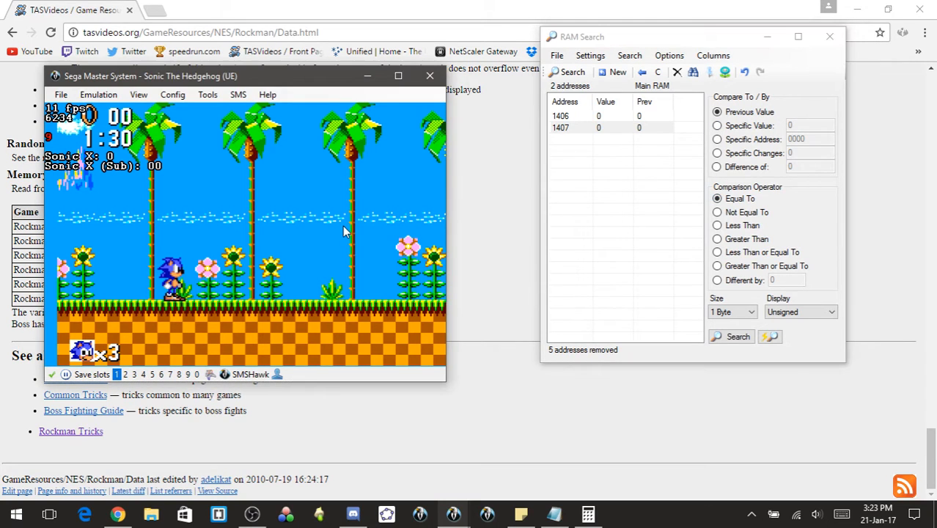
key("f")
key("f")
key("f")
key("f")
key("f")
key("f")
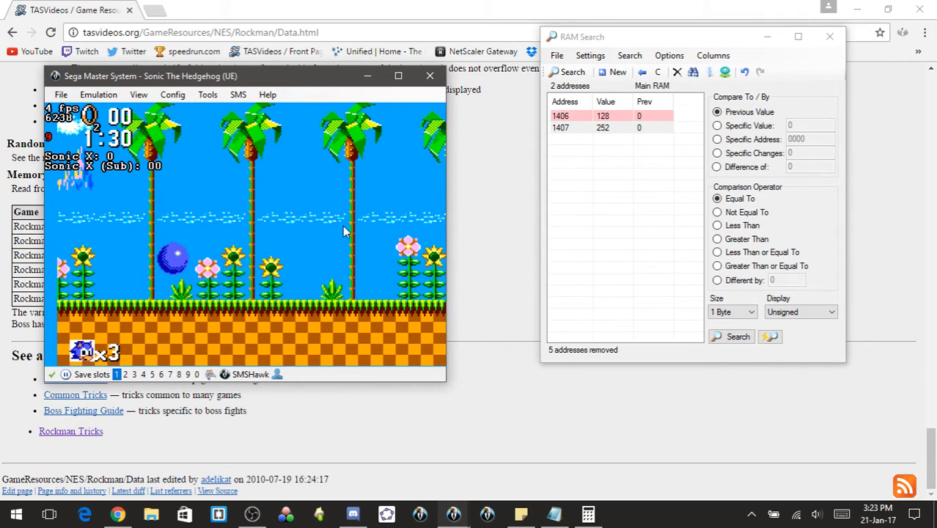
key("f")
key("f")
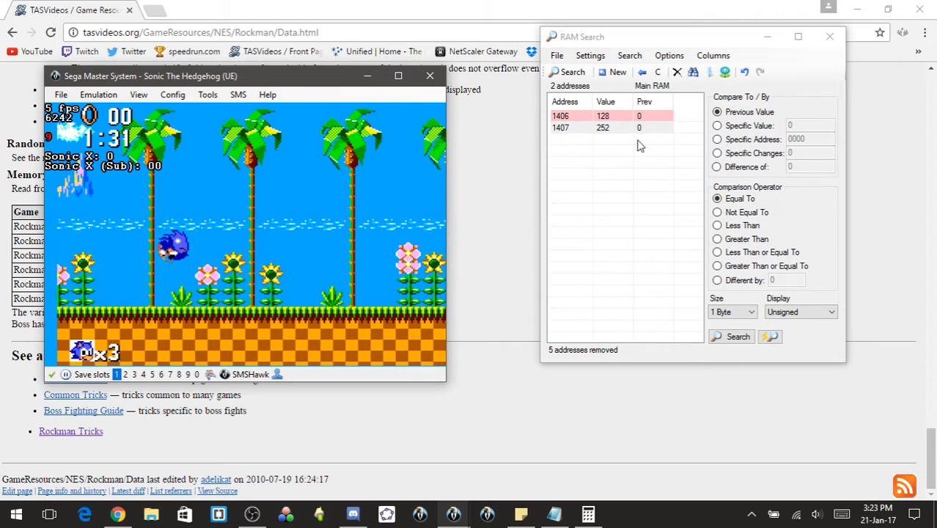
- Add addresses 1407 and 1406 from the search results to RAM Watch
right_click(618, 131)
left_click(629, 186)
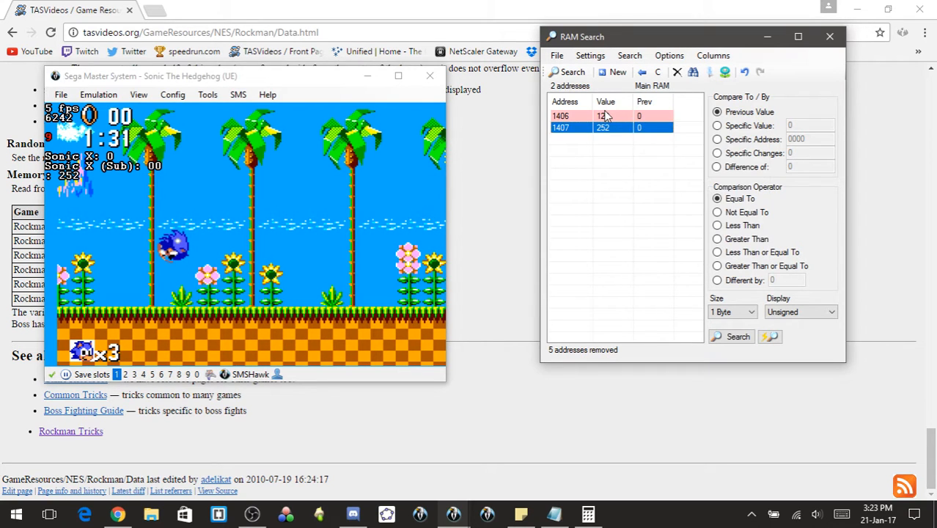
right_click(605, 118)
left_click(629, 173)
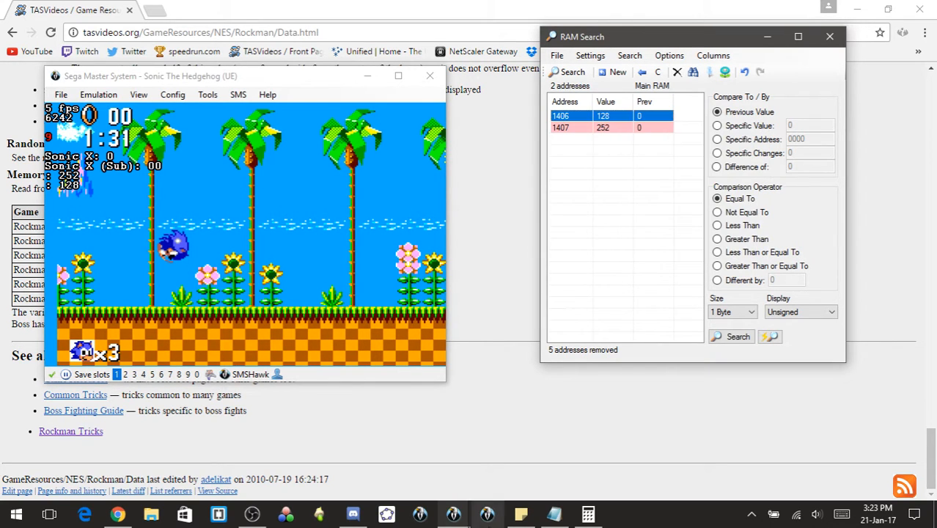
- Set the display type of watch 1407 to Signed in RAM Watch and play the jump through to landing
left_click(454, 514)
left_click(595, 453)
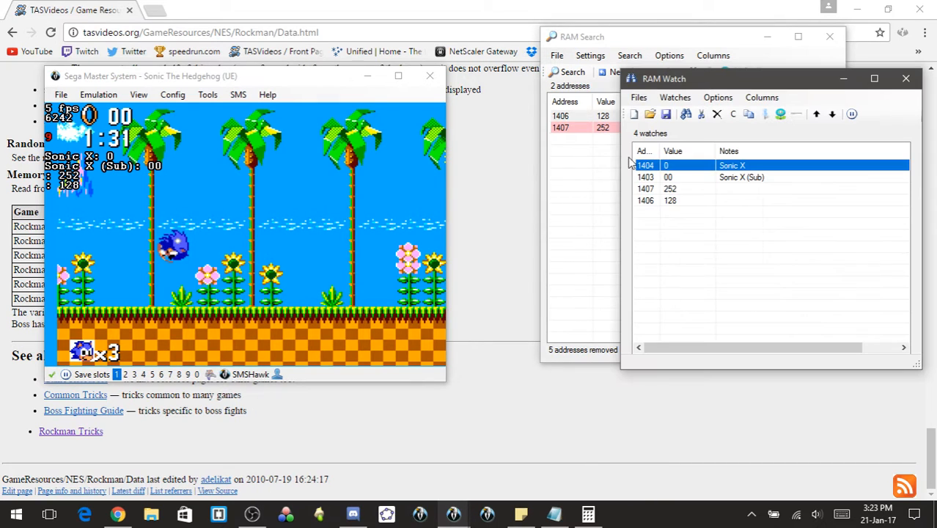
left_click(709, 189)
right_click(724, 190)
double_click(689, 190)
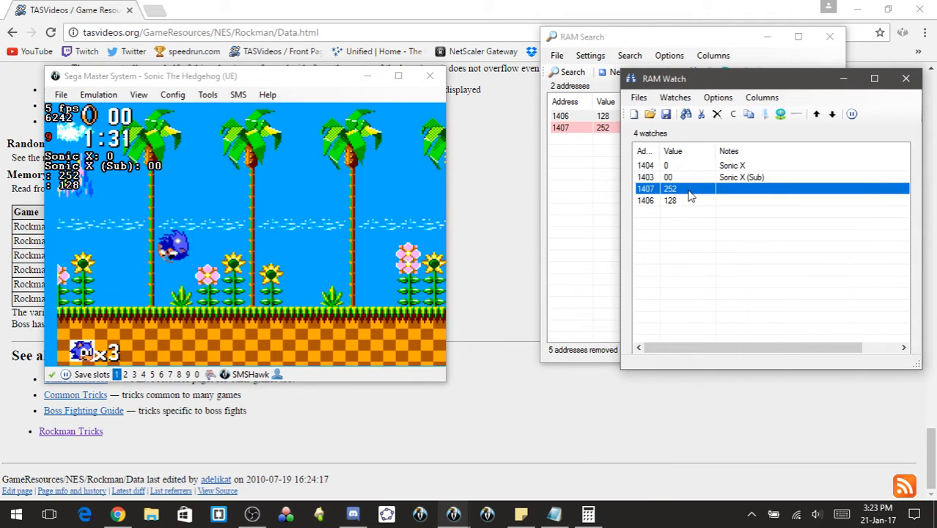
left_click(681, 254)
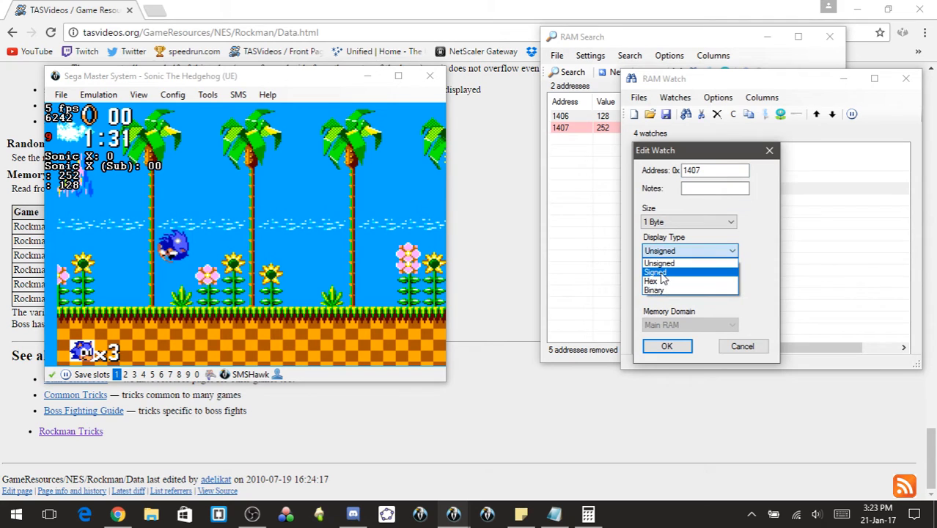
left_click(660, 273)
left_click(668, 346)
left_click(349, 257)
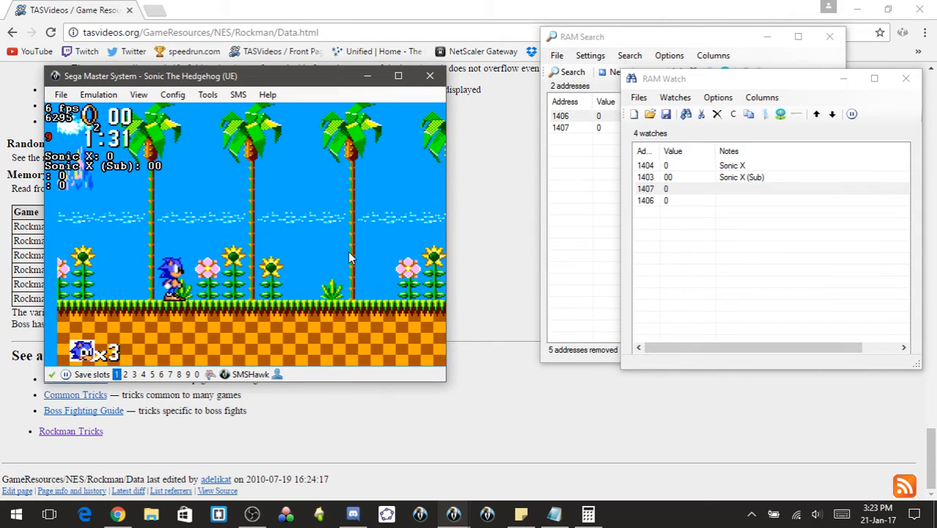
- Label watch 1407 with the note "Sonic Y" and watch 1406 with "Sonic Y (sub)"
double_click(781, 191)
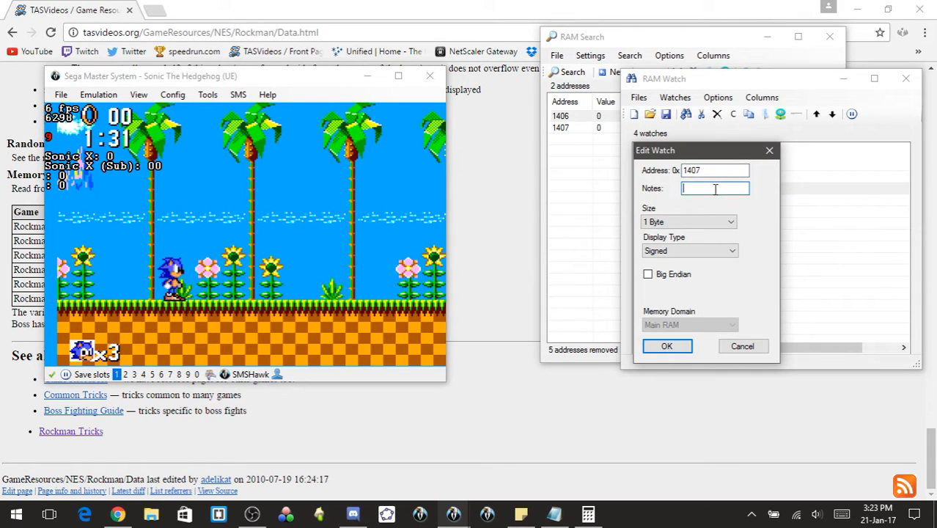
type("Sonic Y")
key("Return")
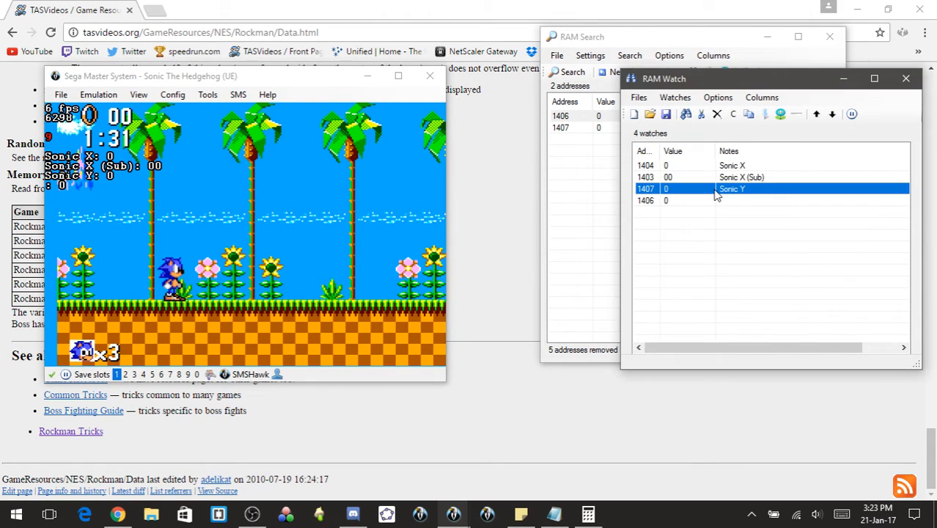
double_click(741, 201)
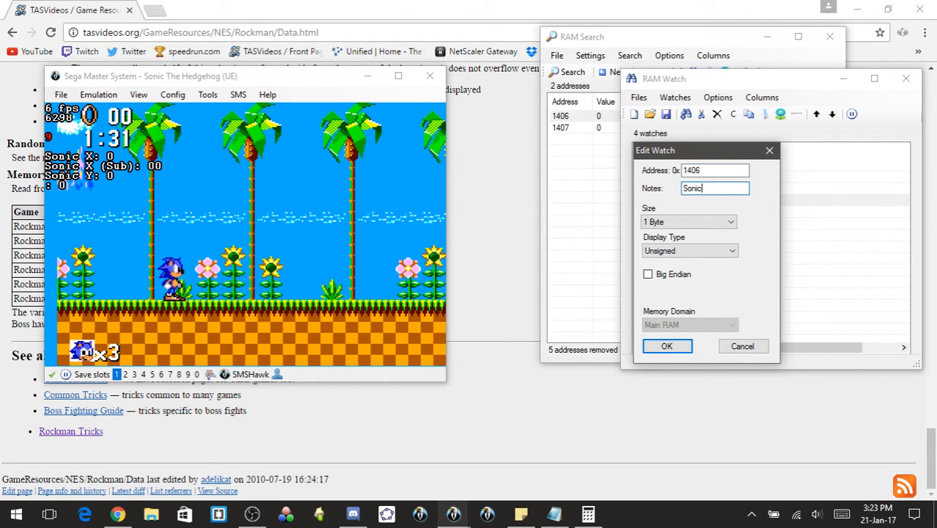
type("Sonic Y (sub)")
key("Return")
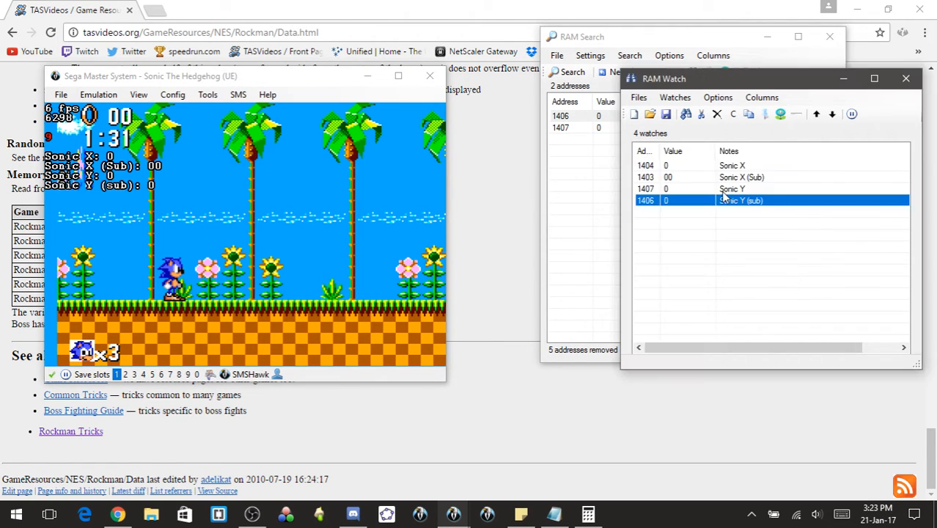
- Unpause the game and move Sonic left and right and jump to check all four watched values
left_click(355, 243)
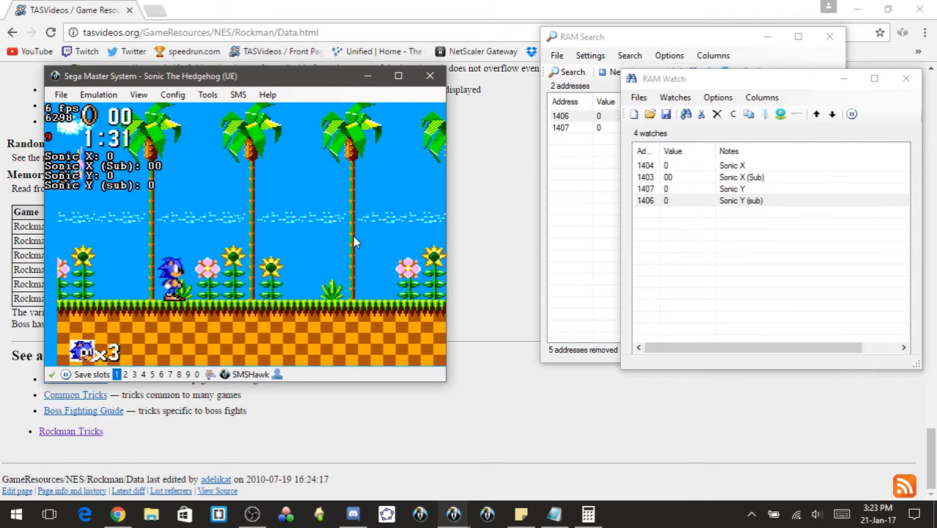
key("Pause")
key("Left")
key("Right")
key("x")
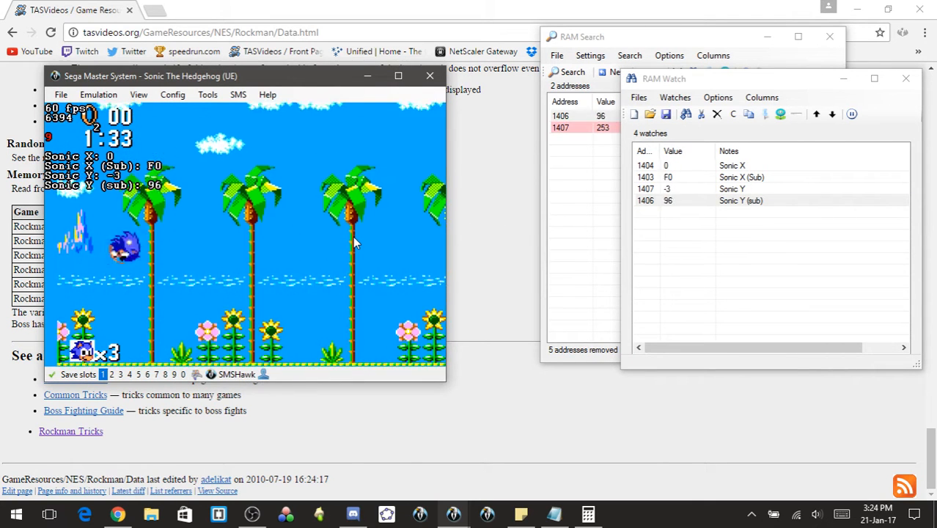
key("x")
key("Left")
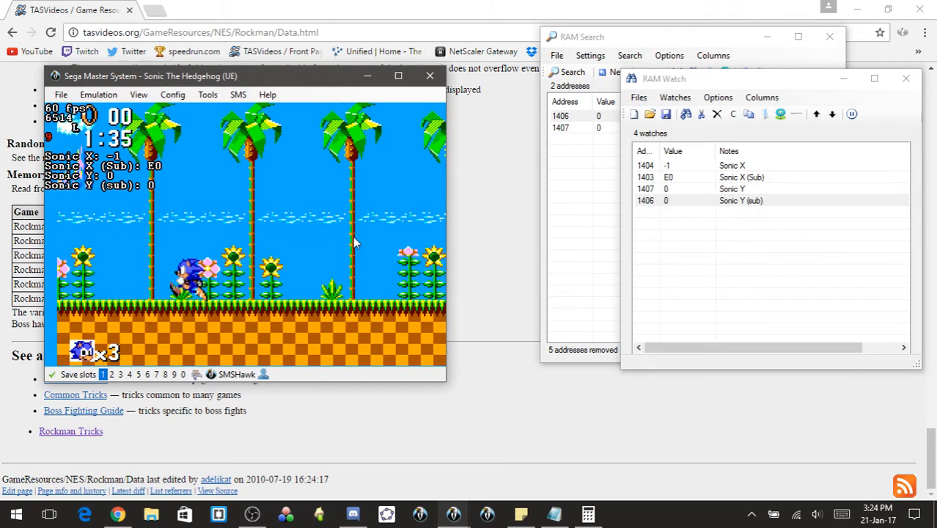
- Freeze the Sonic X and Sonic X (Sub) watches and test running right, reloading QuickSave1 after each attempt
left_click(740, 135)
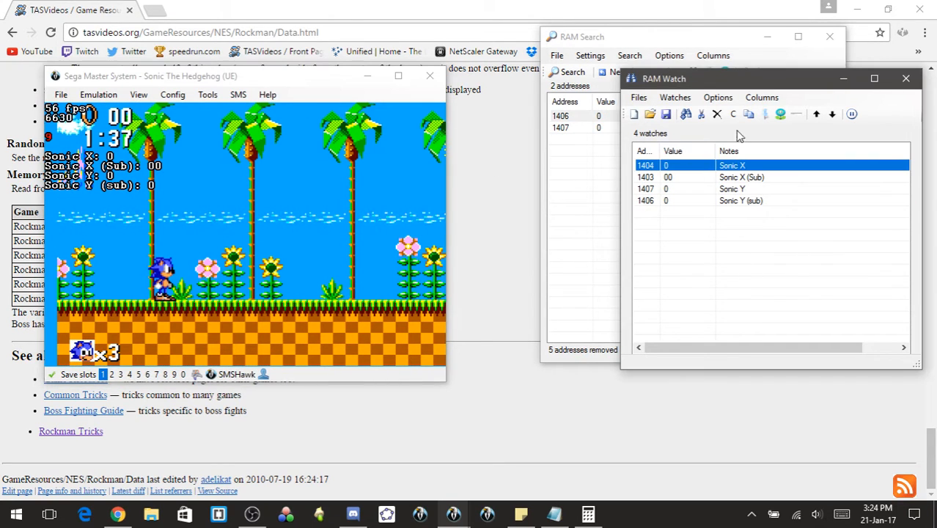
left_click(673, 178)
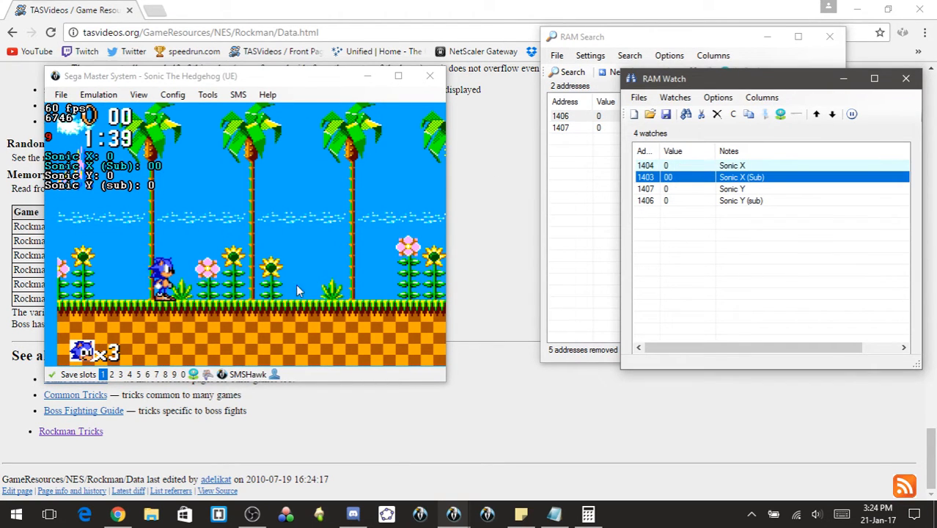
left_click(147, 277)
key("Right")
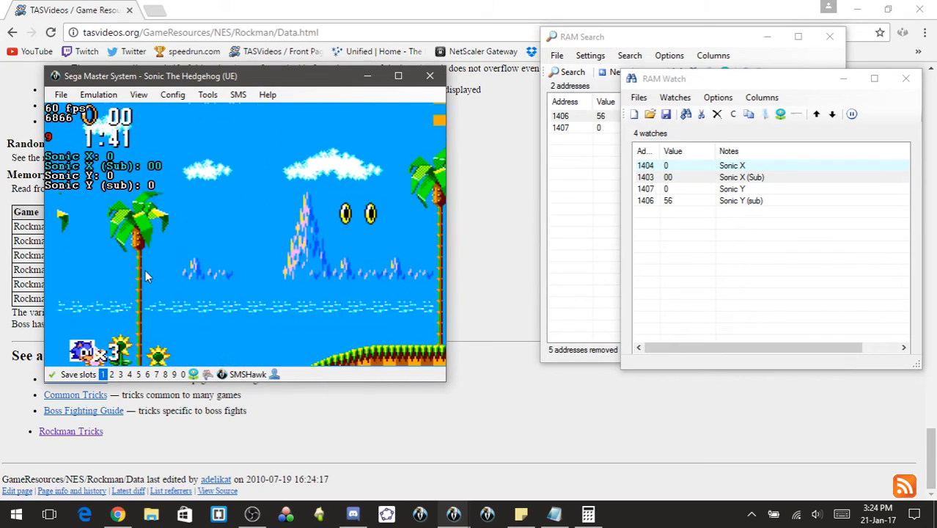
key("Right")
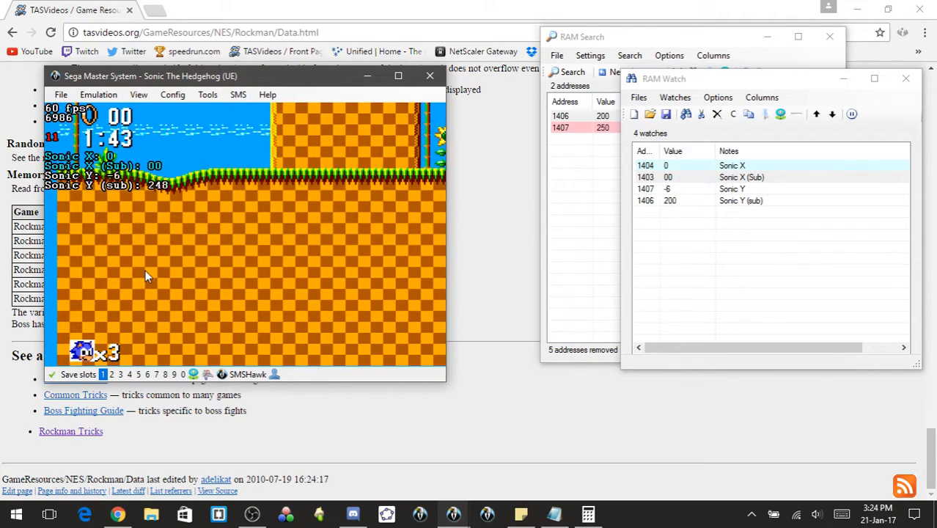
key("F1")
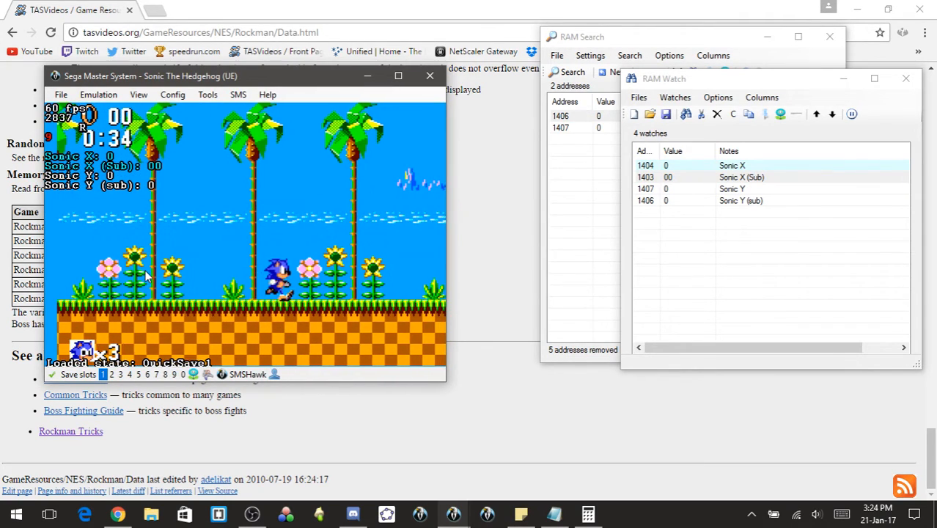
key("Right")
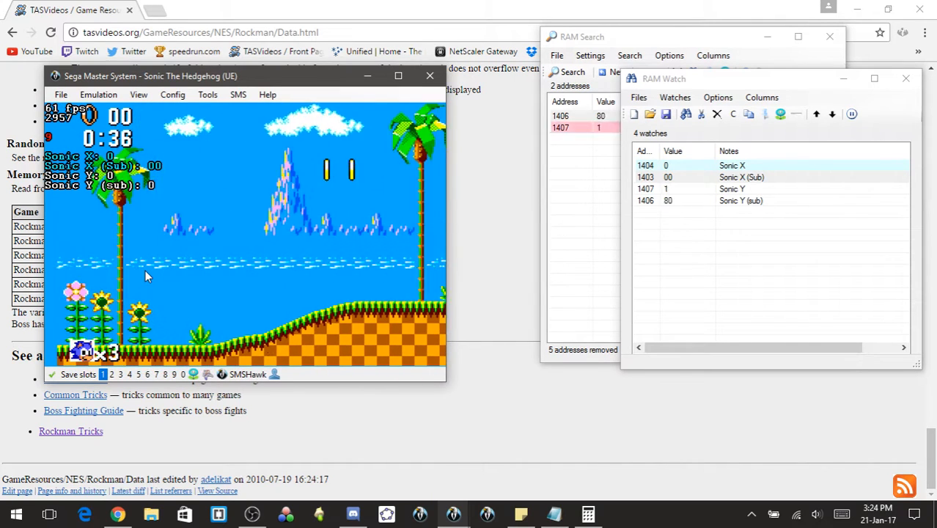
key("F1")
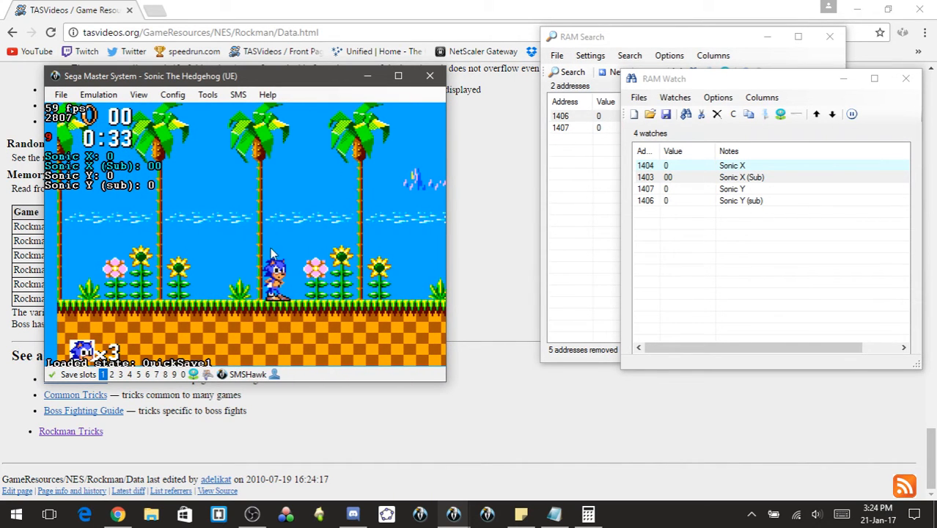
- Unfreeze all watched addresses to release the horizontal movement values
left_click(756, 166)
right_click(755, 166)
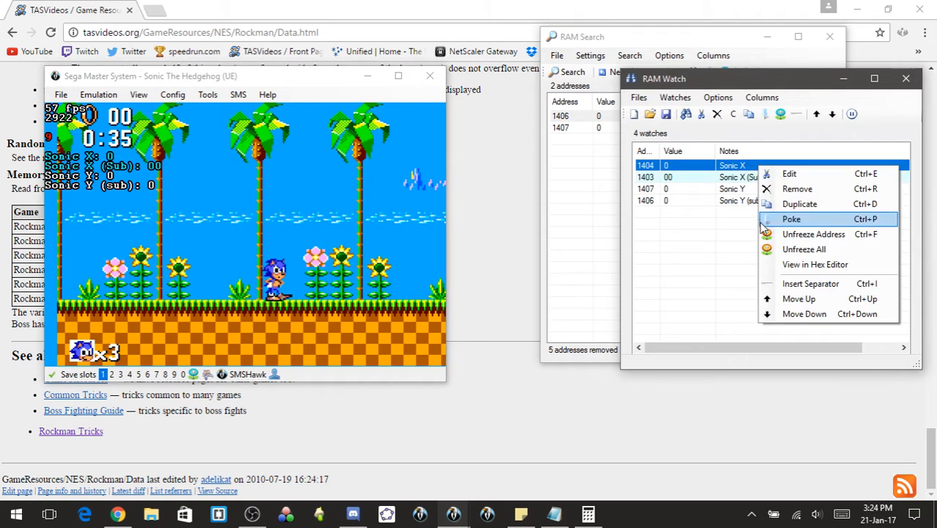
left_click(770, 250)
- Freeze the Sonic Y and Sonic Y (sub) watches, test their effect in the game, and reload QuickSave1
left_click(693, 189)
right_click(693, 189)
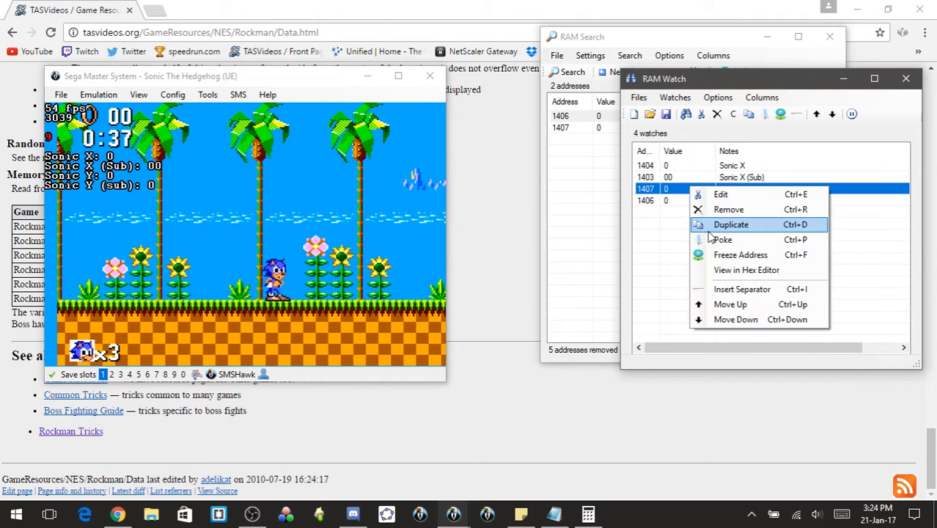
left_click(741, 254)
right_click(682, 195)
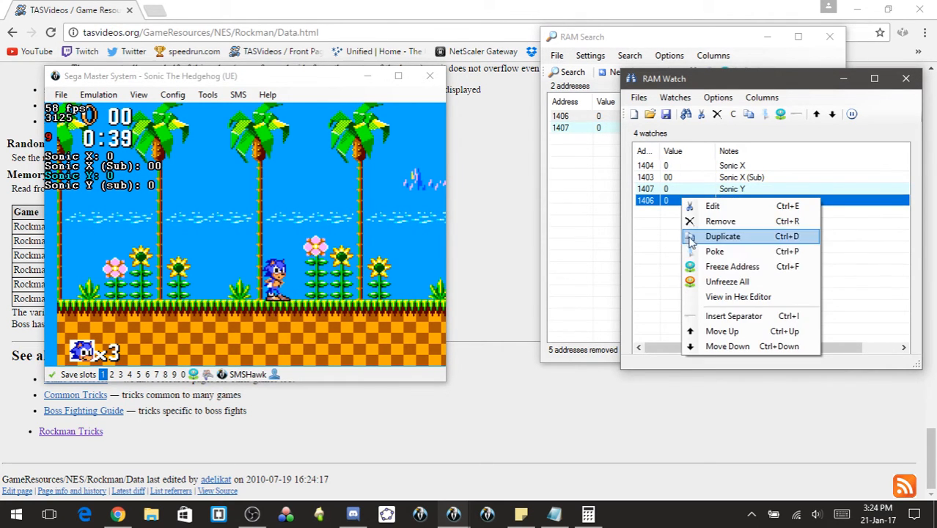
left_click(690, 266)
left_click(355, 273)
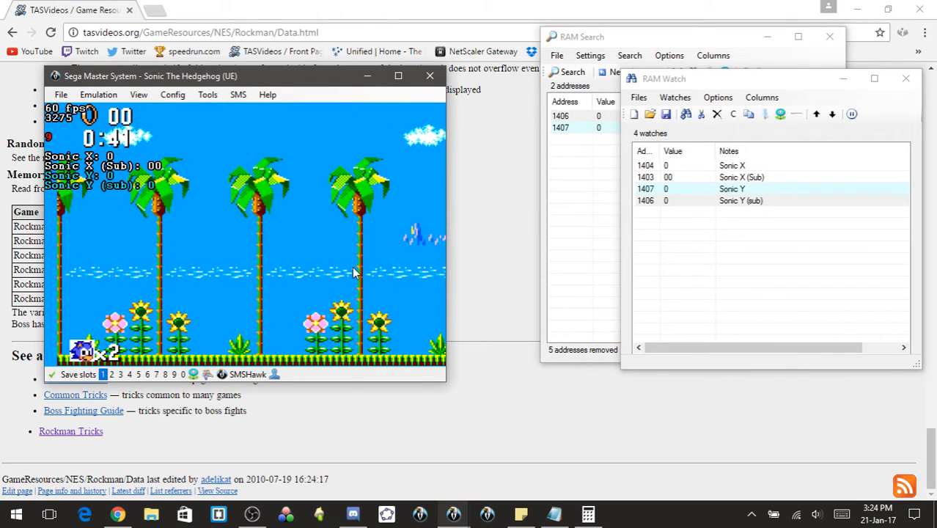
key("F1")
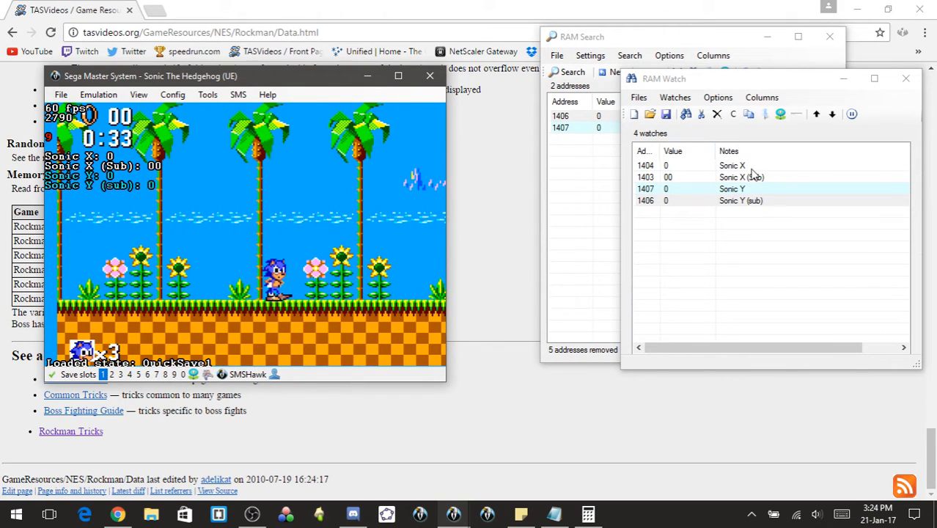
- Unfreeze all watched addresses to release the vertical movement values and return to the game
left_click(734, 189)
right_click(736, 190)
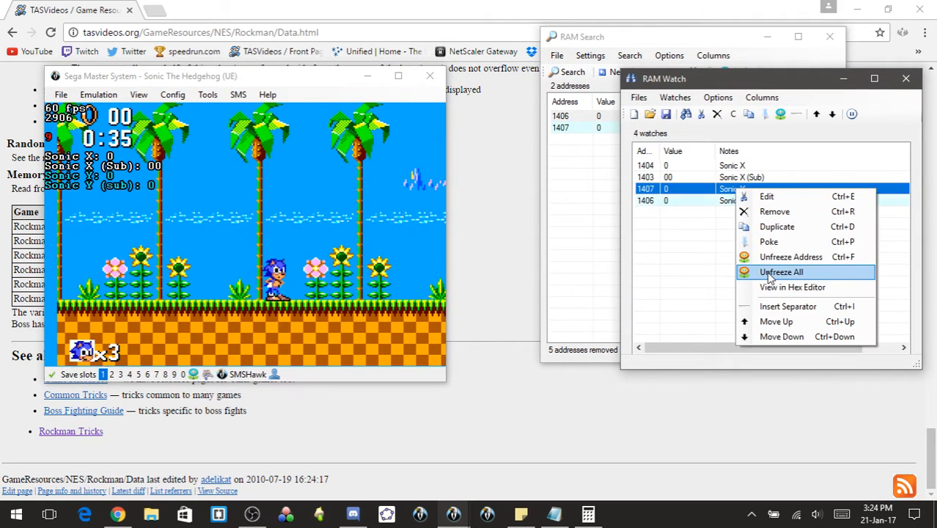
left_click(770, 273)
left_click(253, 260)
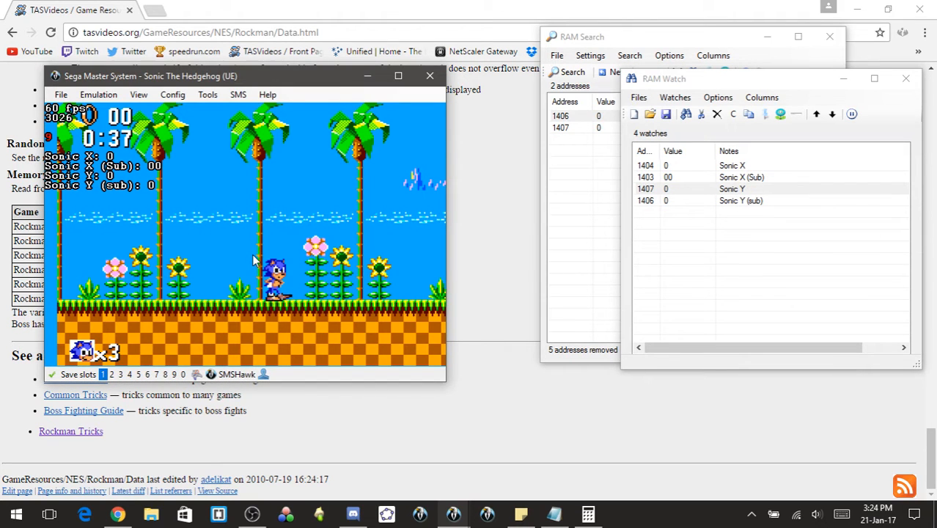
- Run Sonic left and right and make jumps to examine how the X and Y main and sub values respond
key("Left")
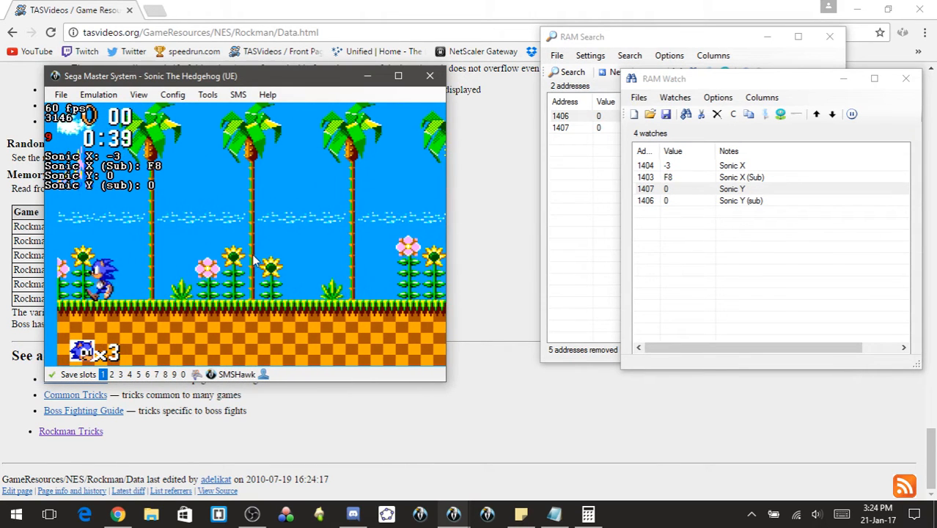
key("Right")
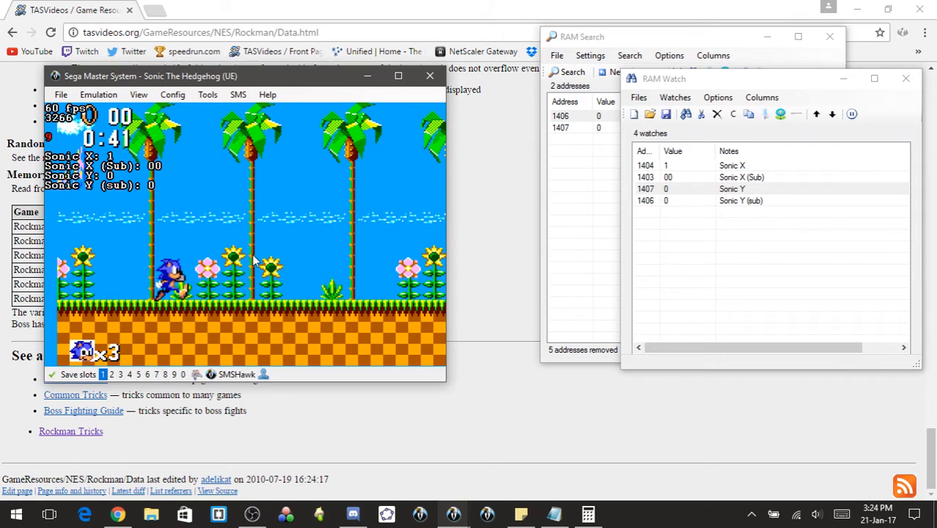
key("Left")
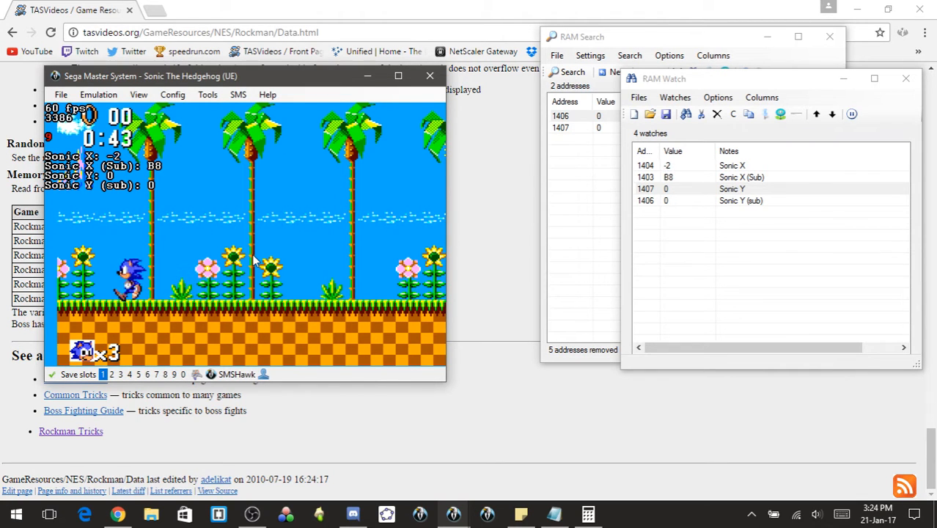
key("Left")
key("Right")
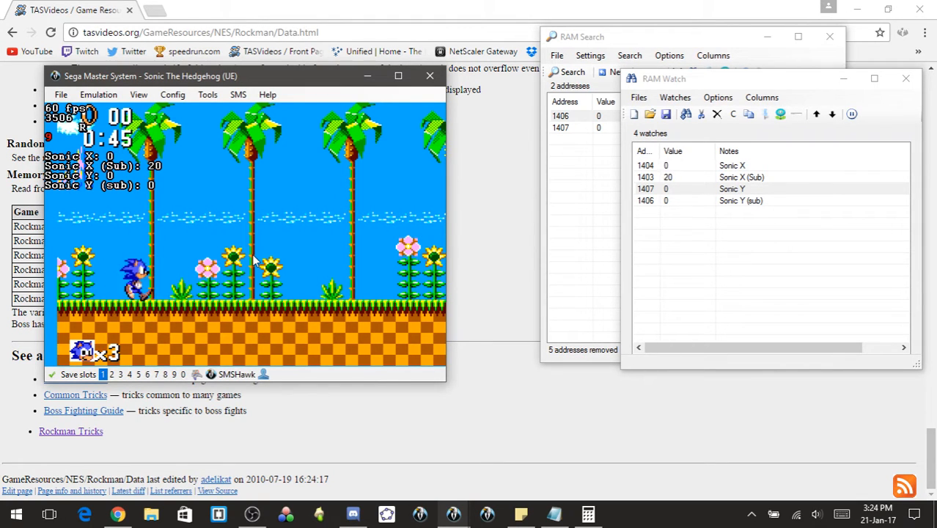
key("Left")
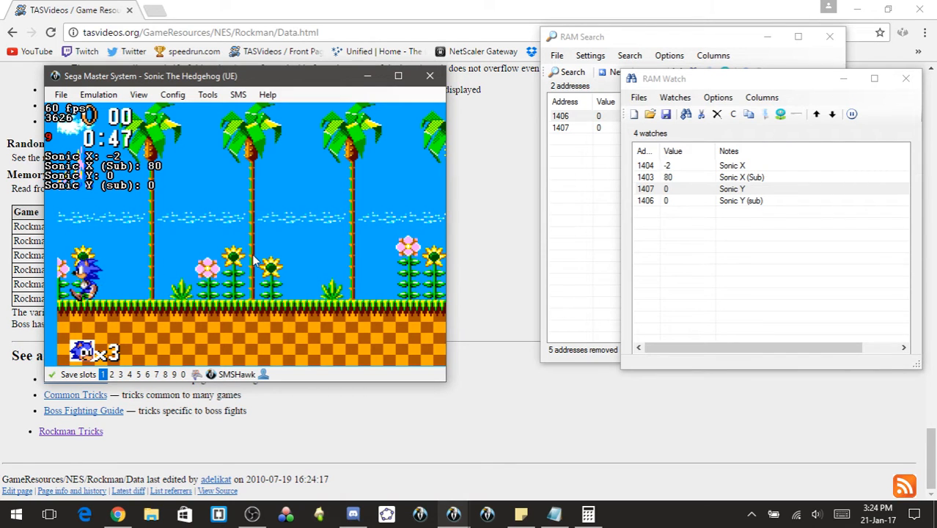
key("Right")
key("Left")
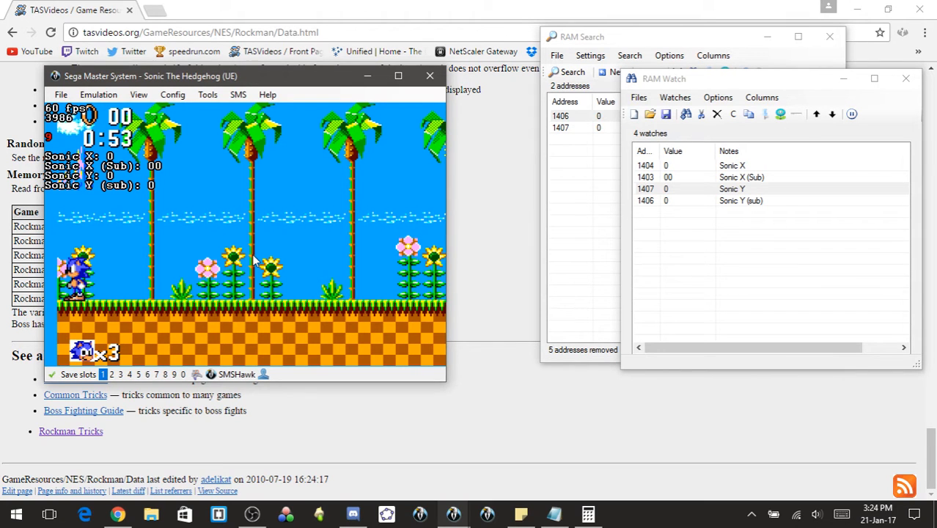
key("Right")
key("z")
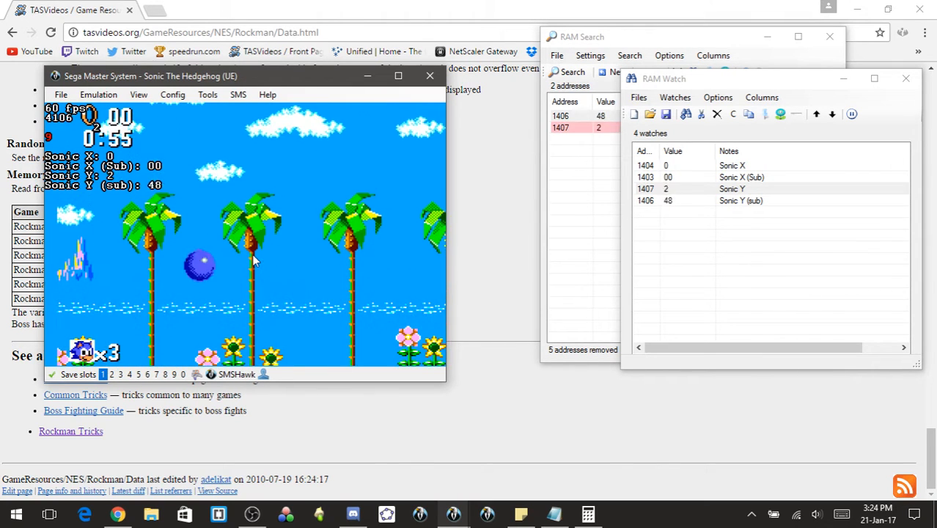
key("Left")
key("z")
key("Right")
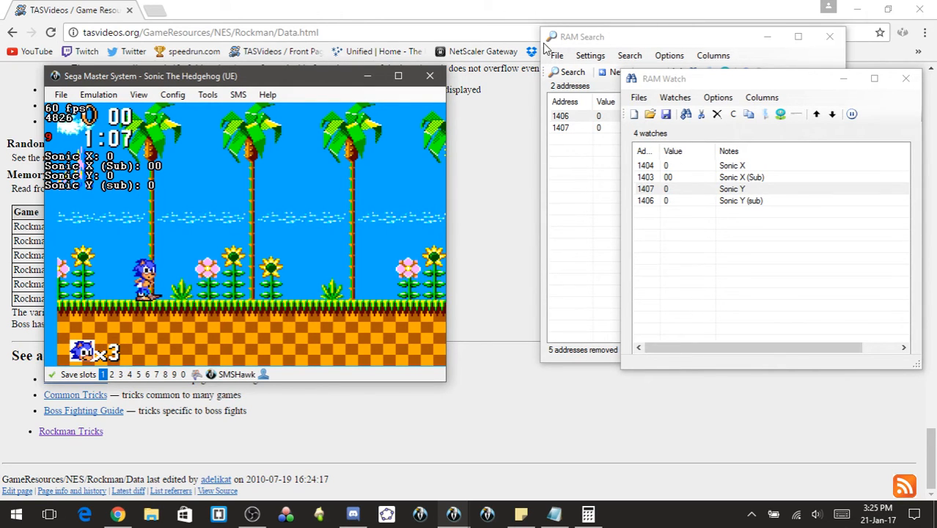
- Move the RAM Search window closer to the game window and bring RAM Watch back to the front
left_click_drag(637, 29, 569, 36)
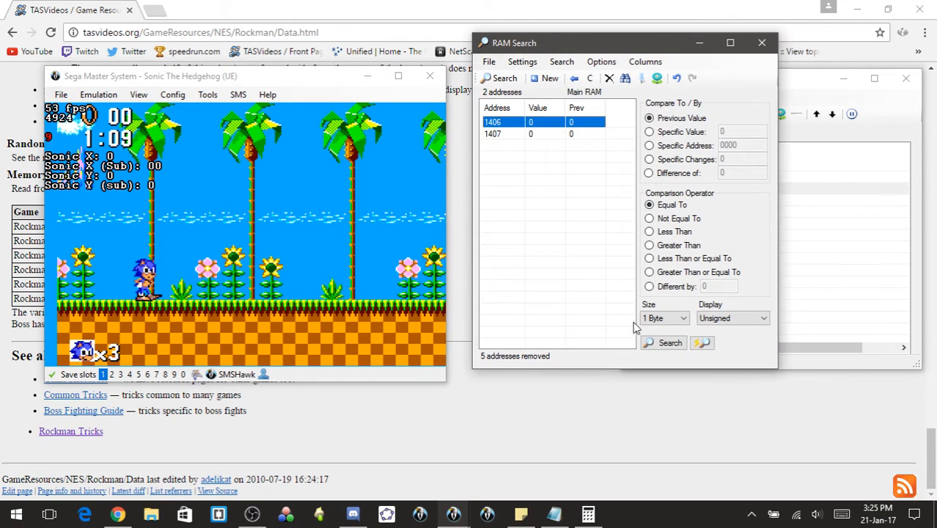
left_click(804, 218)
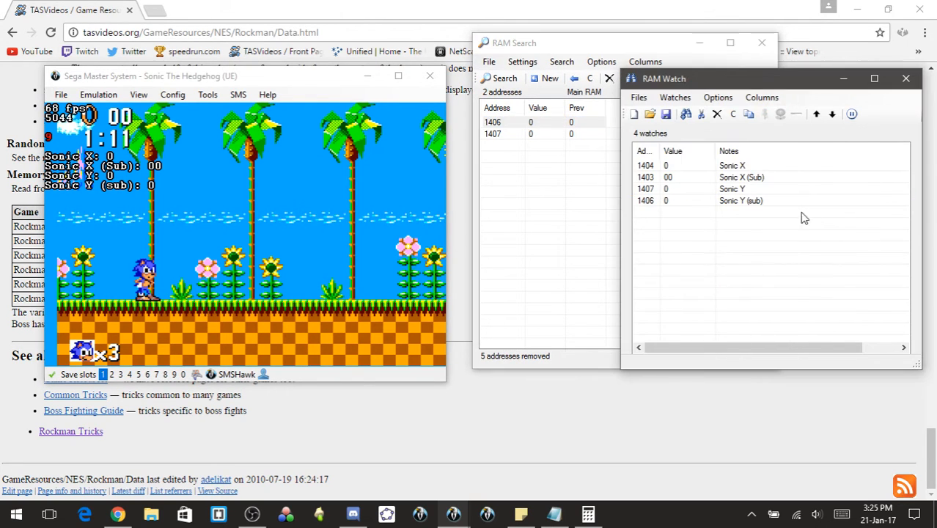
- Open the Sonic Y watch's address 1407 in the Hex Editor and move that window closer to the game
right_click(732, 192)
left_click(777, 275)
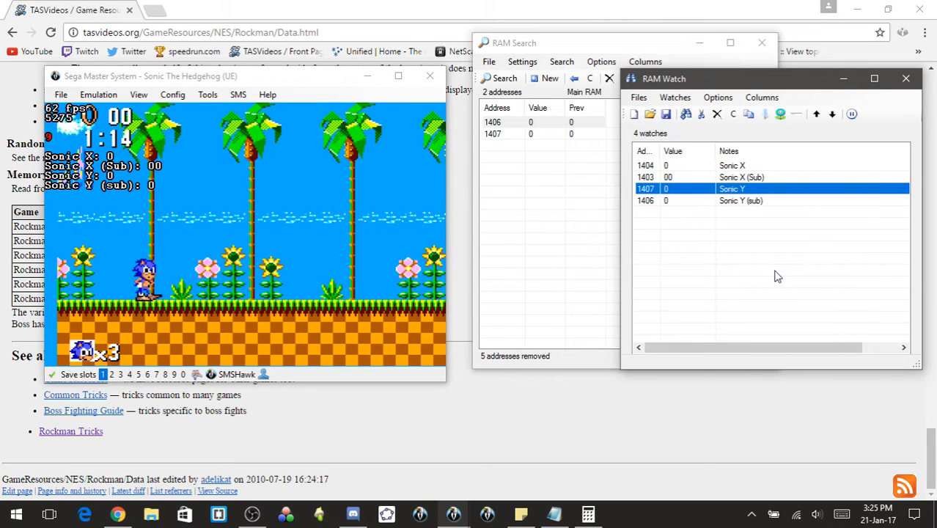
mouse_move(453, 515)
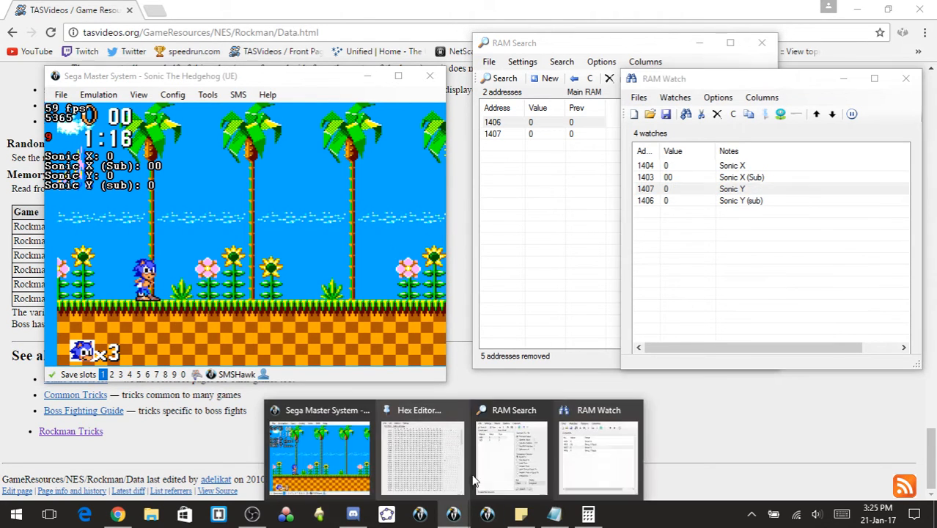
left_click(429, 457)
left_click_drag(670, 44, 583, 41)
- Make Sonic jump several times to examine how the byte at 1407 responds in the Hex Editor
left_click(256, 185)
key("x")
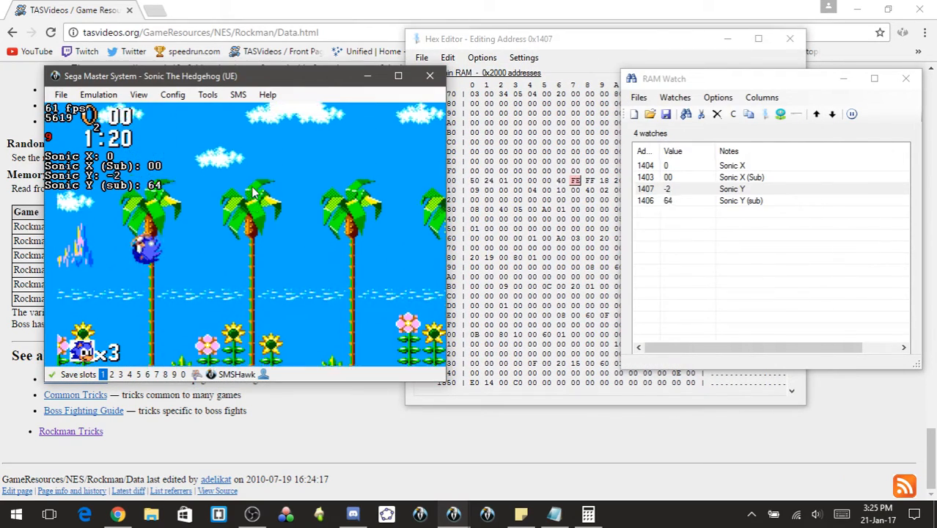
key("x")
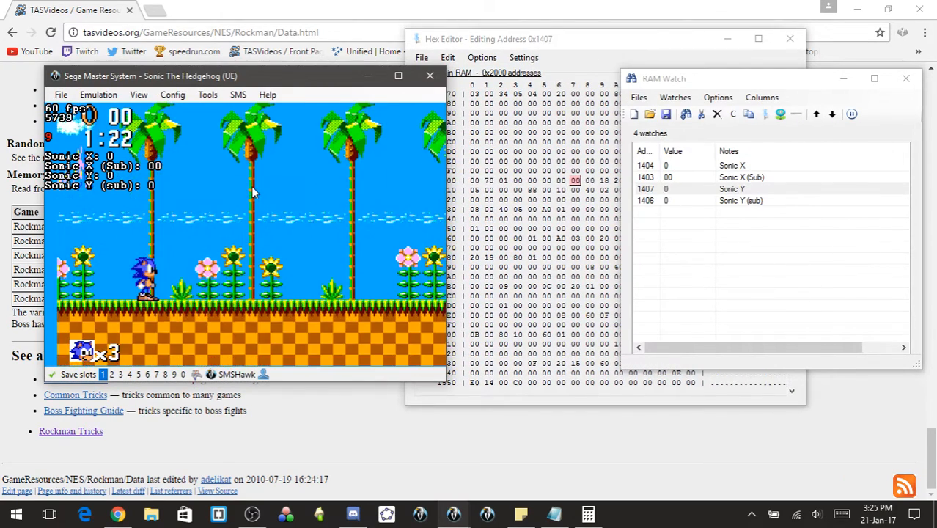
key("x")
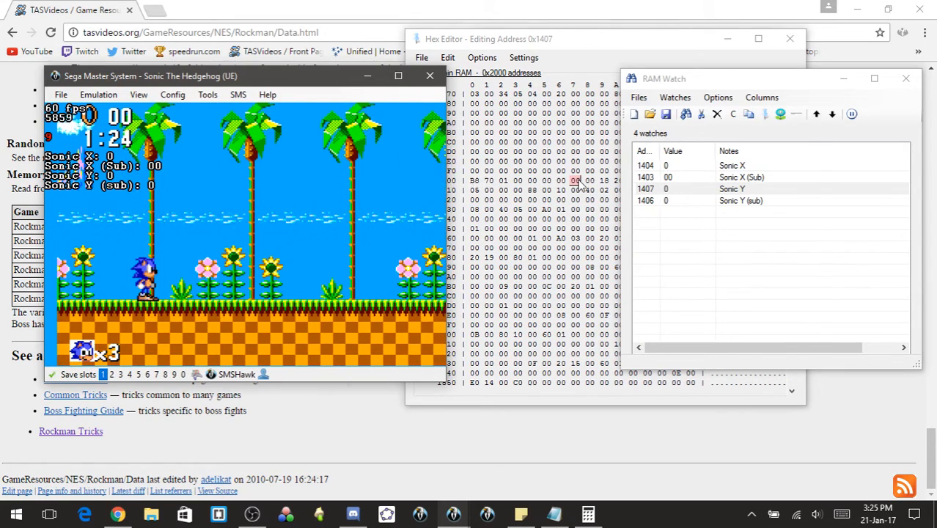
- Select bytes 1406 and 1407 alternately in the Hex Editor to compare the adjacent Y addresses, and return to the game
left_click(560, 181)
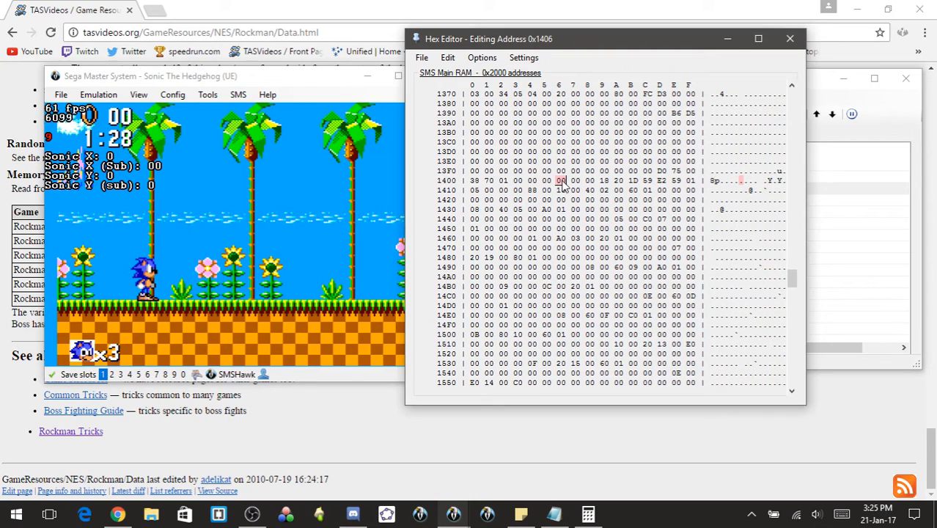
left_click(574, 182)
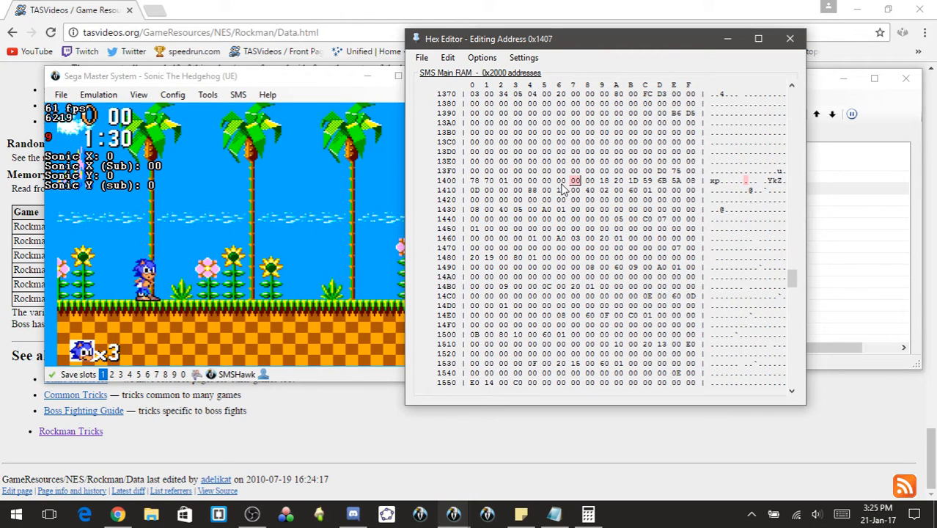
left_click(562, 183)
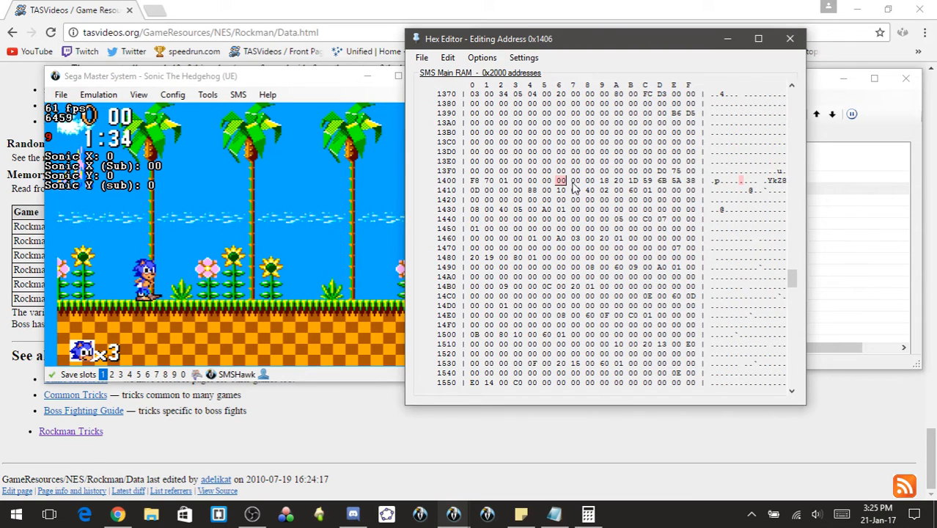
left_click(575, 183)
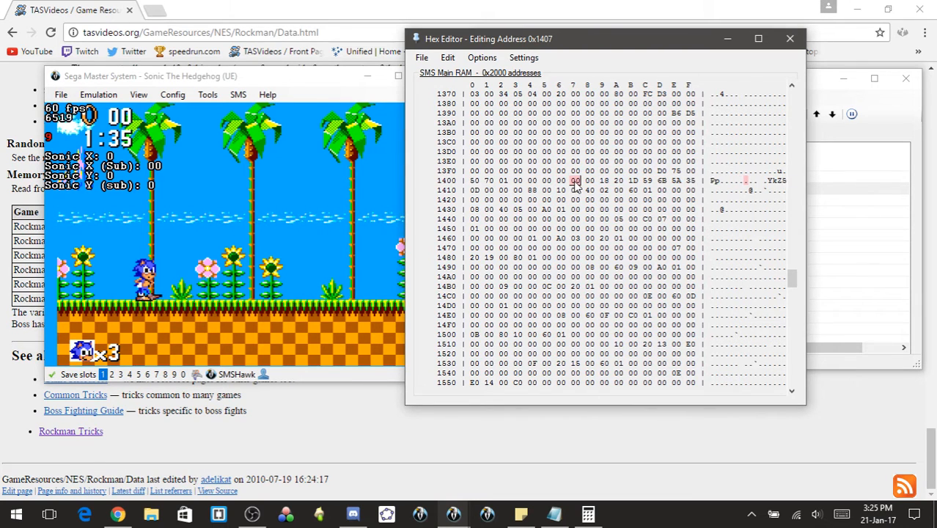
left_click(361, 196)
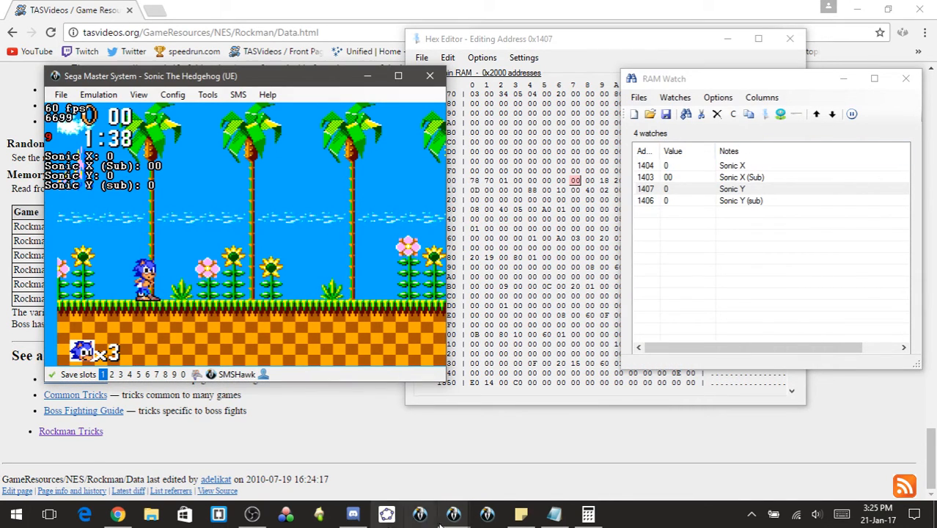
- Bring up RAM Search and examine its 1 Byte, 2 Byte and 4 Byte size options, keeping 1 Byte, and return to the game
mouse_move(453, 514)
left_click(497, 448)
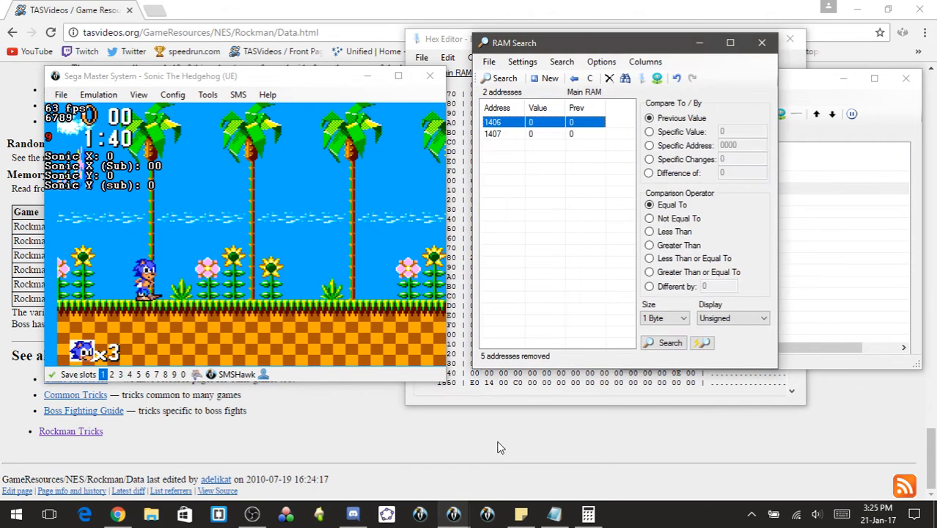
left_click(664, 318)
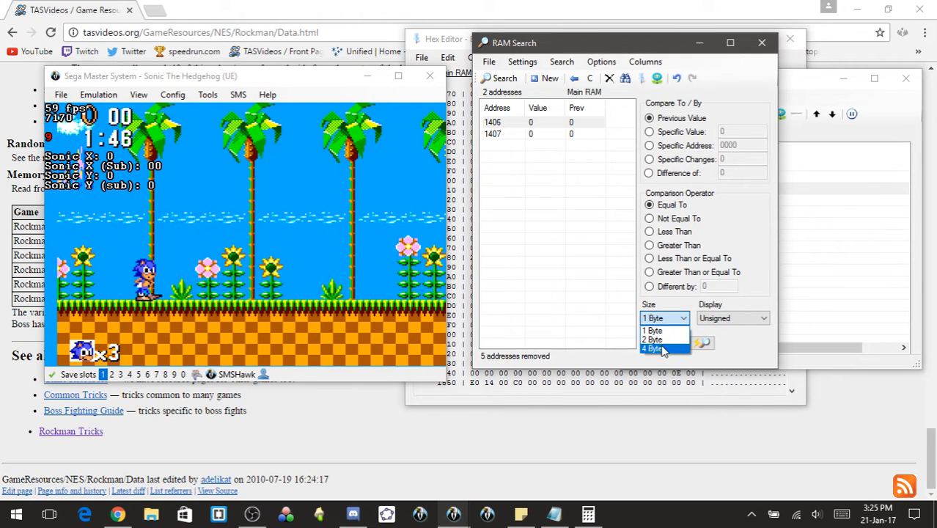
left_click(793, 238)
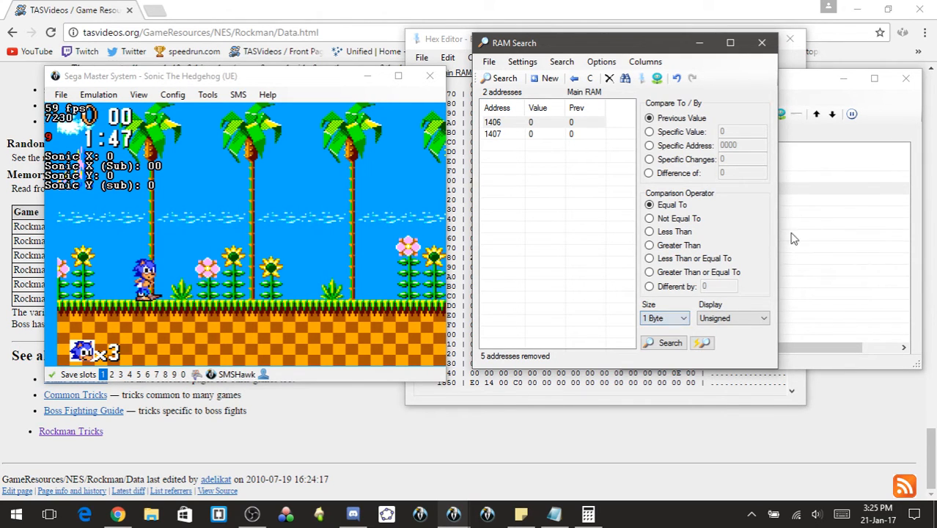
left_click(699, 42)
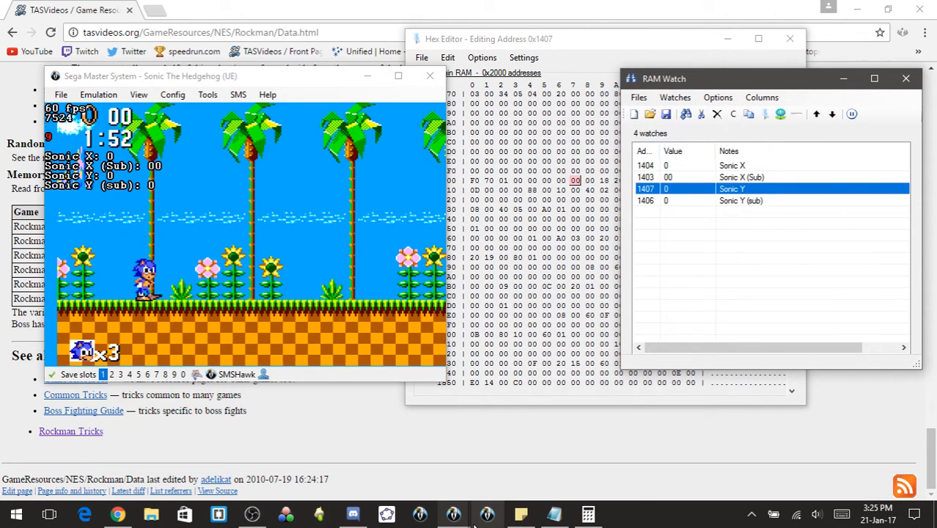
mouse_move(487, 515)
left_click(521, 463)
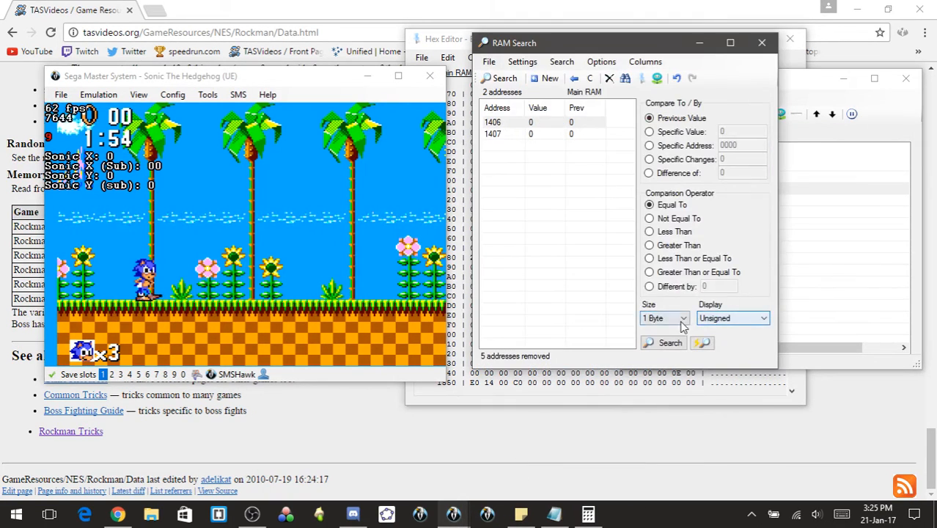
left_click(664, 318)
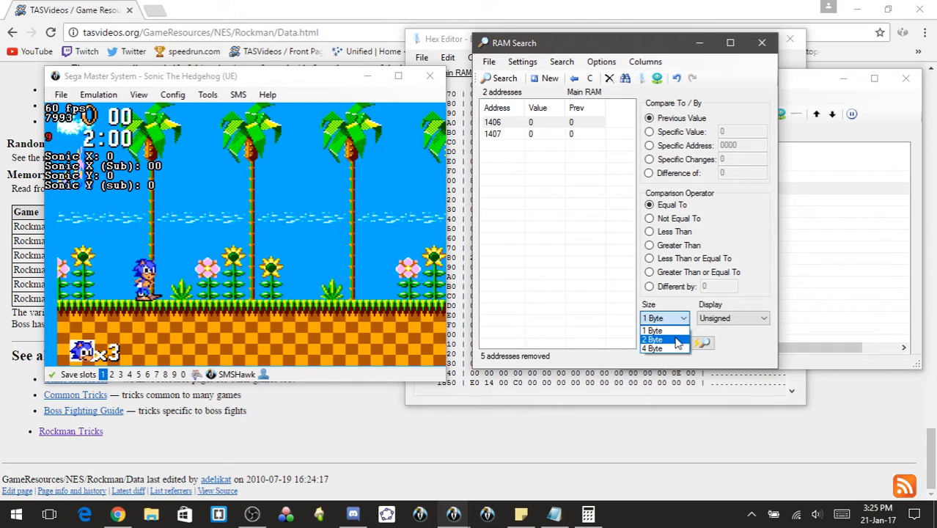
left_click(658, 320)
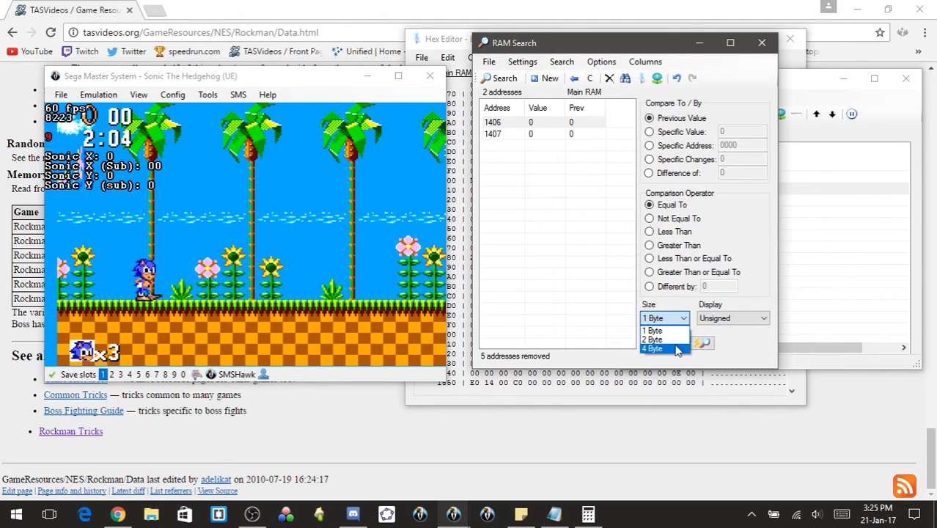
left_click(683, 319)
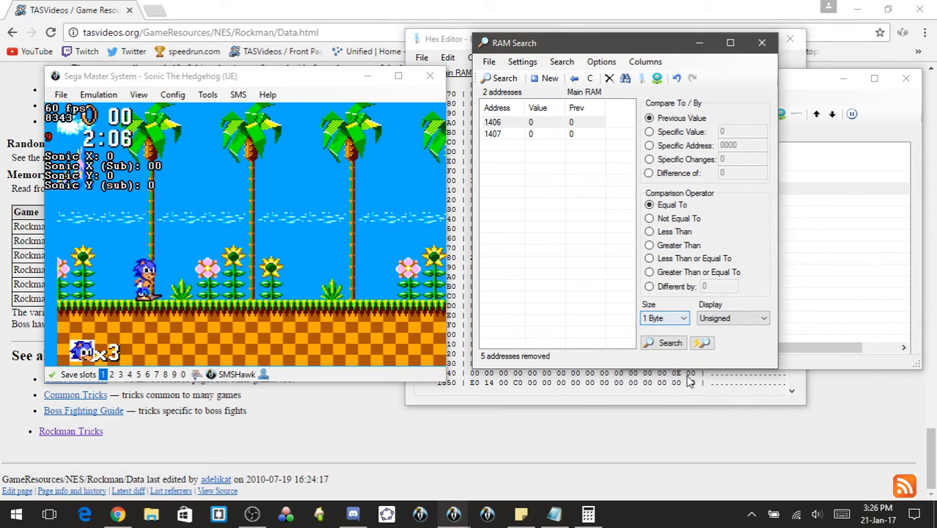
left_click(691, 401)
left_click(253, 266)
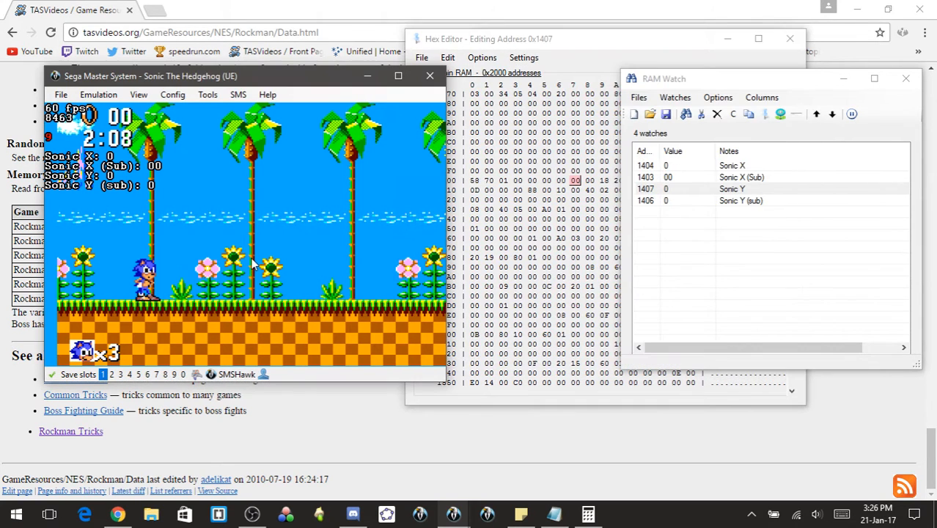
- Minimize RAM Watch and move the Hex Editor clear of the game window
left_click(843, 78)
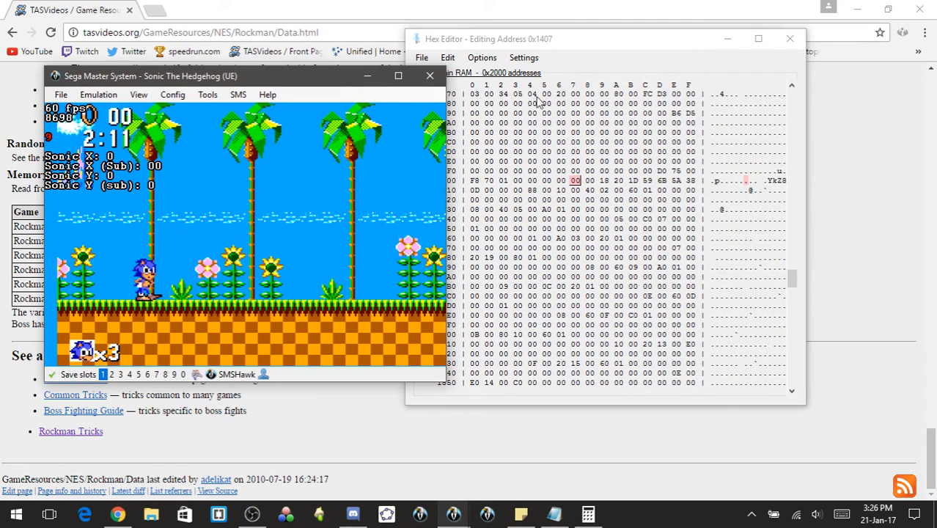
left_click_drag(563, 49, 648, 37)
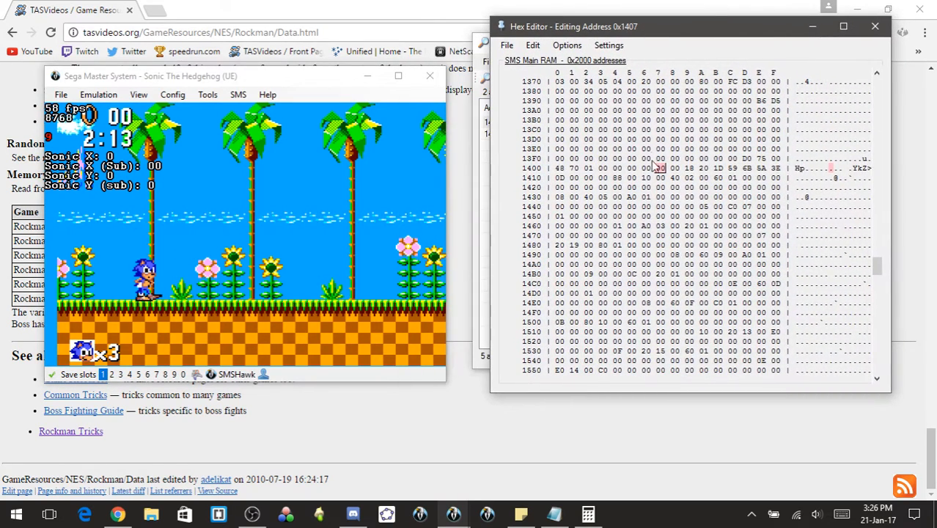
- Make Sonic jump, pause the emulation and advance frame by frame to examine bytes 1406 and 1407 during the ascent
left_click(272, 250)
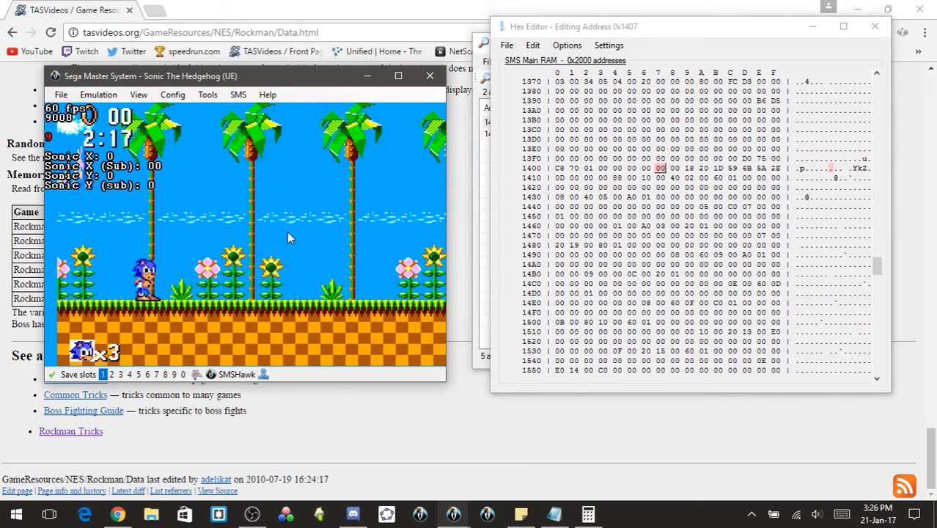
key("x")
key("Pause")
key("f")
key("f")
key("f")
key("f")
key("f")
key("f")
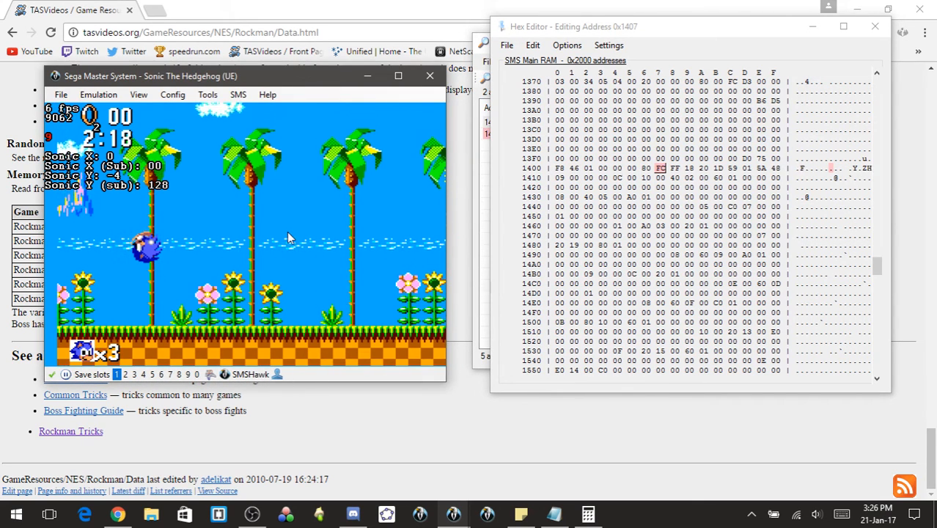
key("f")
key("f")
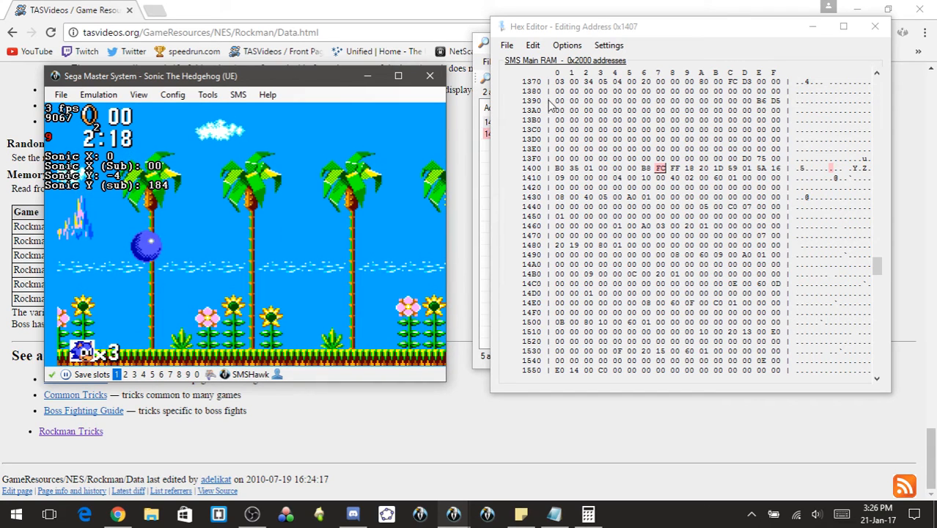
type("e")
- Compare bytes 1407 and 1406 in the Hex Editor at the paused frame and return to the game
left_click(661, 171)
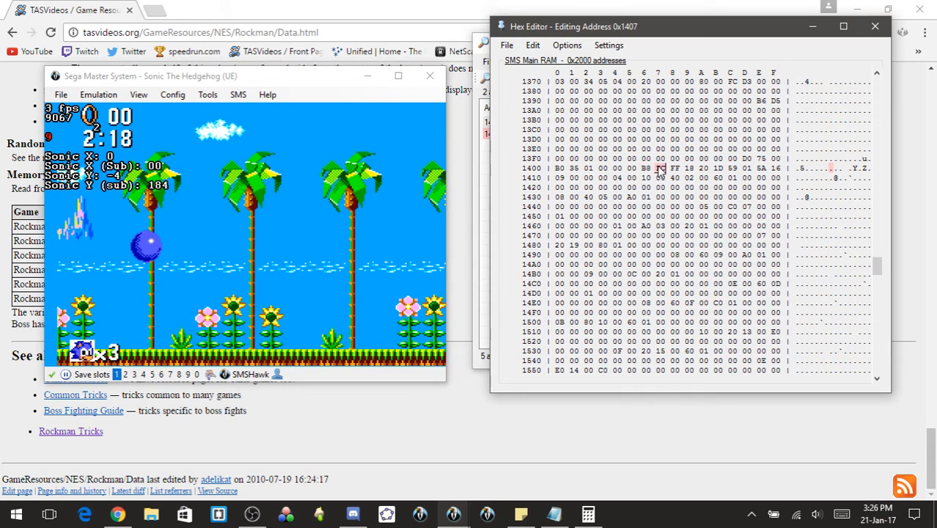
left_click(645, 170)
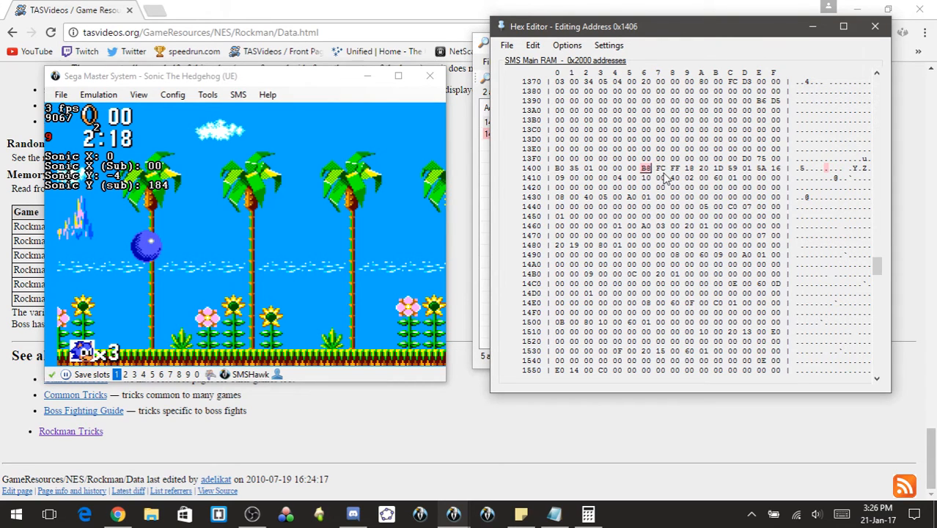
left_click(662, 178)
left_click(660, 169)
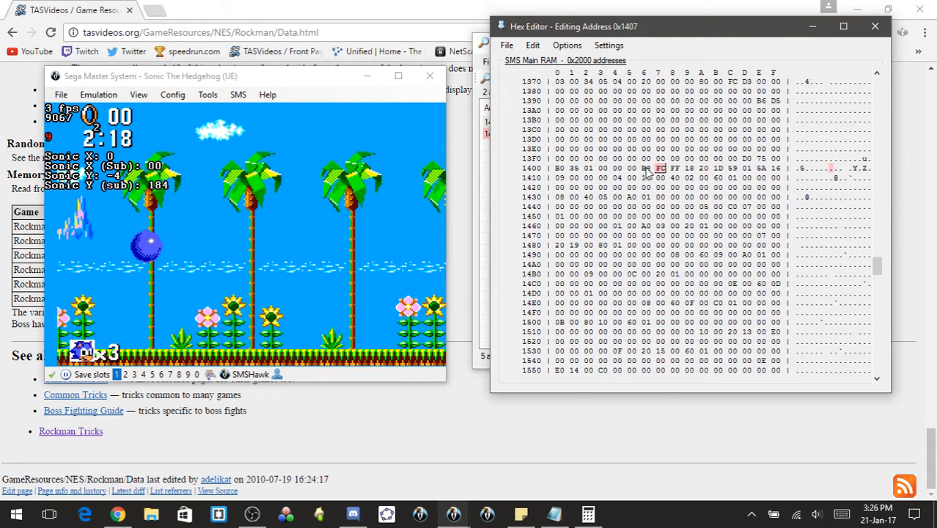
left_click(390, 188)
- Advance the paused jump frame by frame past its peak to examine how byte 1407 changes as byte 1406 rolls over
key("f")
key("f")
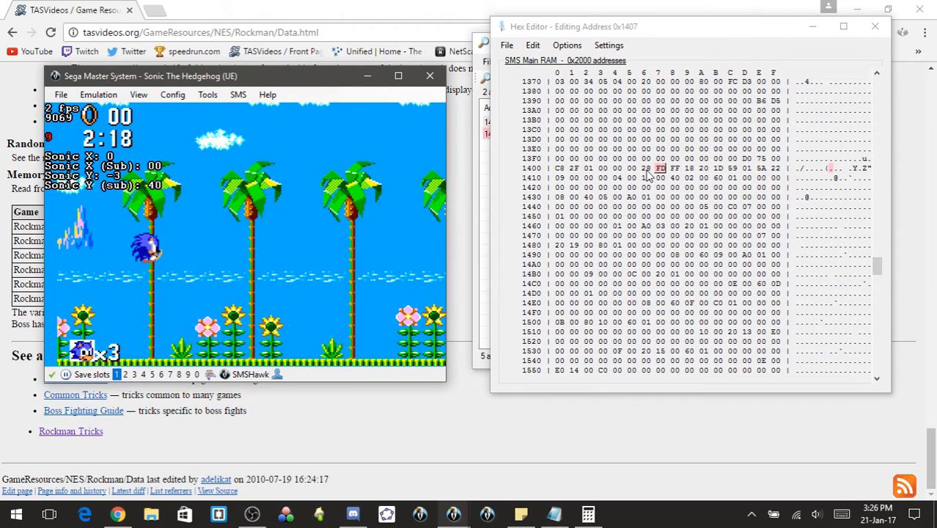
key("f")
key("f")
key("f")
key("f")
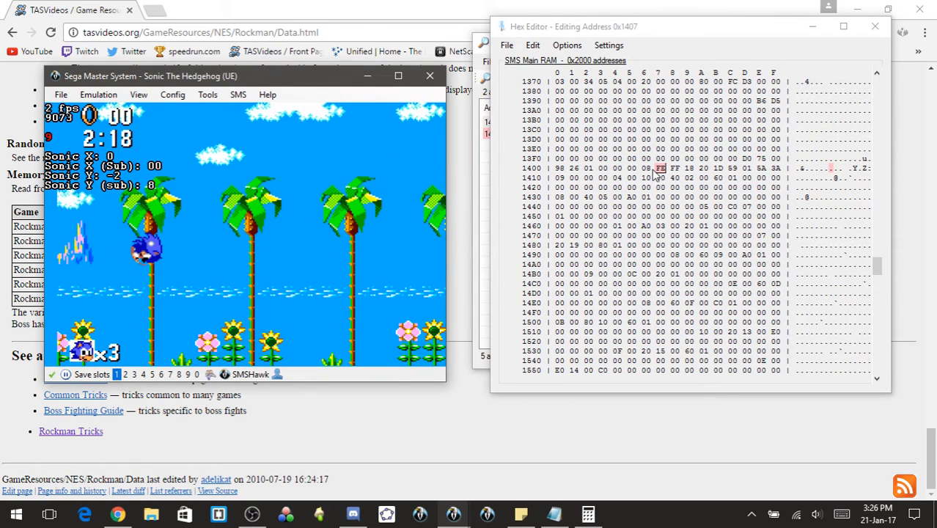
key("f")
key("f")
key("f")
key("f")
key("f")
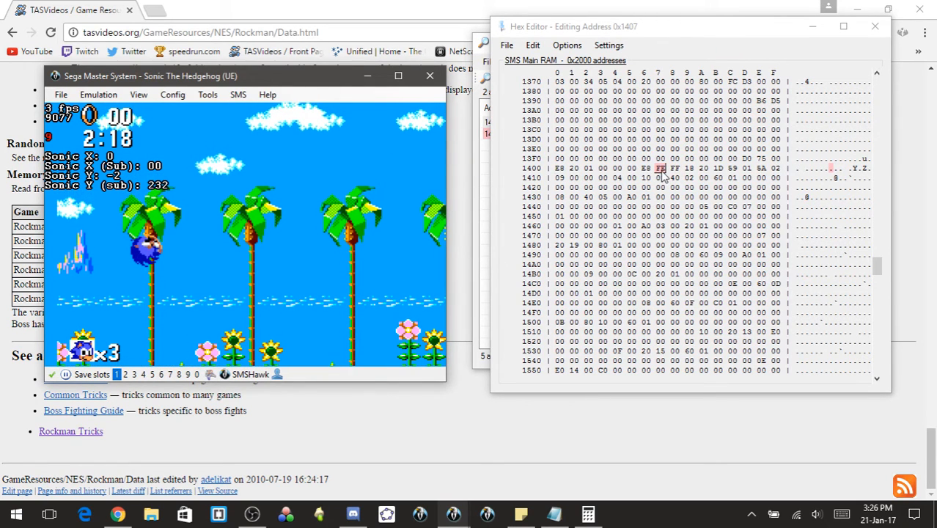
key("f")
key("f")
key("f")
key("f")
key("f")
key("f")
key("f")
key("f")
key("f")
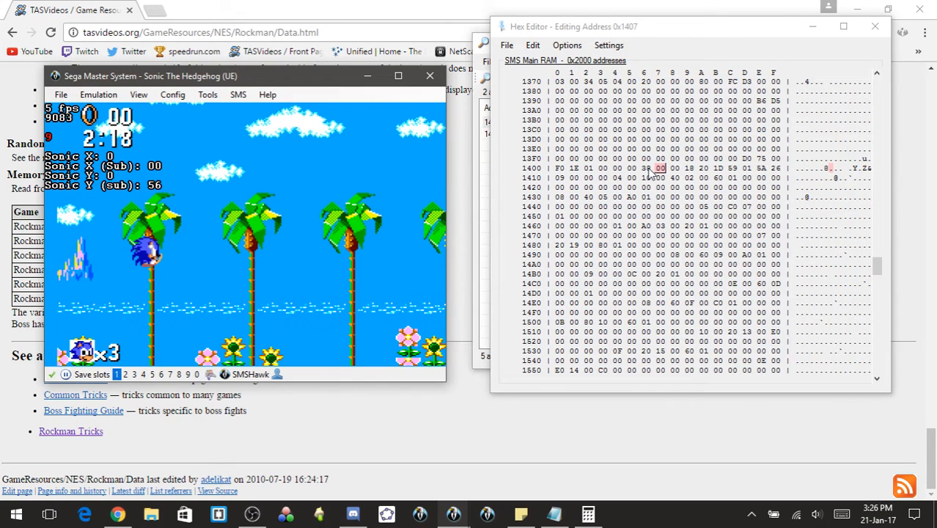
key("f")
key("f")
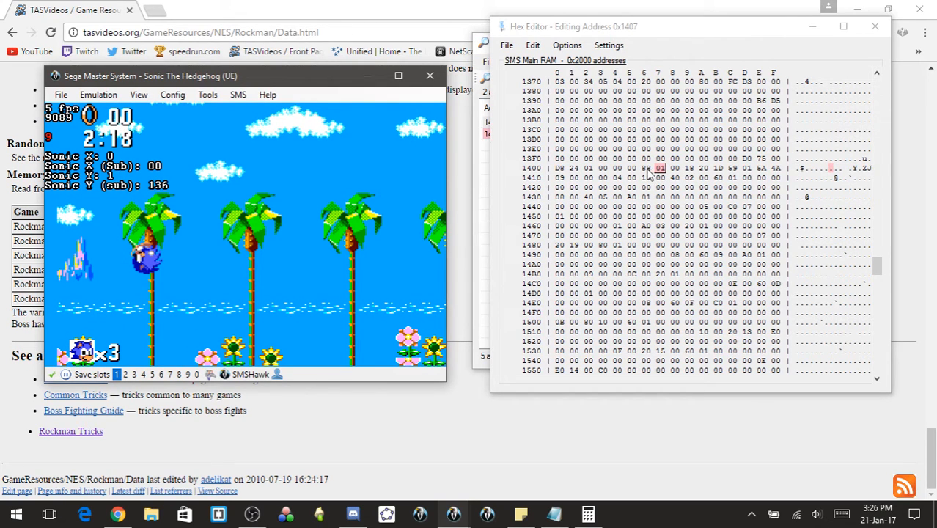
- Select bytes 1406 and 1407 in turn to compare the sub and main Y values during the fall, and return to the game
left_click(646, 169)
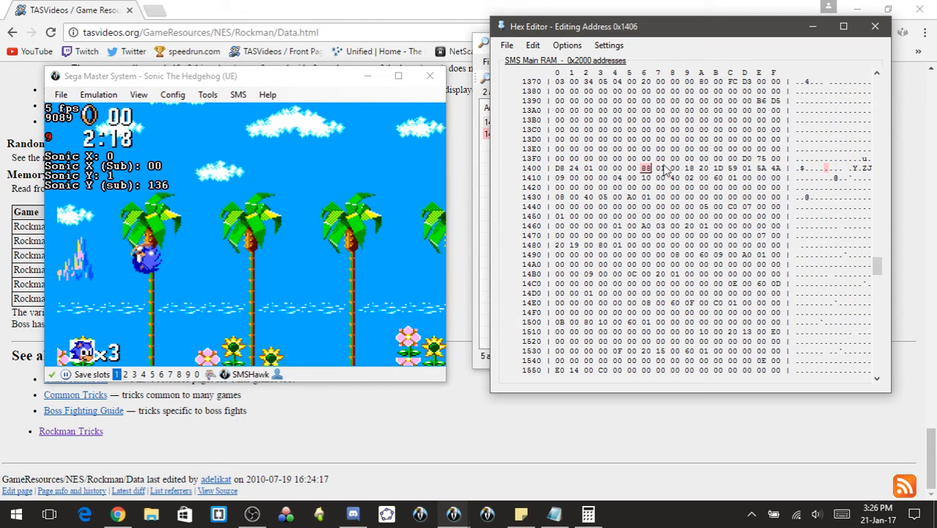
left_click(661, 169)
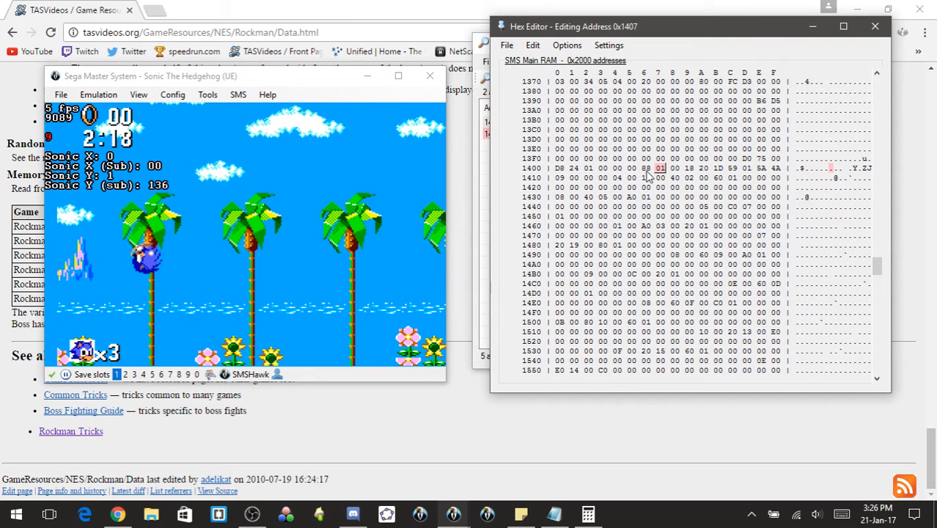
left_click(647, 169)
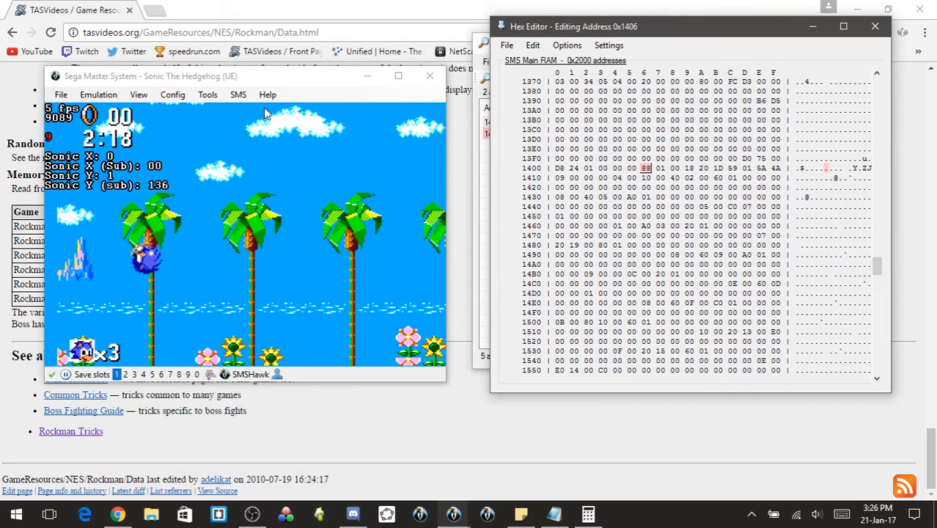
left_click(246, 248)
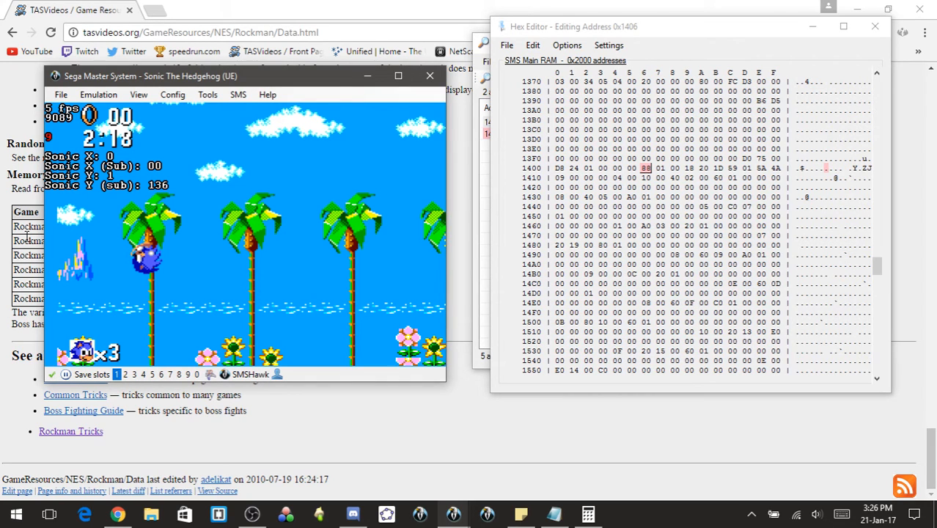
- Switch to the TASVideos page to view the Rockman memory address table, and bring the game and RAM Watch back in front
left_click(203, 7)
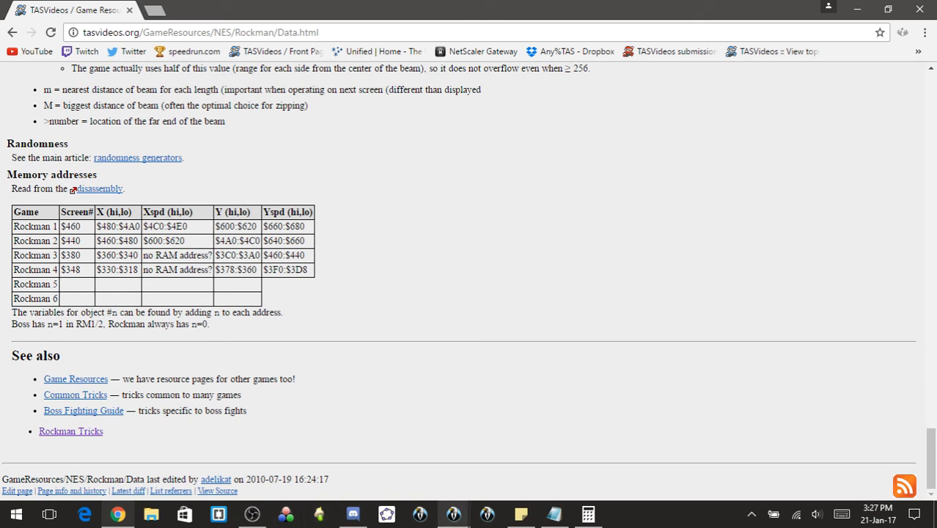
mouse_move(456, 518)
left_click(367, 462)
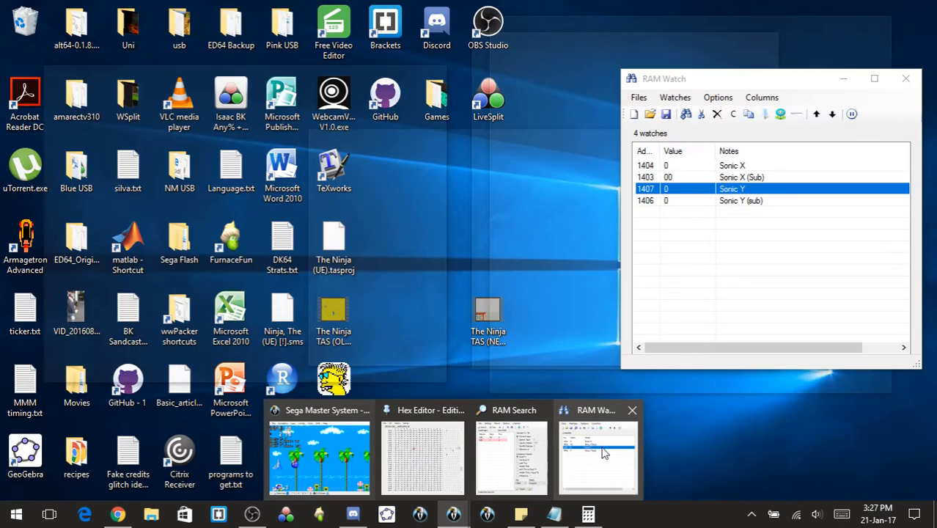
left_click(600, 453)
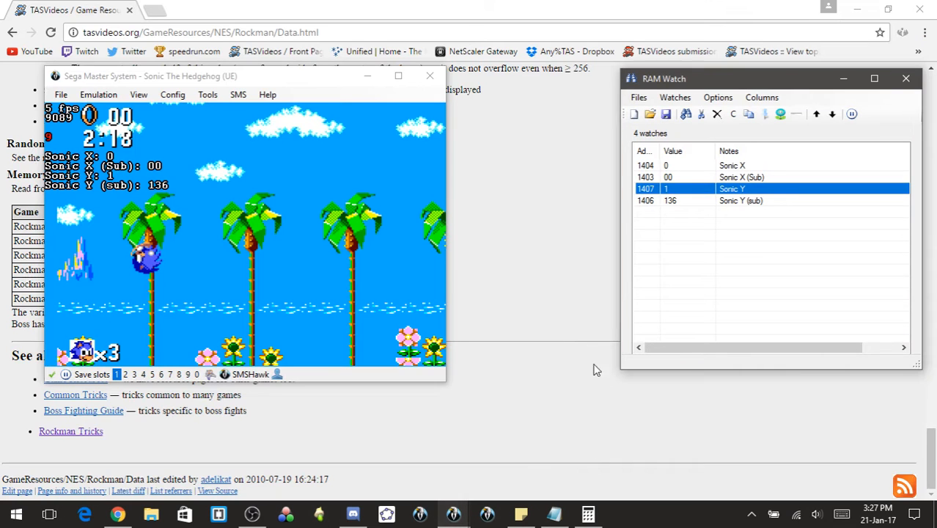